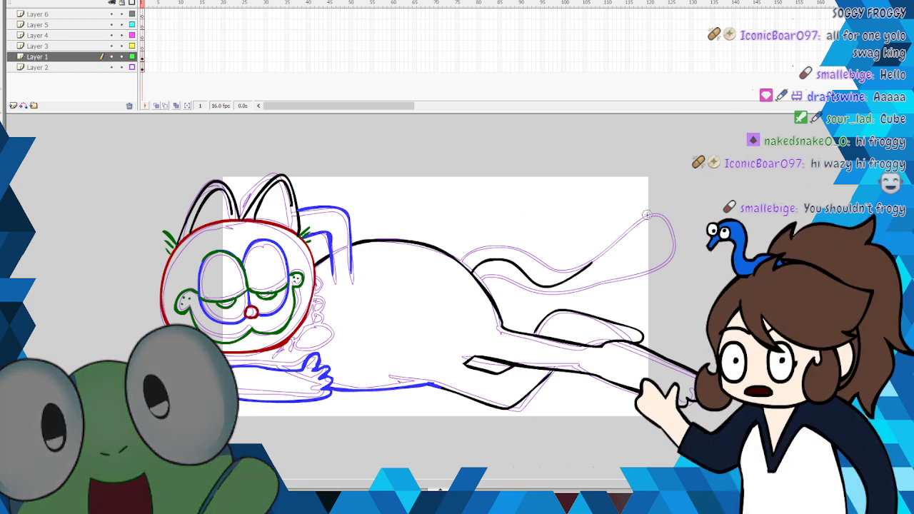
# Step: Draw the cat's tail outline in green over the sketch, with a zigzag line marking off its tip
pyautogui.moveTo(595, 260)
pyautogui.mouseDown()
pyautogui.moveTo(636, 231)
pyautogui.moveTo(674, 222)
pyautogui.moveTo(687, 230)
pyautogui.moveTo(686, 257)
pyautogui.moveTo(622, 279)
pyautogui.mouseUp()
pyautogui.moveTo(560, 296); pyautogui.dragTo(487, 281)
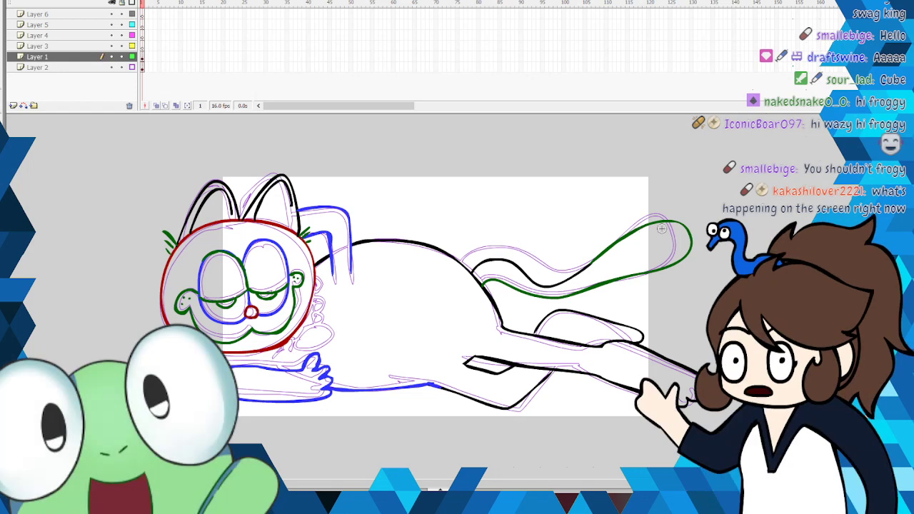
pyautogui.moveTo(661, 224); pyautogui.dragTo(664, 238)
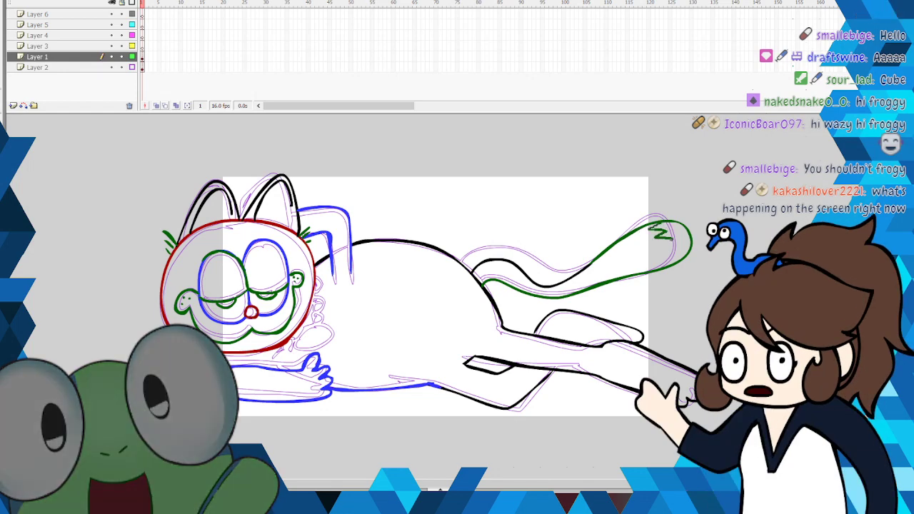
pyautogui.moveTo(655, 245); pyautogui.dragTo(670, 265)
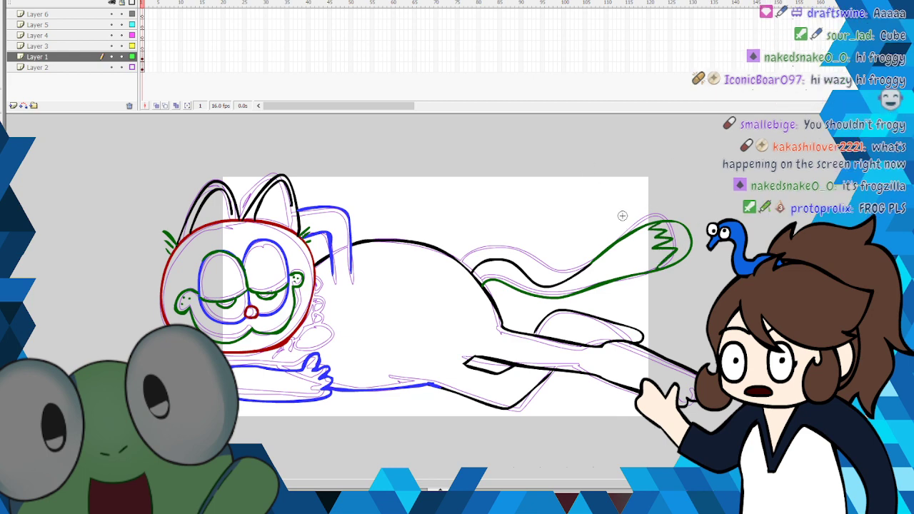
# Step: Add short green fur stripes along the tail, the back, the belly and the upper leg
pyautogui.moveTo(606, 250); pyautogui.dragTo(613, 256)
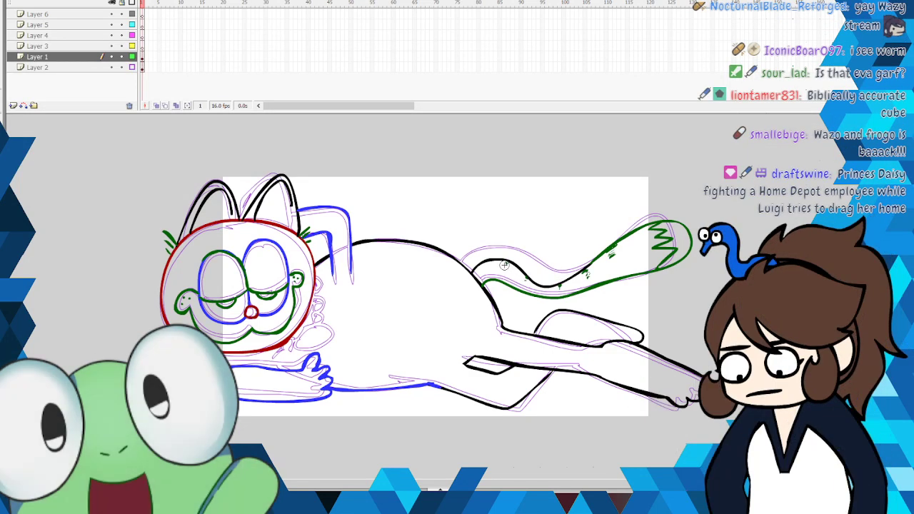
pyautogui.moveTo(361, 247)
pyautogui.mouseDown()
pyautogui.moveTo(376, 245)
pyautogui.moveTo(364, 250)
pyautogui.mouseUp()
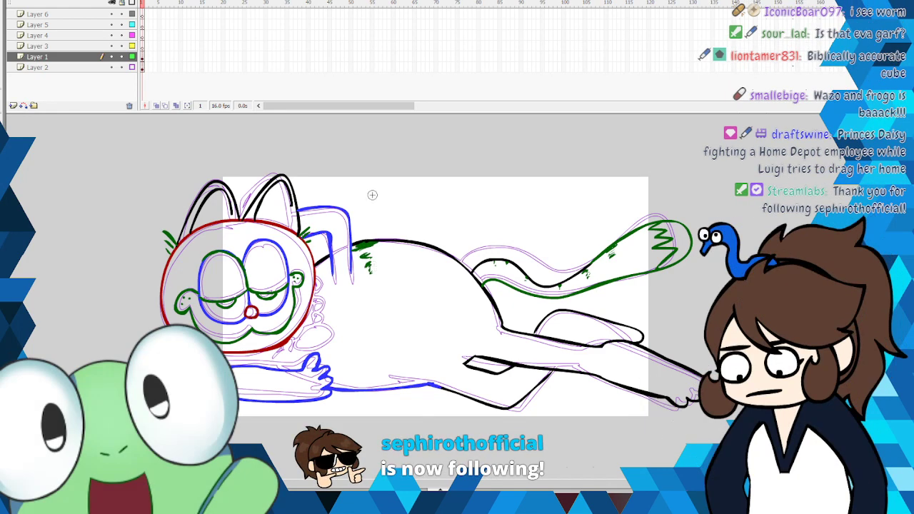
pyautogui.moveTo(405, 247); pyautogui.dragTo(414, 258)
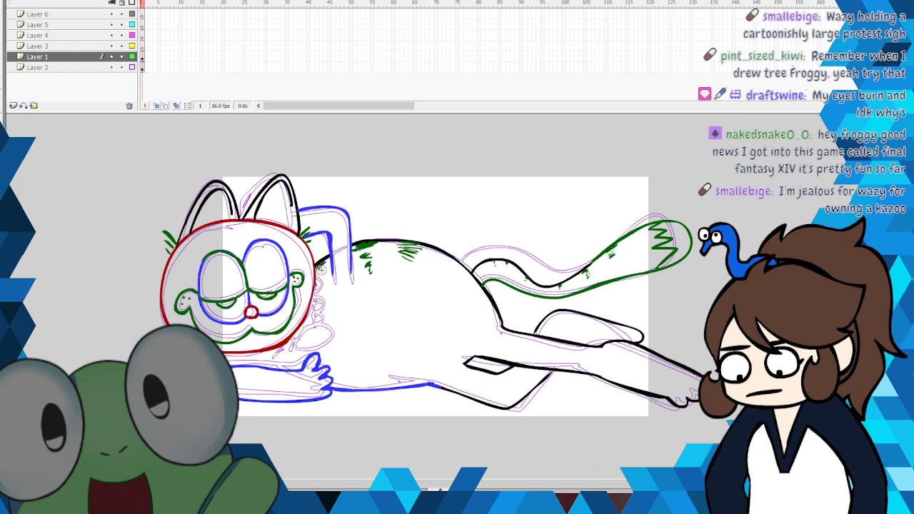
pyautogui.moveTo(455, 258); pyautogui.dragTo(451, 268)
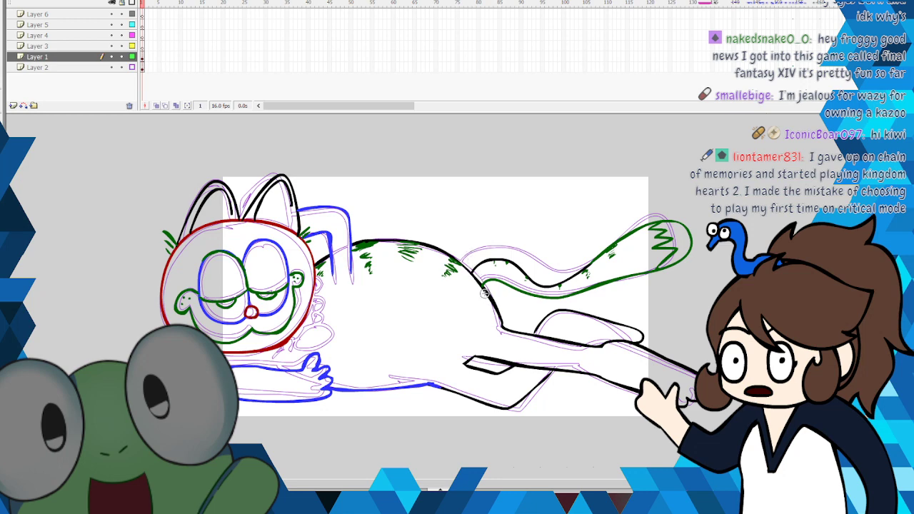
pyautogui.moveTo(489, 296); pyautogui.dragTo(480, 319)
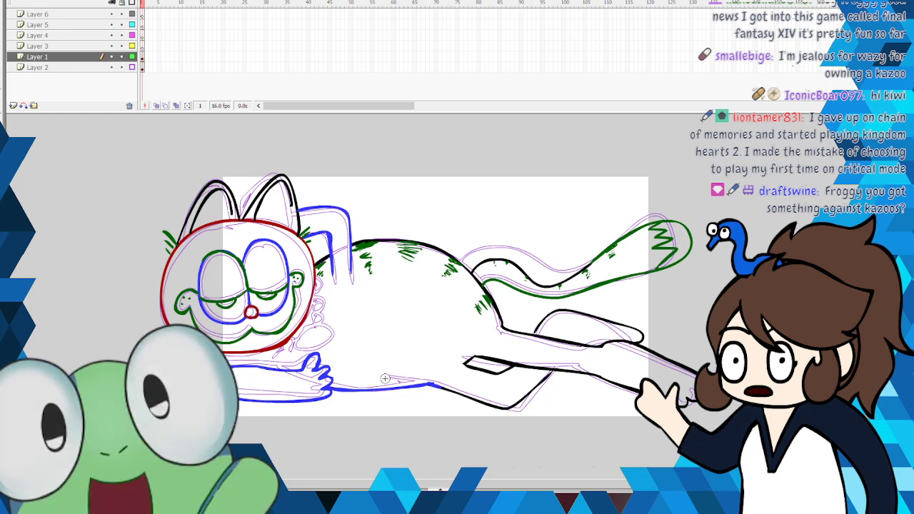
pyautogui.moveTo(349, 385); pyautogui.dragTo(347, 388)
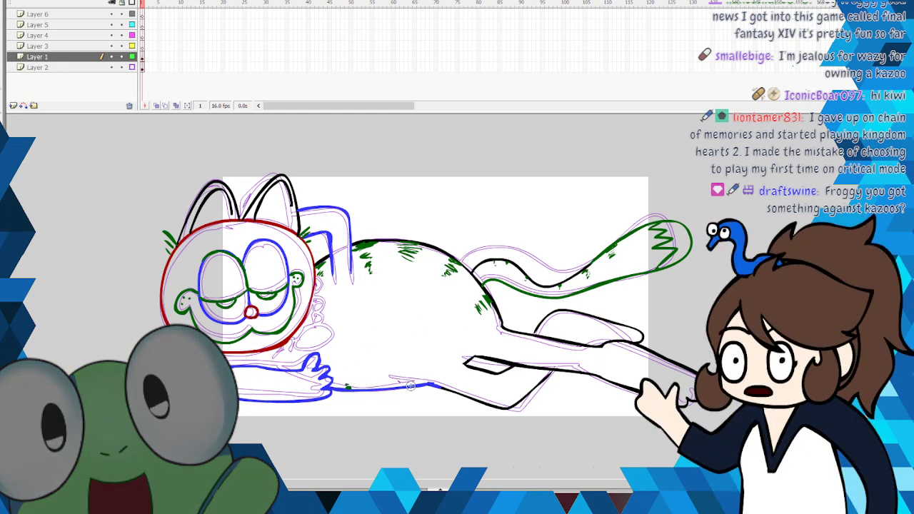
pyautogui.moveTo(443, 387); pyautogui.dragTo(456, 392)
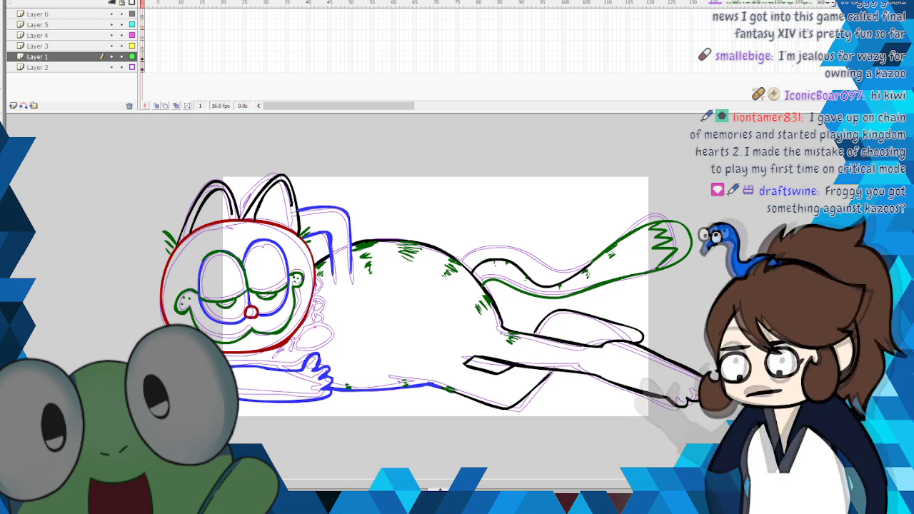
# Step: Recolour all the line art on Layer 1 black and hide the sketch on Layer 2
pyautogui.click(141, 58)
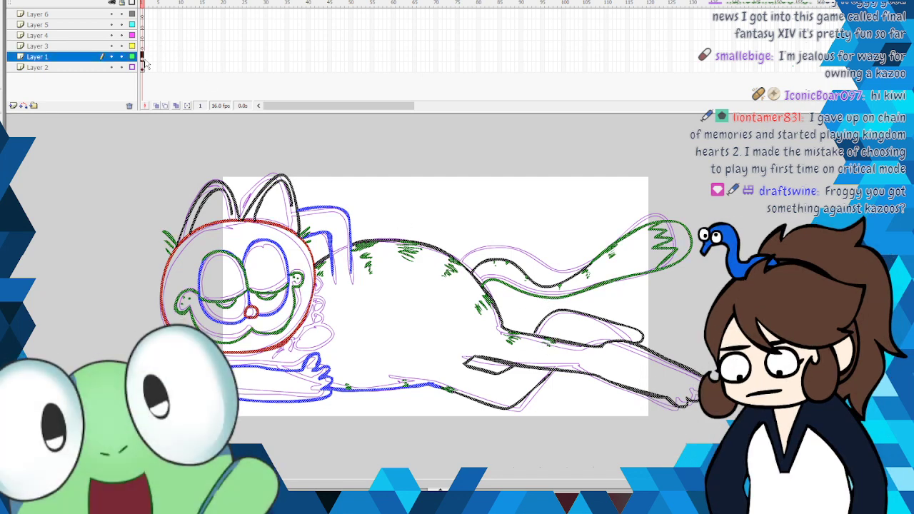
pyautogui.click(3, 147)
pyautogui.click(18, 173)
pyautogui.rightClick(253, 221)
pyautogui.click(279, 240)
pyautogui.click(142, 7)
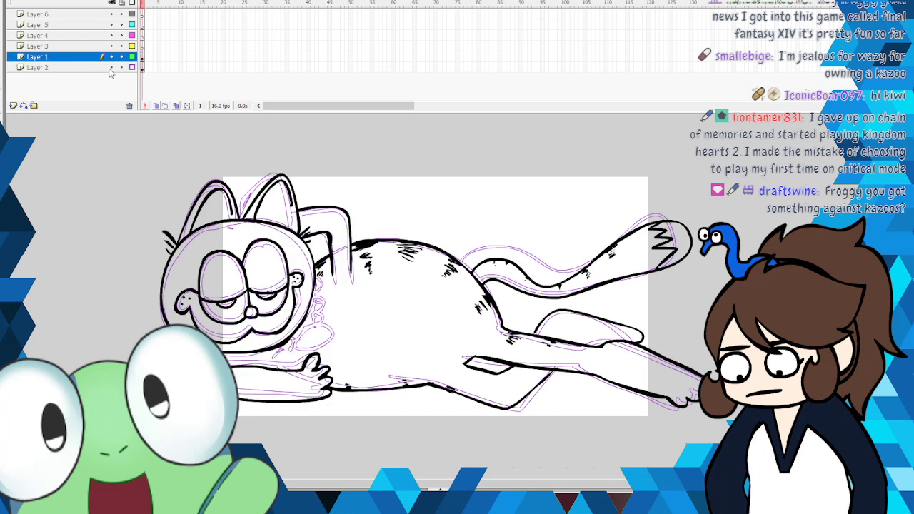
pyautogui.click(111, 66)
# Step: Fill the cat's head, ears, body, tail and back leg with orange
pyautogui.click(6, 146)
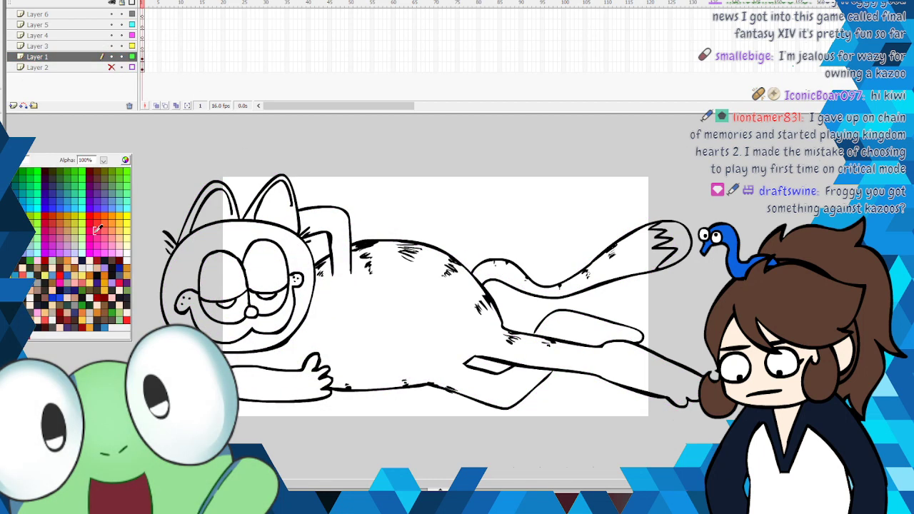
pyautogui.click(129, 267)
pyautogui.click(241, 233)
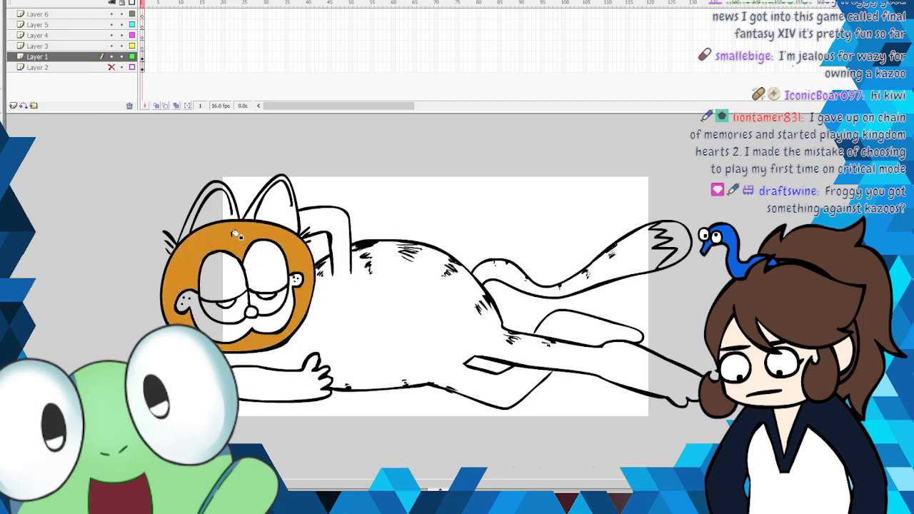
pyautogui.click(265, 205)
pyautogui.click(225, 210)
pyautogui.click(355, 303)
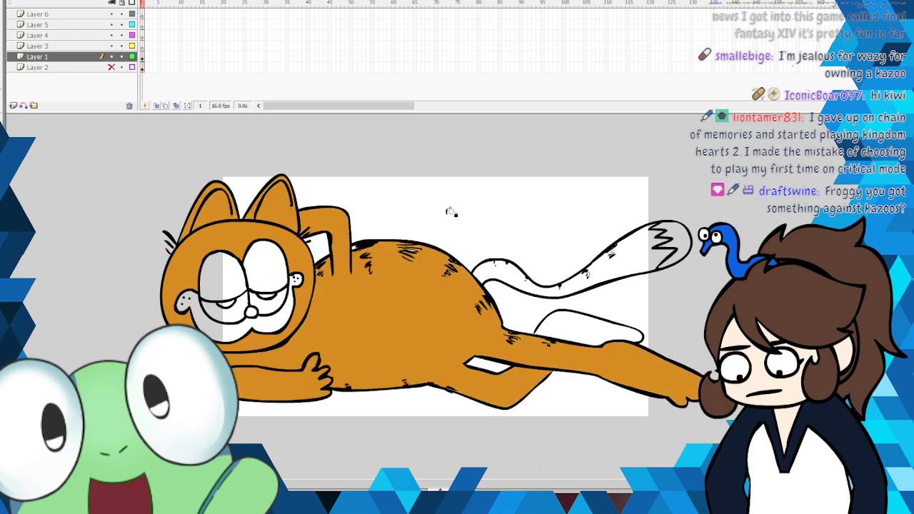
pyautogui.click(575, 277)
pyautogui.click(582, 327)
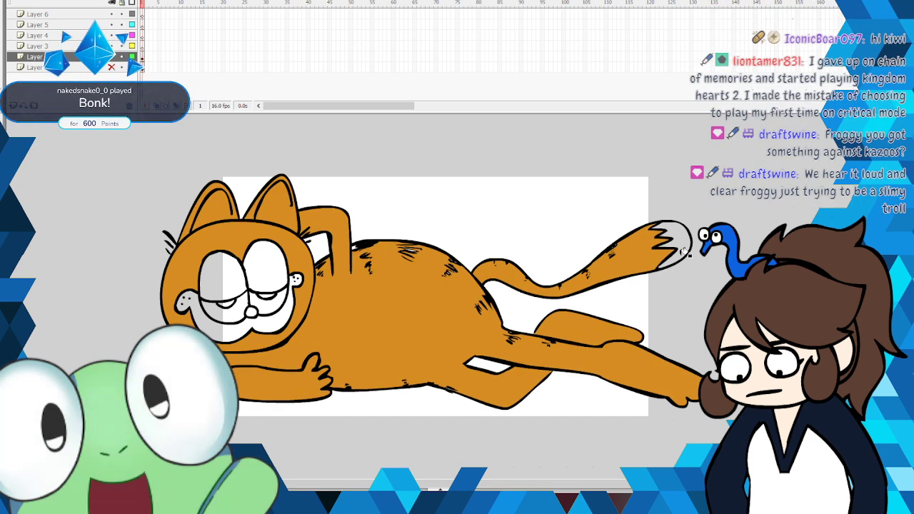
# Step: Fill the tail tip with black and both eyelids with the orange of the body
pyautogui.click(4, 165)
pyautogui.click(24, 235)
pyautogui.click(676, 236)
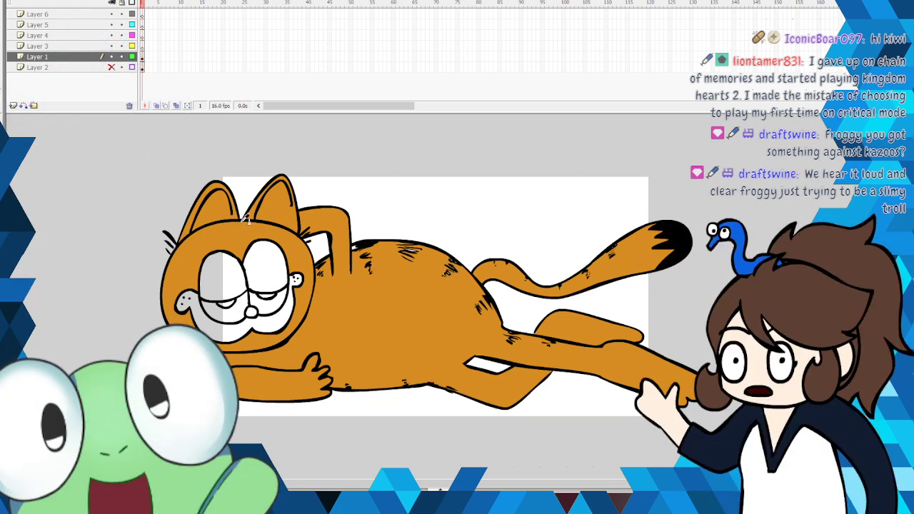
pyautogui.click(266, 261)
pyautogui.click(237, 278)
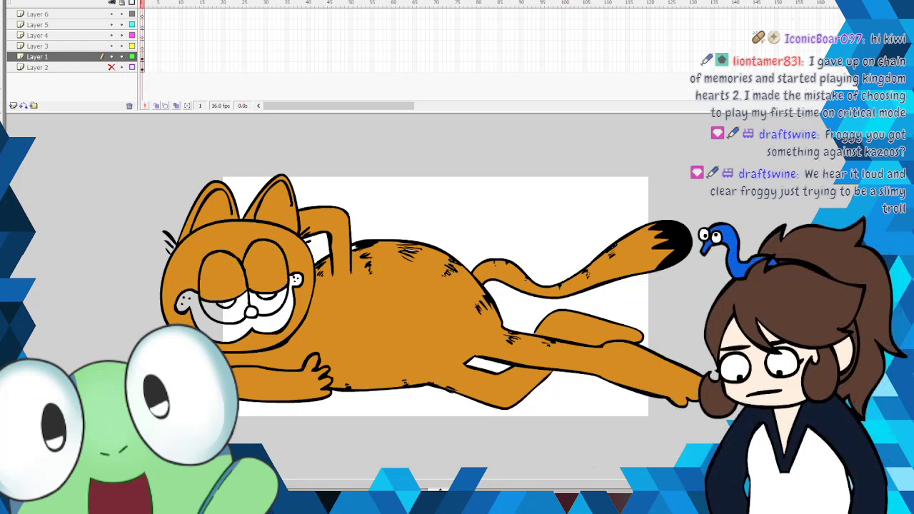
# Step: Fill both pupils and the nose with black
pyautogui.scroll(-9, 360, 251)
pyautogui.scroll(2, 354, 248)
pyautogui.click(4, 165)
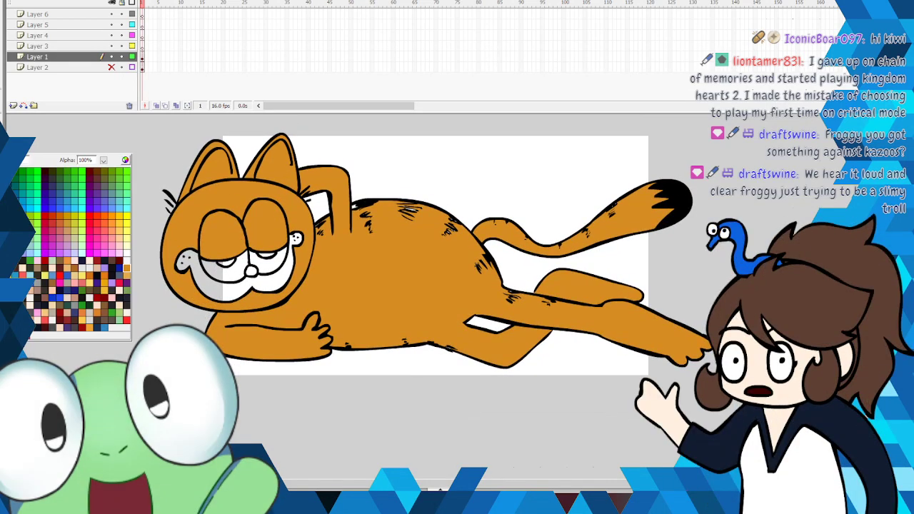
pyautogui.click(25, 255)
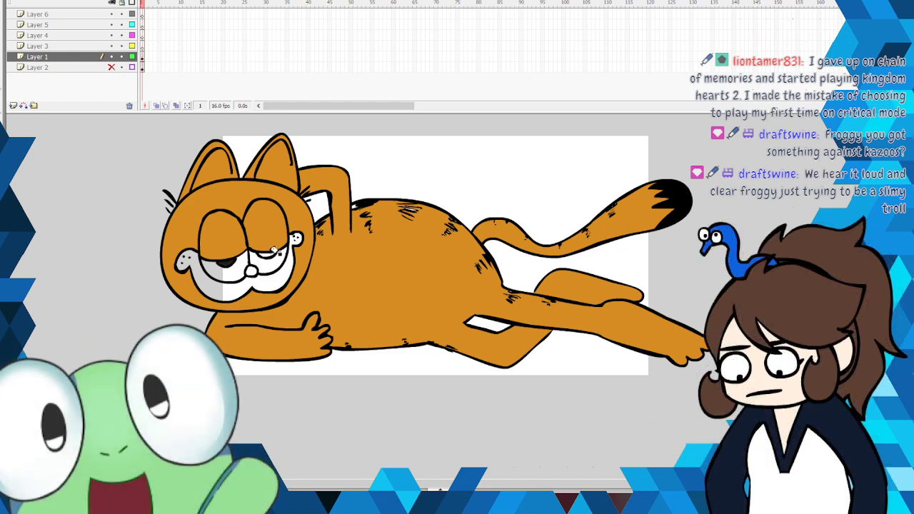
pyautogui.click(4, 166)
pyautogui.click(23, 258)
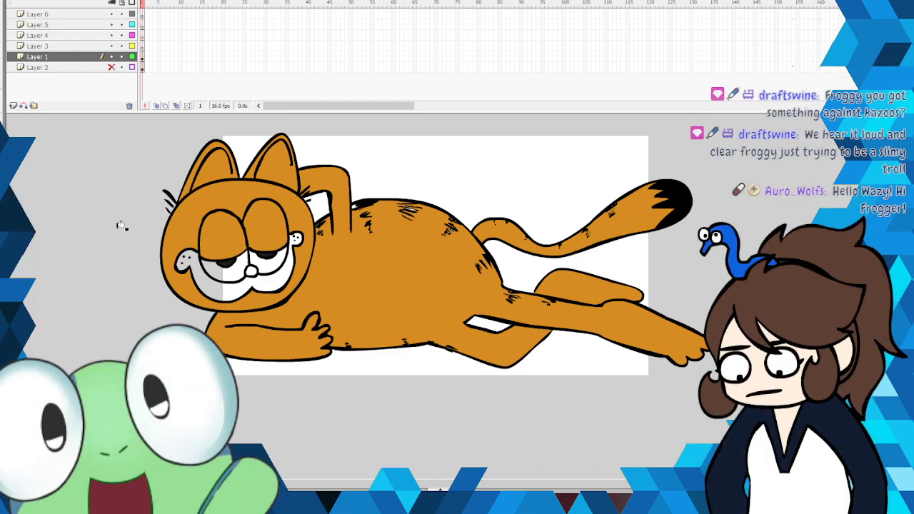
pyautogui.click(251, 270)
# Step: Fill the muzzle and whisker pads with yellow and the eyes with white
pyautogui.click(41, 166)
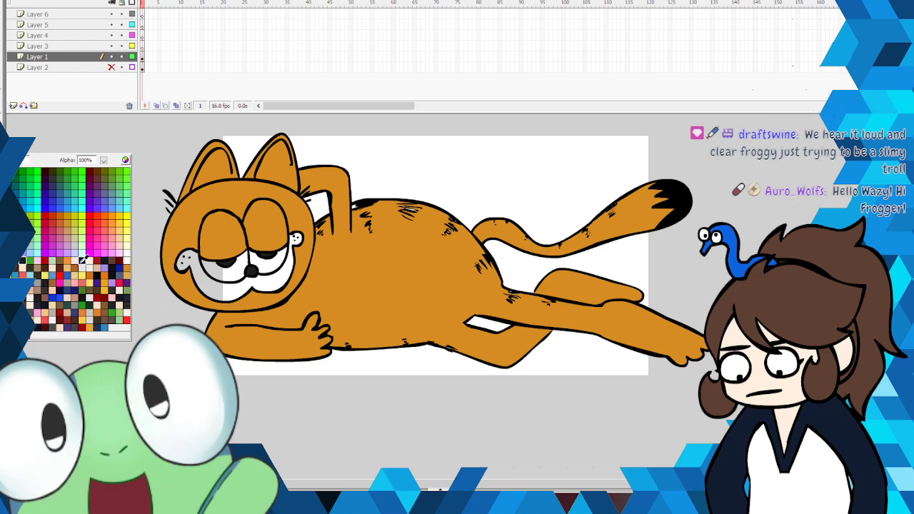
pyautogui.click(85, 275)
pyautogui.click(204, 274)
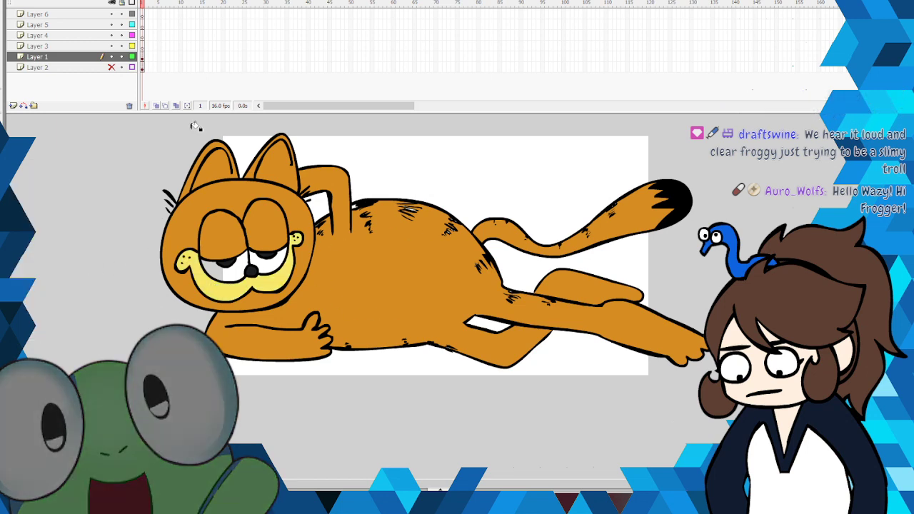
pyautogui.click(4, 161)
pyautogui.click(17, 208)
pyautogui.click(231, 272)
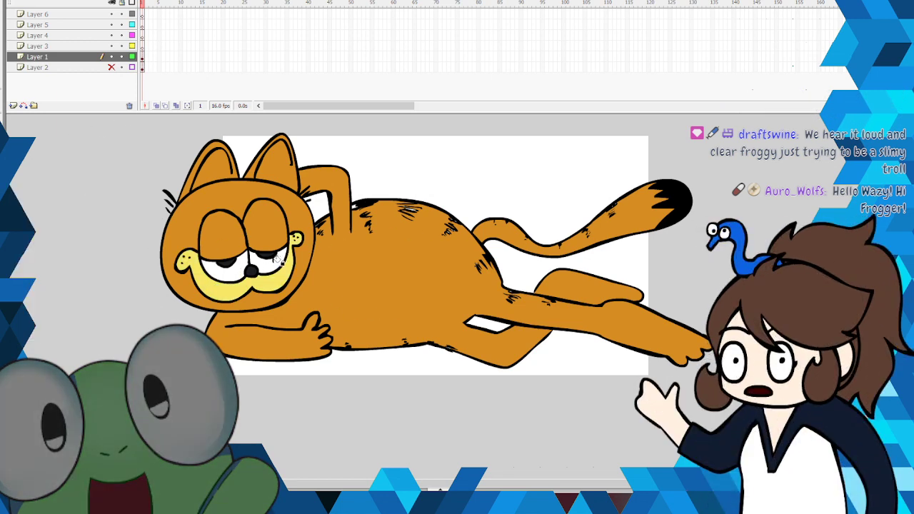
# Step: Draw a black outline of a beaded necklace with an oval pendant under the cat's chin
pyautogui.click(4, 161)
pyautogui.click(17, 174)
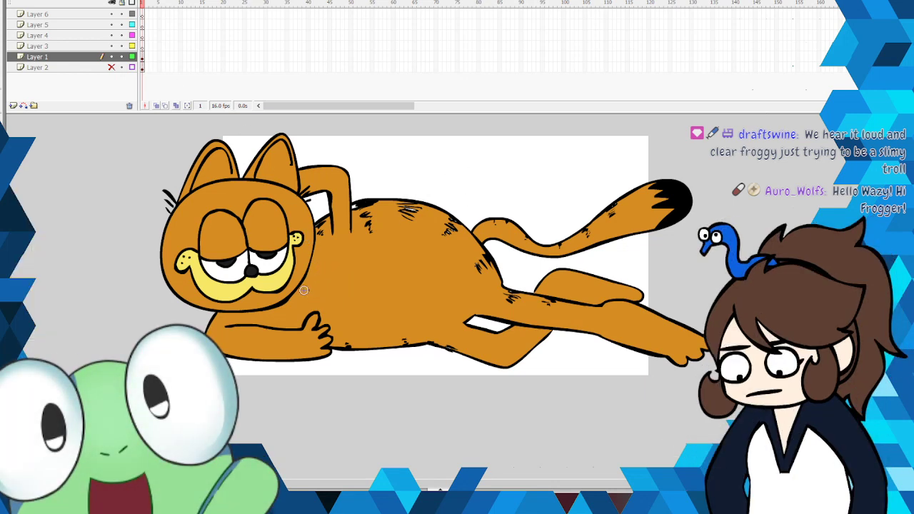
pyautogui.moveTo(306, 314); pyautogui.dragTo(307, 290)
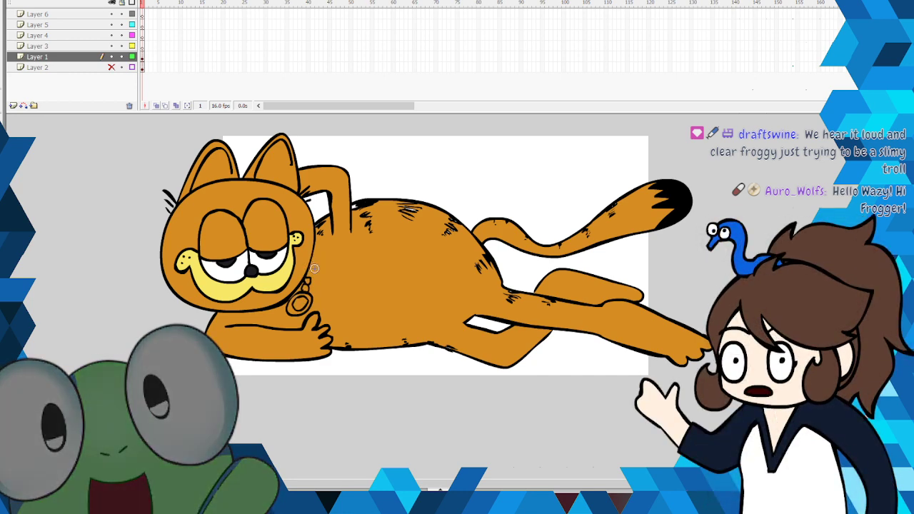
pyautogui.moveTo(304, 279); pyautogui.dragTo(308, 274)
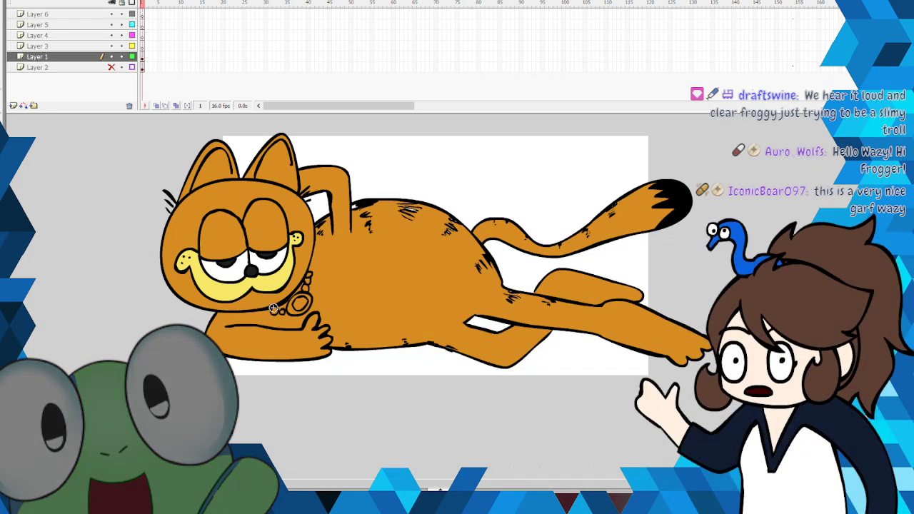
# Step: Fill the necklace beads and the pendant's rim with grey
pyautogui.click(3, 154)
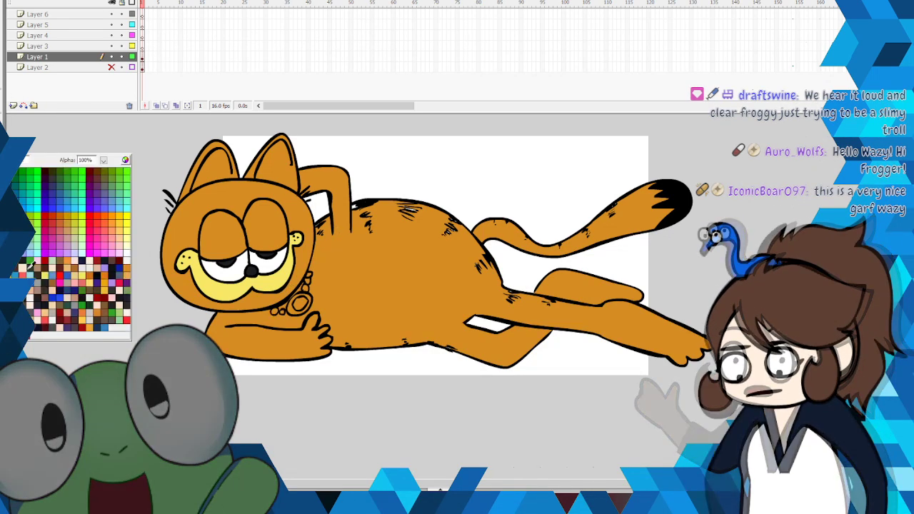
pyautogui.click(39, 279)
pyautogui.click(290, 309)
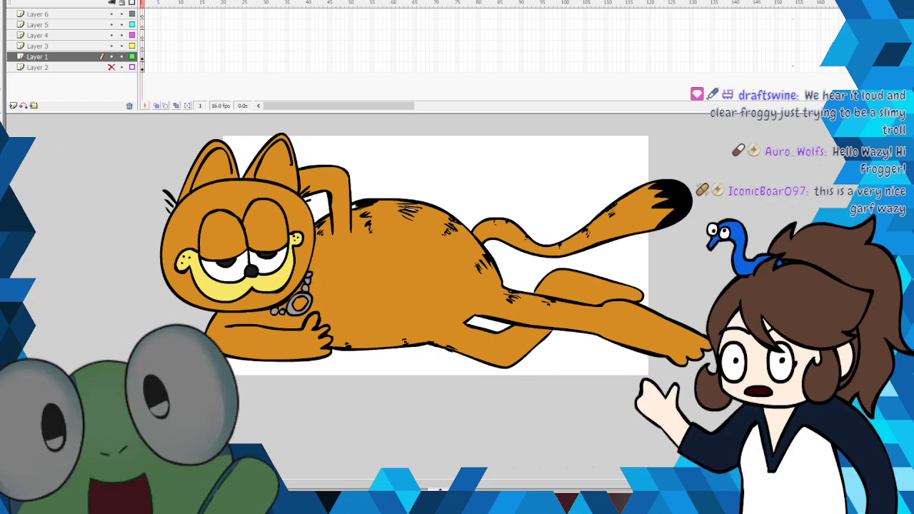
# Step: Fill the pendant's gem with blue and brush a light blue highlight onto it
pyautogui.click(3, 154)
pyautogui.click(80, 268)
pyautogui.click(298, 304)
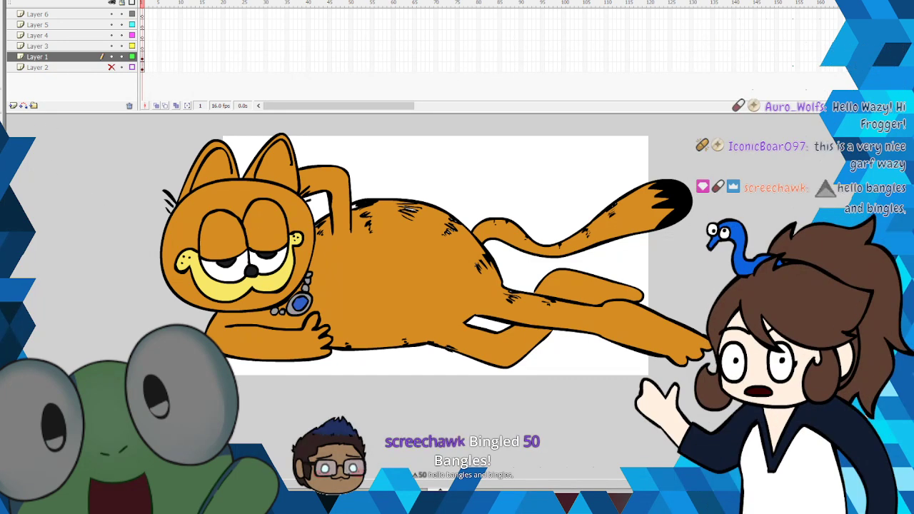
pyautogui.click(4, 154)
pyautogui.click(67, 276)
pyautogui.moveTo(297, 306); pyautogui.dragTo(303, 304)
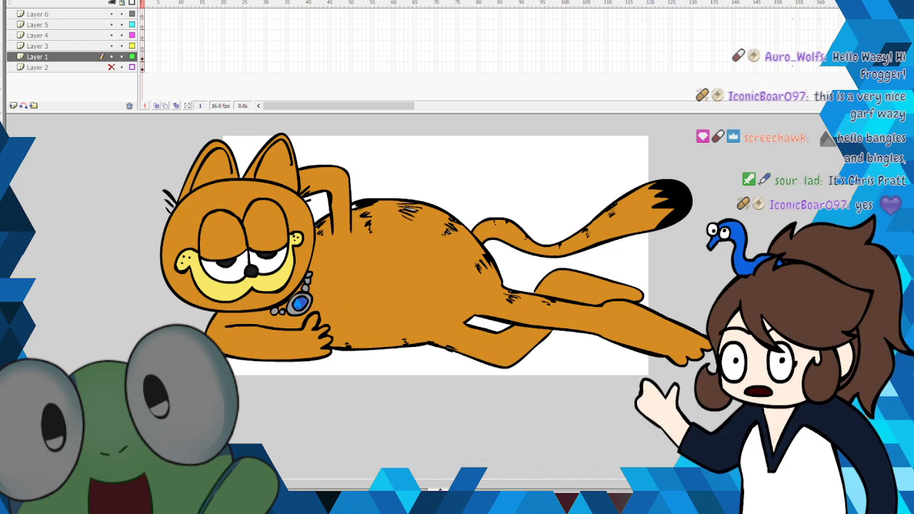
pyautogui.hotkey('alt', 'f')
pyautogui.click(8, 42)
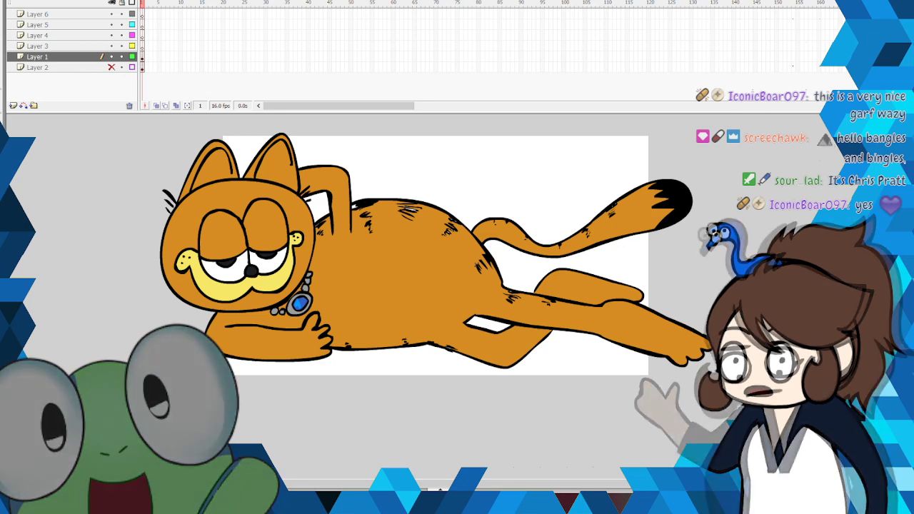
# Step: Brush black fur stripes on both sides of the face and black fur onto the ear tips
pyautogui.click(3, 147)
pyautogui.click(20, 174)
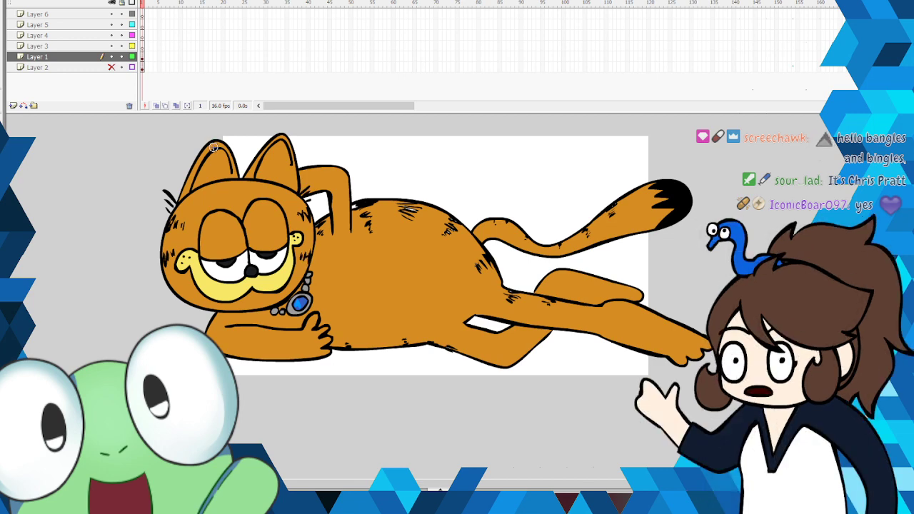
pyautogui.moveTo(215, 142)
pyautogui.mouseDown()
pyautogui.moveTo(211, 150)
pyautogui.moveTo(227, 152)
pyautogui.mouseUp()
pyautogui.moveTo(281, 136); pyautogui.dragTo(276, 142)
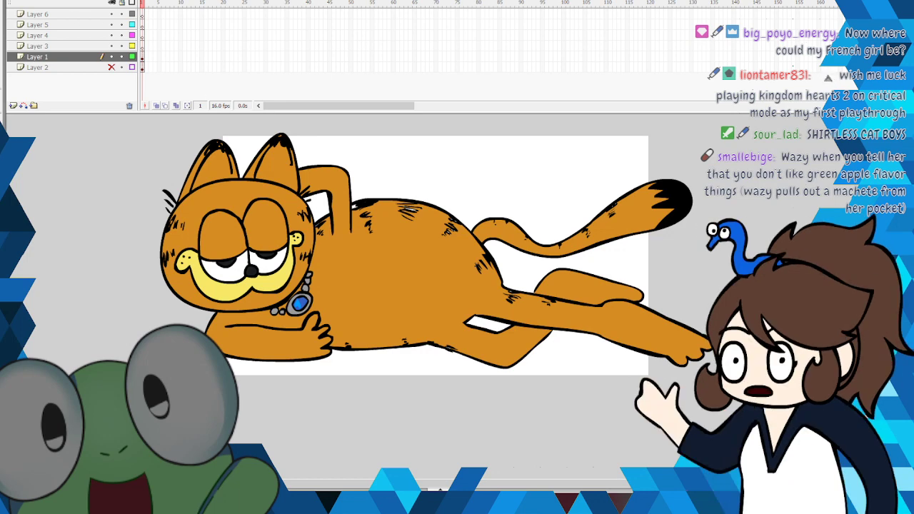
pyautogui.click(1, 1)
pyautogui.click(22, 42)
# Step: Insert blank keyframes at frame 2 on all six layers
pyautogui.moveTo(147, 13); pyautogui.dragTo(148, 67)
pyautogui.rightClick(152, 67)
pyautogui.click(187, 122)
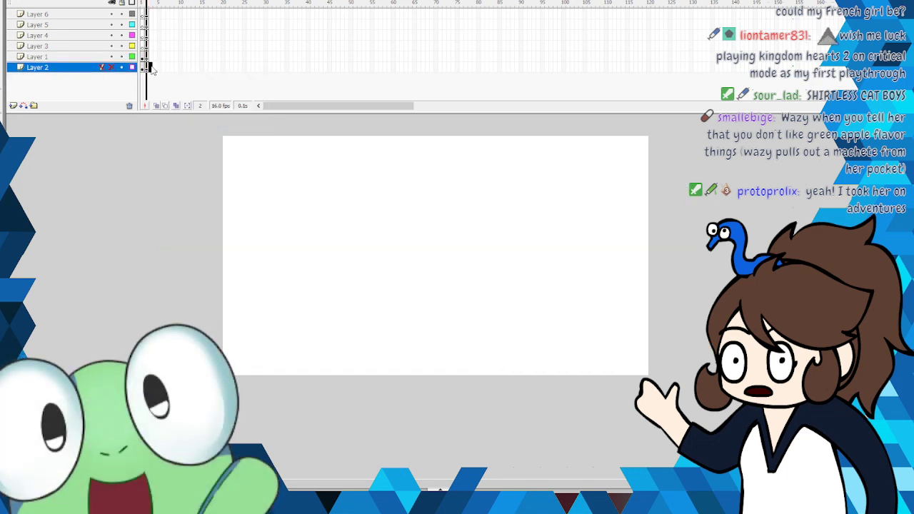
# Step: Insert blank keyframes at frame 3 on the layers, then unhide Layer 2 and make it the active layer
pyautogui.rightClick(152, 13)
pyautogui.click(187, 71)
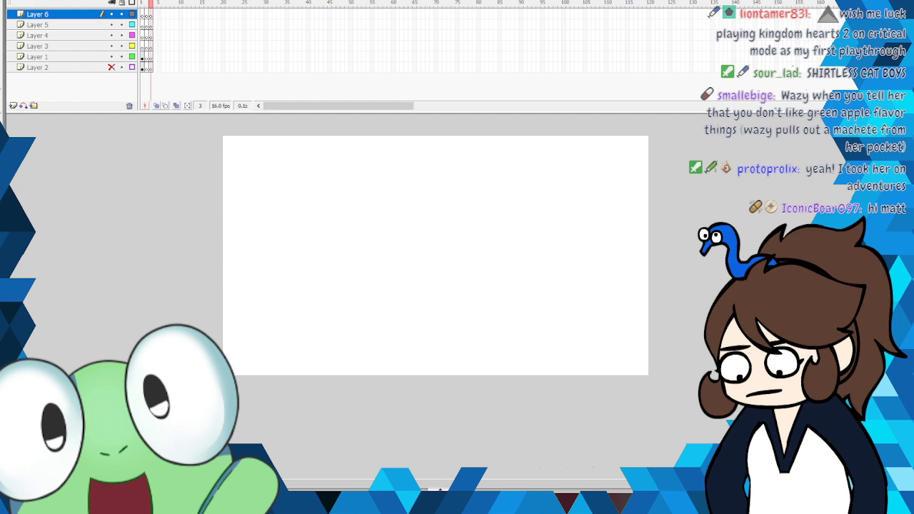
pyautogui.click(146, 56)
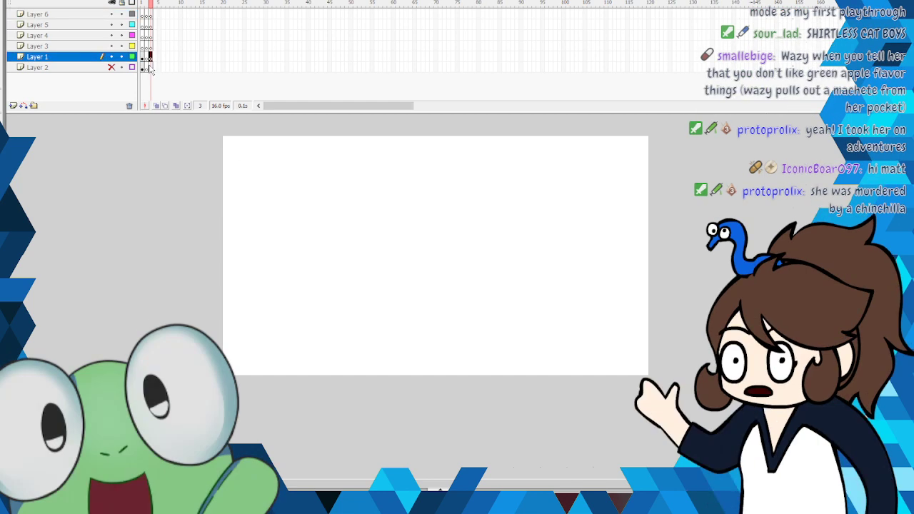
pyautogui.click(146, 67)
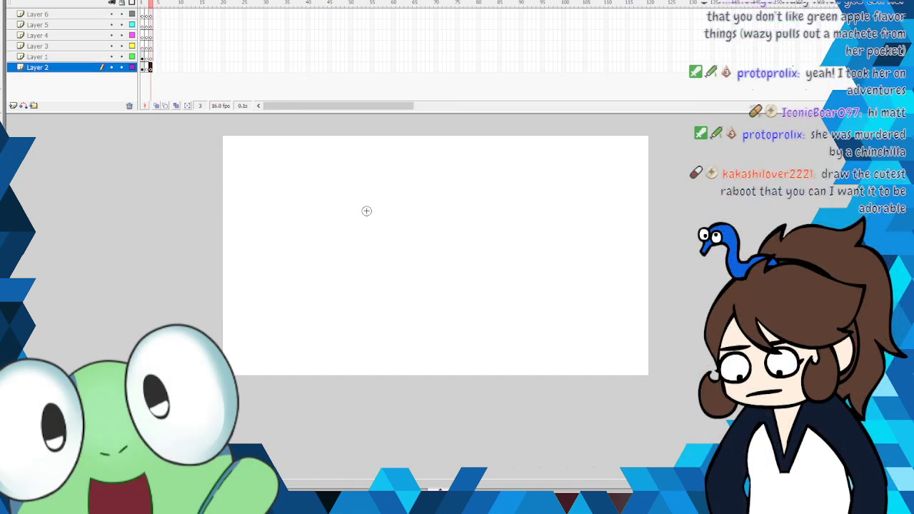
# Step: Draw a large black box in perspective in the middle of the stage, showing its front, top and side faces
pyautogui.moveTo(336, 319)
pyautogui.mouseDown()
pyautogui.moveTo(438, 325)
pyautogui.moveTo(482, 310)
pyautogui.moveTo(482, 213)
pyautogui.moveTo(335, 199)
pyautogui.moveTo(336, 317)
pyautogui.mouseUp()
pyautogui.moveTo(337, 197)
pyautogui.mouseDown()
pyautogui.moveTo(412, 152)
pyautogui.moveTo(400, 160)
pyautogui.moveTo(529, 179)
pyautogui.moveTo(485, 204)
pyautogui.mouseUp()
pyautogui.moveTo(530, 178)
pyautogui.mouseDown()
pyautogui.moveTo(534, 309)
pyautogui.moveTo(487, 330)
pyautogui.mouseUp()
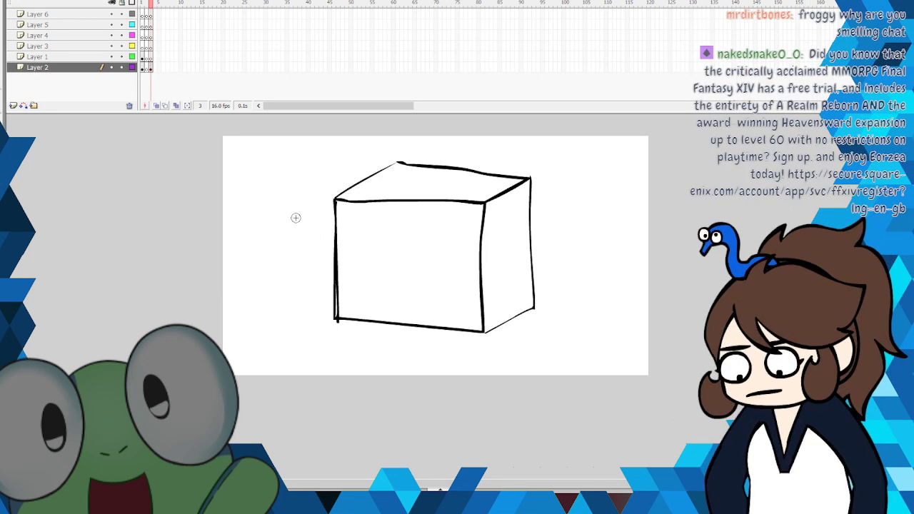
# Step: Switch the brush to red and draw slanted eyes with small pupils across the left and centre of the box's front face
pyautogui.click(3, 158)
pyautogui.click(48, 213)
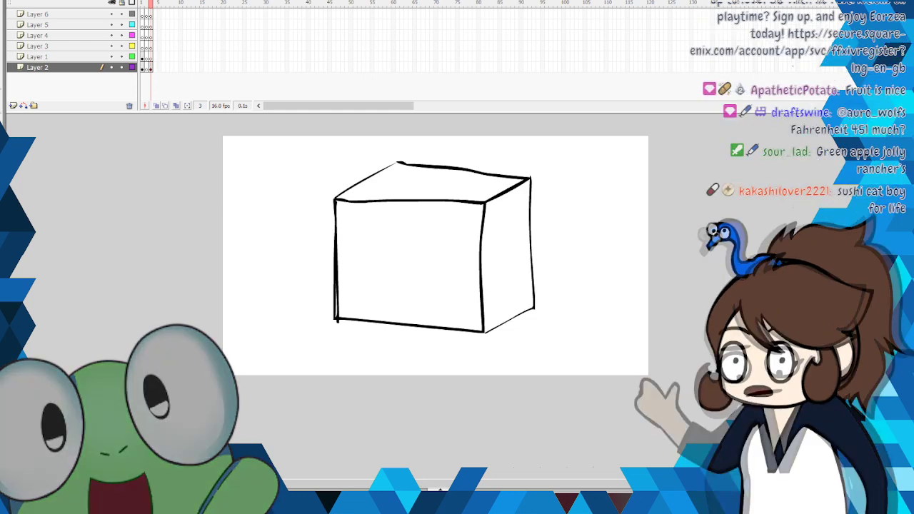
pyautogui.scroll(2, 436, 274)
pyautogui.scroll(1, 455, 251)
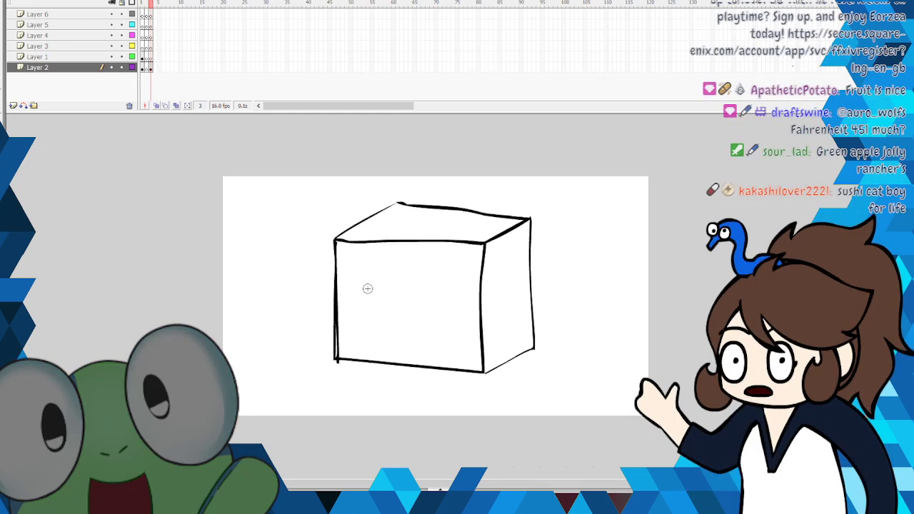
pyautogui.moveTo(364, 275)
pyautogui.mouseDown()
pyautogui.moveTo(373, 279)
pyautogui.moveTo(350, 251)
pyautogui.moveTo(360, 261)
pyautogui.mouseUp()
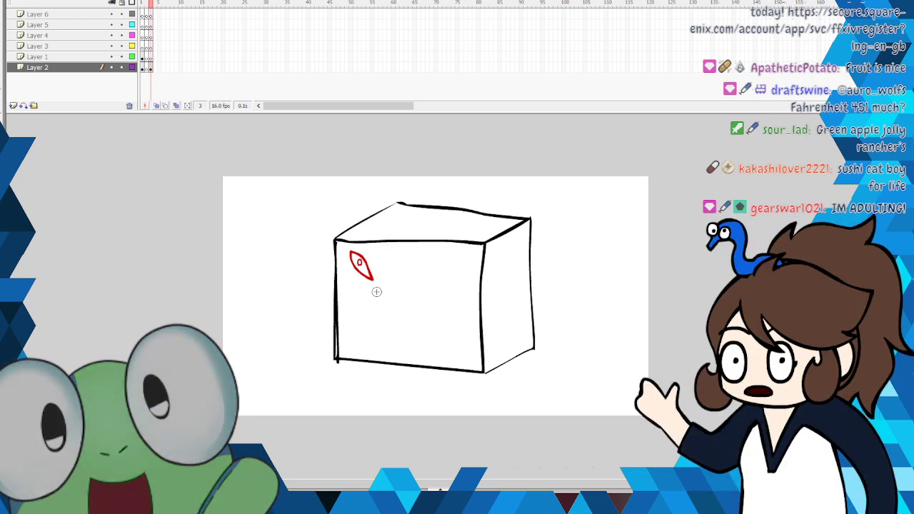
pyautogui.moveTo(375, 291); pyautogui.dragTo(386, 300)
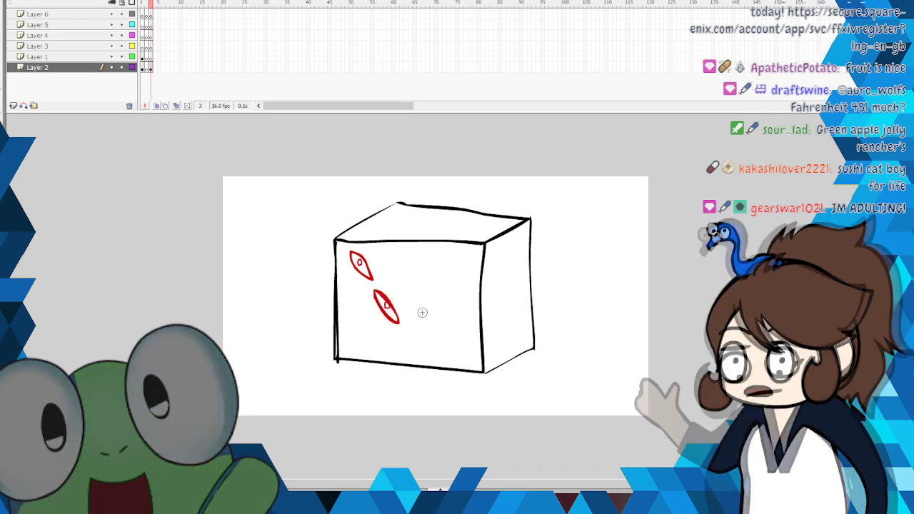
pyautogui.moveTo(413, 315)
pyautogui.mouseDown()
pyautogui.moveTo(419, 337)
pyautogui.moveTo(432, 345)
pyautogui.moveTo(411, 314)
pyautogui.mouseUp()
pyautogui.moveTo(420, 328); pyautogui.dragTo(421, 327)
pyautogui.moveTo(350, 322)
pyautogui.mouseDown()
pyautogui.moveTo(367, 336)
pyautogui.moveTo(355, 334)
pyautogui.mouseUp()
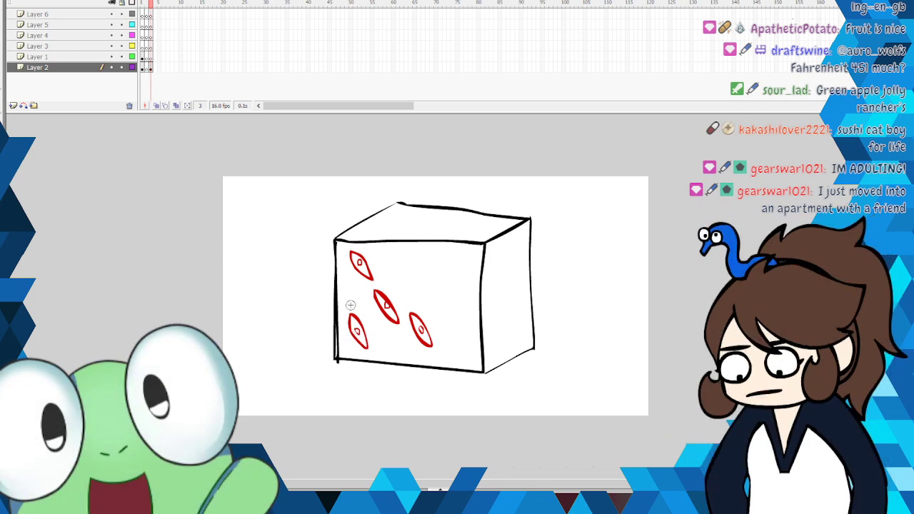
pyautogui.moveTo(340, 285)
pyautogui.mouseDown()
pyautogui.moveTo(361, 305)
pyautogui.moveTo(349, 290)
pyautogui.mouseUp()
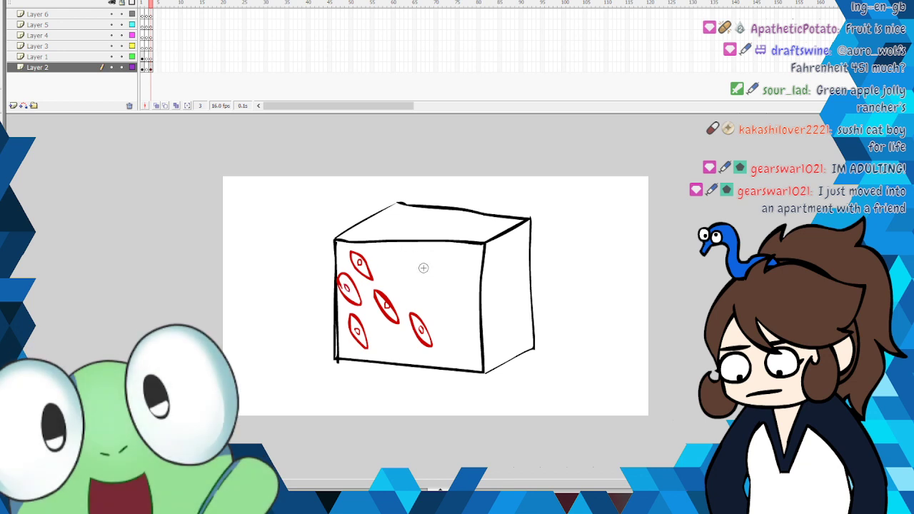
# Step: Add more slanted red eyes along the upper, right and lower parts of the box's front face
pyautogui.moveTo(400, 253)
pyautogui.mouseDown()
pyautogui.moveTo(442, 321)
pyautogui.moveTo(441, 305)
pyautogui.mouseUp()
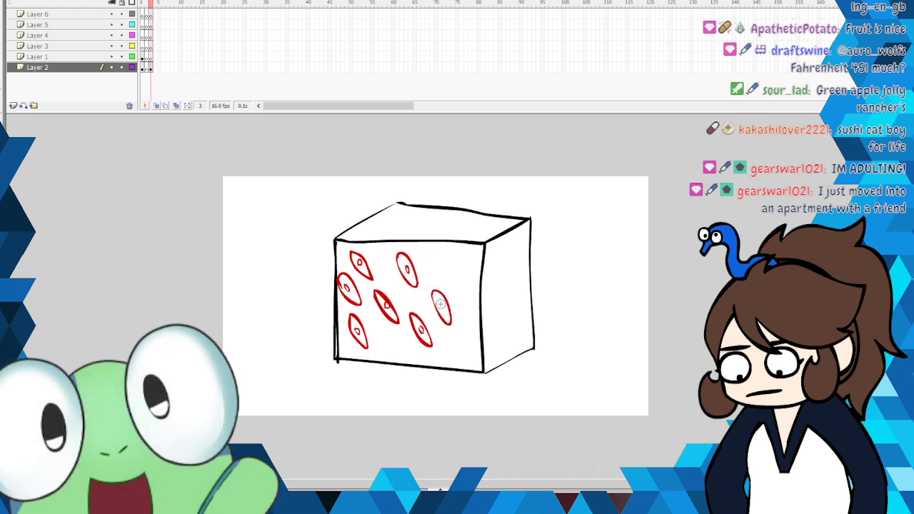
pyautogui.moveTo(438, 265)
pyautogui.mouseDown()
pyautogui.moveTo(438, 256)
pyautogui.moveTo(446, 269)
pyautogui.mouseUp()
pyautogui.moveTo(472, 350)
pyautogui.mouseDown()
pyautogui.moveTo(452, 334)
pyautogui.moveTo(460, 347)
pyautogui.mouseUp()
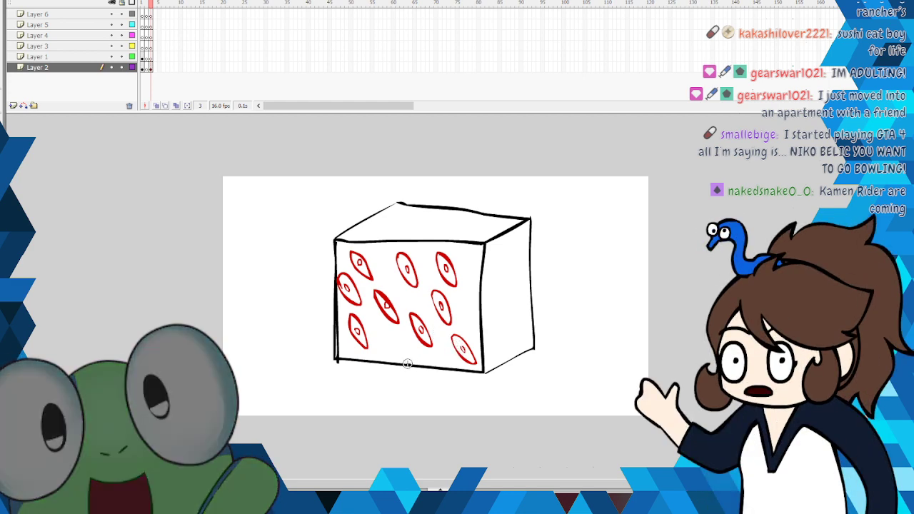
pyautogui.moveTo(408, 357); pyautogui.dragTo(397, 347)
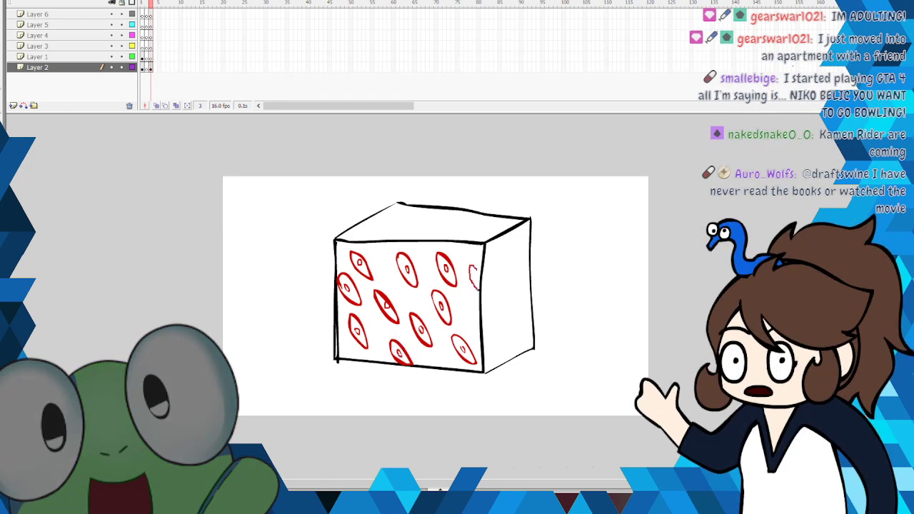
pyautogui.moveTo(477, 284); pyautogui.dragTo(475, 275)
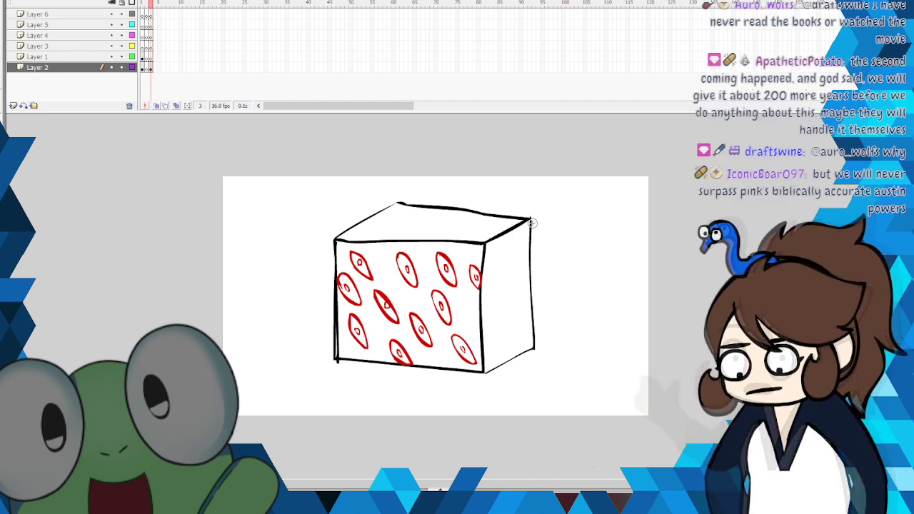
# Step: Draw a red feathered wing at the upper end of the box's side face and cut the black edge pieces crossing it
pyautogui.moveTo(521, 257)
pyautogui.mouseDown()
pyautogui.moveTo(574, 218)
pyautogui.moveTo(555, 230)
pyautogui.moveTo(568, 234)
pyautogui.moveTo(551, 243)
pyautogui.moveTo(559, 244)
pyautogui.moveTo(540, 266)
pyautogui.moveTo(511, 265)
pyautogui.mouseUp()
pyautogui.moveTo(534, 243)
pyautogui.mouseDown()
pyautogui.moveTo(523, 253)
pyautogui.moveTo(528, 243)
pyautogui.mouseUp()
pyautogui.rightClick(529, 252)
pyautogui.click(544, 261)
pyautogui.rightClick(529, 237)
pyautogui.click(543, 244)
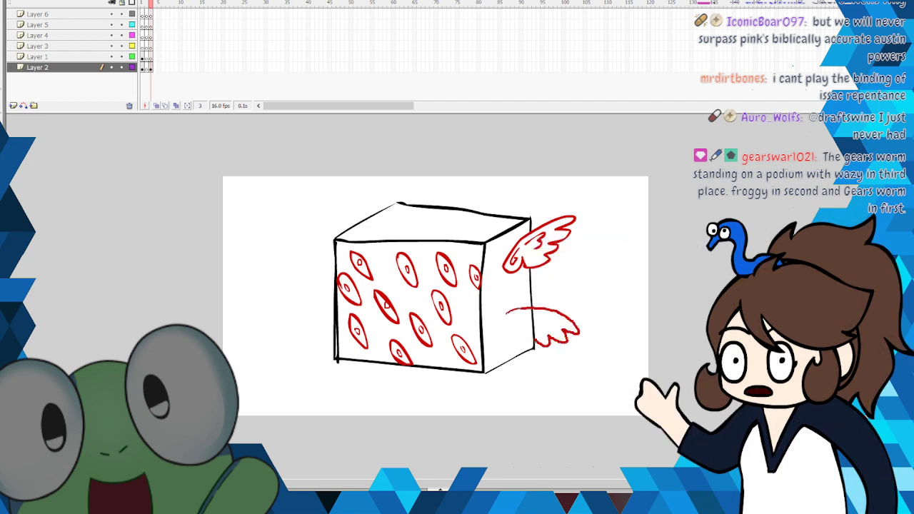
# Step: Finish the lower wing on the box's side face with a curled base and cut the black edge running through it
pyautogui.moveTo(502, 316); pyautogui.dragTo(522, 323)
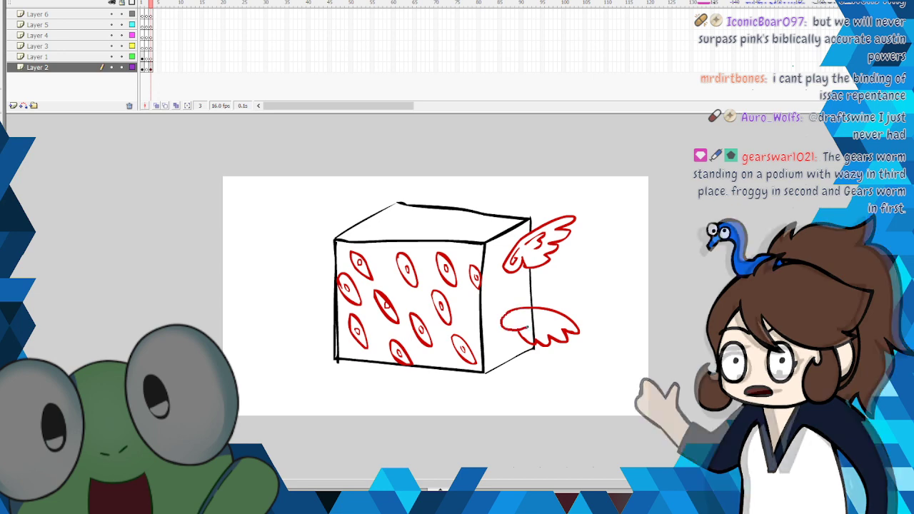
pyautogui.rightClick(532, 325)
pyautogui.click(586, 167)
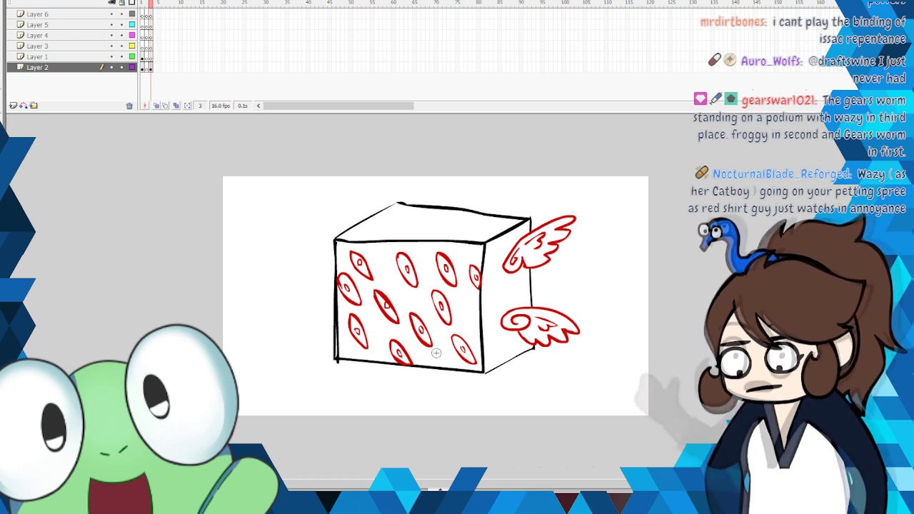
# Step: Draw a red wing under the front face's bottom edge and outline another at its lower-left corner
pyautogui.moveTo(443, 371)
pyautogui.mouseDown()
pyautogui.moveTo(428, 402)
pyautogui.moveTo(416, 406)
pyautogui.mouseUp()
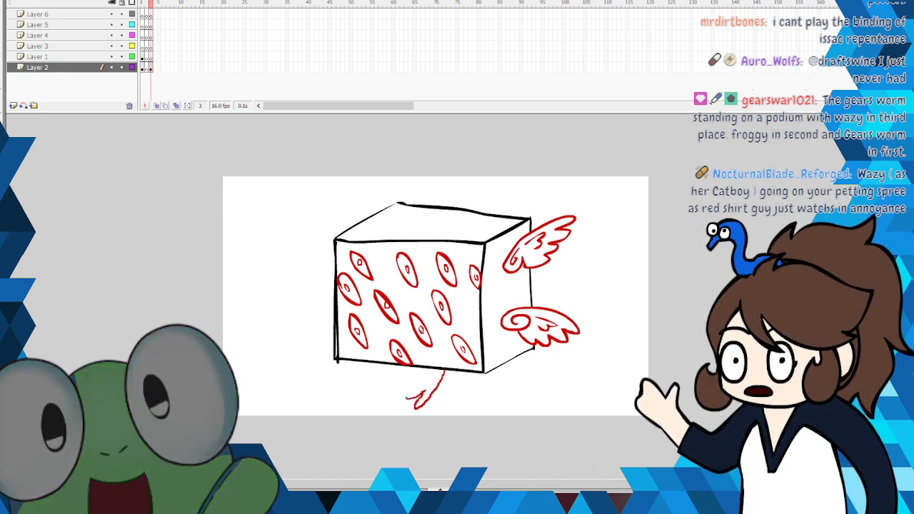
pyautogui.moveTo(422, 364); pyautogui.dragTo(423, 363)
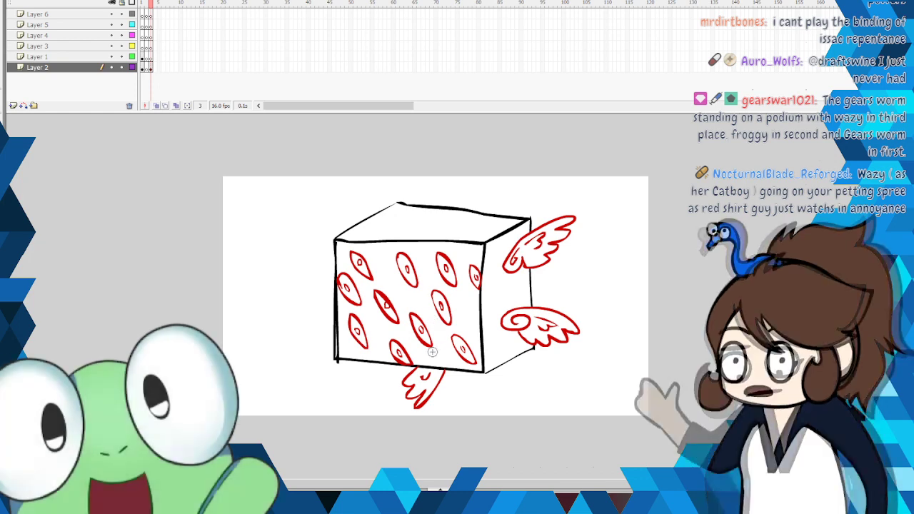
pyautogui.moveTo(352, 364)
pyautogui.mouseDown()
pyautogui.moveTo(325, 381)
pyautogui.moveTo(306, 358)
pyautogui.mouseUp()
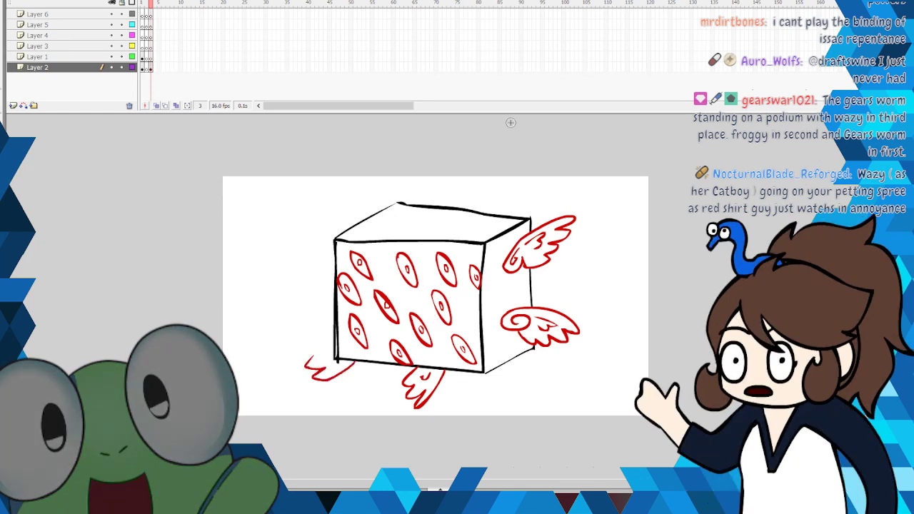
# Step: Trace the front face's left edge in red and cut the stray black line beside it
pyautogui.moveTo(335, 239); pyautogui.dragTo(335, 353)
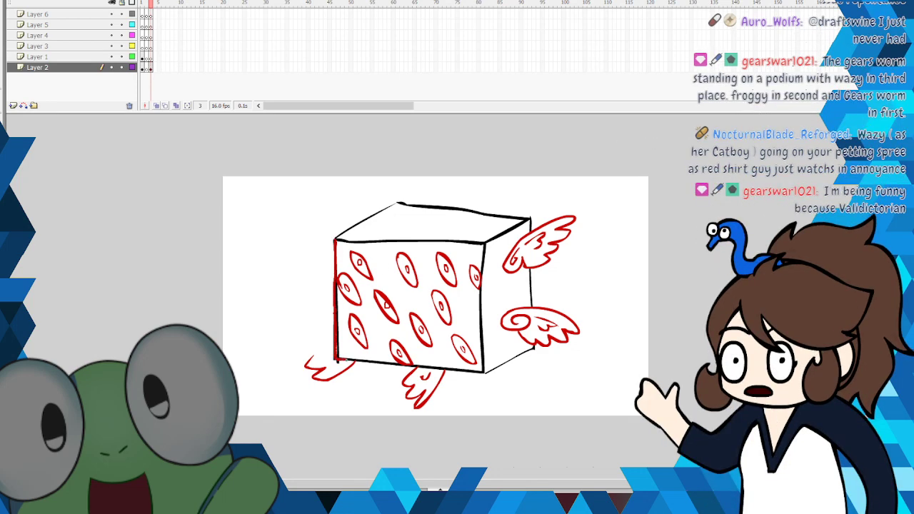
pyautogui.rightClick(337, 362)
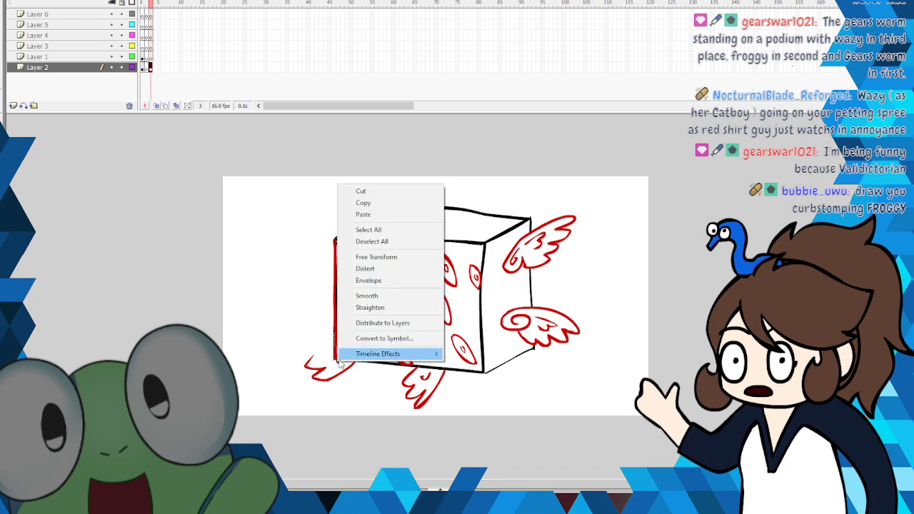
pyautogui.click(349, 214)
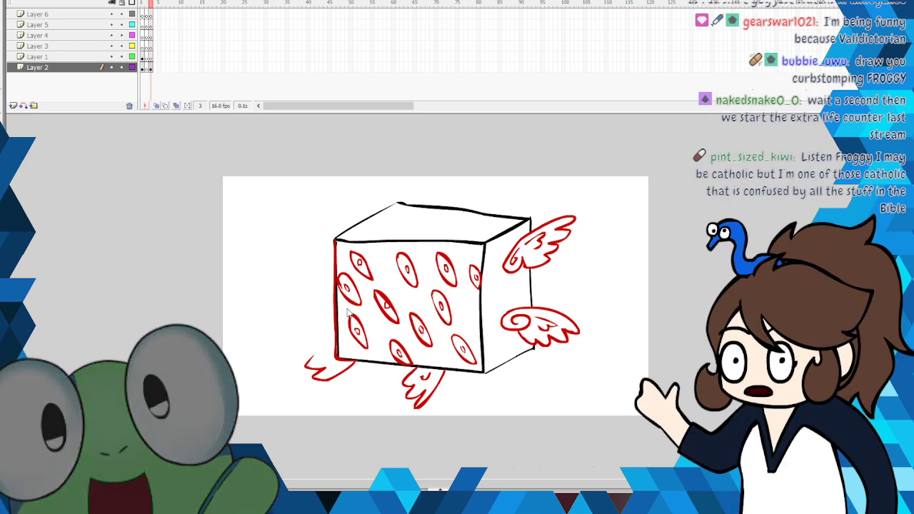
# Step: Complete the feathers of the lower-left corner wing and draw another red wing higher on the front face's left edge
pyautogui.moveTo(334, 341)
pyautogui.mouseDown()
pyautogui.moveTo(322, 339)
pyautogui.moveTo(313, 357)
pyautogui.mouseUp()
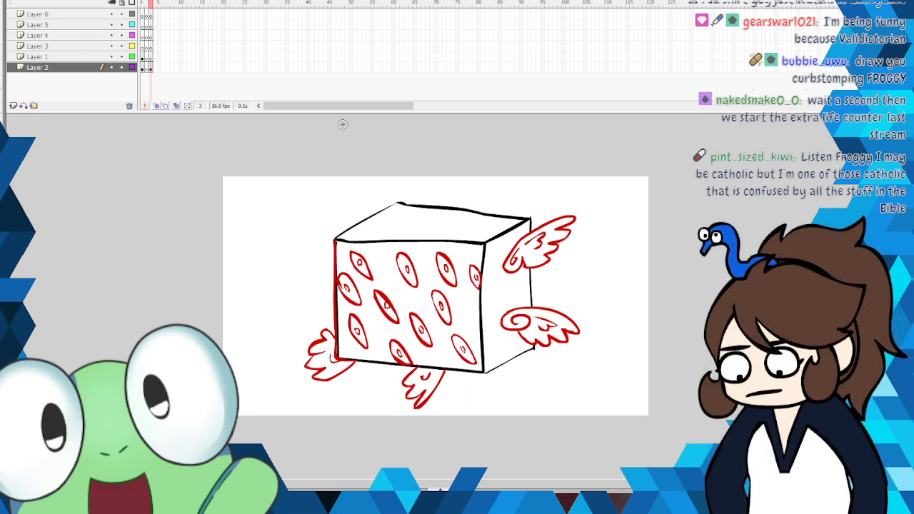
pyautogui.moveTo(333, 294)
pyautogui.mouseDown()
pyautogui.moveTo(295, 272)
pyautogui.moveTo(297, 260)
pyautogui.moveTo(320, 270)
pyautogui.mouseUp()
pyautogui.moveTo(322, 254); pyautogui.dragTo(328, 259)
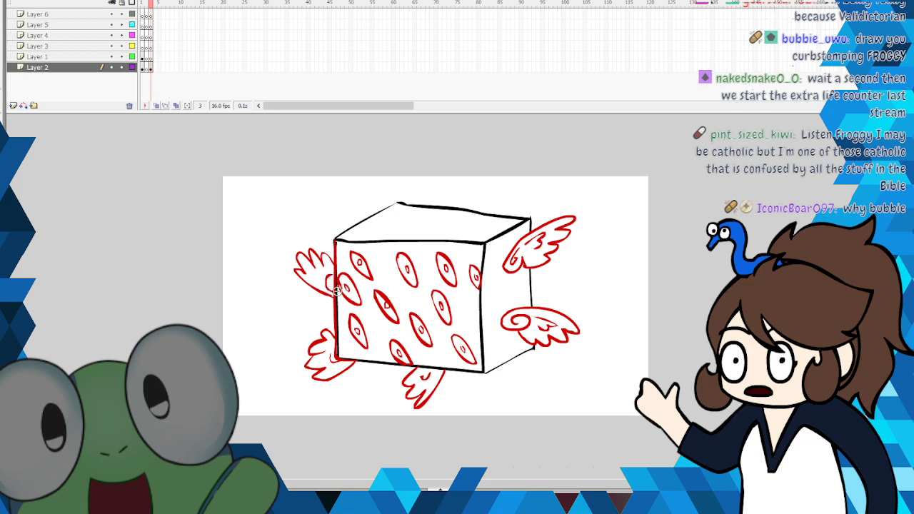
# Step: Draw an upright red wing with a rounded base on the top face's left edge and cut the box lines inside it
pyautogui.moveTo(375, 223)
pyautogui.mouseDown()
pyautogui.moveTo(385, 156)
pyautogui.moveTo(397, 148)
pyautogui.moveTo(407, 176)
pyautogui.mouseUp()
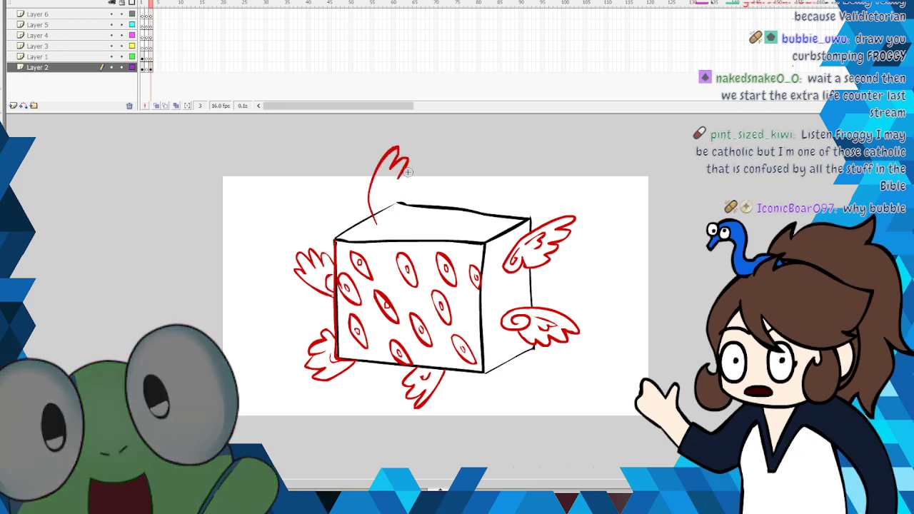
pyautogui.moveTo(400, 214)
pyautogui.mouseDown()
pyautogui.moveTo(393, 223)
pyautogui.moveTo(389, 205)
pyautogui.mouseUp()
pyautogui.rightClick(389, 205)
pyautogui.click(398, 214)
pyautogui.rightClick(379, 210)
pyautogui.click(389, 219)
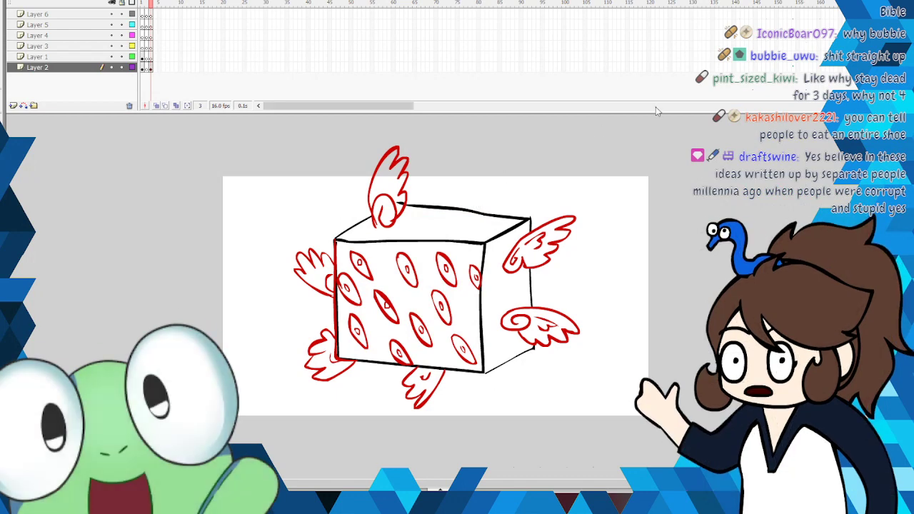
# Step: Draw a red wing with a curled base on the top face's back edge and cut the black line pieces crossing it
pyautogui.moveTo(457, 220)
pyautogui.mouseDown()
pyautogui.moveTo(481, 180)
pyautogui.moveTo(515, 159)
pyautogui.moveTo(502, 176)
pyautogui.moveTo(513, 175)
pyautogui.moveTo(500, 188)
pyautogui.moveTo(507, 192)
pyautogui.moveTo(490, 206)
pyautogui.moveTo(499, 203)
pyautogui.moveTo(470, 213)
pyautogui.mouseUp()
pyautogui.rightClick(481, 213)
pyautogui.click(491, 220)
pyautogui.rightClick(469, 211)
pyautogui.click(476, 219)
pyautogui.rightClick(457, 207)
pyautogui.click(468, 215)
pyautogui.rightClick(400, 202)
pyautogui.click(564, 179)
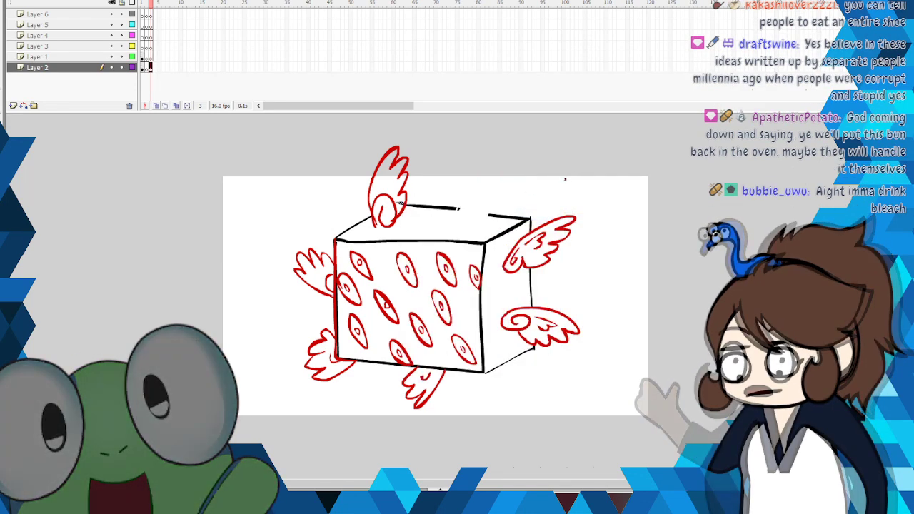
# Step: Restore the wing on the box's back edge and cut the leftover black line bits beside the two top wings
pyautogui.hotkey('ctrl', 'shift', 'v')
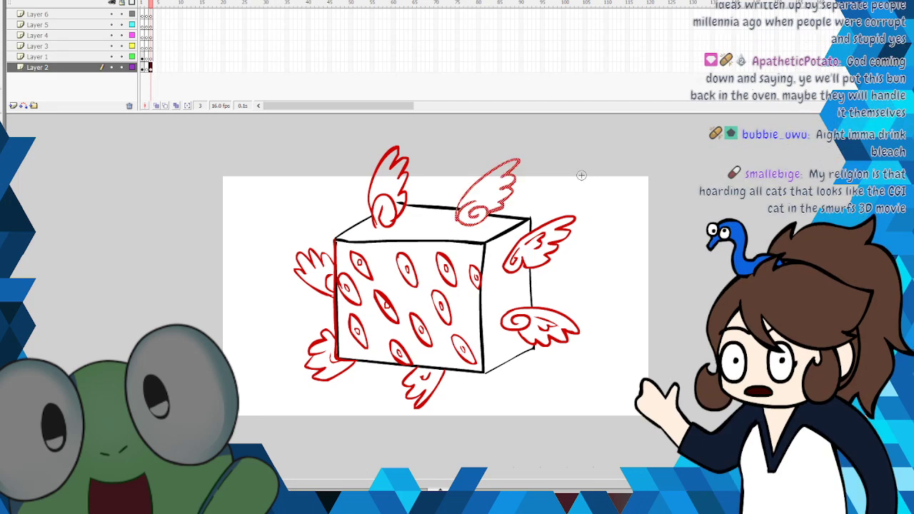
pyautogui.rightClick(457, 208)
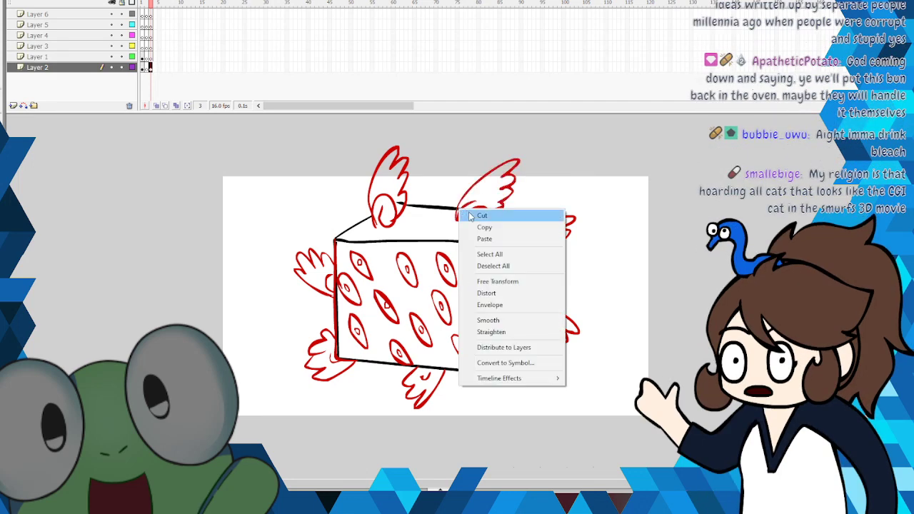
pyautogui.click(470, 214)
pyautogui.rightClick(402, 203)
pyautogui.click(415, 210)
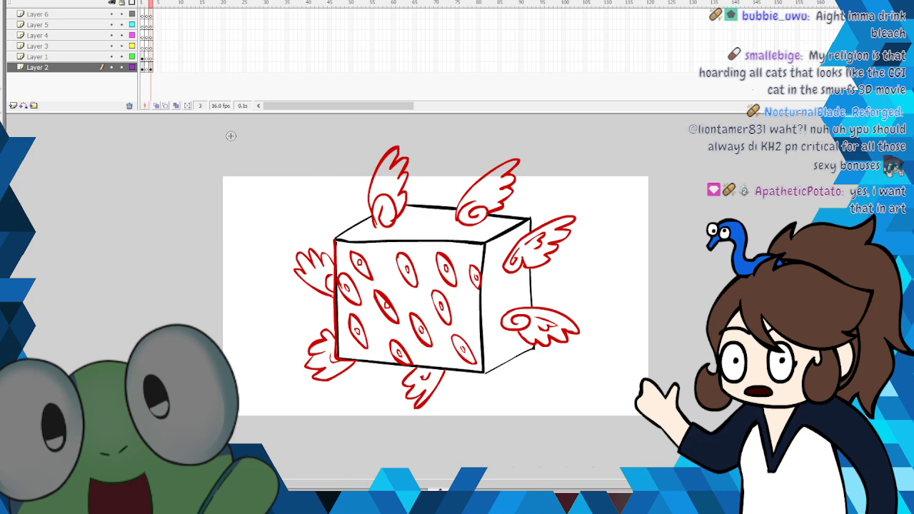
# Step: Switch the brush to blue and draw a long, thin ring diagonally around the box
pyautogui.click(3, 149)
pyautogui.click(36, 199)
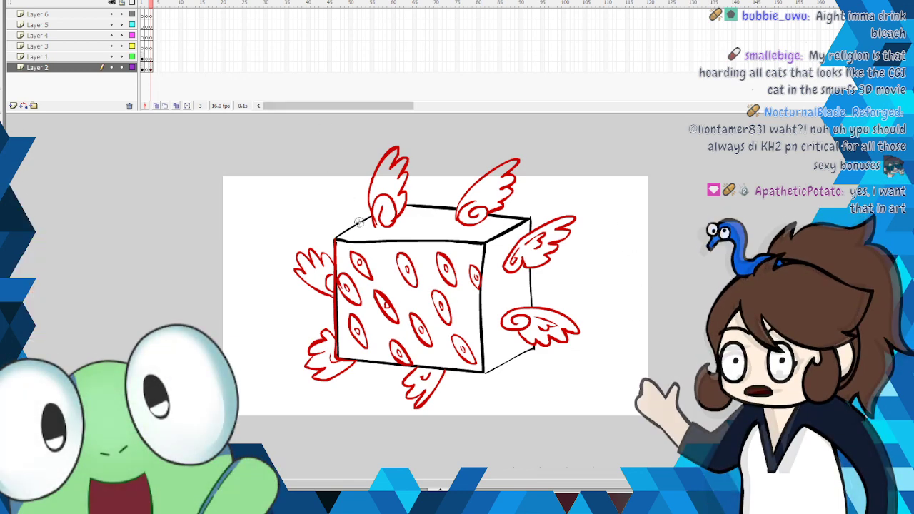
pyautogui.moveTo(367, 217)
pyautogui.mouseDown()
pyautogui.moveTo(318, 198)
pyautogui.moveTo(348, 242)
pyautogui.moveTo(502, 375)
pyautogui.mouseUp()
pyautogui.moveTo(366, 217); pyautogui.dragTo(498, 355)
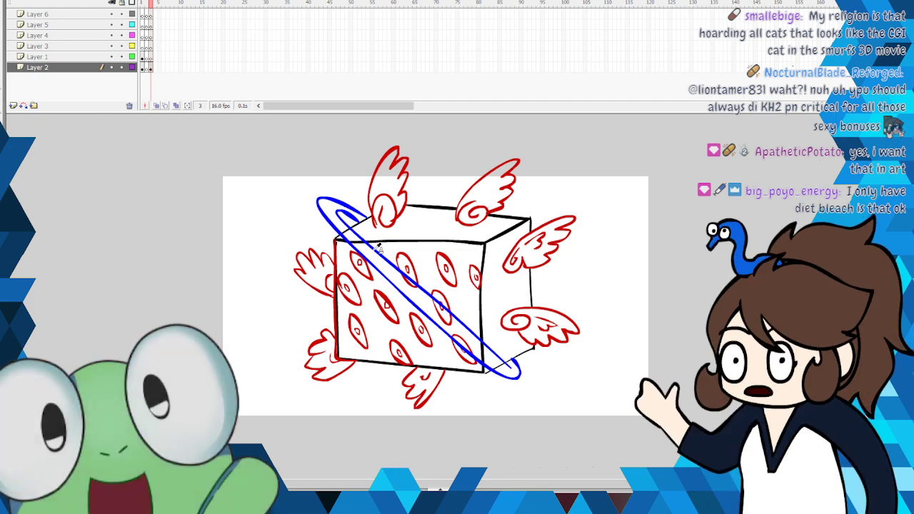
# Step: Fill the ring's band across the front face with black and cut that fill to clear the eye lines inside it
pyautogui.moveTo(353, 242)
pyautogui.mouseDown()
pyautogui.moveTo(477, 357)
pyautogui.moveTo(470, 340)
pyautogui.moveTo(490, 351)
pyautogui.moveTo(418, 286)
pyautogui.mouseUp()
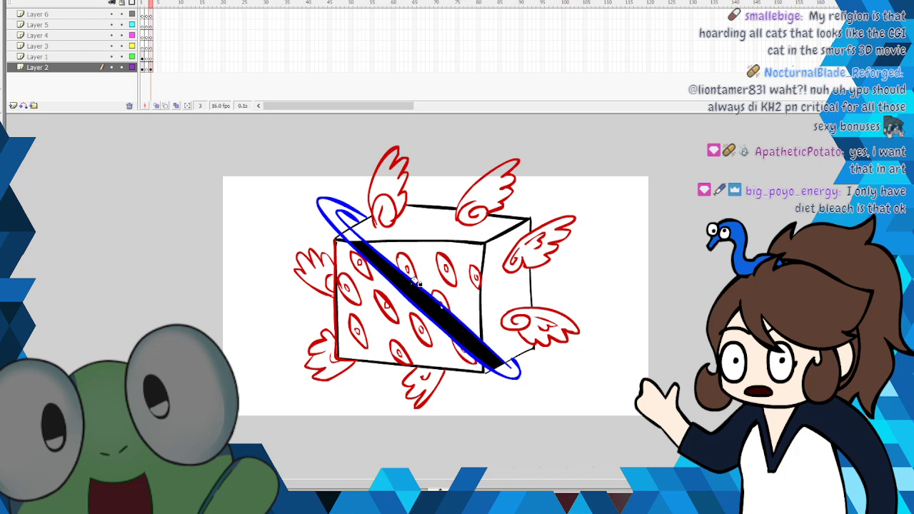
pyautogui.rightClick(417, 289)
pyautogui.click(439, 299)
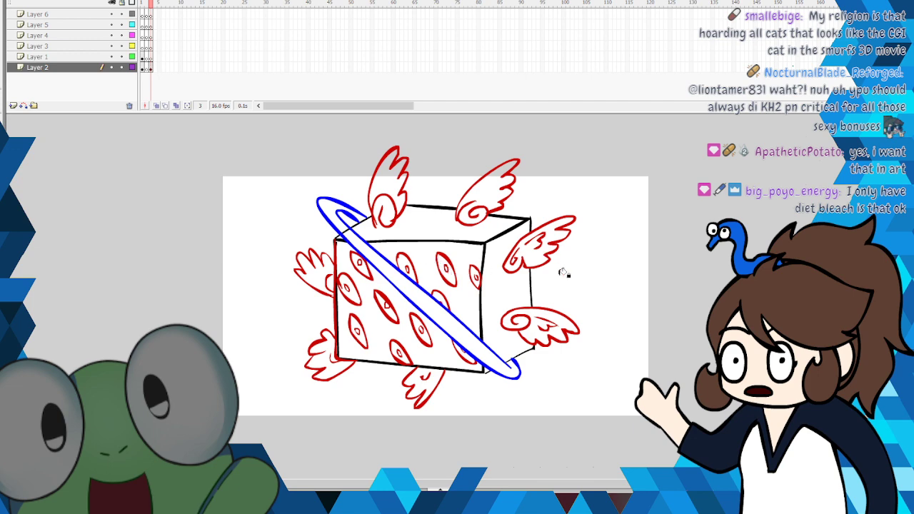
# Step: Cut the leftover piece inside the blue ring near the box's corner and draw a thin green ring around the box's middle
pyautogui.rightClick(345, 229)
pyautogui.click(367, 240)
pyautogui.click(3, 150)
pyautogui.click(66, 179)
pyautogui.moveTo(308, 313)
pyautogui.mouseDown()
pyautogui.moveTo(346, 322)
pyautogui.moveTo(475, 314)
pyautogui.moveTo(532, 297)
pyautogui.moveTo(564, 274)
pyautogui.moveTo(538, 272)
pyautogui.mouseUp()
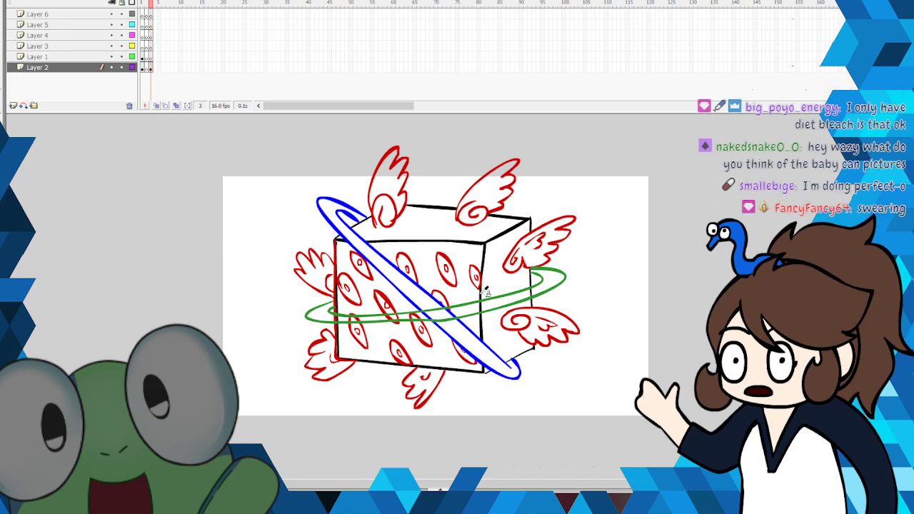
# Step: Fill the green ring's band with blue and cut that fill to clear the lines crossing inside it
pyautogui.moveTo(451, 314); pyautogui.dragTo(479, 307)
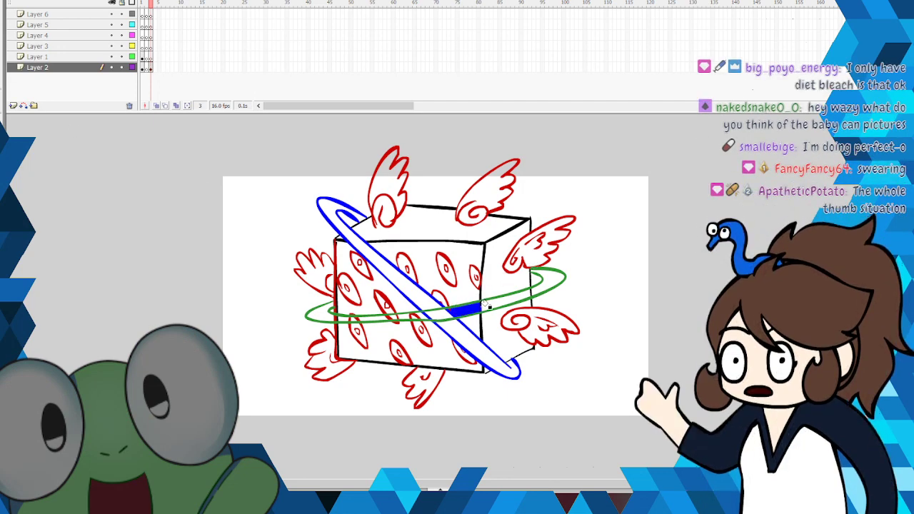
pyautogui.click(489, 305)
pyautogui.click(538, 289)
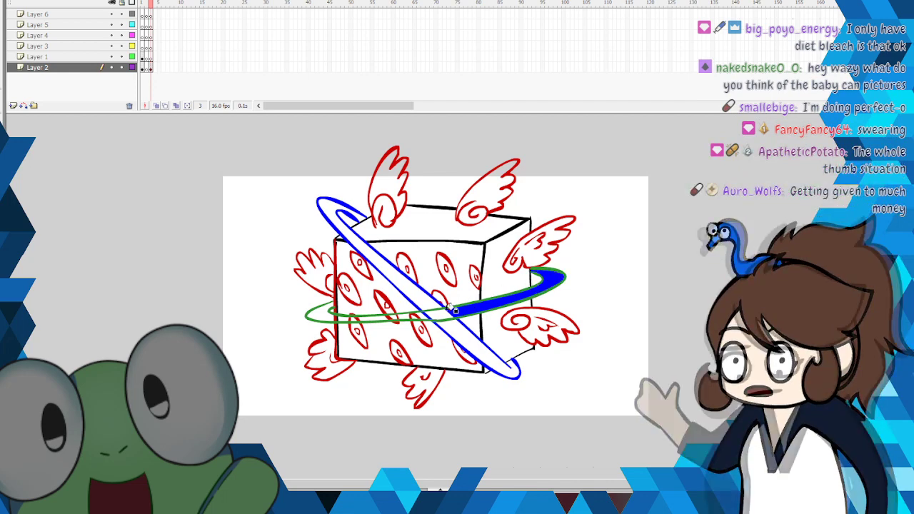
pyautogui.moveTo(451, 312); pyautogui.dragTo(355, 320)
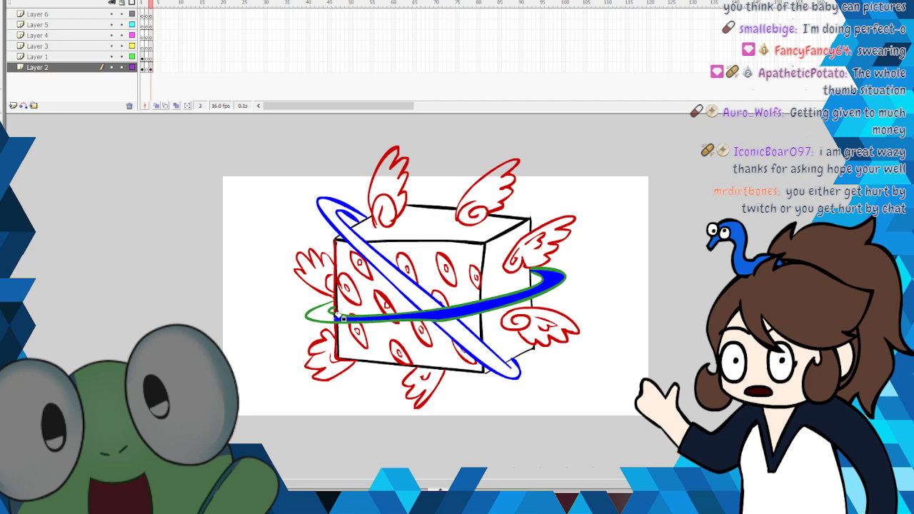
pyautogui.rightClick(339, 317)
pyautogui.click(357, 151)
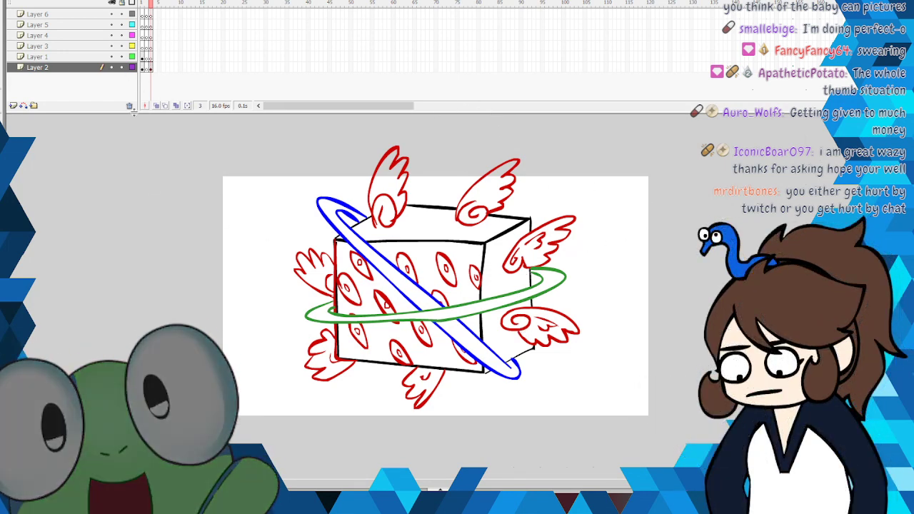
# Step: Recolor the whole frame 3 drawing on Layer 2 black and move its keyframe to Layer 3
pyautogui.click(3, 147)
pyautogui.click(41, 213)
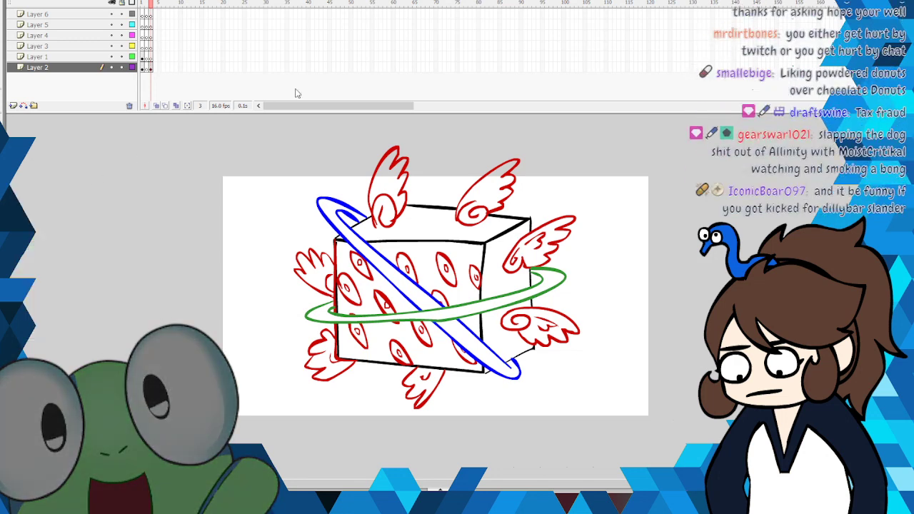
pyautogui.click(151, 68)
pyautogui.click(2, 147)
pyautogui.click(19, 180)
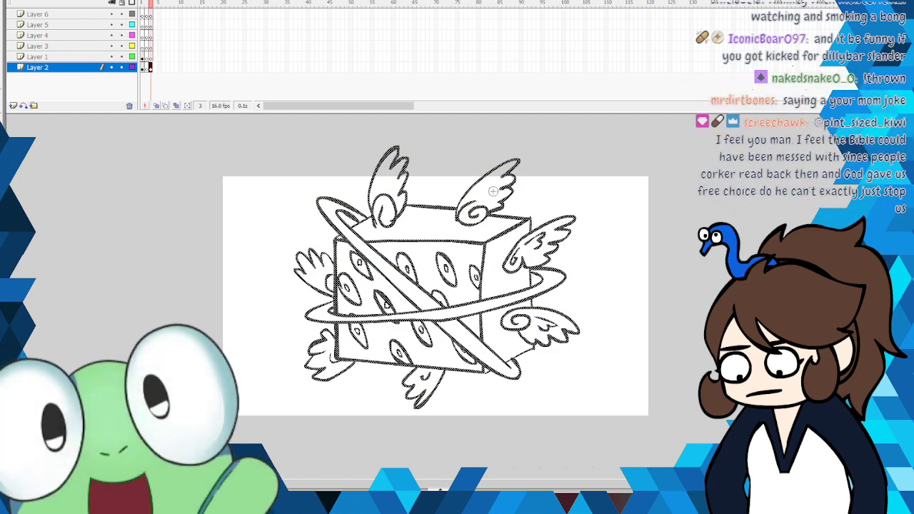
pyautogui.moveTo(152, 68); pyautogui.dragTo(152, 47)
# Step: On frame 3 of Layer 1, draw a jagged red flame outline all around the box and fill it with dark red
pyautogui.click(151, 57)
pyautogui.click(3, 147)
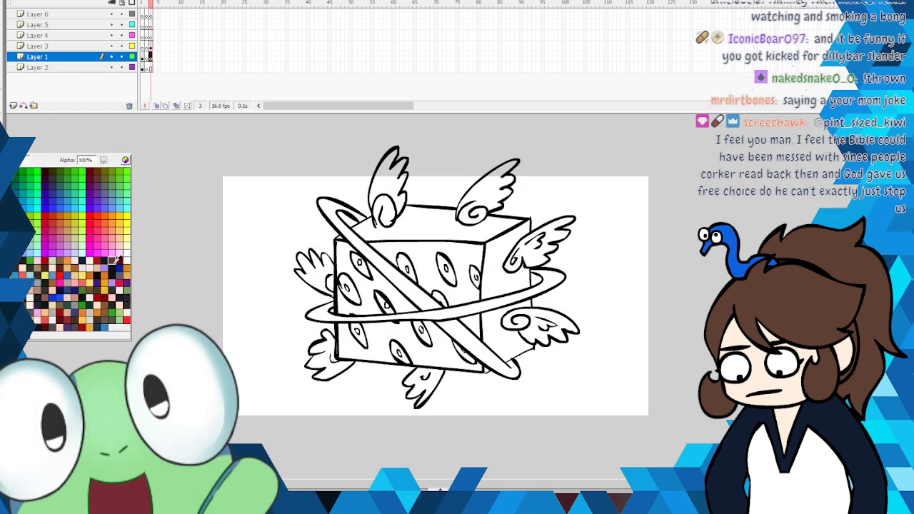
pyautogui.click(92, 216)
pyautogui.moveTo(288, 292)
pyautogui.mouseDown()
pyautogui.moveTo(246, 216)
pyautogui.moveTo(272, 249)
pyautogui.moveTo(284, 238)
pyautogui.moveTo(275, 166)
pyautogui.moveTo(292, 149)
pyautogui.moveTo(304, 179)
pyautogui.moveTo(326, 176)
pyautogui.moveTo(349, 127)
pyautogui.moveTo(367, 188)
pyautogui.moveTo(453, 133)
pyautogui.moveTo(438, 157)
pyautogui.moveTo(474, 126)
pyautogui.moveTo(480, 175)
pyautogui.moveTo(577, 131)
pyautogui.moveTo(547, 193)
pyautogui.moveTo(576, 197)
pyautogui.moveTo(588, 183)
pyautogui.moveTo(579, 289)
pyautogui.moveTo(608, 243)
pyautogui.moveTo(597, 271)
pyautogui.moveTo(603, 284)
pyautogui.moveTo(612, 275)
pyautogui.moveTo(583, 341)
pyautogui.moveTo(618, 309)
pyautogui.moveTo(587, 358)
pyautogui.moveTo(558, 364)
pyautogui.mouseUp()
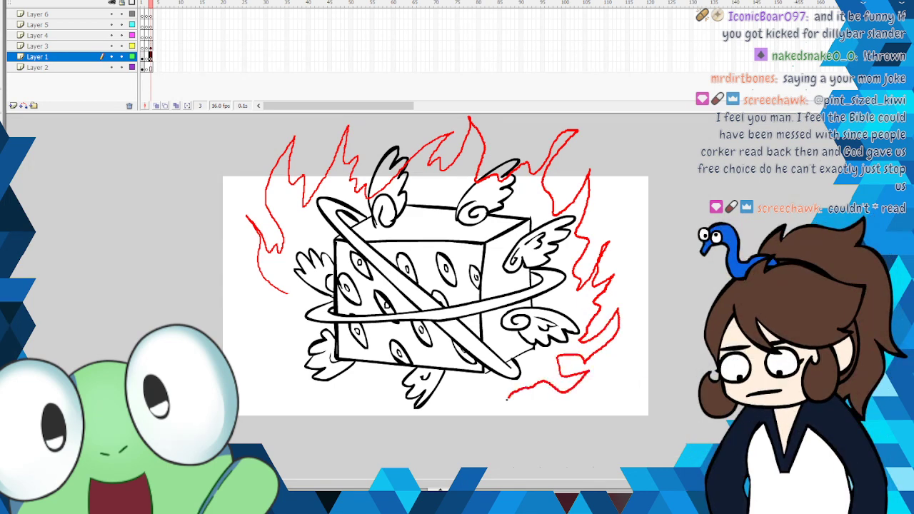
pyautogui.moveTo(462, 422)
pyautogui.mouseDown()
pyautogui.moveTo(455, 388)
pyautogui.moveTo(437, 415)
pyautogui.moveTo(406, 433)
pyautogui.moveTo(374, 400)
pyautogui.moveTo(346, 407)
pyautogui.moveTo(265, 396)
pyautogui.moveTo(279, 388)
pyautogui.moveTo(226, 339)
pyautogui.moveTo(251, 349)
pyautogui.moveTo(233, 284)
pyautogui.moveTo(257, 303)
pyautogui.moveTo(255, 291)
pyautogui.moveTo(288, 294)
pyautogui.mouseUp()
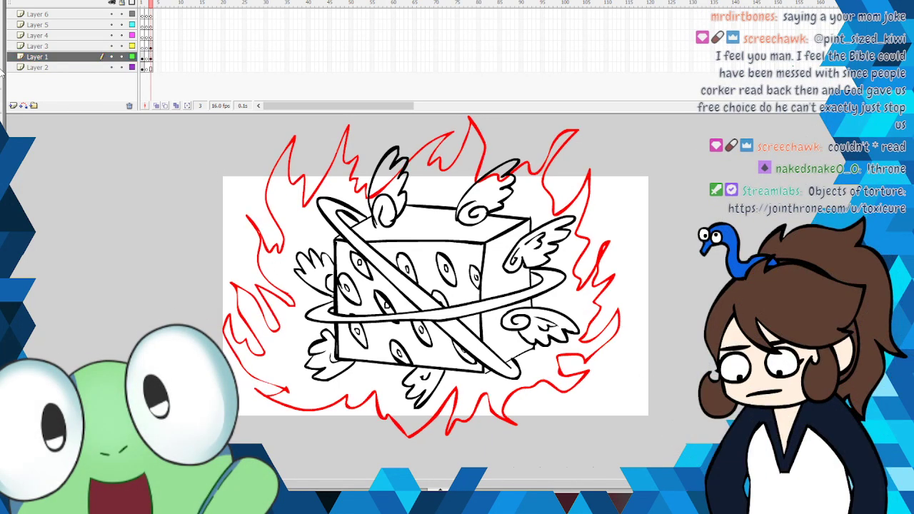
pyautogui.click(302, 227)
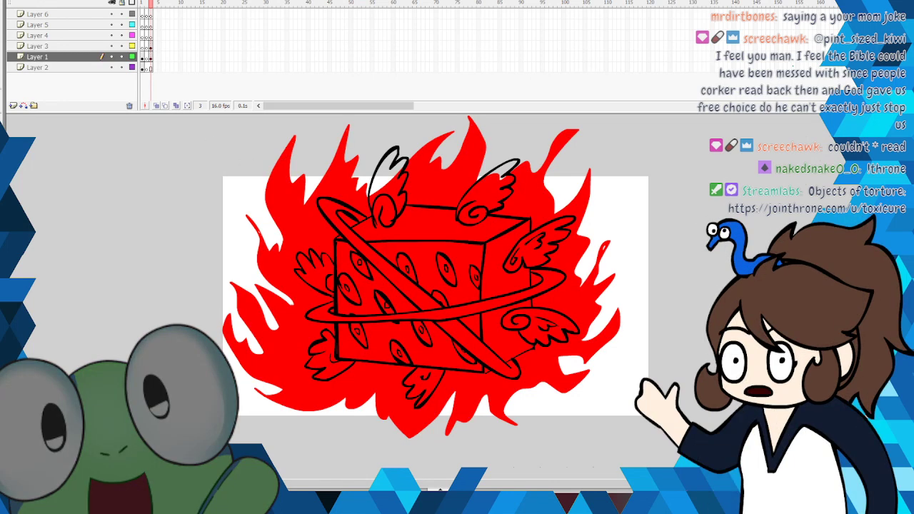
pyautogui.click(536, 194)
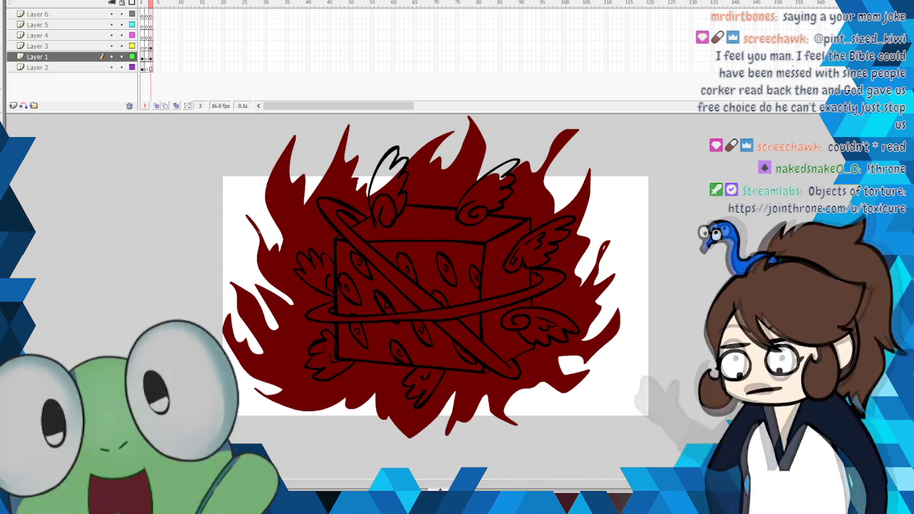
# Step: Draw an orange inner flame contour within the dark red fire and, with only Layer 1 shown, fill it orange
pyautogui.moveTo(288, 198)
pyautogui.mouseDown()
pyautogui.moveTo(307, 225)
pyautogui.moveTo(338, 167)
pyautogui.moveTo(341, 202)
pyautogui.moveTo(380, 244)
pyautogui.moveTo(401, 185)
pyautogui.moveTo(406, 195)
pyautogui.moveTo(433, 194)
pyautogui.moveTo(471, 153)
pyautogui.moveTo(471, 215)
pyautogui.moveTo(489, 220)
pyautogui.moveTo(537, 179)
pyautogui.mouseUp()
pyautogui.moveTo(530, 256)
pyautogui.mouseDown()
pyautogui.moveTo(572, 233)
pyautogui.moveTo(561, 256)
pyautogui.moveTo(569, 251)
pyautogui.moveTo(564, 297)
pyautogui.moveTo(574, 276)
pyautogui.moveTo(586, 311)
pyautogui.moveTo(585, 326)
pyautogui.moveTo(540, 315)
pyautogui.moveTo(558, 336)
pyautogui.moveTo(523, 367)
pyautogui.mouseUp()
pyautogui.moveTo(516, 320)
pyautogui.mouseDown()
pyautogui.moveTo(490, 352)
pyautogui.moveTo(500, 397)
pyautogui.moveTo(447, 301)
pyautogui.moveTo(440, 391)
pyautogui.moveTo(412, 418)
pyautogui.moveTo(411, 359)
pyautogui.moveTo(393, 387)
pyautogui.moveTo(381, 369)
pyautogui.moveTo(293, 392)
pyautogui.moveTo(270, 369)
pyautogui.mouseUp()
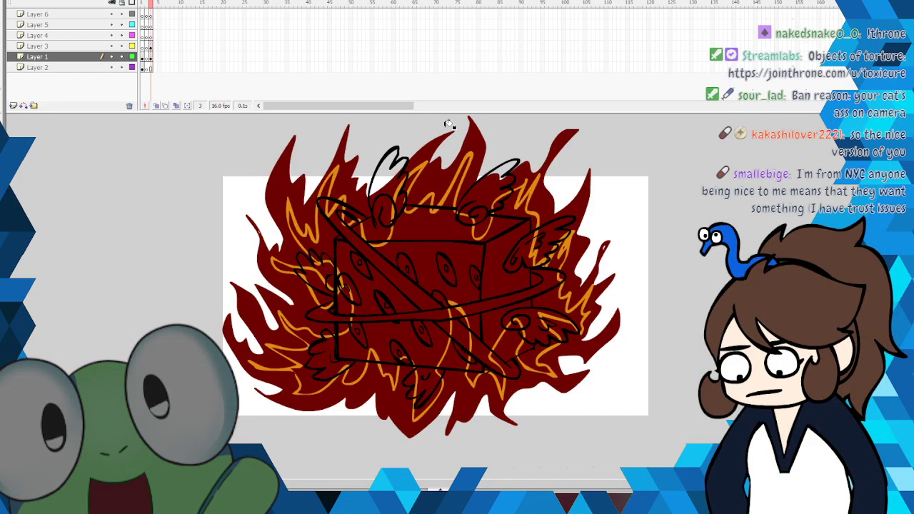
pyautogui.click(111, 2)
pyautogui.click(111, 57)
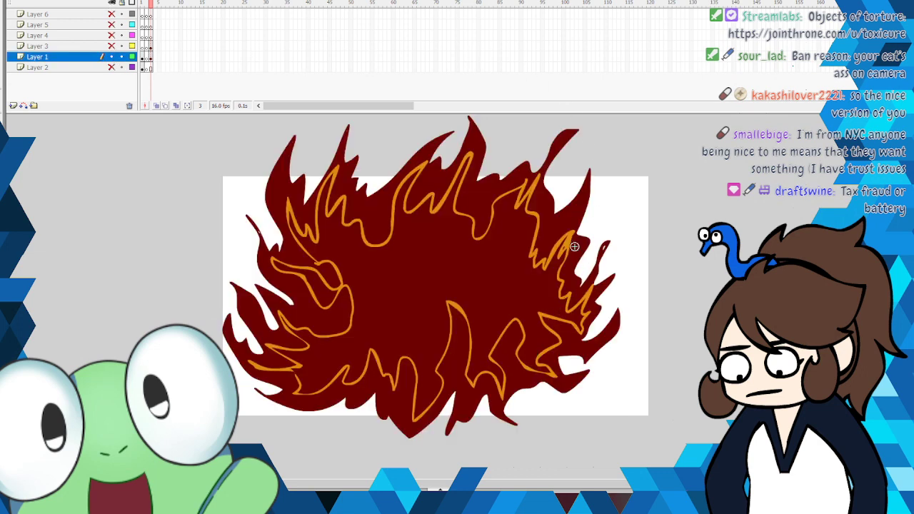
pyautogui.click(342, 285)
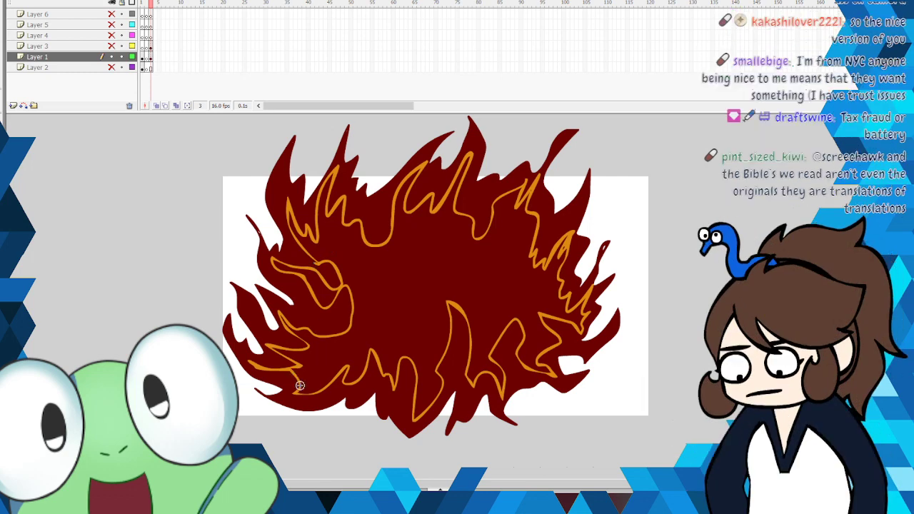
pyautogui.click(379, 294)
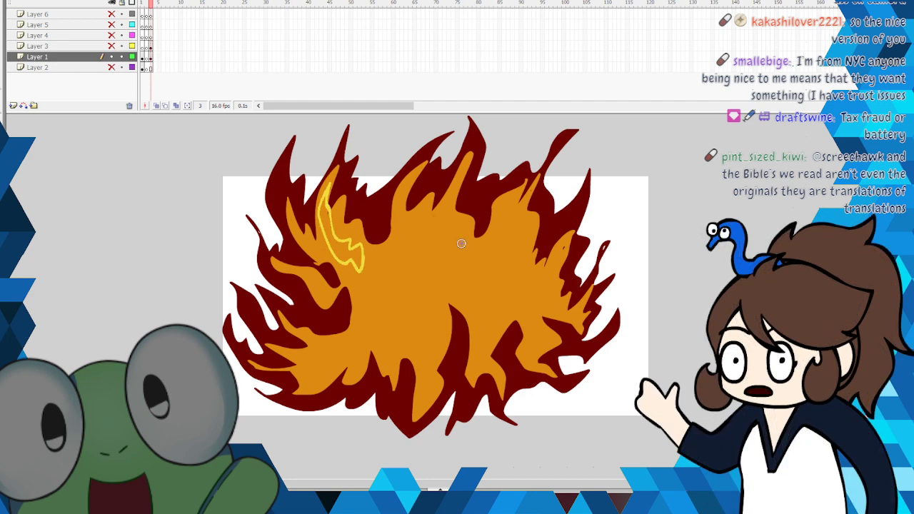
# Step: Draw small, pointed yellow flame outlines scattered across the orange area of the fire
pyautogui.moveTo(452, 198)
pyautogui.mouseDown()
pyautogui.moveTo(430, 219)
pyautogui.moveTo(439, 248)
pyautogui.moveTo(423, 308)
pyautogui.mouseUp()
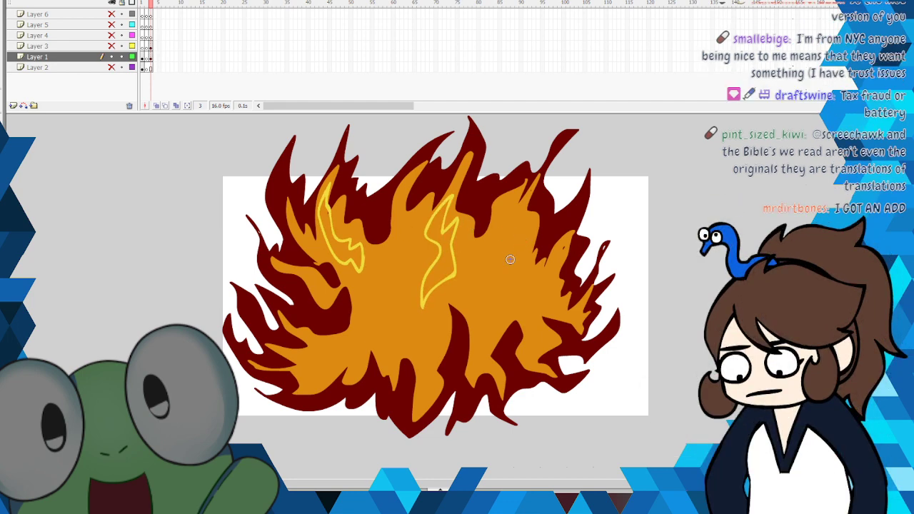
pyautogui.moveTo(491, 267)
pyautogui.mouseDown()
pyautogui.moveTo(514, 211)
pyautogui.moveTo(523, 251)
pyautogui.moveTo(509, 301)
pyautogui.moveTo(519, 251)
pyautogui.mouseUp()
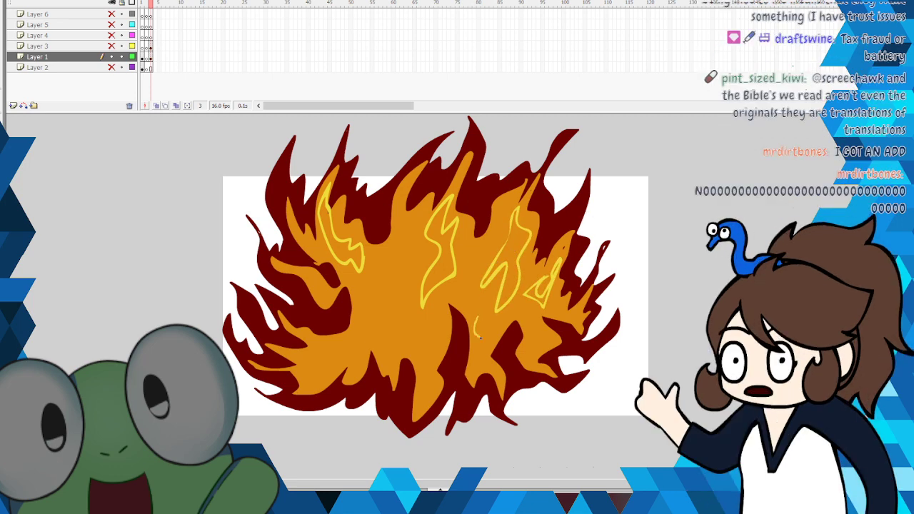
pyautogui.moveTo(487, 339); pyautogui.dragTo(479, 315)
pyautogui.moveTo(397, 301); pyautogui.dragTo(375, 280)
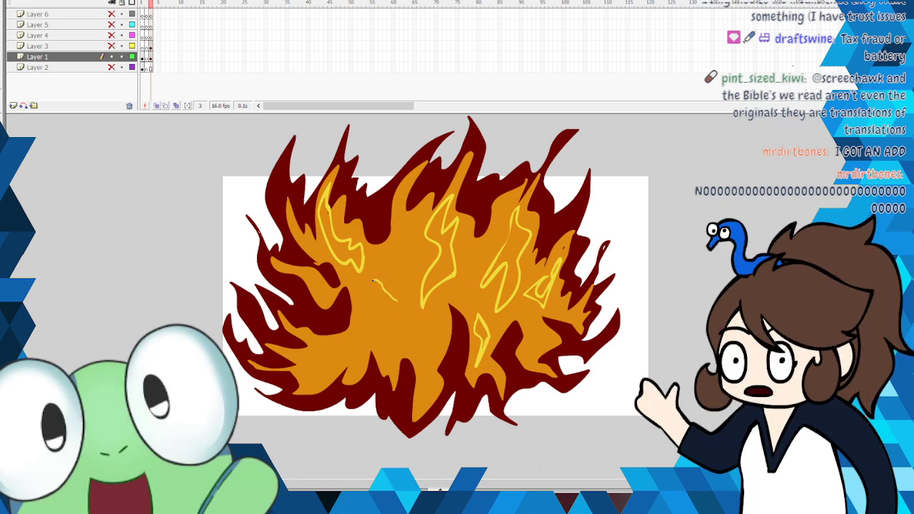
pyautogui.moveTo(402, 333)
pyautogui.mouseDown()
pyautogui.moveTo(406, 262)
pyautogui.moveTo(396, 300)
pyautogui.mouseUp()
pyautogui.moveTo(325, 351)
pyautogui.mouseDown()
pyautogui.moveTo(312, 386)
pyautogui.moveTo(361, 351)
pyautogui.moveTo(363, 309)
pyautogui.mouseUp()
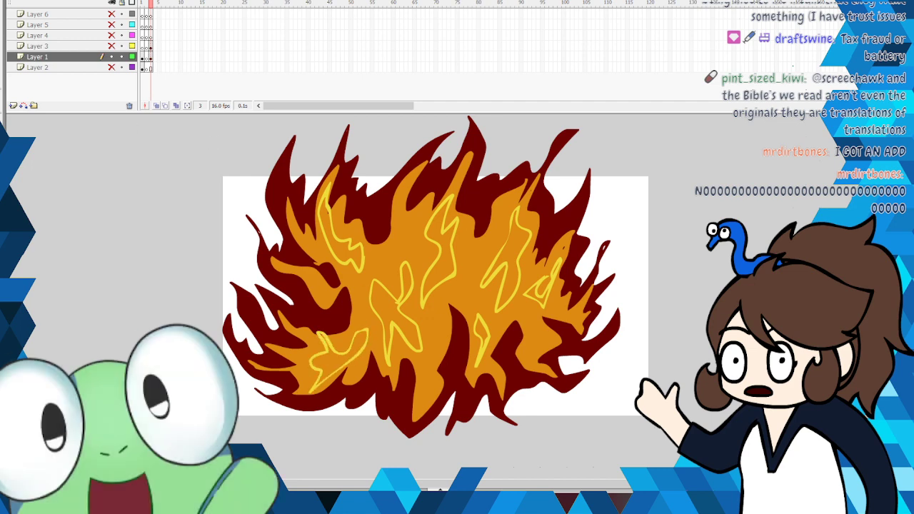
# Step: Fill all the small flame outlines inside the orange fire with yellow
pyautogui.click(328, 350)
pyautogui.click(402, 307)
pyautogui.click(404, 265)
pyautogui.click(347, 251)
pyautogui.click(441, 251)
pyautogui.click(512, 254)
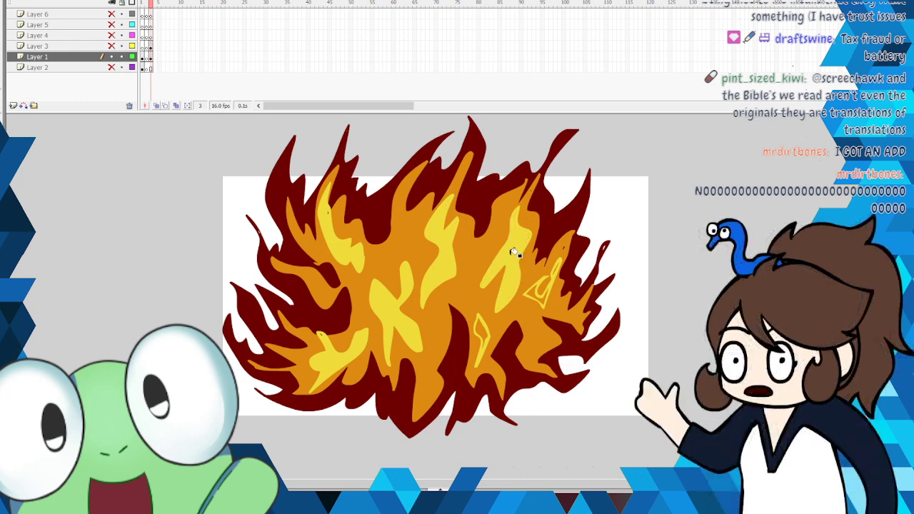
pyautogui.click(540, 289)
pyautogui.click(560, 263)
pyautogui.click(482, 327)
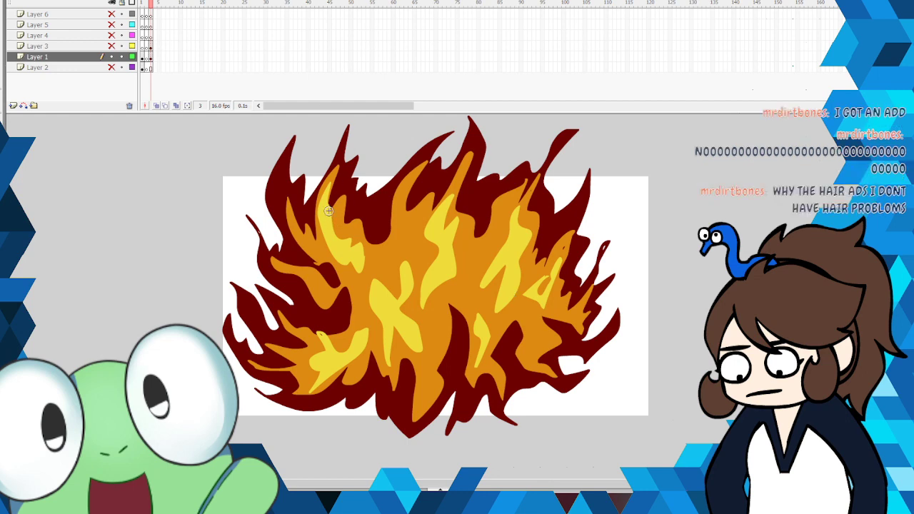
# Step: Show all layers again and hide only the fire on Layer 1
pyautogui.click(111, 3)
pyautogui.click(111, 3)
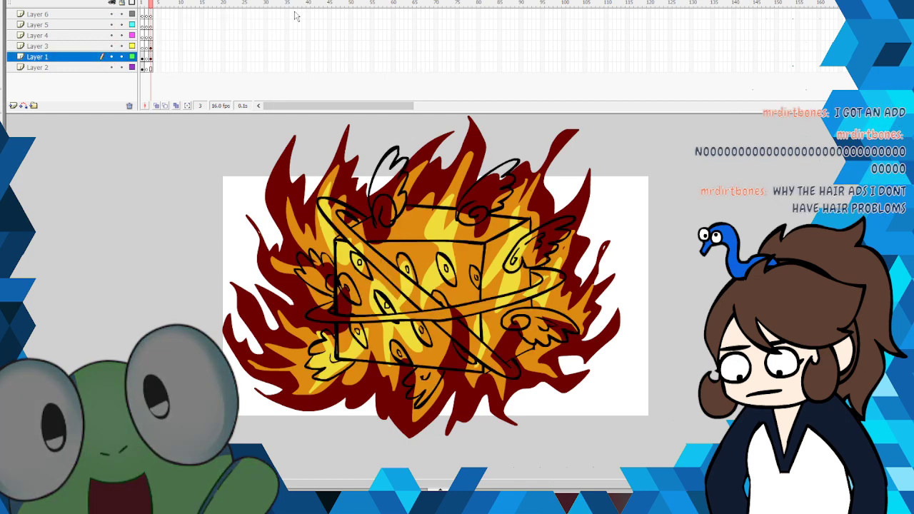
pyautogui.click(111, 56)
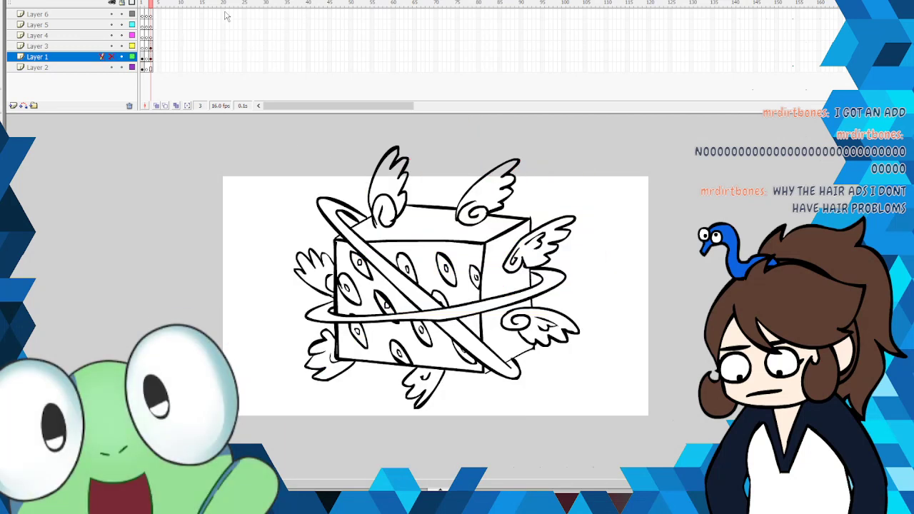
# Step: Mix a golden yellow on Layer 3 and fill the horizontal ring with it, using a slightly deeper gold for the diagonal ring
pyautogui.click(151, 48)
pyautogui.click(31, 143)
pyautogui.click(3, 148)
pyautogui.click(127, 158)
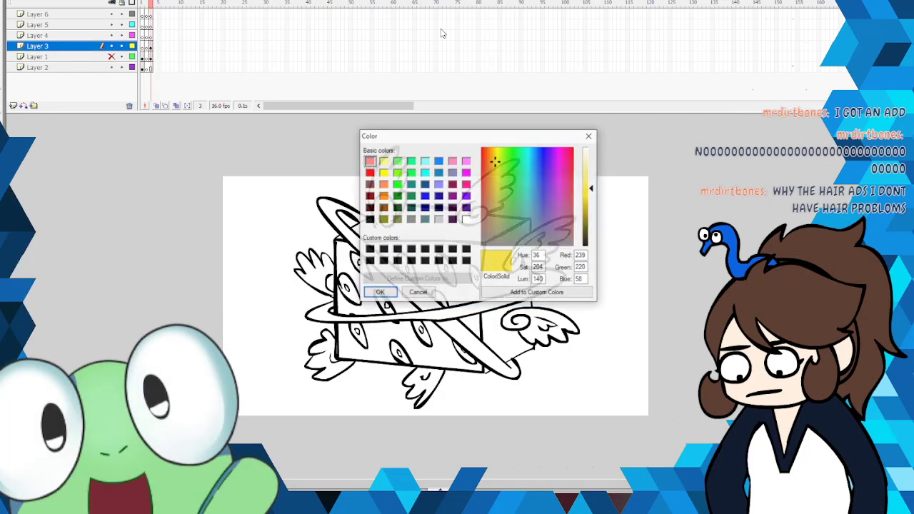
pyautogui.click(495, 155)
pyautogui.click(587, 178)
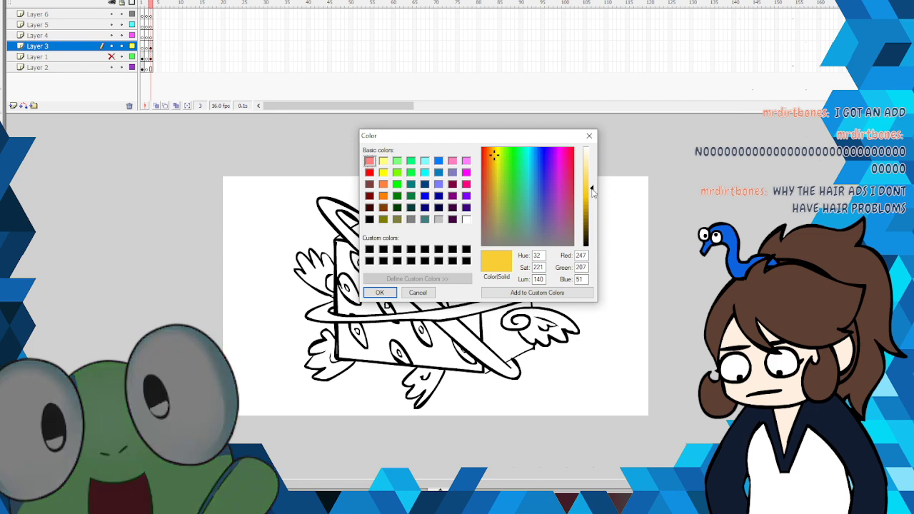
pyautogui.click(388, 295)
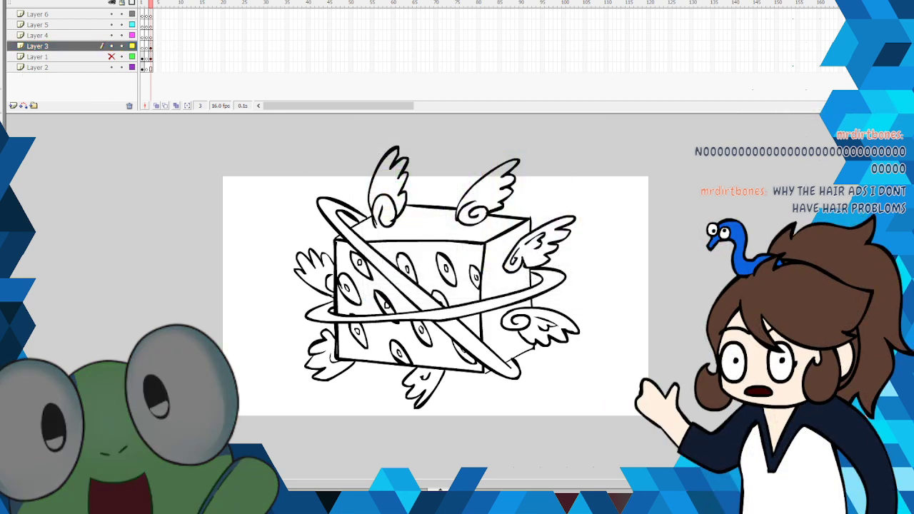
pyautogui.click(553, 275)
pyautogui.click(456, 323)
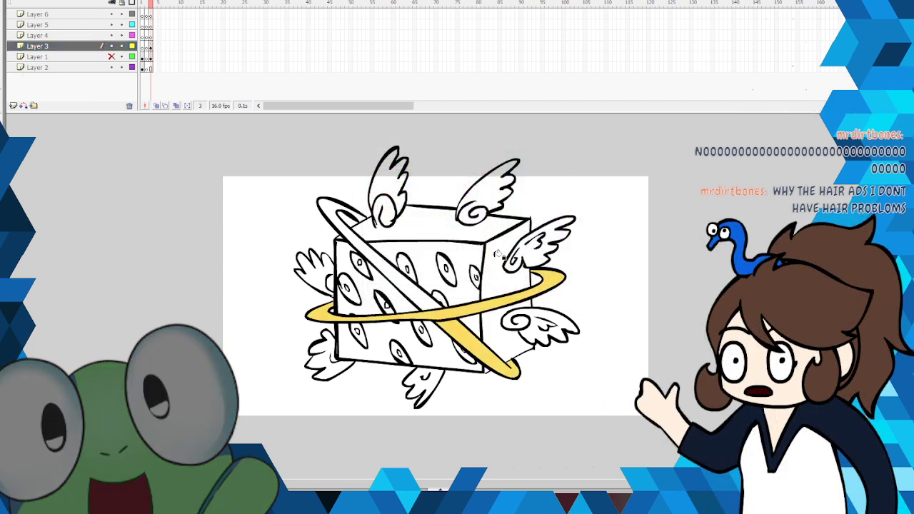
pyautogui.click(432, 297)
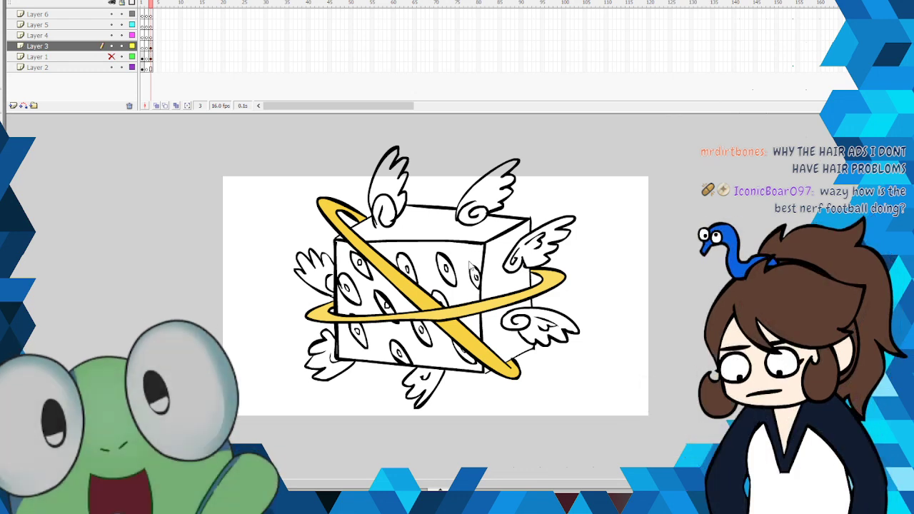
# Step: Fill the feathers of all seven wings around the box with light grey
pyautogui.click(389, 183)
pyautogui.click(493, 190)
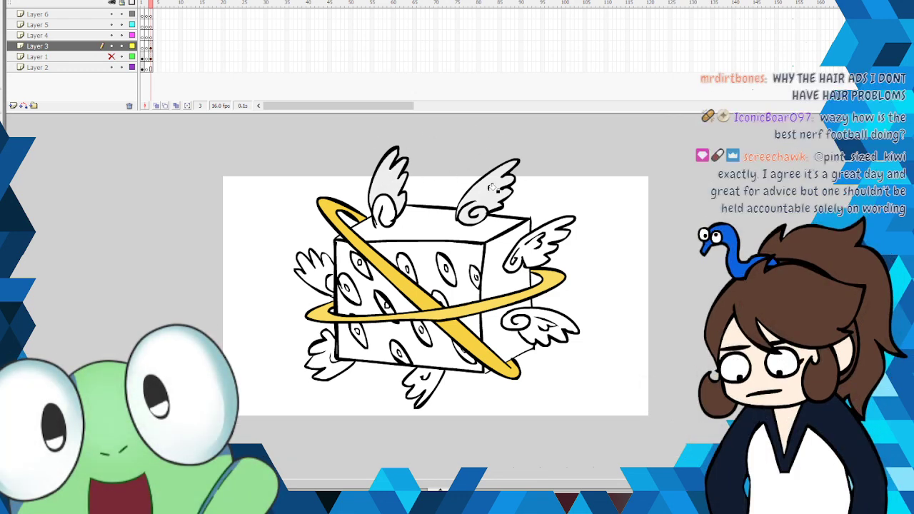
pyautogui.click(543, 249)
pyautogui.click(542, 311)
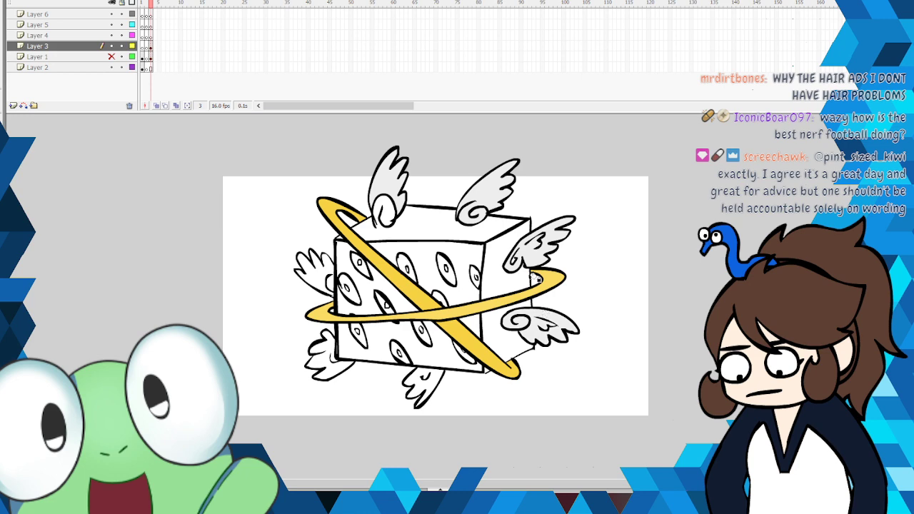
pyautogui.click(435, 373)
pyautogui.click(338, 353)
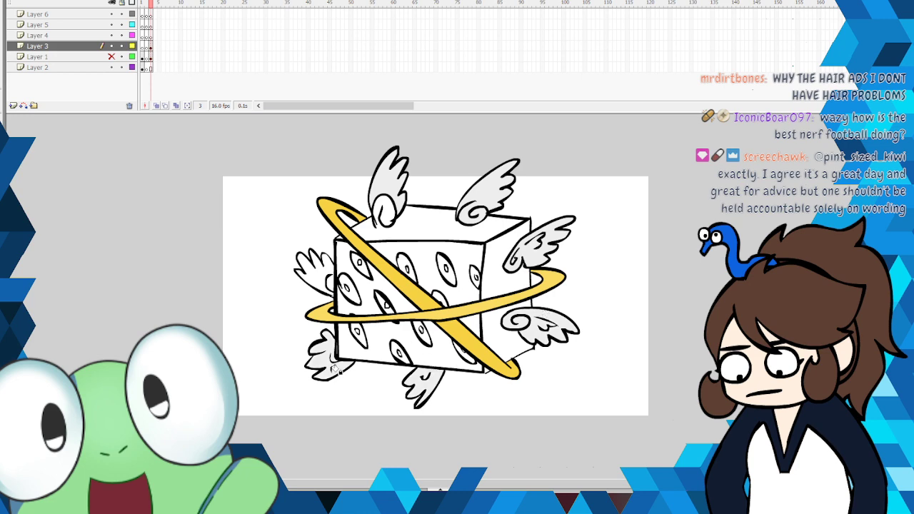
pyautogui.click(329, 277)
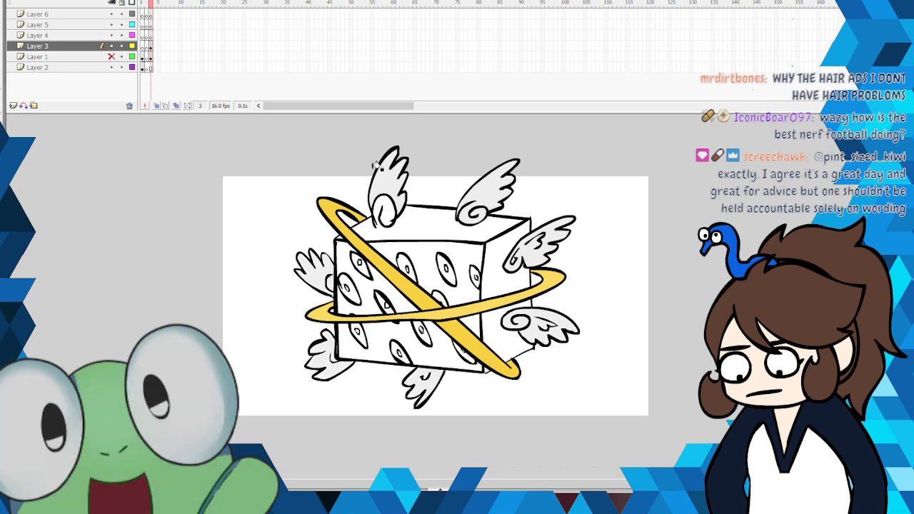
# Step: Choose a grey fill and color the curled base of the tall wing at the box's upper left
pyautogui.click(4, 152)
pyautogui.click(19, 209)
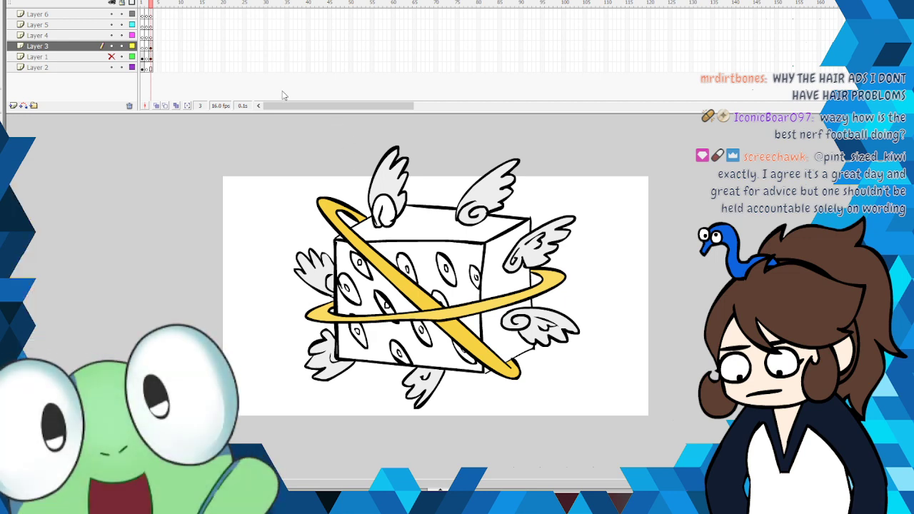
pyautogui.click(390, 207)
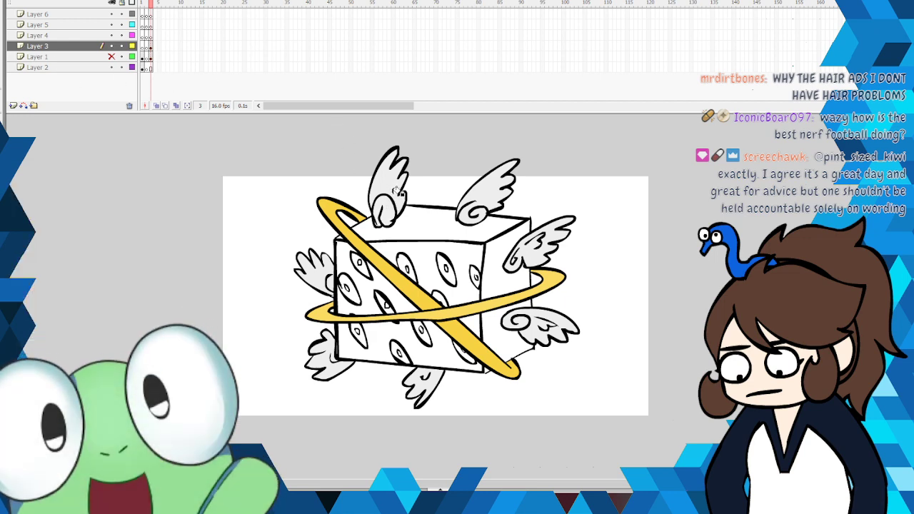
# Step: Fill the eyes in the upper part of the box's front face and the one at its lower left with dark red
pyautogui.click(404, 192)
pyautogui.click(446, 270)
pyautogui.click(475, 275)
pyautogui.click(438, 296)
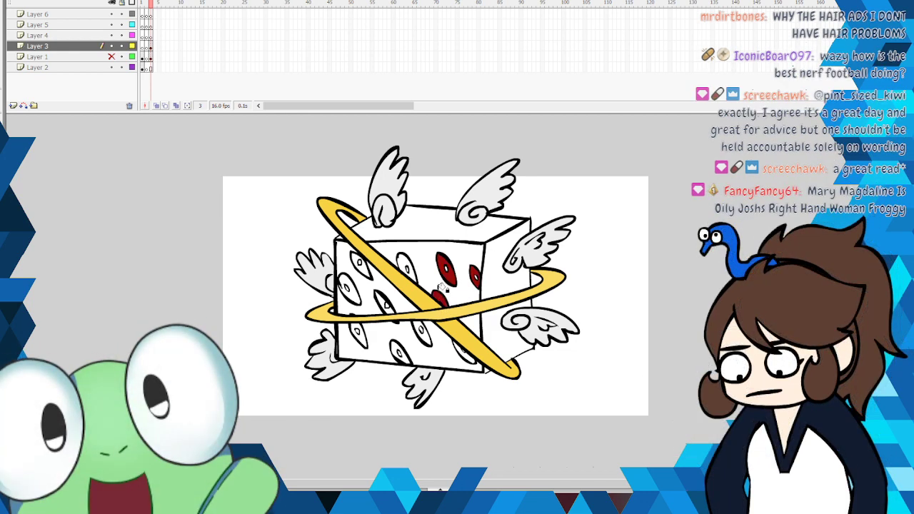
pyautogui.click(405, 267)
pyautogui.click(361, 265)
pyautogui.click(349, 288)
pyautogui.click(360, 335)
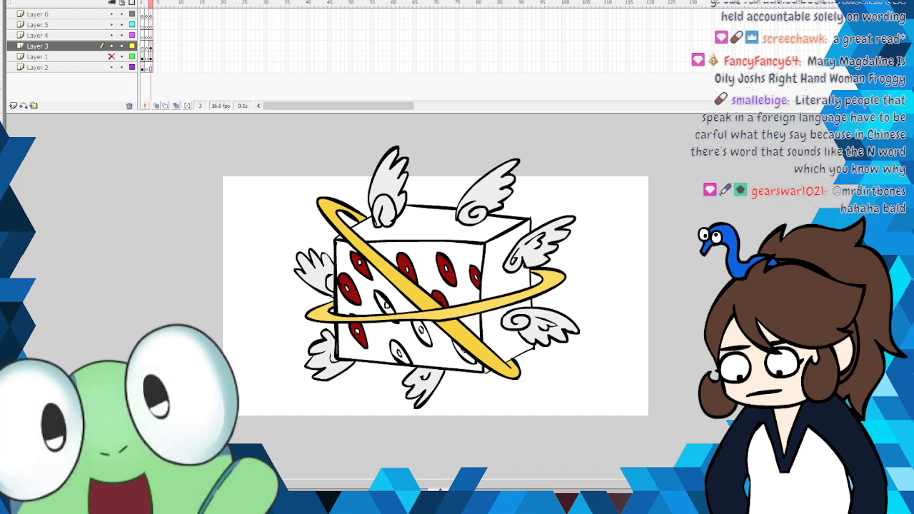
# Step: Fill the two eyes partly covered by the rings with orange-red and the remaining two lower eyes with dark red
pyautogui.click(388, 303)
pyautogui.click(469, 351)
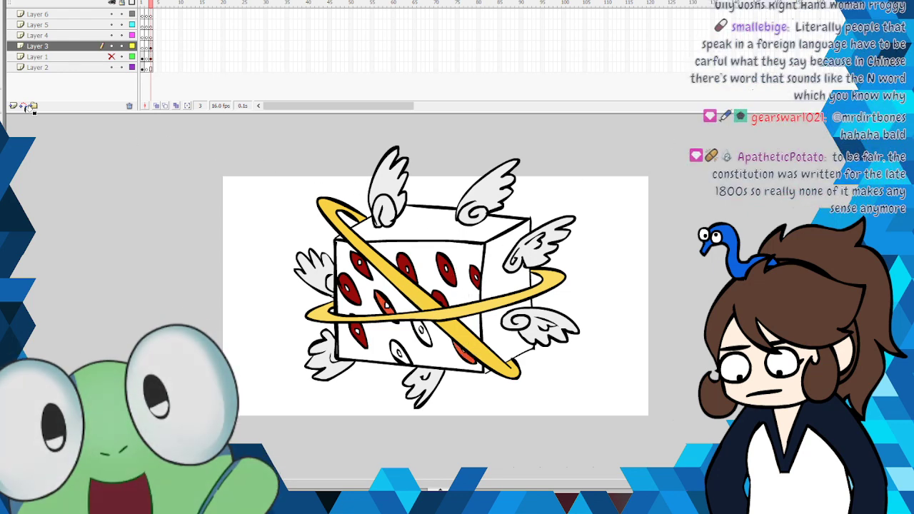
pyautogui.click(425, 332)
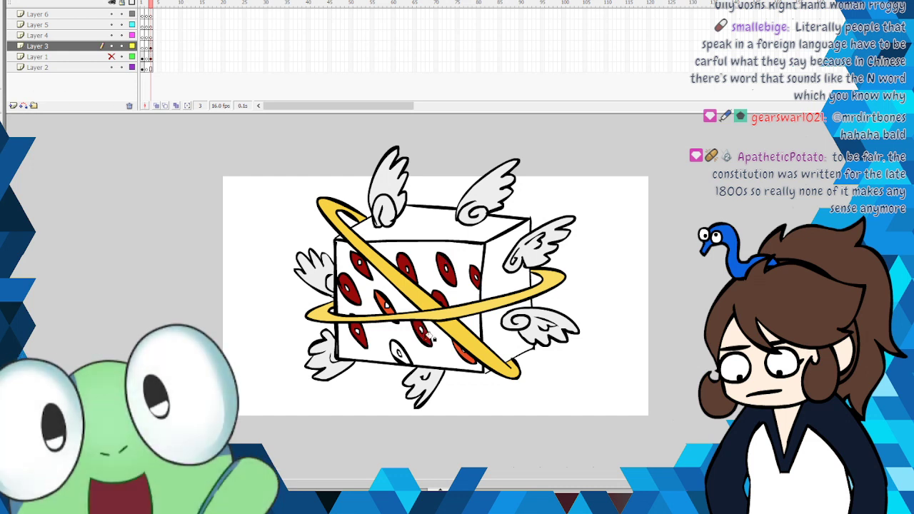
pyautogui.click(400, 352)
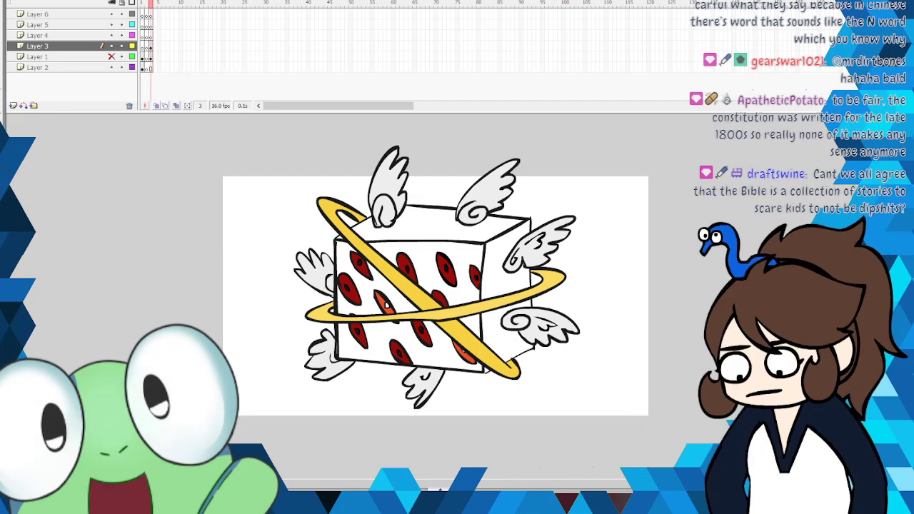
# Step: Fill the box's top, side and front faces with blue and add lighter blue patches on them
pyautogui.click(475, 218)
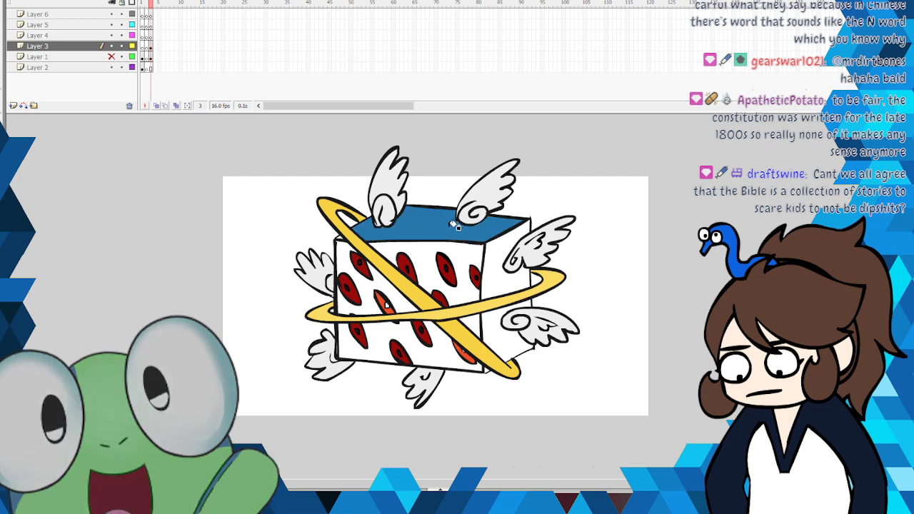
pyautogui.click(497, 258)
pyautogui.click(473, 251)
pyautogui.click(493, 318)
pyautogui.click(475, 324)
pyautogui.click(446, 348)
pyautogui.click(387, 279)
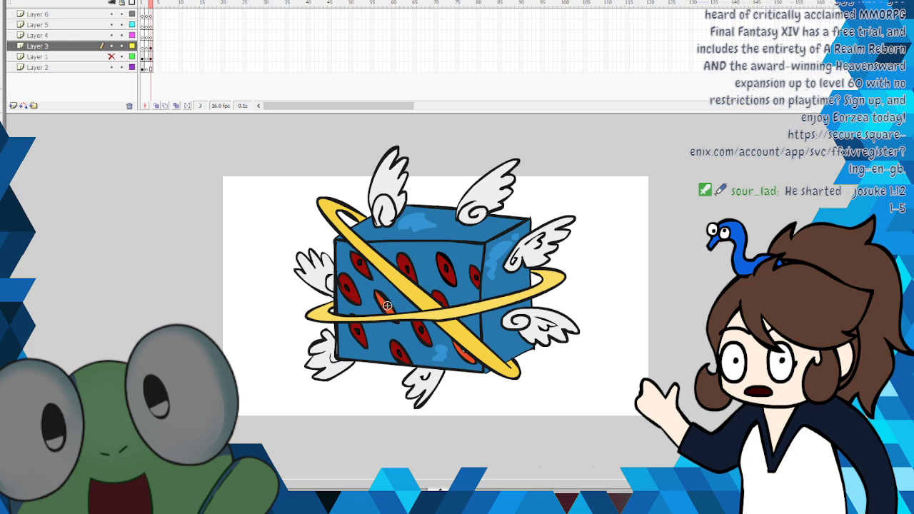
pyautogui.click(3, 150)
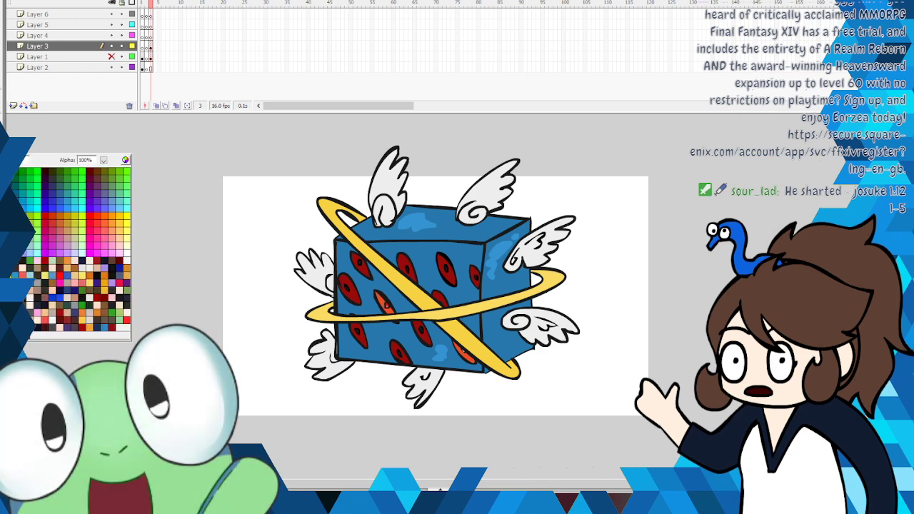
pyautogui.click(78, 293)
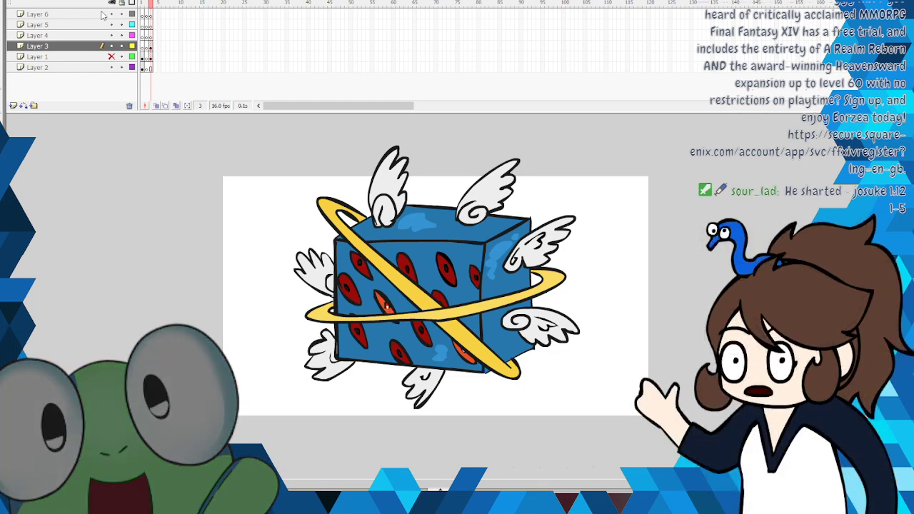
# Step: Show the fire on Layer 1 again and save the file
pyautogui.click(110, 57)
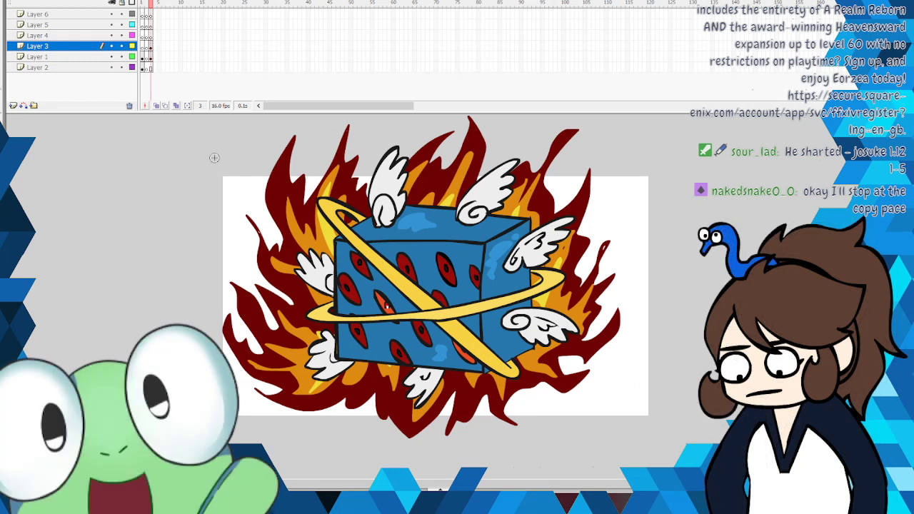
pyautogui.click(5, 0)
pyautogui.click(9, 44)
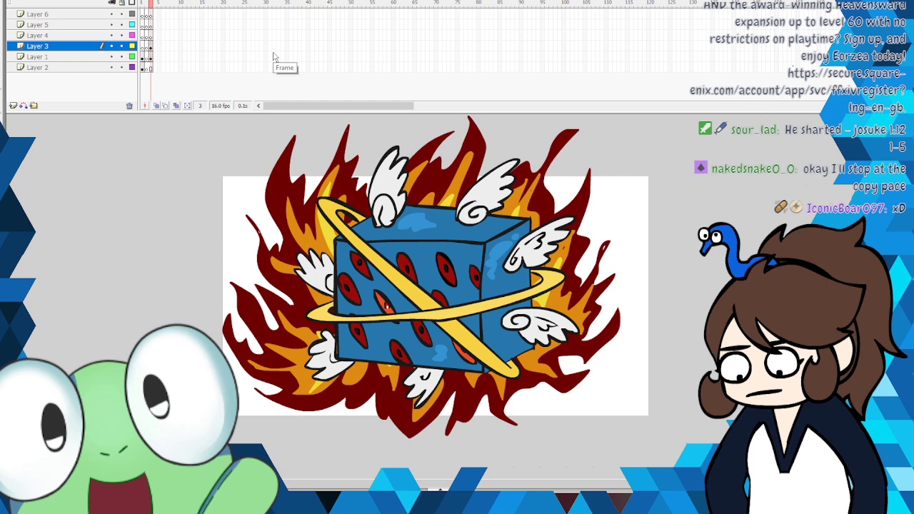
pyautogui.click(2, 161)
pyautogui.click(15, 173)
pyautogui.click(375, 268)
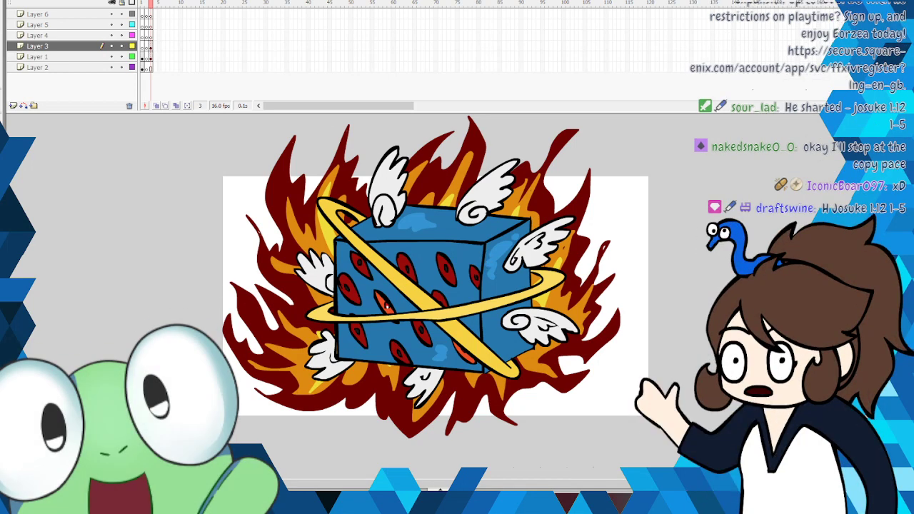
pyautogui.click(8, 1)
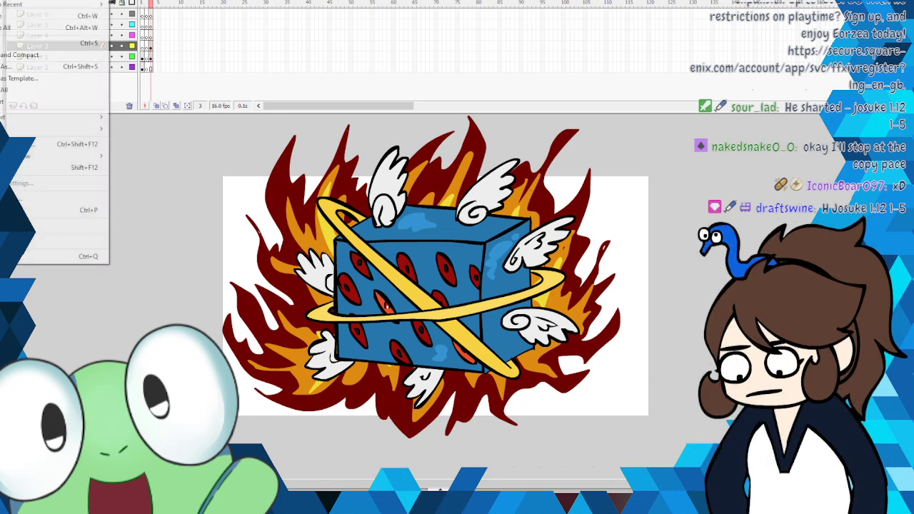
pyautogui.click(21, 46)
# Step: Insert blank keyframes on the layers at frames 4 and 5 to start an empty drawing
pyautogui.rightClick(154, 14)
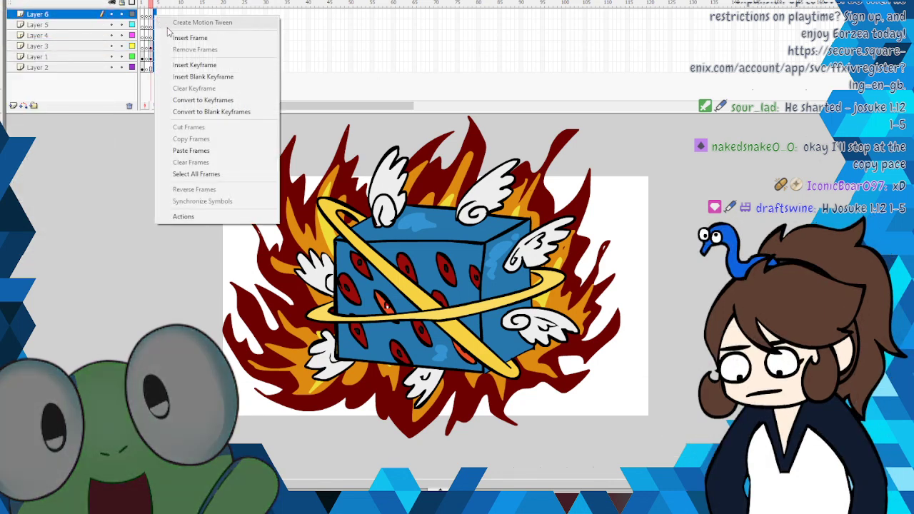
pyautogui.click(203, 77)
pyautogui.rightClick(159, 67)
pyautogui.click(207, 127)
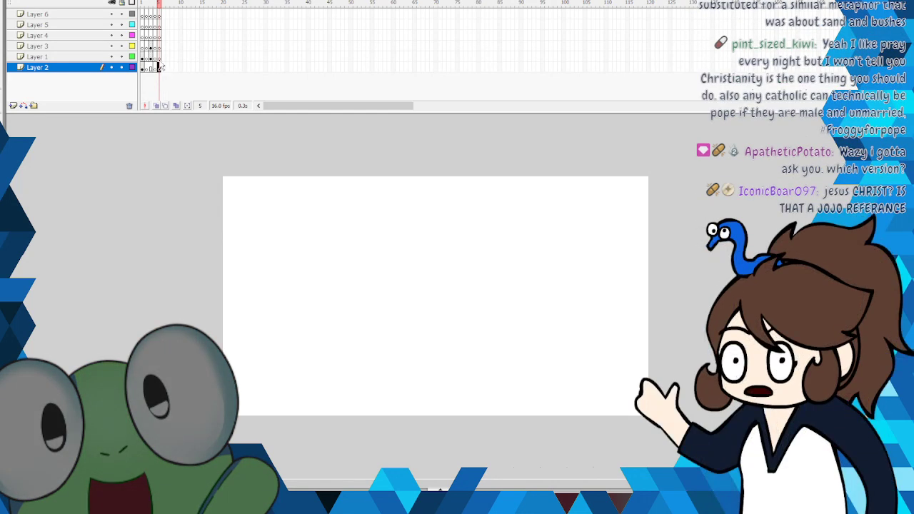
# Step: Choose blue and rough out a large round body with two oval feet on frame 5 of Layer 2
pyautogui.click(2, 149)
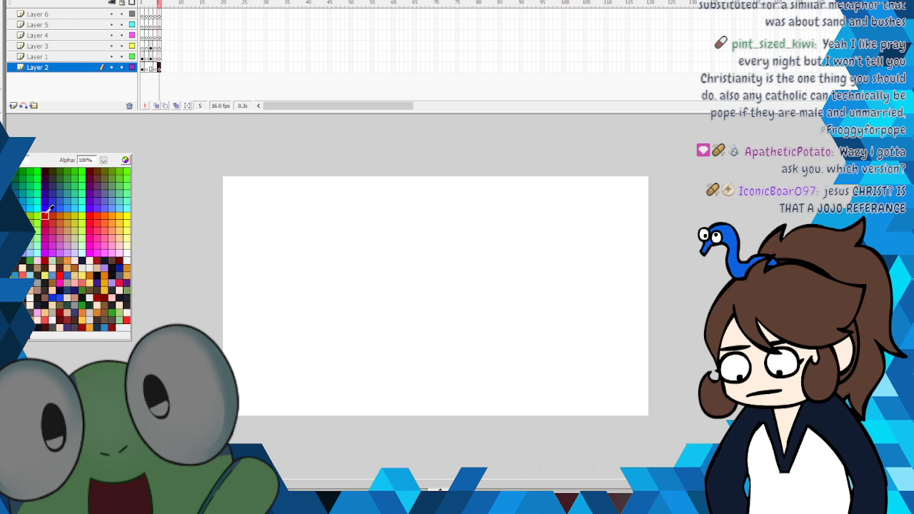
pyautogui.click(46, 213)
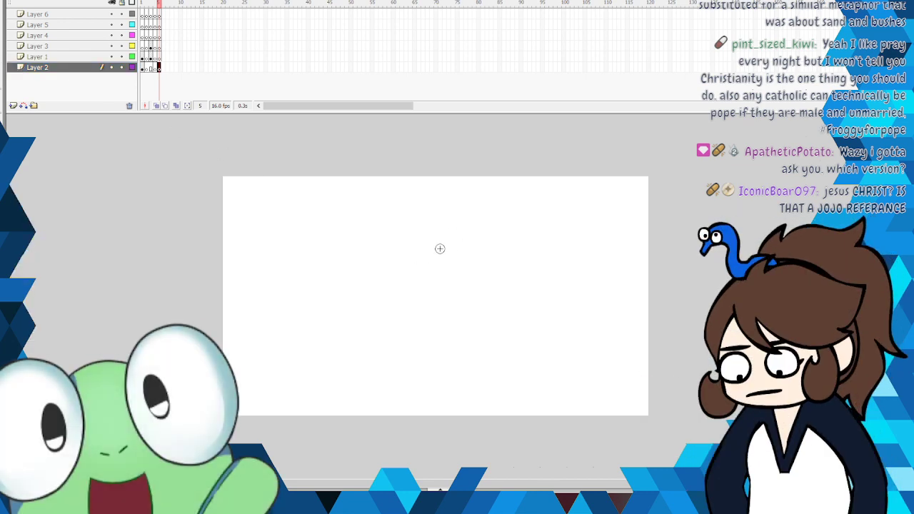
pyautogui.moveTo(441, 245); pyautogui.dragTo(364, 261)
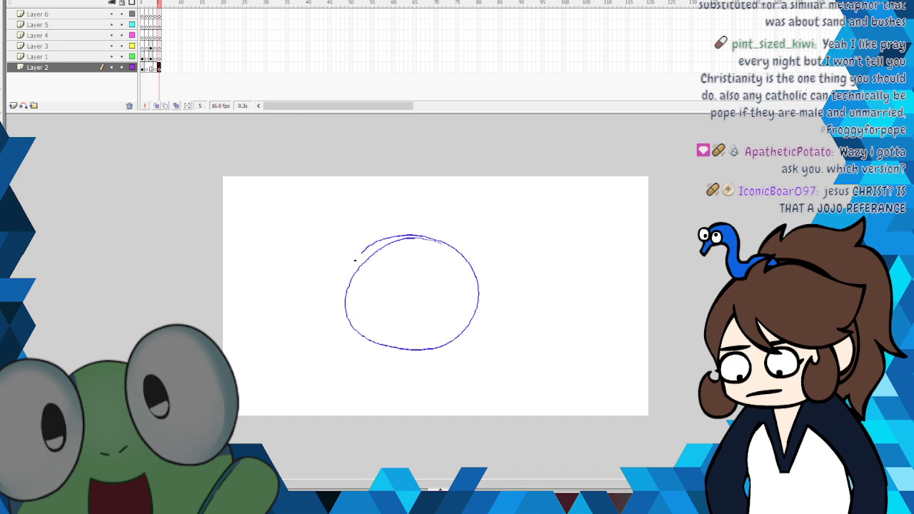
pyautogui.moveTo(479, 285)
pyautogui.mouseDown()
pyautogui.moveTo(404, 350)
pyautogui.moveTo(334, 268)
pyautogui.mouseUp()
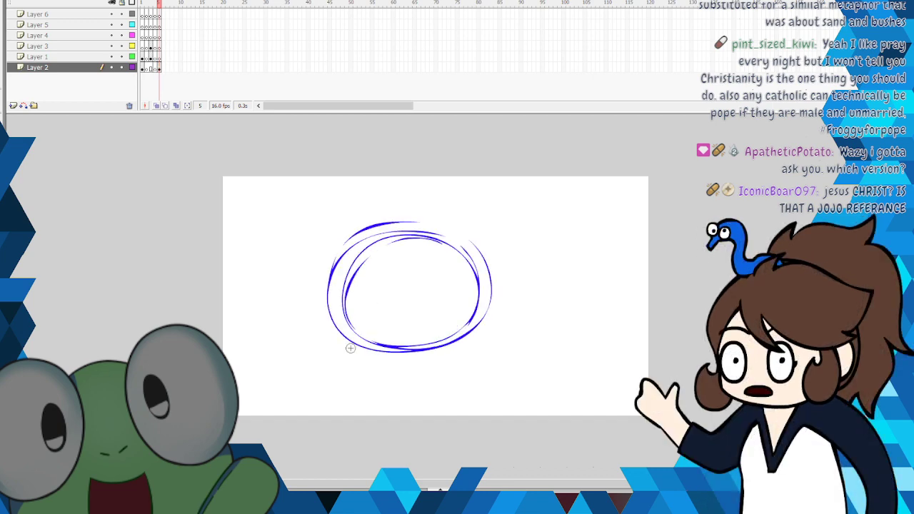
pyautogui.moveTo(314, 365)
pyautogui.mouseDown()
pyautogui.moveTo(350, 369)
pyautogui.moveTo(382, 348)
pyautogui.moveTo(405, 368)
pyautogui.moveTo(440, 375)
pyautogui.moveTo(469, 349)
pyautogui.moveTo(464, 340)
pyautogui.moveTo(410, 361)
pyautogui.moveTo(398, 382)
pyautogui.mouseUp()
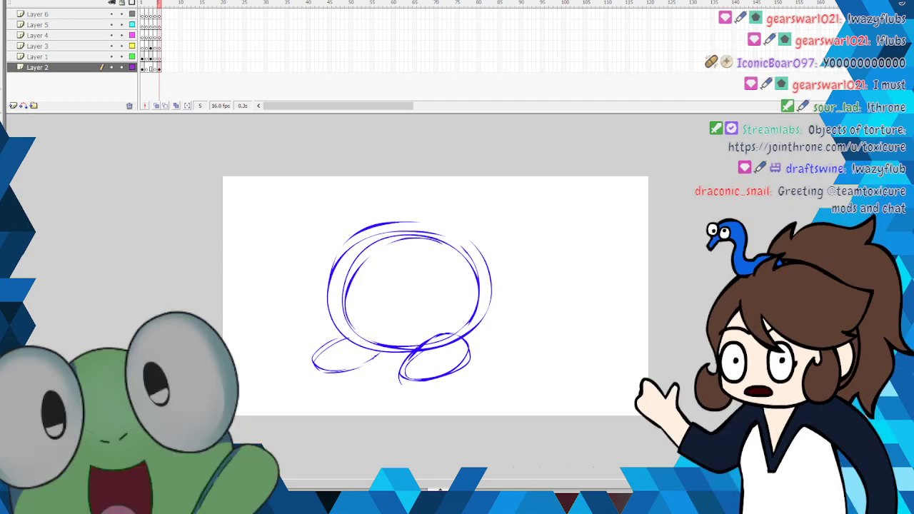
# Step: Sketch two tall oval ears on top of the body, redrawing the second one smaller and narrower
pyautogui.moveTo(386, 195)
pyautogui.mouseDown()
pyautogui.moveTo(373, 160)
pyautogui.moveTo(316, 224)
pyautogui.moveTo(385, 187)
pyautogui.mouseUp()
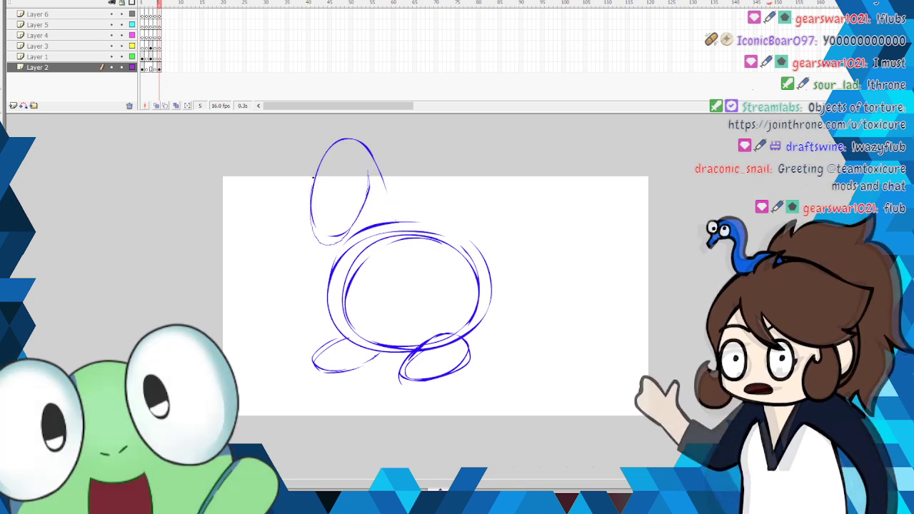
pyautogui.moveTo(310, 195); pyautogui.dragTo(358, 217)
pyautogui.moveTo(459, 189); pyautogui.dragTo(431, 276)
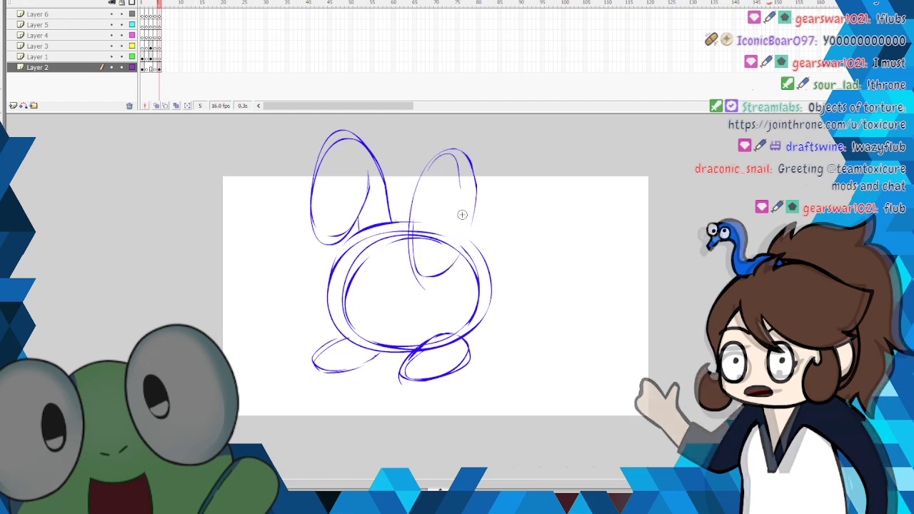
pyautogui.hotkey('ctrl', 'z')
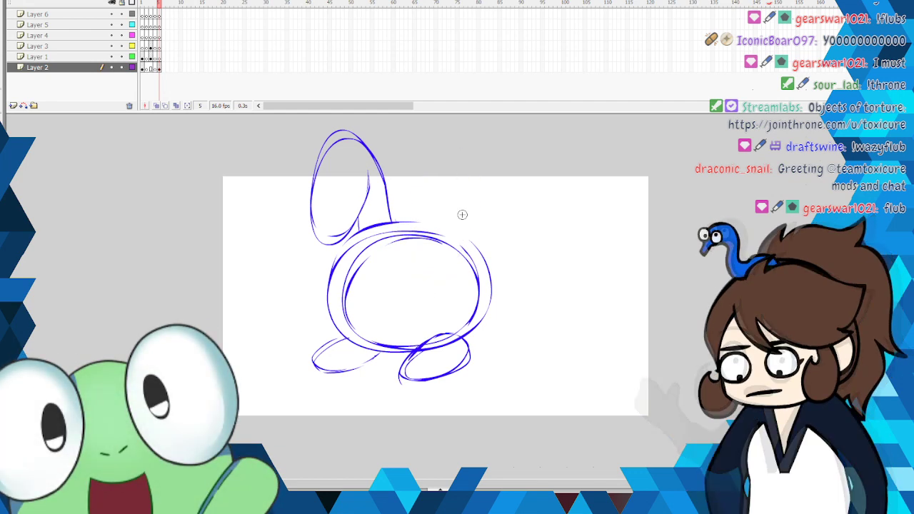
pyautogui.moveTo(438, 186)
pyautogui.mouseDown()
pyautogui.moveTo(432, 271)
pyautogui.moveTo(463, 262)
pyautogui.mouseUp()
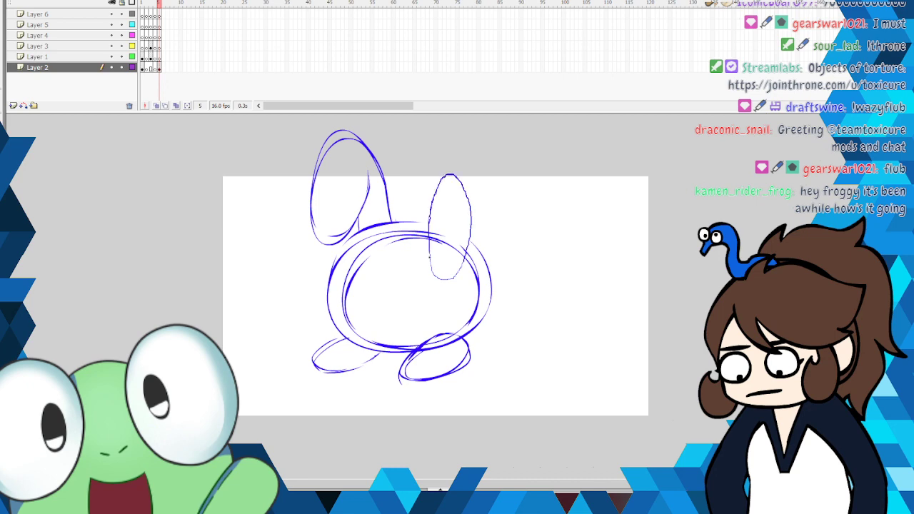
pyautogui.moveTo(460, 177)
pyautogui.mouseDown()
pyautogui.moveTo(429, 262)
pyautogui.moveTo(482, 272)
pyautogui.mouseUp()
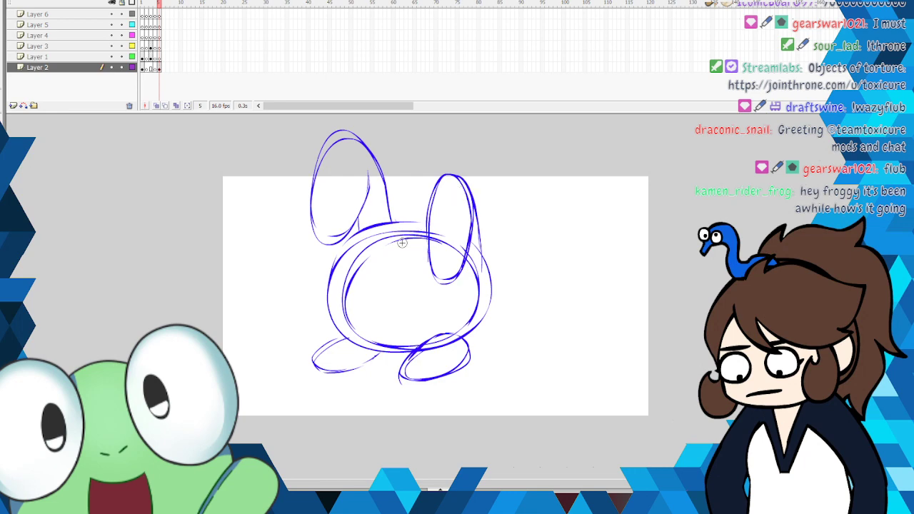
# Step: Sketch two small oval eyes, a wide open mouth with two teeth, and a stubby arm on each side of the body
pyautogui.moveTo(355, 277); pyautogui.dragTo(358, 268)
pyautogui.moveTo(416, 267); pyautogui.dragTo(417, 282)
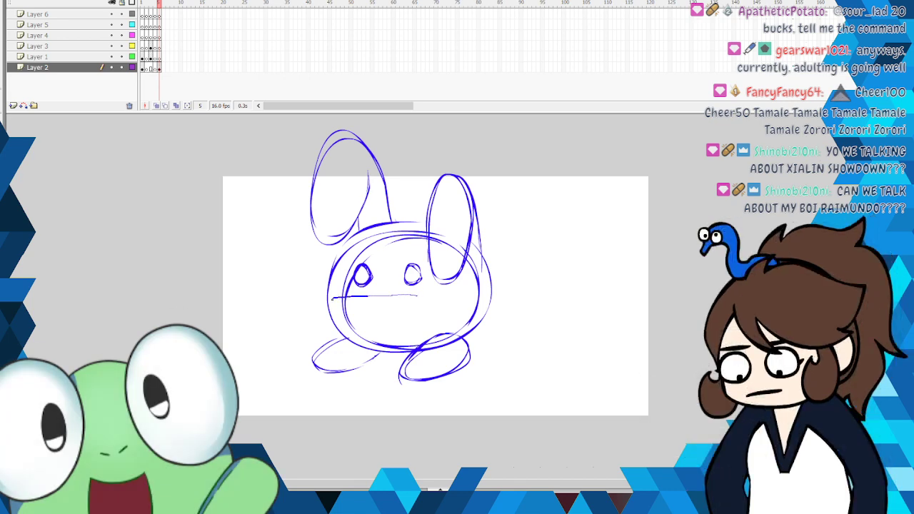
pyautogui.moveTo(364, 328)
pyautogui.mouseDown()
pyautogui.moveTo(407, 330)
pyautogui.moveTo(443, 310)
pyautogui.mouseUp()
pyautogui.moveTo(345, 327)
pyautogui.mouseDown()
pyautogui.moveTo(413, 336)
pyautogui.moveTo(397, 293)
pyautogui.moveTo(377, 296)
pyautogui.moveTo(392, 304)
pyautogui.mouseUp()
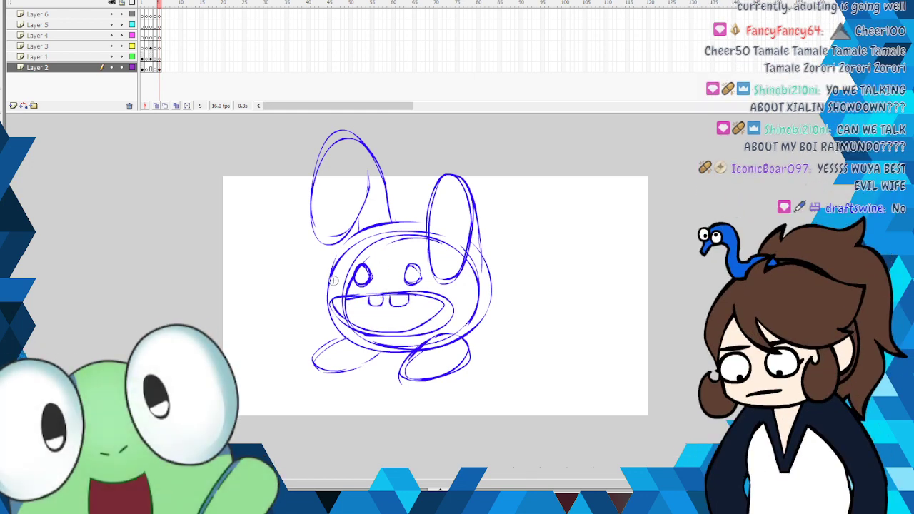
pyautogui.moveTo(309, 298); pyautogui.dragTo(344, 304)
pyautogui.moveTo(473, 288); pyautogui.dragTo(471, 314)
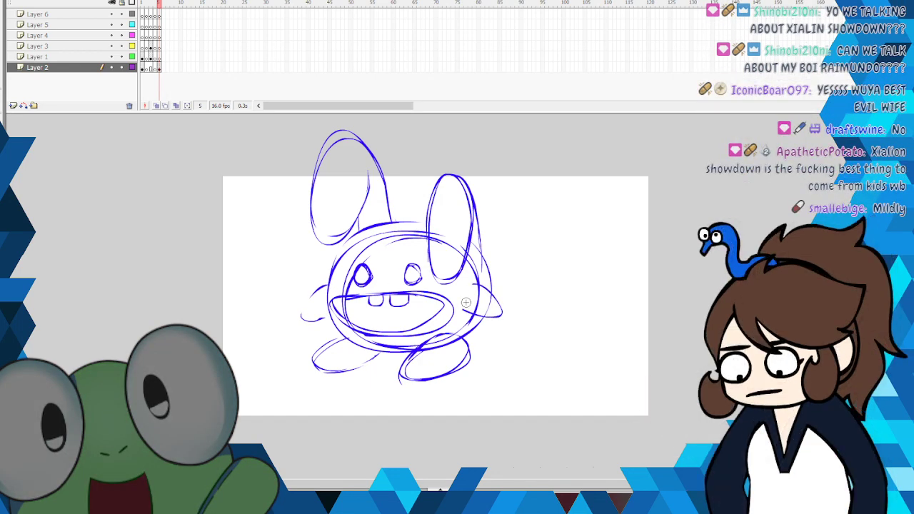
# Step: Show Layer 2 as purple outlines and select its whole sketch on frame 5
pyautogui.click(132, 67)
pyautogui.click(160, 56)
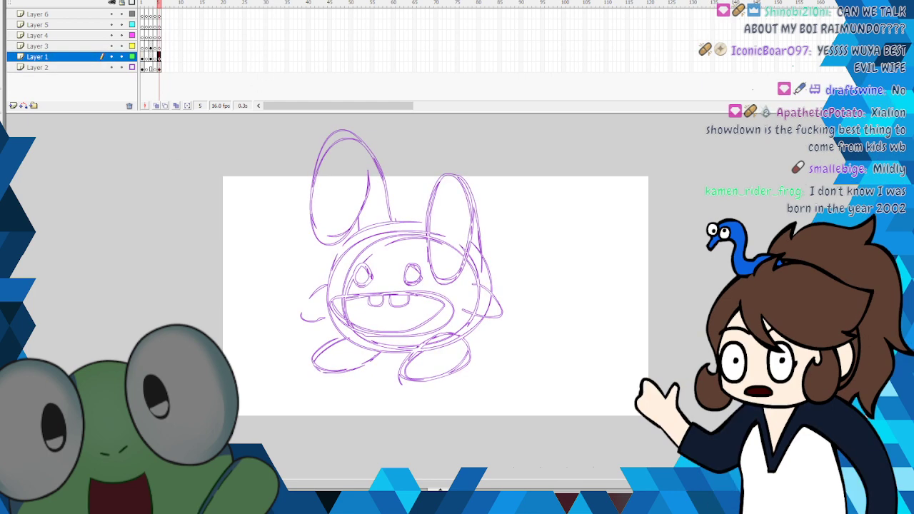
pyautogui.click(160, 67)
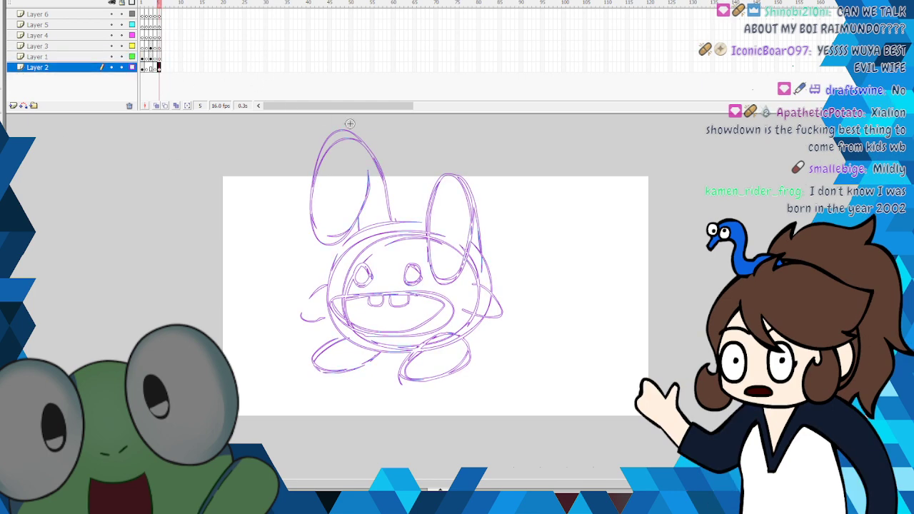
# Step: Scale the creature sketch up and shift it toward the lower left of the canvas
pyautogui.rightClick(386, 187)
pyautogui.click(443, 260)
pyautogui.moveTo(503, 130)
pyautogui.mouseDown()
pyautogui.moveTo(565, 116)
pyautogui.moveTo(532, 112)
pyautogui.mouseUp()
pyautogui.moveTo(526, 185); pyautogui.dragTo(463, 256)
pyautogui.moveTo(491, 149); pyautogui.dragTo(491, 135)
pyautogui.click(543, 223)
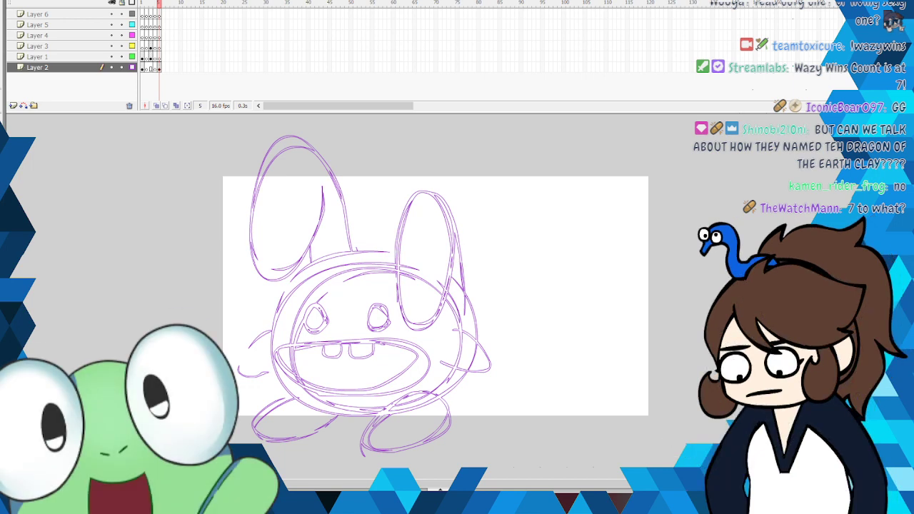
# Step: On frame 5 of Layer 1, trace the round body in thick blue and redraw the left ear's outline in dark red
pyautogui.click(160, 57)
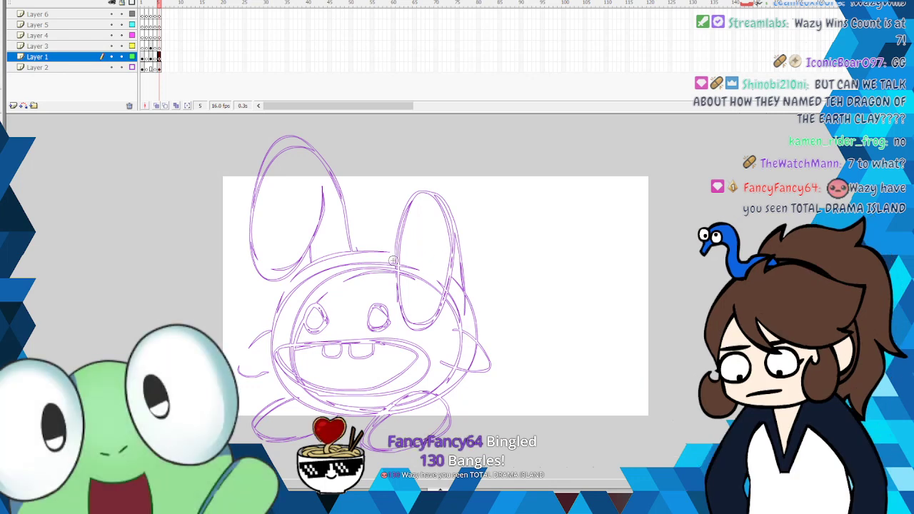
pyautogui.moveTo(393, 255)
pyautogui.mouseDown()
pyautogui.moveTo(329, 254)
pyautogui.moveTo(293, 280)
pyautogui.moveTo(271, 342)
pyautogui.moveTo(289, 398)
pyautogui.moveTo(333, 413)
pyautogui.moveTo(385, 416)
pyautogui.moveTo(422, 409)
pyautogui.moveTo(455, 384)
pyautogui.moveTo(474, 329)
pyautogui.moveTo(464, 292)
pyautogui.moveTo(397, 257)
pyautogui.mouseUp()
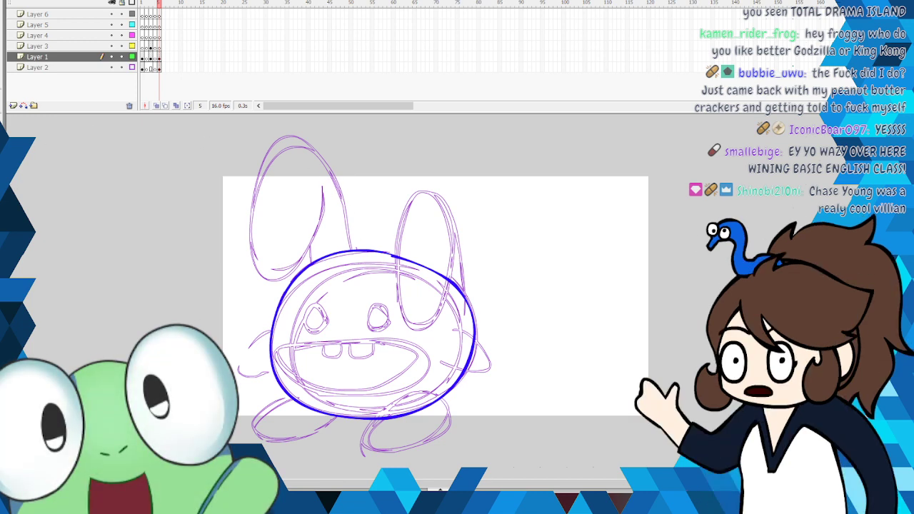
pyautogui.click(4, 159)
pyautogui.click(25, 212)
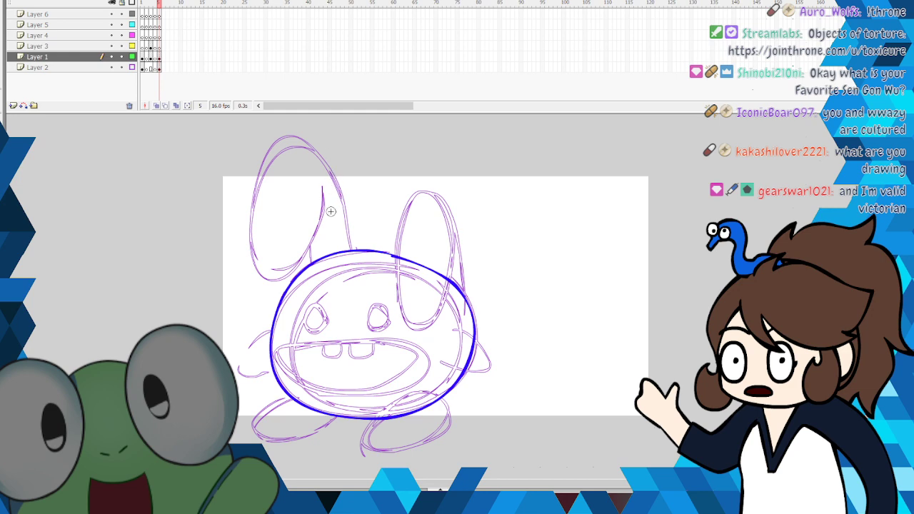
pyautogui.moveTo(345, 237)
pyautogui.mouseDown()
pyautogui.moveTo(312, 152)
pyautogui.moveTo(279, 135)
pyautogui.moveTo(253, 165)
pyautogui.moveTo(234, 215)
pyautogui.moveTo(247, 256)
pyautogui.moveTo(270, 246)
pyautogui.moveTo(304, 163)
pyautogui.mouseUp()
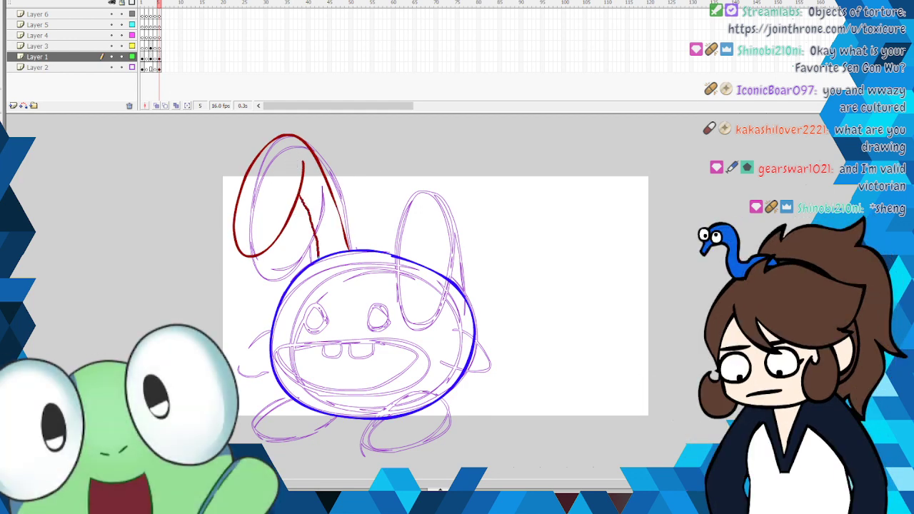
# Step: Undo the left ear's strokes and redraw its floppy outer outline and the short fold line down to the head in dark red
pyautogui.hotkey('ctrl', 'z')
pyautogui.moveTo(296, 217); pyautogui.dragTo(310, 265)
pyautogui.moveTo(318, 162); pyautogui.dragTo(348, 250)
pyautogui.hotkey('ctrl', 'z')
pyautogui.hotkey('ctrl', 'z')
pyautogui.hotkey('ctrl', 'z')
pyautogui.moveTo(349, 250)
pyautogui.mouseDown()
pyautogui.moveTo(319, 169)
pyautogui.moveTo(283, 145)
pyautogui.moveTo(254, 172)
pyautogui.moveTo(236, 216)
pyautogui.moveTo(241, 269)
pyautogui.moveTo(257, 278)
pyautogui.moveTo(277, 272)
pyautogui.moveTo(304, 234)
pyautogui.moveTo(311, 182)
pyautogui.mouseUp()
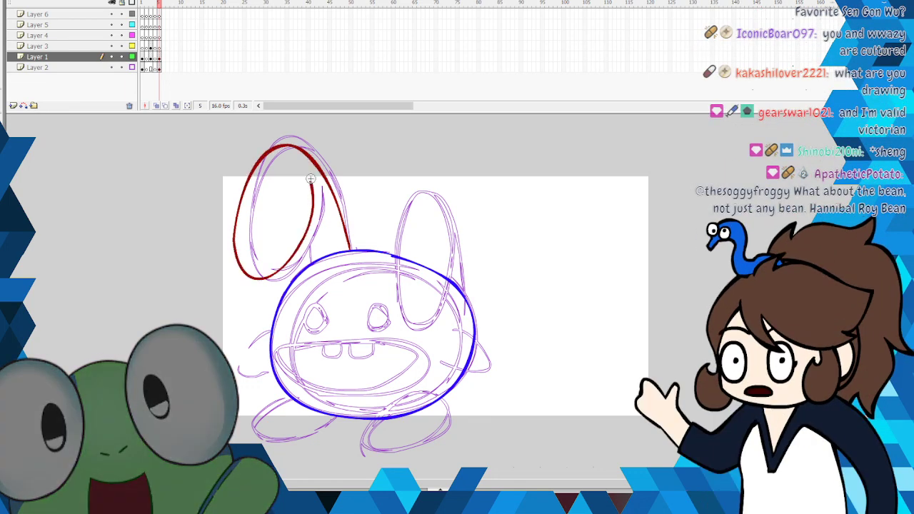
pyautogui.moveTo(305, 240); pyautogui.dragTo(310, 261)
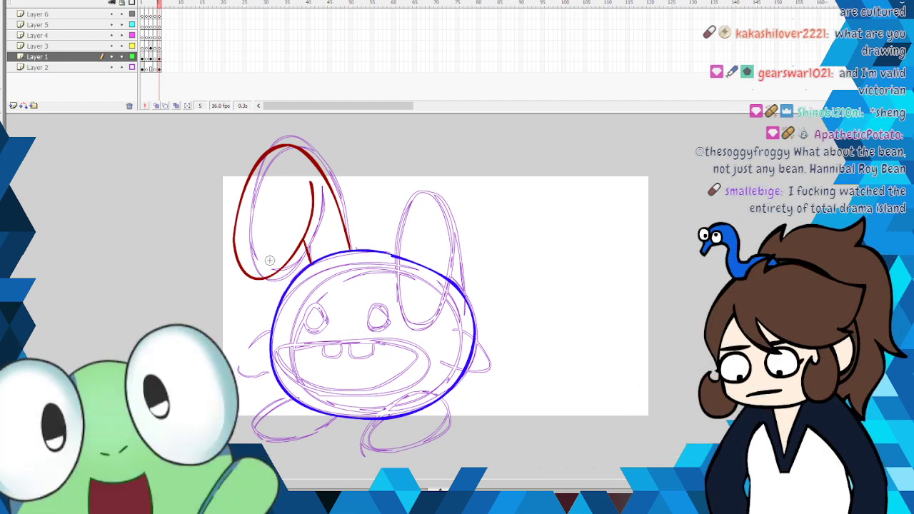
# Step: Draw the inner ear shape inside the left ear in dark red, replacing the first attempt and extending it to the ear's tip and the head
pyautogui.moveTo(264, 272)
pyautogui.mouseDown()
pyautogui.moveTo(269, 217)
pyautogui.moveTo(305, 169)
pyautogui.moveTo(330, 246)
pyautogui.mouseUp()
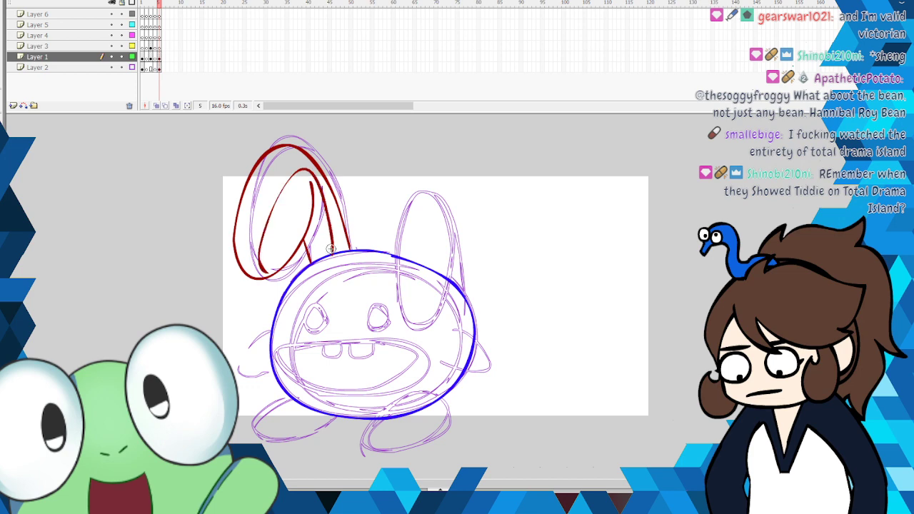
pyautogui.hotkey('ctrl', 'z')
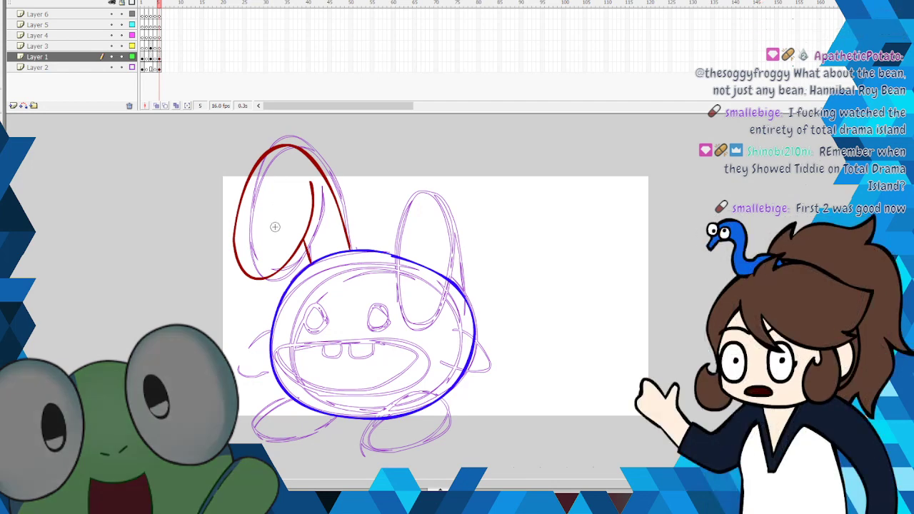
pyautogui.moveTo(262, 255)
pyautogui.mouseDown()
pyautogui.moveTo(272, 194)
pyautogui.moveTo(288, 170)
pyautogui.mouseUp()
pyautogui.rightClick(280, 183)
pyautogui.click(289, 189)
pyautogui.moveTo(265, 260)
pyautogui.mouseDown()
pyautogui.moveTo(302, 168)
pyautogui.moveTo(317, 178)
pyautogui.moveTo(330, 211)
pyautogui.mouseUp()
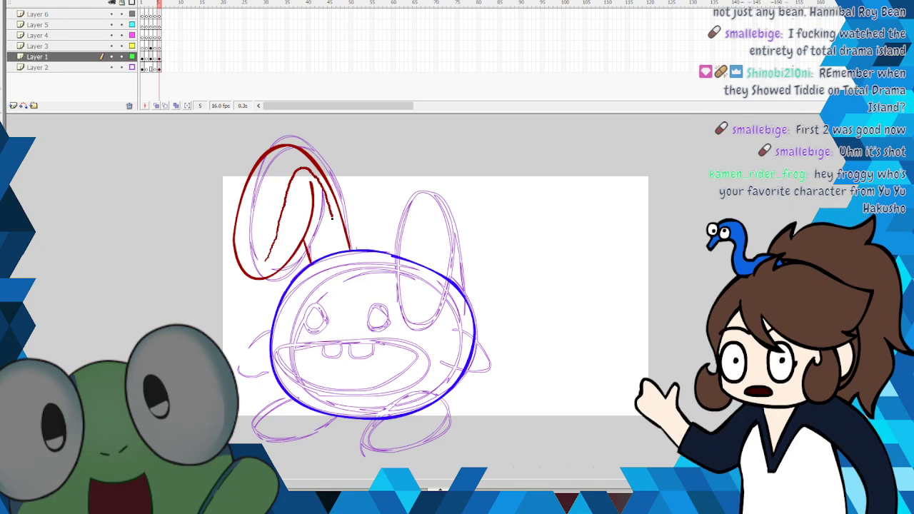
pyautogui.moveTo(338, 250); pyautogui.dragTo(338, 252)
pyautogui.moveTo(285, 198); pyautogui.dragTo(261, 276)
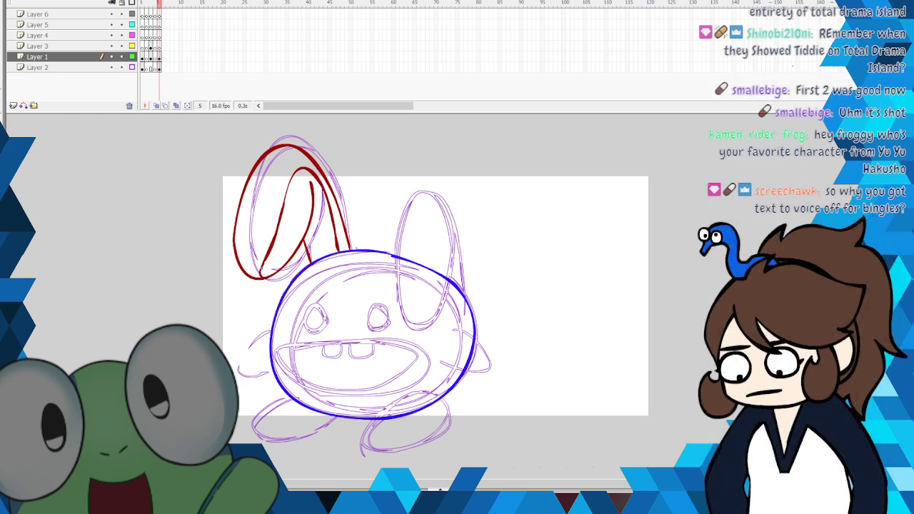
pyautogui.moveTo(303, 169); pyautogui.dragTo(306, 169)
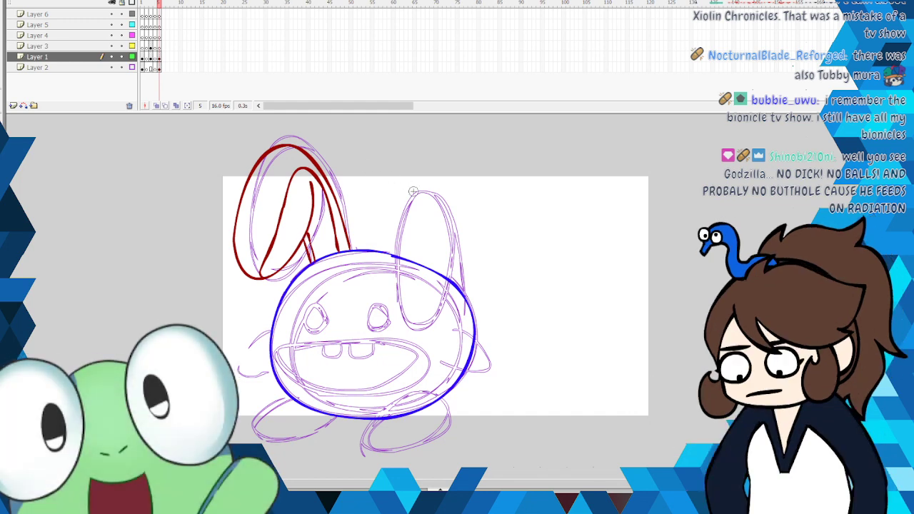
# Step: Outline the right ear with its narrow inner fold in dark red and clear the blue body line crossing it
pyautogui.moveTo(454, 270)
pyautogui.mouseDown()
pyautogui.moveTo(446, 225)
pyautogui.moveTo(414, 192)
pyautogui.moveTo(390, 243)
pyautogui.moveTo(398, 326)
pyautogui.mouseUp()
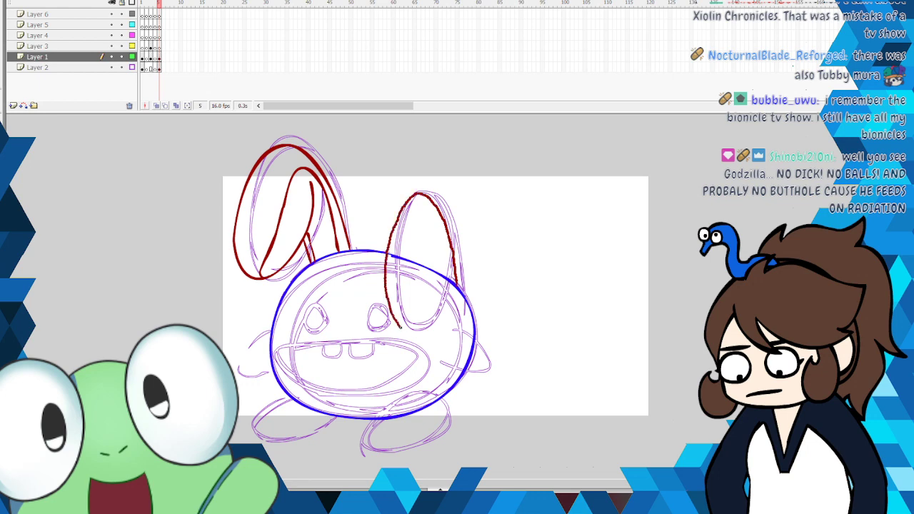
pyautogui.moveTo(435, 250); pyautogui.dragTo(427, 212)
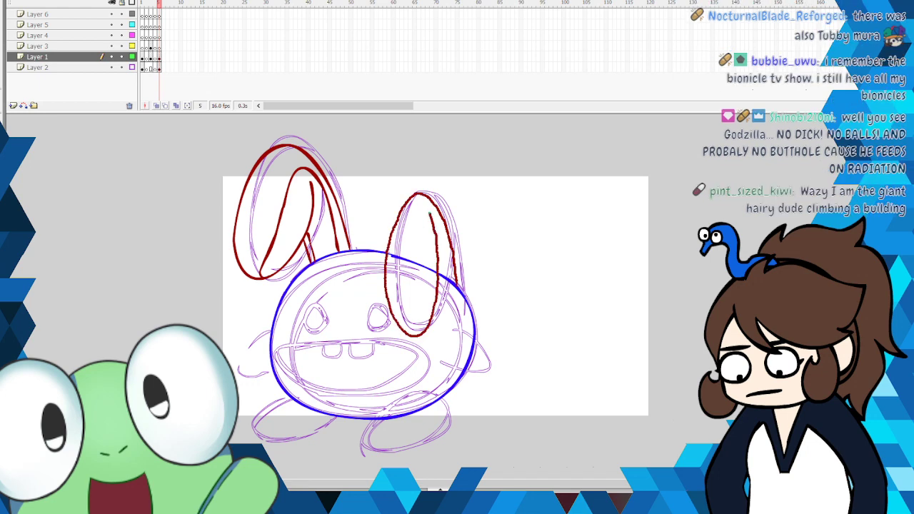
pyautogui.rightClick(413, 263)
pyautogui.click(421, 269)
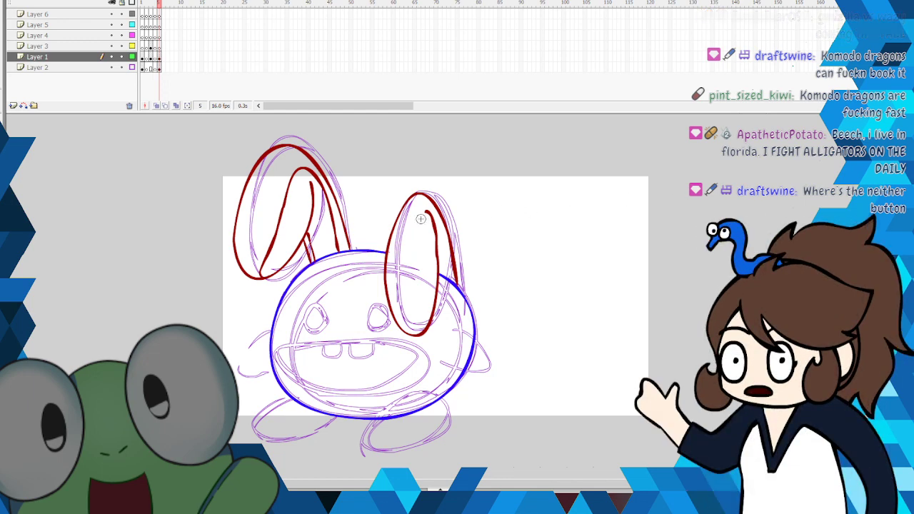
pyautogui.moveTo(426, 214); pyautogui.dragTo(425, 332)
pyautogui.moveTo(428, 215); pyautogui.dragTo(446, 279)
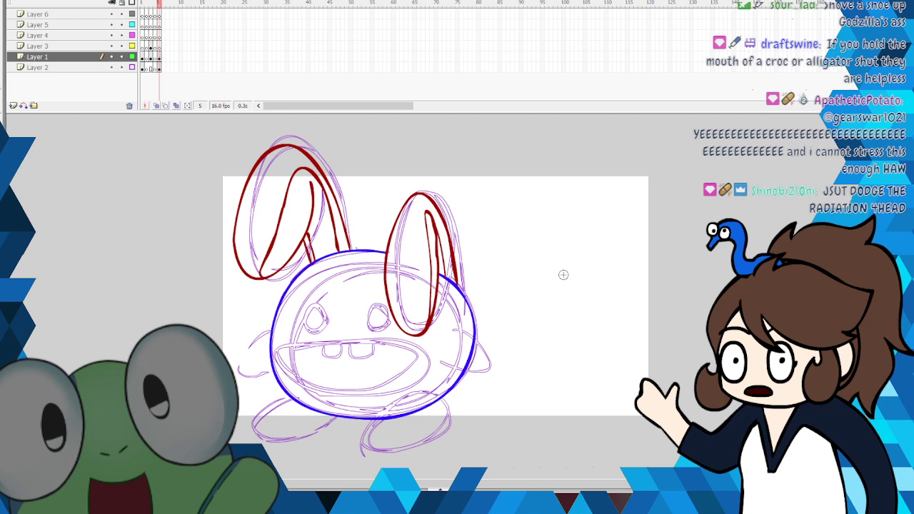
# Step: Outline a fluffy scalloped tail behind the body in dark red and trace both oval feet in blue
pyautogui.scroll(-2, 324, 259)
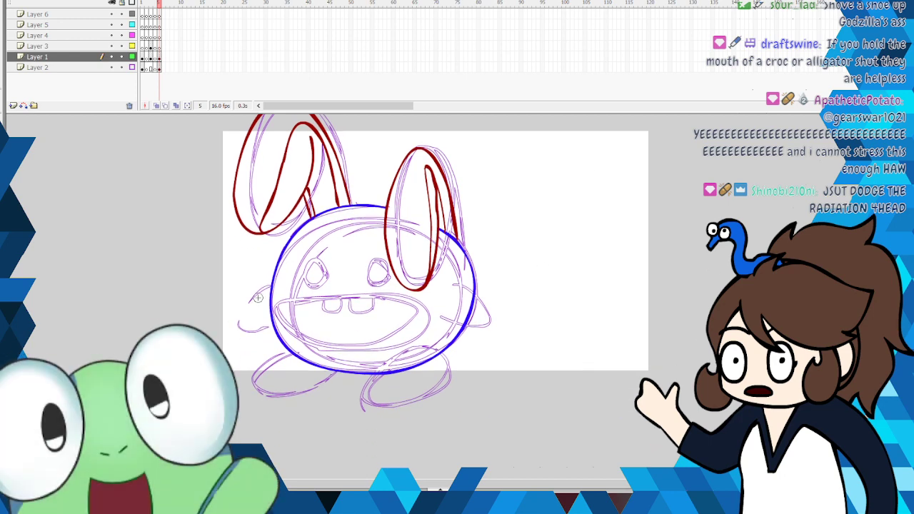
pyautogui.moveTo(470, 312)
pyautogui.mouseDown()
pyautogui.moveTo(487, 316)
pyautogui.moveTo(479, 351)
pyautogui.moveTo(445, 361)
pyautogui.mouseUp()
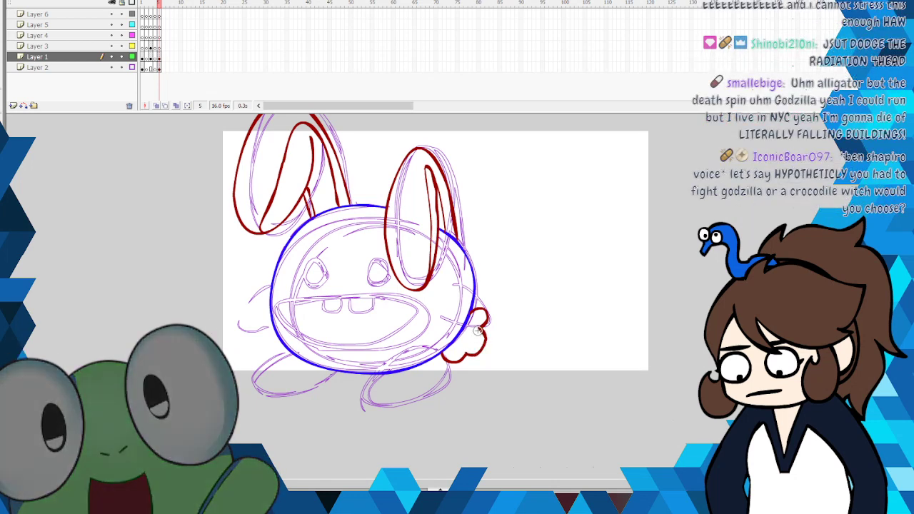
pyautogui.click(4, 148)
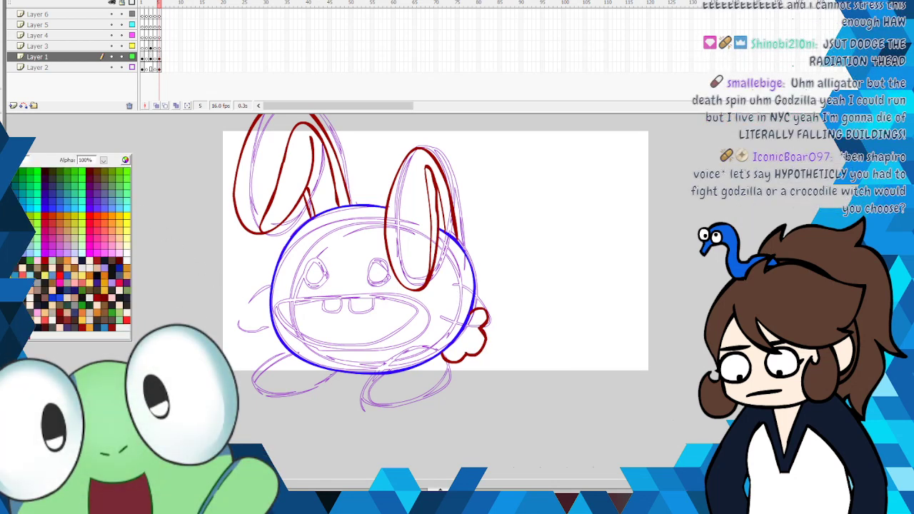
pyautogui.click(53, 178)
pyautogui.moveTo(291, 351)
pyautogui.mouseDown()
pyautogui.moveTo(252, 370)
pyautogui.moveTo(247, 391)
pyautogui.moveTo(276, 401)
pyautogui.moveTo(344, 371)
pyautogui.mouseUp()
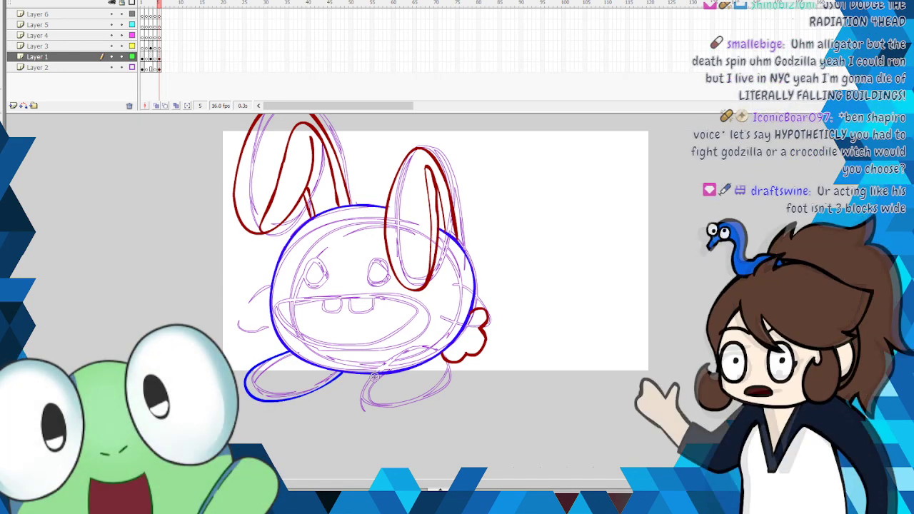
pyautogui.moveTo(429, 354)
pyautogui.mouseDown()
pyautogui.moveTo(351, 382)
pyautogui.moveTo(353, 408)
pyautogui.moveTo(381, 407)
pyautogui.moveTo(431, 387)
pyautogui.moveTo(440, 374)
pyautogui.moveTo(422, 357)
pyautogui.moveTo(374, 367)
pyautogui.mouseUp()
pyautogui.rightClick(407, 368)
pyautogui.click(433, 200)
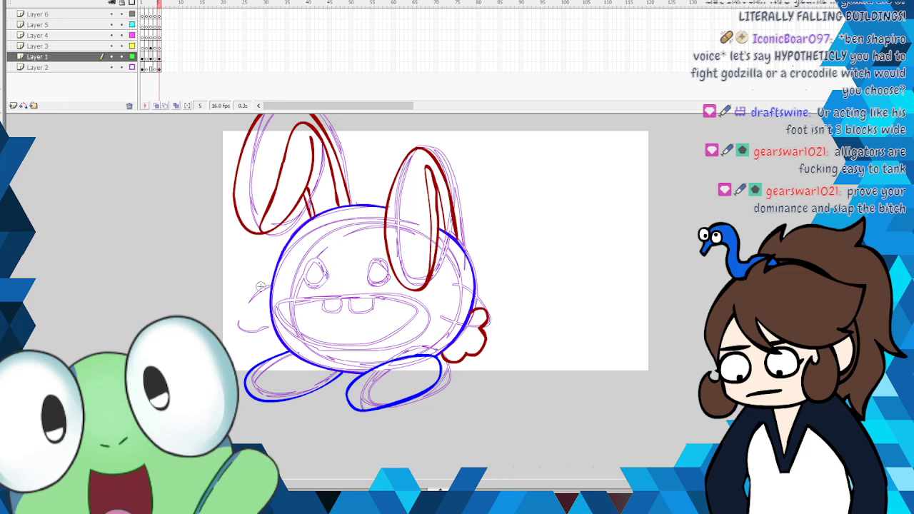
# Step: Trace both stubby arms in blue and clear the body and tail lines inside the right arm
pyautogui.moveTo(266, 289)
pyautogui.mouseDown()
pyautogui.moveTo(238, 313)
pyautogui.moveTo(262, 334)
pyautogui.moveTo(274, 327)
pyautogui.mouseUp()
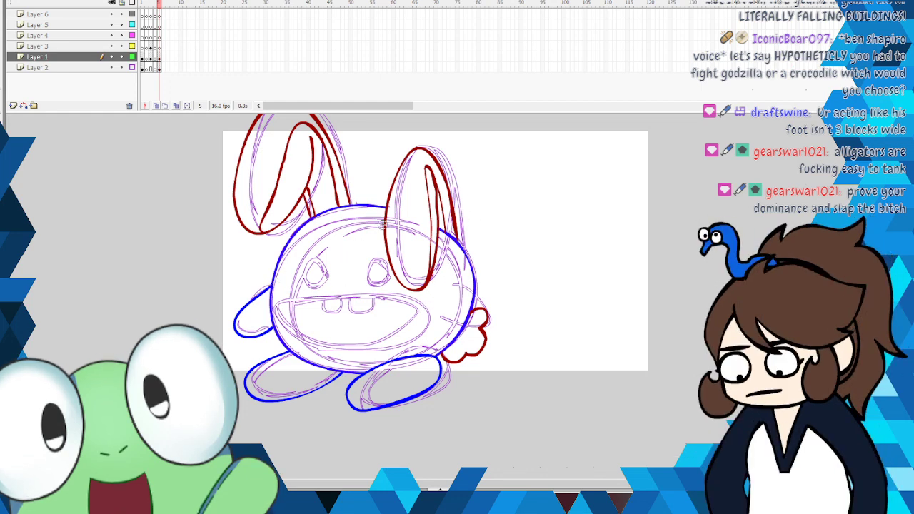
pyautogui.moveTo(447, 280)
pyautogui.mouseDown()
pyautogui.moveTo(481, 315)
pyautogui.moveTo(475, 329)
pyautogui.moveTo(441, 317)
pyautogui.mouseUp()
pyautogui.rightClick(471, 315)
pyautogui.click(475, 320)
pyautogui.rightClick(472, 313)
pyautogui.click(480, 321)
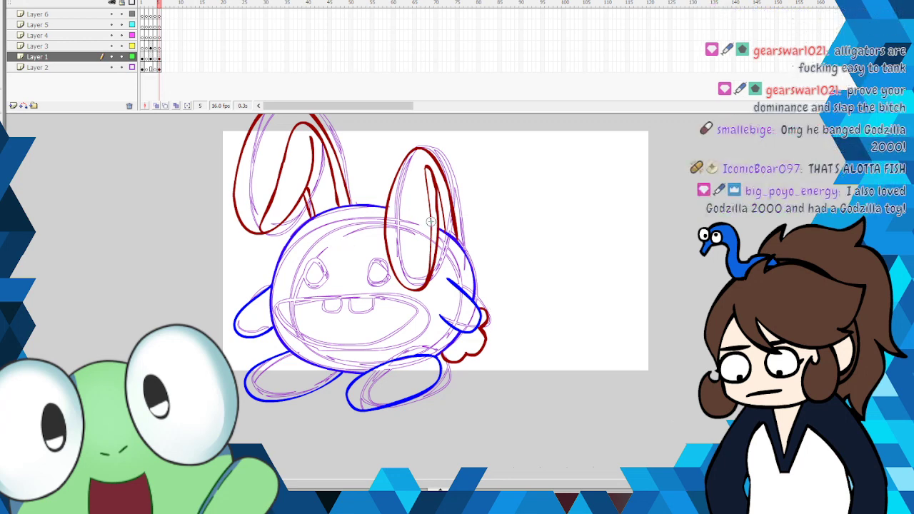
# Step: Draw the wide mouth, two front teeth and two small oval eyes in blue, and hide the Layer 2 sketch
pyautogui.moveTo(354, 287)
pyautogui.mouseDown()
pyautogui.moveTo(281, 294)
pyautogui.moveTo(278, 315)
pyautogui.moveTo(295, 339)
pyautogui.moveTo(328, 356)
pyautogui.moveTo(377, 357)
pyautogui.moveTo(415, 340)
pyautogui.moveTo(429, 318)
pyautogui.moveTo(398, 289)
pyautogui.moveTo(348, 287)
pyautogui.mouseUp()
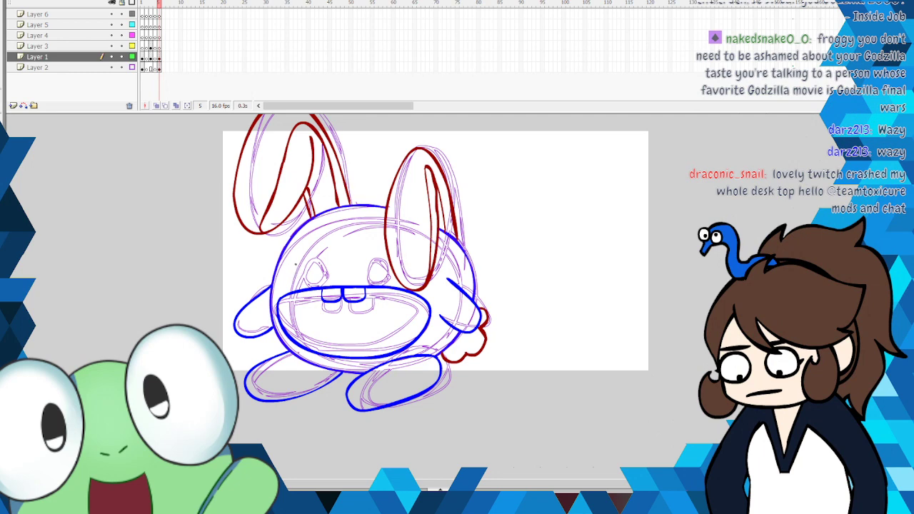
pyautogui.moveTo(290, 279); pyautogui.dragTo(294, 266)
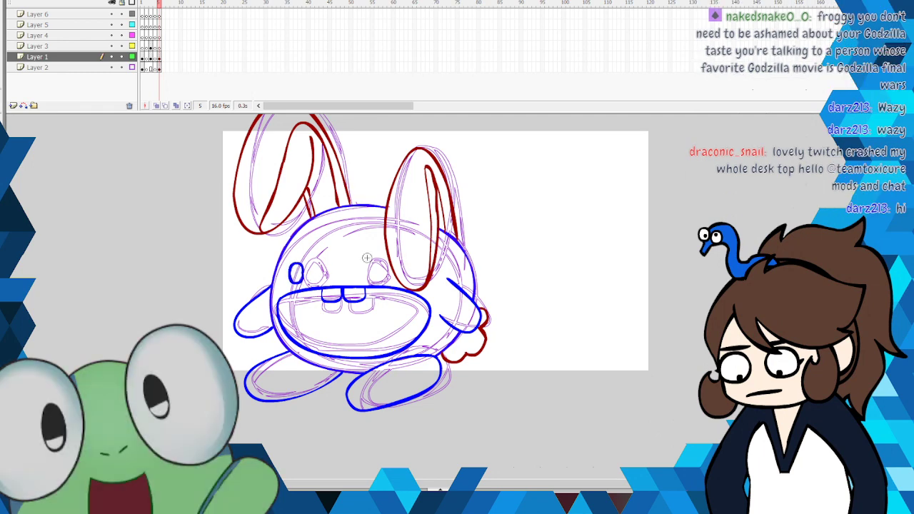
pyautogui.moveTo(378, 263)
pyautogui.mouseDown()
pyautogui.moveTo(368, 267)
pyautogui.moveTo(376, 280)
pyautogui.mouseUp()
pyautogui.click(112, 67)
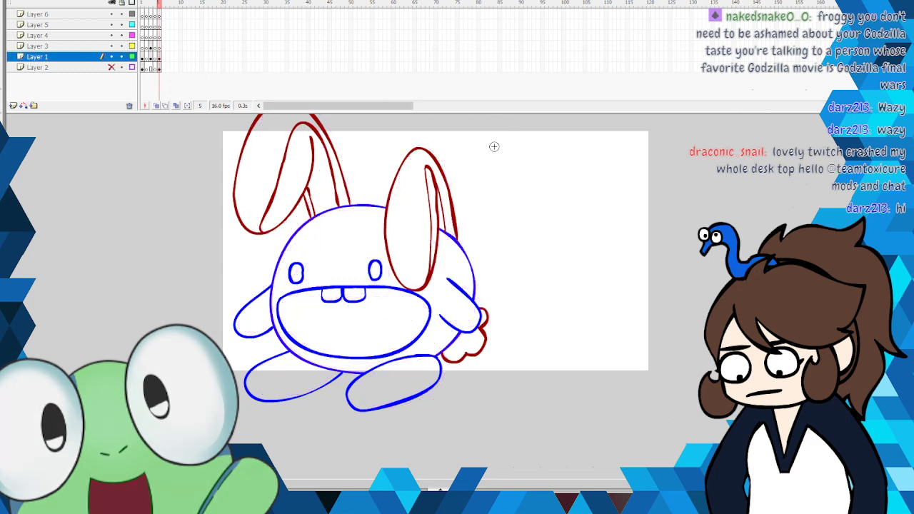
# Step: Draw a round blue speech bubble with the handwritten text "Poyo!" beside the creature, its tail pointing at the face
pyautogui.moveTo(223, 263); pyautogui.dragTo(245, 271)
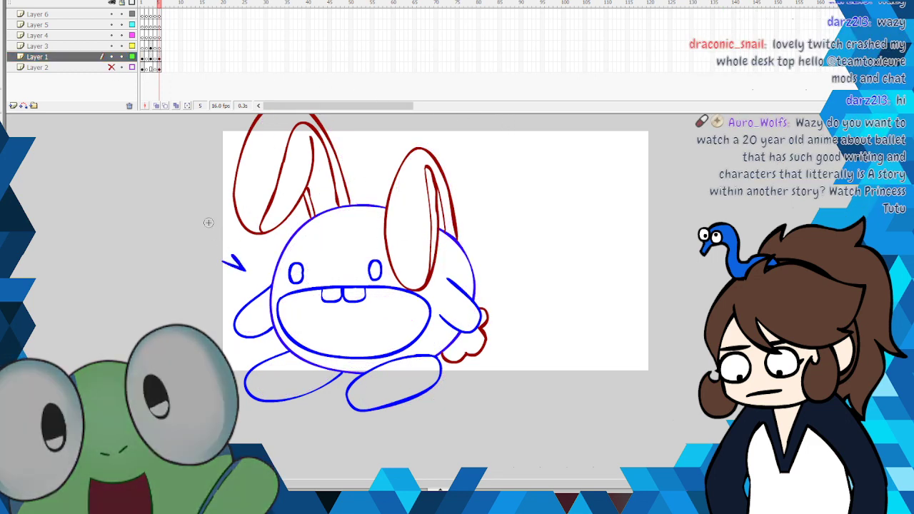
pyautogui.moveTo(166, 243); pyautogui.dragTo(172, 268)
pyautogui.moveTo(164, 238)
pyautogui.mouseDown()
pyautogui.moveTo(176, 235)
pyautogui.moveTo(169, 250)
pyautogui.mouseUp()
pyautogui.moveTo(184, 246); pyautogui.dragTo(184, 247)
pyautogui.moveTo(190, 241); pyautogui.dragTo(195, 262)
pyautogui.moveTo(203, 238)
pyautogui.mouseDown()
pyautogui.moveTo(232, 247)
pyautogui.moveTo(215, 215)
pyautogui.moveTo(140, 229)
pyautogui.moveTo(145, 288)
pyautogui.moveTo(189, 302)
pyautogui.moveTo(214, 286)
pyautogui.mouseUp()
pyautogui.click(215, 245)
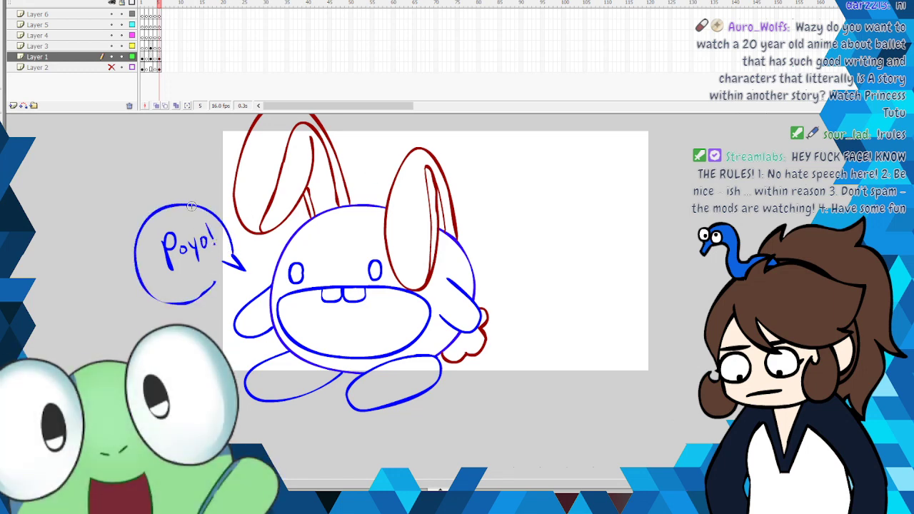
pyautogui.hotkey('ctrl', 'z')
pyautogui.moveTo(231, 255)
pyautogui.mouseDown()
pyautogui.moveTo(225, 227)
pyautogui.moveTo(180, 208)
pyautogui.moveTo(137, 251)
pyautogui.moveTo(151, 279)
pyautogui.moveTo(197, 284)
pyautogui.moveTo(222, 269)
pyautogui.mouseUp()
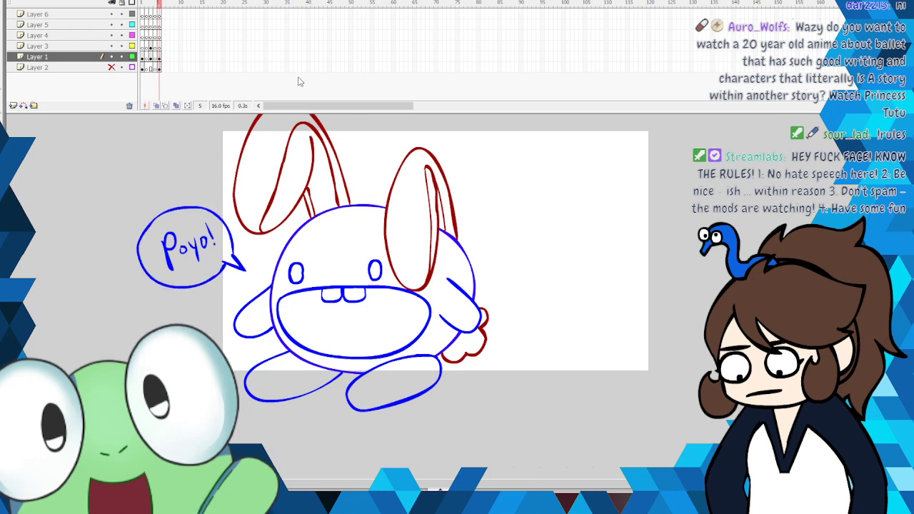
# Step: Select all the line art on frame 5 of Layer 1 and recolor it black
pyautogui.click(158, 59)
pyautogui.click(5, 150)
pyautogui.click(15, 173)
pyautogui.click(574, 280)
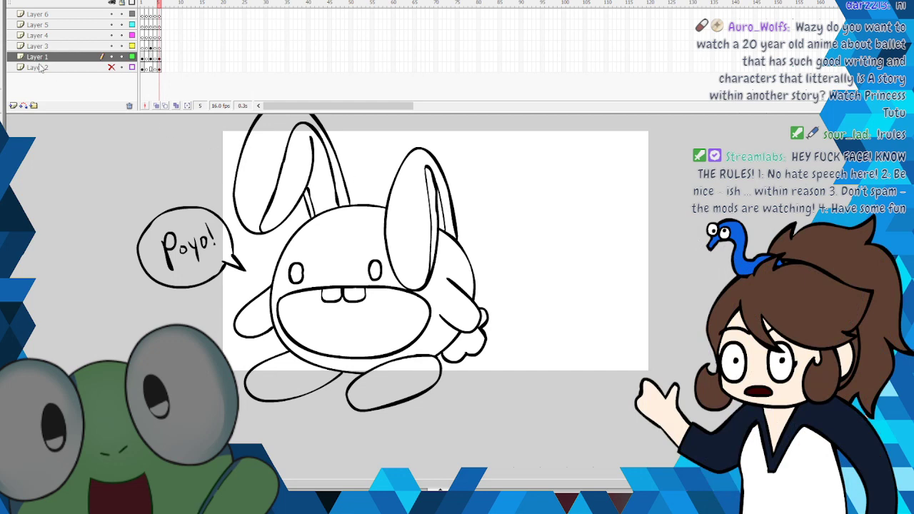
# Step: Choose a light pink fill color and fill the inner parts of both ears with it
pyautogui.click(3, 161)
pyautogui.click(70, 286)
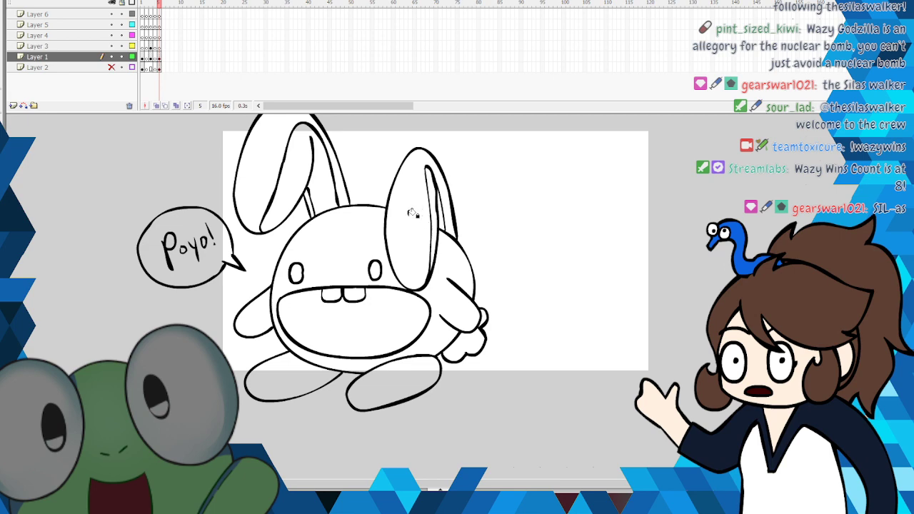
pyautogui.click(6, 147)
pyautogui.click(24, 176)
pyautogui.click(6, 147)
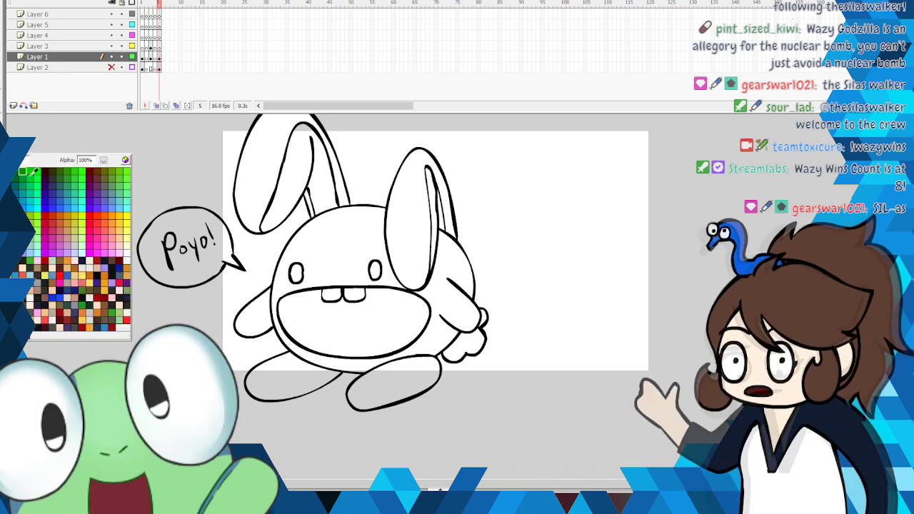
pyautogui.click(114, 300)
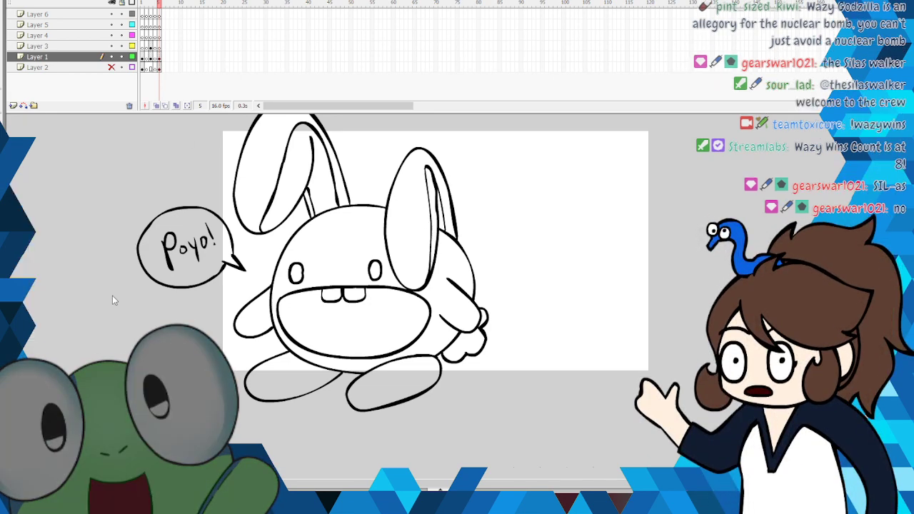
pyautogui.click(321, 184)
pyautogui.click(436, 201)
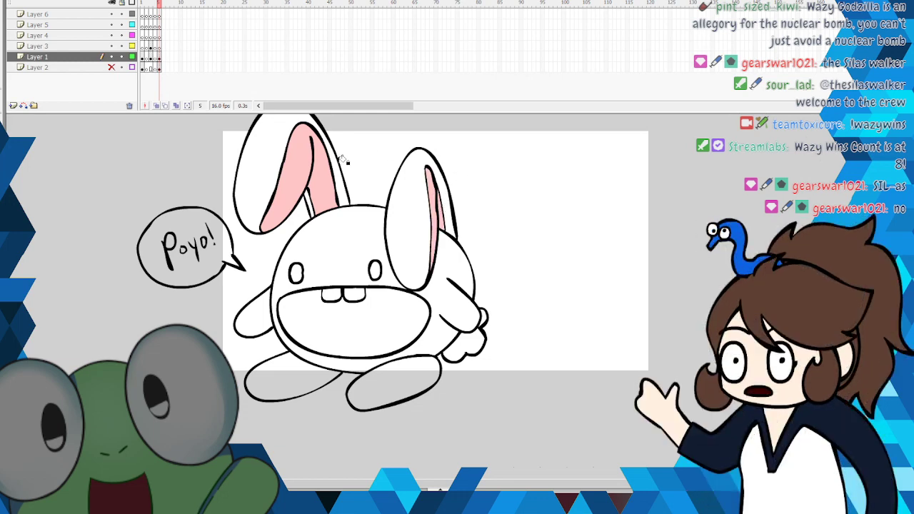
# Step: Fill the creature's body and both arms with light pink and paint two paler highlight spots on its forehead
pyautogui.click(24, 159)
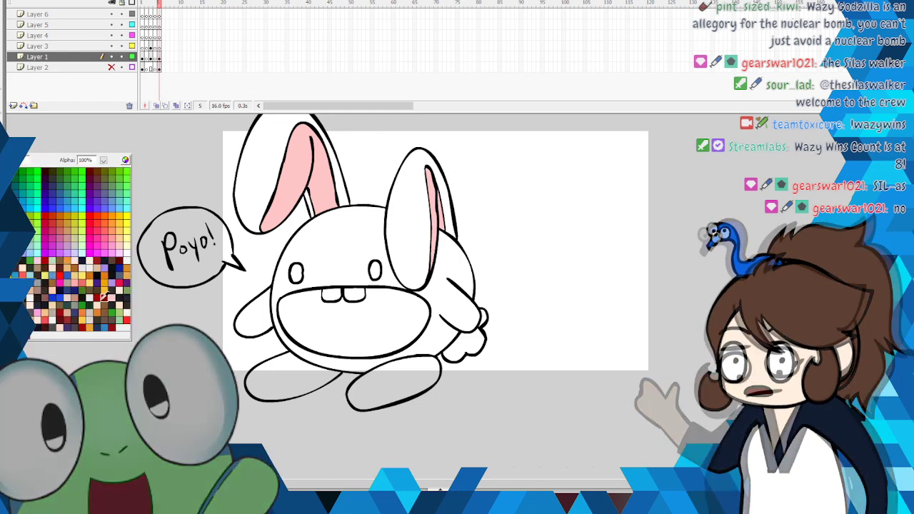
pyautogui.click(29, 271)
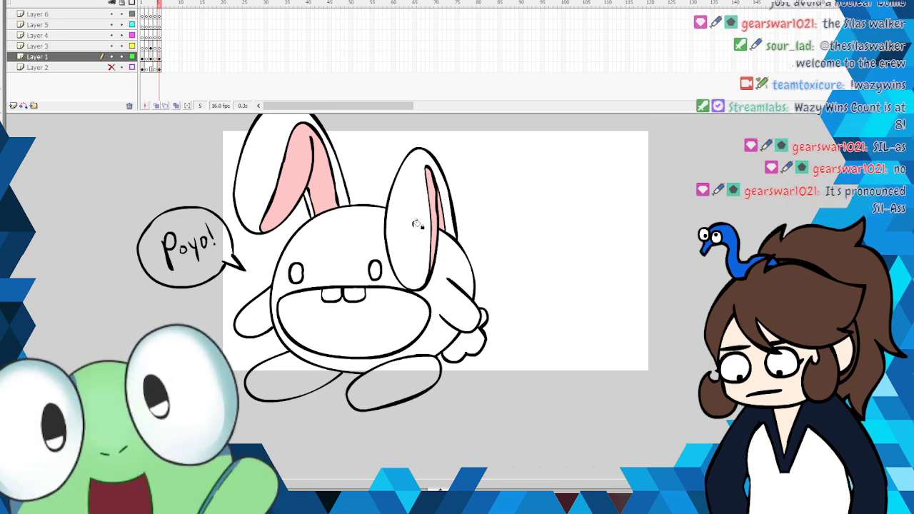
pyautogui.click(377, 235)
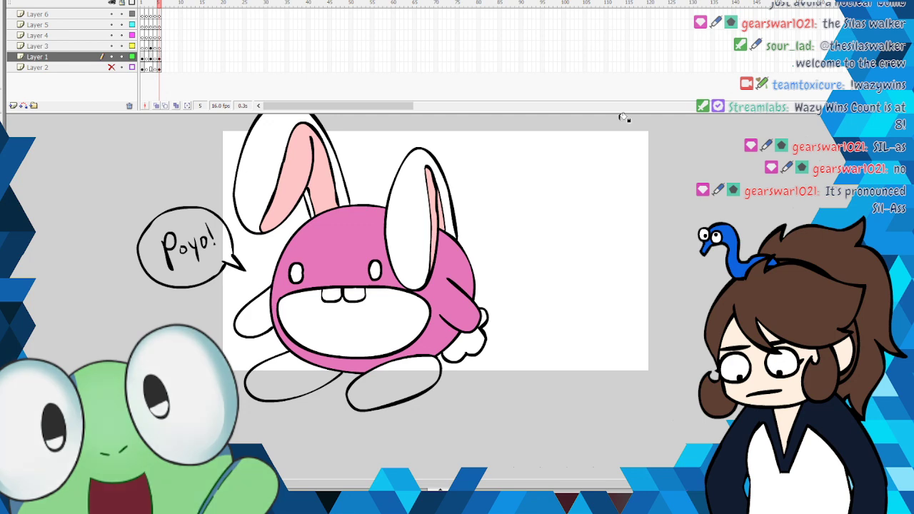
pyautogui.click(378, 231)
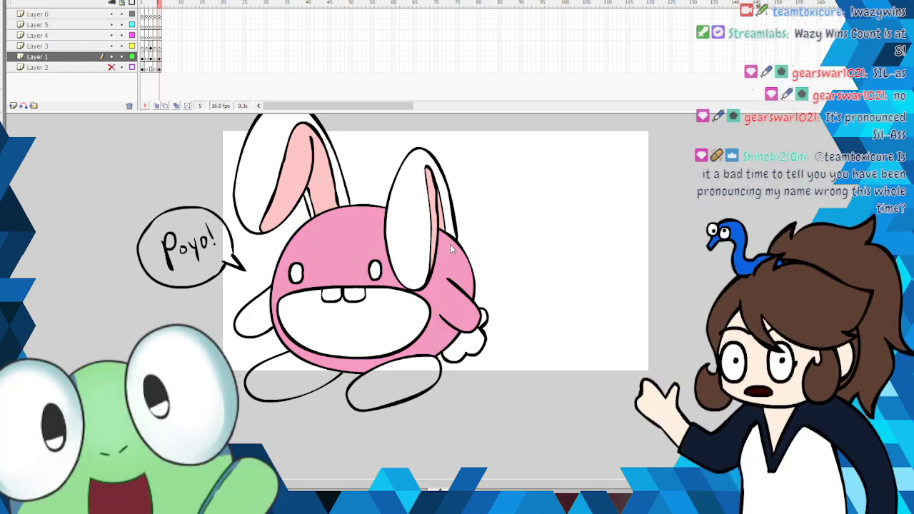
pyautogui.click(269, 314)
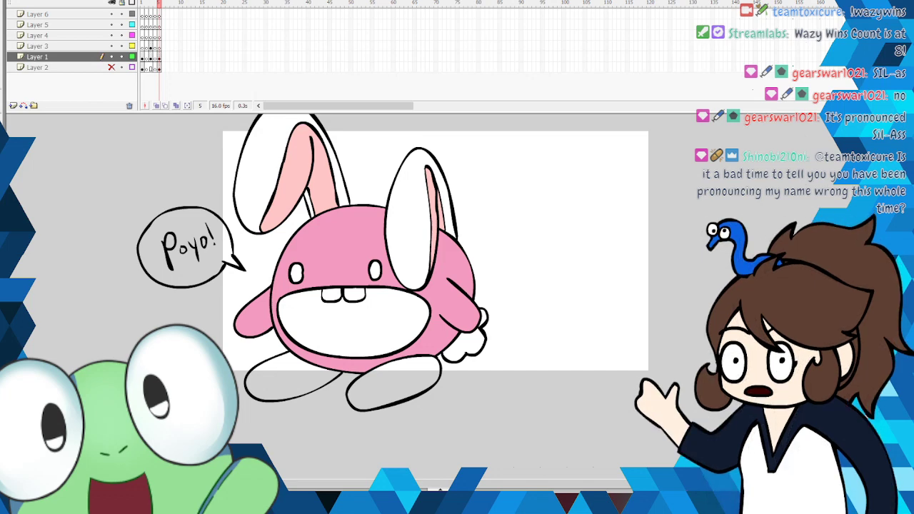
pyautogui.click(378, 239)
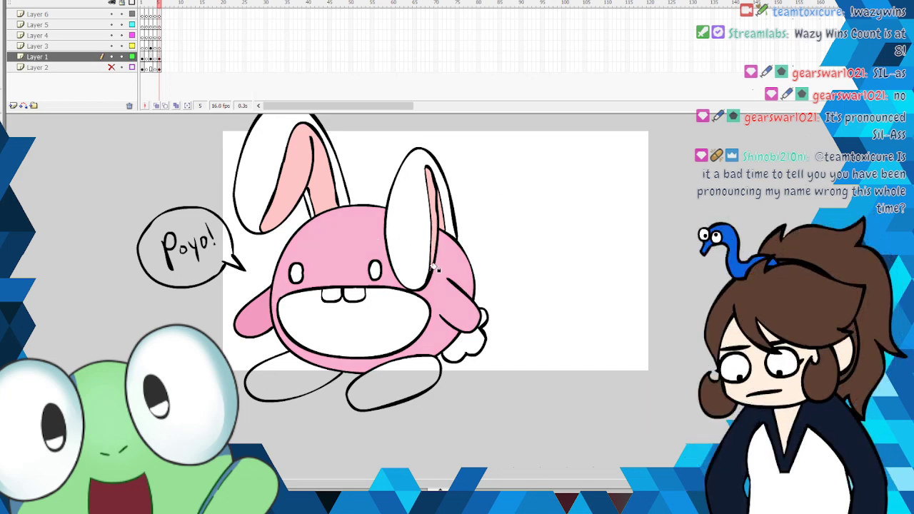
pyautogui.click(284, 293)
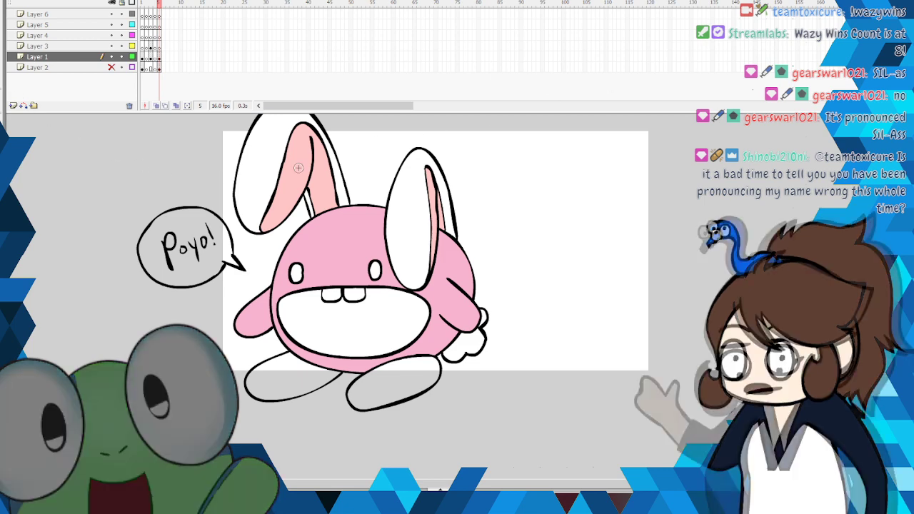
pyautogui.moveTo(309, 243)
pyautogui.mouseDown()
pyautogui.moveTo(328, 229)
pyautogui.moveTo(318, 235)
pyautogui.mouseUp()
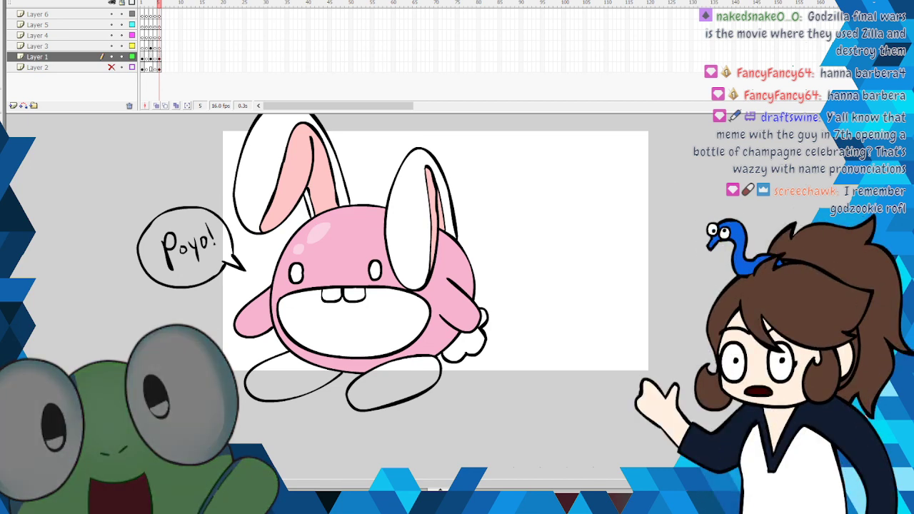
# Step: Fill both feet with dark red and add a thin darker sole line along each one
pyautogui.click(3, 151)
pyautogui.click(114, 258)
pyautogui.click(310, 374)
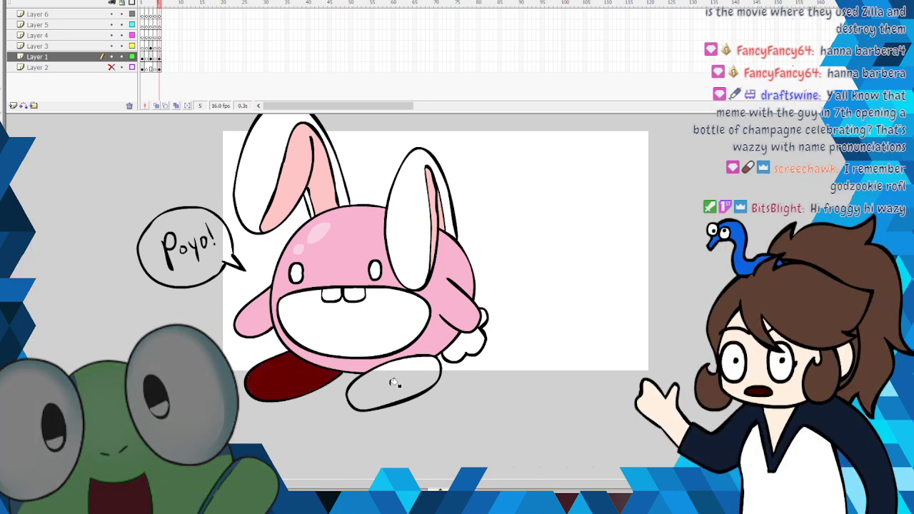
pyautogui.click(393, 383)
pyautogui.click(3, 152)
pyautogui.click(107, 262)
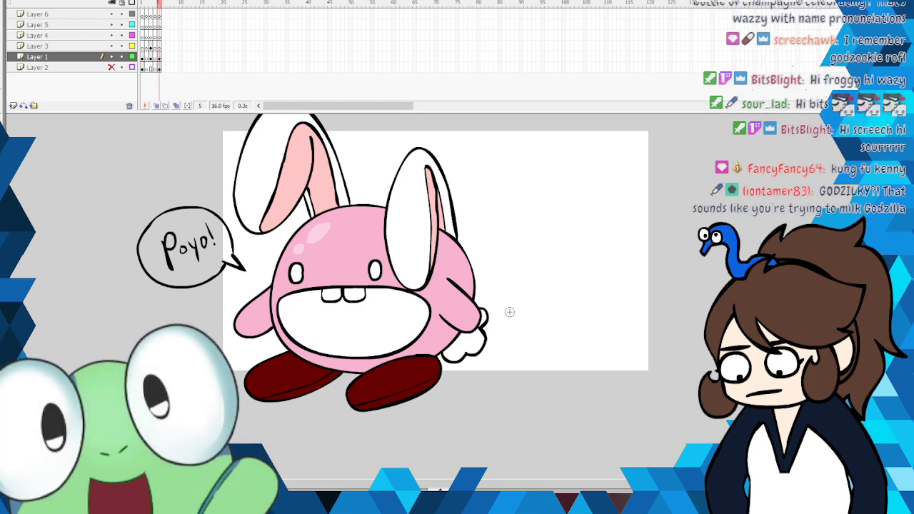
# Step: Fill the inside of the mouth with a dark maroon, leaving the two front teeth white
pyautogui.click(2, 149)
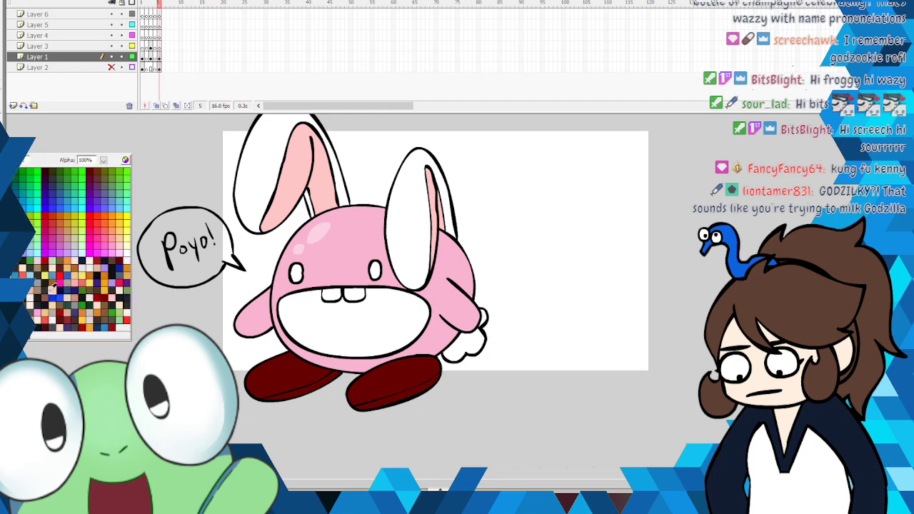
pyautogui.click(49, 320)
pyautogui.click(352, 325)
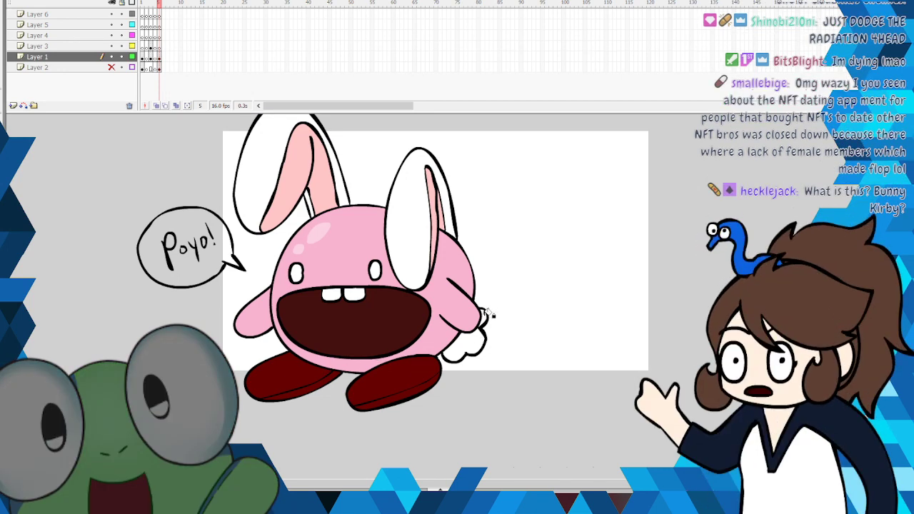
# Step: Fill both eyes very dark brown with a small white glint in each, and fill the speech bubble white
pyautogui.click(2, 161)
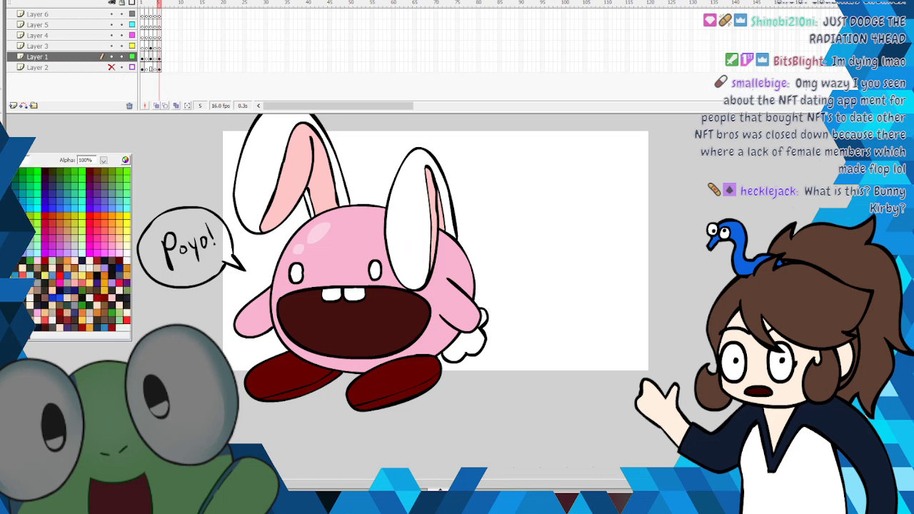
pyautogui.click(55, 257)
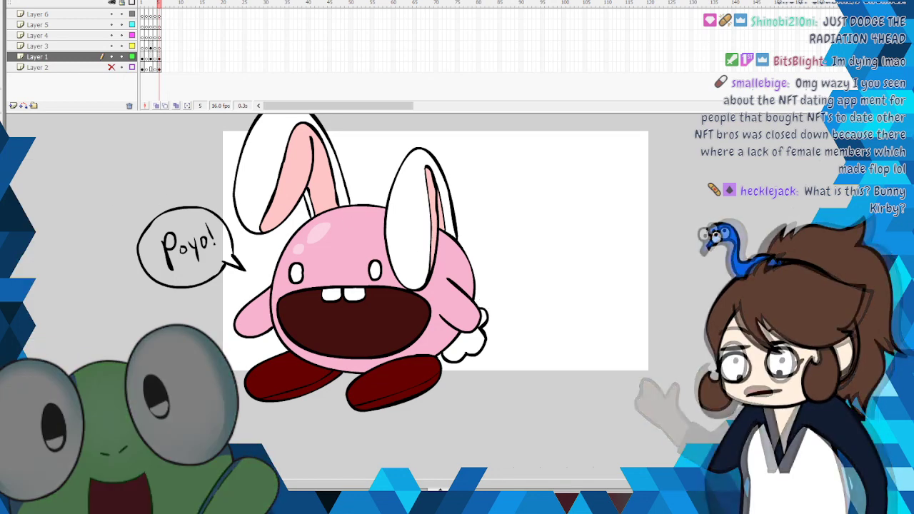
pyautogui.click(301, 271)
pyautogui.click(377, 269)
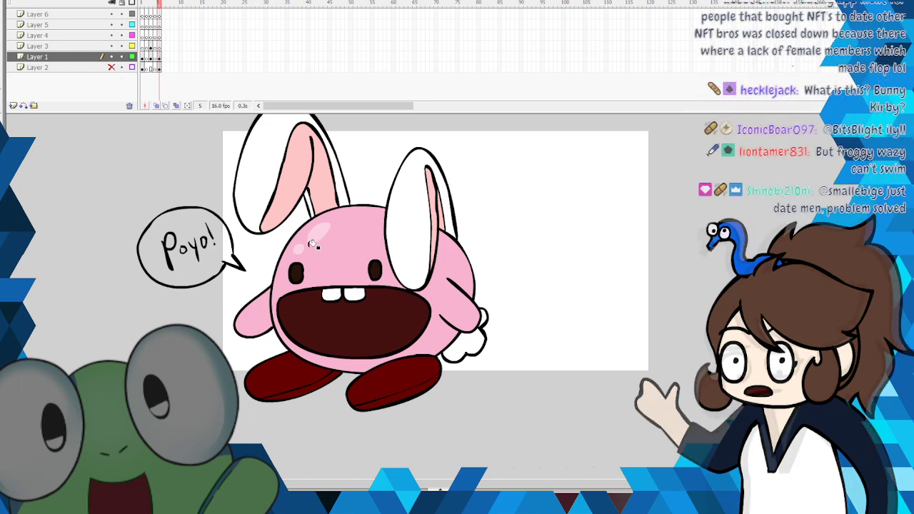
pyautogui.click(34, 58)
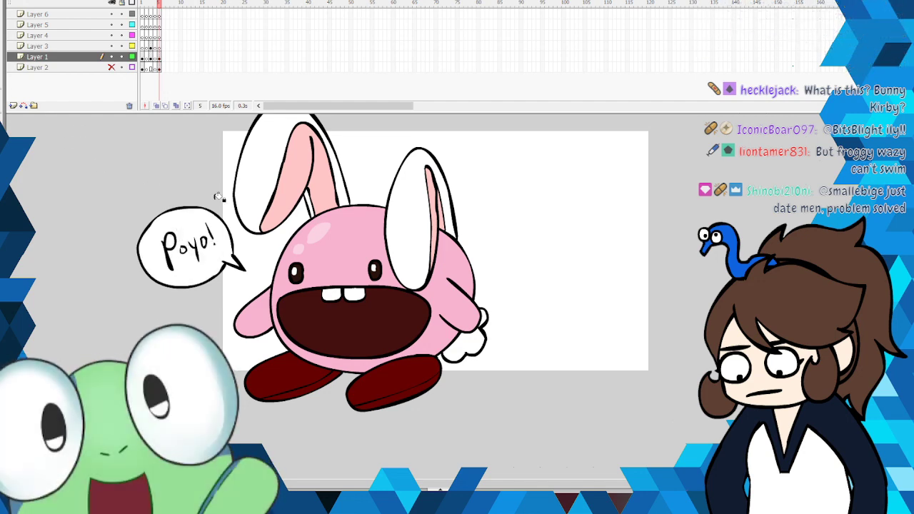
# Step: Draw short black curved fluff lines inside the creature's round tail
pyautogui.scroll(3, 463, 377)
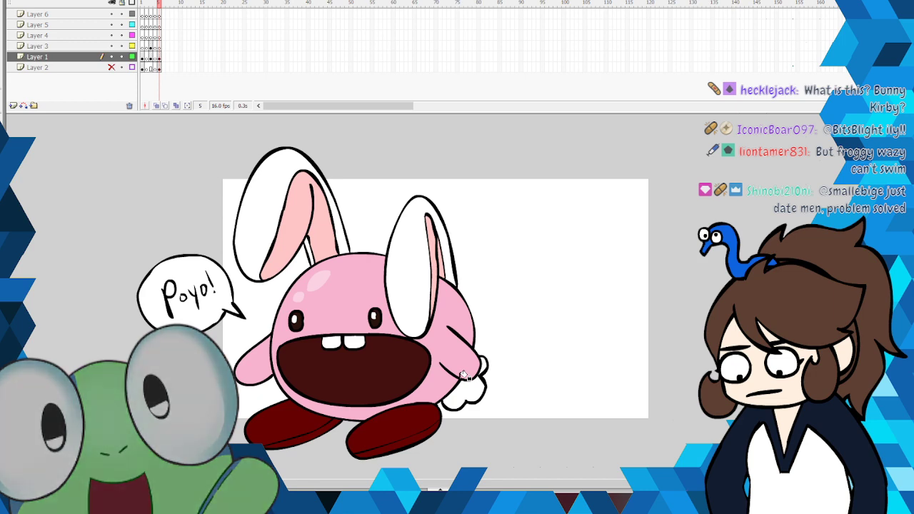
pyautogui.click(114, 224)
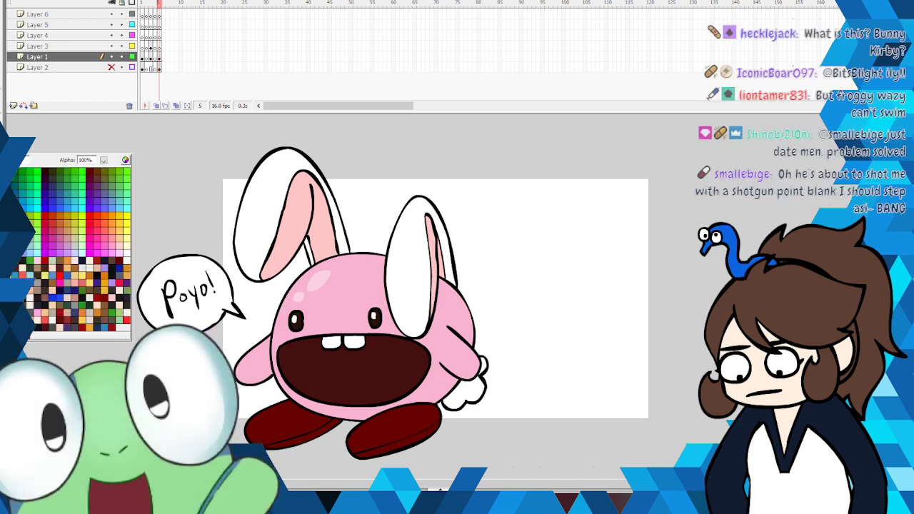
pyautogui.click(15, 214)
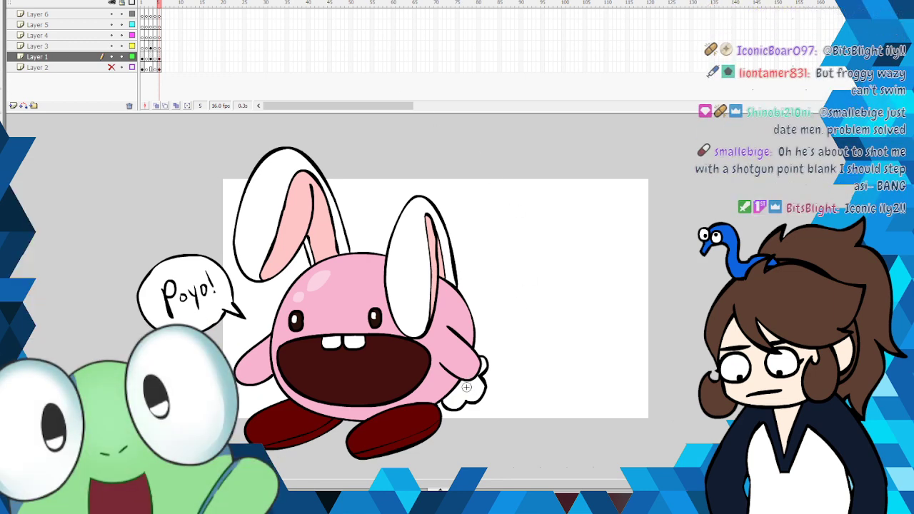
pyautogui.moveTo(457, 390); pyautogui.dragTo(467, 392)
pyautogui.click(464, 392)
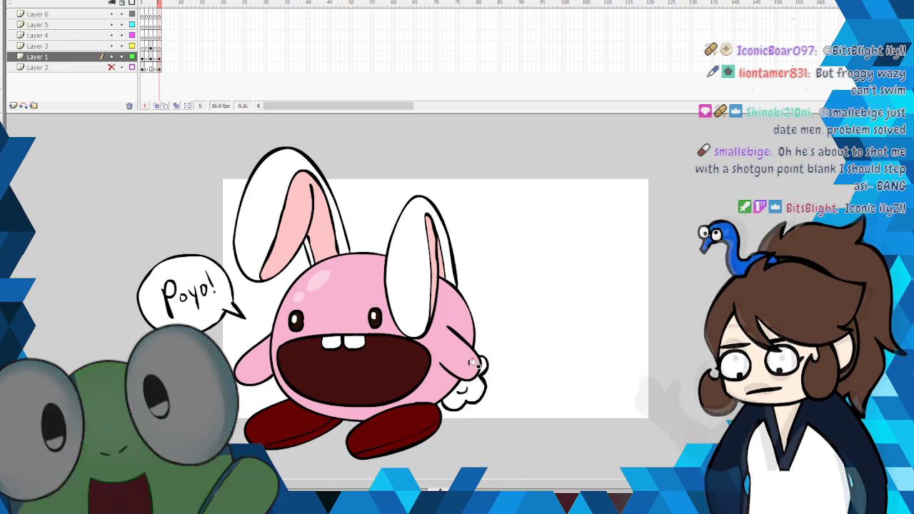
pyautogui.click(5, 158)
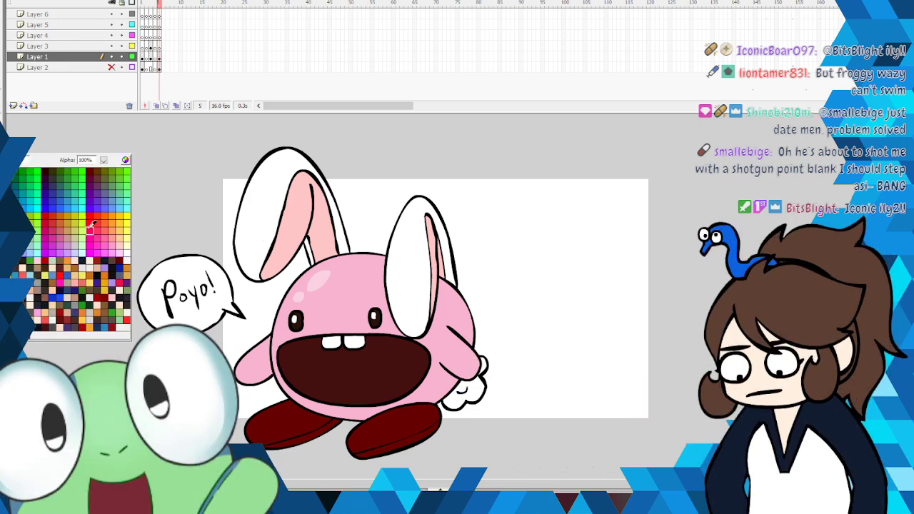
pyautogui.click(122, 237)
pyautogui.click(7, 0)
pyautogui.click(14, 46)
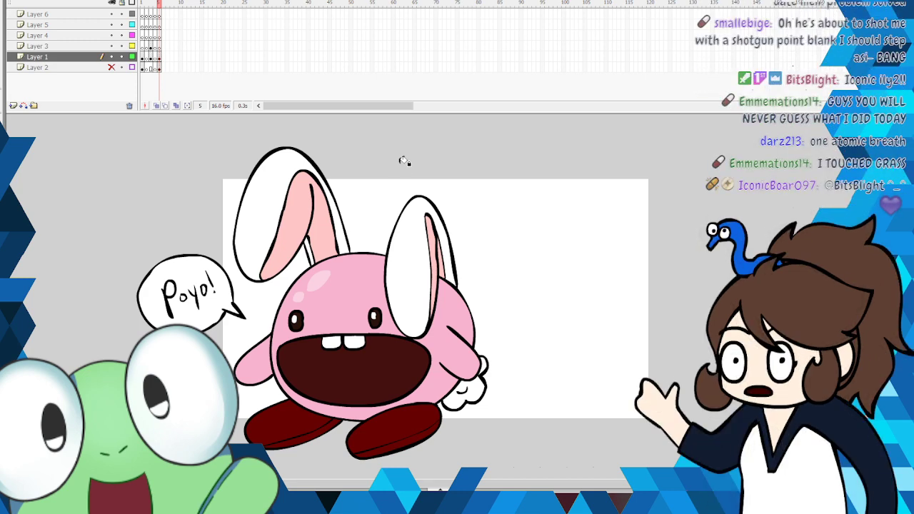
# Step: Insert blank keyframes across all layers at frames 6 and 7, and make Layer 2 visible and active on frame 7
pyautogui.rightClick(162, 67)
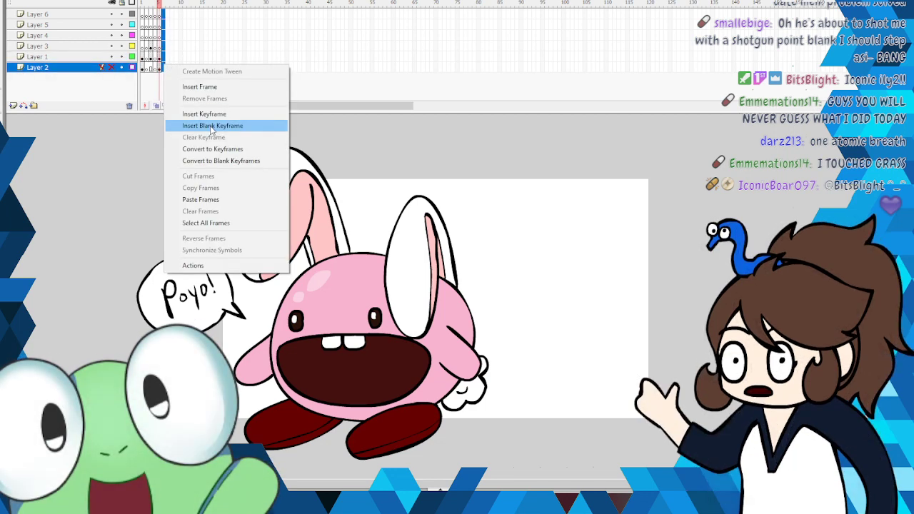
pyautogui.click(211, 126)
pyautogui.click(166, 14)
pyautogui.rightClick(165, 14)
pyautogui.click(219, 77)
pyautogui.click(170, 69)
pyautogui.click(2, 1)
pyautogui.click(7, 44)
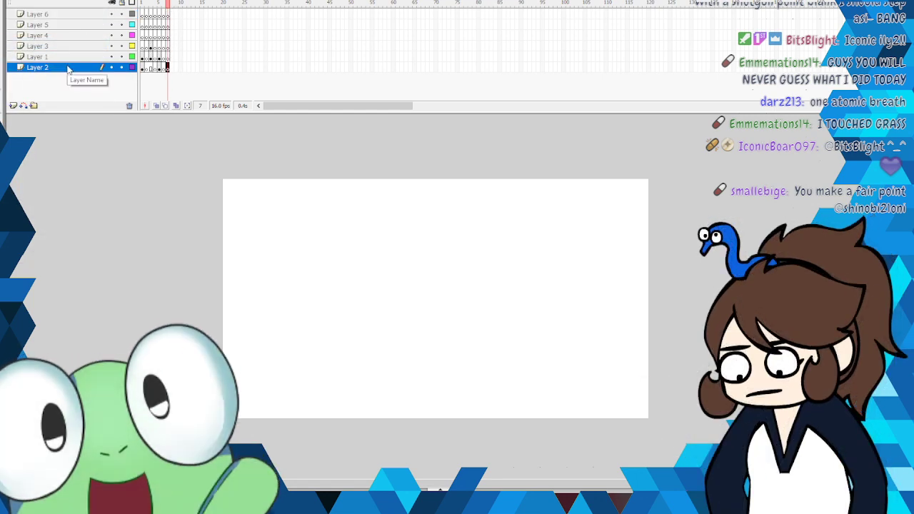
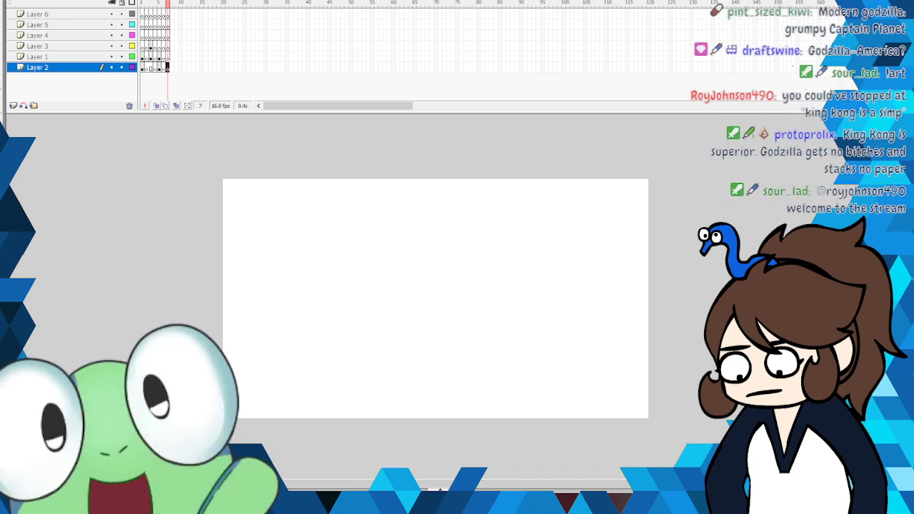
# Step: Choose a red brush color for sketching on frame 7 of Layer 2
pyautogui.click(3, 153)
pyautogui.click(44, 212)
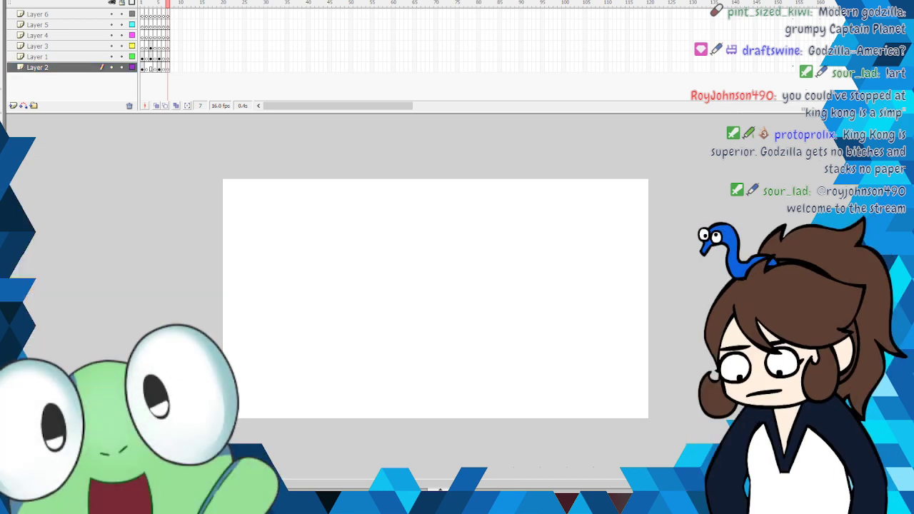
pyautogui.click(166, 67)
pyautogui.moveTo(404, 183)
pyautogui.mouseDown()
pyautogui.moveTo(375, 267)
pyautogui.moveTo(448, 226)
pyautogui.moveTo(376, 190)
pyautogui.mouseUp()
pyautogui.rightClick(386, 189)
pyautogui.click(404, 196)
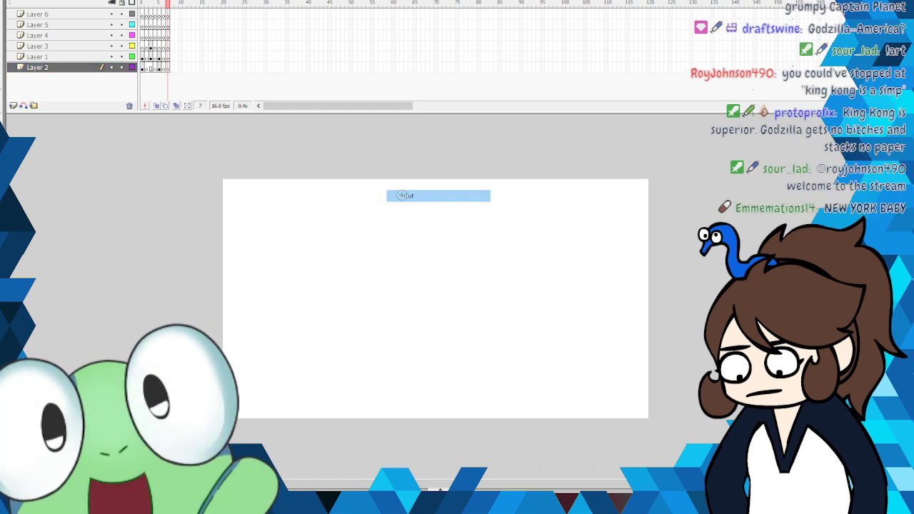
pyautogui.moveTo(447, 167)
pyautogui.mouseDown()
pyautogui.moveTo(495, 243)
pyautogui.moveTo(447, 163)
pyautogui.moveTo(404, 252)
pyautogui.moveTo(488, 182)
pyautogui.mouseUp()
pyautogui.rightClick(488, 182)
pyautogui.rightClick(485, 174)
pyautogui.click(504, 181)
pyautogui.moveTo(340, 389); pyautogui.dragTo(345, 392)
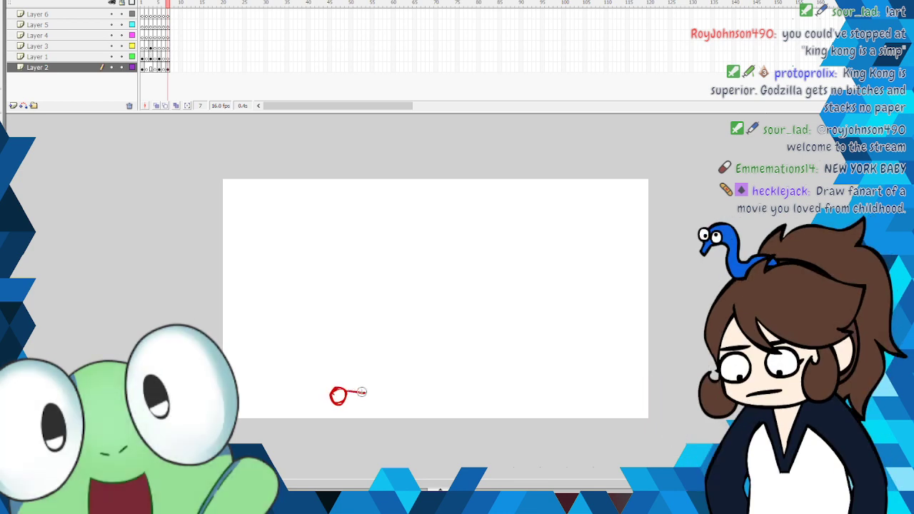
pyautogui.rightClick(334, 400)
pyautogui.click(357, 222)
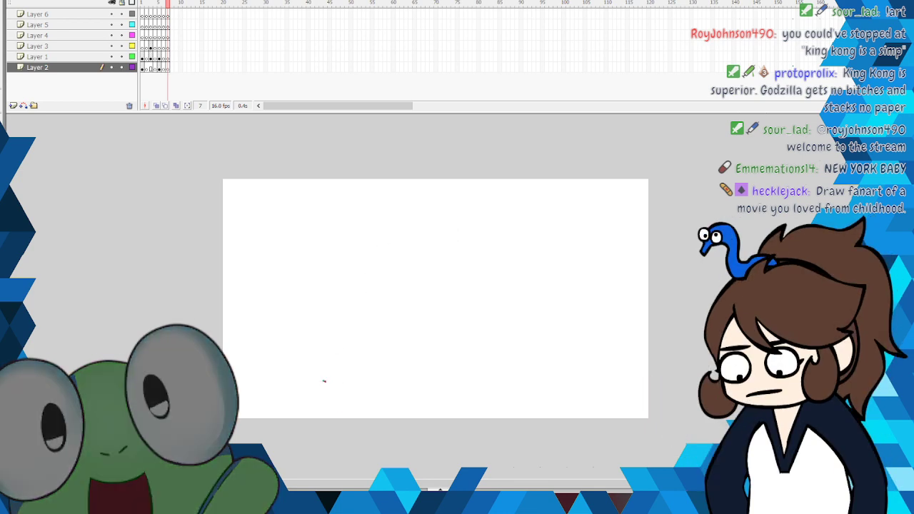
# Step: Draw a red slug-like outline low on the canvas, with a rounded head and a long body tapering to a blunt tip
pyautogui.moveTo(309, 370); pyautogui.dragTo(289, 385)
pyautogui.moveTo(367, 407); pyautogui.dragTo(395, 405)
pyautogui.moveTo(326, 378); pyautogui.dragTo(334, 386)
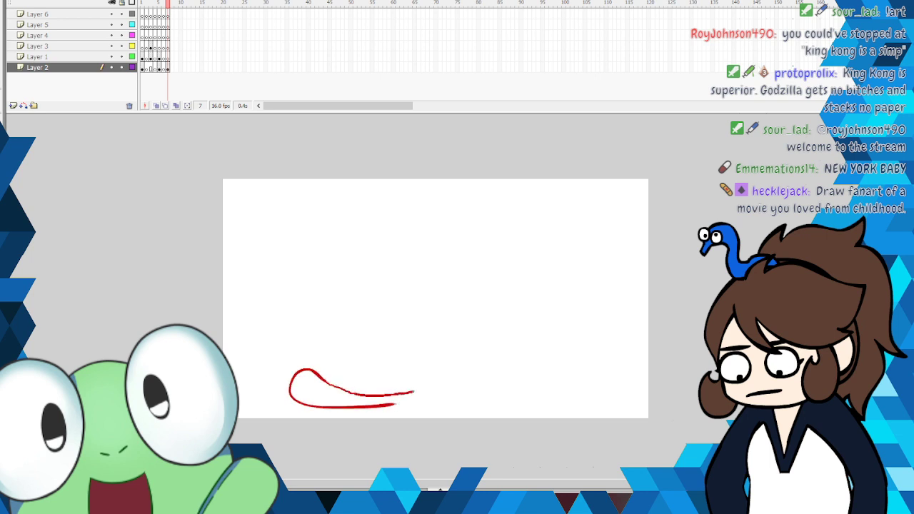
pyautogui.moveTo(394, 405); pyautogui.dragTo(419, 397)
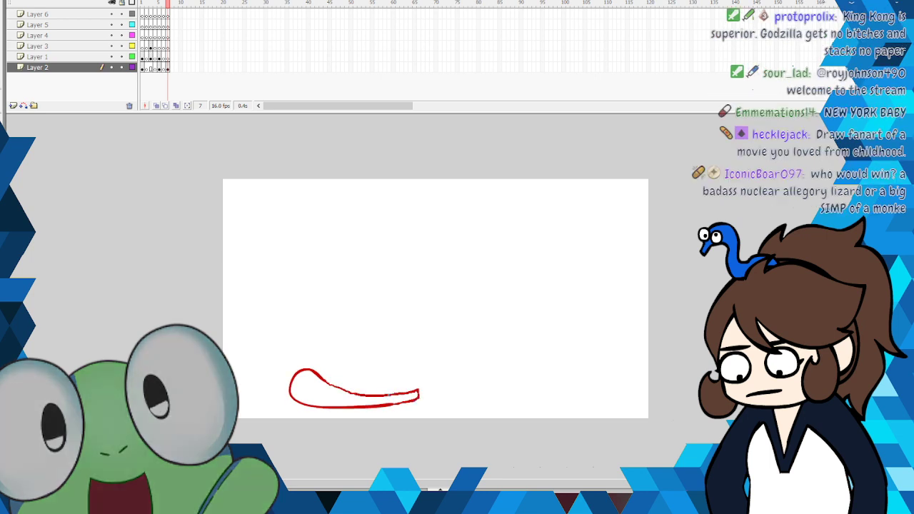
pyautogui.moveTo(358, 392); pyautogui.dragTo(417, 390)
# Step: Change the brush color to black
pyautogui.click(4, 160)
pyautogui.click(102, 178)
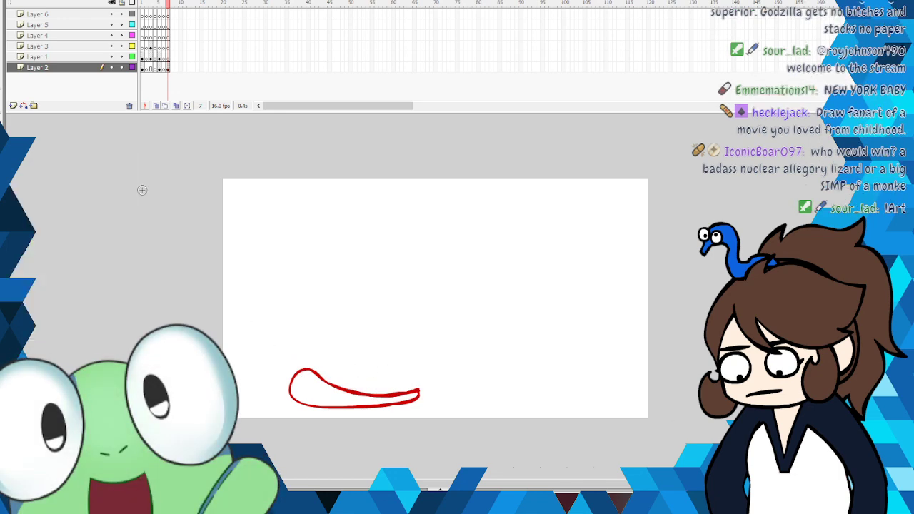
pyautogui.click(4, 160)
pyautogui.click(26, 174)
# Step: Try to draw two small black oval eyes with pupils on top of the red shape's rounded head
pyautogui.moveTo(295, 369)
pyautogui.mouseDown()
pyautogui.moveTo(285, 379)
pyautogui.moveTo(294, 368)
pyautogui.mouseUp()
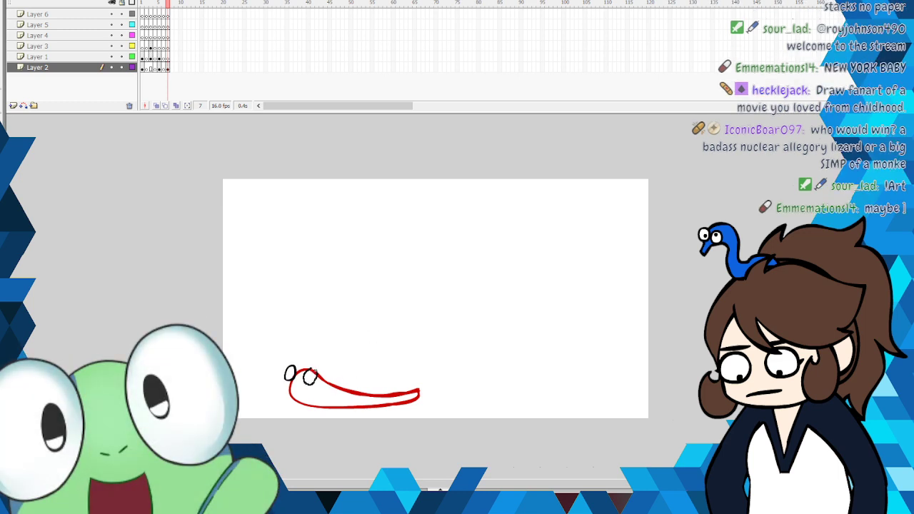
pyautogui.rightClick(312, 372)
pyautogui.click(338, 203)
pyautogui.click(312, 375)
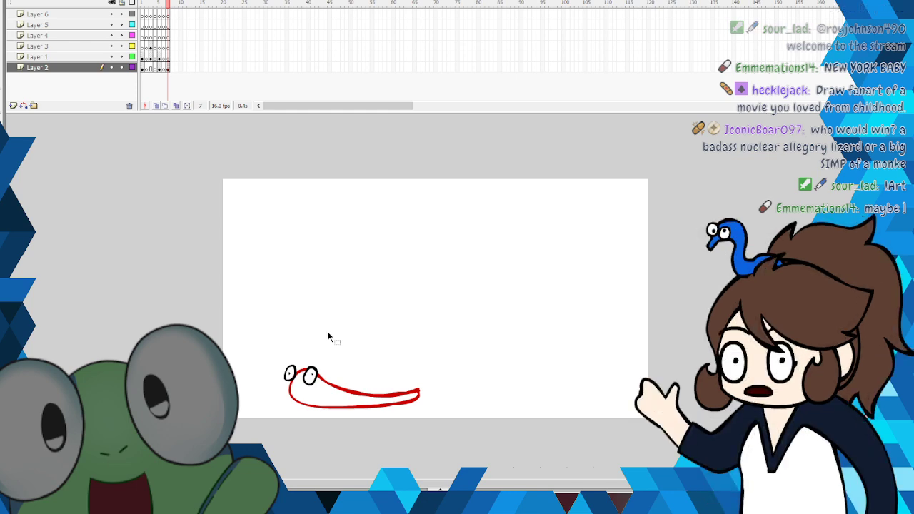
pyautogui.hotkey('ctrl', 'z')
pyautogui.hotkey('ctrl', 'z')
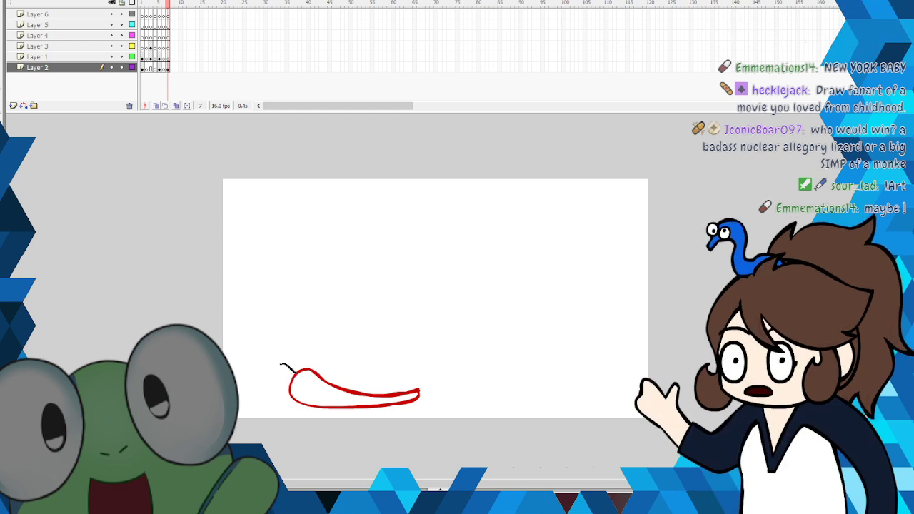
# Step: Draw two round black eyes with pupils over the red shape's rounded head and cut out the red line inside the near eye
pyautogui.moveTo(283, 384)
pyautogui.mouseDown()
pyautogui.moveTo(315, 382)
pyautogui.moveTo(318, 372)
pyautogui.moveTo(295, 365)
pyautogui.mouseUp()
pyautogui.rightClick(307, 370)
pyautogui.click(332, 199)
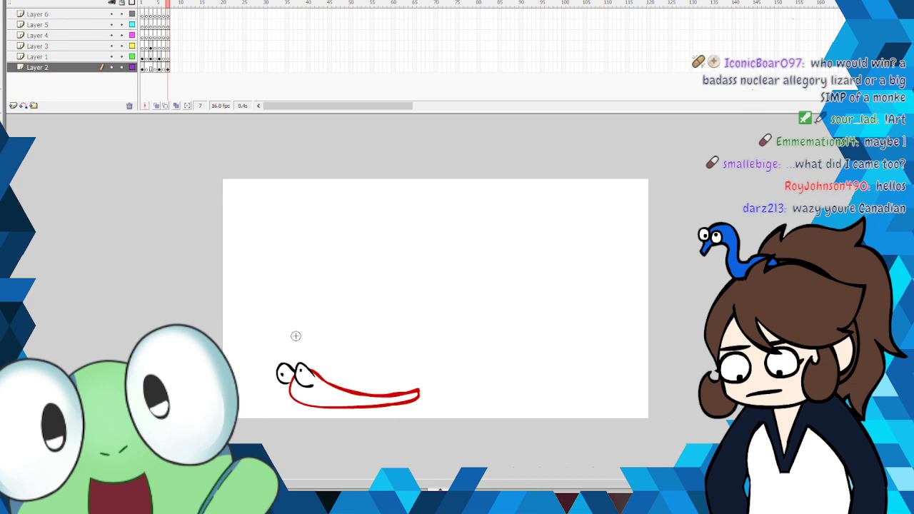
# Step: Draw two black forearms reaching forward and a black outline around the tapered end, cutting out the red strokes it replaces
pyautogui.moveTo(320, 399)
pyautogui.mouseDown()
pyautogui.moveTo(280, 404)
pyautogui.moveTo(282, 415)
pyautogui.moveTo(336, 404)
pyautogui.moveTo(260, 397)
pyautogui.moveTo(287, 404)
pyautogui.mouseUp()
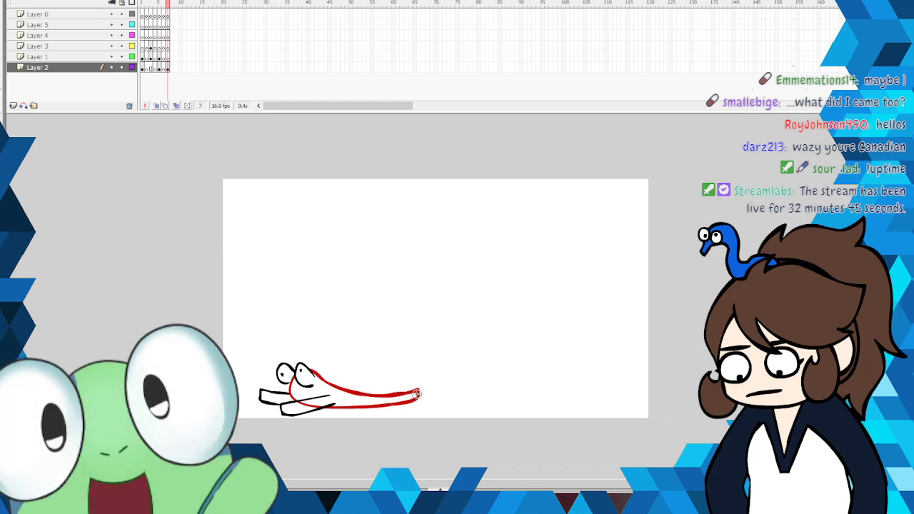
pyautogui.moveTo(385, 395); pyautogui.dragTo(434, 384)
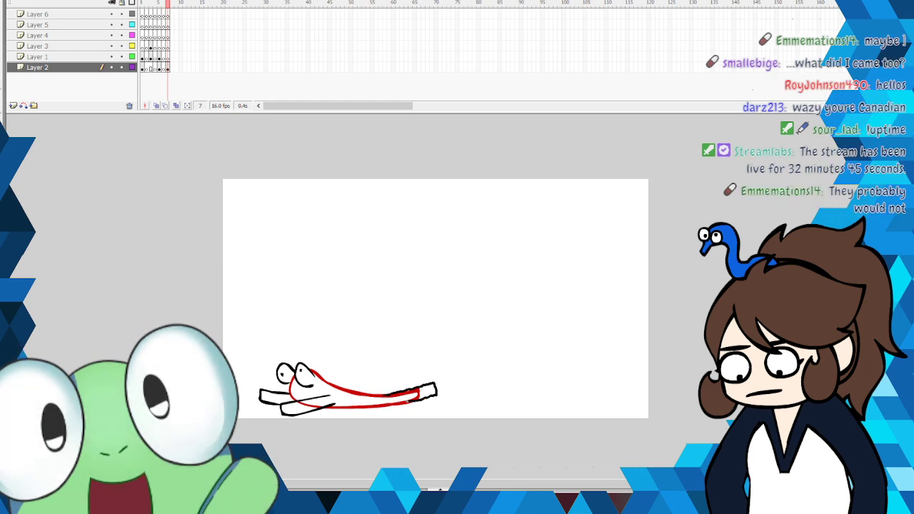
pyautogui.moveTo(380, 406); pyautogui.dragTo(374, 407)
pyautogui.rightClick(414, 393)
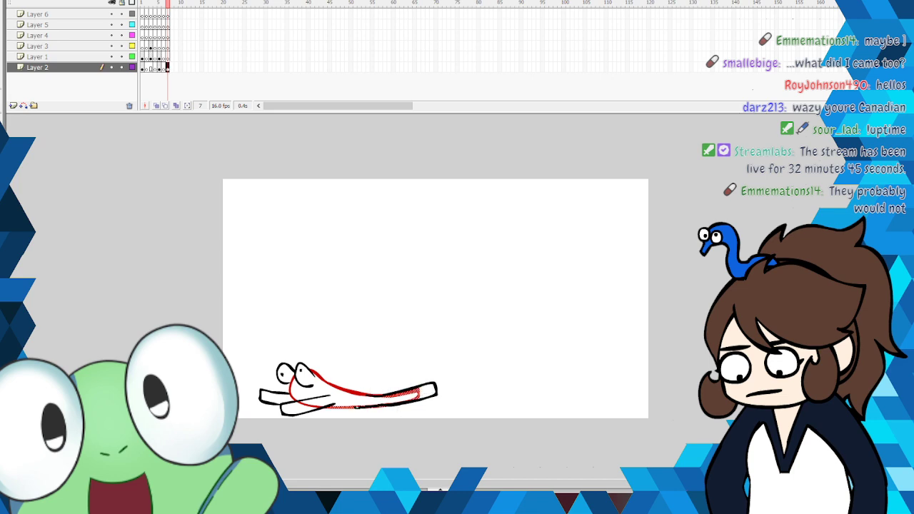
pyautogui.rightClick(418, 398)
pyautogui.click(446, 223)
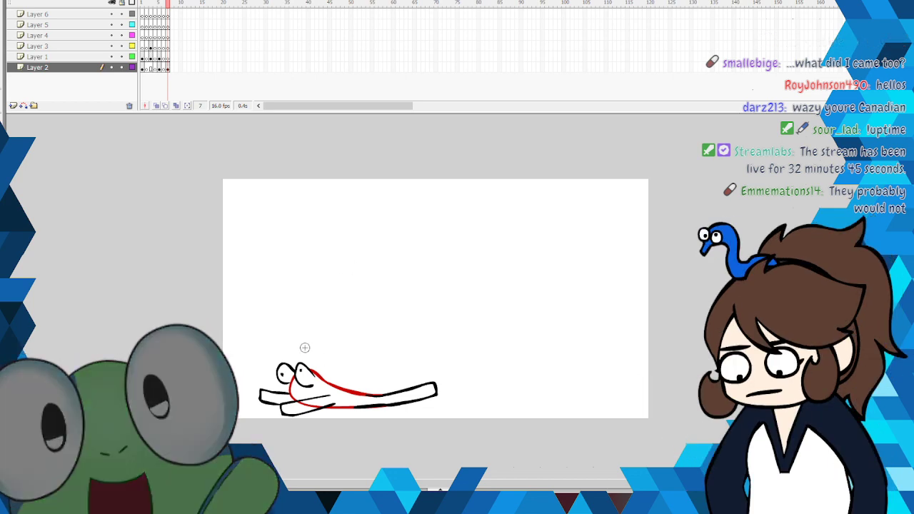
# Step: Draw a giant leg stepping on the frog's back, with a rounded foot, pointed claws and sides rising toward the canvas top
pyautogui.moveTo(403, 386)
pyautogui.mouseDown()
pyautogui.moveTo(428, 378)
pyautogui.moveTo(455, 233)
pyautogui.mouseUp()
pyautogui.moveTo(308, 347)
pyautogui.mouseDown()
pyautogui.moveTo(359, 321)
pyautogui.moveTo(376, 275)
pyautogui.moveTo(389, 178)
pyautogui.moveTo(374, 312)
pyautogui.mouseUp()
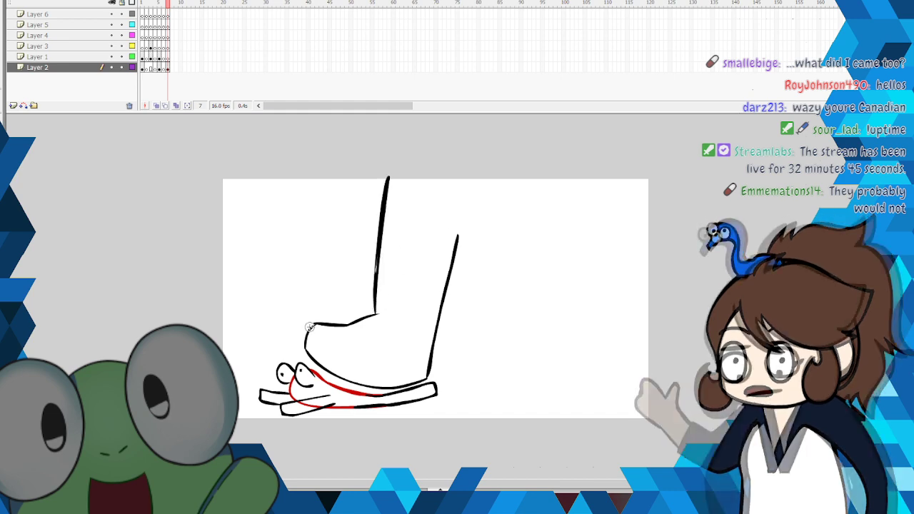
pyautogui.moveTo(305, 350); pyautogui.dragTo(296, 316)
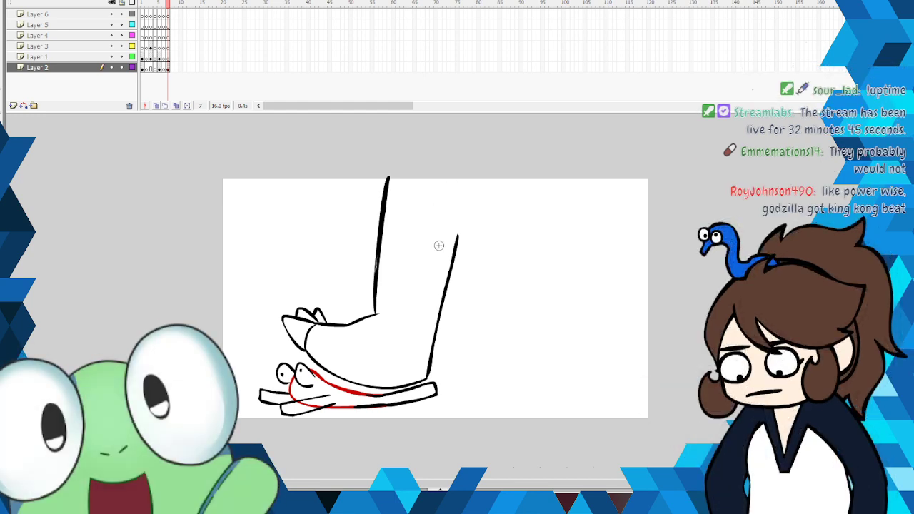
pyautogui.moveTo(458, 237); pyautogui.dragTo(464, 212)
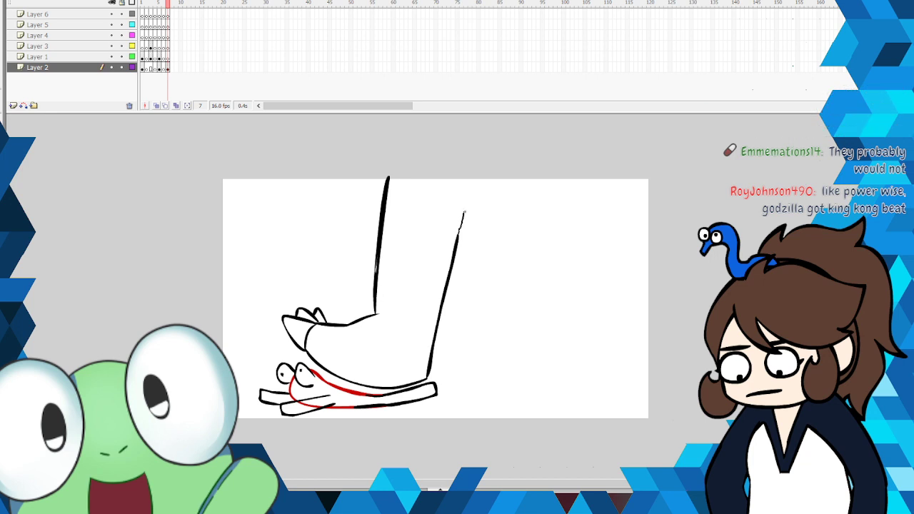
# Step: Try to sweep a long tail from behind the giant leg with a hind leg below it, and undo the strokes
pyautogui.moveTo(550, 151); pyautogui.dragTo(713, 307)
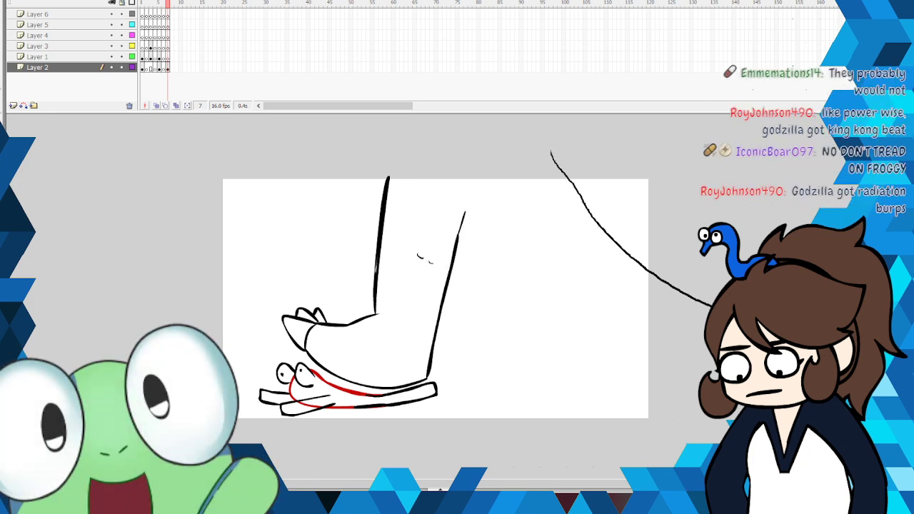
pyautogui.moveTo(704, 395)
pyautogui.mouseDown()
pyautogui.moveTo(641, 385)
pyautogui.moveTo(502, 290)
pyautogui.moveTo(459, 191)
pyautogui.mouseUp()
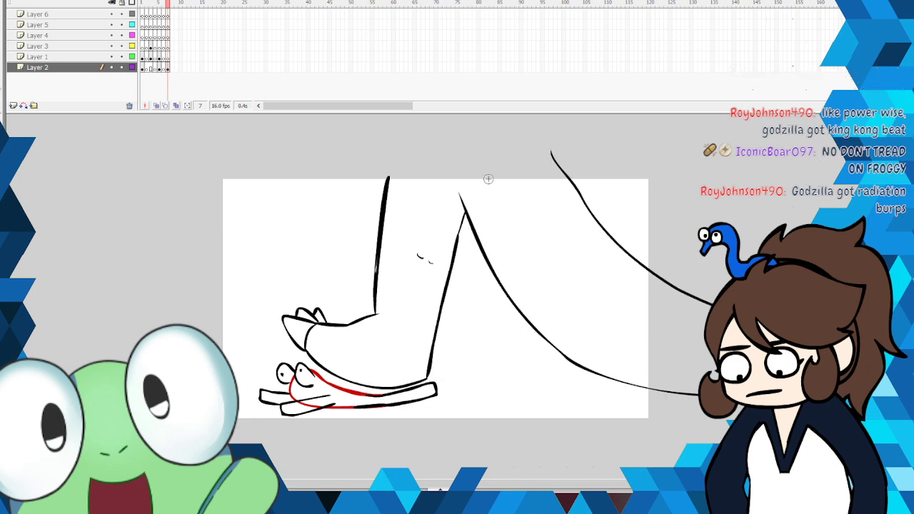
pyautogui.moveTo(510, 299)
pyautogui.mouseDown()
pyautogui.moveTo(509, 352)
pyautogui.moveTo(508, 329)
pyautogui.moveTo(507, 338)
pyautogui.moveTo(469, 317)
pyautogui.mouseUp()
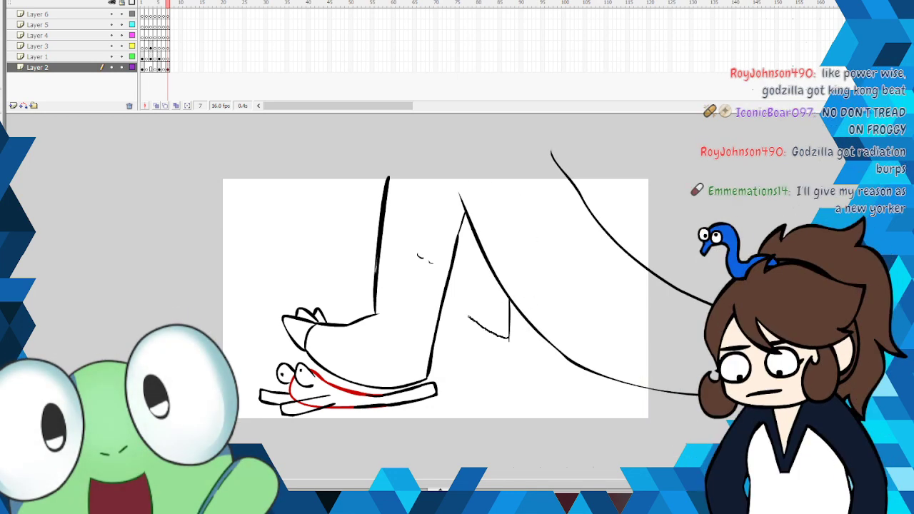
pyautogui.hotkey('ctrl', 'z')
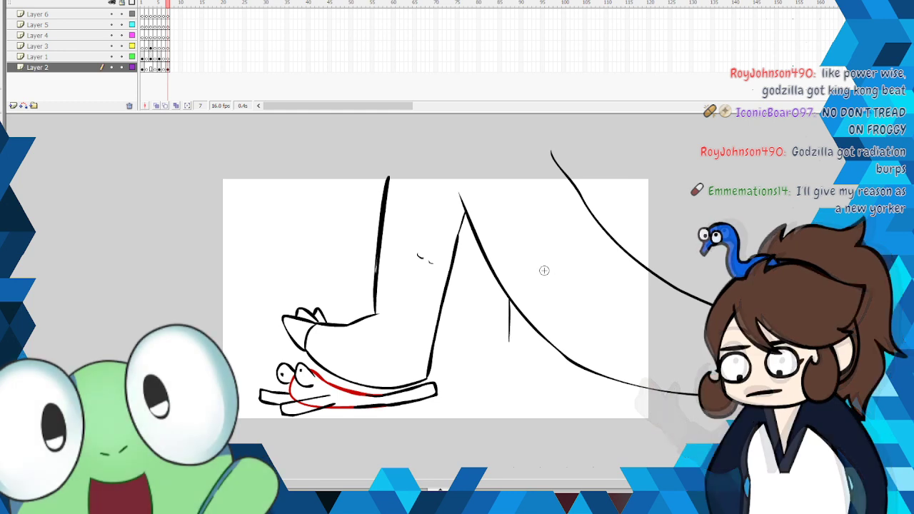
pyautogui.hotkey('ctrl', 'z')
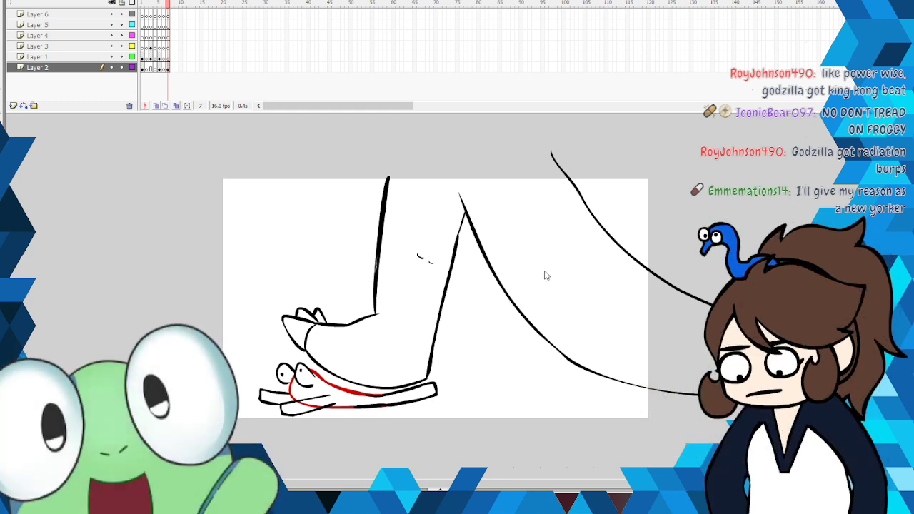
pyautogui.hotkey('ctrl', 'z')
pyautogui.hotkey('ctrl', 'z')
# Step: Redraw the tail wider and add a hind foot with a pointed toe claw beneath it, behind the giant leg
pyautogui.moveTo(489, 234)
pyautogui.mouseDown()
pyautogui.moveTo(553, 312)
pyautogui.moveTo(638, 376)
pyautogui.moveTo(683, 317)
pyautogui.moveTo(615, 150)
pyautogui.mouseUp()
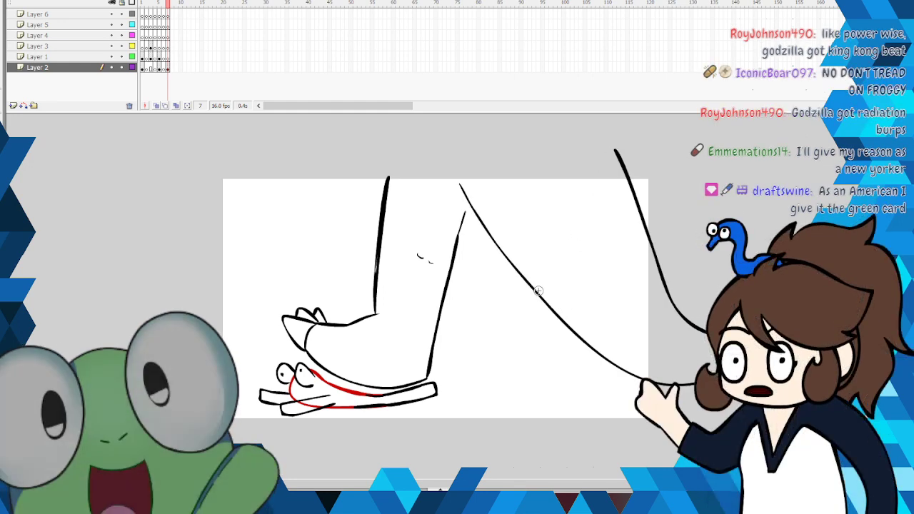
pyautogui.moveTo(527, 286)
pyautogui.mouseDown()
pyautogui.moveTo(534, 369)
pyautogui.moveTo(507, 359)
pyautogui.moveTo(474, 373)
pyautogui.mouseUp()
pyautogui.moveTo(511, 400)
pyautogui.mouseDown()
pyautogui.moveTo(582, 377)
pyautogui.moveTo(526, 400)
pyautogui.moveTo(601, 386)
pyautogui.moveTo(606, 362)
pyautogui.mouseUp()
pyautogui.moveTo(477, 372)
pyautogui.mouseDown()
pyautogui.moveTo(456, 387)
pyautogui.moveTo(491, 398)
pyautogui.mouseUp()
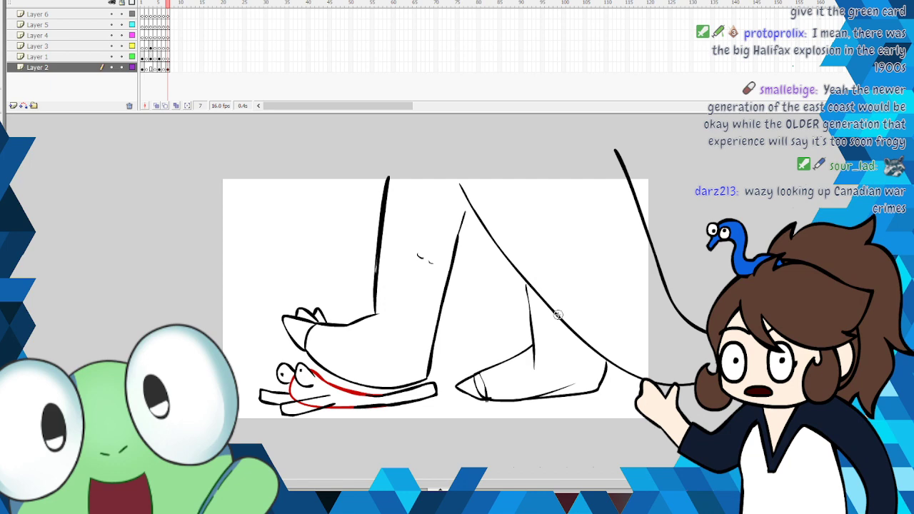
# Step: Cut the red stroke crossing the frog's forearm, and cut the whole sketch from frame 7 of Layer 2
pyautogui.rightClick(308, 405)
pyautogui.click(357, 239)
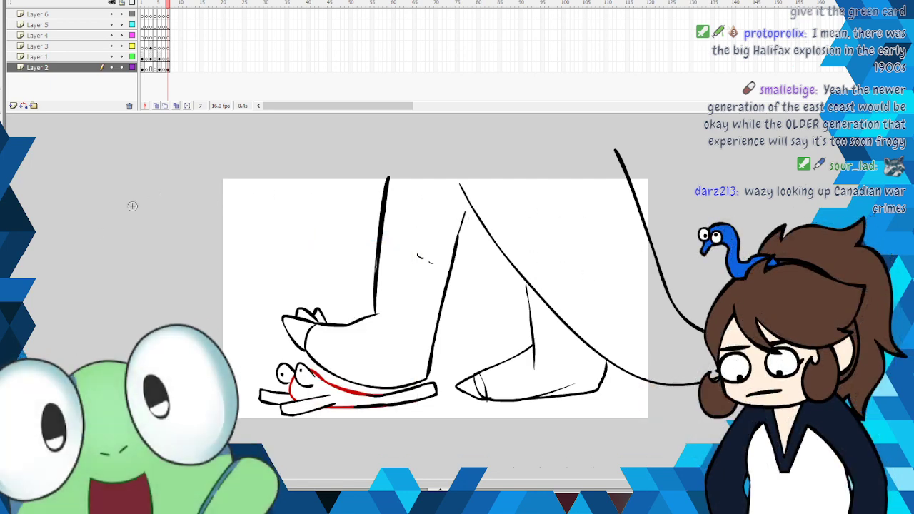
pyautogui.click(169, 69)
pyautogui.rightClick(314, 327)
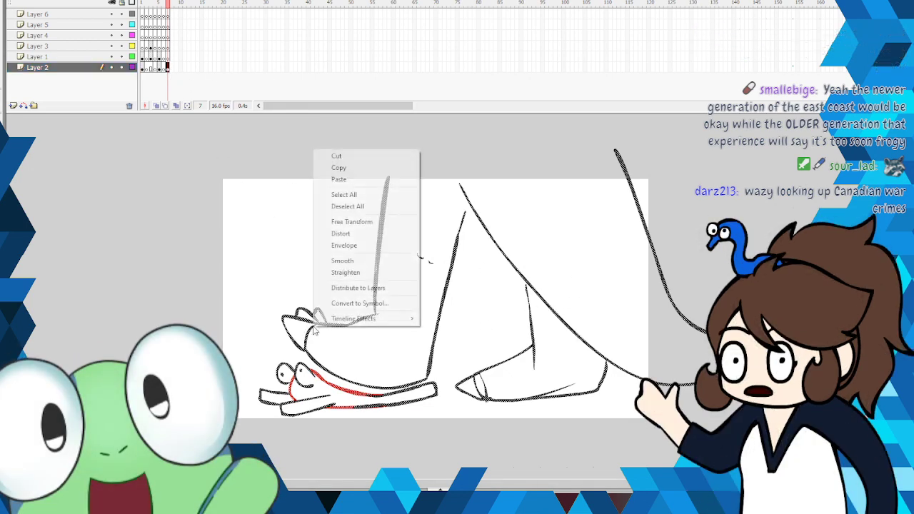
pyautogui.click(336, 156)
# Step: Sketch a smaller frog lying flat at the canvas's lower-left edge, with a round head, two bulging eyes, short arms and a long body
pyautogui.moveTo(304, 393)
pyautogui.mouseDown()
pyautogui.moveTo(274, 389)
pyautogui.moveTo(396, 408)
pyautogui.mouseUp()
pyautogui.moveTo(395, 406)
pyautogui.mouseDown()
pyautogui.moveTo(396, 414)
pyautogui.moveTo(310, 416)
pyautogui.moveTo(364, 416)
pyautogui.mouseUp()
pyautogui.moveTo(267, 425); pyautogui.dragTo(293, 414)
pyautogui.moveTo(270, 406)
pyautogui.mouseDown()
pyautogui.moveTo(257, 402)
pyautogui.moveTo(263, 412)
pyautogui.mouseUp()
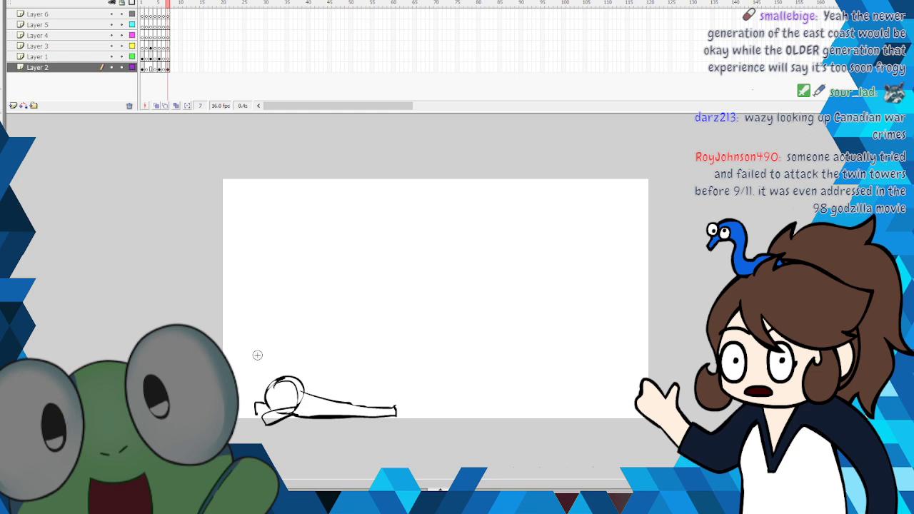
pyautogui.moveTo(268, 378); pyautogui.dragTo(294, 380)
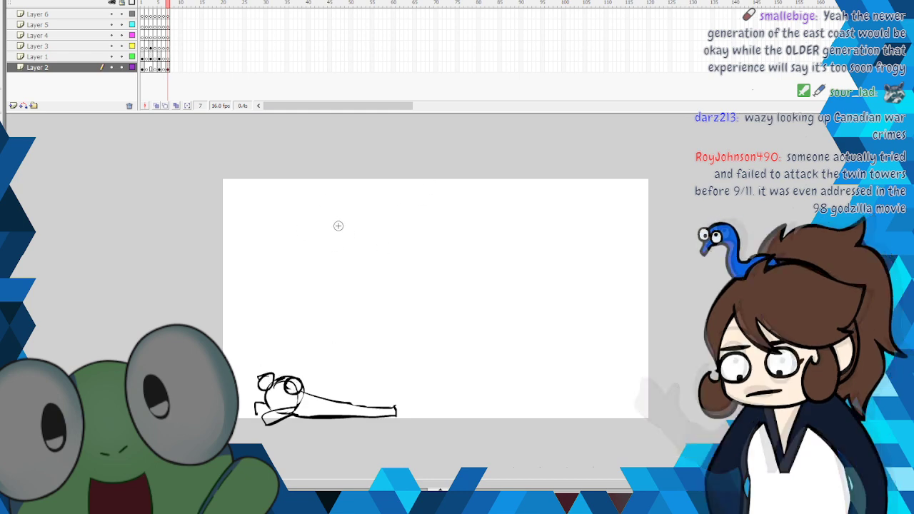
# Step: Sketch a giant creature's front leg stepping on the frog's back, with its belly line rising above the canvas
pyautogui.scroll(2, 487, 311)
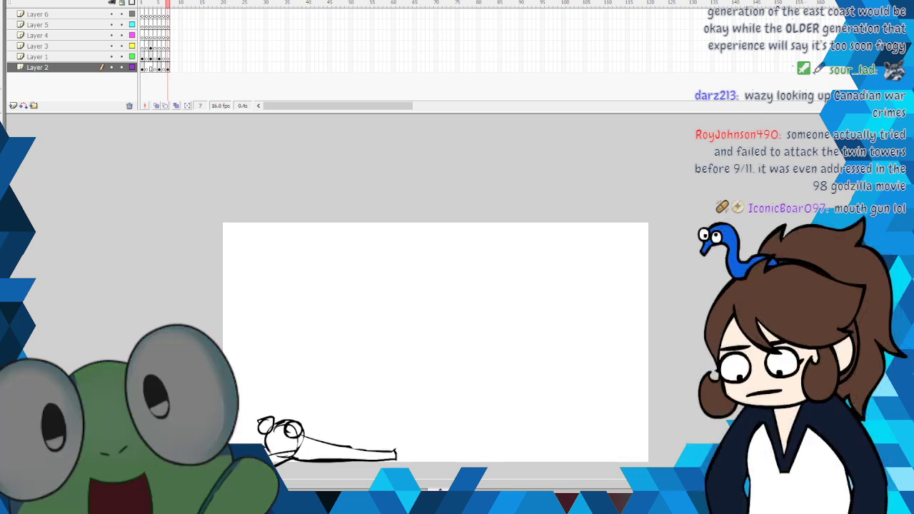
pyautogui.moveTo(309, 419); pyautogui.dragTo(327, 379)
pyautogui.moveTo(303, 423)
pyautogui.mouseDown()
pyautogui.moveTo(365, 445)
pyautogui.moveTo(397, 442)
pyautogui.mouseUp()
pyautogui.moveTo(395, 438); pyautogui.dragTo(411, 378)
pyautogui.moveTo(378, 438); pyautogui.dragTo(416, 360)
pyautogui.moveTo(392, 412); pyautogui.dragTo(418, 353)
pyautogui.moveTo(314, 414); pyautogui.dragTo(360, 311)
pyautogui.moveTo(364, 160); pyautogui.dragTo(359, 306)
# Step: Sketch the giant's underside, a thick tail curving up past the canvas edge, and the lower part of its back
pyautogui.moveTo(428, 354); pyautogui.dragTo(460, 366)
pyautogui.moveTo(435, 366)
pyautogui.mouseDown()
pyautogui.moveTo(562, 414)
pyautogui.moveTo(527, 412)
pyautogui.moveTo(685, 365)
pyautogui.moveTo(702, 324)
pyautogui.moveTo(686, 345)
pyautogui.moveTo(624, 356)
pyautogui.moveTo(529, 318)
pyautogui.moveTo(530, 243)
pyautogui.mouseUp()
pyautogui.moveTo(518, 166); pyautogui.dragTo(519, 251)
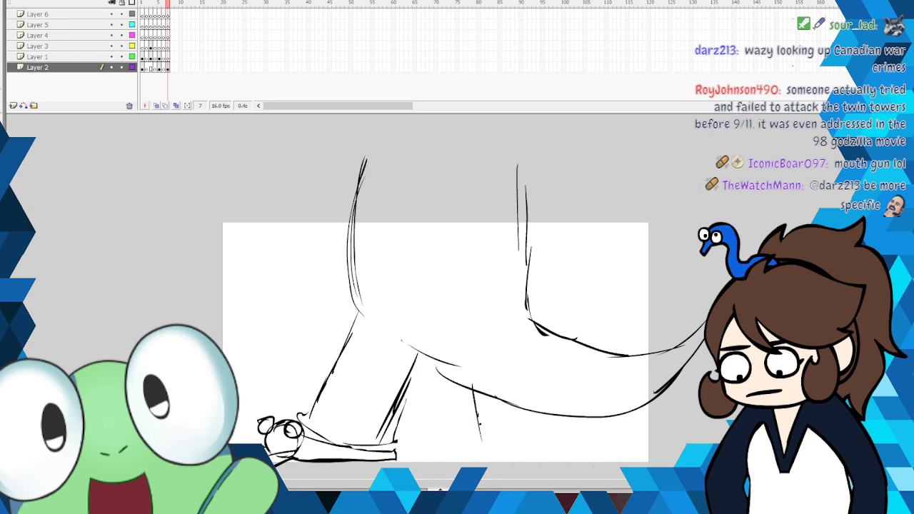
# Step: Sketch the giant's hind leg below the tail, with a flat foot ending in a pointed toe
pyautogui.moveTo(482, 442)
pyautogui.mouseDown()
pyautogui.moveTo(500, 462)
pyautogui.moveTo(519, 449)
pyautogui.mouseUp()
pyautogui.moveTo(528, 412); pyautogui.dragTo(535, 464)
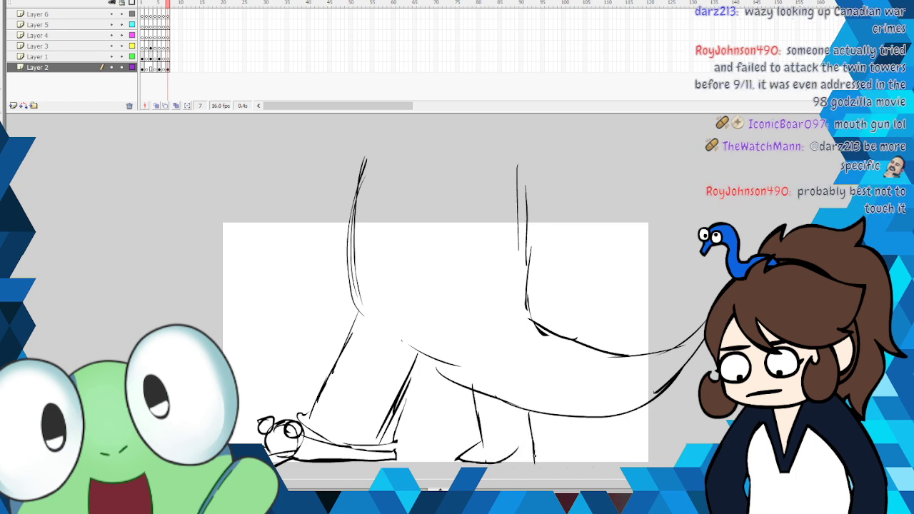
pyautogui.moveTo(481, 444); pyautogui.dragTo(463, 460)
pyautogui.moveTo(466, 387)
pyautogui.mouseDown()
pyautogui.moveTo(480, 448)
pyautogui.moveTo(471, 431)
pyautogui.mouseUp()
pyautogui.moveTo(451, 366); pyautogui.dragTo(475, 434)
# Step: Darken the front edge of the giant's front leg and draw a rounded arm with pointed claws across its chest
pyautogui.moveTo(358, 311); pyautogui.dragTo(330, 392)
pyautogui.moveTo(339, 359); pyautogui.dragTo(313, 423)
pyautogui.moveTo(333, 378); pyautogui.dragTo(310, 423)
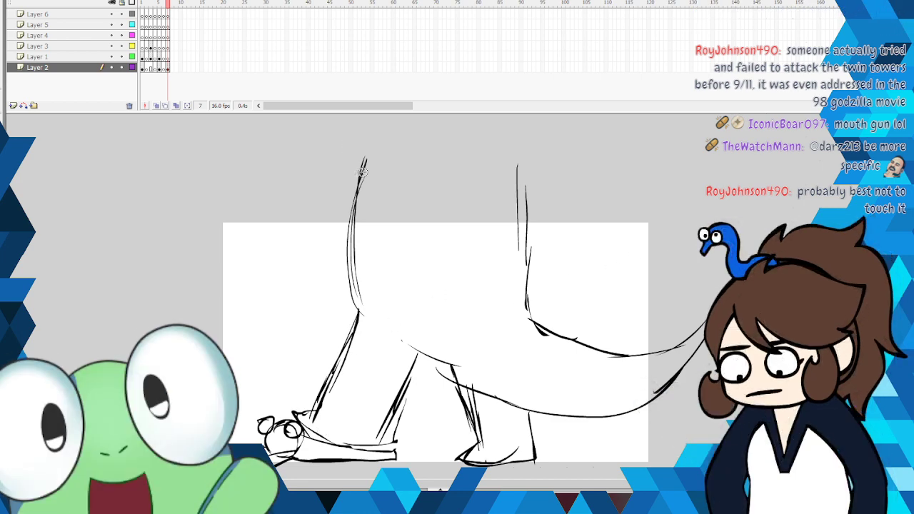
pyautogui.moveTo(318, 202)
pyautogui.mouseDown()
pyautogui.moveTo(386, 235)
pyautogui.moveTo(429, 192)
pyautogui.mouseUp()
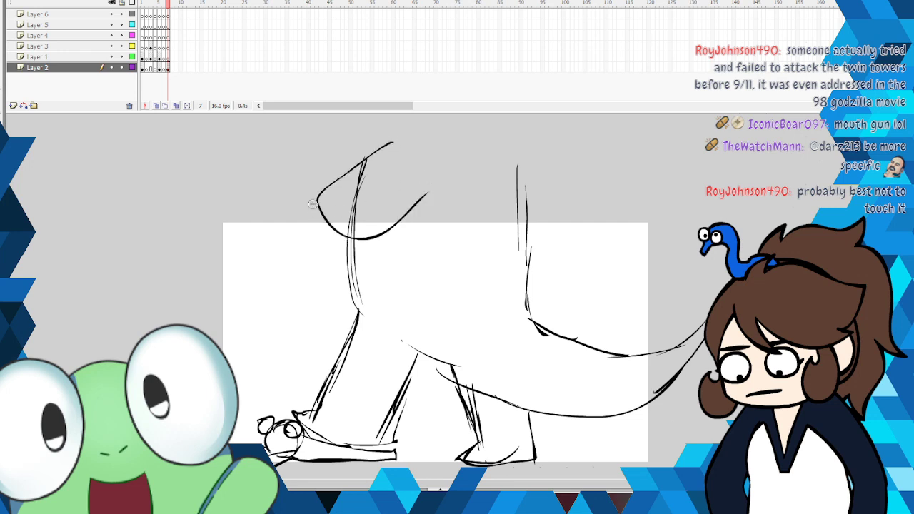
pyautogui.moveTo(317, 203); pyautogui.dragTo(351, 242)
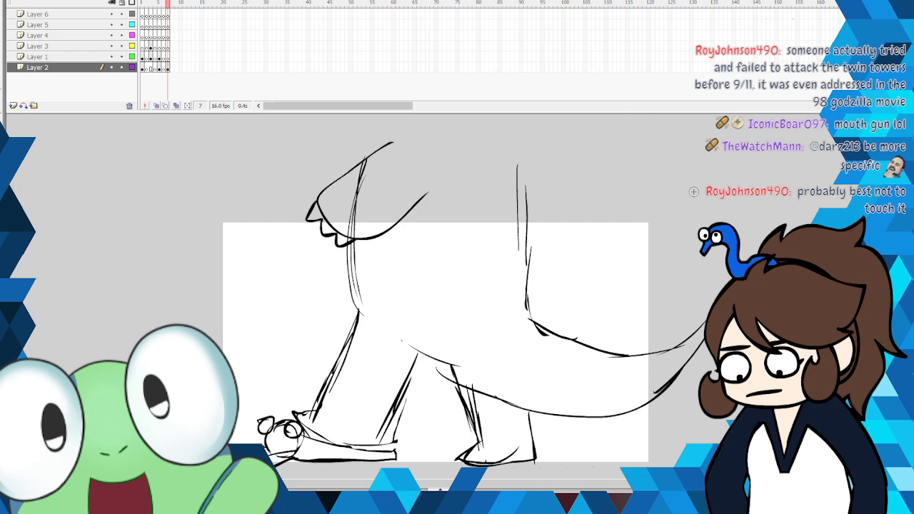
# Step: Extend the giant's back and chest upward and join them with a rounded shoulder line above the canvas
pyautogui.moveTo(518, 151); pyautogui.dragTo(527, 238)
pyautogui.scroll(3, 634, 319)
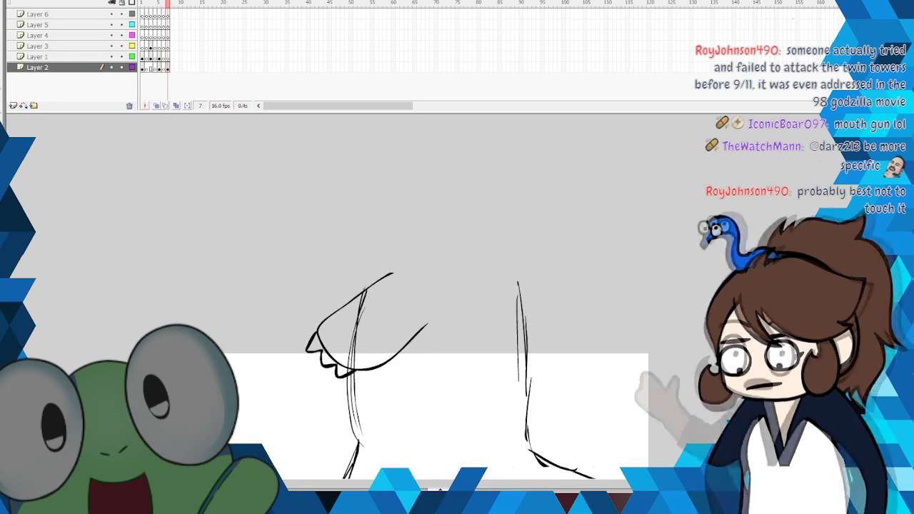
pyautogui.moveTo(521, 315); pyautogui.dragTo(508, 245)
pyautogui.moveTo(521, 276); pyautogui.dragTo(433, 219)
pyautogui.moveTo(448, 224); pyautogui.dragTo(382, 250)
pyautogui.moveTo(367, 289); pyautogui.dragTo(421, 218)
pyautogui.moveTo(487, 230); pyautogui.dragTo(525, 343)
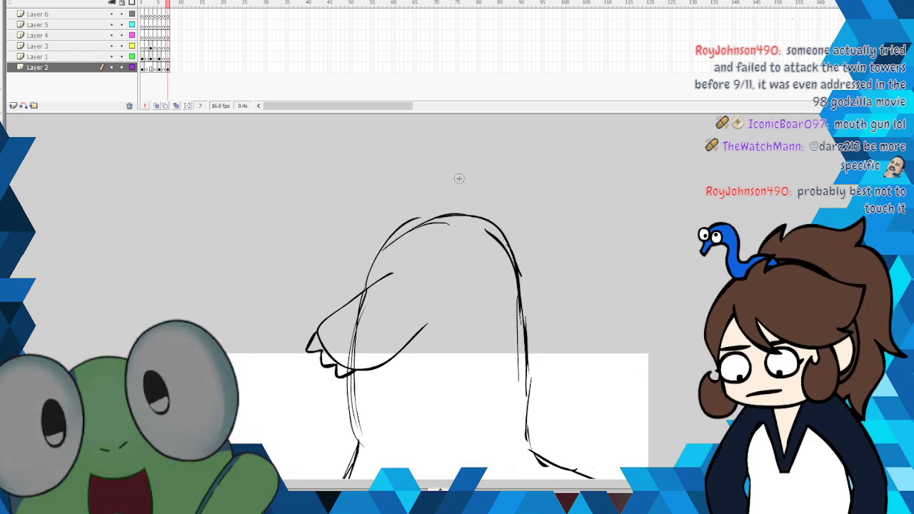
# Step: Draw the giant's head above the shoulders with a long snout, small oval eye, open mouth and lower jaw
pyautogui.moveTo(495, 209)
pyautogui.mouseDown()
pyautogui.moveTo(466, 129)
pyautogui.moveTo(413, 123)
pyautogui.moveTo(280, 173)
pyautogui.moveTo(371, 239)
pyautogui.moveTo(414, 236)
pyautogui.moveTo(499, 205)
pyautogui.mouseUp()
pyautogui.moveTo(397, 145); pyautogui.dragTo(396, 146)
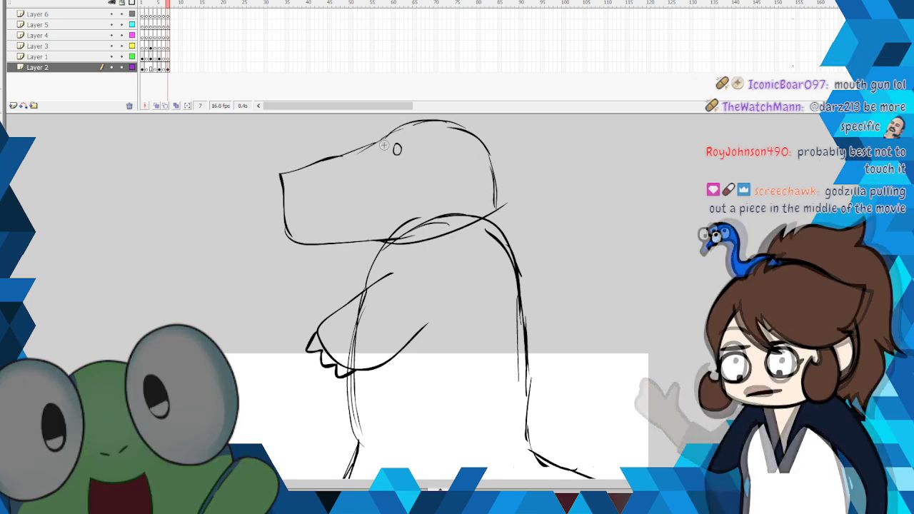
pyautogui.moveTo(283, 170)
pyautogui.mouseDown()
pyautogui.moveTo(293, 213)
pyautogui.moveTo(368, 218)
pyautogui.mouseUp()
pyautogui.moveTo(303, 244); pyautogui.dragTo(482, 232)
pyautogui.moveTo(420, 241); pyautogui.dragTo(473, 209)
pyautogui.moveTo(490, 157); pyautogui.dragTo(494, 224)
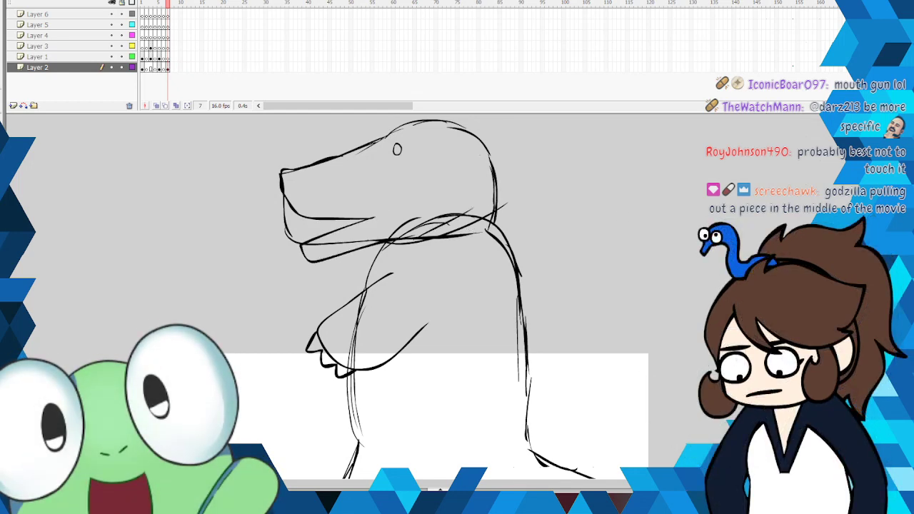
# Step: Sketch a small character's round head with bangs and a swept ponytail, outside the canvas beyond the giant's tail tip
pyautogui.scroll(-5, 435, 314)
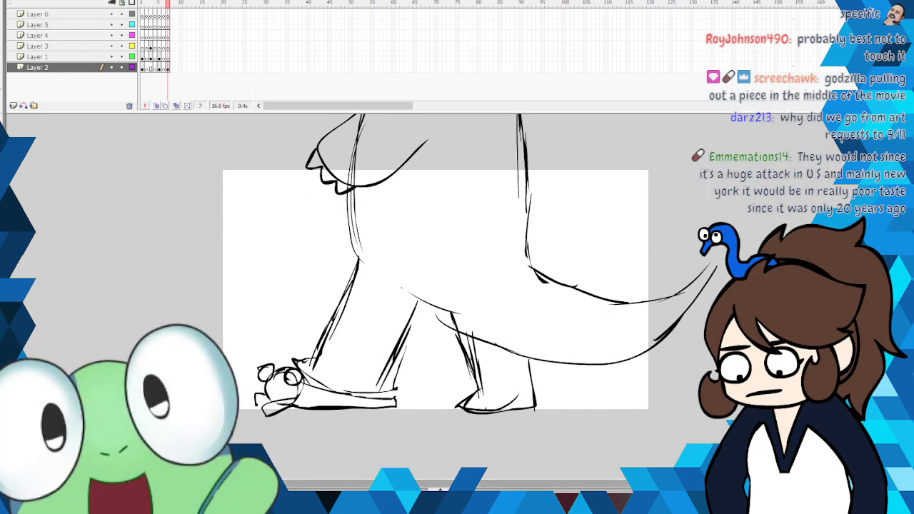
pyautogui.moveTo(528, 484); pyautogui.dragTo(590, 484)
pyautogui.moveTo(571, 341)
pyautogui.mouseDown()
pyautogui.moveTo(608, 337)
pyautogui.moveTo(581, 354)
pyautogui.moveTo(558, 354)
pyautogui.mouseUp()
pyautogui.moveTo(561, 318)
pyautogui.mouseDown()
pyautogui.moveTo(558, 342)
pyautogui.moveTo(560, 317)
pyautogui.moveTo(586, 334)
pyautogui.moveTo(561, 312)
pyautogui.moveTo(595, 336)
pyautogui.mouseUp()
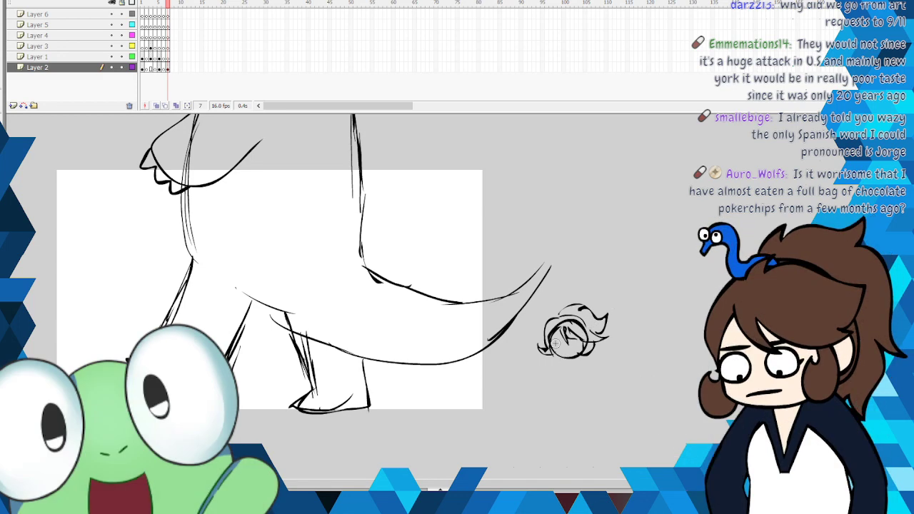
# Step: Add a simple body with legs, feet and arms beneath the small ponytailed character's head
pyautogui.moveTo(550, 353)
pyautogui.mouseDown()
pyautogui.moveTo(546, 410)
pyautogui.moveTo(556, 404)
pyautogui.mouseUp()
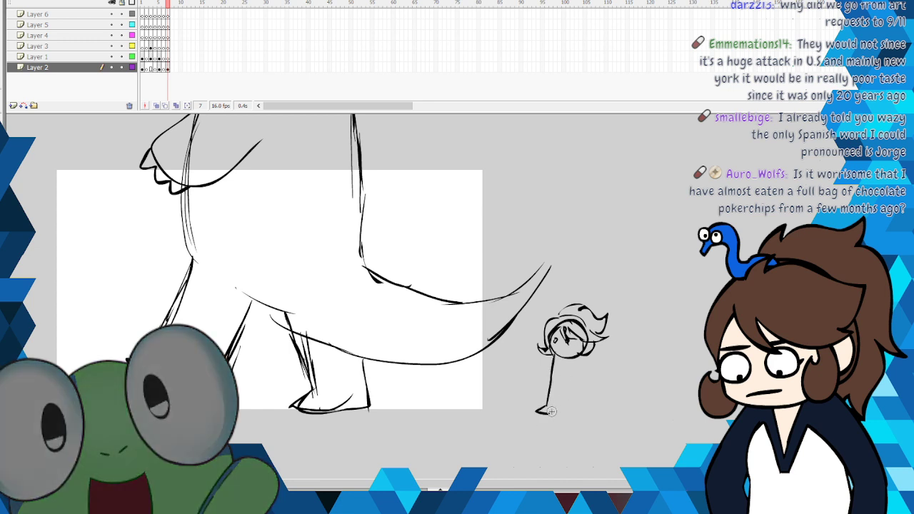
pyautogui.moveTo(574, 355)
pyautogui.mouseDown()
pyautogui.moveTo(577, 415)
pyautogui.moveTo(572, 407)
pyautogui.mouseUp()
pyautogui.moveTo(569, 408); pyautogui.dragTo(557, 393)
pyautogui.moveTo(553, 358); pyautogui.dragTo(581, 378)
pyautogui.moveTo(607, 343); pyautogui.dragTo(587, 368)
pyautogui.moveTo(604, 327)
pyautogui.mouseDown()
pyautogui.moveTo(628, 363)
pyautogui.moveTo(647, 329)
pyautogui.moveTo(609, 320)
pyautogui.moveTo(606, 328)
pyautogui.mouseUp()
pyautogui.moveTo(567, 484); pyautogui.dragTo(394, 484)
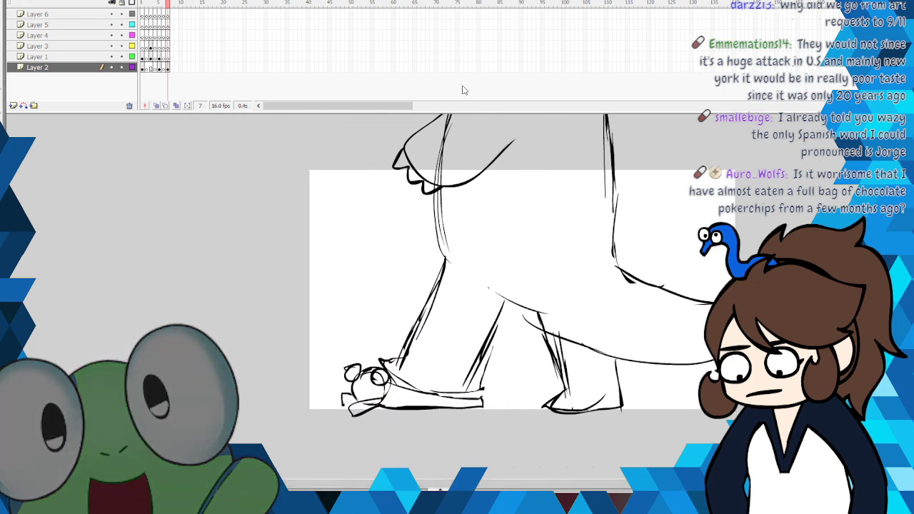
pyautogui.scroll(2, 522, 285)
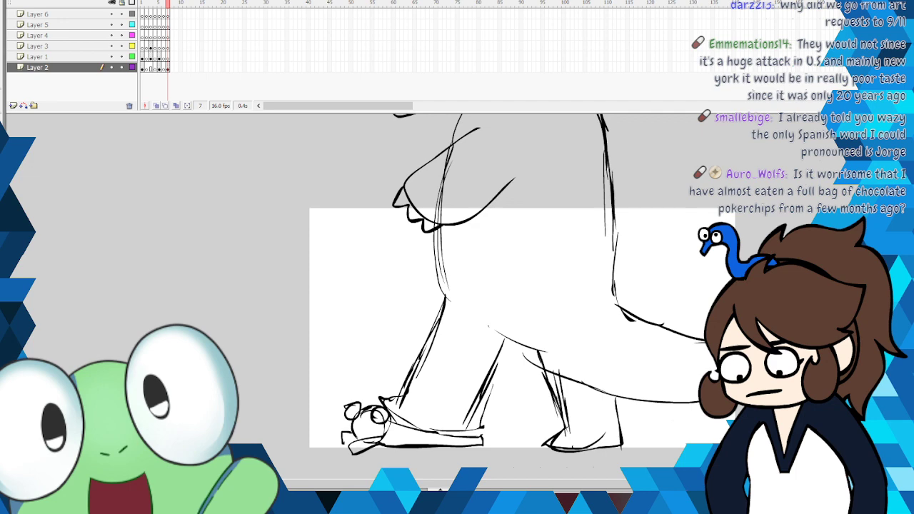
pyautogui.scroll(7, 500, 285)
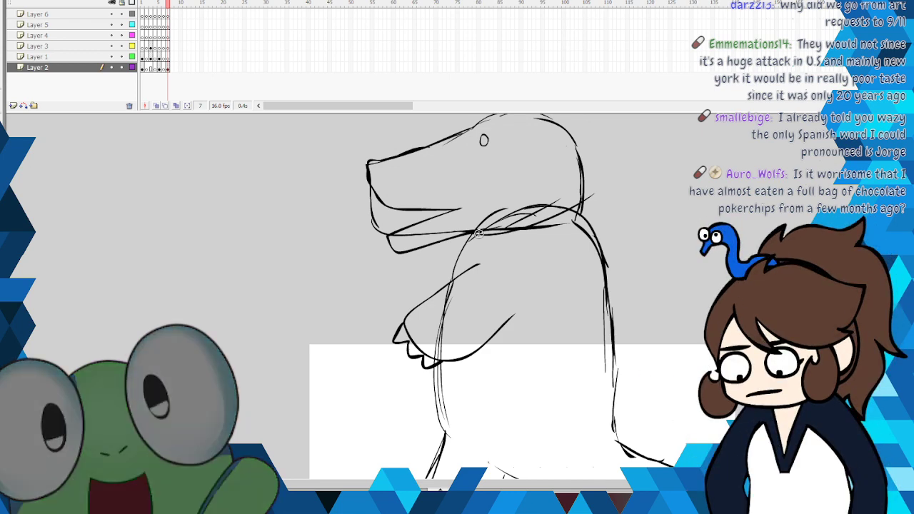
# Step: Show Layer 2's sketch as outlines and make Layer 1 the active drawing layer at frame 7
pyautogui.click(132, 67)
pyautogui.click(136, 57)
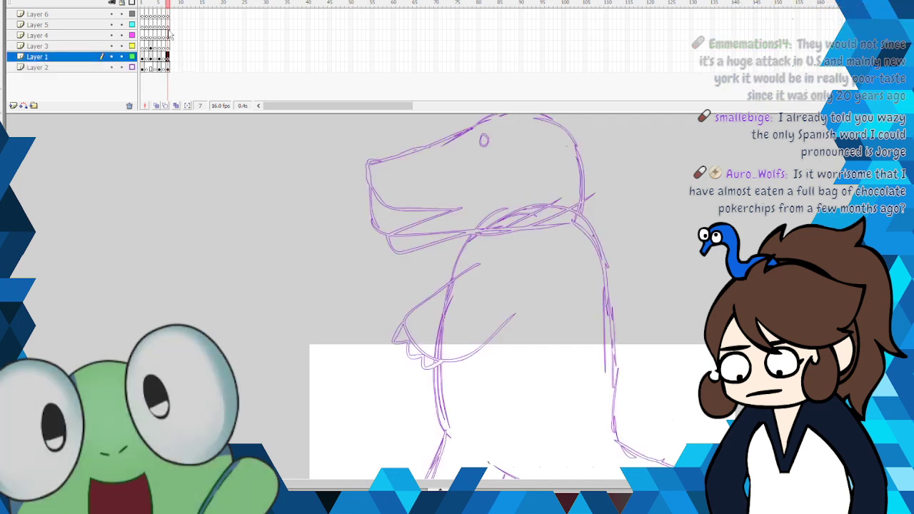
pyautogui.rightClick(19, 25)
pyautogui.press('Escape')
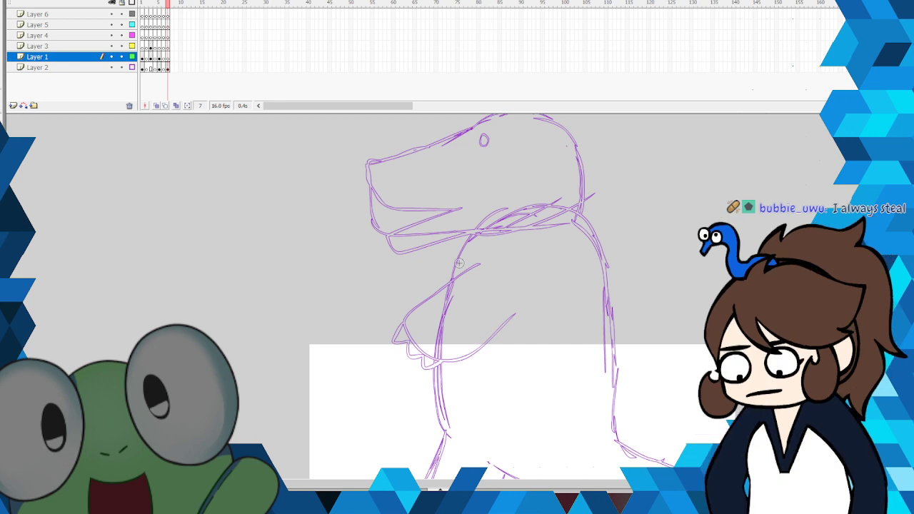
pyautogui.scroll(-5, 440, 215)
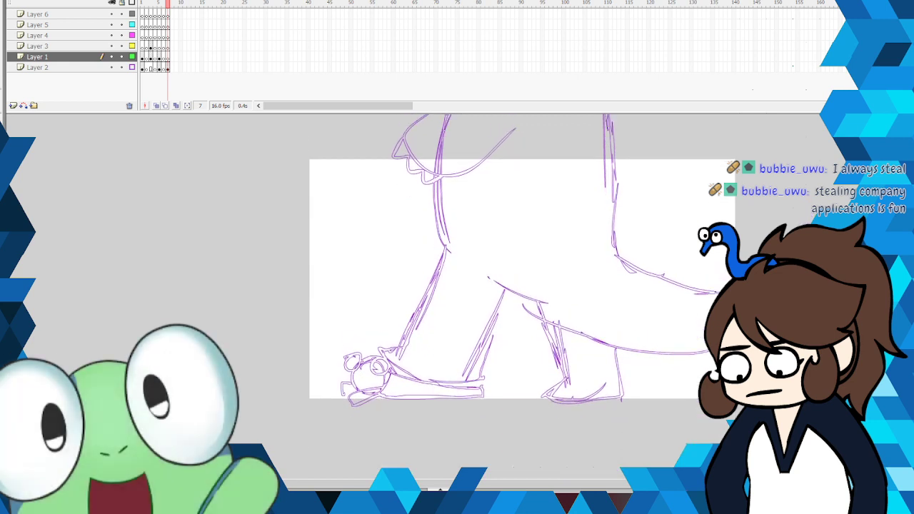
# Step: Ink the giant's front leg and foot and the frog's round head in black over the sketch
pyautogui.moveTo(445, 270); pyautogui.dragTo(404, 367)
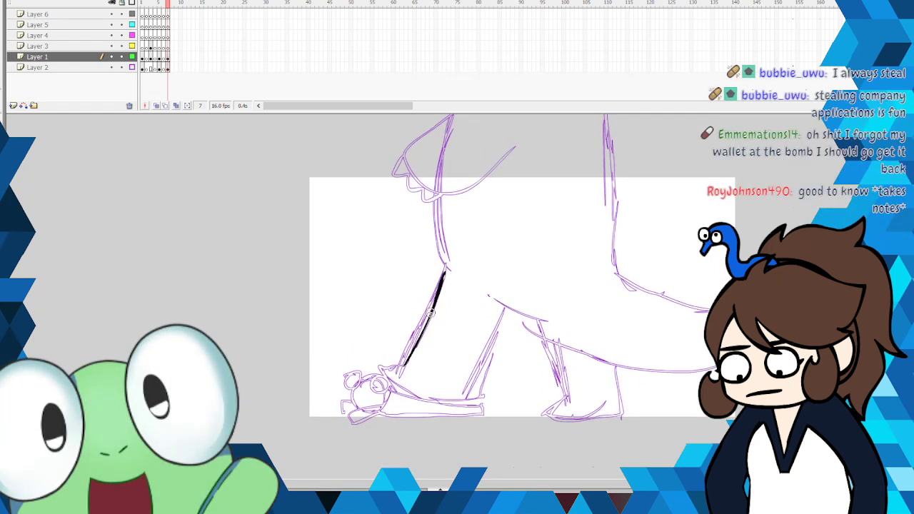
pyautogui.moveTo(434, 301); pyautogui.dragTo(412, 354)
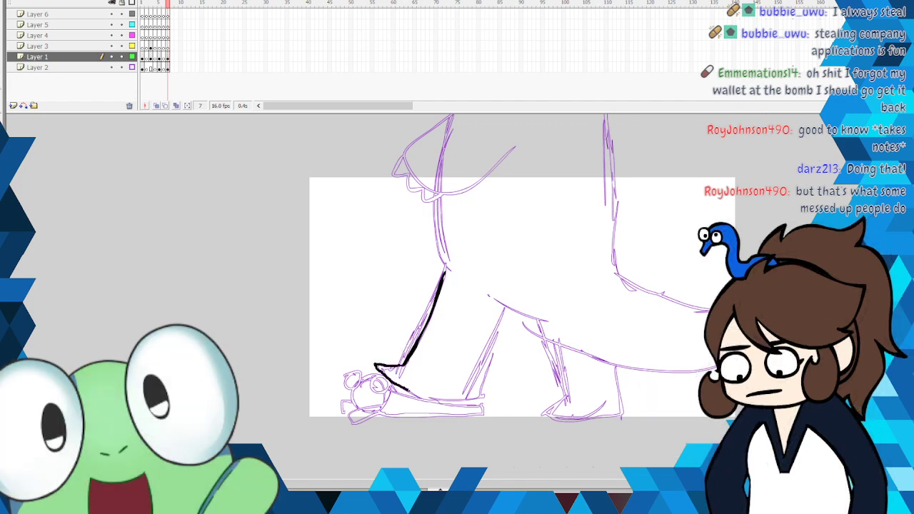
pyautogui.moveTo(406, 387)
pyautogui.mouseDown()
pyautogui.moveTo(453, 404)
pyautogui.moveTo(504, 309)
pyautogui.mouseUp()
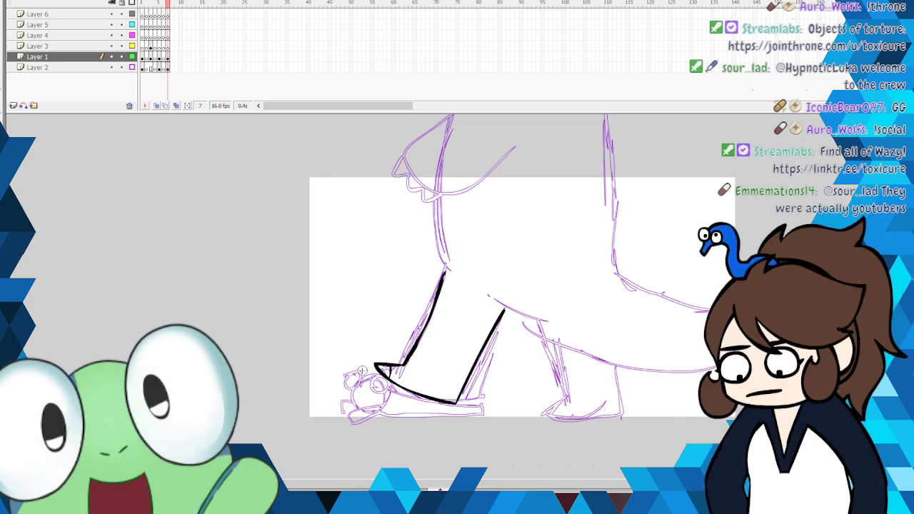
pyautogui.moveTo(390, 405); pyautogui.dragTo(375, 375)
# Step: Change the drawing colour to red and draw the frog's two round eyes with small pupils over its head
pyautogui.click(3, 156)
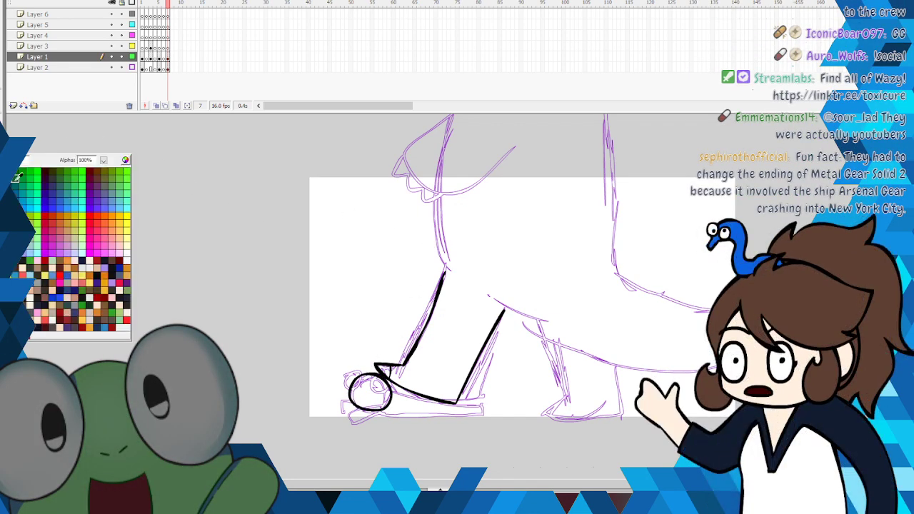
pyautogui.click(49, 213)
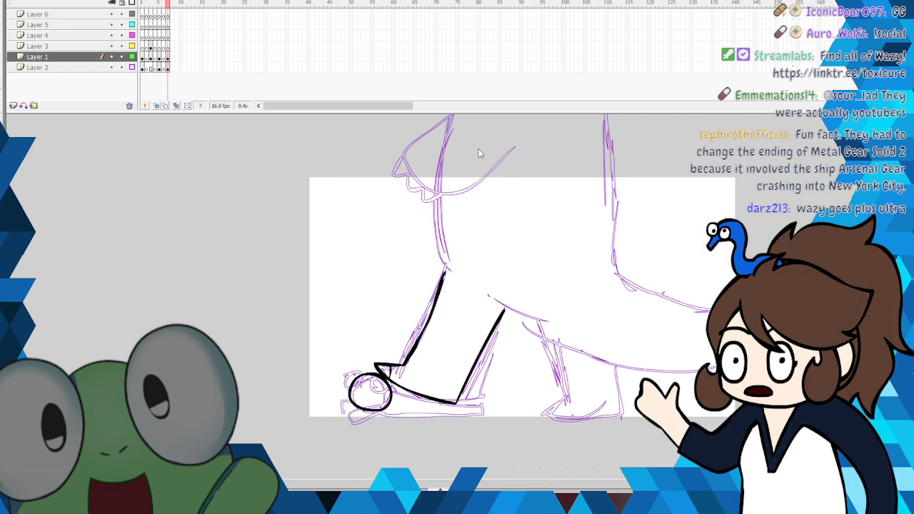
pyautogui.moveTo(535, 485); pyautogui.dragTo(707, 486)
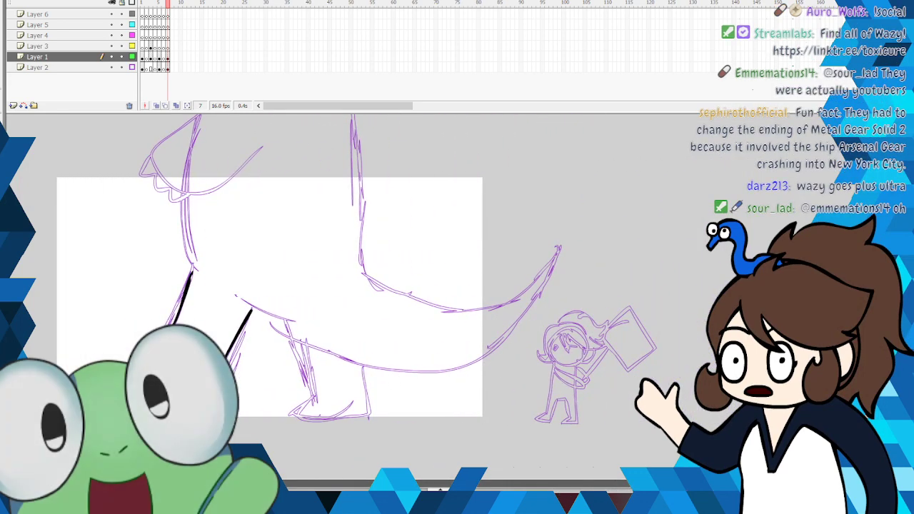
pyautogui.moveTo(707, 486); pyautogui.dragTo(556, 471)
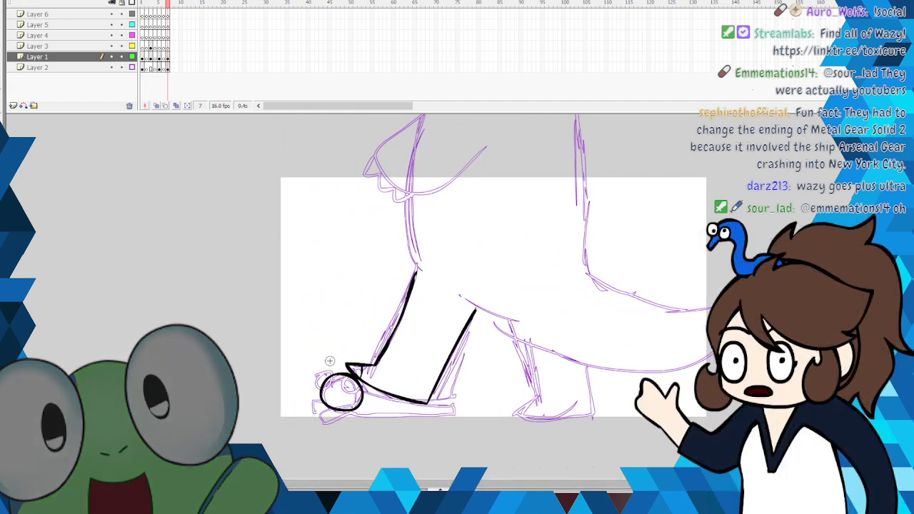
pyautogui.moveTo(309, 372)
pyautogui.mouseDown()
pyautogui.moveTo(330, 389)
pyautogui.moveTo(333, 373)
pyautogui.mouseUp()
pyautogui.rightClick(328, 203)
pyautogui.click(349, 208)
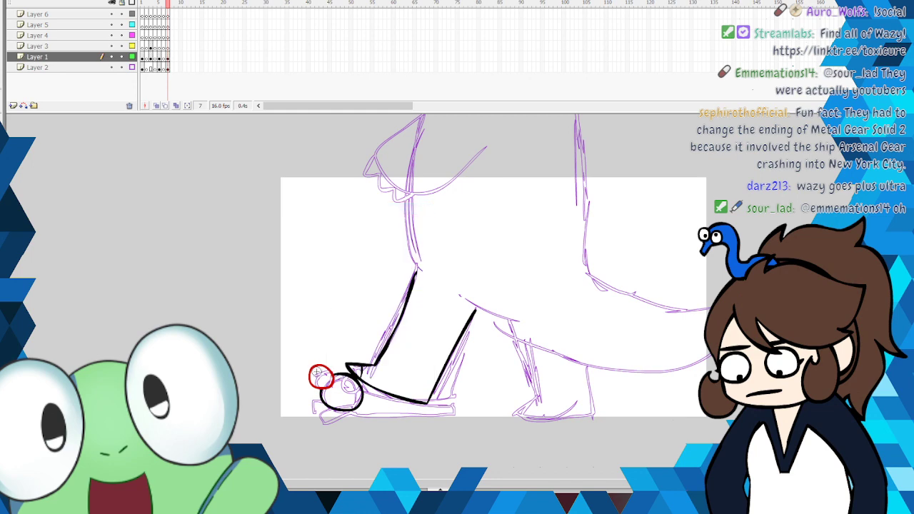
pyautogui.moveTo(355, 373)
pyautogui.mouseDown()
pyautogui.moveTo(337, 387)
pyautogui.moveTo(355, 372)
pyautogui.mouseUp()
pyautogui.rightClick(350, 378)
pyautogui.click(389, 207)
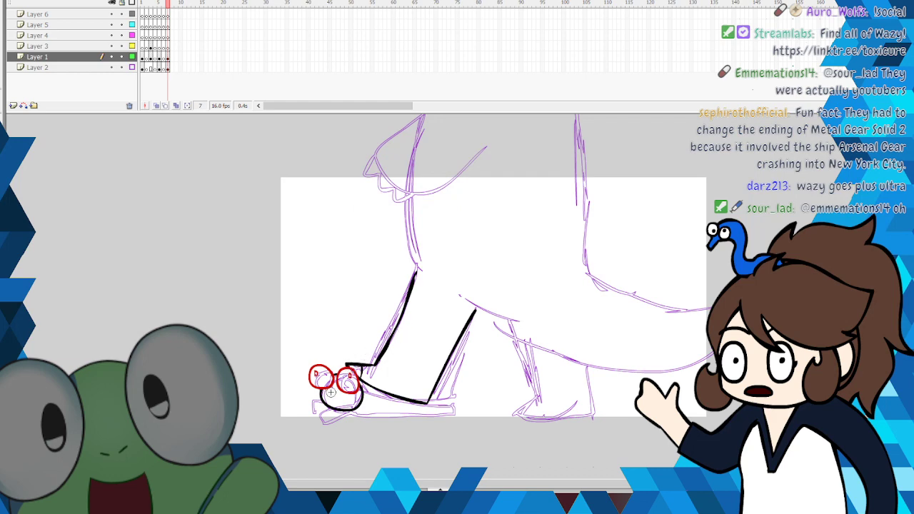
# Step: Draw the frog's open mouth, two arms and flattened body in red beneath the giant's foot
pyautogui.moveTo(333, 390)
pyautogui.mouseDown()
pyautogui.moveTo(358, 406)
pyautogui.moveTo(325, 412)
pyautogui.moveTo(332, 422)
pyautogui.moveTo(365, 415)
pyautogui.mouseUp()
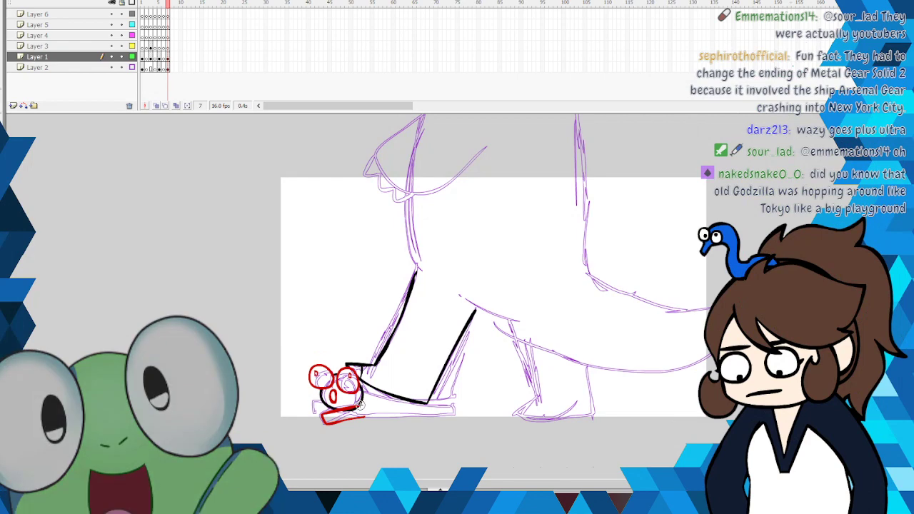
pyautogui.rightClick(357, 408)
pyautogui.click(403, 242)
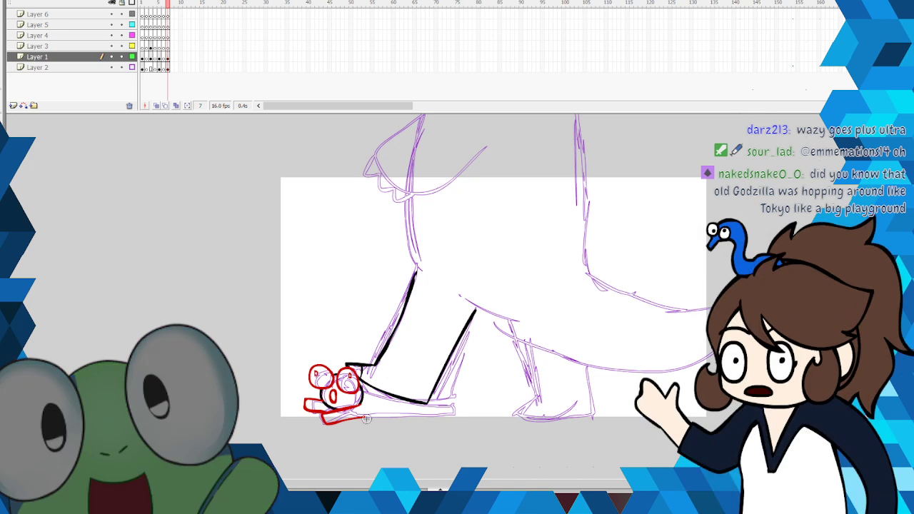
pyautogui.moveTo(422, 419)
pyautogui.mouseDown()
pyautogui.moveTo(456, 417)
pyautogui.moveTo(459, 405)
pyautogui.moveTo(386, 393)
pyautogui.mouseUp()
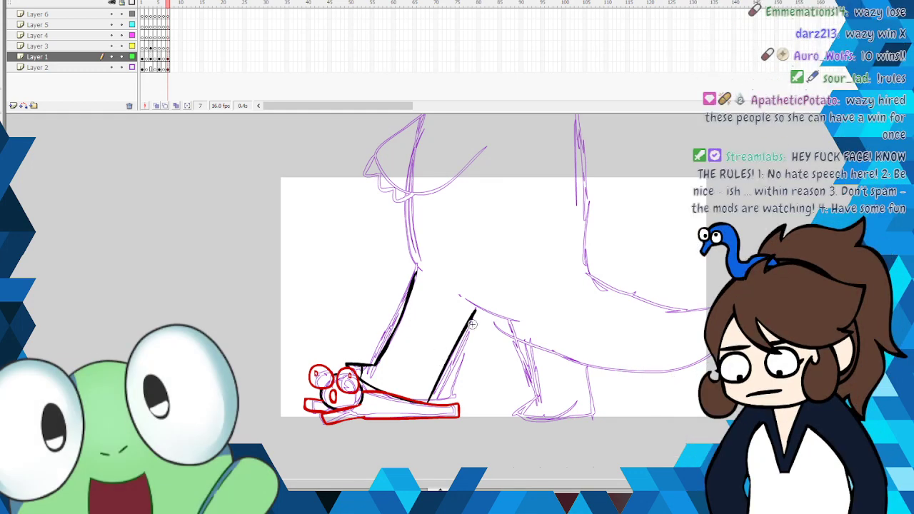
# Step: Trace the giant's belly and tail underside in red, and add the hind leg with a clawed foot
pyautogui.moveTo(456, 289)
pyautogui.mouseDown()
pyautogui.moveTo(527, 334)
pyautogui.moveTo(616, 359)
pyautogui.moveTo(703, 349)
pyautogui.mouseUp()
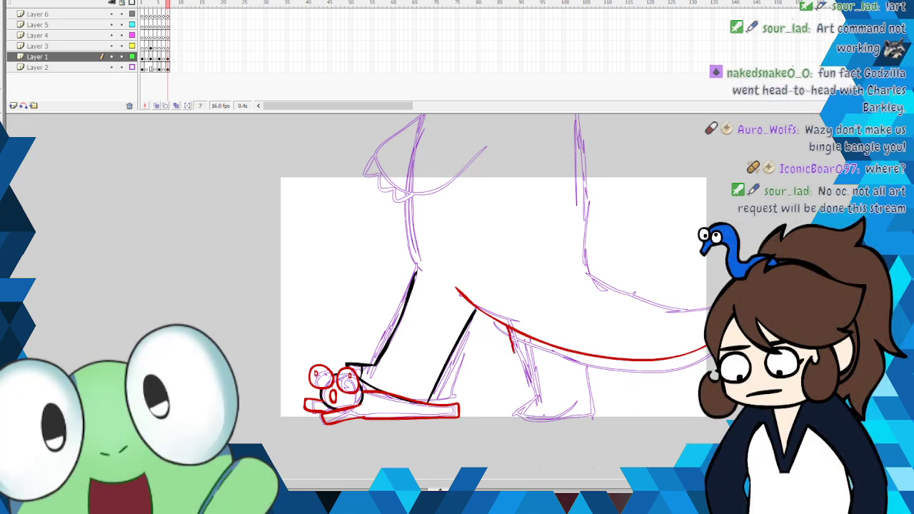
pyautogui.moveTo(511, 347); pyautogui.dragTo(518, 374)
pyautogui.moveTo(506, 324); pyautogui.dragTo(522, 394)
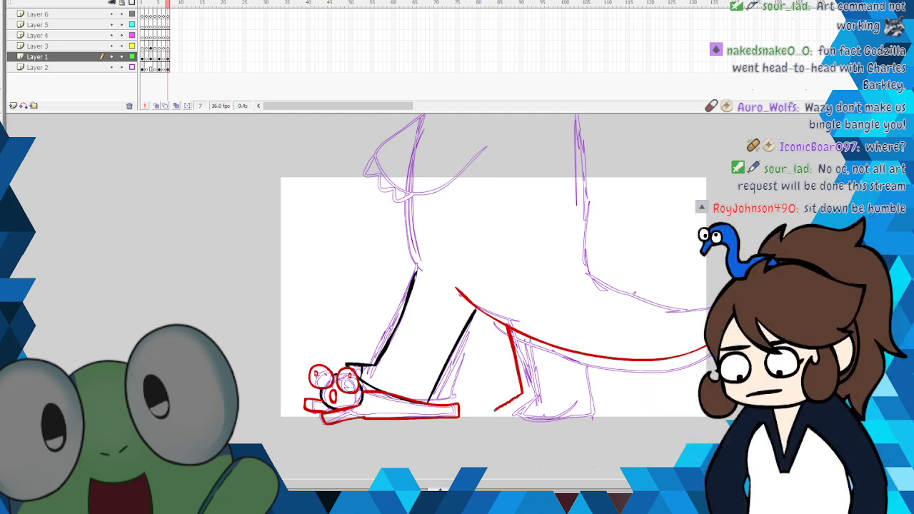
pyautogui.moveTo(552, 415); pyautogui.dragTo(583, 411)
pyautogui.moveTo(571, 344); pyautogui.dragTo(582, 409)
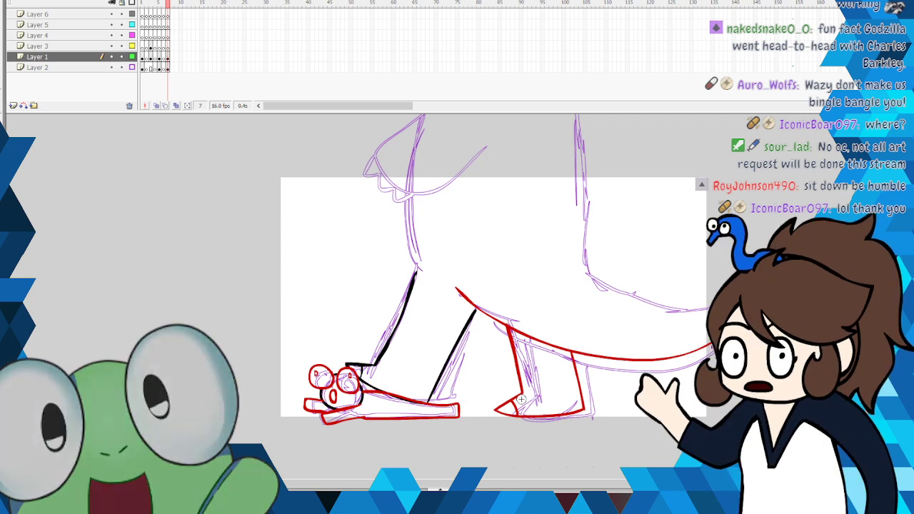
# Step: Trace the tail's upper edge and the giant's chest and back in red up to the neck
pyautogui.scroll(2, 521, 400)
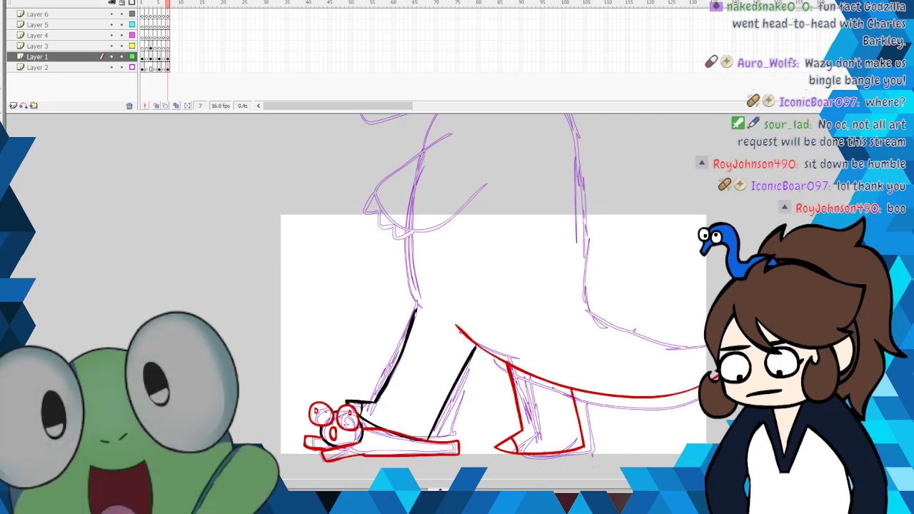
pyautogui.moveTo(704, 334)
pyautogui.mouseDown()
pyautogui.moveTo(637, 332)
pyautogui.moveTo(593, 308)
pyautogui.mouseUp()
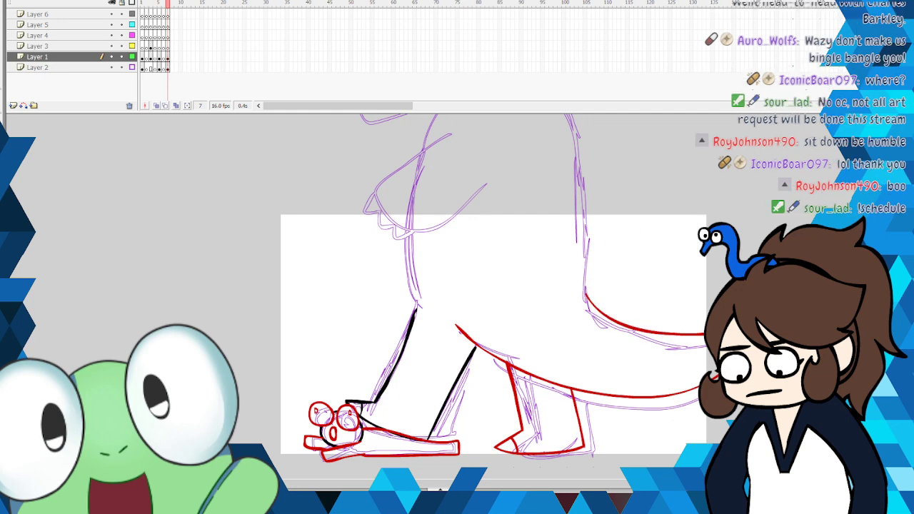
pyautogui.scroll(4, 493, 296)
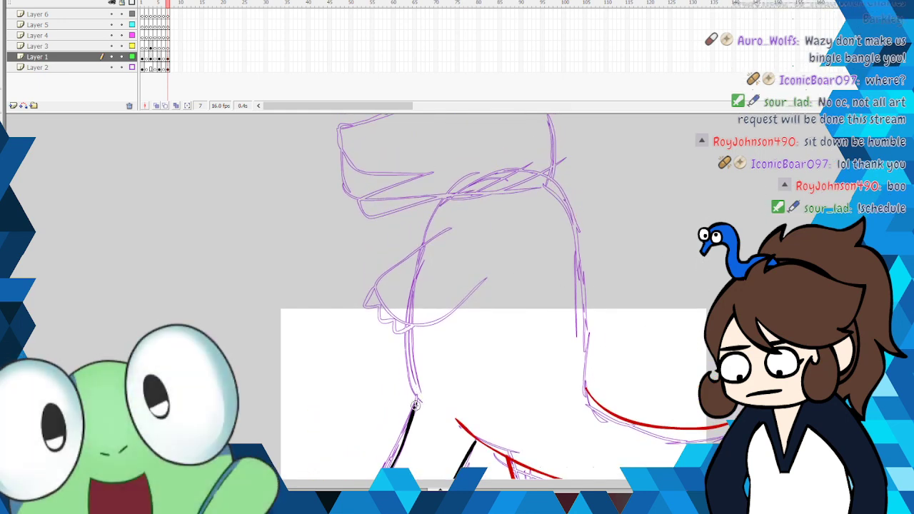
pyautogui.moveTo(415, 404)
pyautogui.mouseDown()
pyautogui.moveTo(405, 321)
pyautogui.moveTo(413, 259)
pyautogui.moveTo(438, 203)
pyautogui.mouseUp()
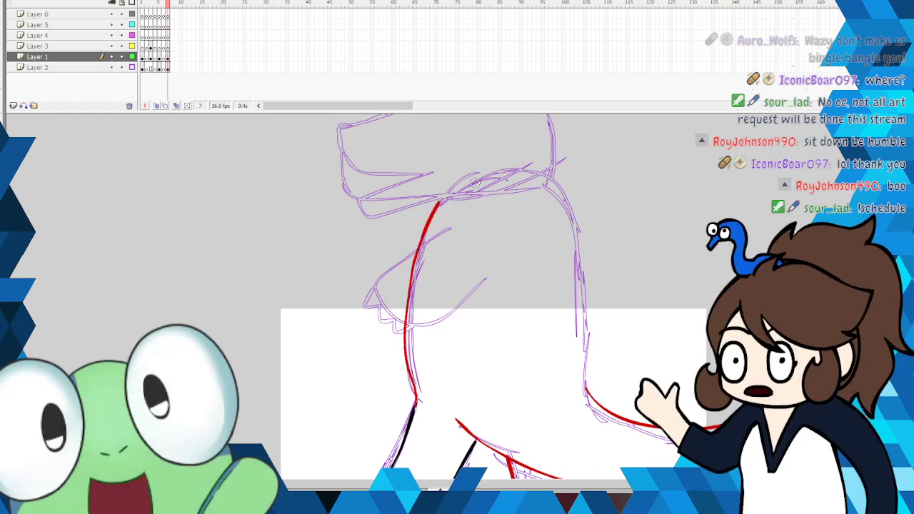
pyautogui.moveTo(587, 391)
pyautogui.mouseDown()
pyautogui.moveTo(581, 254)
pyautogui.moveTo(562, 185)
pyautogui.mouseUp()
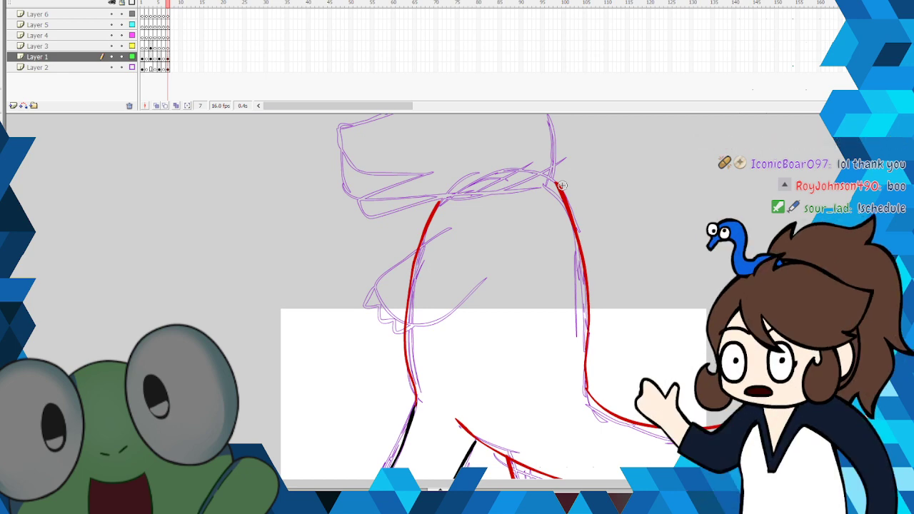
# Step: Switch to blue, draw the giant's arm with three pointed claws, and remove the red chest line crossing it
pyautogui.click(3, 147)
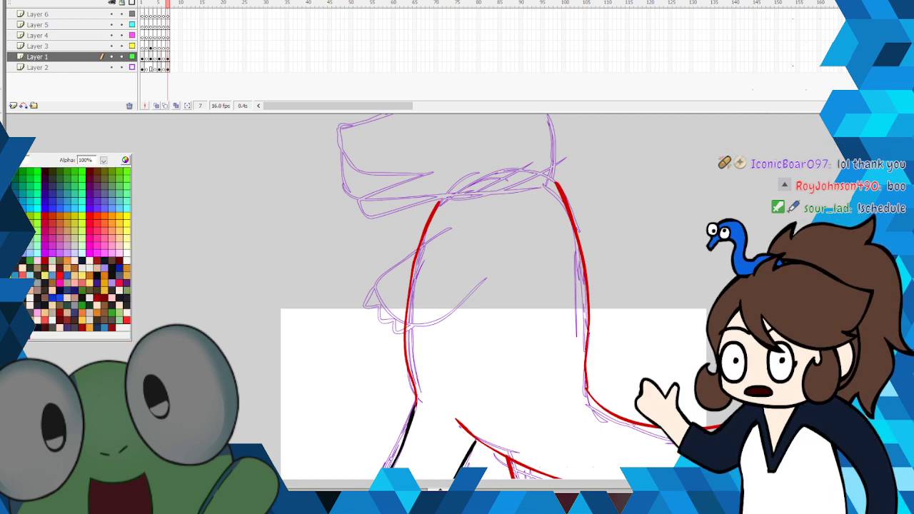
pyautogui.click(3, 170)
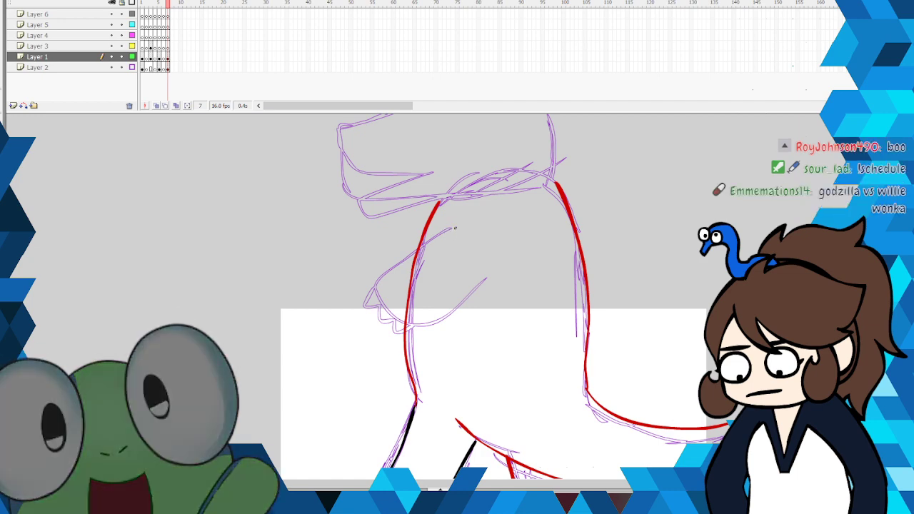
pyautogui.moveTo(418, 255)
pyautogui.mouseDown()
pyautogui.moveTo(386, 293)
pyautogui.moveTo(404, 319)
pyautogui.moveTo(432, 332)
pyautogui.moveTo(466, 296)
pyautogui.mouseUp()
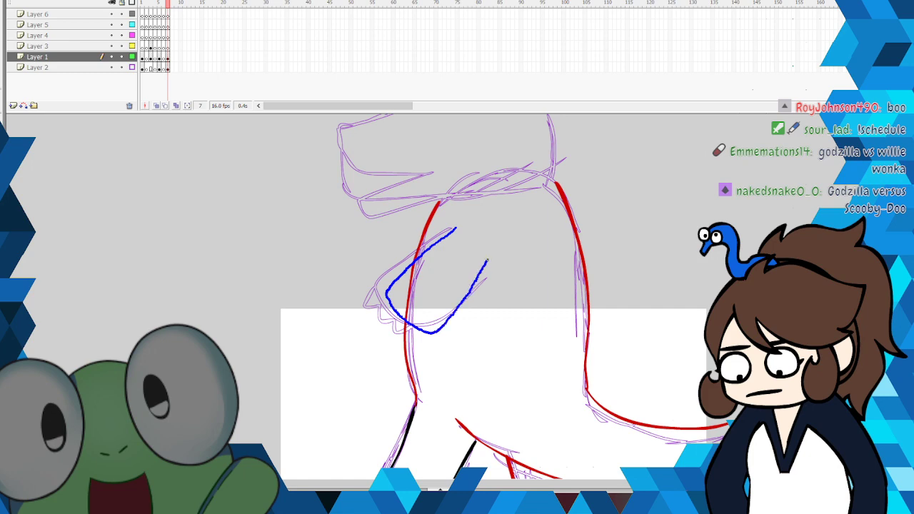
pyautogui.moveTo(486, 263); pyautogui.dragTo(491, 253)
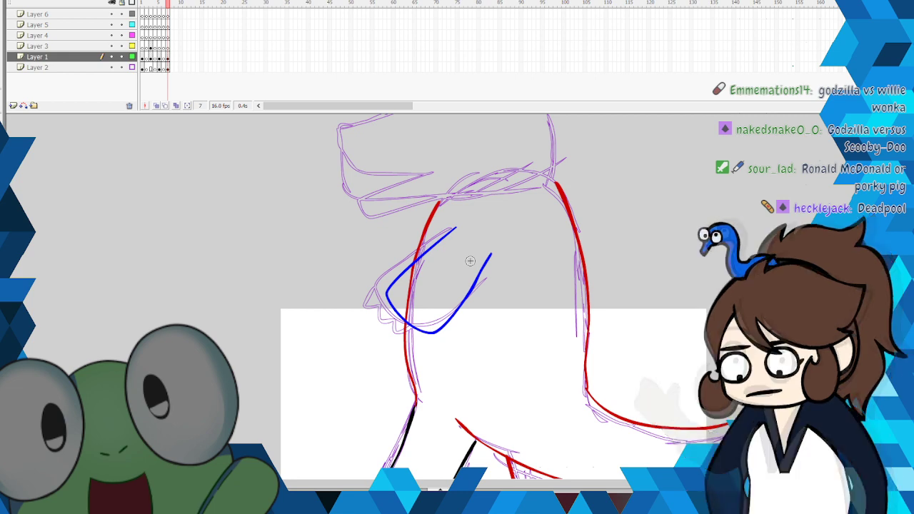
pyautogui.moveTo(378, 313)
pyautogui.mouseDown()
pyautogui.moveTo(394, 314)
pyautogui.moveTo(397, 334)
pyautogui.moveTo(409, 327)
pyautogui.moveTo(414, 347)
pyautogui.moveTo(431, 334)
pyautogui.mouseUp()
pyautogui.rightClick(404, 325)
pyautogui.click(436, 156)
pyautogui.rightClick(415, 277)
pyautogui.click(436, 285)
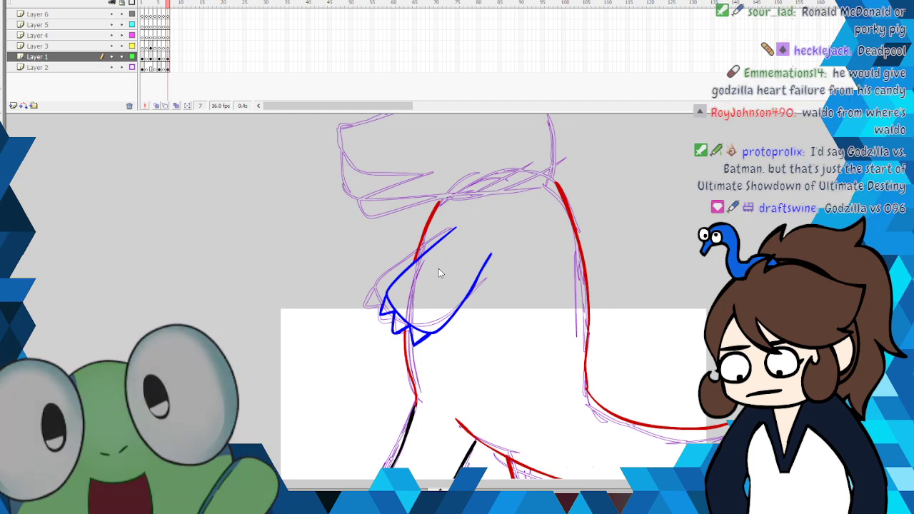
# Step: Outline the giant's head in blue with a long snout, open mouth, lower jaw and a short neck line
pyautogui.scroll(4, 556, 298)
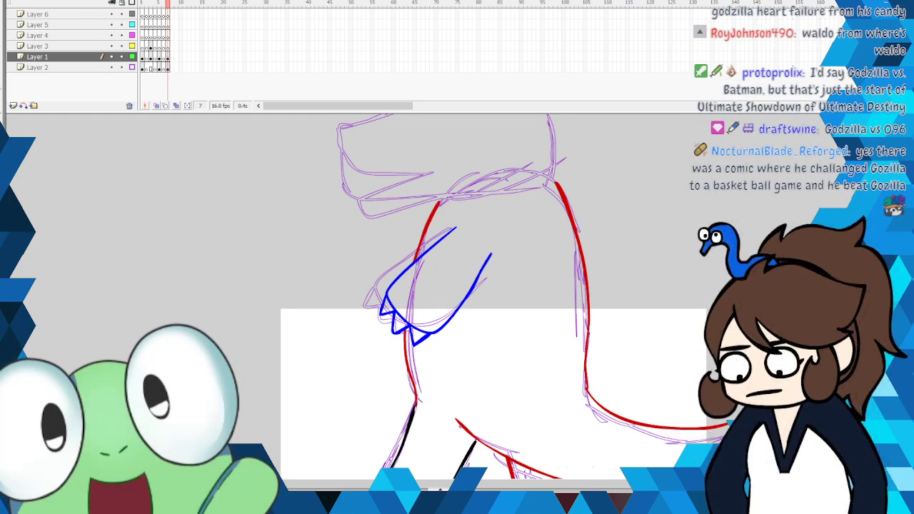
pyautogui.moveTo(556, 298); pyautogui.dragTo(544, 209)
pyautogui.moveTo(462, 194)
pyautogui.mouseDown()
pyautogui.moveTo(425, 219)
pyautogui.moveTo(338, 238)
pyautogui.moveTo(355, 288)
pyautogui.mouseUp()
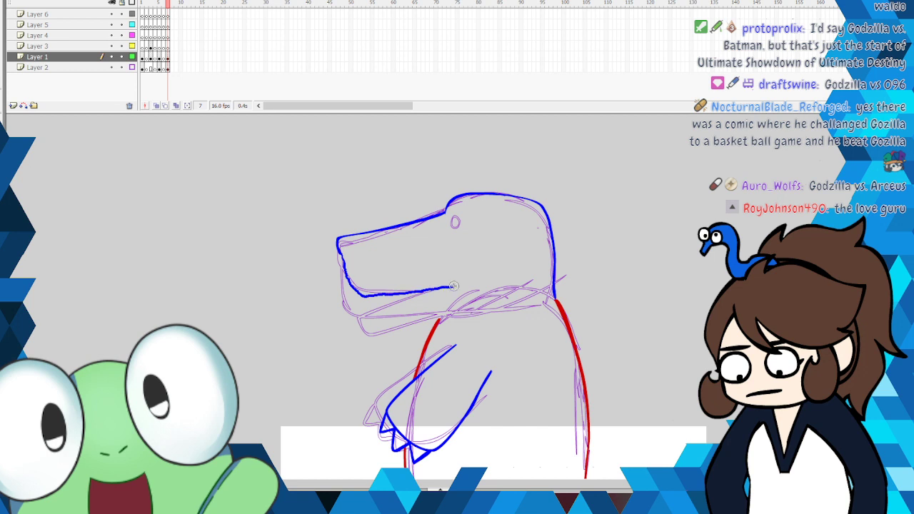
pyautogui.moveTo(454, 287)
pyautogui.mouseDown()
pyautogui.moveTo(384, 307)
pyautogui.moveTo(371, 335)
pyautogui.mouseUp()
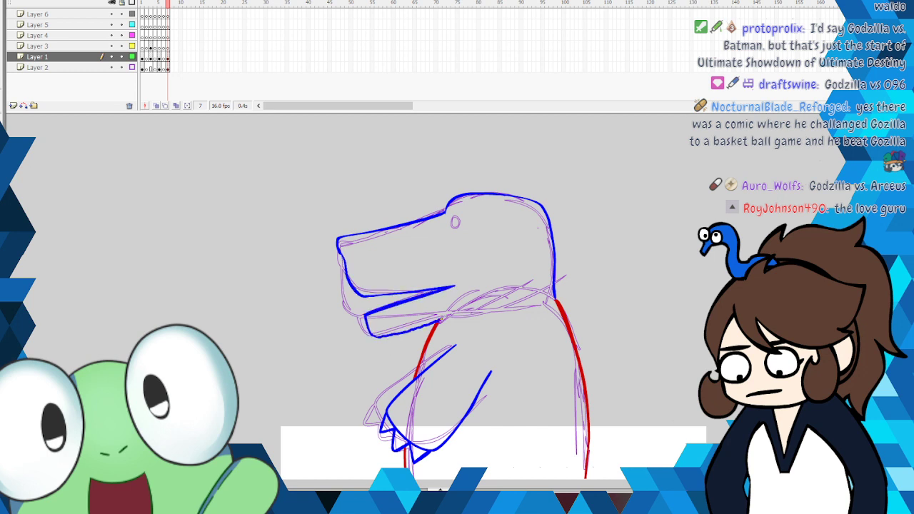
pyautogui.moveTo(471, 325); pyautogui.dragTo(514, 324)
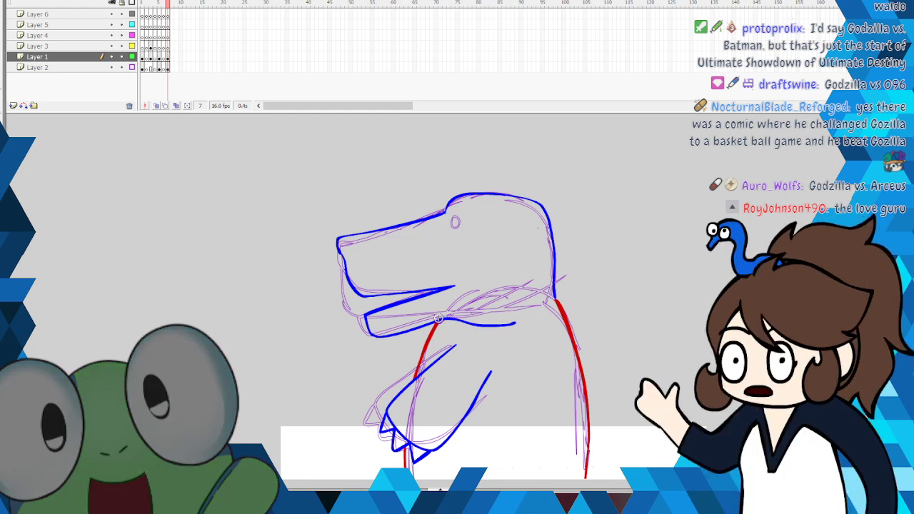
# Step: Add a small oval eye and a short nostril mark to the giant's head in blue
pyautogui.rightClick(438, 318)
pyautogui.click(464, 148)
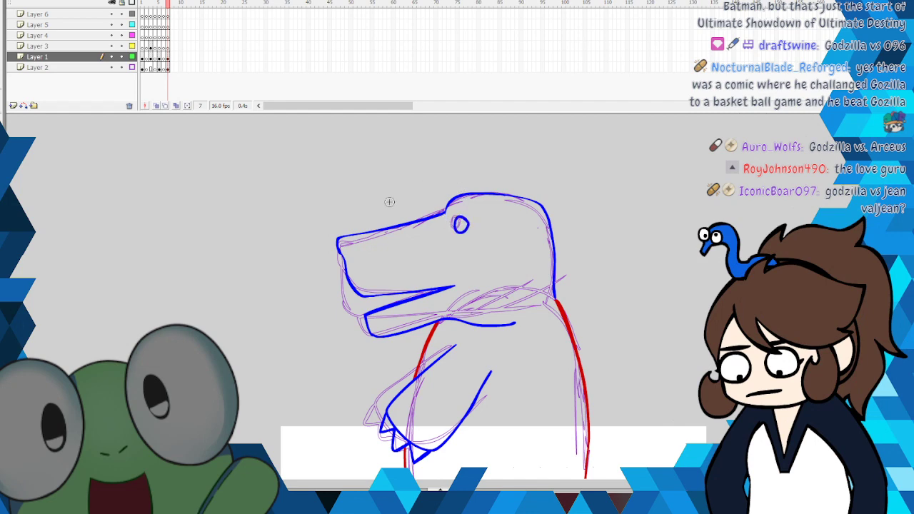
pyautogui.rightClick(461, 219)
pyautogui.click(470, 222)
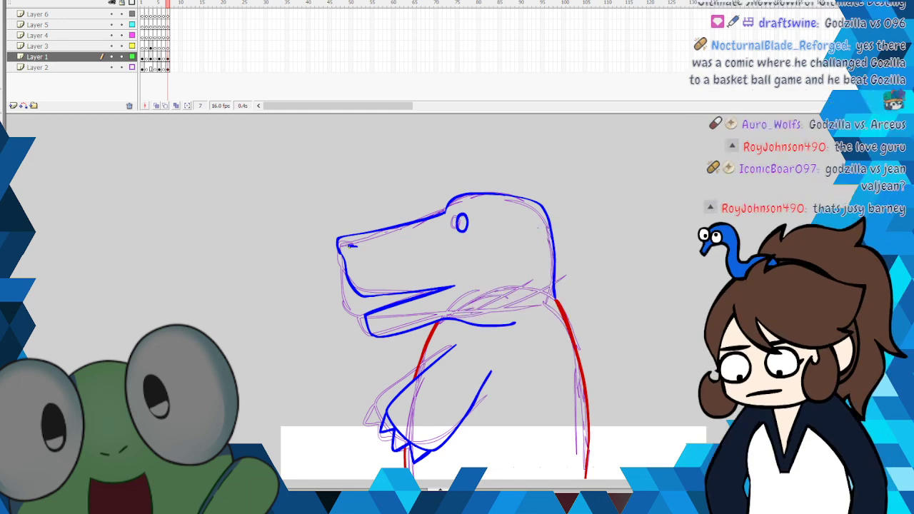
pyautogui.moveTo(348, 245); pyautogui.dragTo(355, 247)
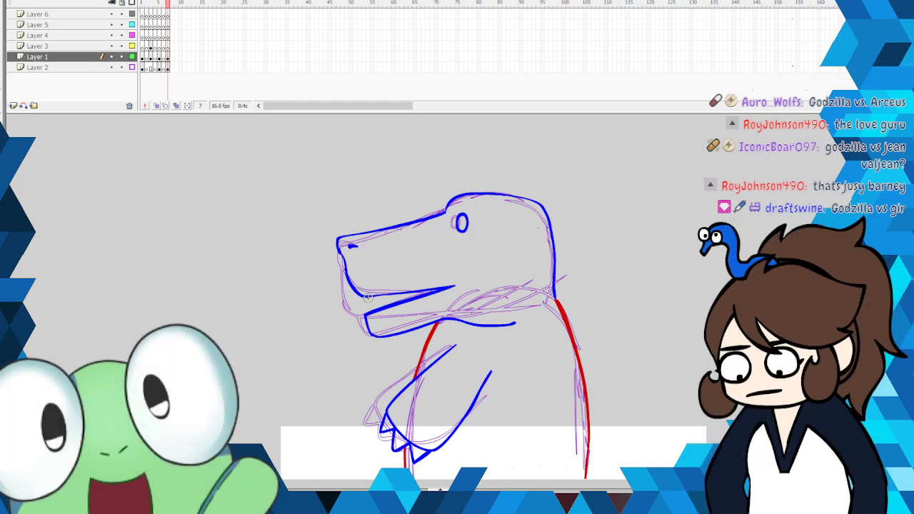
# Step: Add a row of pointed teeth to the giant's open mouth, a short mark under its eye and a small zigzag ear mark in blue
pyautogui.moveTo(369, 306); pyautogui.dragTo(422, 287)
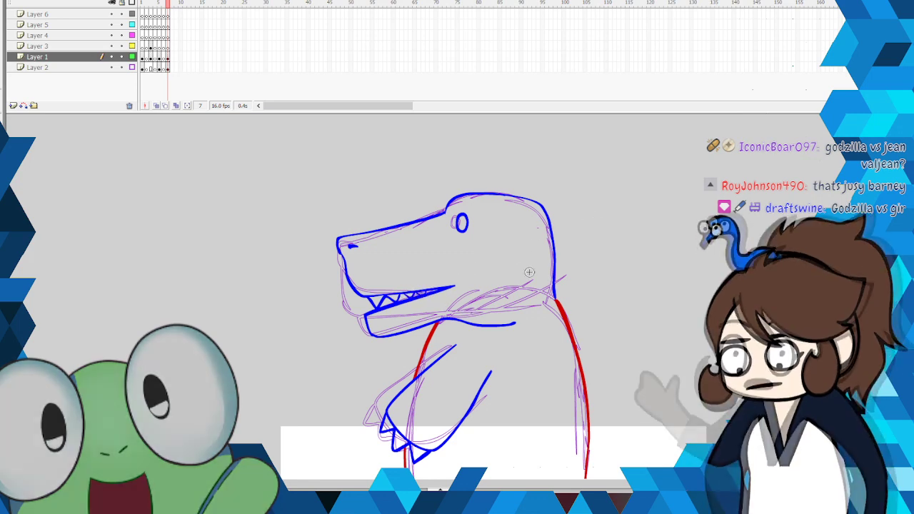
pyautogui.moveTo(455, 234); pyautogui.dragTo(515, 242)
pyautogui.rightClick(464, 236)
pyautogui.click(472, 243)
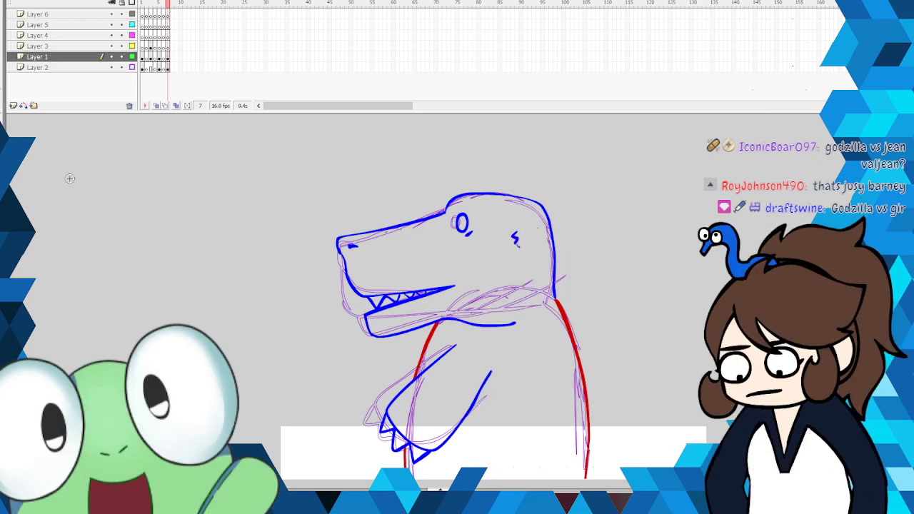
# Step: Switch to black, draw a curved, pointed tuft on top of the giant's head, and remove the blue head line crossing it
pyautogui.click(5, 158)
pyautogui.click(14, 215)
pyautogui.moveTo(522, 201)
pyautogui.mouseDown()
pyautogui.moveTo(518, 180)
pyautogui.moveTo(430, 181)
pyautogui.moveTo(494, 191)
pyautogui.moveTo(486, 206)
pyautogui.moveTo(522, 200)
pyautogui.mouseUp()
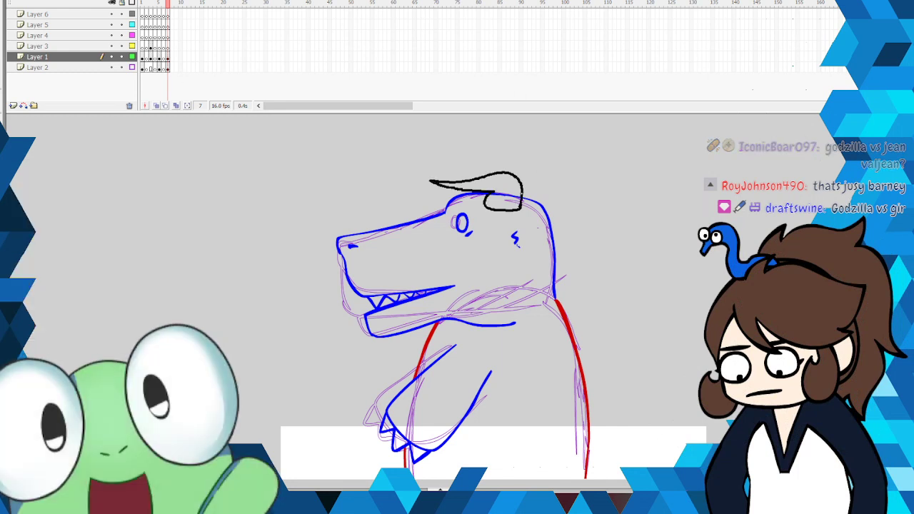
pyautogui.rightClick(498, 195)
pyautogui.click(510, 204)
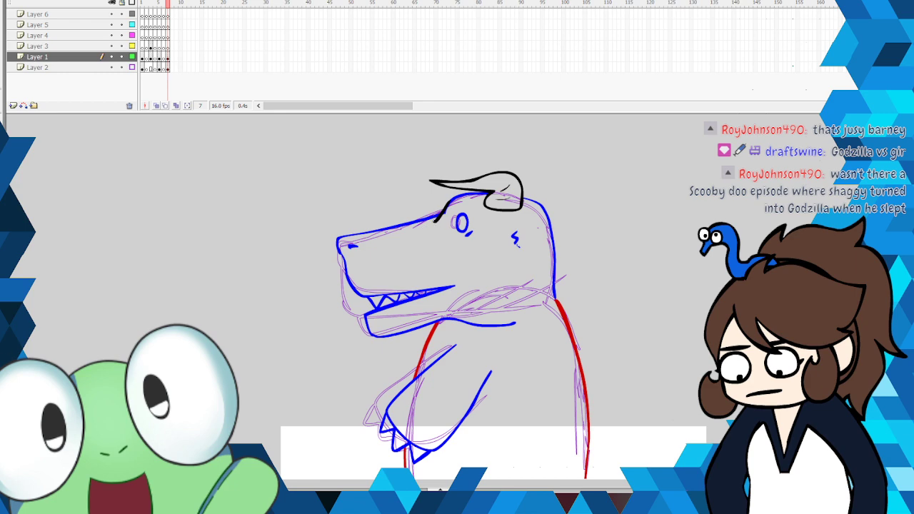
# Step: Redraw the giant's brow and upper snout down to the nose tip in black, clearing the blue outline it replaces
pyautogui.moveTo(398, 228)
pyautogui.mouseDown()
pyautogui.moveTo(336, 250)
pyautogui.moveTo(346, 260)
pyautogui.mouseUp()
pyautogui.rightClick(340, 248)
pyautogui.click(353, 255)
pyautogui.rightClick(430, 219)
pyautogui.click(442, 225)
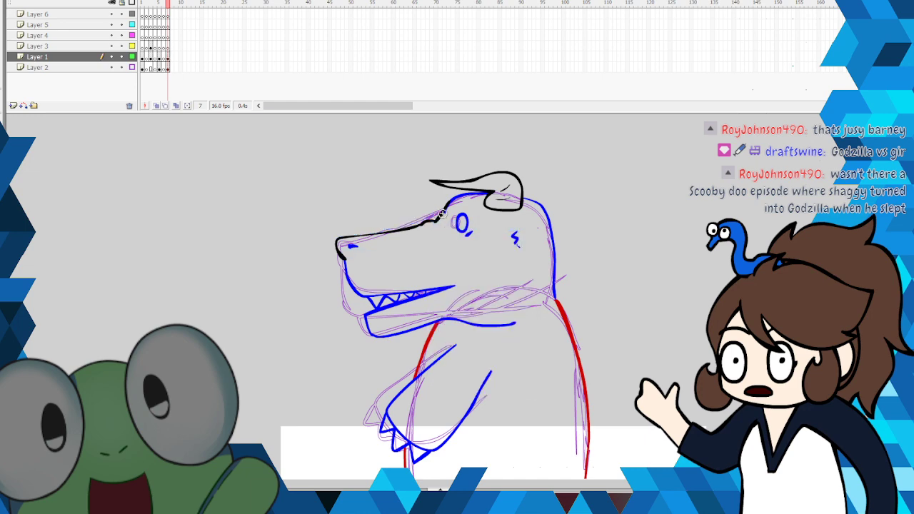
pyautogui.rightClick(446, 215)
pyautogui.click(457, 222)
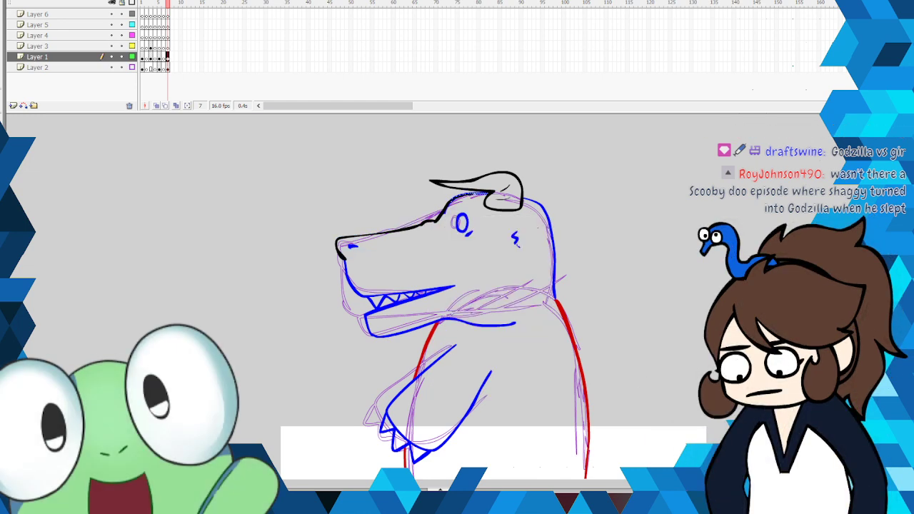
pyautogui.rightClick(441, 206)
pyautogui.click(465, 217)
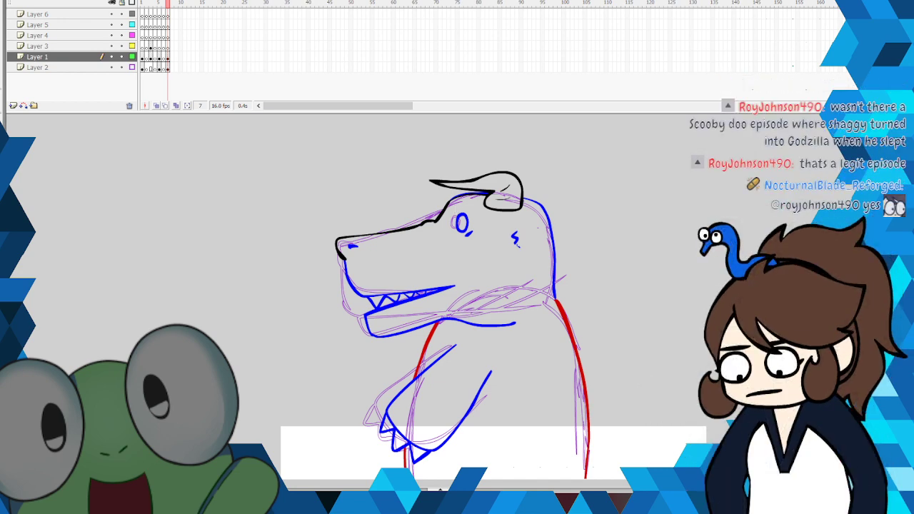
# Step: Draw the oval head and small eyes of the sign-holding character beside the giant's tail in black over its sketch
pyautogui.scroll(-6, 455, 207)
pyautogui.scroll(-2, 492, 299)
pyautogui.scroll(1, 493, 300)
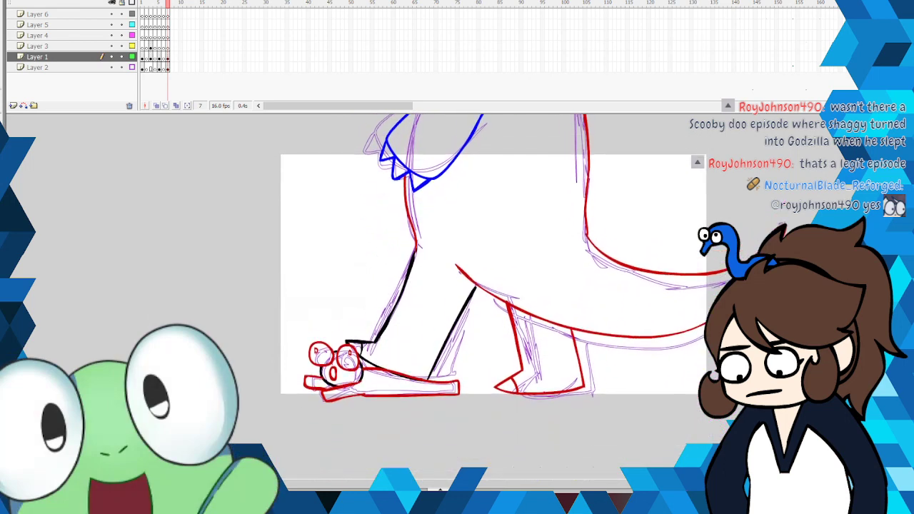
pyautogui.moveTo(610, 486); pyautogui.dragTo(675, 486)
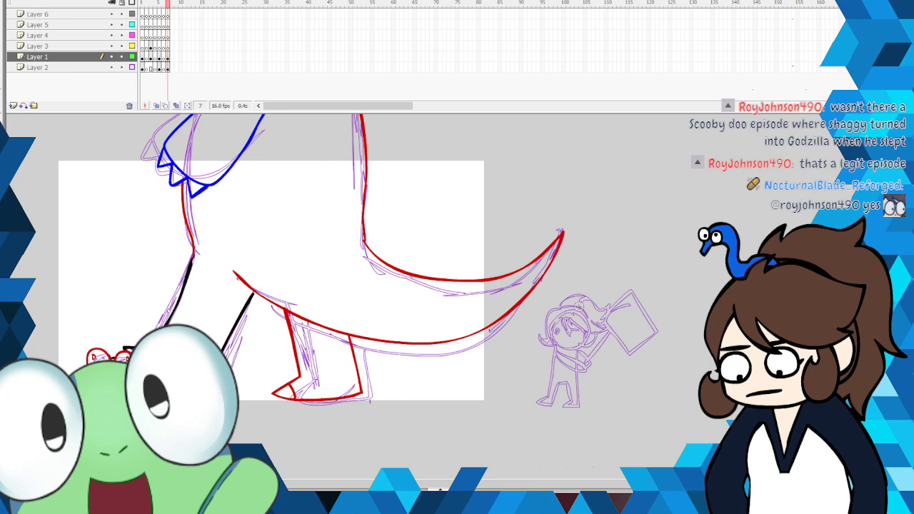
pyautogui.moveTo(558, 303); pyautogui.dragTo(543, 318)
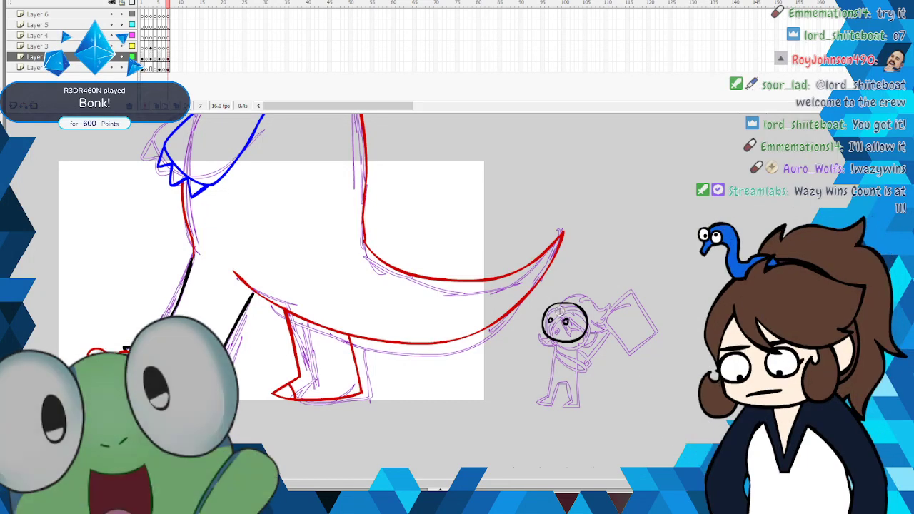
# Step: Switch to red and draw the small character's hair with a pointed fringe, spiky crown and curled side locks
pyautogui.click(4, 151)
pyautogui.click(17, 175)
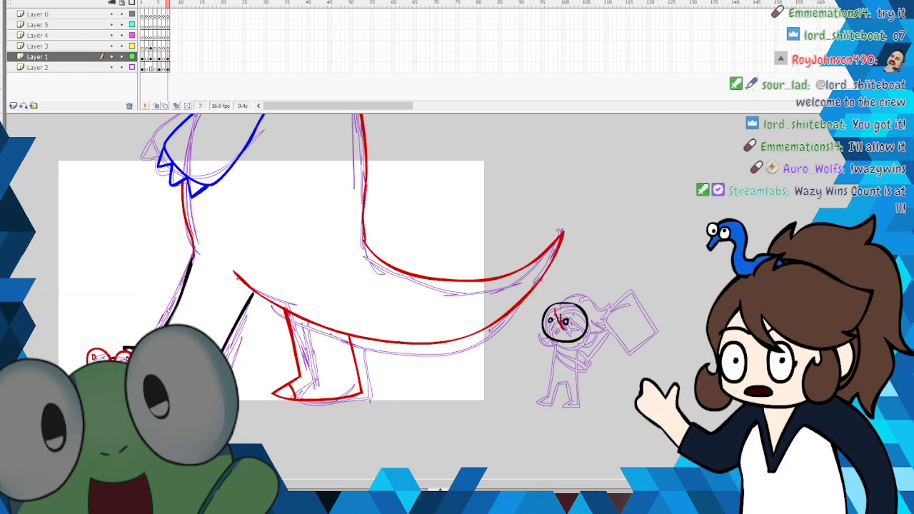
pyautogui.moveTo(593, 319); pyautogui.dragTo(588, 329)
pyautogui.rightClick(587, 328)
pyautogui.click(619, 158)
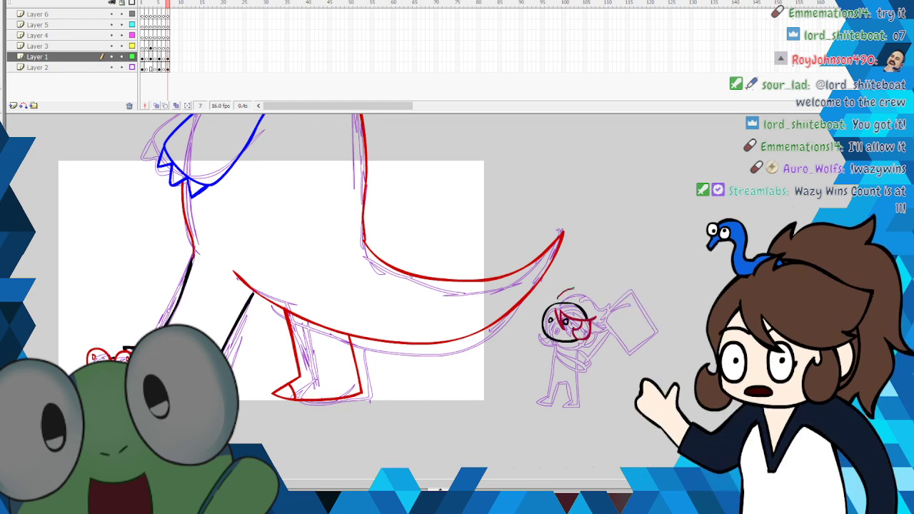
pyautogui.moveTo(598, 310); pyautogui.dragTo(590, 318)
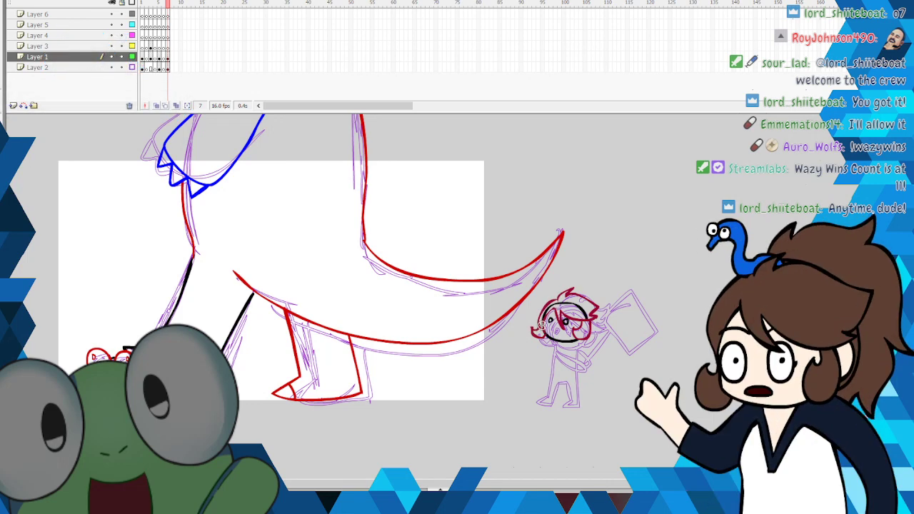
# Step: Finish the small character's spiky hair and trace its torso and legs in red over the sketch
pyautogui.rightClick(547, 310)
pyautogui.click(582, 317)
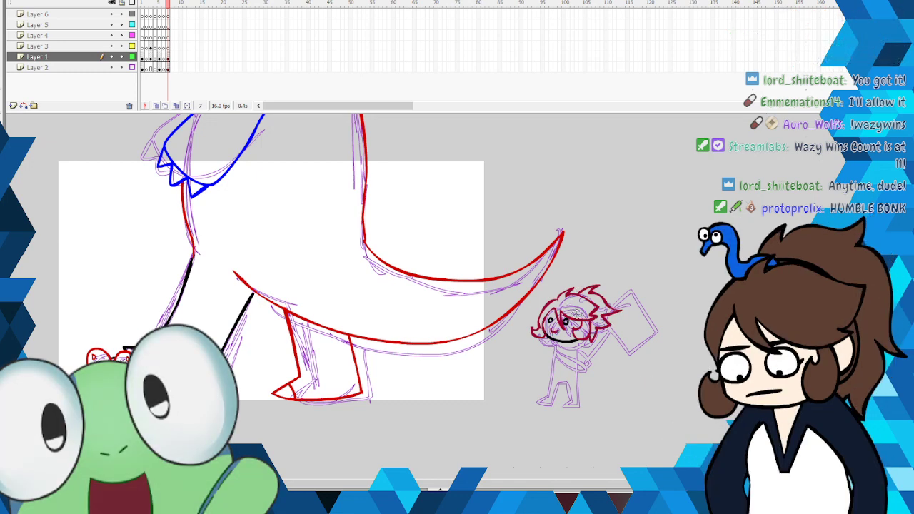
pyautogui.moveTo(552, 336)
pyautogui.mouseDown()
pyautogui.moveTo(549, 388)
pyautogui.moveTo(533, 405)
pyautogui.mouseUp()
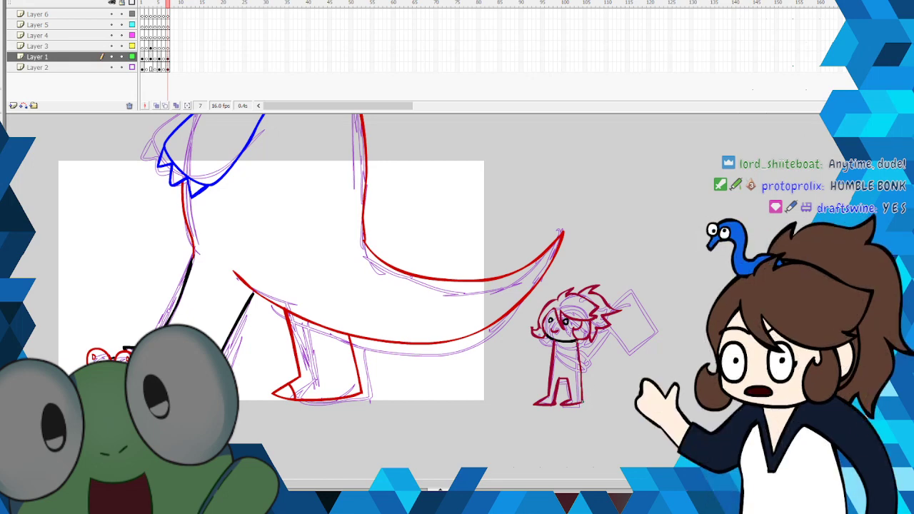
# Step: Switch the line color to blue and draw the small character's arms and the sign's handle
pyautogui.click(5, 187)
pyautogui.click(119, 246)
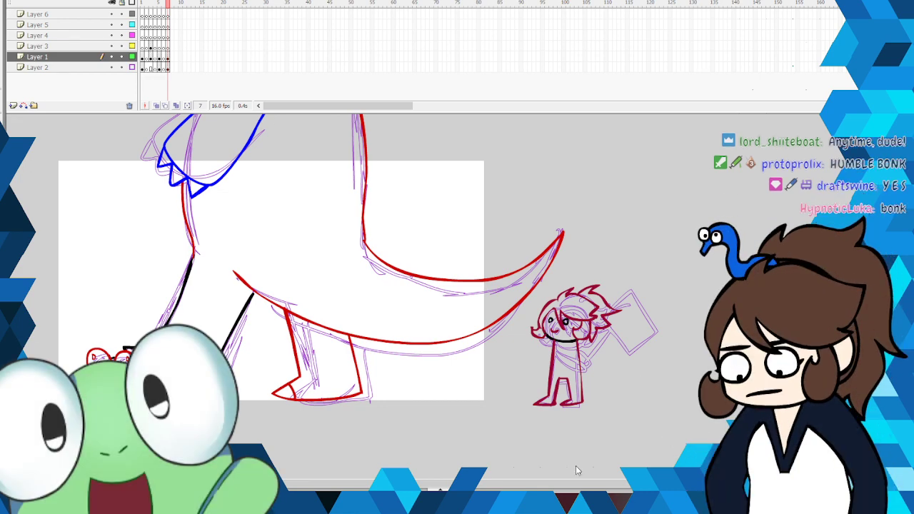
pyautogui.moveTo(550, 341)
pyautogui.mouseDown()
pyautogui.moveTo(554, 356)
pyautogui.moveTo(584, 360)
pyautogui.moveTo(553, 345)
pyautogui.mouseUp()
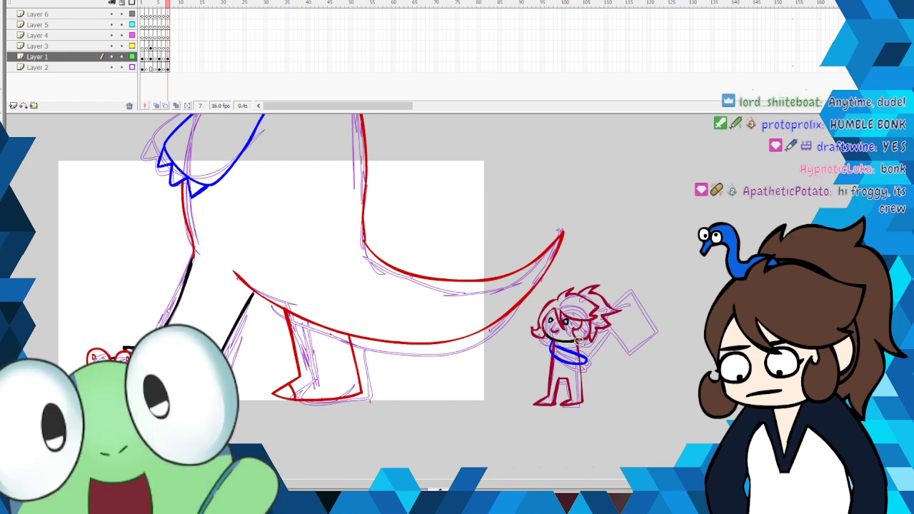
pyautogui.moveTo(585, 354); pyautogui.dragTo(609, 329)
pyautogui.rightClick(613, 287)
pyautogui.click(630, 265)
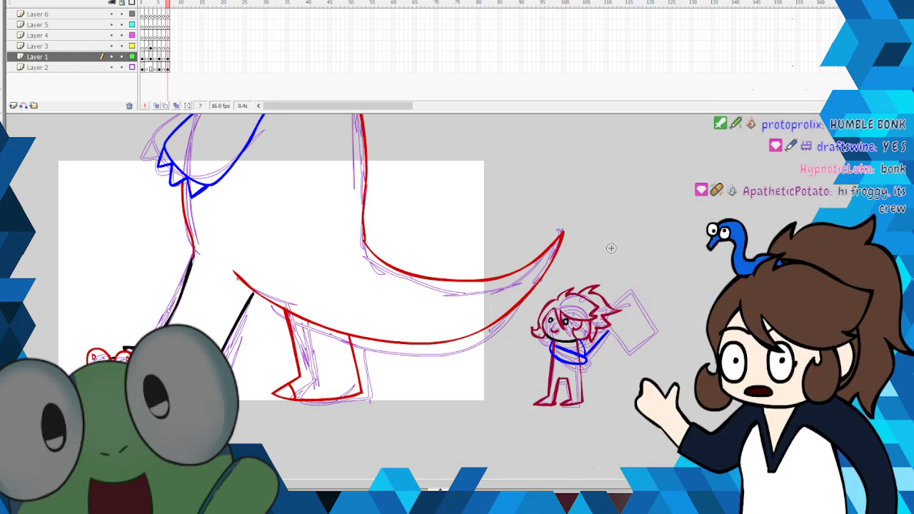
# Step: Draw a blue rectangular sign board, then rotate and place it over the sketched sign at the end of the handle
pyautogui.moveTo(608, 241)
pyautogui.mouseDown()
pyautogui.moveTo(611, 278)
pyautogui.moveTo(667, 276)
pyautogui.moveTo(670, 264)
pyautogui.mouseUp()
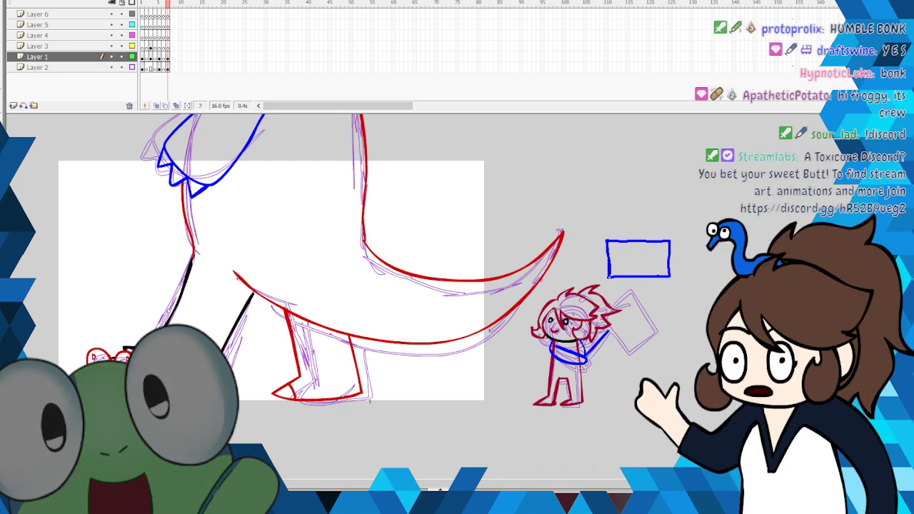
pyautogui.rightClick(640, 277)
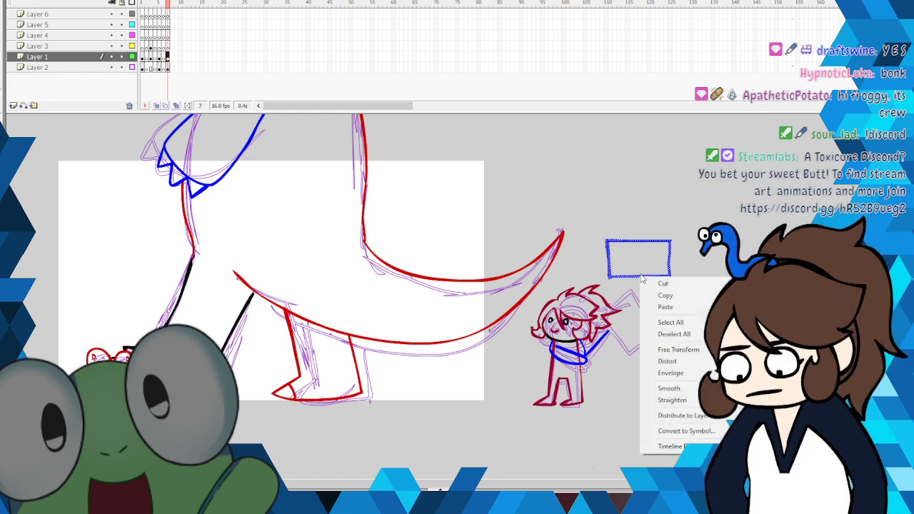
pyautogui.click(684, 355)
pyautogui.moveTo(671, 240)
pyautogui.mouseDown()
pyautogui.moveTo(682, 284)
pyautogui.moveTo(663, 321)
pyautogui.moveTo(672, 328)
pyautogui.moveTo(667, 342)
pyautogui.moveTo(668, 329)
pyautogui.moveTo(655, 326)
pyautogui.mouseUp()
pyautogui.click(687, 325)
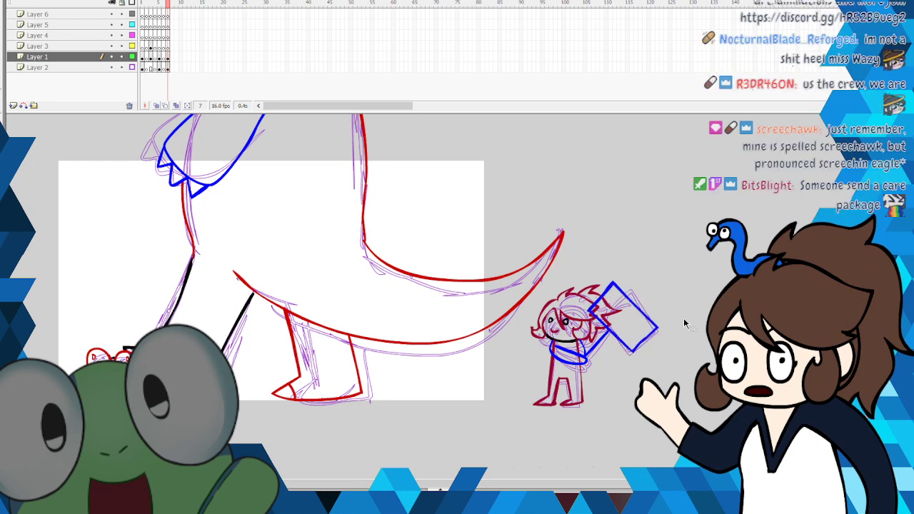
# Step: Remove the hair lines that overlap the inside of the sign board
pyautogui.click(626, 322)
pyautogui.rightClick(613, 309)
pyautogui.click(626, 318)
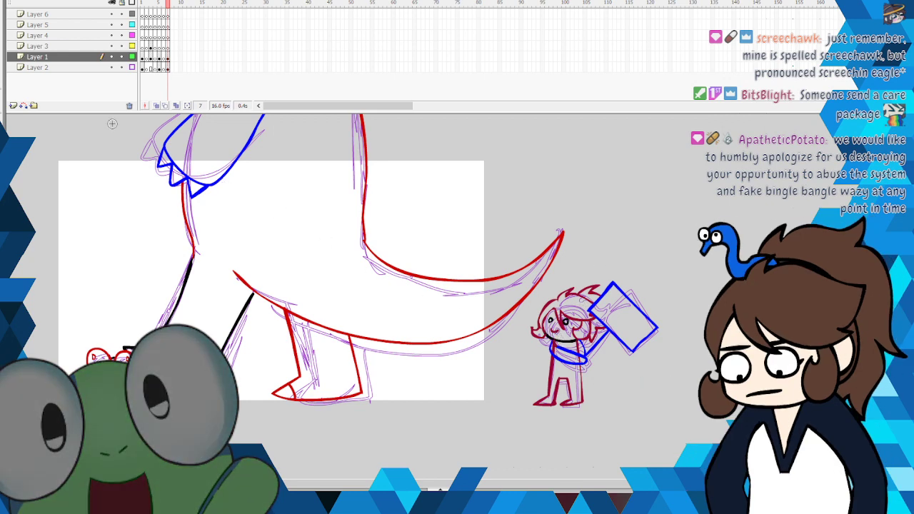
# Step: Pick a blue drawing color and letter "Simply move" by hand on the sign board
pyautogui.click(13, 1)
pyautogui.click(7, 130)
pyautogui.click(6, 146)
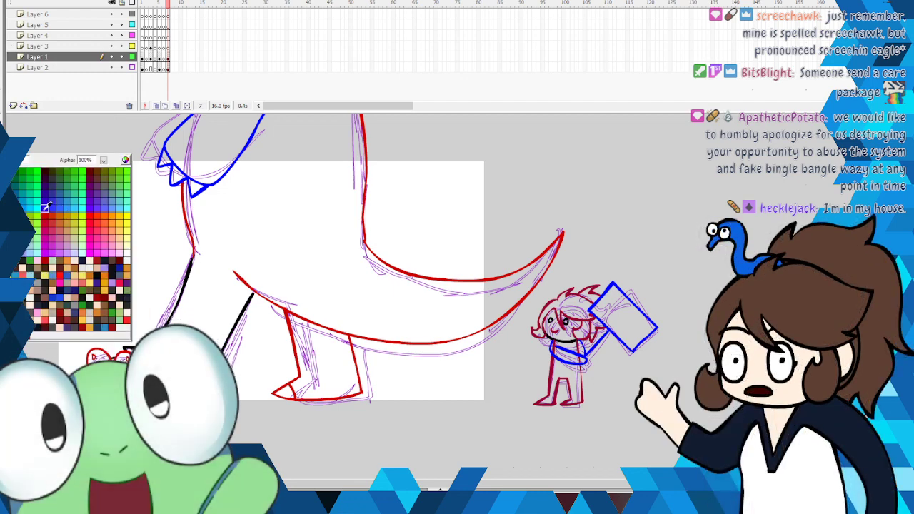
pyautogui.click(46, 206)
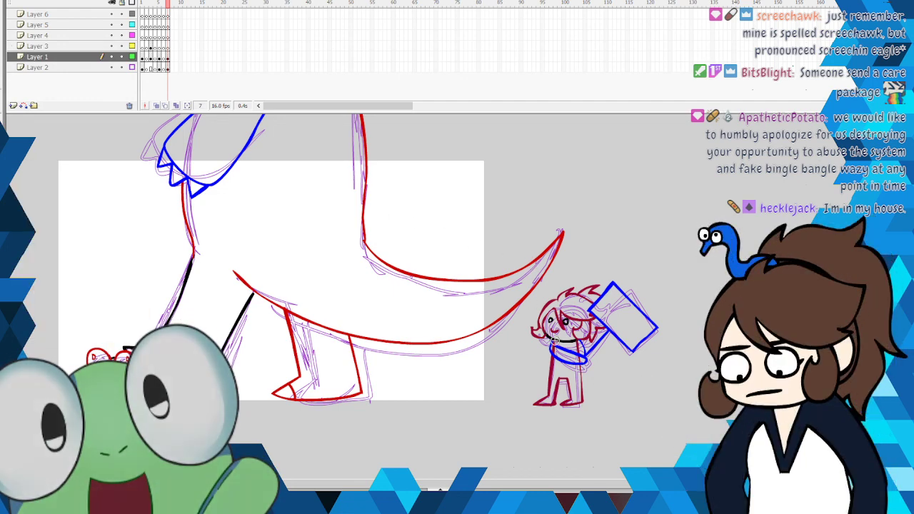
pyautogui.rightClick(553, 350)
pyautogui.click(580, 179)
pyautogui.rightClick(580, 362)
pyautogui.click(615, 191)
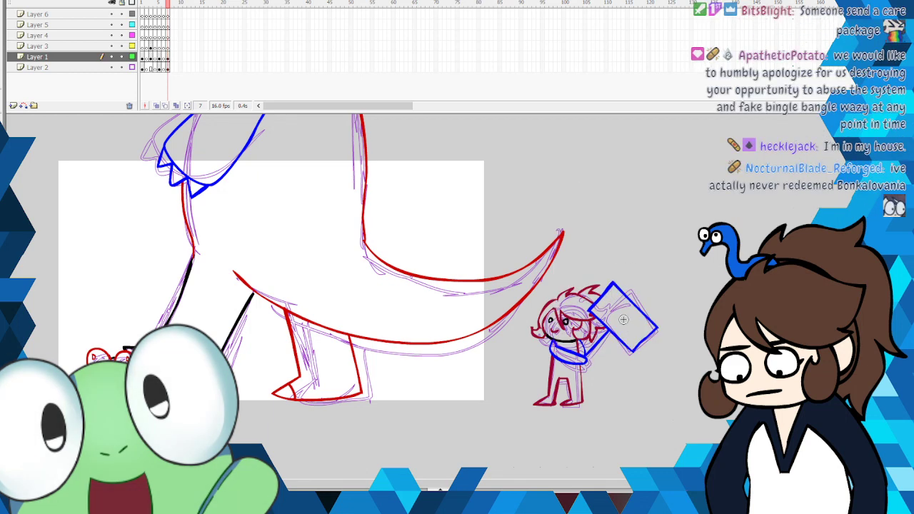
pyautogui.moveTo(615, 303)
pyautogui.mouseDown()
pyautogui.moveTo(643, 327)
pyautogui.moveTo(641, 316)
pyautogui.moveTo(615, 319)
pyautogui.mouseUp()
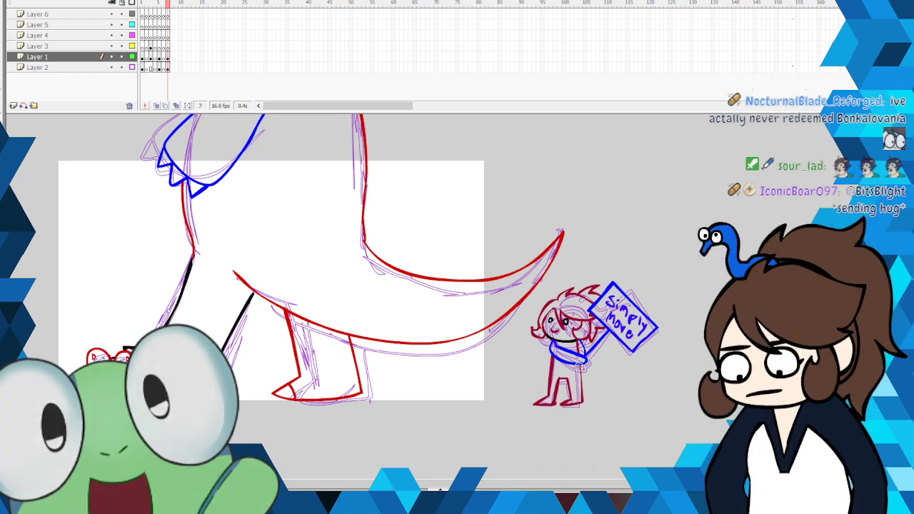
# Step: Hide the rough sketch on Layer 2 and check the dinosaur's line art from head to feet
pyautogui.click(112, 67)
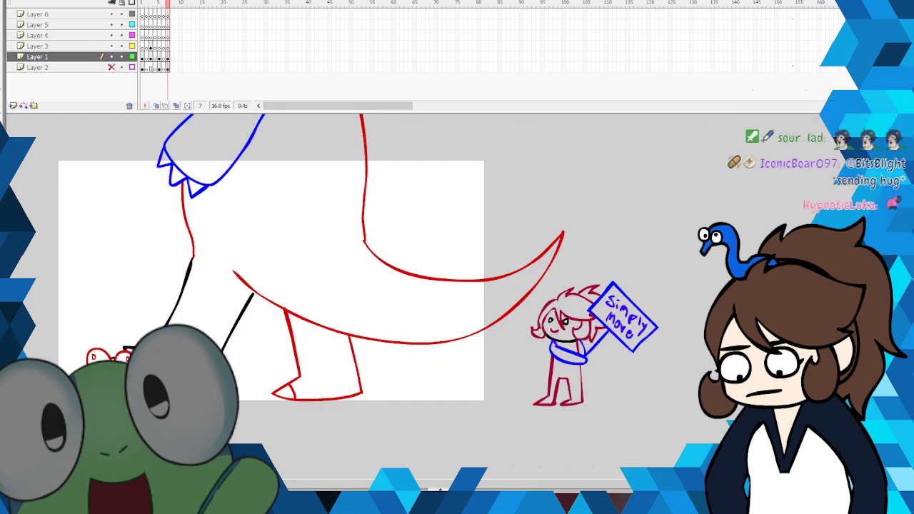
pyautogui.scroll(3, 227, 187)
pyautogui.scroll(4, 271, 286)
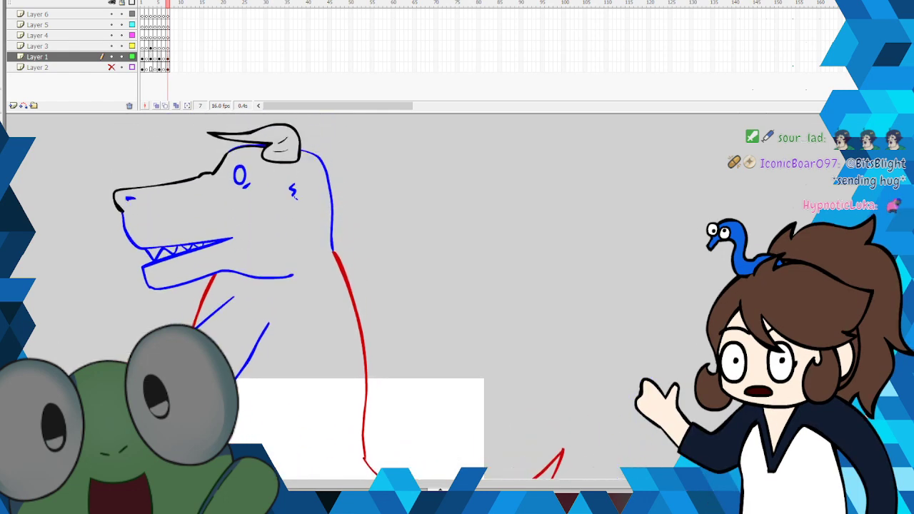
pyautogui.scroll(-7, 271, 286)
pyautogui.scroll(-1, 271, 286)
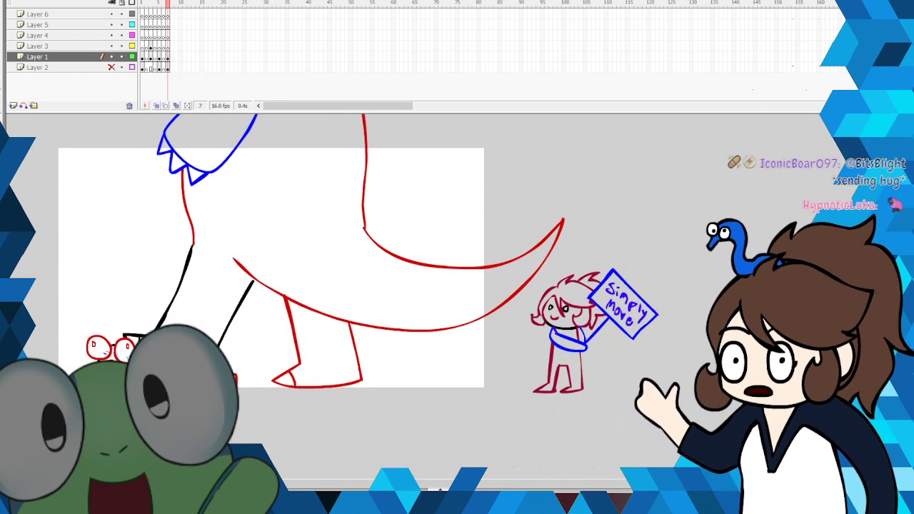
# Step: Select all the artwork on frame 7 of Layer 1 and recolor its lines black
pyautogui.click(168, 57)
pyautogui.click(3, 150)
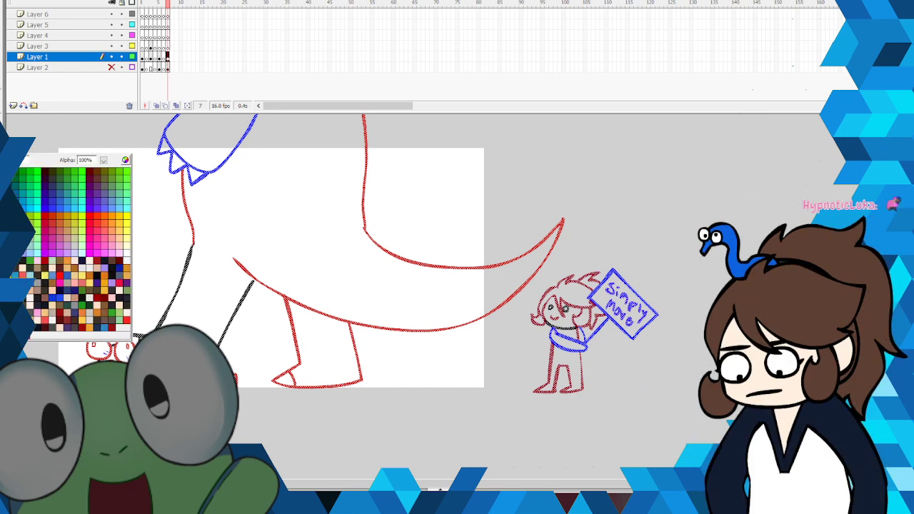
pyautogui.click(20, 171)
pyautogui.click(167, 4)
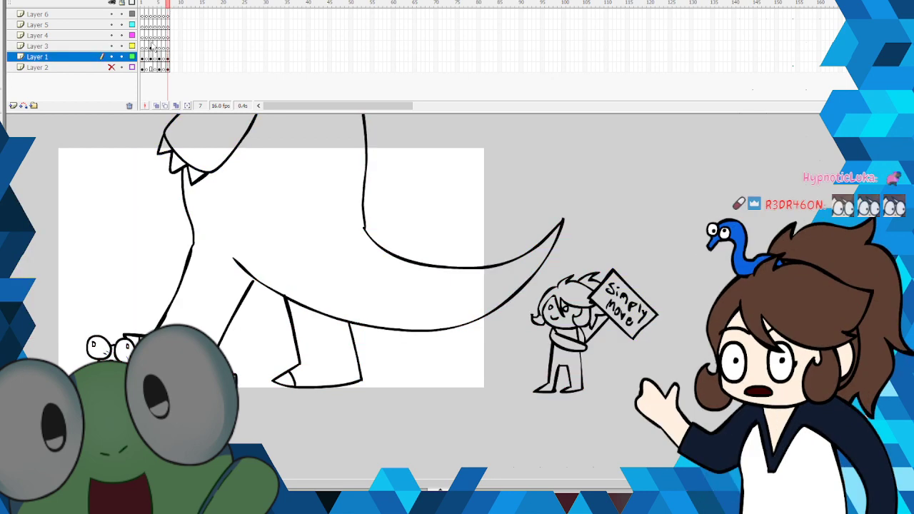
# Step: Mix a custom green with red 90, green 166 and blue 40 for the frog and fill its skin
pyautogui.click(3, 150)
pyautogui.click(83, 288)
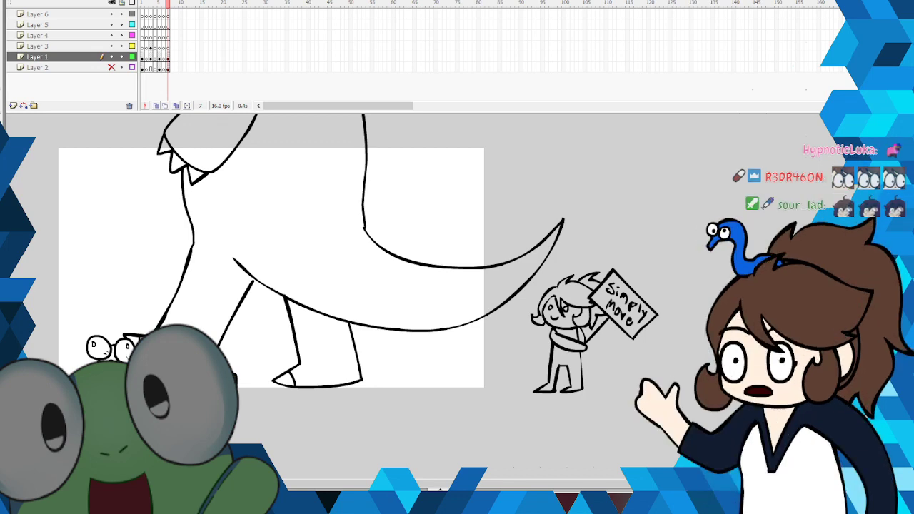
pyautogui.click(39, 177)
pyautogui.click(125, 160)
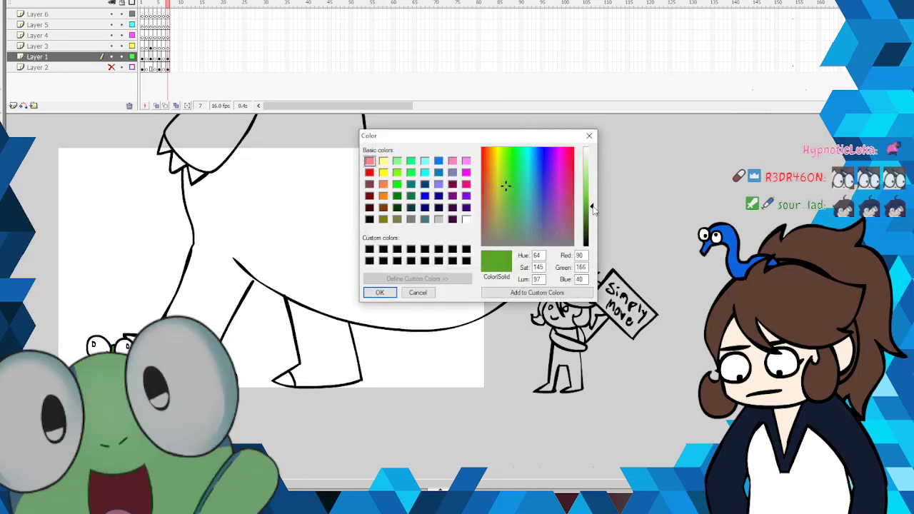
pyautogui.click(379, 292)
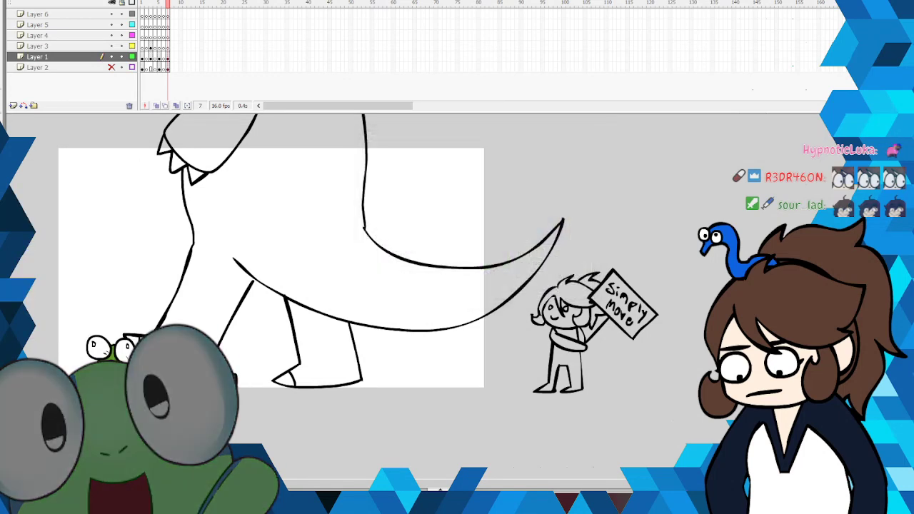
# Step: Pick black as the drawing color and touch up the frog's eye
pyautogui.click(9, 191)
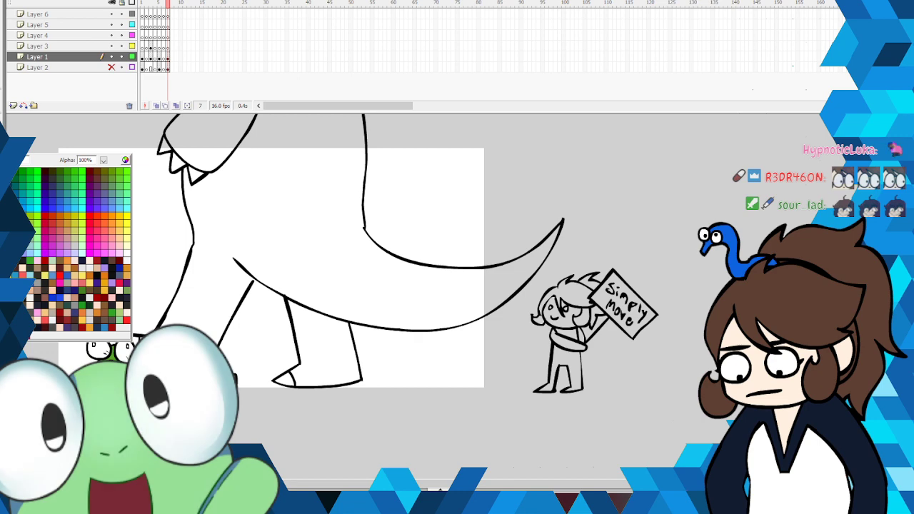
pyautogui.click(49, 260)
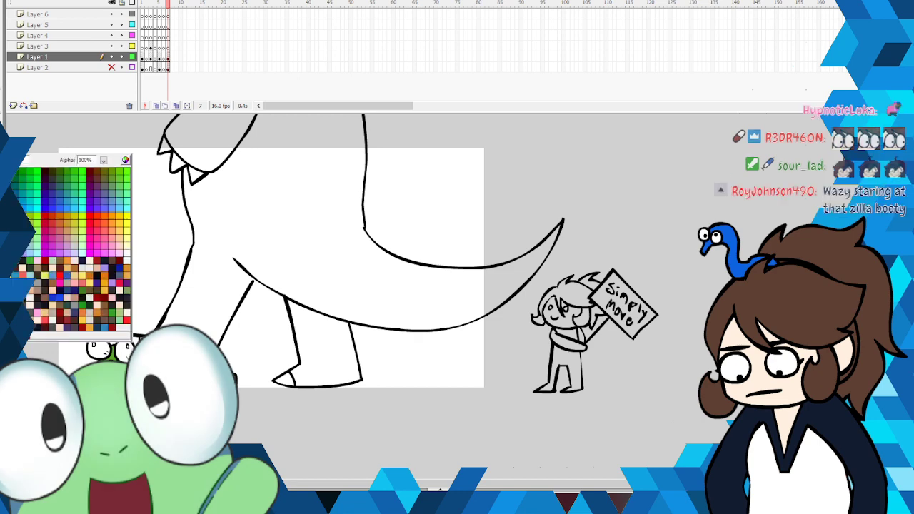
pyautogui.click(8, 191)
pyautogui.click(21, 172)
pyautogui.click(94, 345)
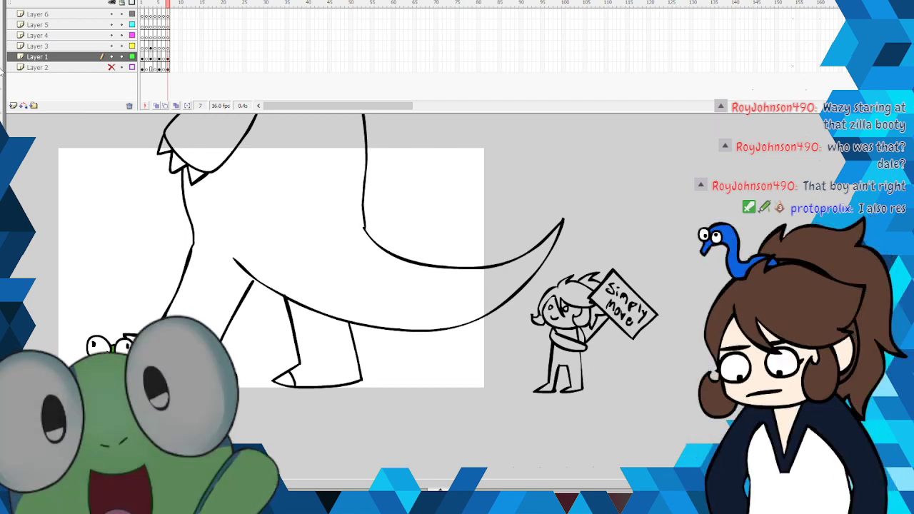
# Step: Pick a dark green and fill the dinosaur's back leg and body with it
pyautogui.click(2, 151)
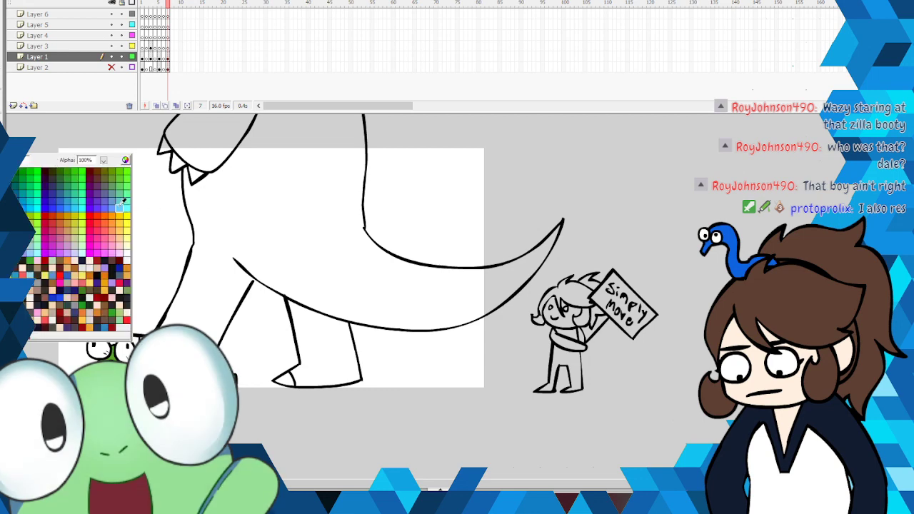
pyautogui.click(60, 186)
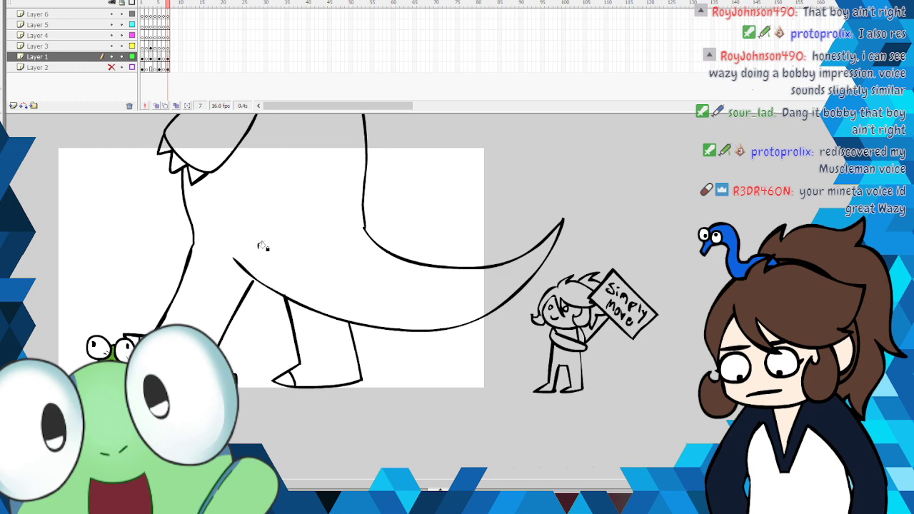
pyautogui.click(314, 324)
pyautogui.click(3, 157)
pyautogui.click(72, 286)
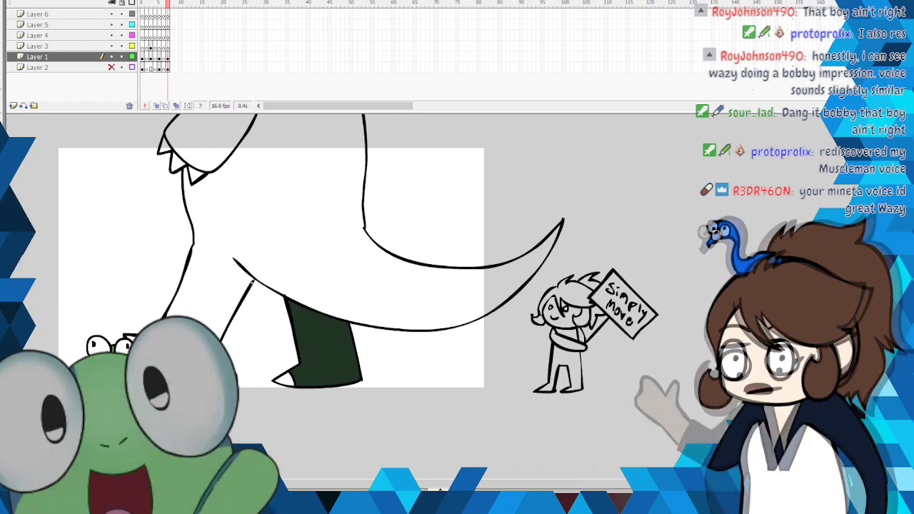
pyautogui.click(311, 258)
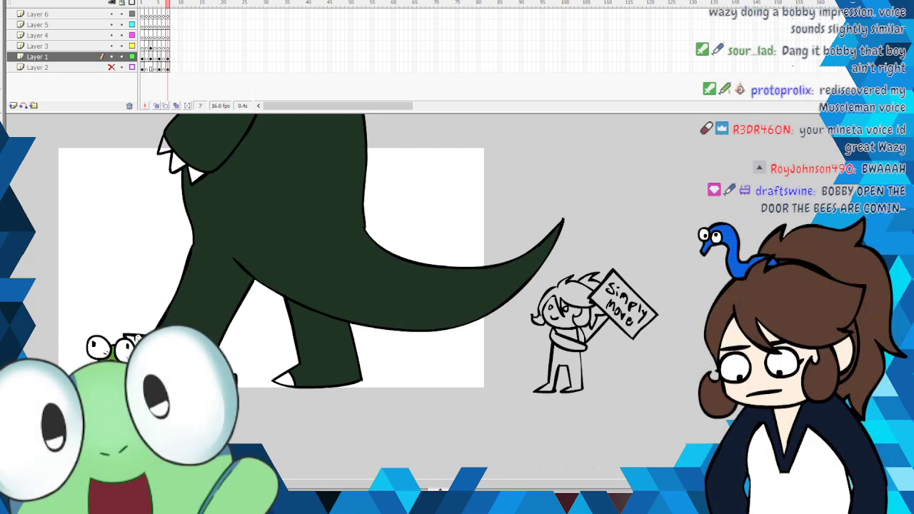
# Step: Pick a golden orange and fill the dinosaur's horn with it
pyautogui.scroll(4, 293, 241)
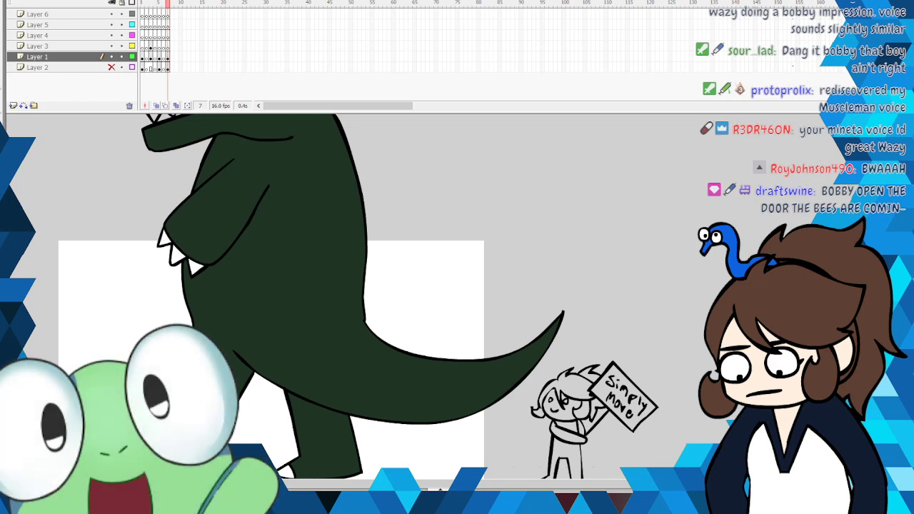
pyautogui.scroll(5, 204, 268)
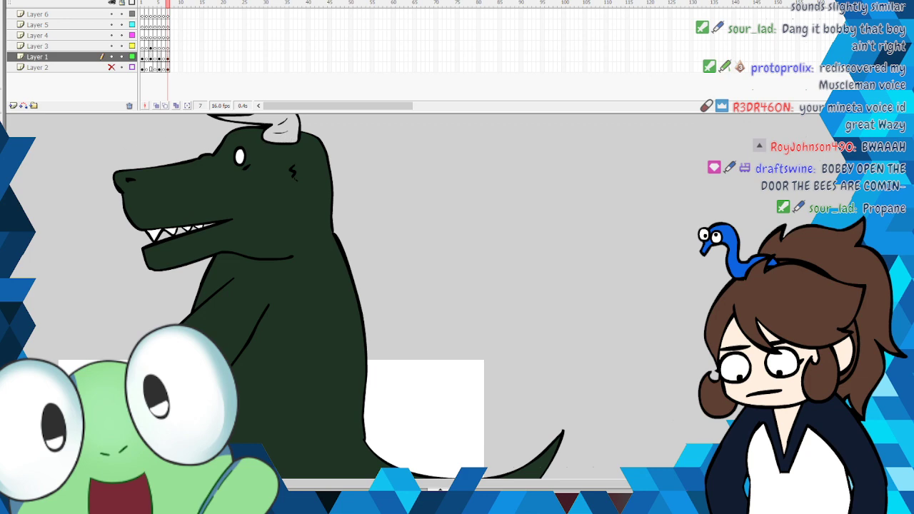
pyautogui.click(5, 144)
pyautogui.click(127, 273)
pyautogui.click(272, 125)
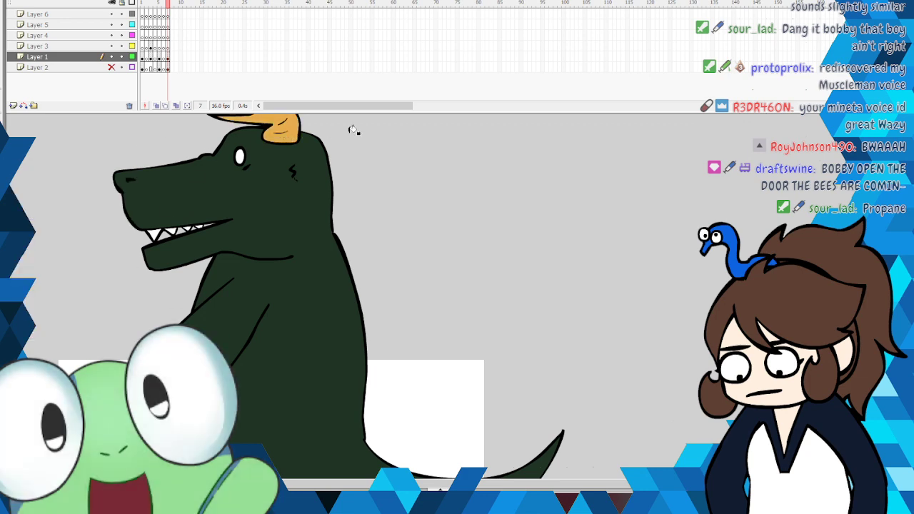
# Step: Add the waistline and shoe lines to the small character holding the sign
pyautogui.scroll(-5, 307, 297)
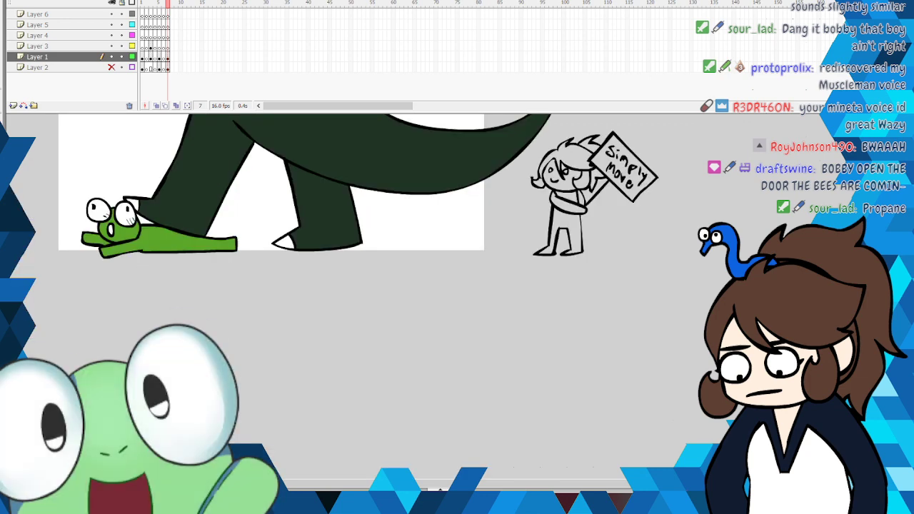
pyautogui.scroll(-1, 307, 296)
pyautogui.scroll(3, 307, 297)
pyautogui.click(4, 144)
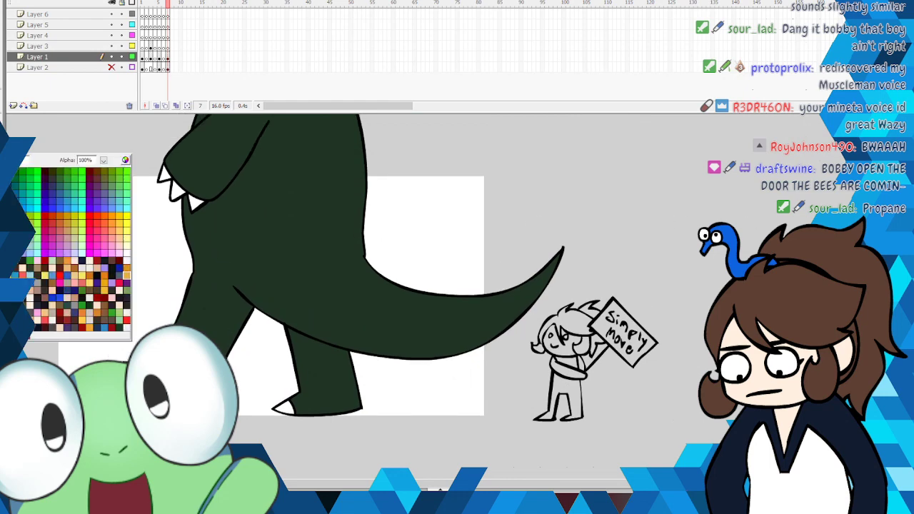
pyautogui.click(5, 174)
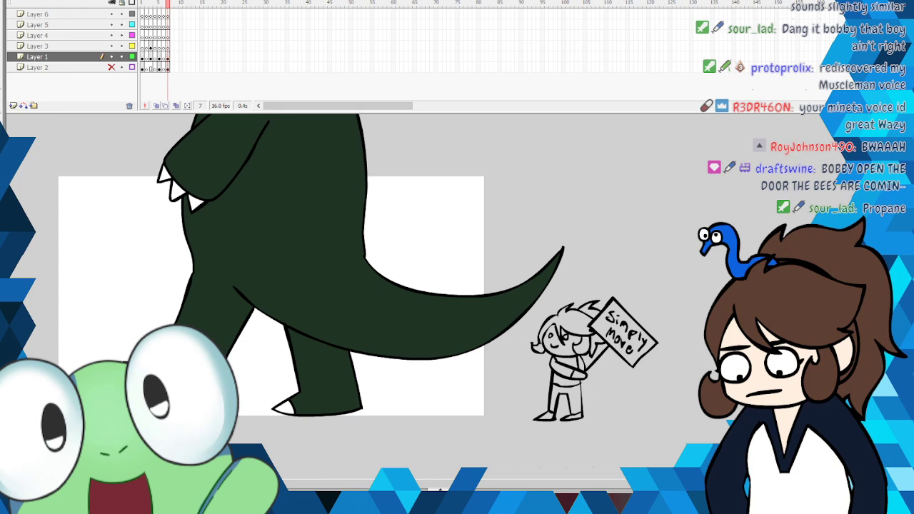
# Step: Mix a dark navy and fill the small character's shirt with it, then open the color mixer for another fill
pyautogui.click(5, 147)
pyautogui.click(127, 163)
pyautogui.moveTo(591, 223); pyautogui.dragTo(591, 229)
pyautogui.click(380, 292)
pyautogui.click(5, 147)
pyautogui.click(127, 163)
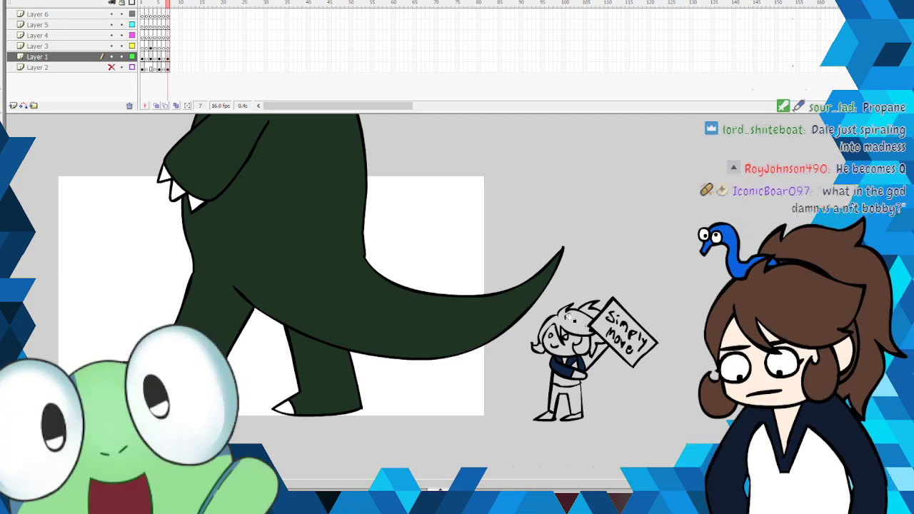
# Step: Fill the small character's face with a light skin tone and the hair with dark brown
pyautogui.click(2, 300)
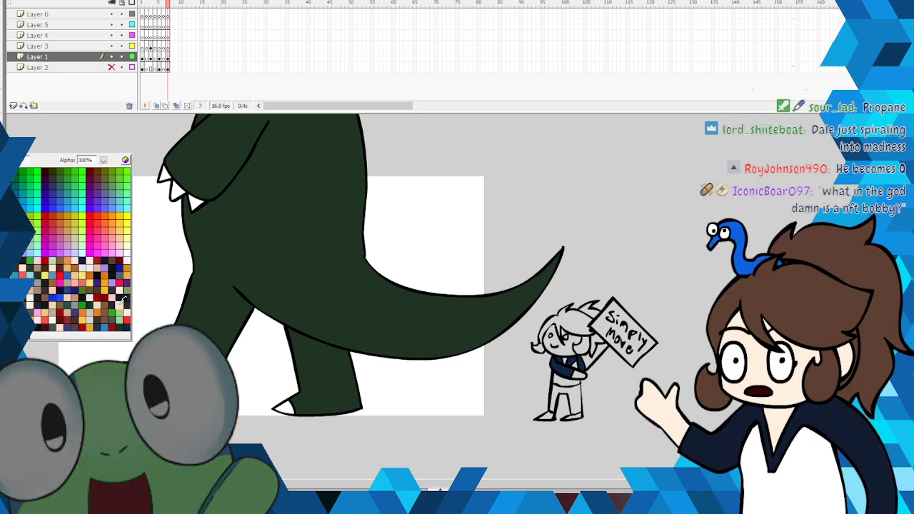
pyautogui.click(124, 298)
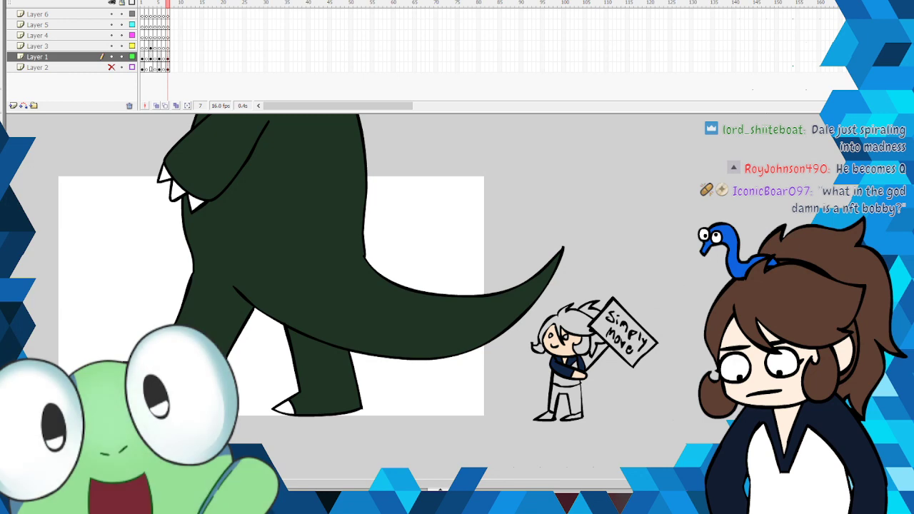
pyautogui.click(24, 165)
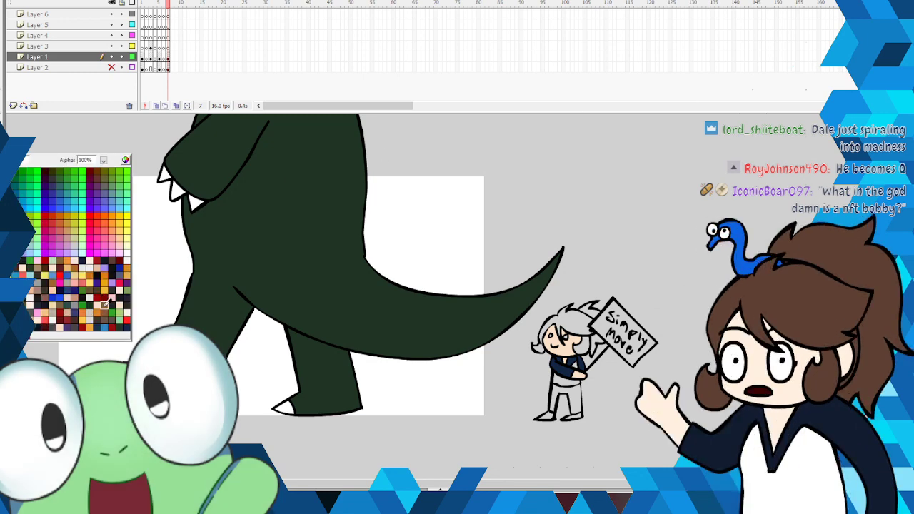
pyautogui.click(105, 313)
pyautogui.click(23, 166)
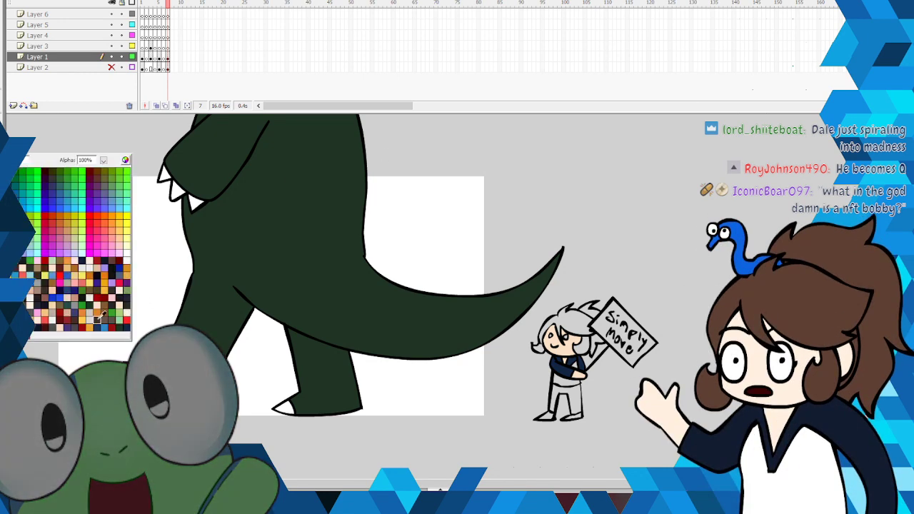
pyautogui.click(76, 320)
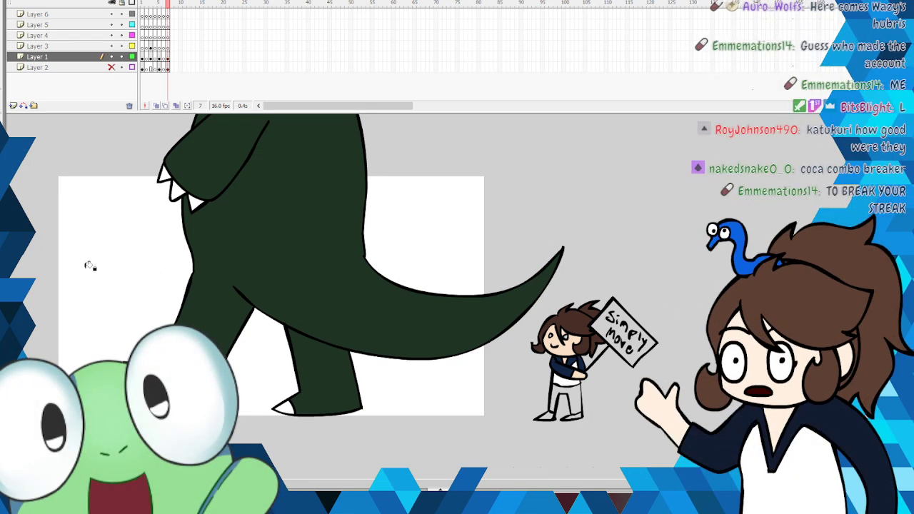
# Step: Fill the small character's shoes with bright green and the trousers with dark blue
pyautogui.click(6, 172)
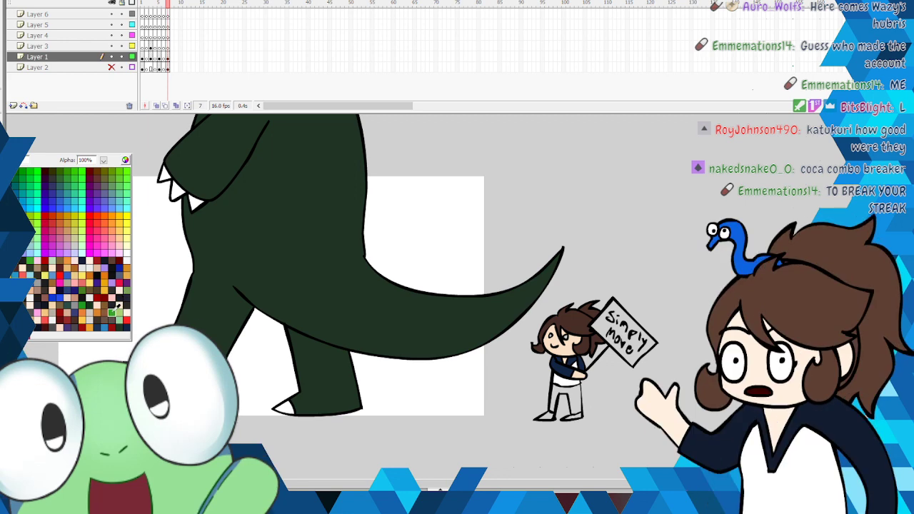
pyautogui.click(120, 300)
pyautogui.click(550, 416)
pyautogui.click(576, 415)
pyautogui.click(6, 171)
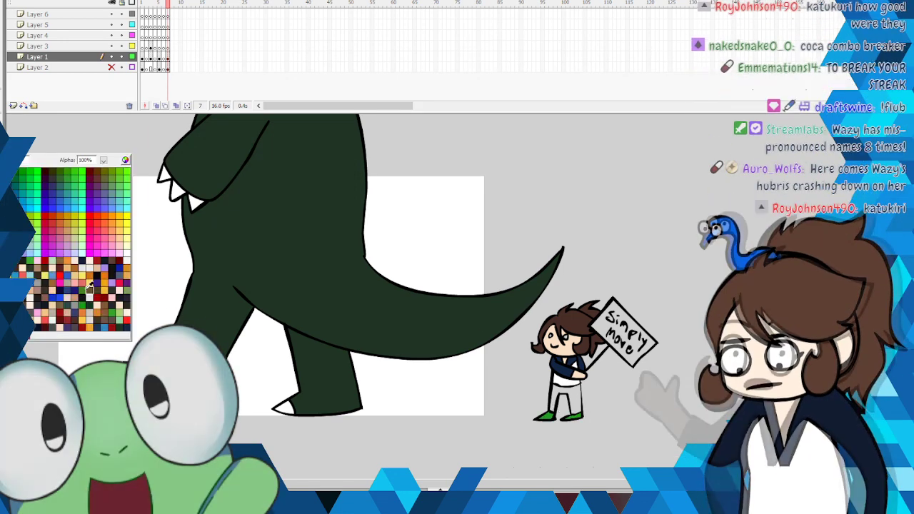
pyautogui.click(71, 287)
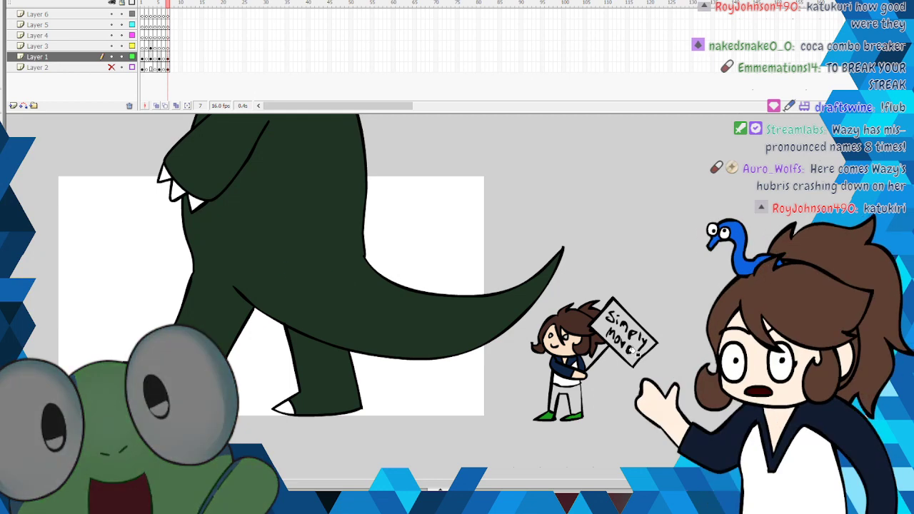
pyautogui.click(583, 395)
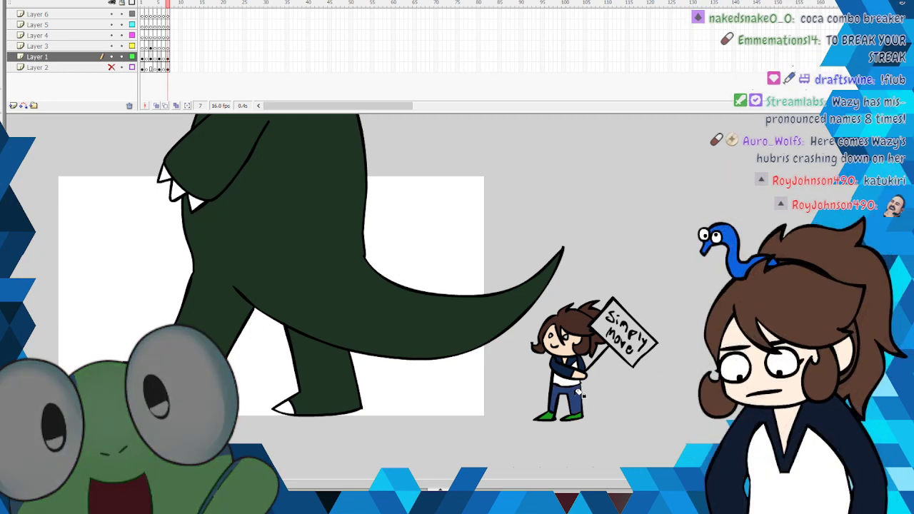
pyautogui.click(1, 148)
pyautogui.click(1, 106)
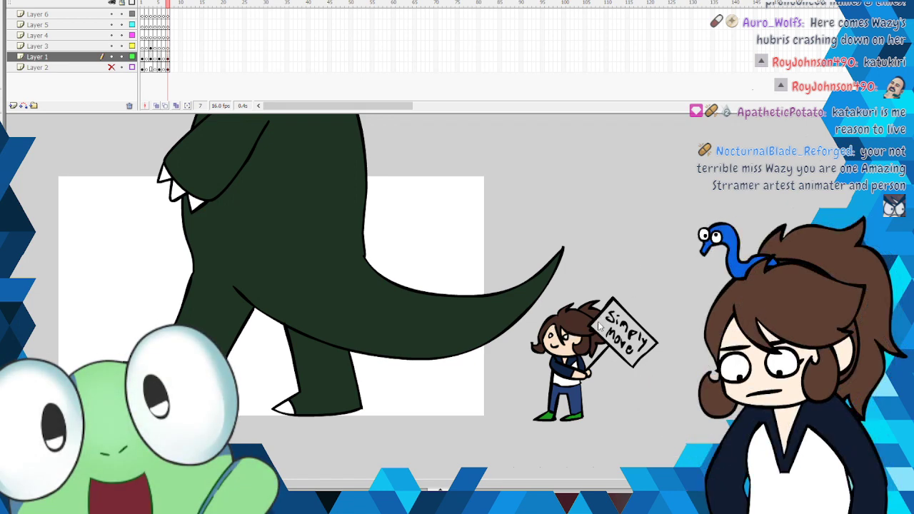
pyautogui.click(2, 0)
pyautogui.click(35, 40)
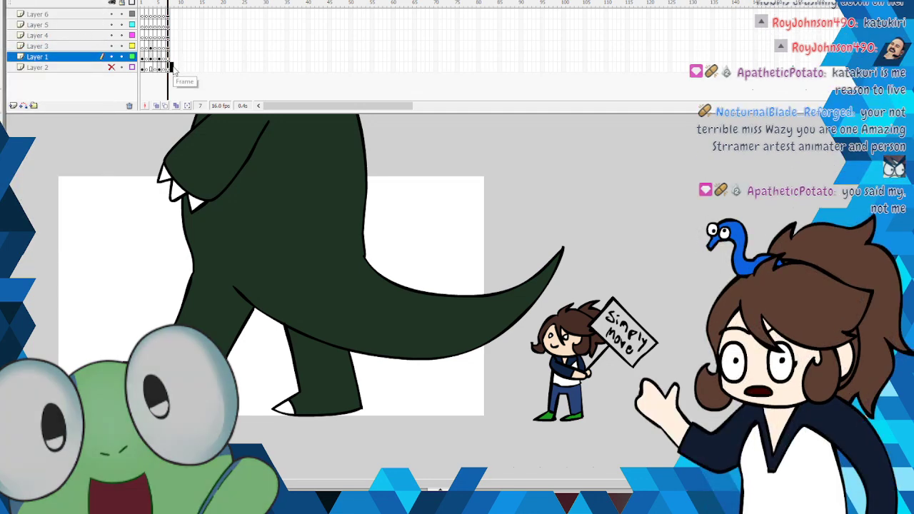
# Step: Add empty keyframes on all layers at frames 8 and 9, and turn Layer 2's visibility back on
pyautogui.rightClick(172, 14)
pyautogui.click(214, 75)
pyautogui.rightClick(179, 27)
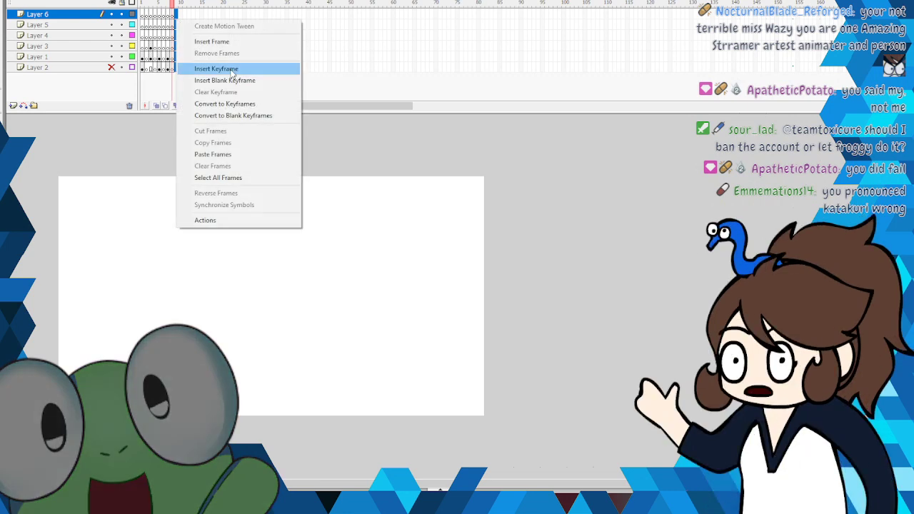
pyautogui.click(199, 75)
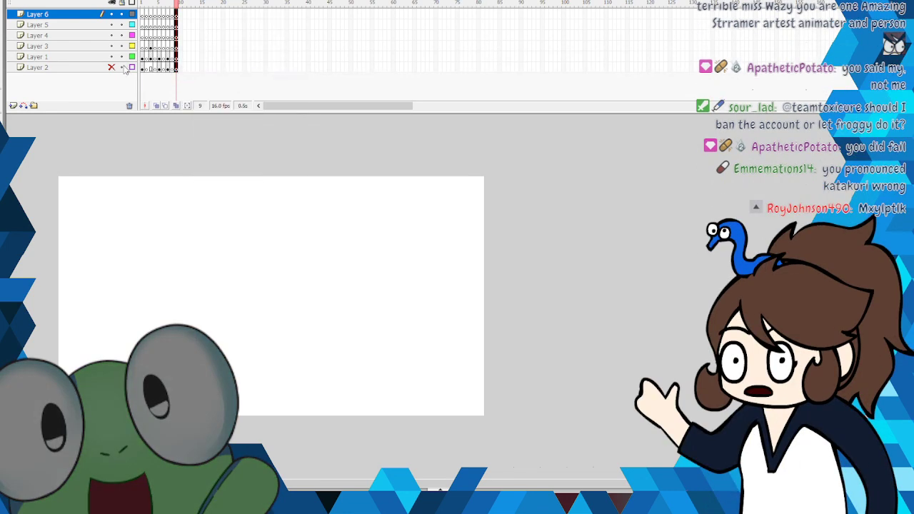
pyautogui.click(4, 1)
pyautogui.click(57, 46)
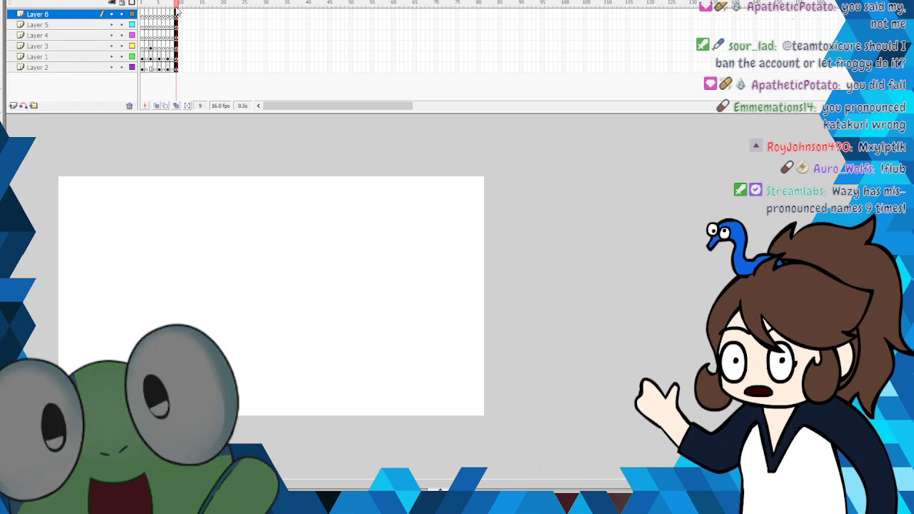
pyautogui.click(176, 4)
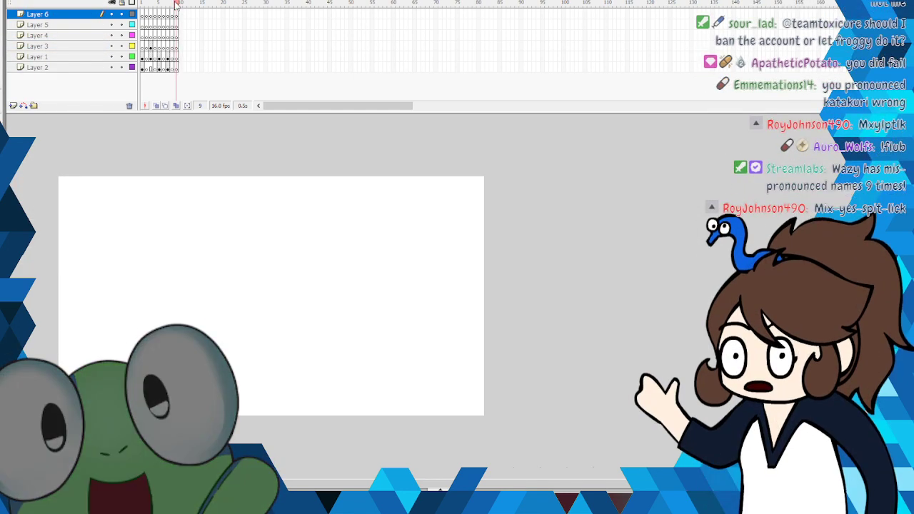
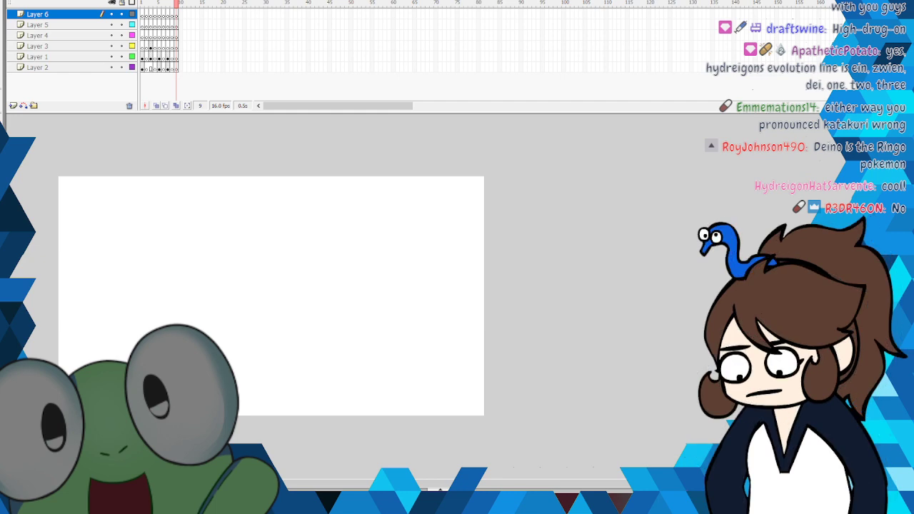
# Step: Sketch a creature's oval head with face details, open mouth and pointed horn in red on frame 9 of Layer 2
pyautogui.click(177, 70)
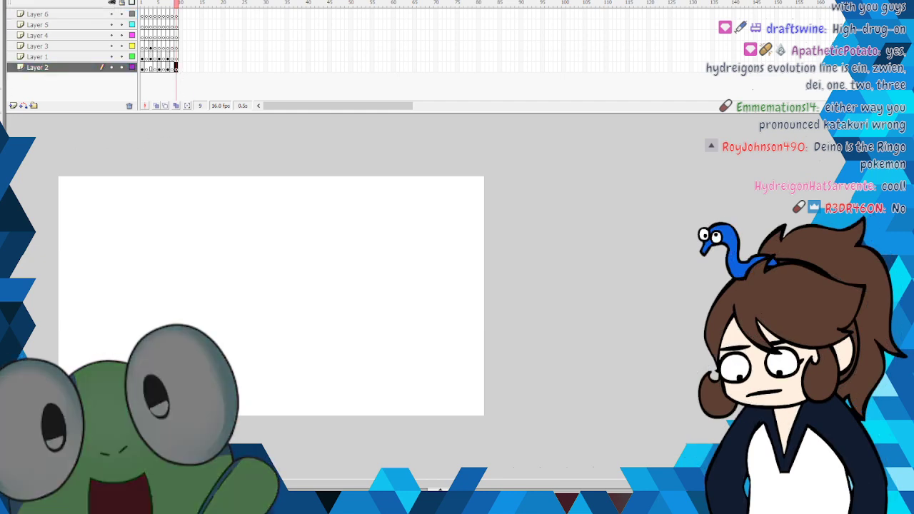
pyautogui.click(1, 150)
pyautogui.click(45, 220)
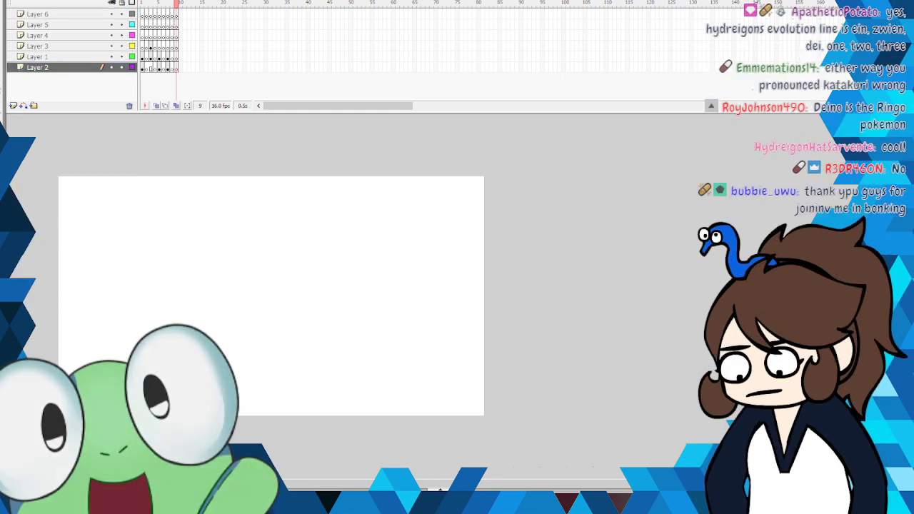
pyautogui.click(177, 67)
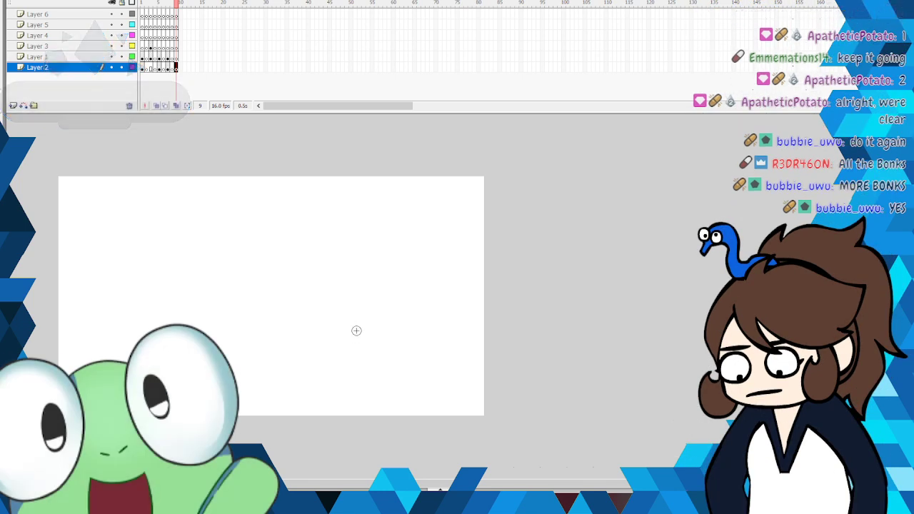
pyautogui.moveTo(288, 214)
pyautogui.mouseDown()
pyautogui.moveTo(243, 265)
pyautogui.moveTo(344, 225)
pyautogui.moveTo(247, 279)
pyautogui.moveTo(235, 234)
pyautogui.moveTo(307, 199)
pyautogui.moveTo(355, 242)
pyautogui.mouseUp()
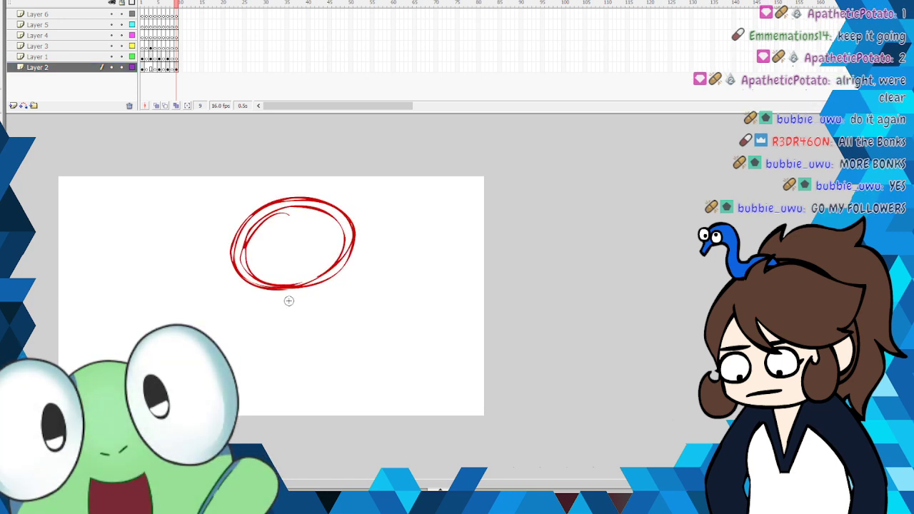
pyautogui.moveTo(243, 252)
pyautogui.mouseDown()
pyautogui.moveTo(312, 249)
pyautogui.moveTo(289, 271)
pyautogui.moveTo(239, 270)
pyautogui.mouseUp()
pyautogui.moveTo(299, 183)
pyautogui.mouseDown()
pyautogui.moveTo(229, 229)
pyautogui.moveTo(262, 195)
pyautogui.moveTo(328, 192)
pyautogui.moveTo(367, 158)
pyautogui.moveTo(342, 193)
pyautogui.moveTo(362, 240)
pyautogui.moveTo(343, 264)
pyautogui.moveTo(326, 227)
pyautogui.moveTo(247, 248)
pyautogui.moveTo(215, 237)
pyautogui.mouseUp()
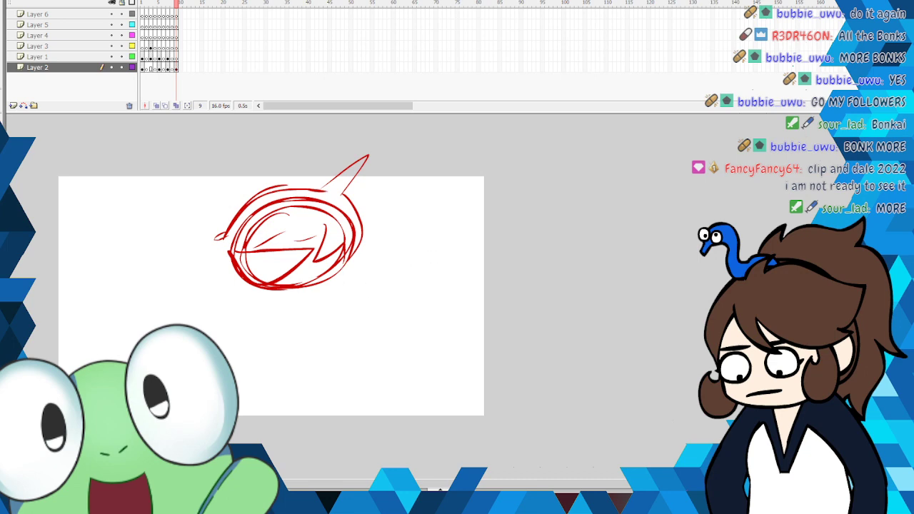
# Step: Sketch the creature's neck, rounded body and four legs in red below the head
pyautogui.scroll(-3, 577, 267)
pyautogui.moveTo(347, 203)
pyautogui.mouseDown()
pyautogui.moveTo(357, 312)
pyautogui.moveTo(324, 363)
pyautogui.moveTo(281, 382)
pyautogui.moveTo(222, 323)
pyautogui.mouseUp()
pyautogui.moveTo(296, 263)
pyautogui.mouseDown()
pyautogui.moveTo(271, 273)
pyautogui.moveTo(215, 345)
pyautogui.moveTo(305, 250)
pyautogui.moveTo(313, 258)
pyautogui.moveTo(300, 250)
pyautogui.moveTo(291, 262)
pyautogui.mouseUp()
pyautogui.moveTo(355, 305); pyautogui.dragTo(377, 357)
pyautogui.moveTo(381, 377)
pyautogui.mouseDown()
pyautogui.moveTo(324, 373)
pyautogui.moveTo(327, 387)
pyautogui.moveTo(342, 391)
pyautogui.moveTo(307, 406)
pyautogui.moveTo(289, 334)
pyautogui.moveTo(302, 389)
pyautogui.mouseUp()
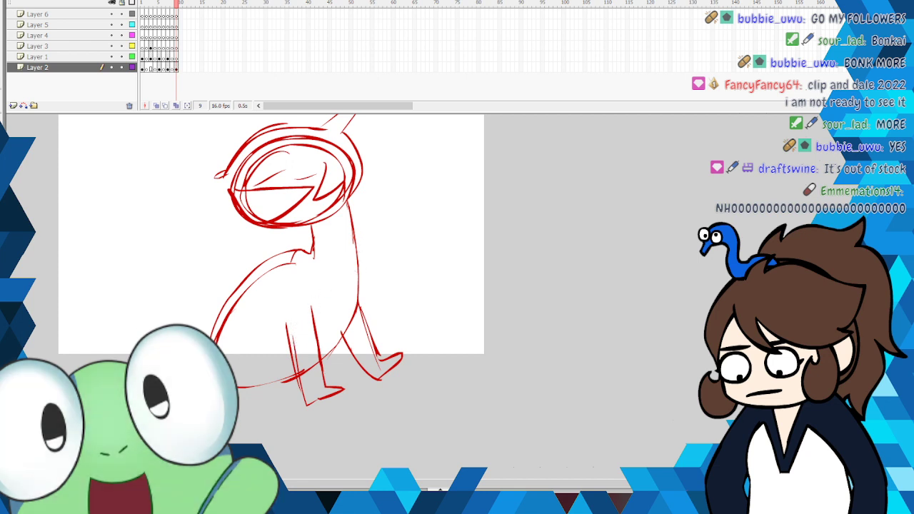
pyautogui.moveTo(246, 362)
pyautogui.mouseDown()
pyautogui.moveTo(240, 384)
pyautogui.moveTo(250, 422)
pyautogui.moveTo(279, 425)
pyautogui.moveTo(265, 417)
pyautogui.mouseUp()
pyautogui.moveTo(263, 382); pyautogui.dragTo(265, 418)
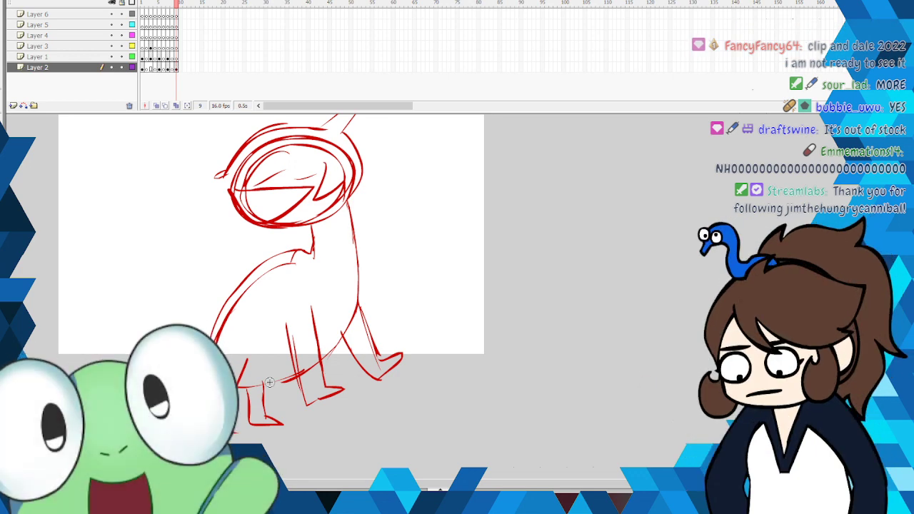
# Step: Add a jagged fur collar around the creature's neck and a small tufted tail to the sketch
pyautogui.moveTo(438, 483); pyautogui.dragTo(328, 478)
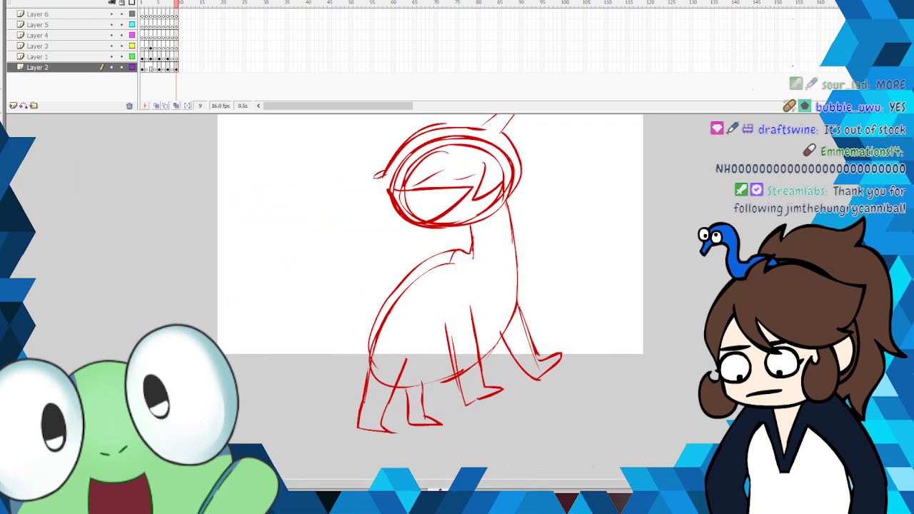
pyautogui.scroll(1, 428, 286)
pyautogui.scroll(3, 440, 490)
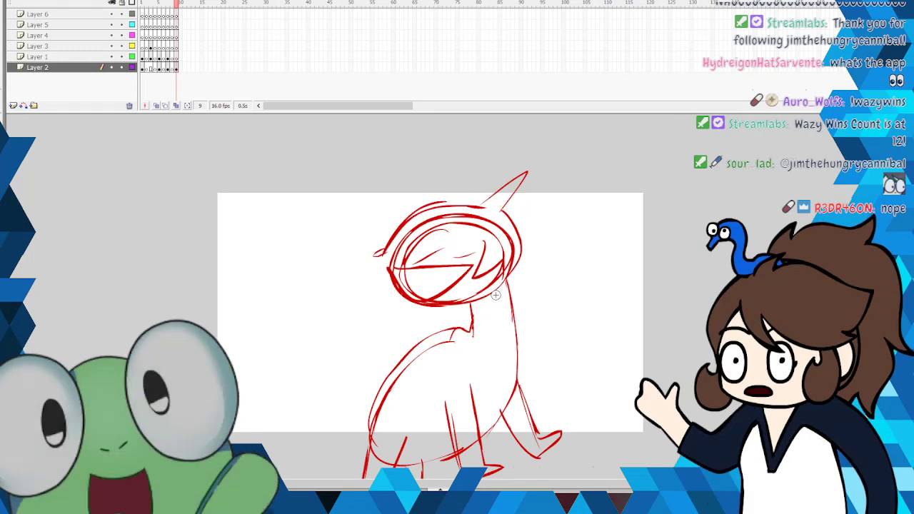
pyautogui.moveTo(468, 323); pyautogui.dragTo(437, 321)
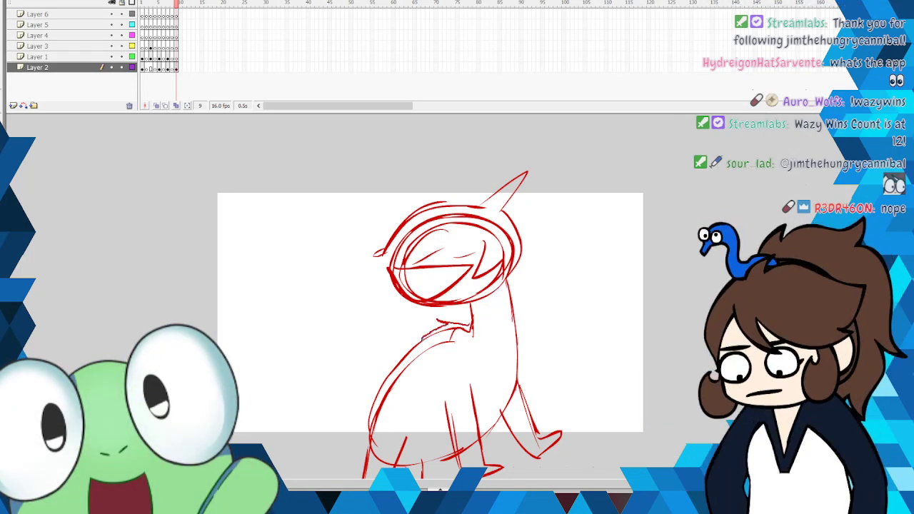
pyautogui.moveTo(448, 374)
pyautogui.mouseDown()
pyautogui.moveTo(479, 386)
pyautogui.moveTo(506, 391)
pyautogui.mouseUp()
pyautogui.moveTo(517, 329)
pyautogui.mouseDown()
pyautogui.moveTo(534, 366)
pyautogui.moveTo(525, 354)
pyautogui.moveTo(524, 379)
pyautogui.moveTo(505, 389)
pyautogui.moveTo(501, 372)
pyautogui.mouseUp()
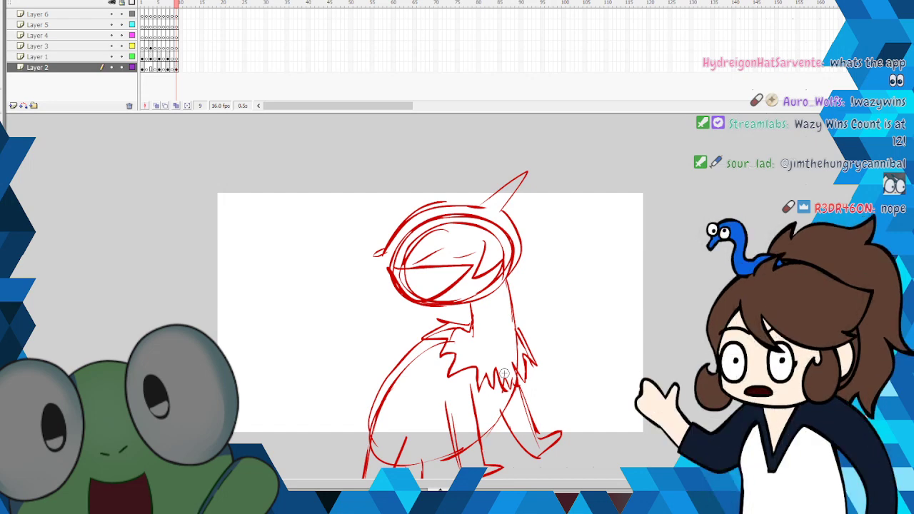
pyautogui.moveTo(360, 407)
pyautogui.mouseDown()
pyautogui.moveTo(350, 413)
pyautogui.moveTo(369, 446)
pyautogui.mouseUp()
# Step: Show Layer 2 as outlines and ink the creature's upper head and jaw in black on frame 9 of Layer 1
pyautogui.click(177, 67)
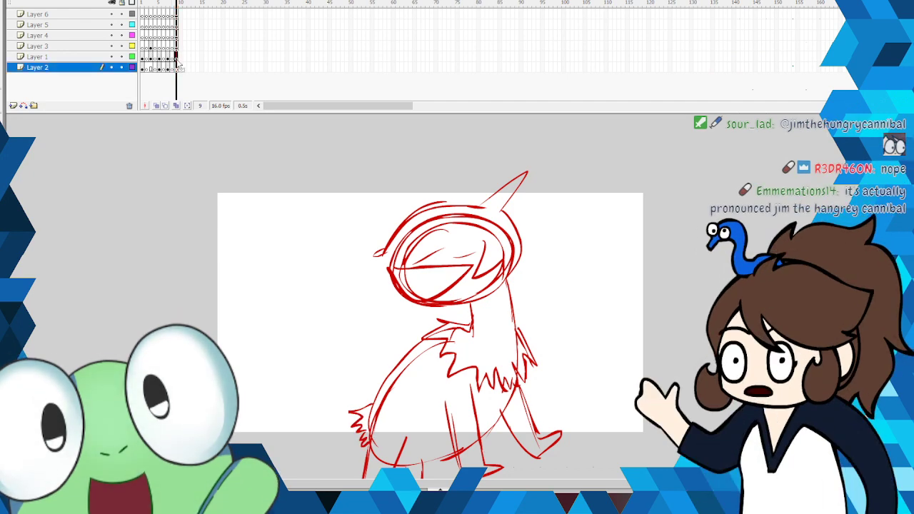
pyautogui.click(177, 56)
pyautogui.click(132, 68)
pyautogui.click(2, 158)
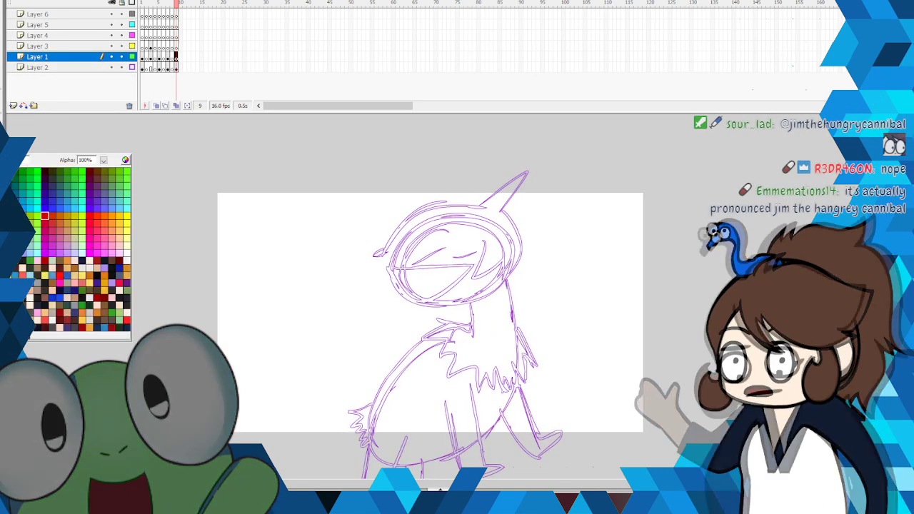
pyautogui.click(45, 216)
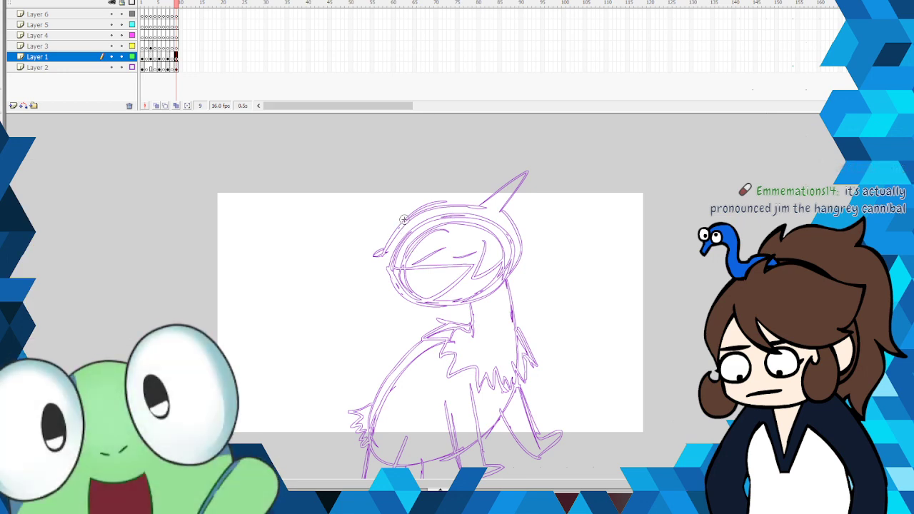
pyautogui.moveTo(459, 206); pyautogui.dragTo(409, 217)
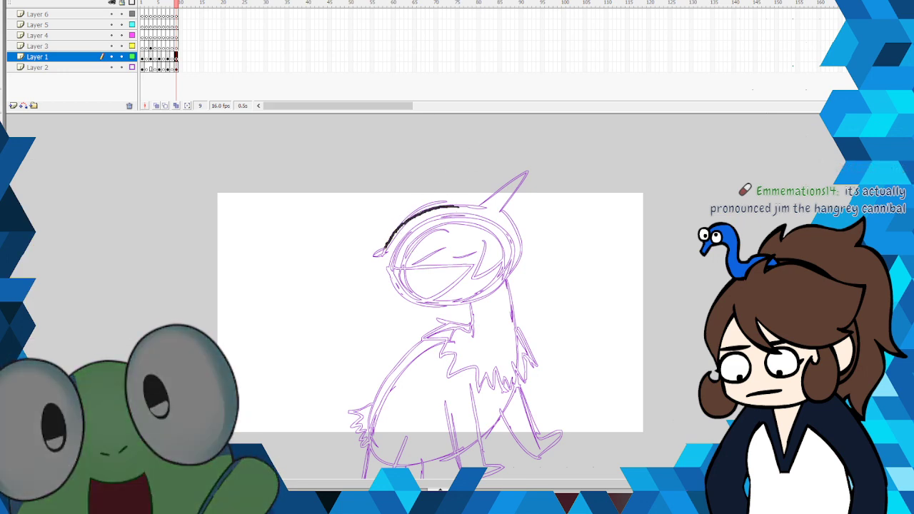
pyautogui.moveTo(379, 280)
pyautogui.mouseDown()
pyautogui.moveTo(408, 293)
pyautogui.moveTo(466, 266)
pyautogui.mouseUp()
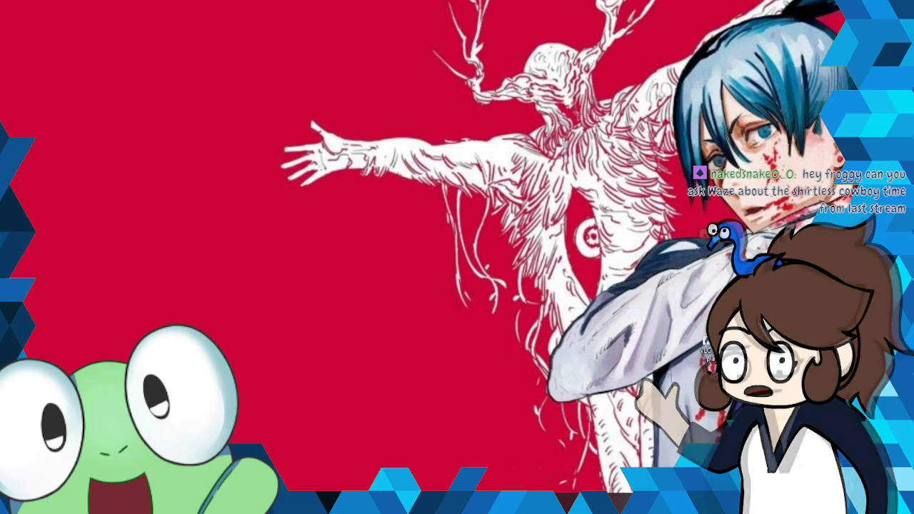
# Step: Switch back to the animation and ink the creature's horn, head top, jagged fringe, cheek fur and lower jaw in brown on Layer 1
pyautogui.hotkey('alt', 'Tab')
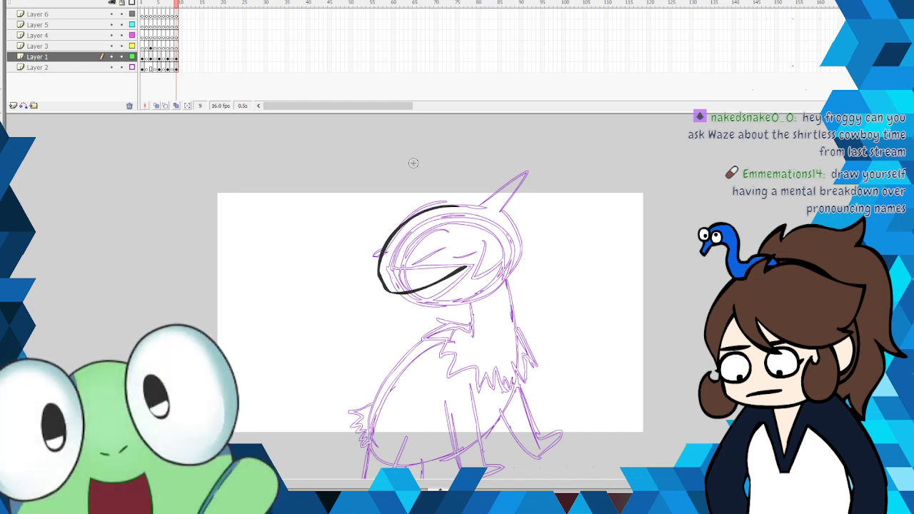
pyautogui.click(4, 156)
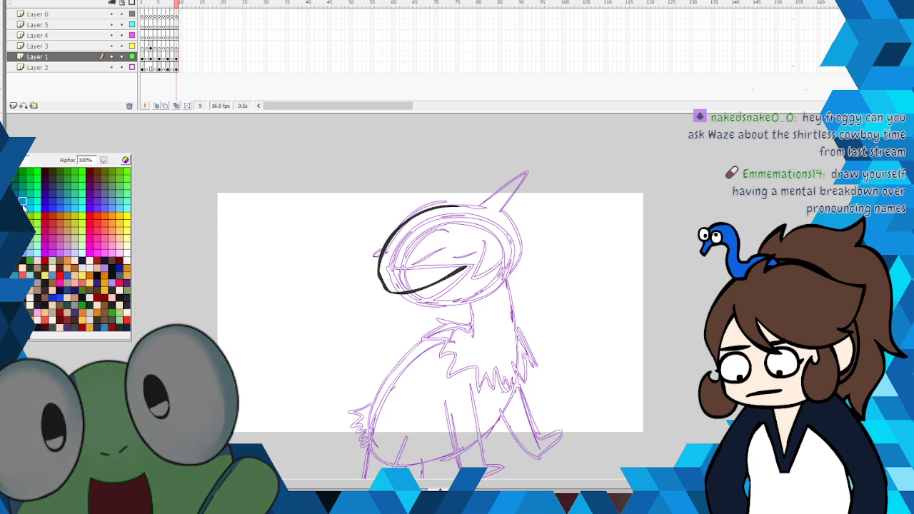
pyautogui.click(22, 206)
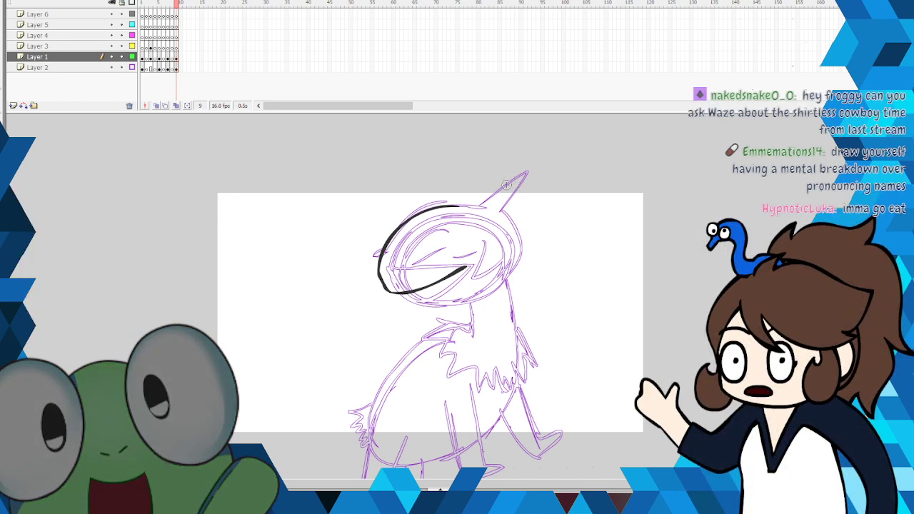
pyautogui.moveTo(491, 182)
pyautogui.mouseDown()
pyautogui.moveTo(470, 202)
pyautogui.moveTo(518, 155)
pyautogui.moveTo(497, 210)
pyautogui.mouseUp()
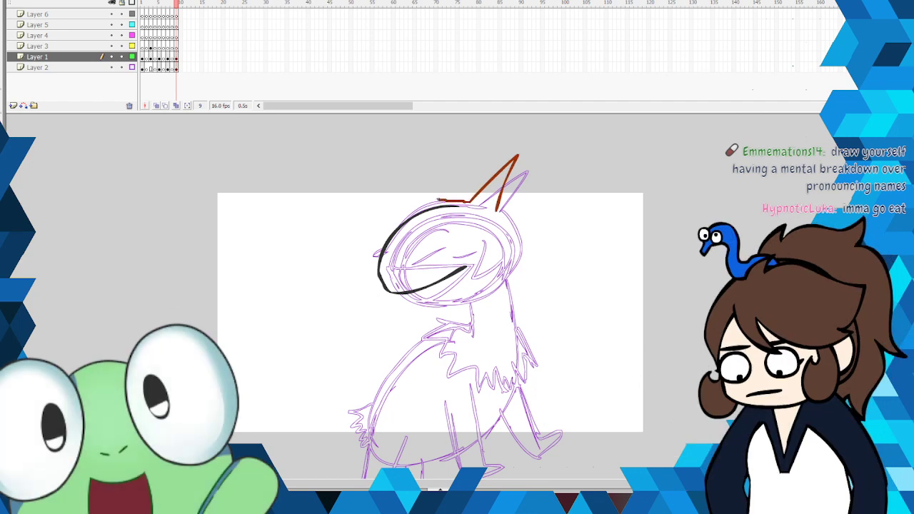
pyautogui.moveTo(424, 198)
pyautogui.mouseDown()
pyautogui.moveTo(386, 226)
pyautogui.moveTo(385, 246)
pyautogui.mouseUp()
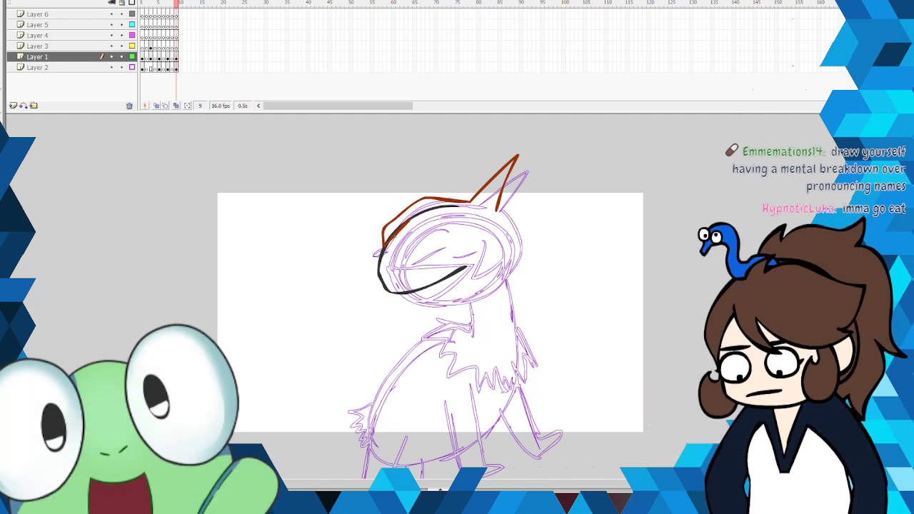
pyautogui.moveTo(399, 249)
pyautogui.mouseDown()
pyautogui.moveTo(448, 228)
pyautogui.moveTo(440, 257)
pyautogui.moveTo(472, 239)
pyautogui.mouseUp()
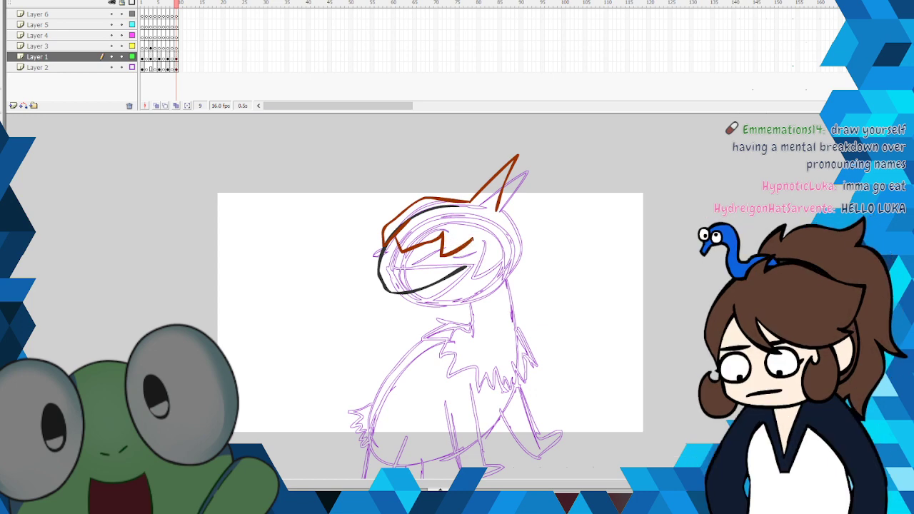
pyautogui.moveTo(464, 277); pyautogui.dragTo(483, 270)
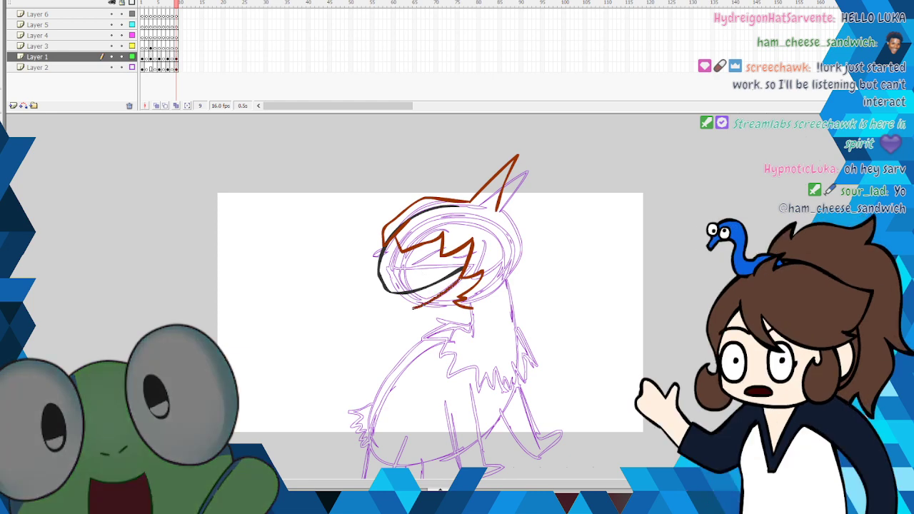
pyautogui.moveTo(408, 308); pyautogui.dragTo(409, 302)
pyautogui.moveTo(408, 307)
pyautogui.mouseDown()
pyautogui.moveTo(453, 314)
pyautogui.moveTo(475, 305)
pyautogui.mouseUp()
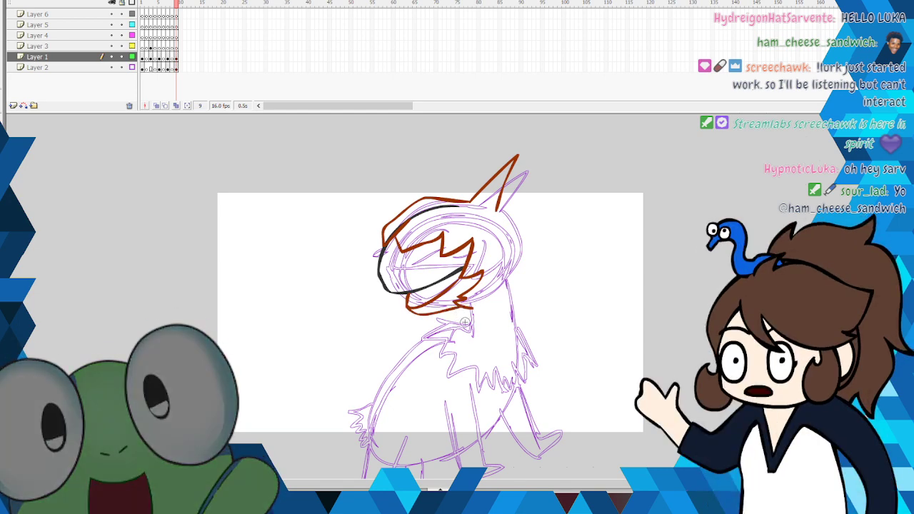
# Step: Ink the back of the head, the neck and the jagged fur collar in brown, adding three small spots on the collar
pyautogui.moveTo(471, 307)
pyautogui.mouseDown()
pyautogui.moveTo(471, 330)
pyautogui.moveTo(430, 323)
pyautogui.moveTo(418, 345)
pyautogui.mouseUp()
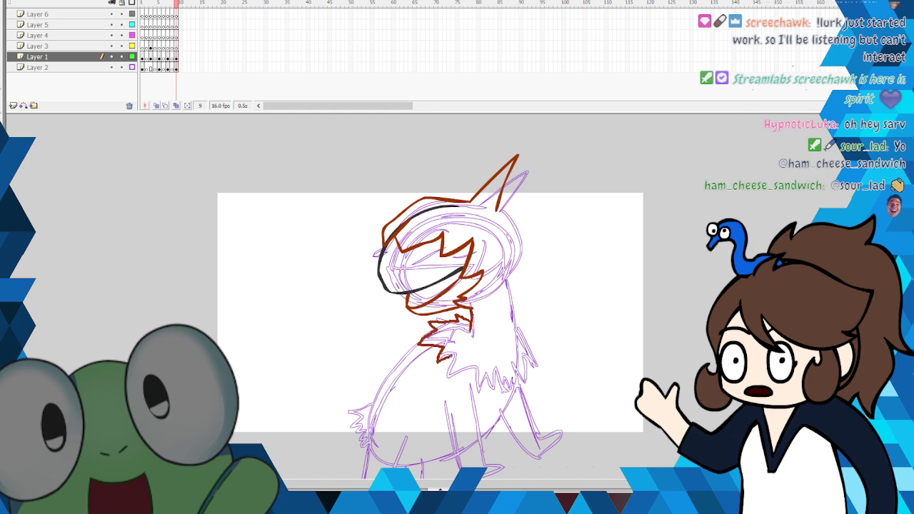
pyautogui.moveTo(473, 373); pyautogui.dragTo(480, 372)
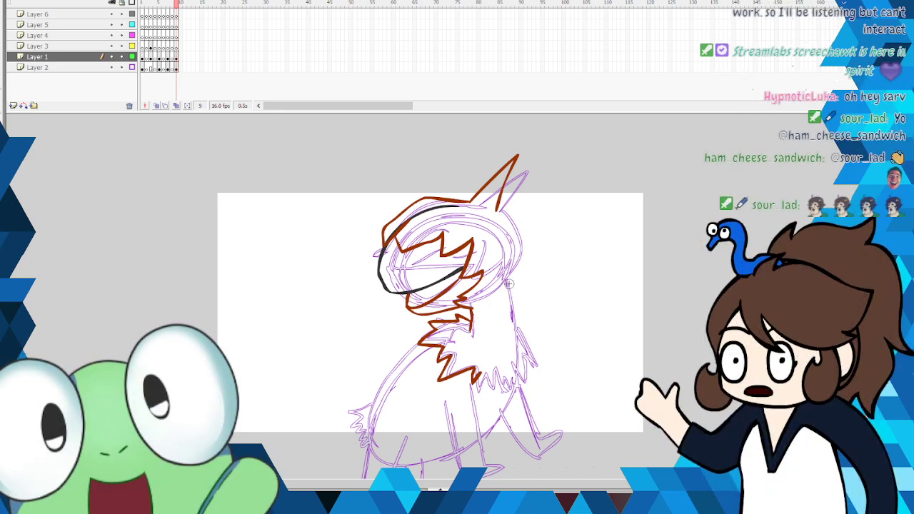
pyautogui.moveTo(507, 282); pyautogui.dragTo(514, 330)
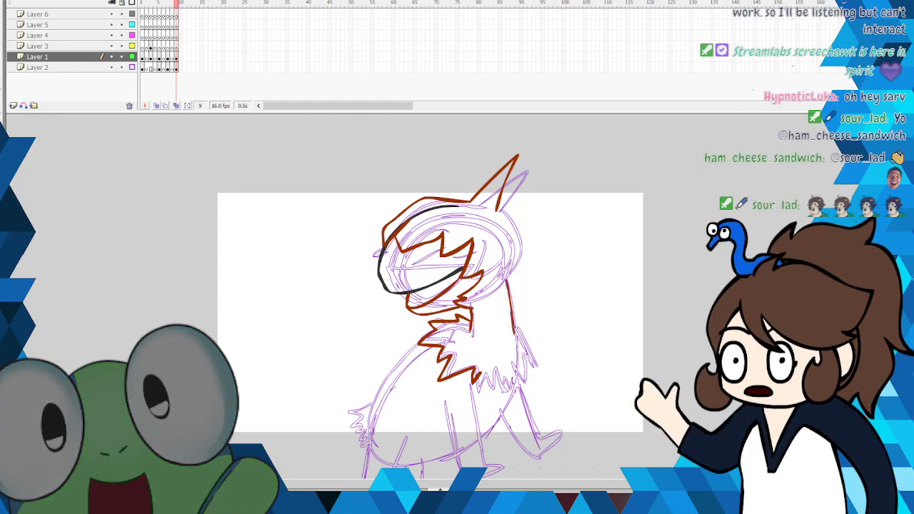
pyautogui.moveTo(530, 347)
pyautogui.mouseDown()
pyautogui.moveTo(527, 381)
pyautogui.moveTo(494, 396)
pyautogui.mouseUp()
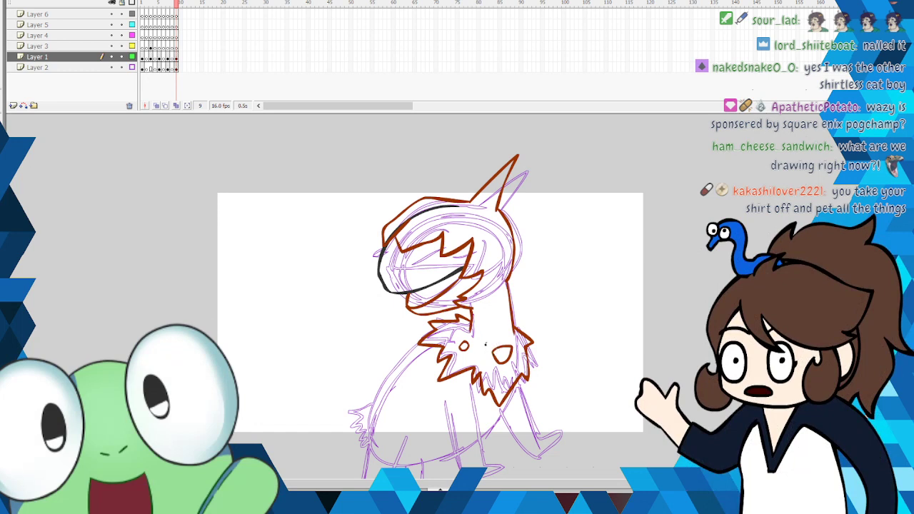
# Step: Ink the creature's back, belly, four legs and tufted tail in dark red over the sketch
pyautogui.scroll(-5, 701, 277)
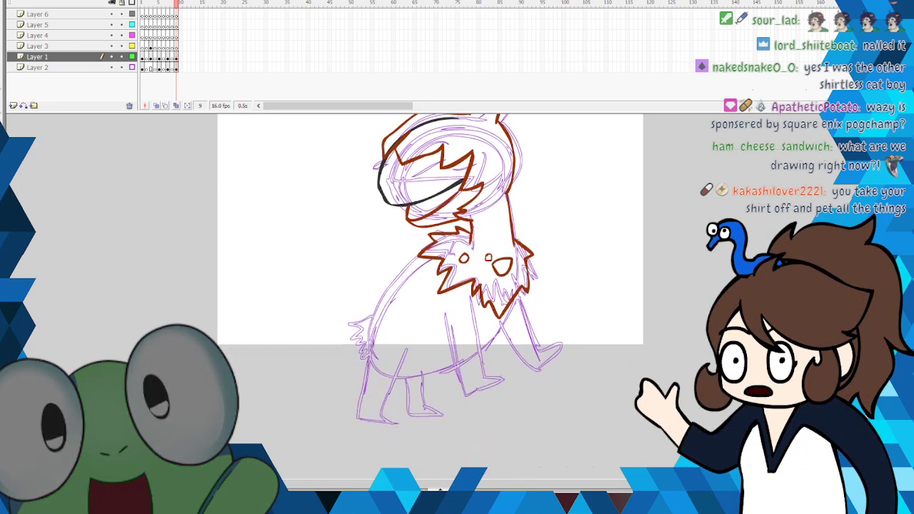
pyautogui.click(6, 159)
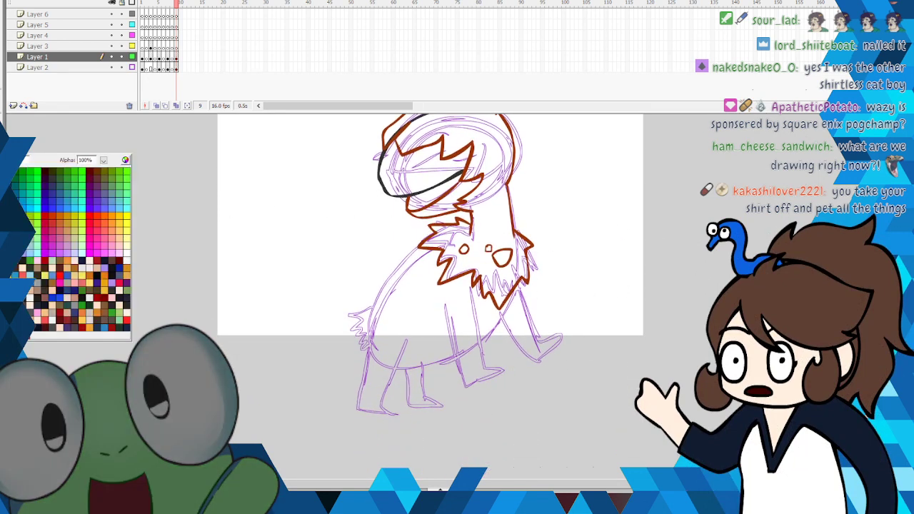
pyautogui.click(70, 279)
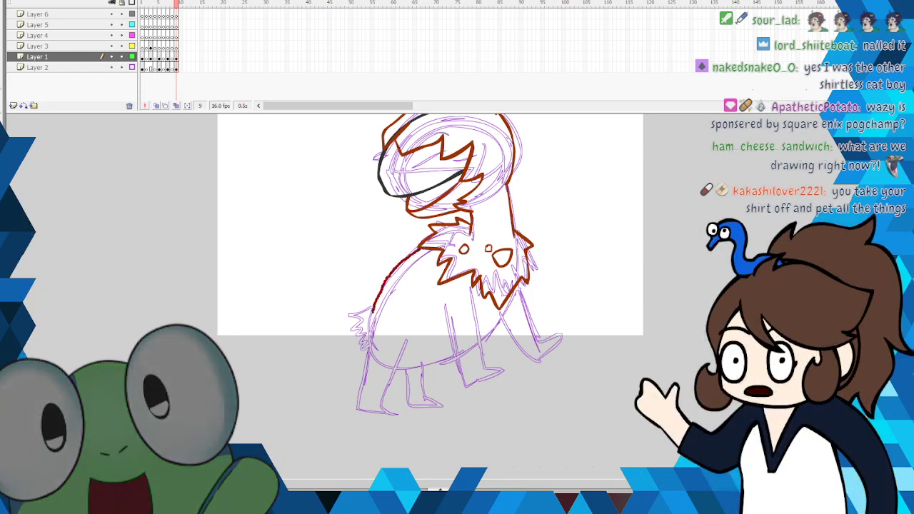
pyautogui.moveTo(420, 251); pyautogui.dragTo(369, 323)
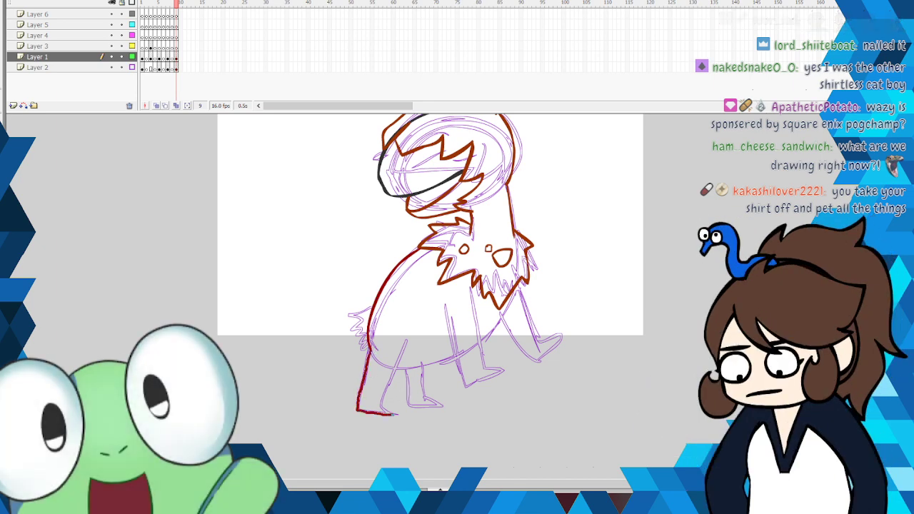
pyautogui.moveTo(358, 411); pyautogui.dragTo(384, 397)
pyautogui.moveTo(406, 340); pyautogui.dragTo(397, 357)
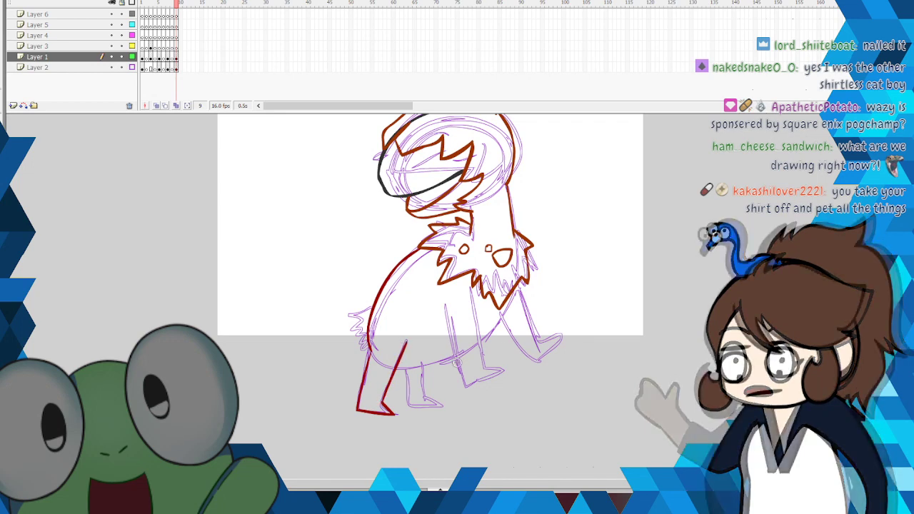
pyautogui.moveTo(471, 292)
pyautogui.mouseDown()
pyautogui.moveTo(484, 367)
pyautogui.moveTo(505, 377)
pyautogui.moveTo(464, 390)
pyautogui.mouseUp()
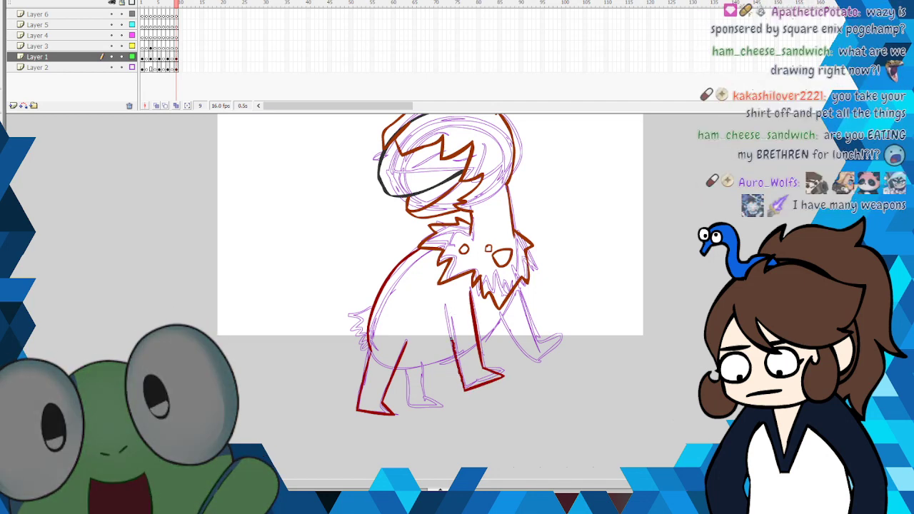
pyautogui.moveTo(452, 349); pyautogui.dragTo(445, 306)
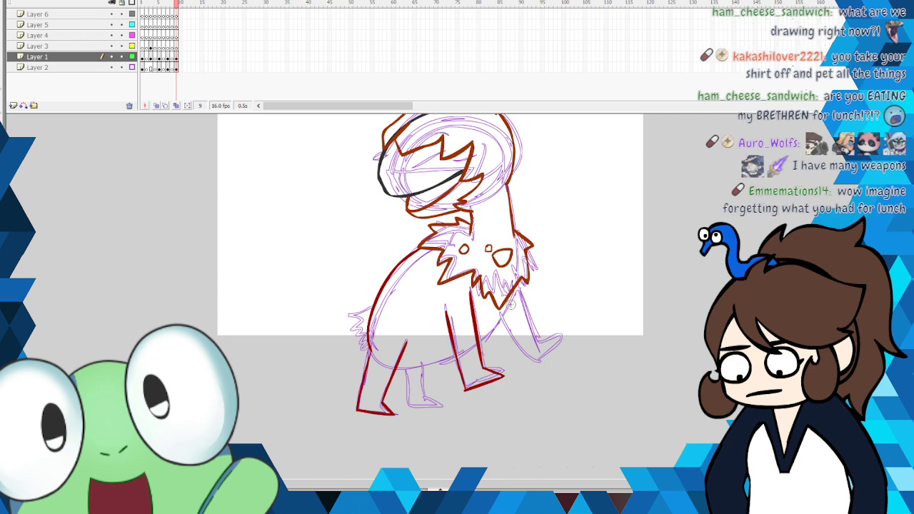
pyautogui.moveTo(519, 287)
pyautogui.mouseDown()
pyautogui.moveTo(539, 341)
pyautogui.moveTo(561, 336)
pyautogui.moveTo(535, 362)
pyautogui.moveTo(503, 320)
pyautogui.moveTo(510, 304)
pyautogui.moveTo(485, 339)
pyautogui.moveTo(432, 367)
pyautogui.moveTo(397, 369)
pyautogui.moveTo(408, 404)
pyautogui.moveTo(424, 372)
pyautogui.mouseUp()
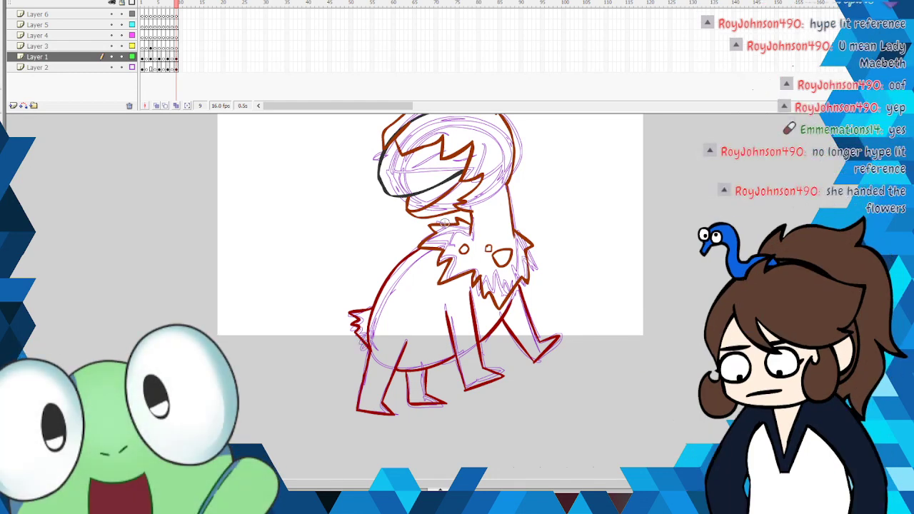
# Step: Remove the black head line that overlaps the brown fur above the fringe
pyautogui.scroll(3, 457, 221)
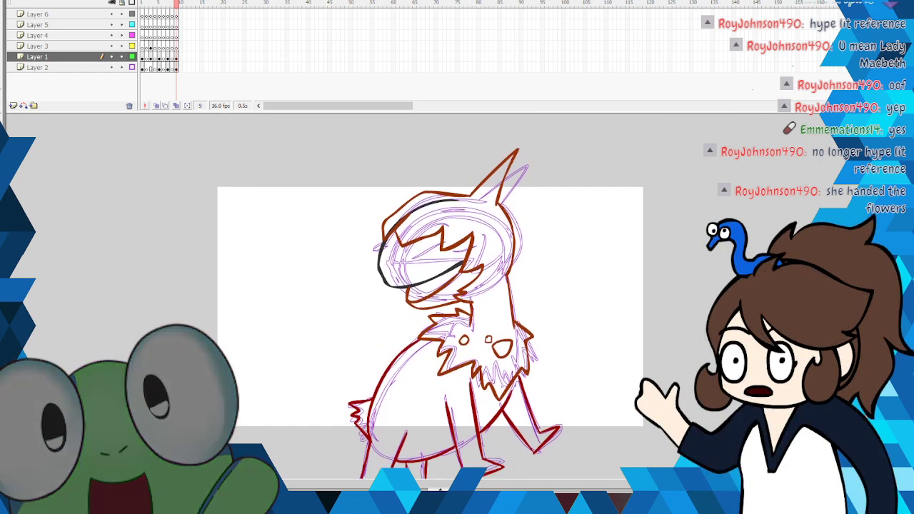
pyautogui.rightClick(420, 205)
pyautogui.click(429, 210)
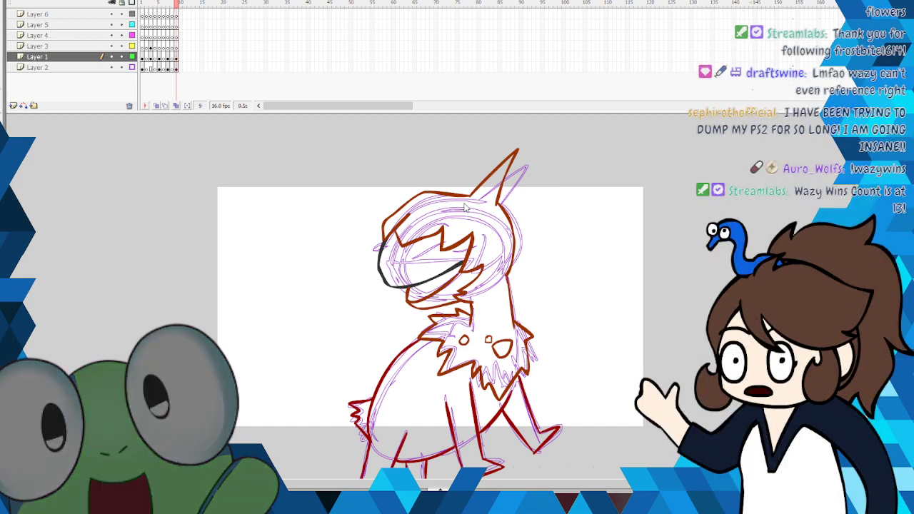
# Step: Hide Layer 2 and recolor all of the creature's line art on frame 9 of Layer 1 black
pyautogui.click(111, 67)
pyautogui.click(176, 58)
pyautogui.click(2, 147)
pyautogui.click(12, 173)
pyautogui.scroll(-4, 428, 285)
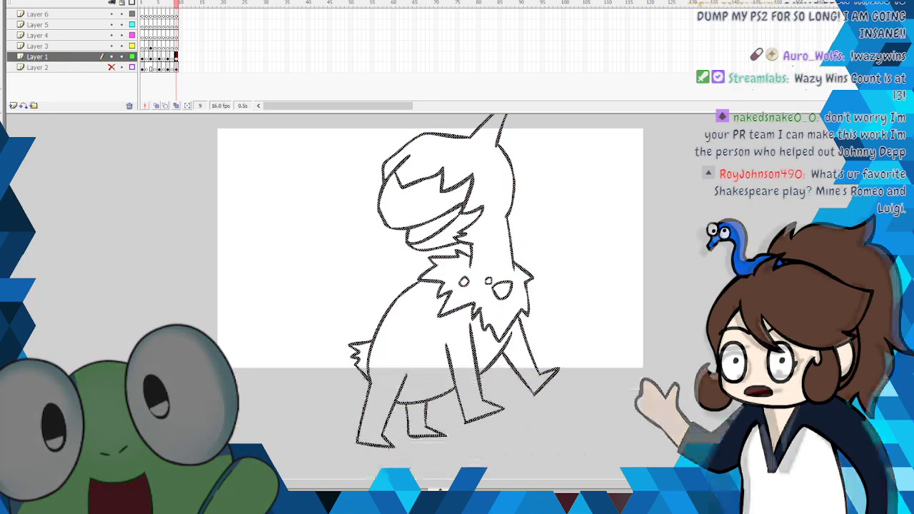
pyautogui.click(177, 6)
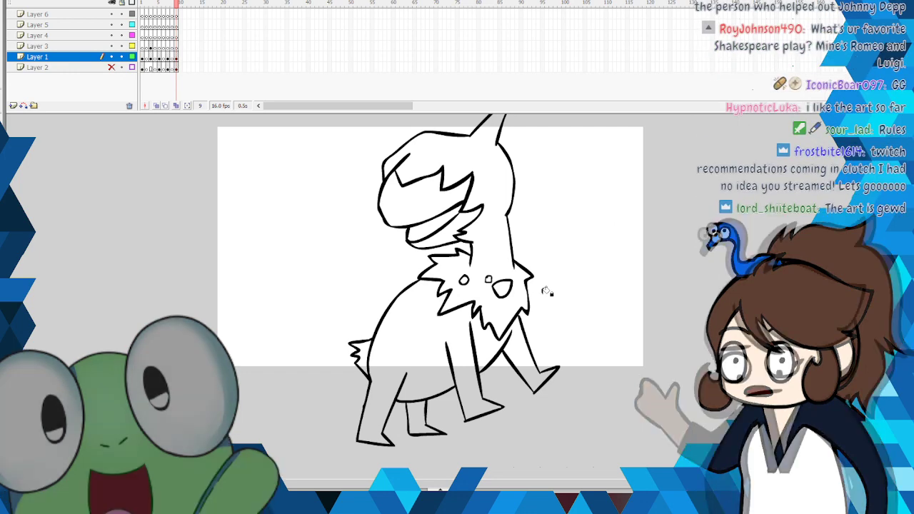
# Step: Fill the creature's head fur, horn, neck and collar near-black, leaving the body unfilled, and color the three collar spots purple
pyautogui.click(488, 334)
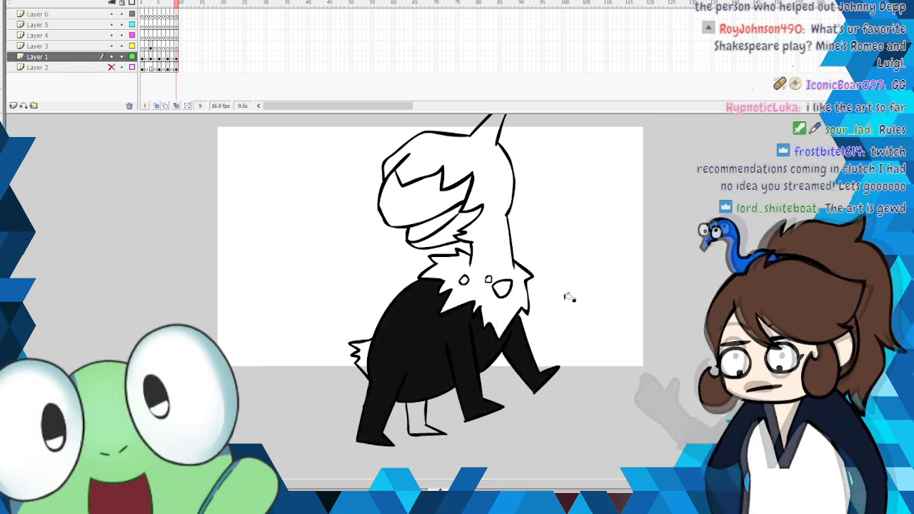
pyautogui.hotkey('ctrl', 'z')
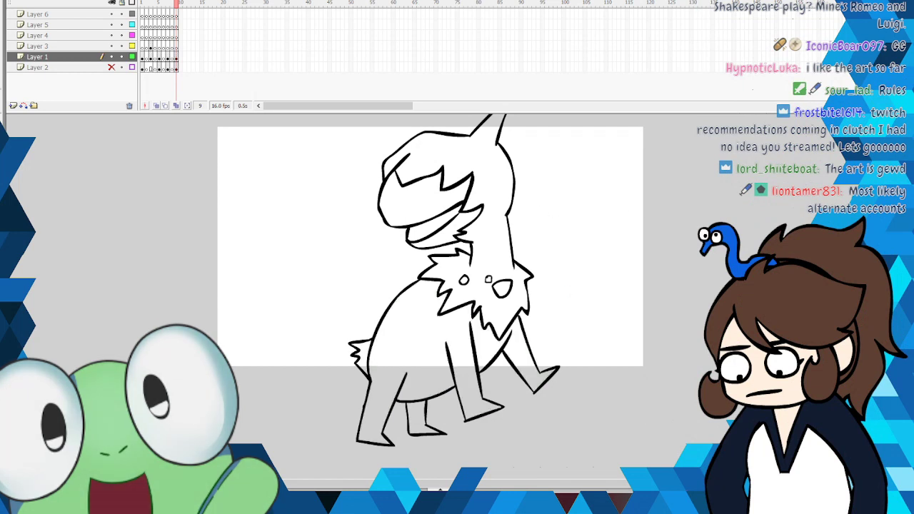
pyautogui.click(495, 225)
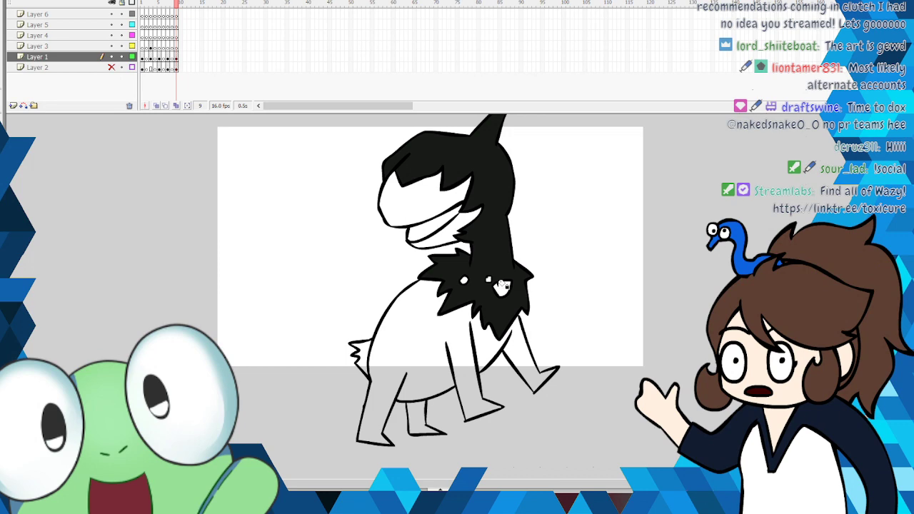
pyautogui.click(502, 285)
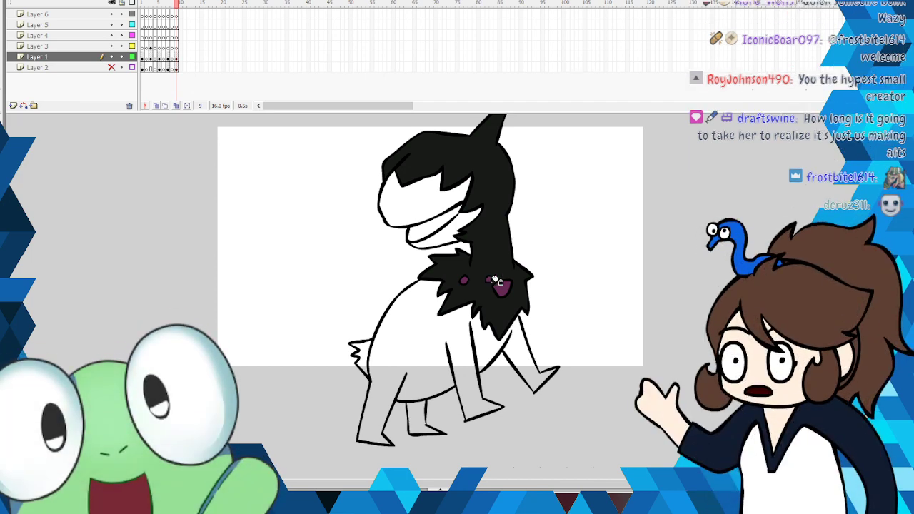
# Step: Fill the mouth interior dark red and the face, jaw, body, legs and tail green
pyautogui.click(177, 3)
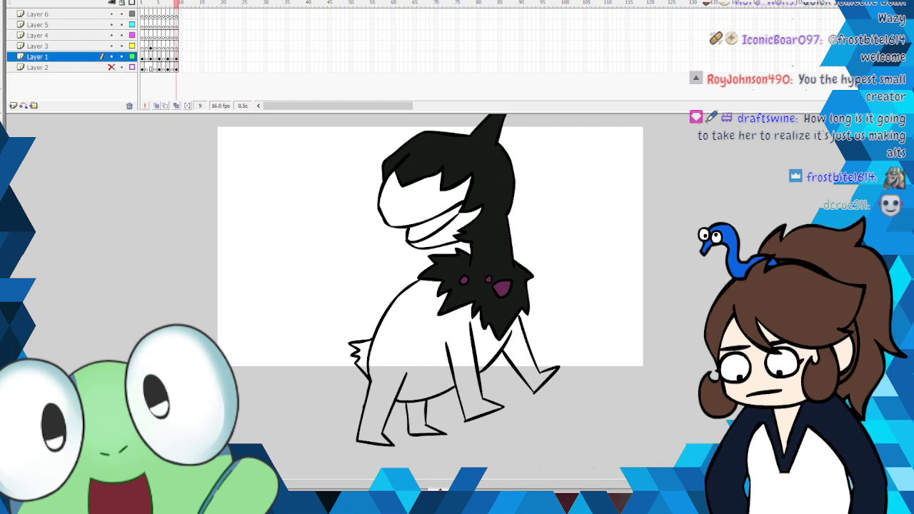
pyautogui.click(456, 214)
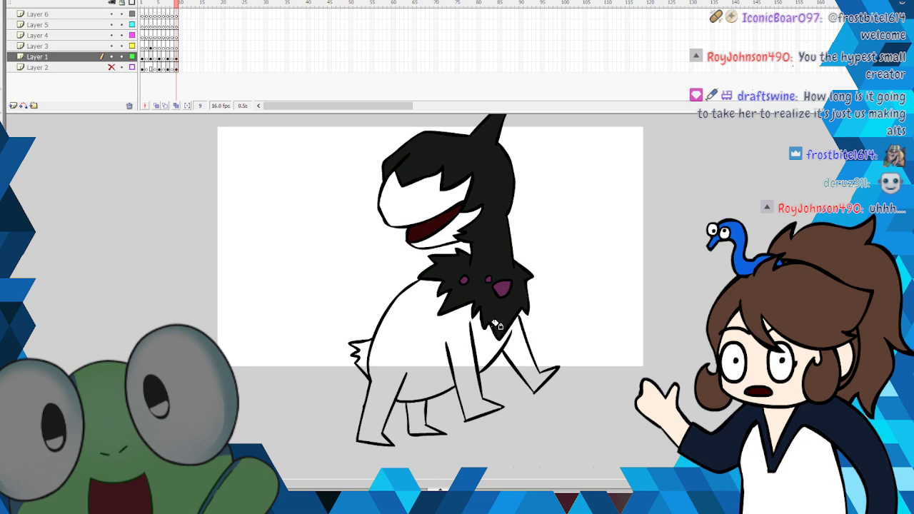
pyautogui.click(428, 213)
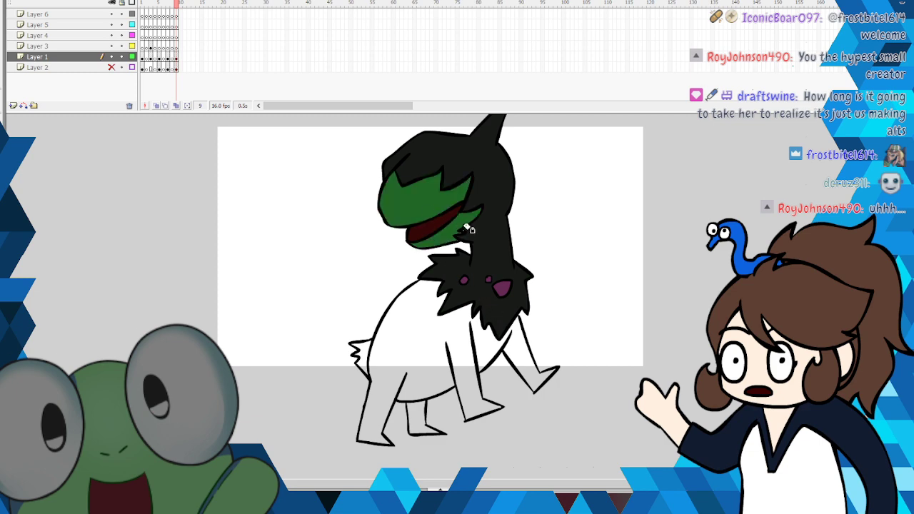
pyautogui.click(514, 335)
pyautogui.click(416, 406)
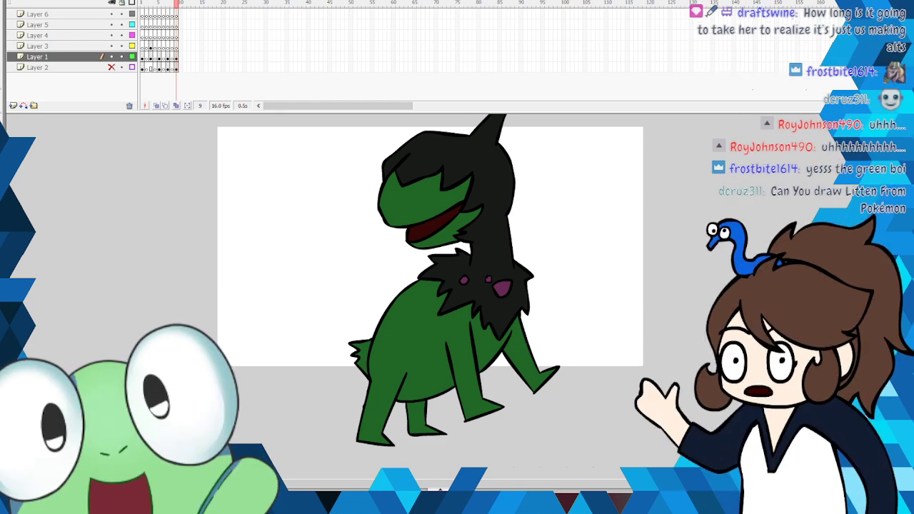
# Step: Brush small gray highlight strokes onto the dark fur of the head, neck and collar
pyautogui.scroll(2, 620, 324)
pyautogui.click(2, 147)
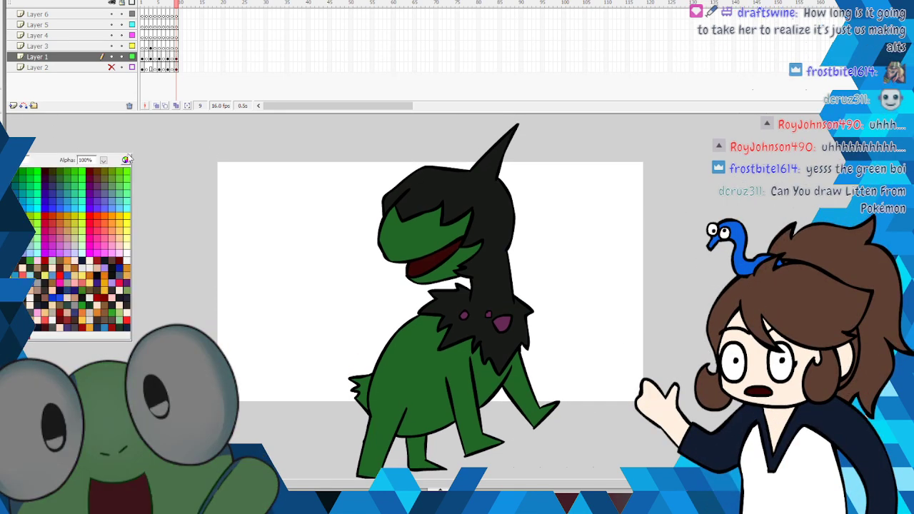
pyautogui.click(472, 191)
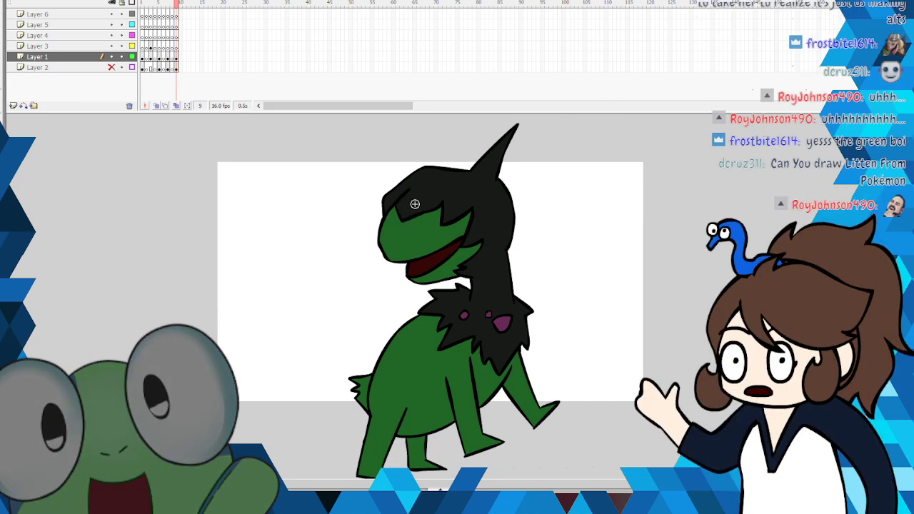
pyautogui.moveTo(420, 190)
pyautogui.mouseDown()
pyautogui.moveTo(440, 178)
pyautogui.moveTo(431, 189)
pyautogui.moveTo(469, 187)
pyautogui.mouseUp()
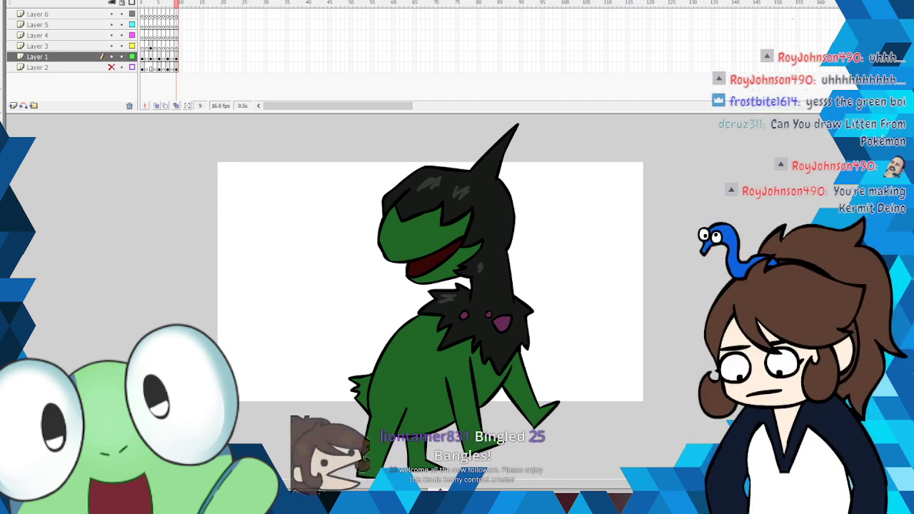
# Step: Dot two small nostrils on the green creature's snout and save the file
pyautogui.click(3, 159)
pyautogui.click(22, 214)
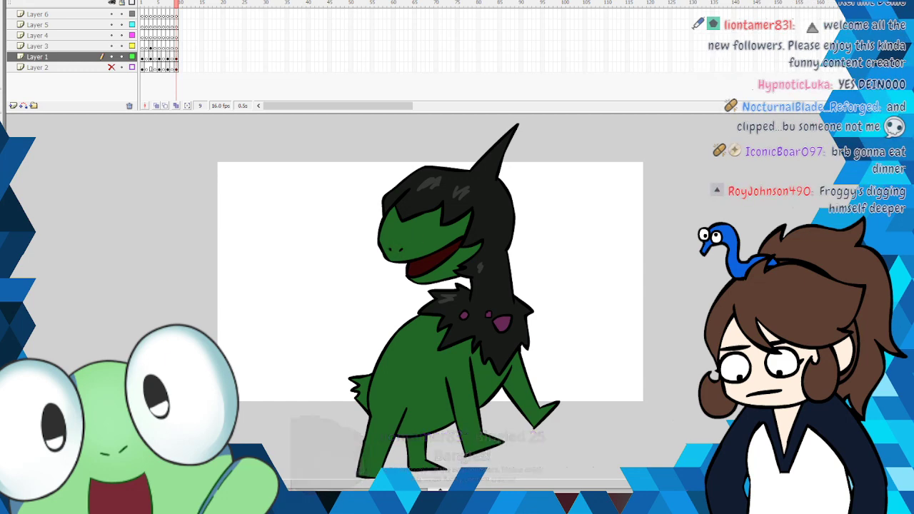
pyautogui.click(7, 1)
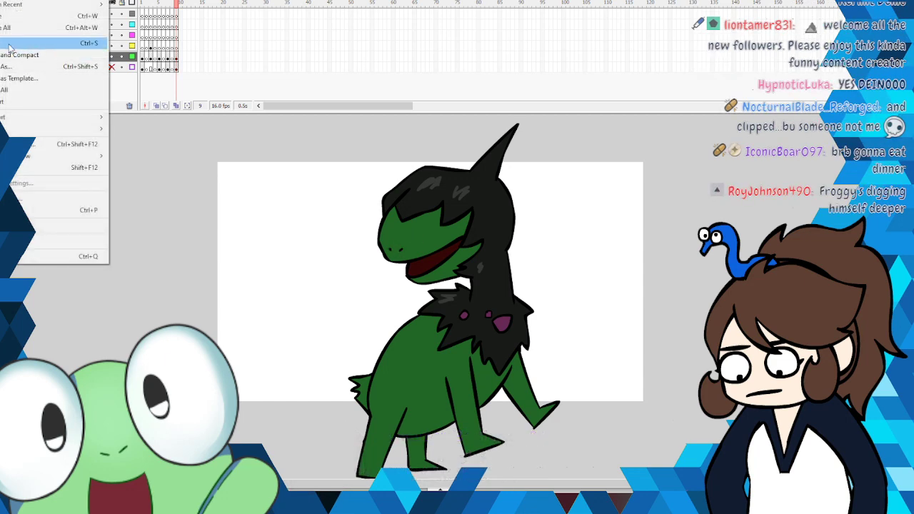
pyautogui.click(10, 44)
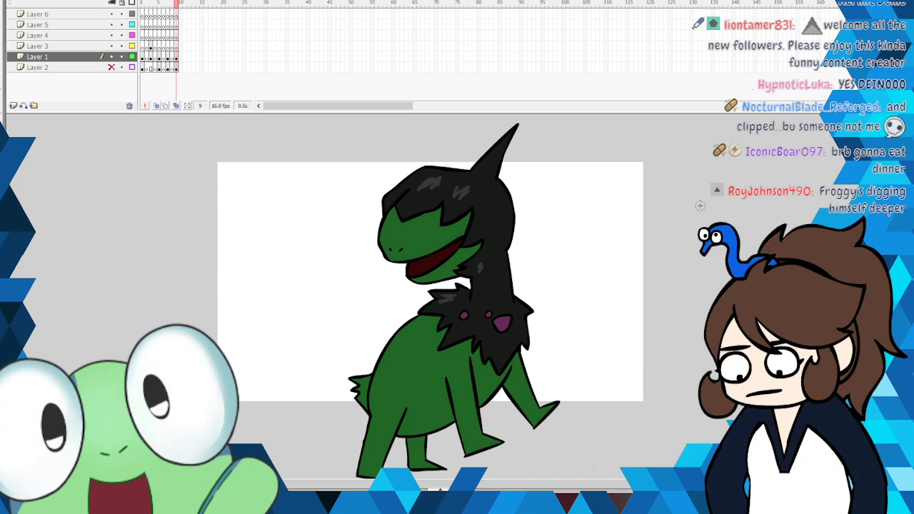
# Step: Insert blank keyframes at frames 10 and 11 across all layers, with Layer 2 visible, and save the file
pyautogui.rightClick(180, 14)
pyautogui.click(214, 77)
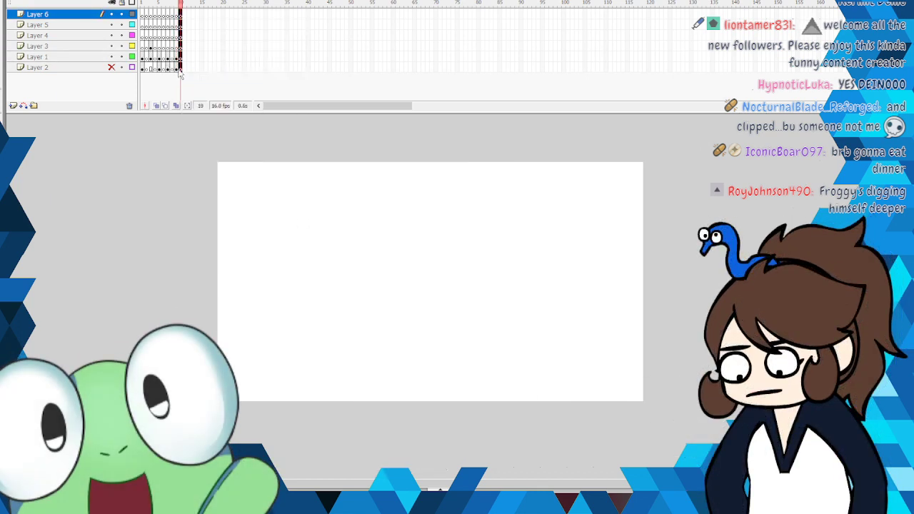
pyautogui.rightClick(187, 14)
pyautogui.click(227, 79)
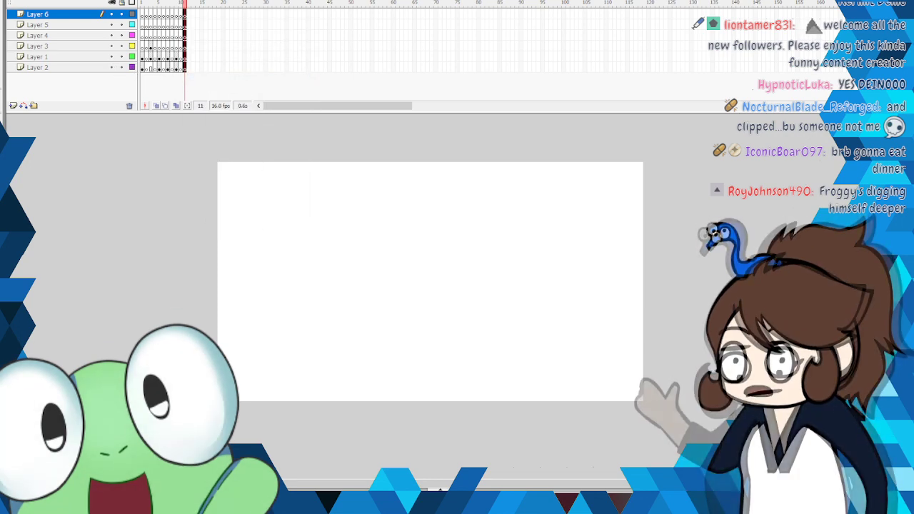
pyautogui.click(6, 0)
pyautogui.click(58, 43)
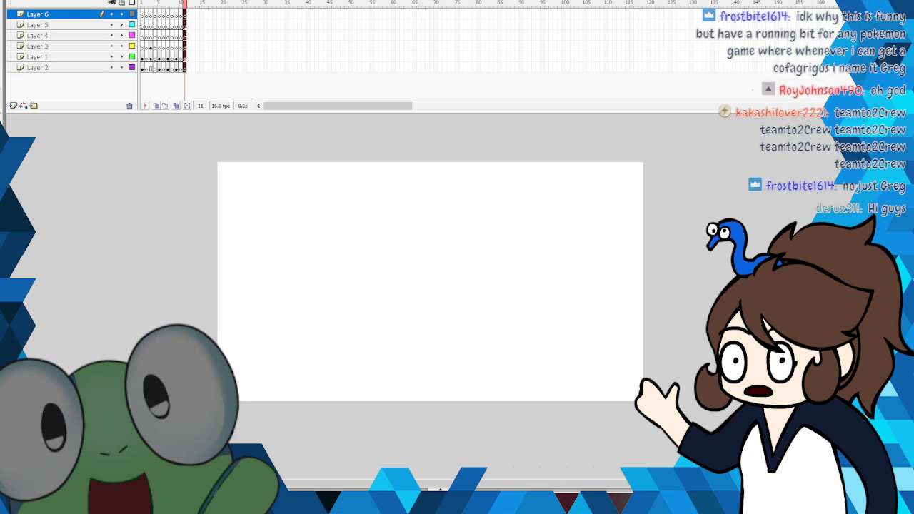
# Step: Sketch a round black head outline with two small oval eyes on frame 11 of Layer 2
pyautogui.click(184, 67)
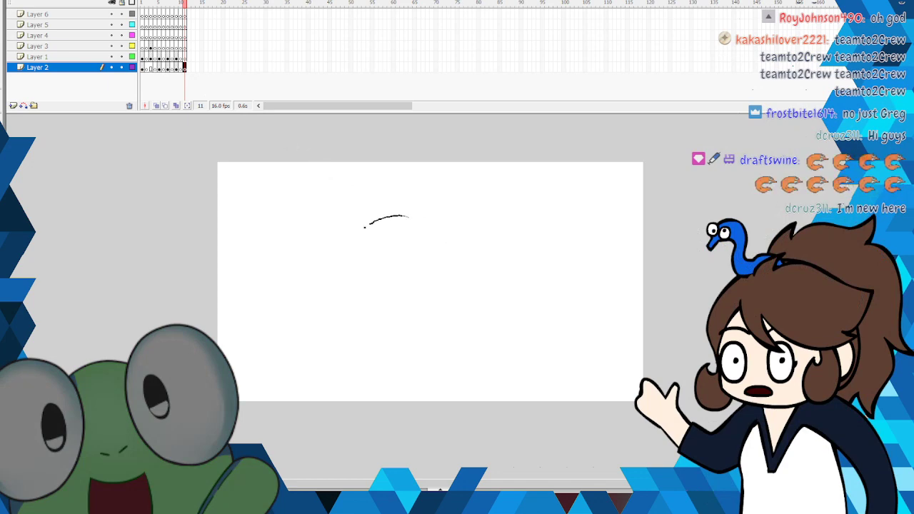
pyautogui.moveTo(444, 232)
pyautogui.mouseDown()
pyautogui.moveTo(400, 284)
pyautogui.moveTo(432, 200)
pyautogui.moveTo(443, 214)
pyautogui.moveTo(433, 206)
pyautogui.moveTo(347, 274)
pyautogui.moveTo(414, 199)
pyautogui.moveTo(366, 279)
pyautogui.moveTo(367, 189)
pyautogui.moveTo(334, 234)
pyautogui.mouseUp()
pyautogui.rightClick(422, 199)
pyautogui.click(445, 207)
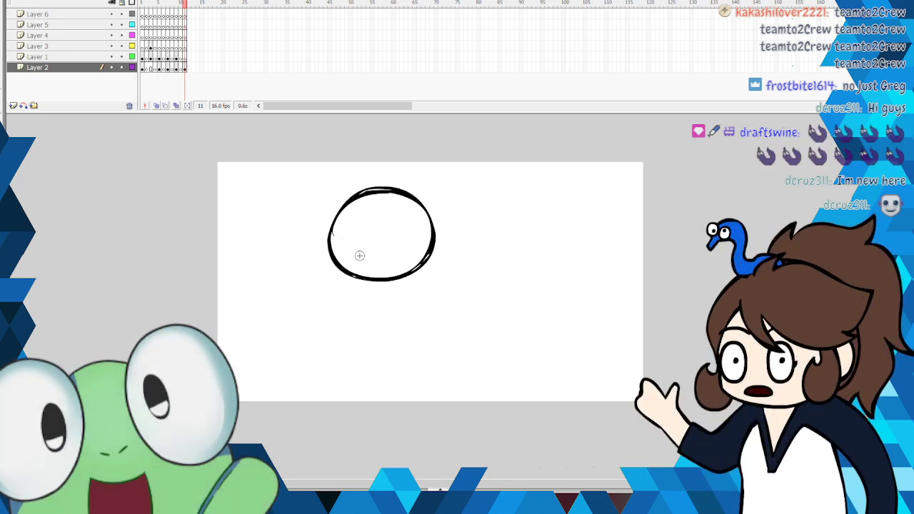
pyautogui.moveTo(399, 227)
pyautogui.mouseDown()
pyautogui.moveTo(338, 231)
pyautogui.moveTo(347, 239)
pyautogui.moveTo(403, 235)
pyautogui.mouseUp()
pyautogui.moveTo(334, 232)
pyautogui.mouseDown()
pyautogui.moveTo(351, 236)
pyautogui.moveTo(346, 227)
pyautogui.mouseUp()
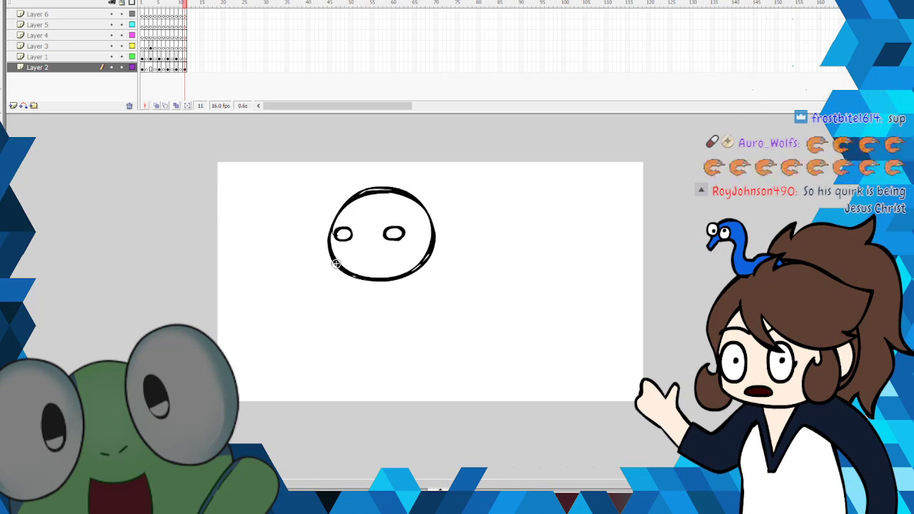
# Step: Sketch two bulging muscular arms ending in small fingered hands, one on each side below the head
pyautogui.moveTo(293, 265)
pyautogui.mouseDown()
pyautogui.moveTo(239, 335)
pyautogui.moveTo(237, 356)
pyautogui.moveTo(250, 373)
pyautogui.moveTo(267, 372)
pyautogui.moveTo(286, 327)
pyautogui.moveTo(345, 292)
pyautogui.moveTo(291, 323)
pyautogui.moveTo(281, 353)
pyautogui.moveTo(260, 372)
pyautogui.mouseUp()
pyautogui.moveTo(241, 372)
pyautogui.mouseDown()
pyautogui.moveTo(266, 390)
pyautogui.moveTo(266, 363)
pyautogui.moveTo(285, 338)
pyautogui.mouseUp()
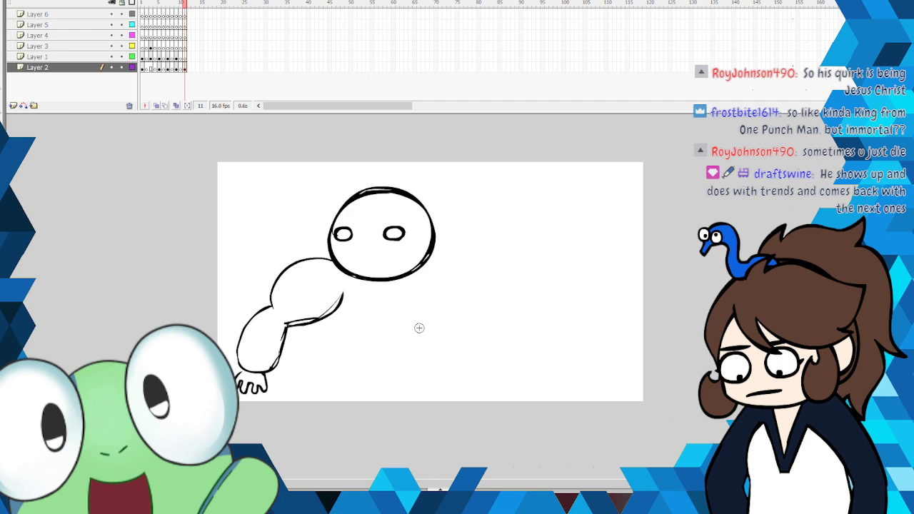
pyautogui.moveTo(428, 254); pyautogui.dragTo(511, 327)
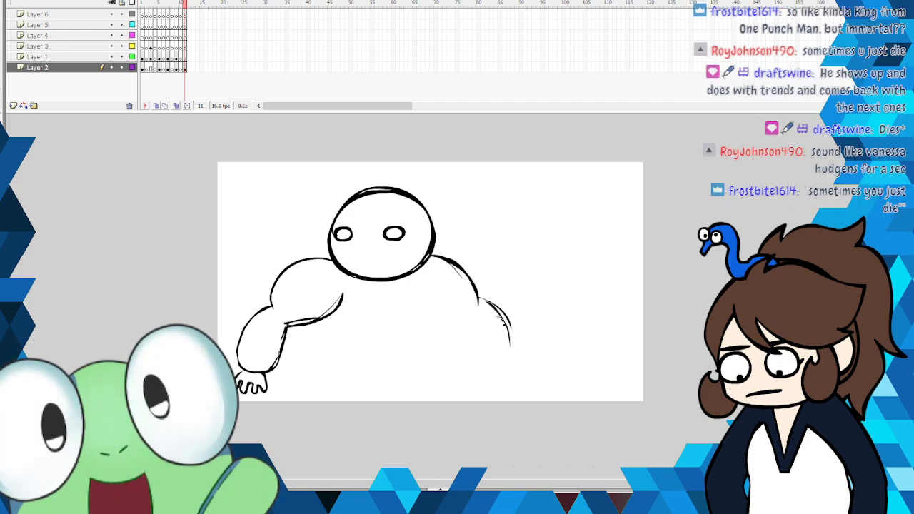
pyautogui.moveTo(489, 364); pyautogui.dragTo(477, 303)
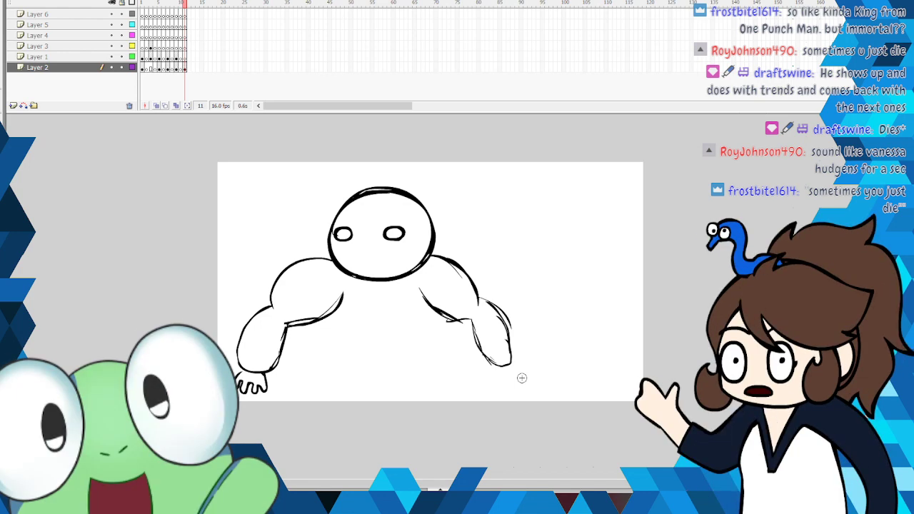
pyautogui.moveTo(491, 485); pyautogui.dragTo(471, 485)
pyautogui.moveTo(525, 363)
pyautogui.mouseDown()
pyautogui.moveTo(522, 379)
pyautogui.moveTo(549, 379)
pyautogui.moveTo(558, 372)
pyautogui.moveTo(546, 354)
pyautogui.mouseUp()
# Step: Sketch the torso with a shirt hem between the arms, plus two thin straight legs with small pointed feet
pyautogui.moveTo(370, 284)
pyautogui.mouseDown()
pyautogui.moveTo(355, 327)
pyautogui.moveTo(371, 334)
pyautogui.mouseUp()
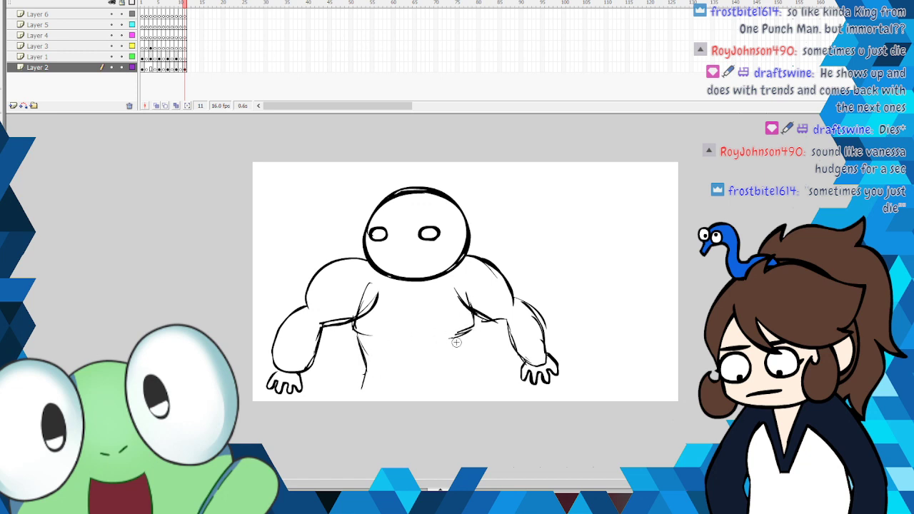
pyautogui.moveTo(463, 367); pyautogui.dragTo(468, 386)
pyautogui.scroll(-3, 655, 330)
pyautogui.moveTo(359, 322)
pyautogui.mouseDown()
pyautogui.moveTo(462, 332)
pyautogui.moveTo(475, 314)
pyautogui.mouseUp()
pyautogui.moveTo(370, 371)
pyautogui.mouseDown()
pyautogui.moveTo(366, 395)
pyautogui.moveTo(355, 398)
pyautogui.moveTo(386, 394)
pyautogui.moveTo(391, 329)
pyautogui.mouseUp()
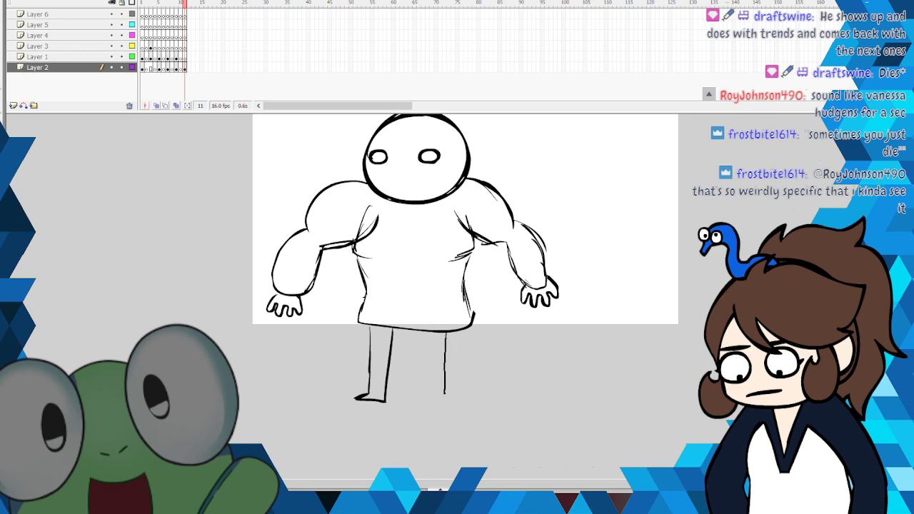
pyautogui.moveTo(444, 404); pyautogui.dragTo(472, 405)
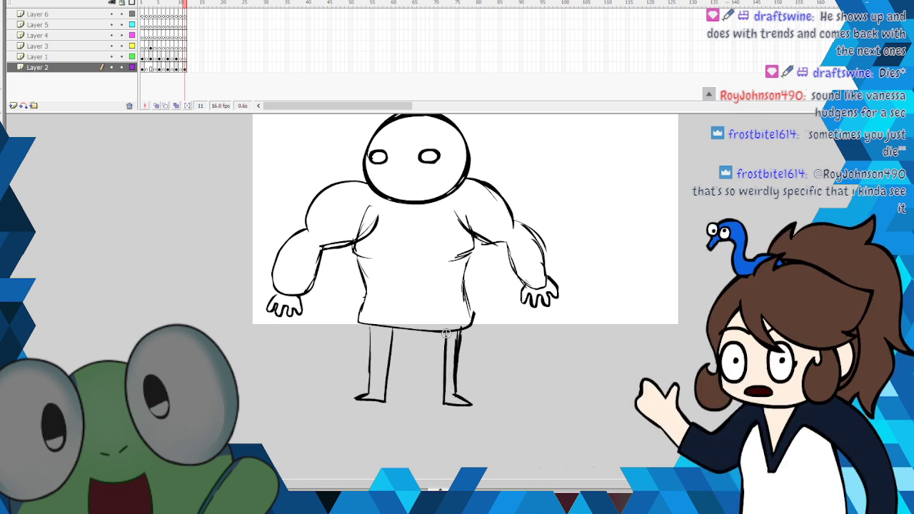
pyautogui.moveTo(392, 328); pyautogui.dragTo(386, 387)
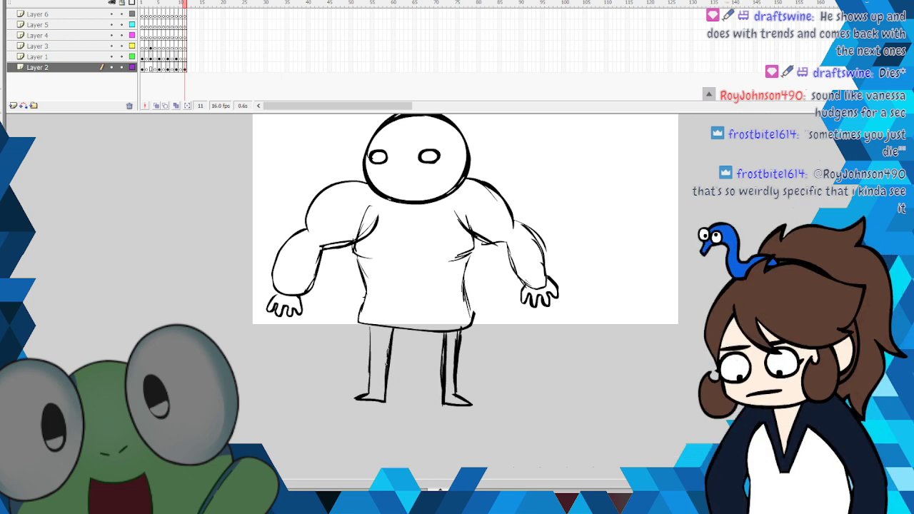
pyautogui.moveTo(370, 326)
pyautogui.mouseDown()
pyautogui.moveTo(369, 392)
pyautogui.moveTo(354, 401)
pyautogui.mouseUp()
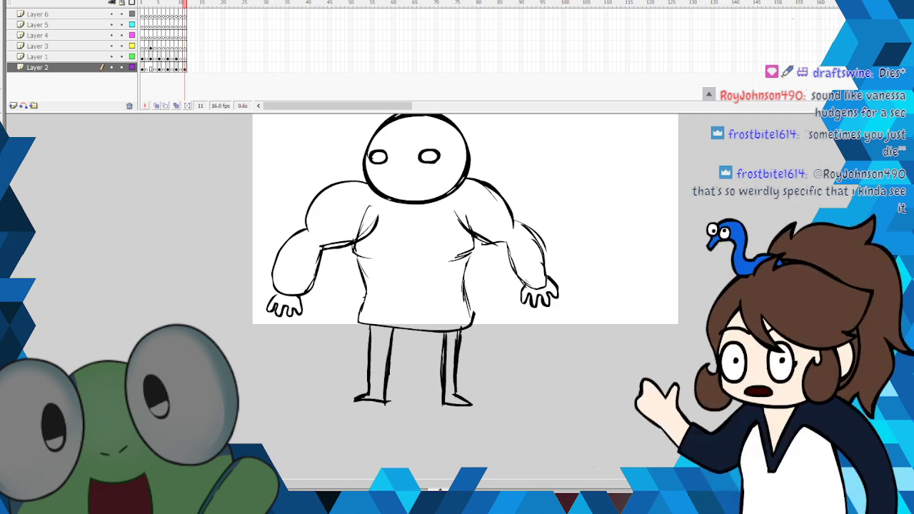
# Step: Sketch a baseball cap with a flat sideways brim on the head and darken the chest contour lines
pyautogui.scroll(2, 669, 216)
pyautogui.scroll(1, 465, 288)
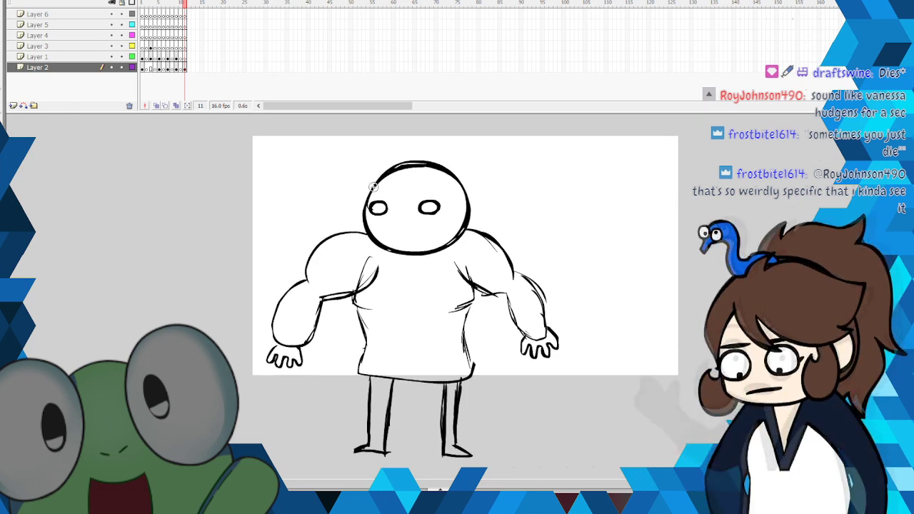
pyautogui.moveTo(366, 189); pyautogui.dragTo(506, 189)
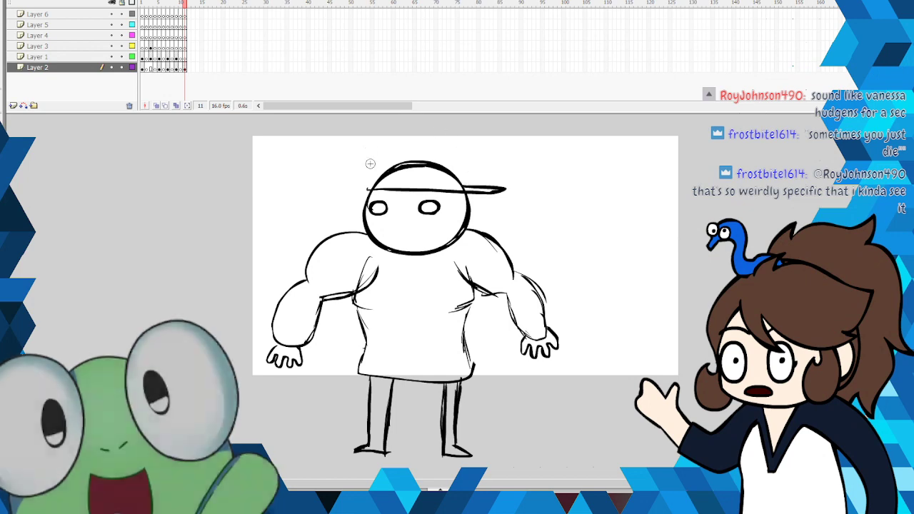
pyautogui.moveTo(370, 183)
pyautogui.mouseDown()
pyautogui.moveTo(460, 151)
pyautogui.moveTo(470, 182)
pyautogui.mouseUp()
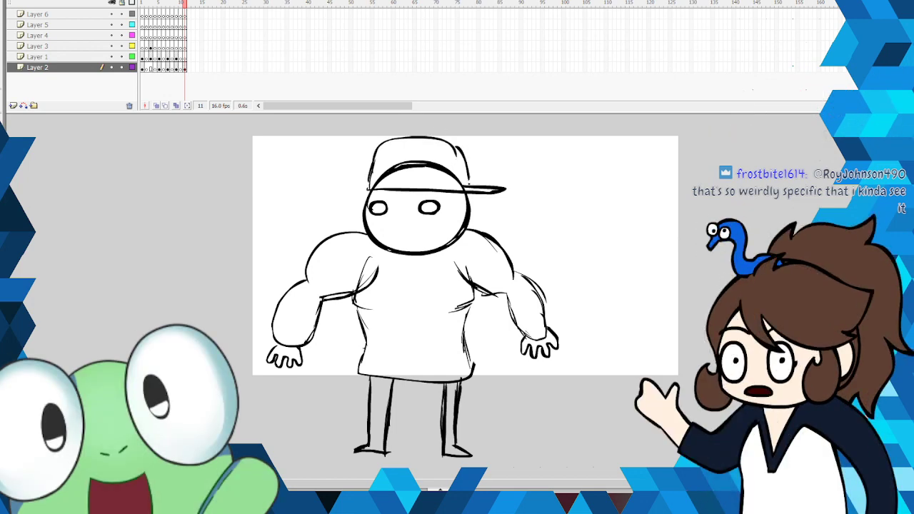
pyautogui.moveTo(440, 138); pyautogui.dragTo(367, 186)
pyautogui.moveTo(384, 142); pyautogui.dragTo(366, 190)
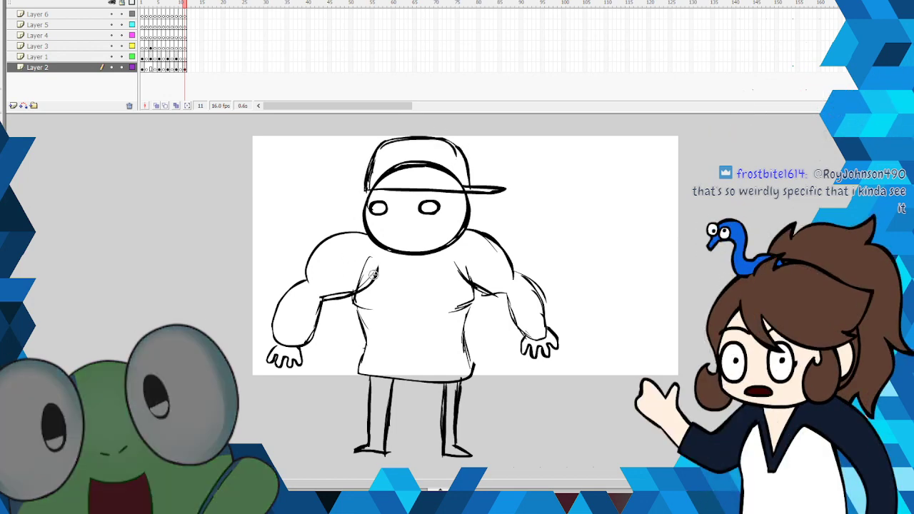
pyautogui.moveTo(369, 259)
pyautogui.mouseDown()
pyautogui.moveTo(354, 307)
pyautogui.moveTo(367, 306)
pyautogui.mouseUp()
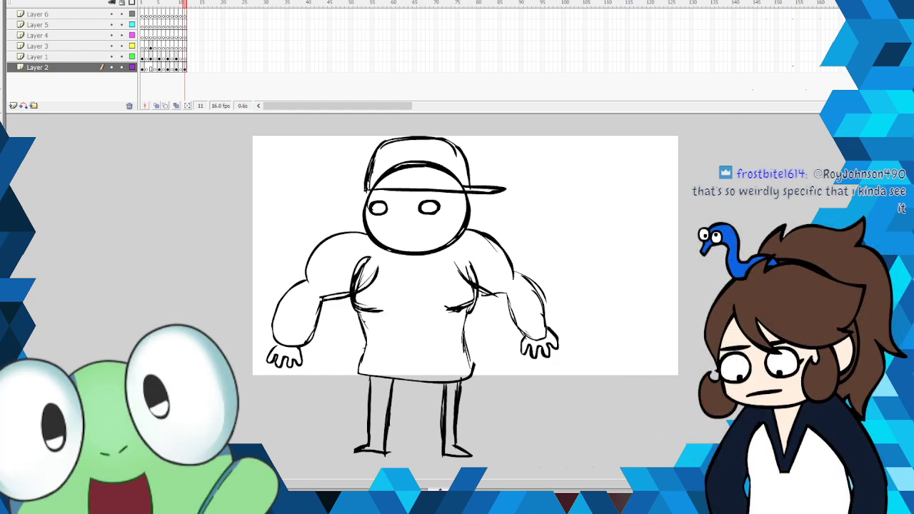
# Step: Select the whole Layer 2 sketch on frame 11, scale it up slightly and narrow it a little
pyautogui.scroll(2, 466, 307)
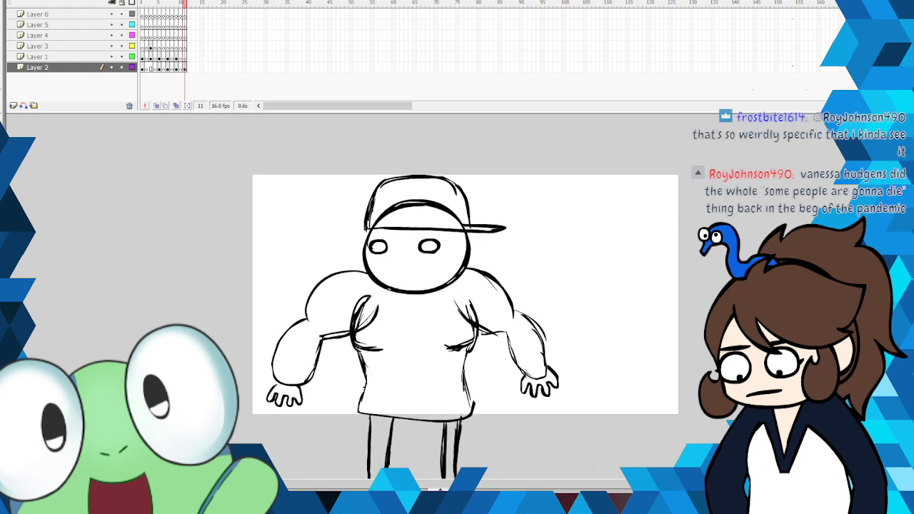
pyautogui.click(184, 67)
pyautogui.rightClick(465, 249)
pyautogui.click(508, 325)
pyautogui.moveTo(559, 175); pyautogui.dragTo(576, 147)
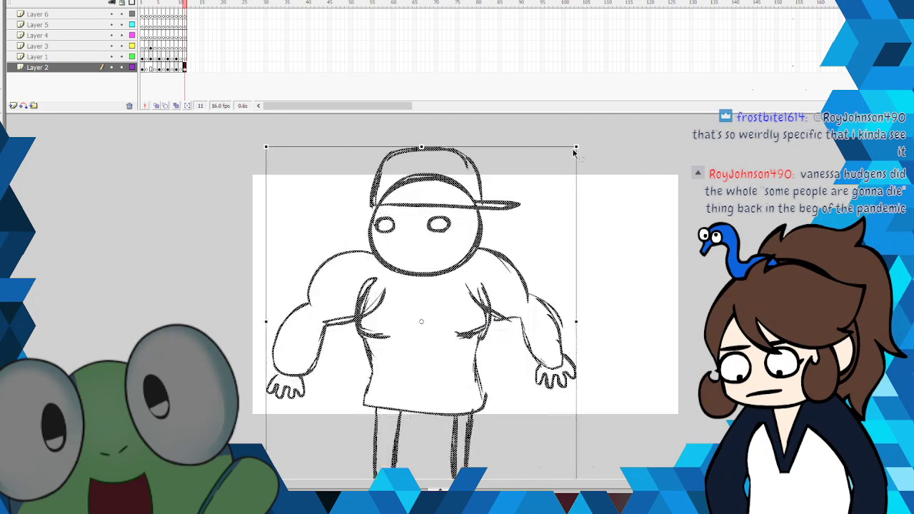
pyautogui.moveTo(576, 314); pyautogui.dragTo(571, 314)
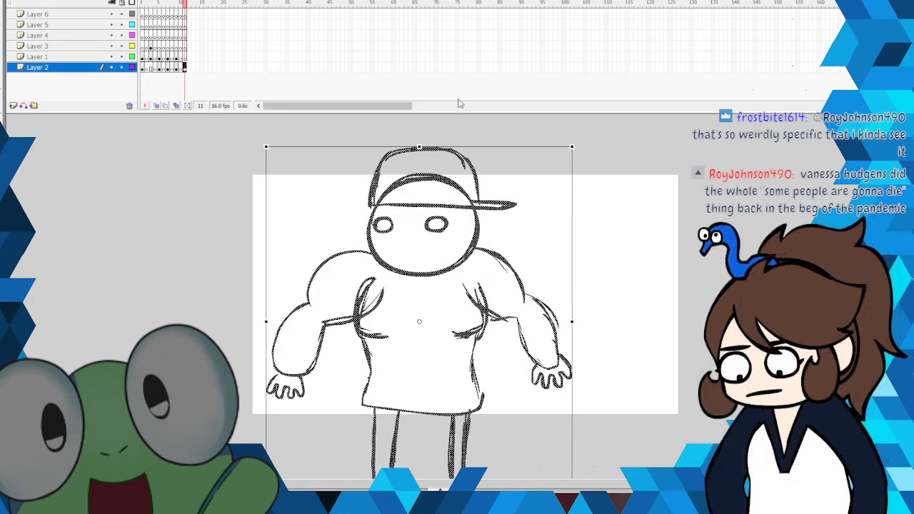
# Step: Show Layer 2 as outlines and ink the round head in black on frame 11 of Layer 1
pyautogui.moveTo(459, 113); pyautogui.dragTo(459, 93)
pyautogui.click(184, 58)
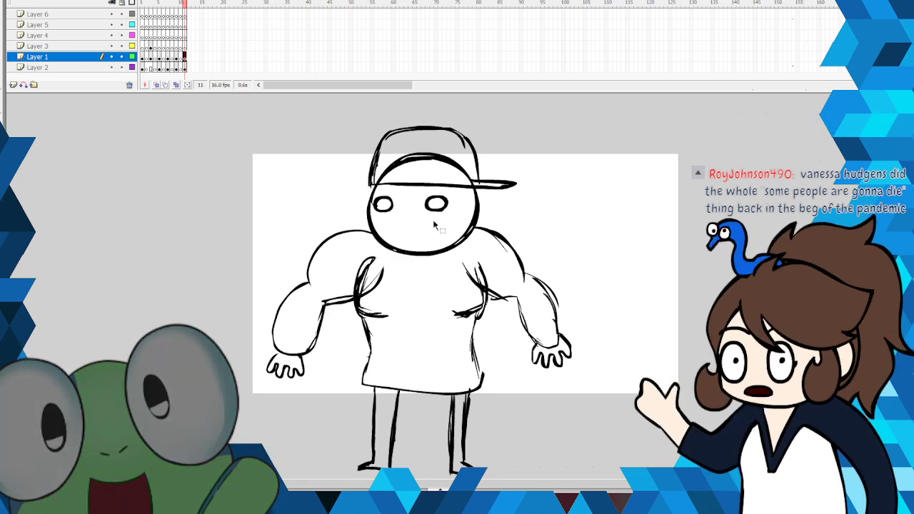
pyautogui.click(572, 269)
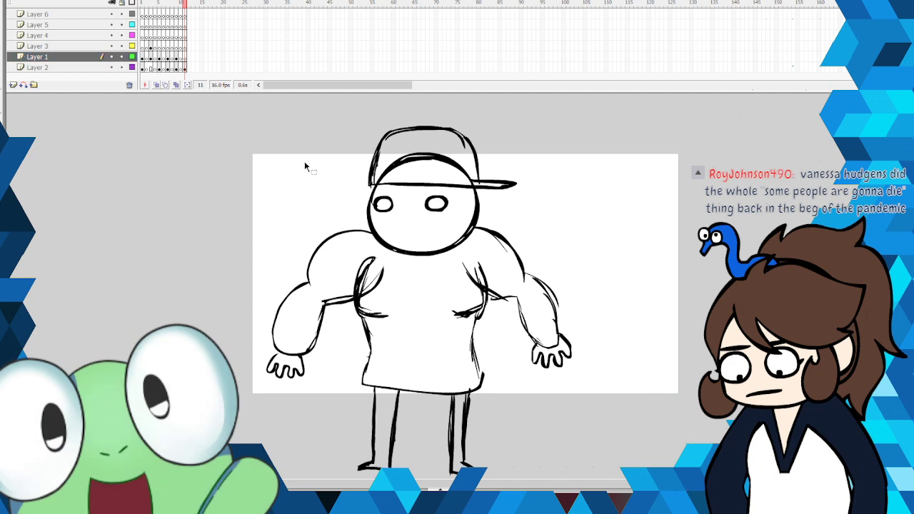
pyautogui.click(132, 67)
pyautogui.click(191, 133)
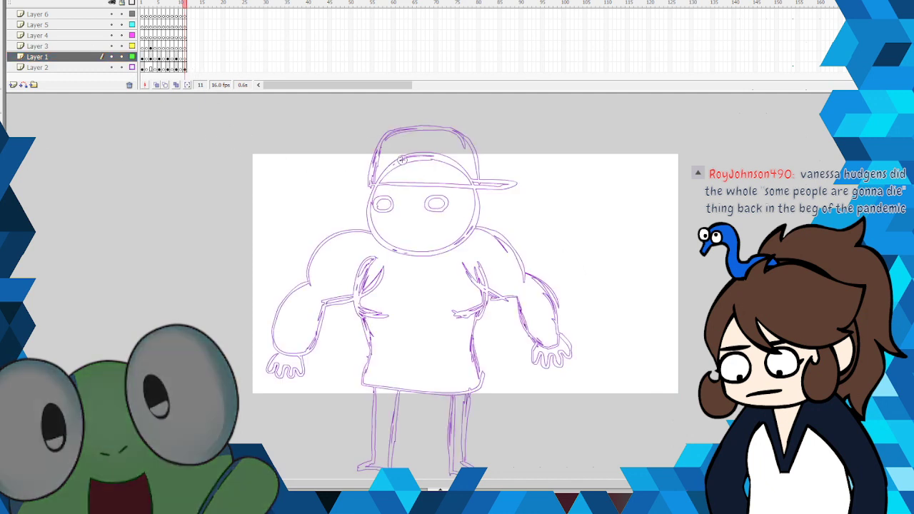
pyautogui.moveTo(379, 170)
pyautogui.mouseDown()
pyautogui.moveTo(366, 203)
pyautogui.moveTo(373, 227)
pyautogui.moveTo(401, 251)
pyautogui.moveTo(452, 250)
pyautogui.moveTo(473, 238)
pyautogui.moveTo(483, 194)
pyautogui.moveTo(430, 156)
pyautogui.moveTo(393, 163)
pyautogui.mouseUp()
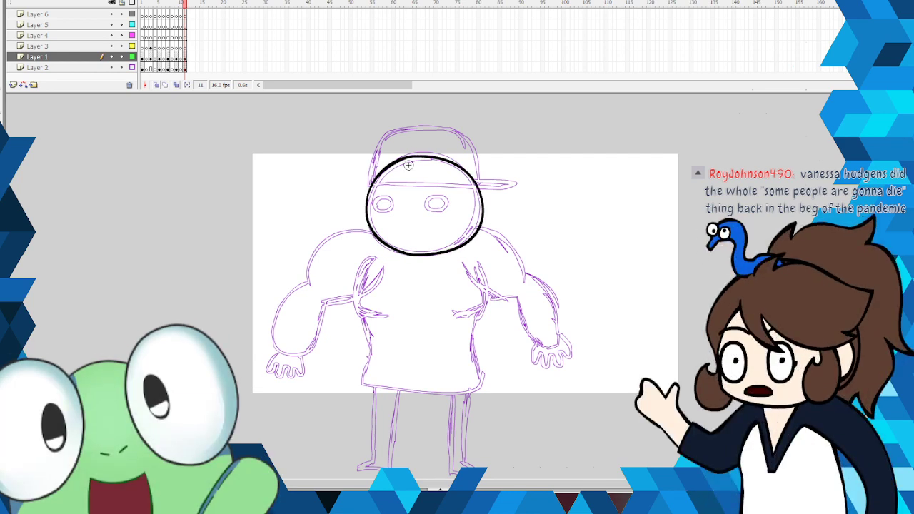
# Step: Draw a blue ear on the side of the head and remove the black head line crossing it
pyautogui.click(4, 148)
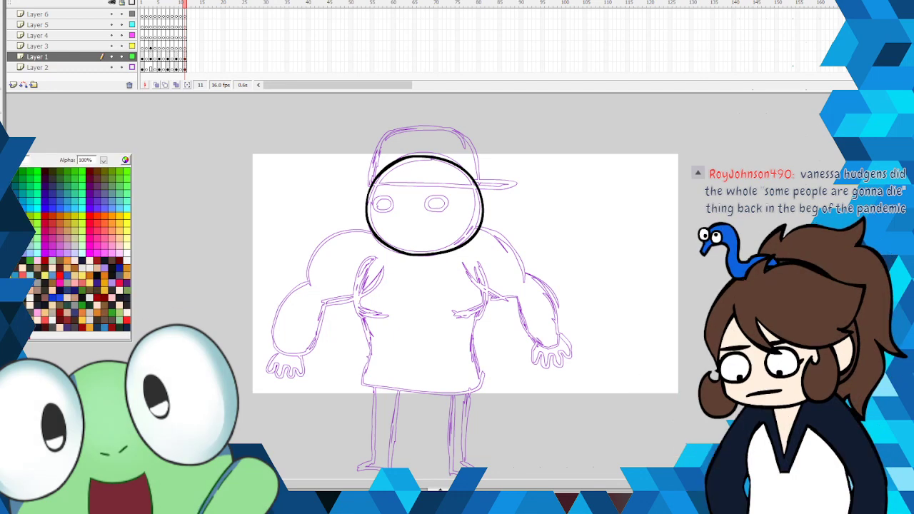
pyautogui.click(28, 264)
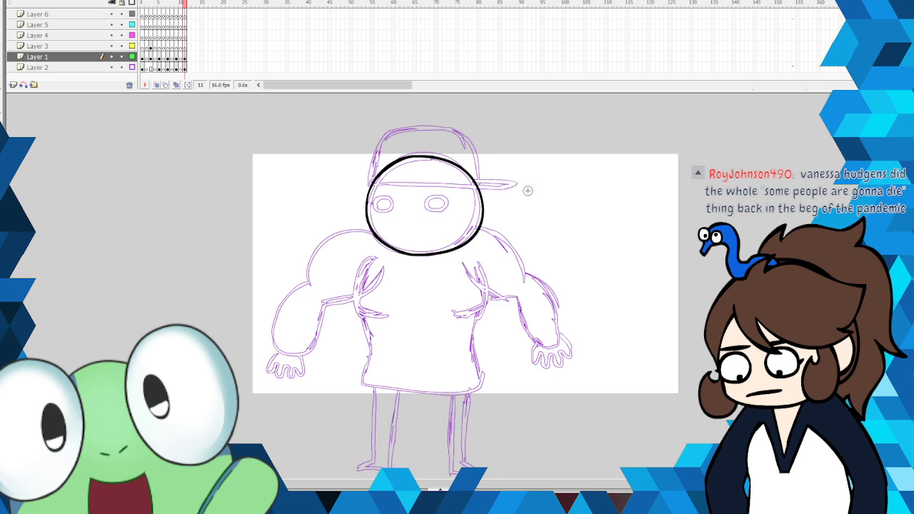
pyautogui.moveTo(478, 199)
pyautogui.mouseDown()
pyautogui.moveTo(494, 209)
pyautogui.moveTo(485, 224)
pyautogui.mouseUp()
pyautogui.press('v')
pyautogui.rightClick(482, 210)
pyautogui.click(504, 220)
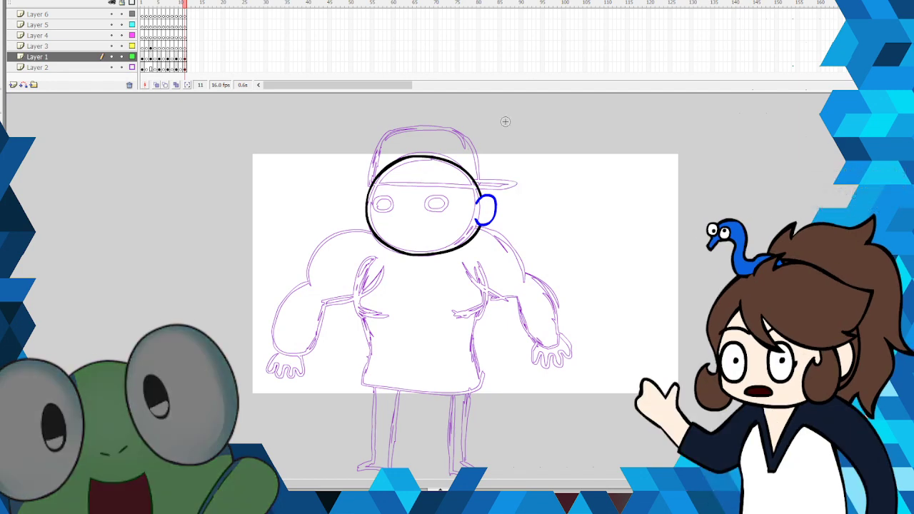
# Step: Draw a brown angular sideburn inside the head next to the blue ear, undoing the strokes that miss
pyautogui.click(2, 147)
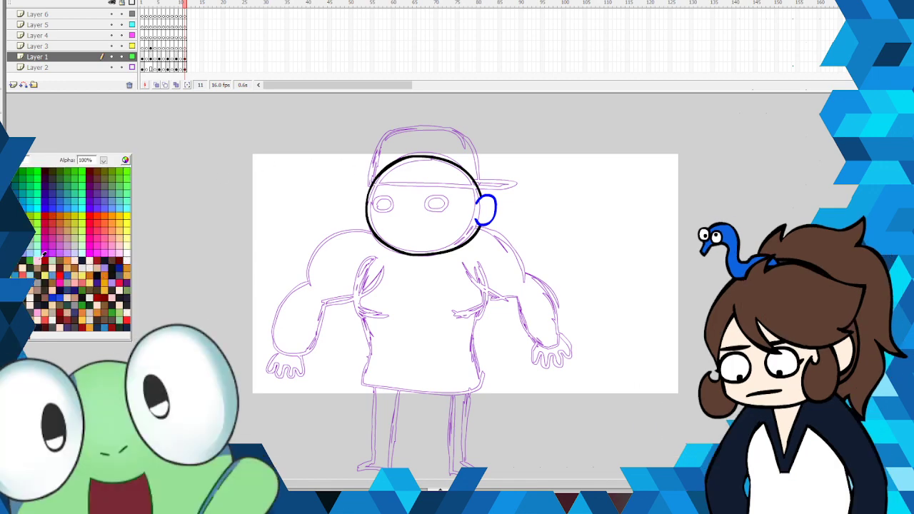
pyautogui.click(23, 258)
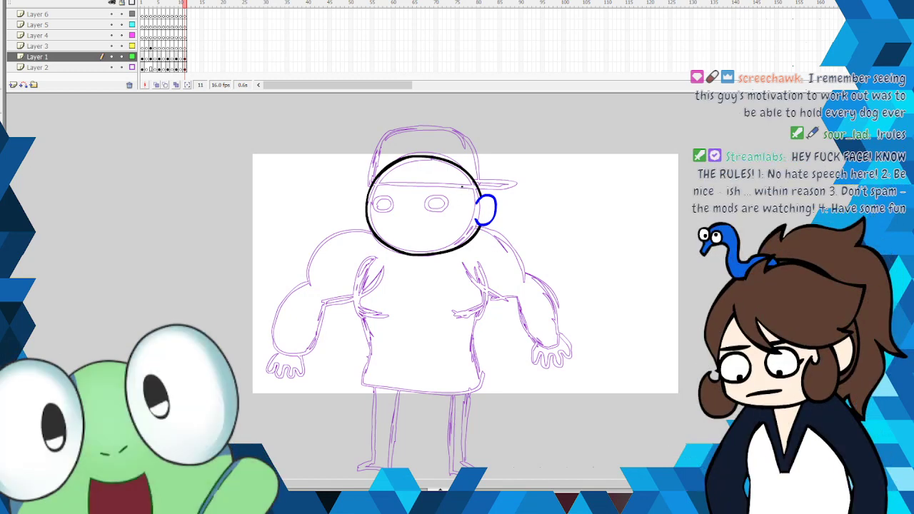
pyautogui.moveTo(476, 203); pyautogui.dragTo(477, 199)
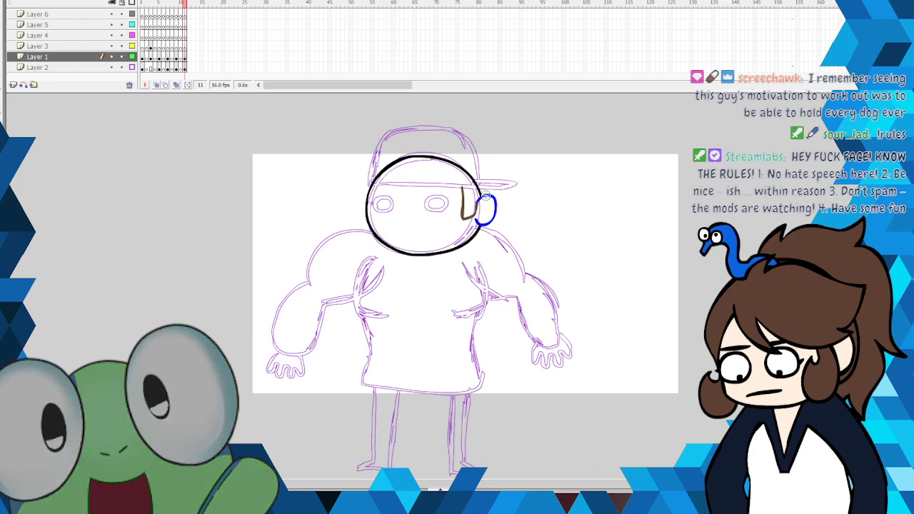
pyautogui.hotkey('ctrl', 'z')
pyautogui.moveTo(464, 190)
pyautogui.mouseDown()
pyautogui.moveTo(465, 216)
pyautogui.moveTo(476, 195)
pyautogui.mouseUp()
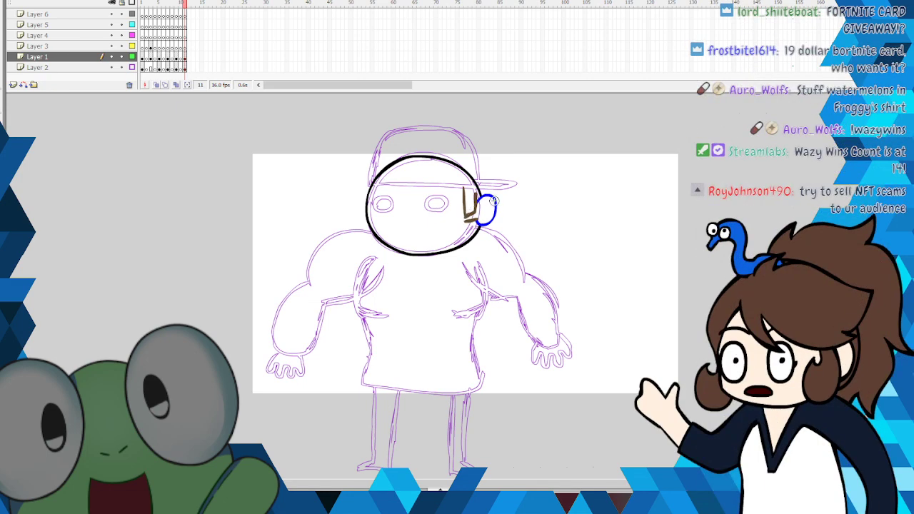
pyautogui.hotkey('ctrl', 'z')
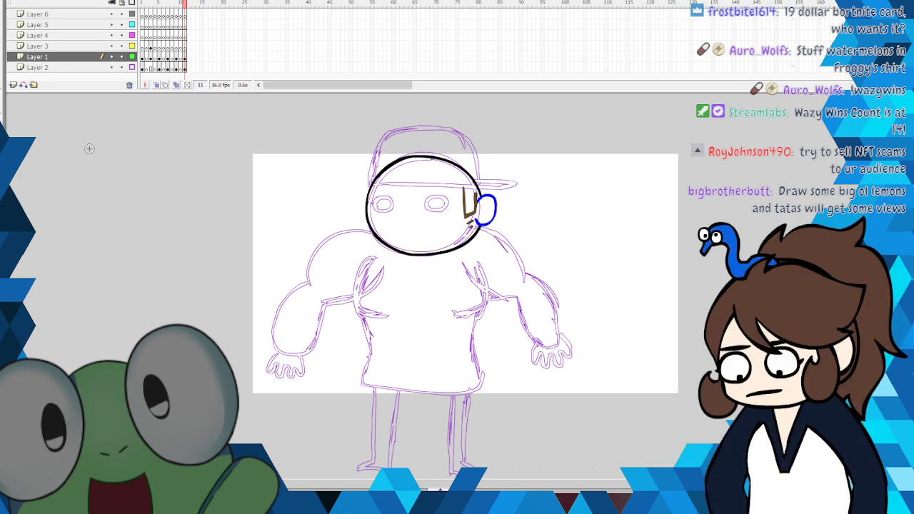
# Step: Ink the crown of the baseball cap in dark red along the sketch above the head
pyautogui.click(3, 158)
pyautogui.click(6, 173)
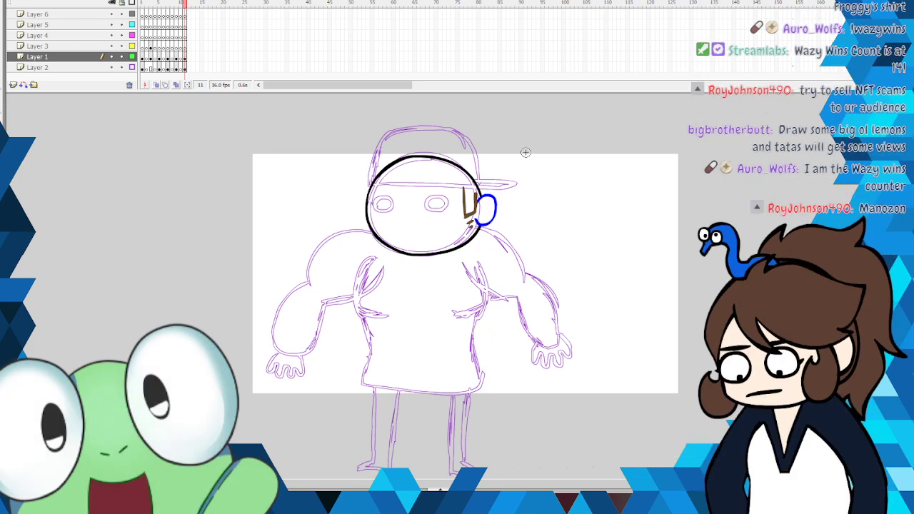
pyautogui.moveTo(369, 184)
pyautogui.mouseDown()
pyautogui.moveTo(370, 152)
pyautogui.moveTo(386, 133)
pyautogui.mouseUp()
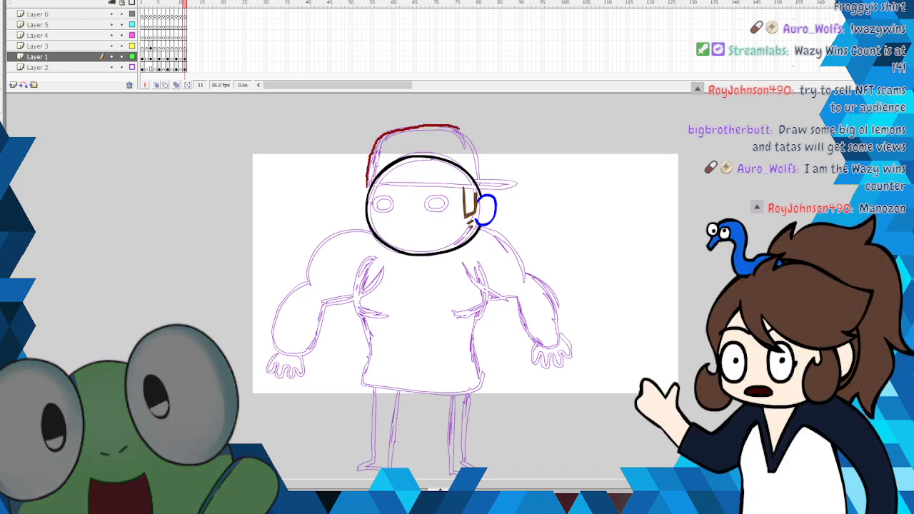
pyautogui.moveTo(485, 178); pyautogui.dragTo(486, 179)
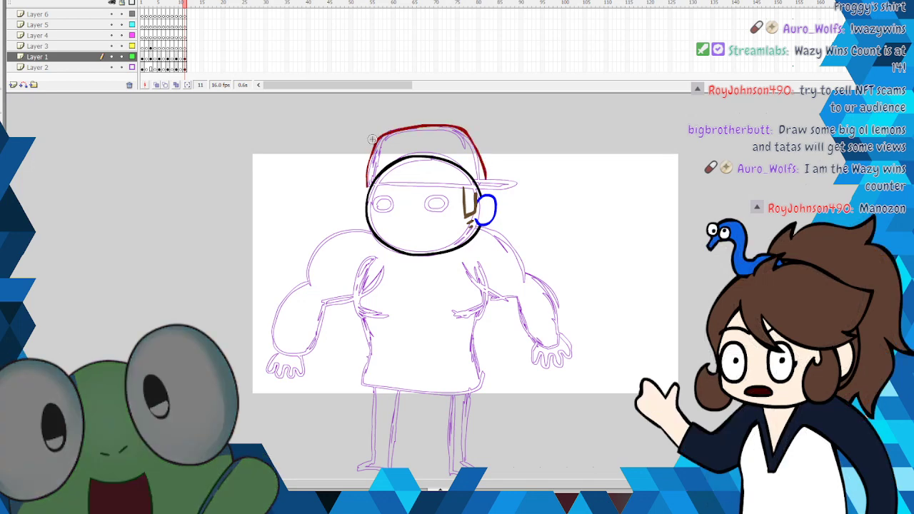
pyautogui.moveTo(373, 146); pyautogui.dragTo(367, 186)
# Step: Draw two large rounded dark red curves and a small Y-shaped mark at the lower corner of the torso
pyautogui.moveTo(473, 349)
pyautogui.mouseDown()
pyautogui.moveTo(498, 374)
pyautogui.moveTo(487, 394)
pyautogui.mouseUp()
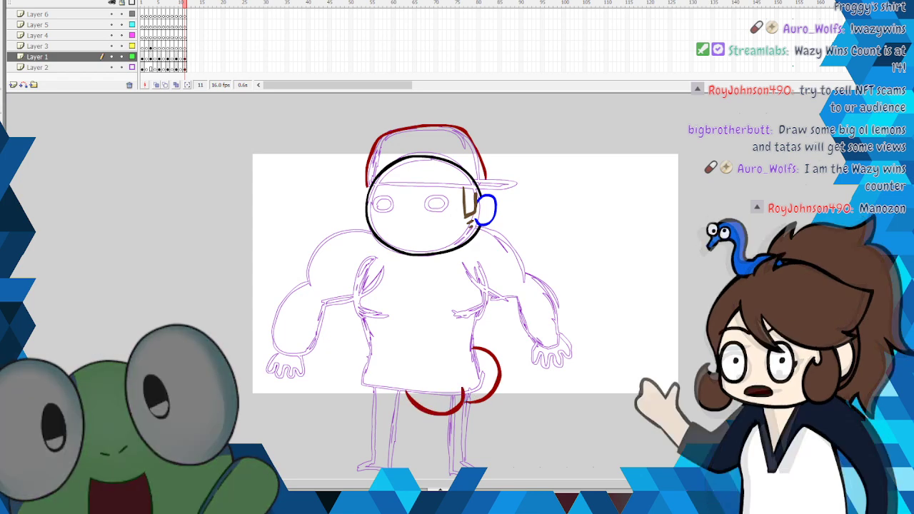
pyautogui.moveTo(458, 362)
pyautogui.mouseDown()
pyautogui.moveTo(458, 404)
pyautogui.moveTo(461, 377)
pyautogui.mouseUp()
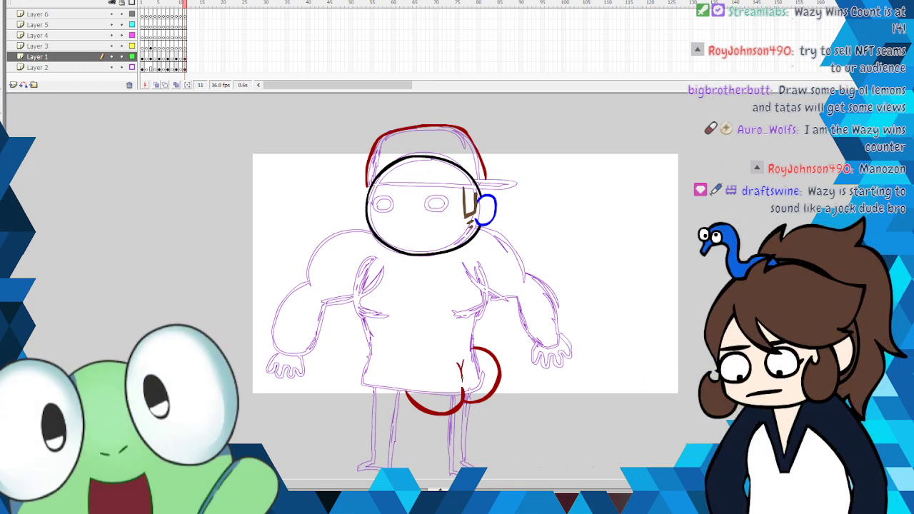
# Step: Switch the drawing colour to blue and ink the shoulder curve on the side of the body away from the ear
pyautogui.click(2, 147)
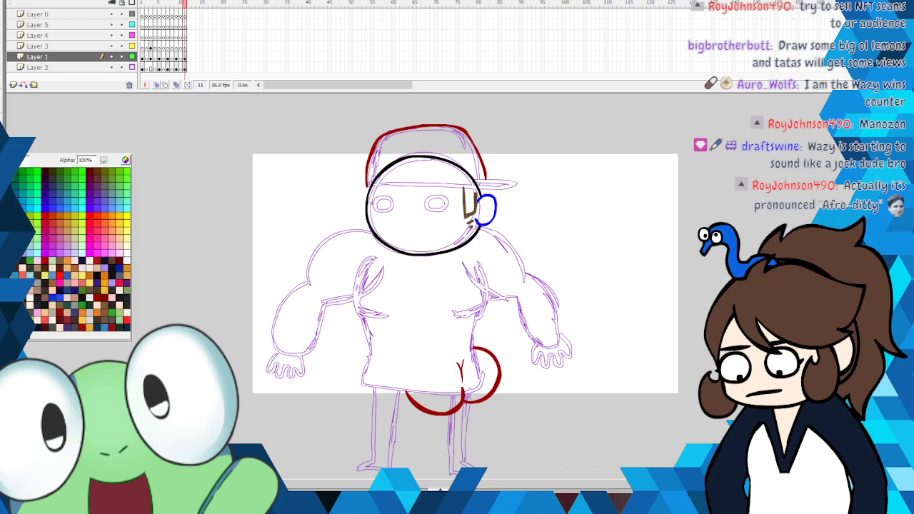
pyautogui.click(8, 207)
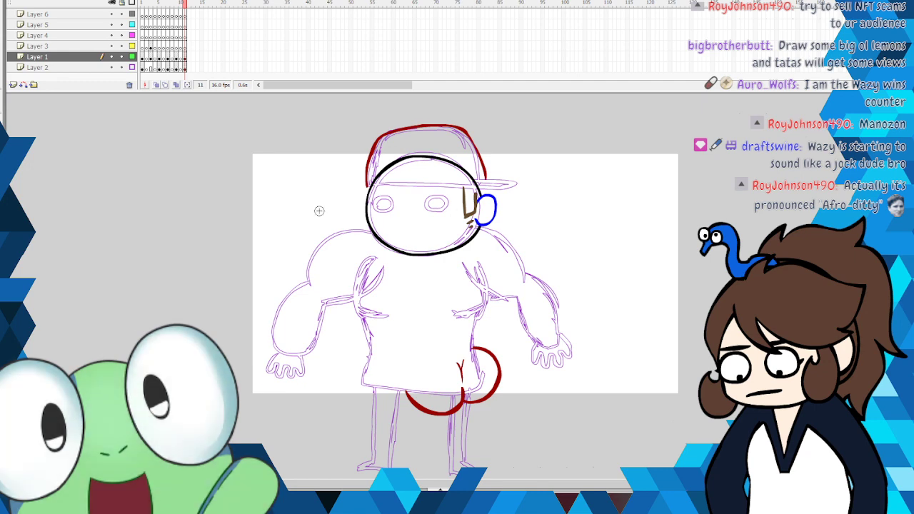
pyautogui.click(3, 203)
pyautogui.click(51, 206)
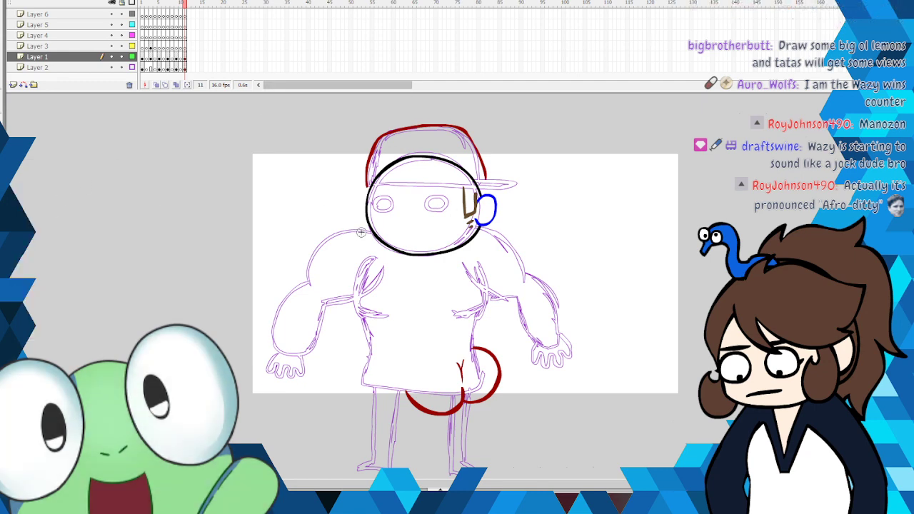
pyautogui.moveTo(357, 228)
pyautogui.mouseDown()
pyautogui.moveTo(332, 227)
pyautogui.moveTo(306, 264)
pyautogui.mouseUp()
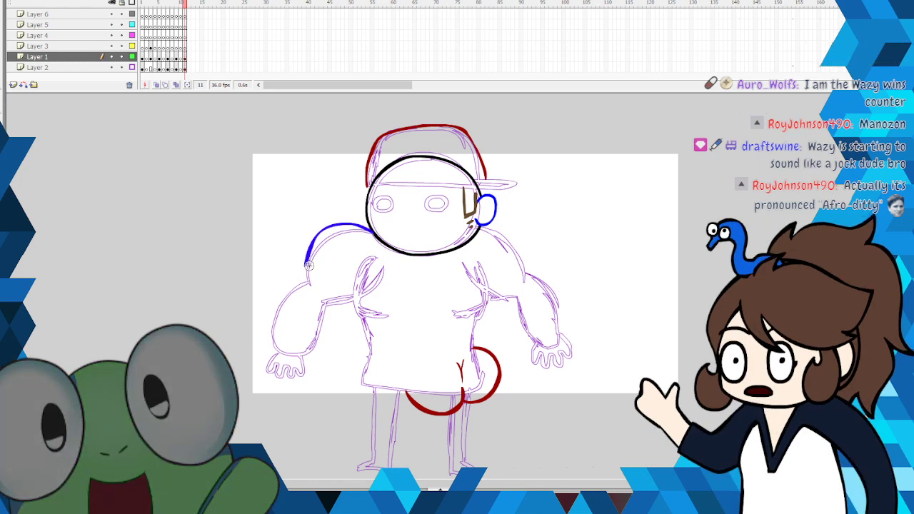
# Step: Doodle a small blue bear-like monkey with round ears, a toothy muzzle, legs and a tail beside the man
pyautogui.moveTo(616, 173)
pyautogui.mouseDown()
pyautogui.moveTo(579, 209)
pyautogui.moveTo(663, 217)
pyautogui.moveTo(601, 172)
pyautogui.moveTo(595, 200)
pyautogui.mouseUp()
pyautogui.moveTo(633, 191)
pyautogui.mouseDown()
pyautogui.moveTo(629, 199)
pyautogui.moveTo(637, 187)
pyautogui.mouseUp()
pyautogui.moveTo(590, 168)
pyautogui.mouseDown()
pyautogui.moveTo(579, 164)
pyautogui.moveTo(579, 190)
pyautogui.mouseUp()
pyautogui.moveTo(643, 171)
pyautogui.mouseDown()
pyautogui.moveTo(657, 162)
pyautogui.moveTo(667, 188)
pyautogui.mouseUp()
pyautogui.moveTo(587, 227)
pyautogui.mouseDown()
pyautogui.moveTo(642, 227)
pyautogui.moveTo(587, 229)
pyautogui.mouseUp()
pyautogui.moveTo(607, 206)
pyautogui.mouseDown()
pyautogui.moveTo(585, 238)
pyautogui.moveTo(583, 225)
pyautogui.moveTo(558, 242)
pyautogui.moveTo(571, 240)
pyautogui.moveTo(575, 272)
pyautogui.mouseUp()
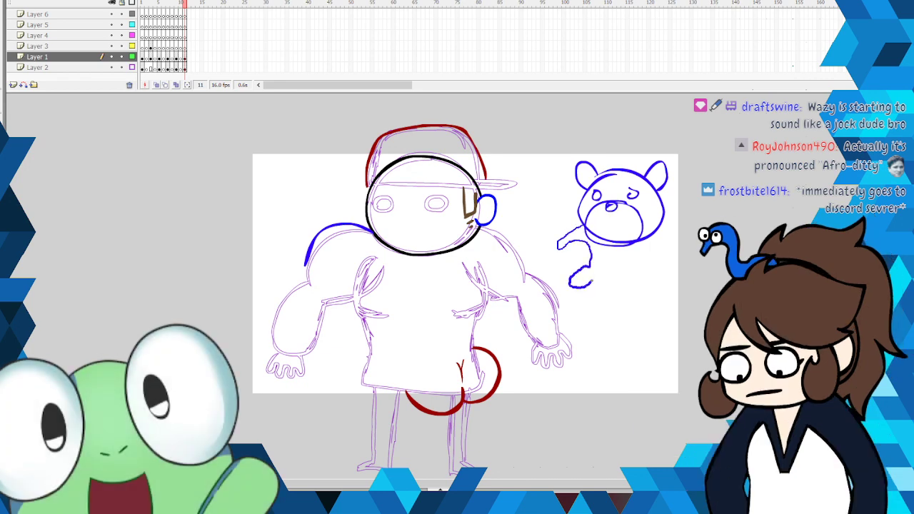
pyautogui.moveTo(629, 289)
pyautogui.mouseDown()
pyautogui.moveTo(662, 287)
pyautogui.moveTo(646, 273)
pyautogui.moveTo(648, 247)
pyautogui.moveTo(672, 258)
pyautogui.moveTo(699, 239)
pyautogui.moveTo(696, 251)
pyautogui.moveTo(642, 269)
pyautogui.mouseUp()
pyautogui.moveTo(598, 219)
pyautogui.mouseDown()
pyautogui.moveTo(614, 230)
pyautogui.moveTo(622, 220)
pyautogui.moveTo(627, 229)
pyautogui.moveTo(636, 226)
pyautogui.moveTo(620, 233)
pyautogui.moveTo(645, 217)
pyautogui.moveTo(643, 197)
pyautogui.mouseUp()
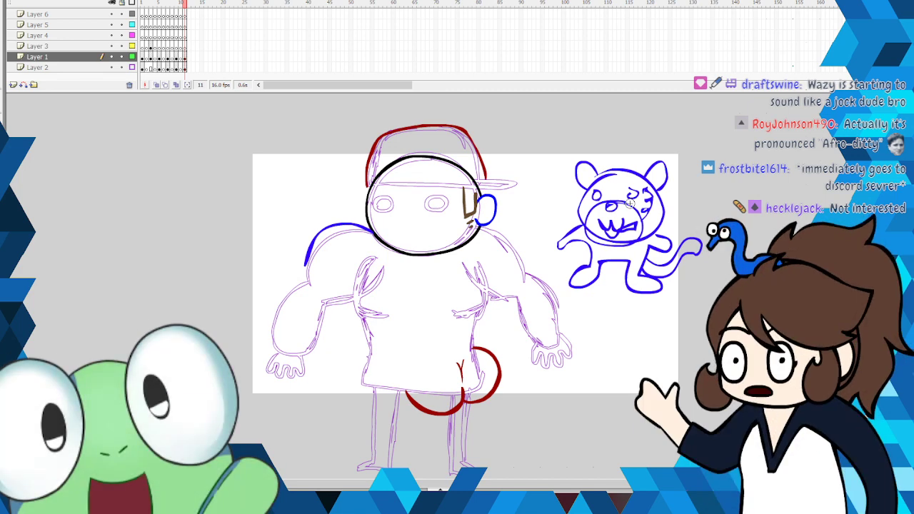
# Step: Continue the blue arm below the inked shoulder with the bulging forearm and the underside back to the torso
pyautogui.hotkey('ctrl', 'a')
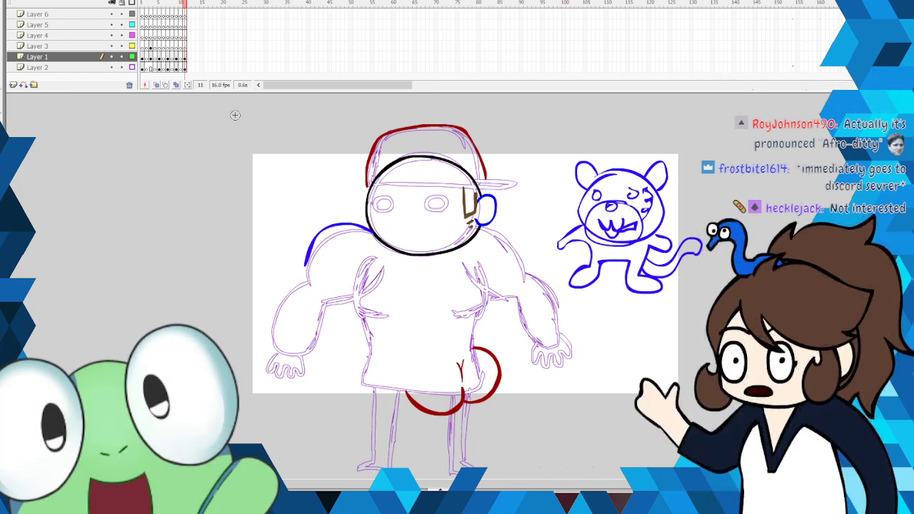
pyautogui.hotkey('ctrl', 'shift', 'a')
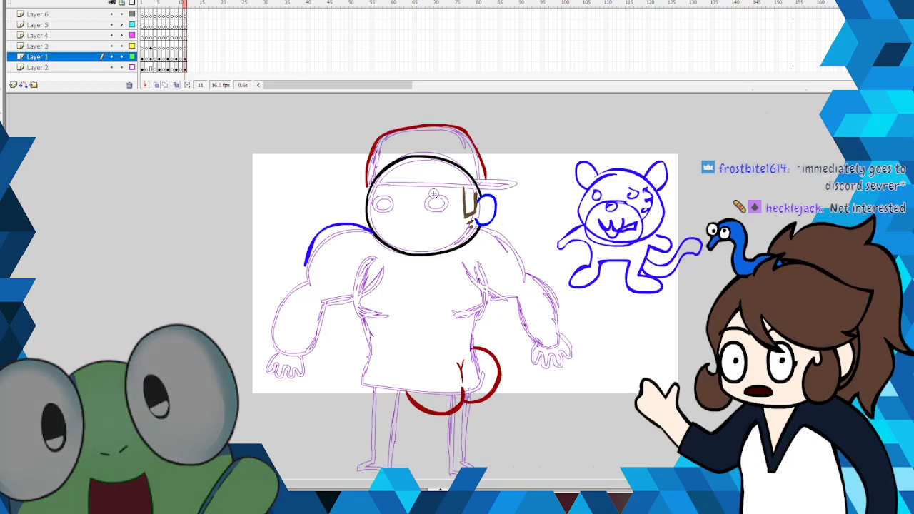
pyautogui.moveTo(506, 485); pyautogui.dragTo(537, 488)
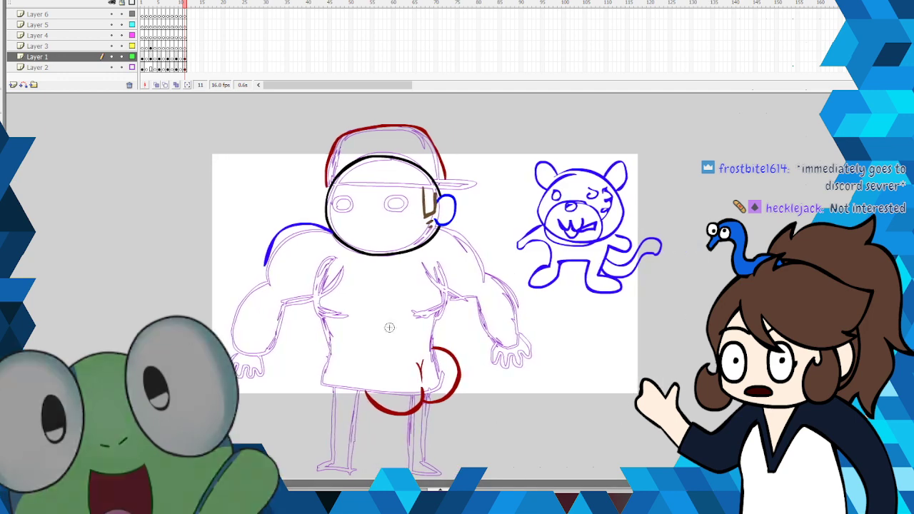
pyautogui.moveTo(261, 267); pyautogui.dragTo(232, 328)
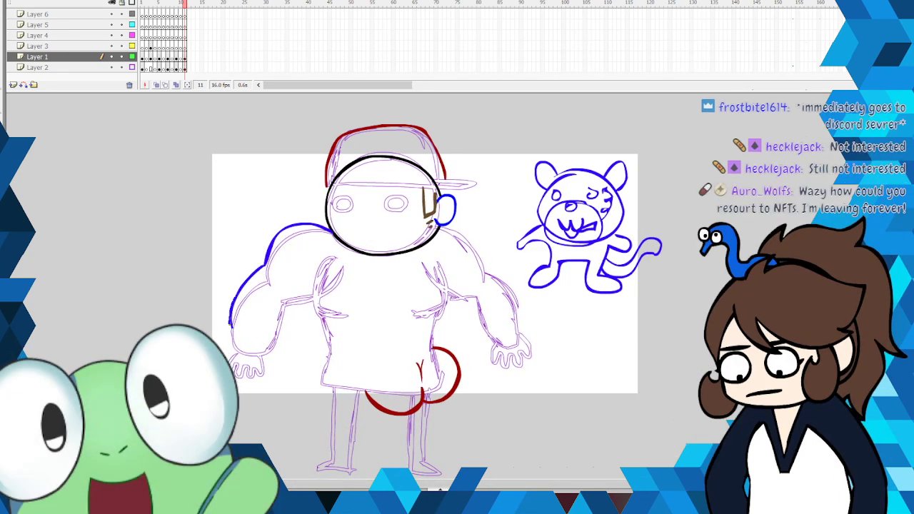
pyautogui.moveTo(277, 338); pyautogui.dragTo(286, 309)
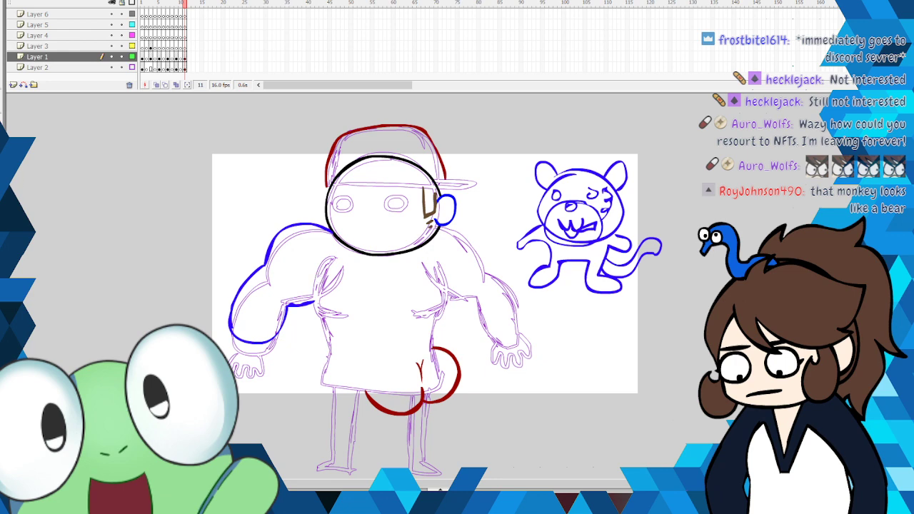
# Step: Ink both chest contours and the side of the torso below the blue arm in dark green
pyautogui.click(3, 163)
pyautogui.click(86, 215)
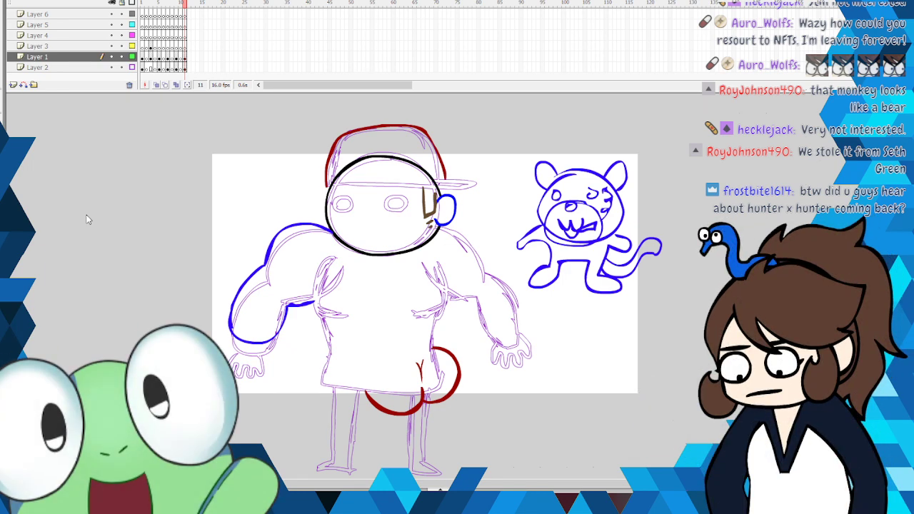
pyautogui.moveTo(334, 258); pyautogui.dragTo(313, 285)
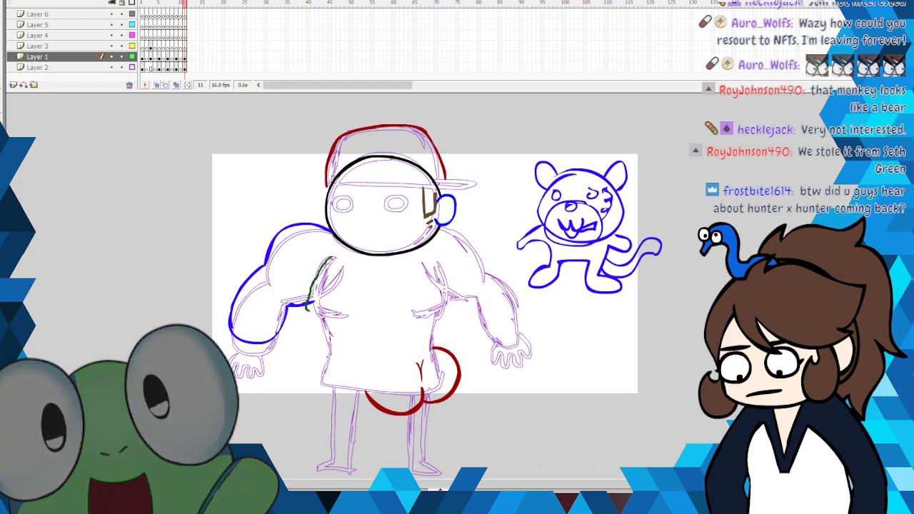
pyautogui.moveTo(331, 319); pyautogui.dragTo(357, 319)
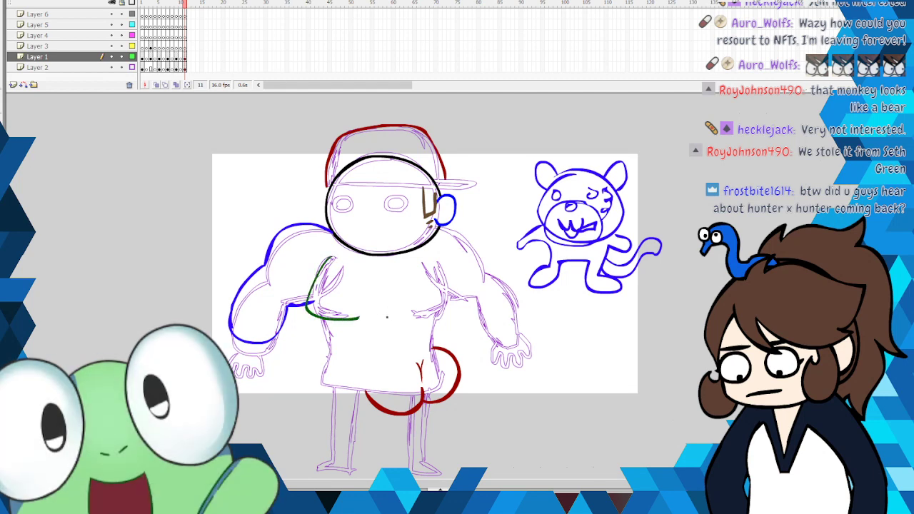
pyautogui.moveTo(448, 315); pyautogui.dragTo(436, 267)
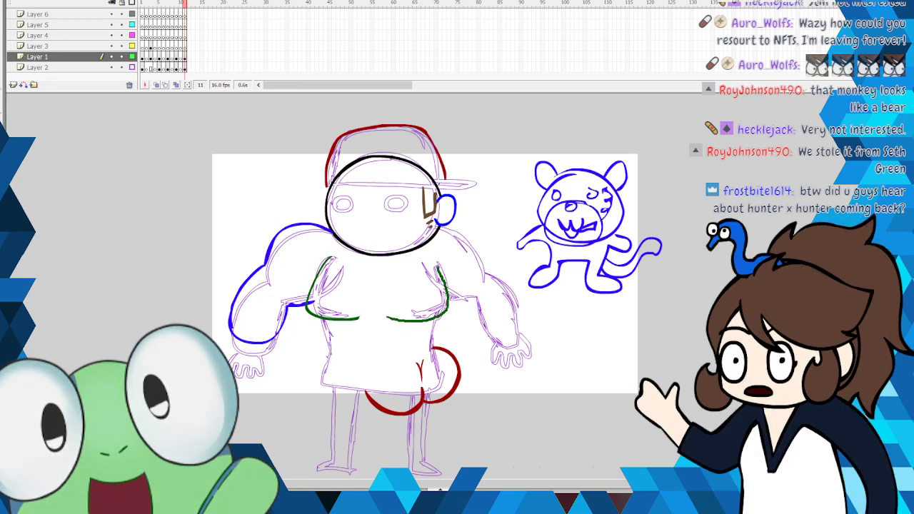
pyautogui.rightClick(312, 304)
pyautogui.click(350, 310)
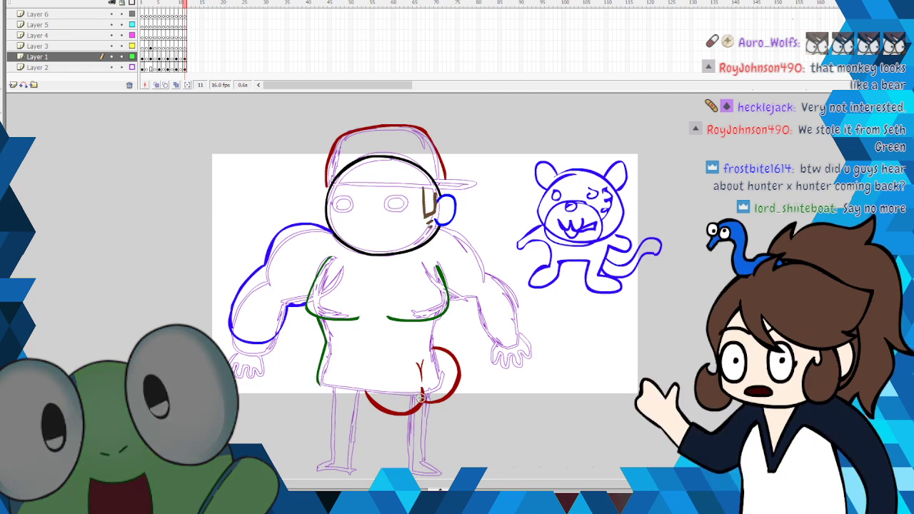
# Step: Remove the dark red rounded curves and the small mark from the lower torso
pyautogui.rightClick(422, 397)
pyautogui.click(444, 227)
pyautogui.rightClick(438, 198)
pyautogui.click(463, 205)
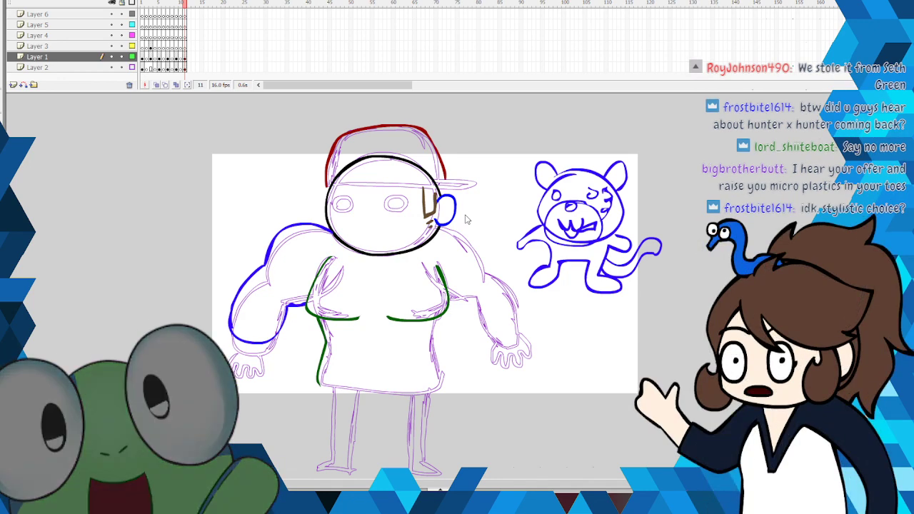
# Step: View the drawing on frame 1 of Scene 3 and return to the scene with the cap man
pyautogui.click(802, 0)
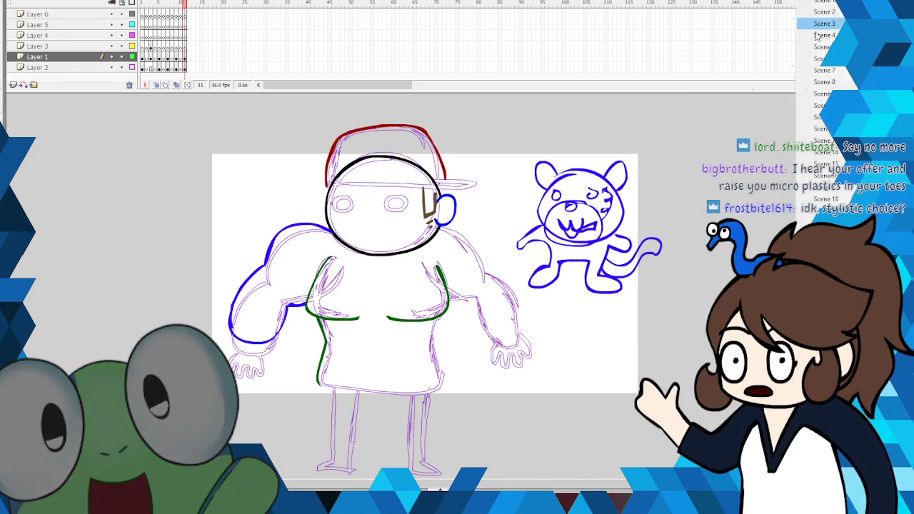
pyautogui.click(814, 24)
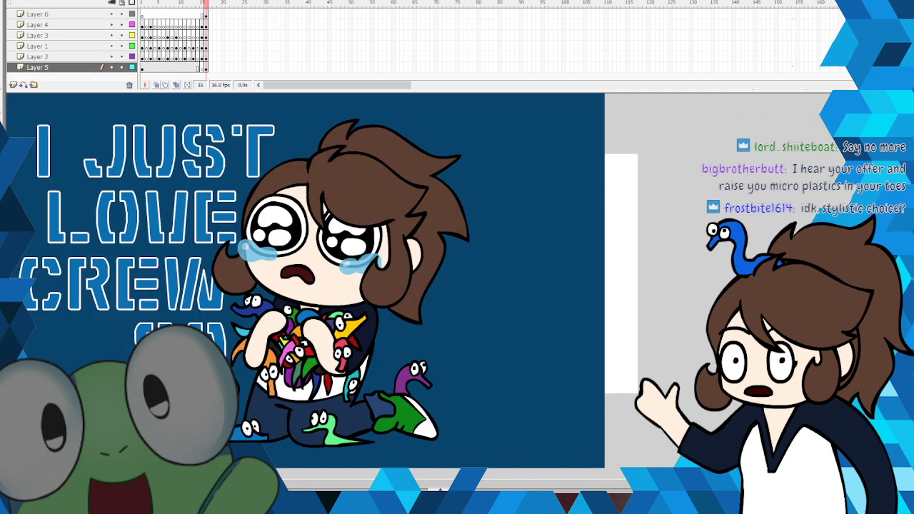
pyautogui.click(143, 4)
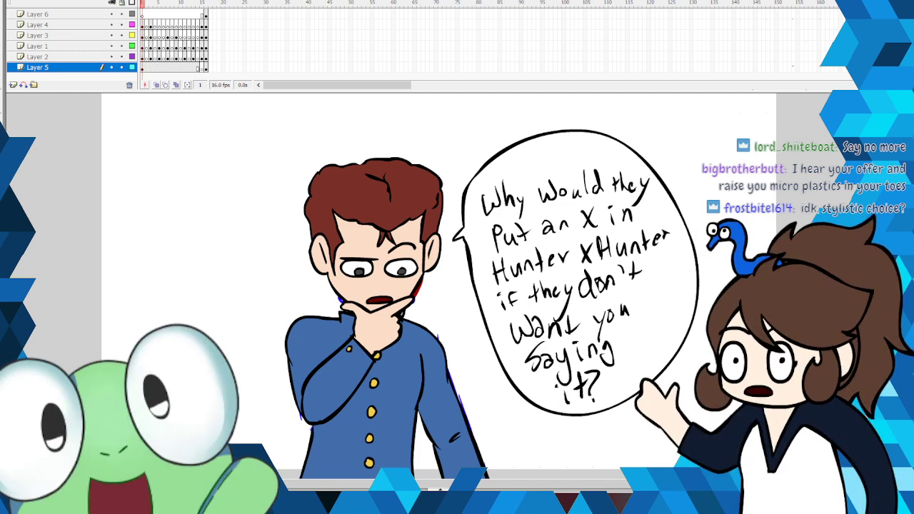
pyautogui.hotkey('shift', 'F2')
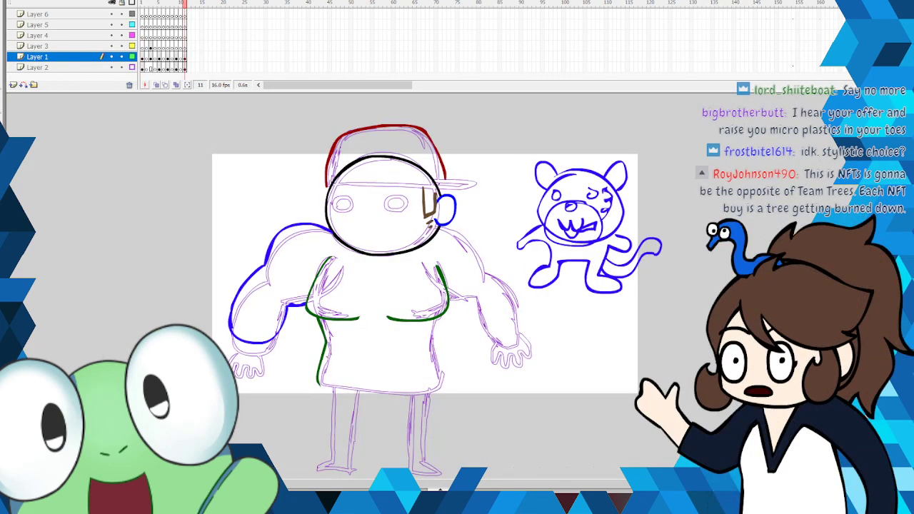
# Step: On frame 11 of Layer 1, ink the other torso side with a rounded rear bulge and one leg in dark green
pyautogui.moveTo(185, 64); pyautogui.dragTo(190, 29)
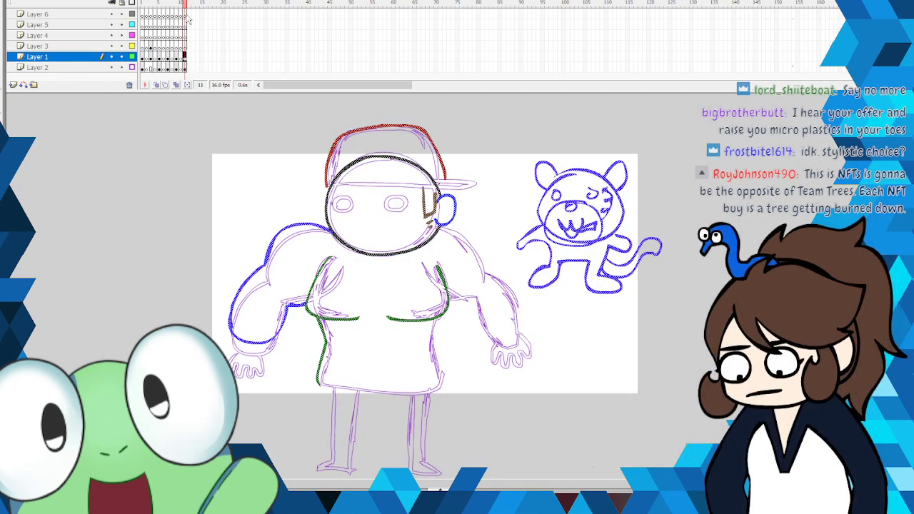
pyautogui.click(187, 4)
pyautogui.moveTo(434, 318)
pyautogui.mouseDown()
pyautogui.moveTo(430, 348)
pyautogui.moveTo(457, 344)
pyautogui.mouseUp()
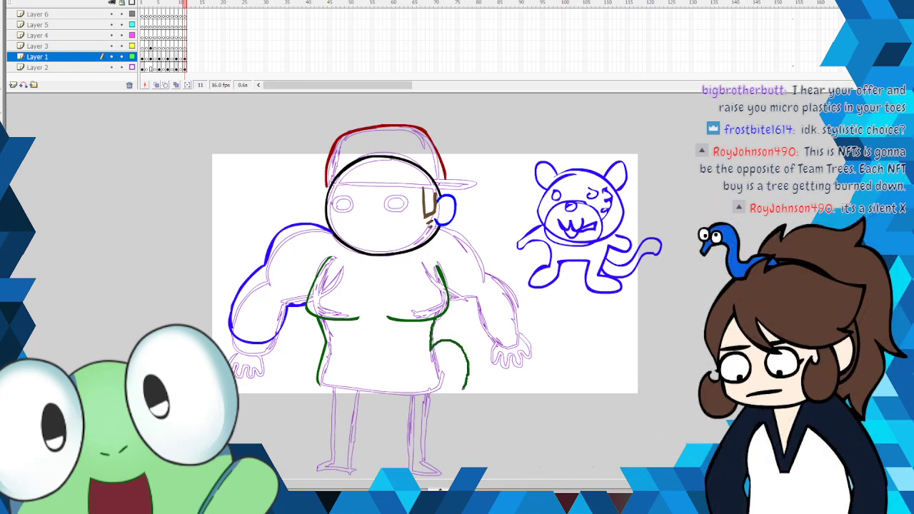
pyautogui.moveTo(428, 393); pyautogui.dragTo(428, 397)
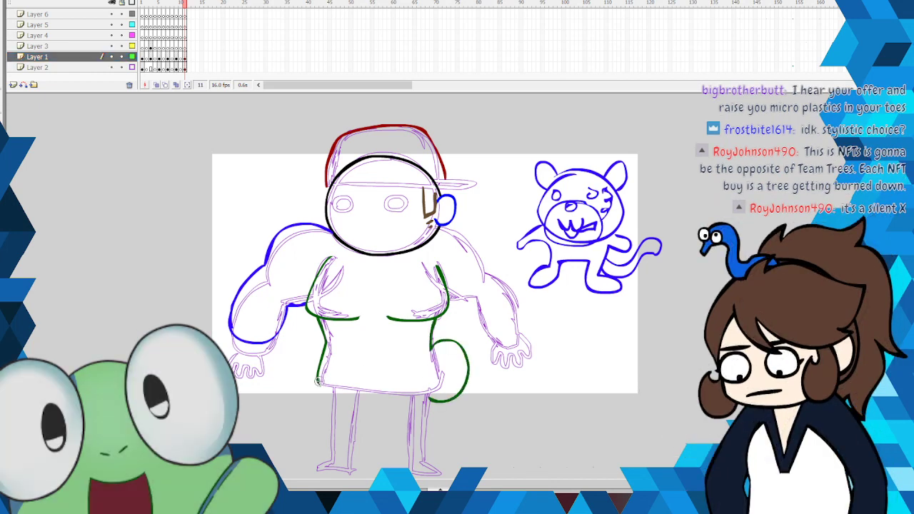
pyautogui.moveTo(319, 383)
pyautogui.mouseDown()
pyautogui.moveTo(332, 460)
pyautogui.moveTo(312, 469)
pyautogui.moveTo(356, 471)
pyautogui.moveTo(361, 392)
pyautogui.mouseUp()
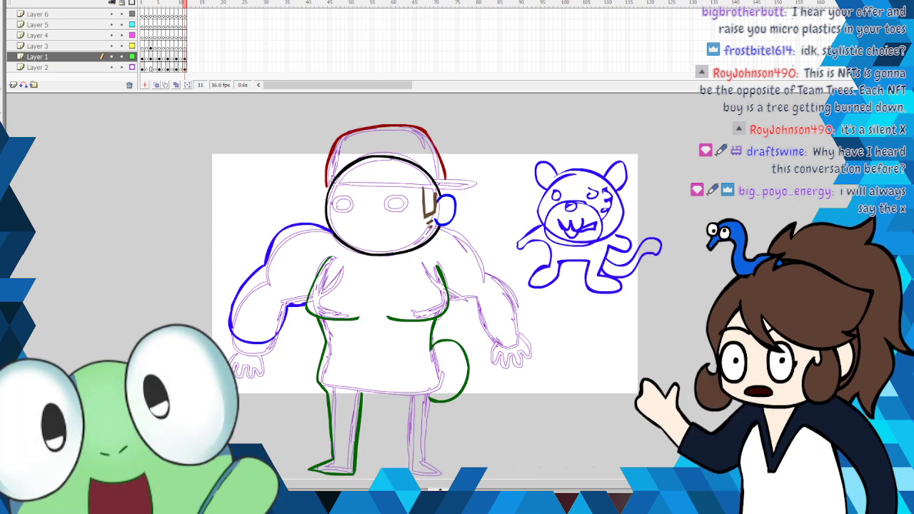
# Step: Ink the second leg with its pointed foot and the crotch line between the legs in dark green
pyautogui.scroll(-1, 693, 337)
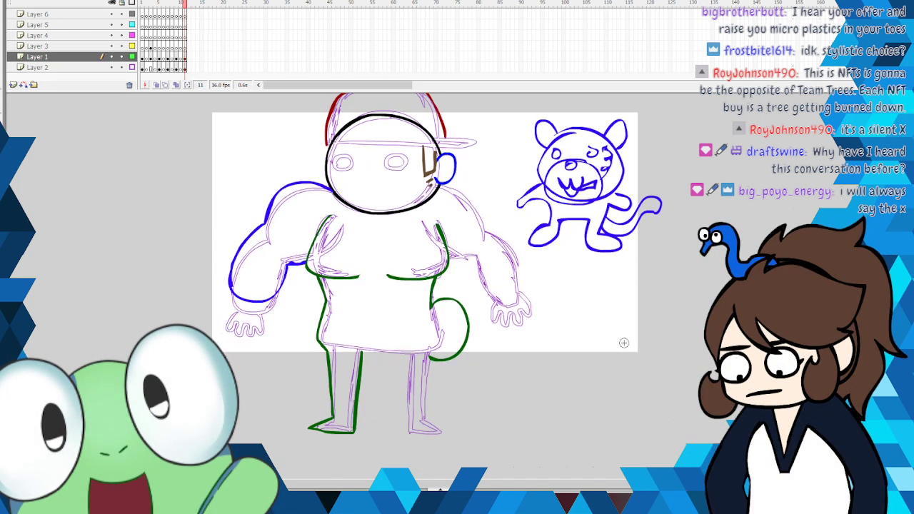
pyautogui.moveTo(400, 356); pyautogui.dragTo(398, 382)
pyautogui.moveTo(397, 427); pyautogui.dragTo(416, 418)
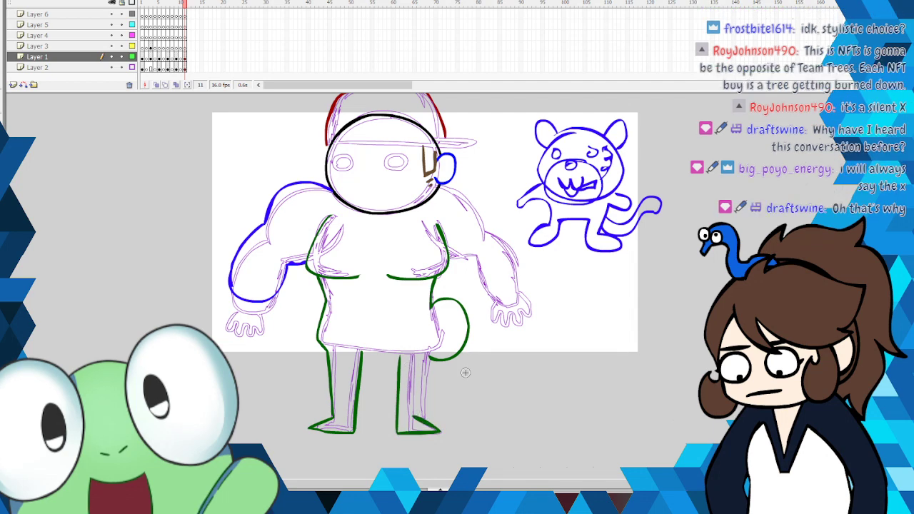
pyautogui.hotkey('ctrl', 'z')
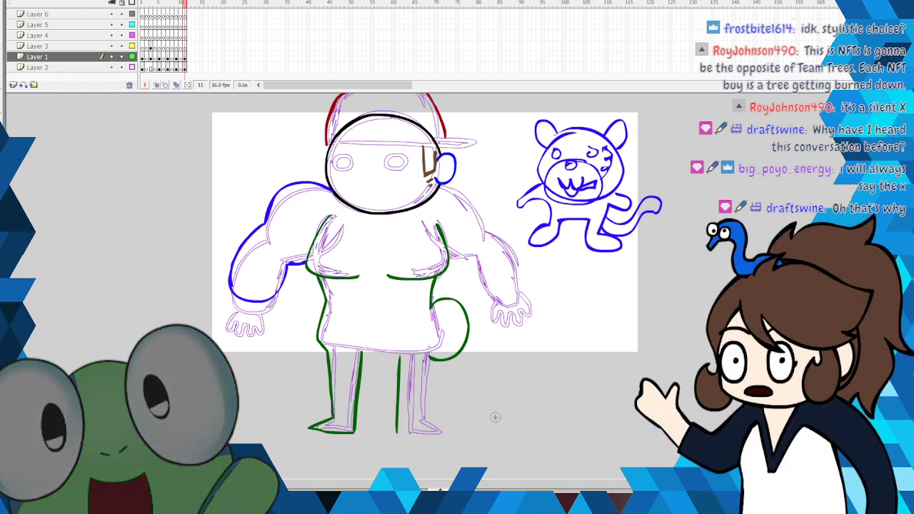
pyautogui.moveTo(398, 433)
pyautogui.mouseDown()
pyautogui.moveTo(441, 431)
pyautogui.moveTo(412, 416)
pyautogui.mouseUp()
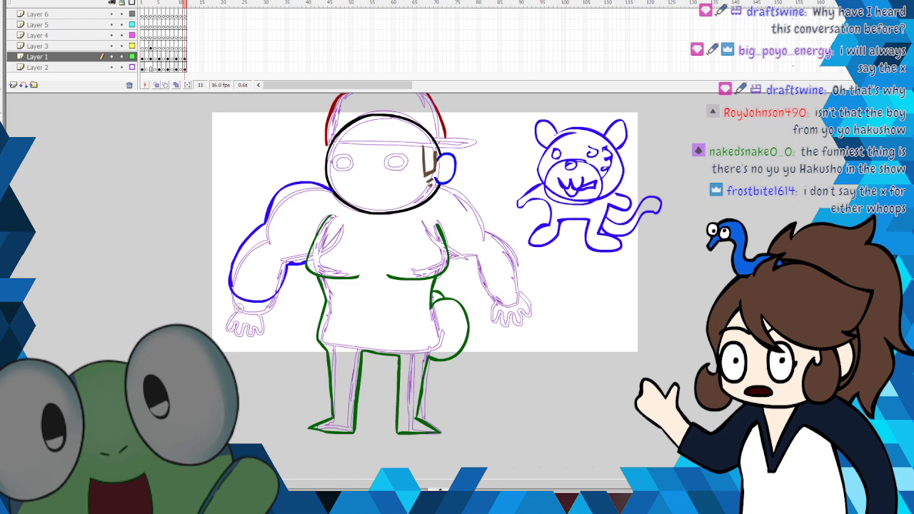
# Step: Ink both fingered hands and the whole second arm in dark green, removing the blue line across the first wrist
pyautogui.moveTo(236, 300); pyautogui.dragTo(225, 314)
pyautogui.hotkey('ctrl', 'z')
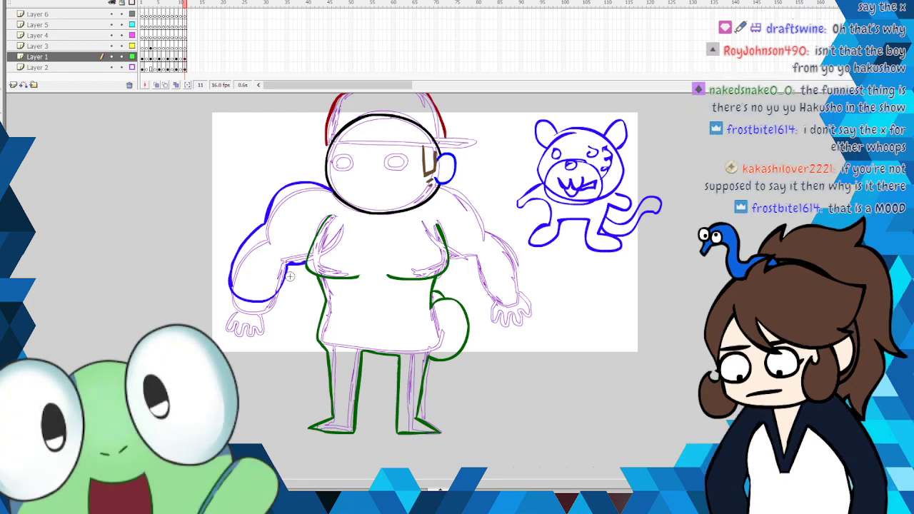
pyautogui.moveTo(226, 300)
pyautogui.mouseDown()
pyautogui.moveTo(222, 312)
pyautogui.moveTo(237, 321)
pyautogui.moveTo(247, 313)
pyautogui.moveTo(256, 326)
pyautogui.moveTo(270, 298)
pyautogui.mouseUp()
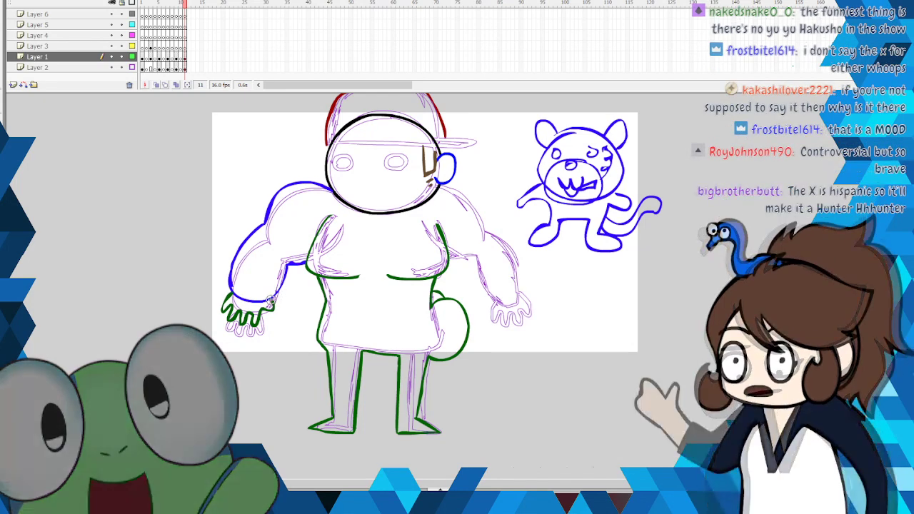
pyautogui.rightClick(240, 297)
pyautogui.click(267, 305)
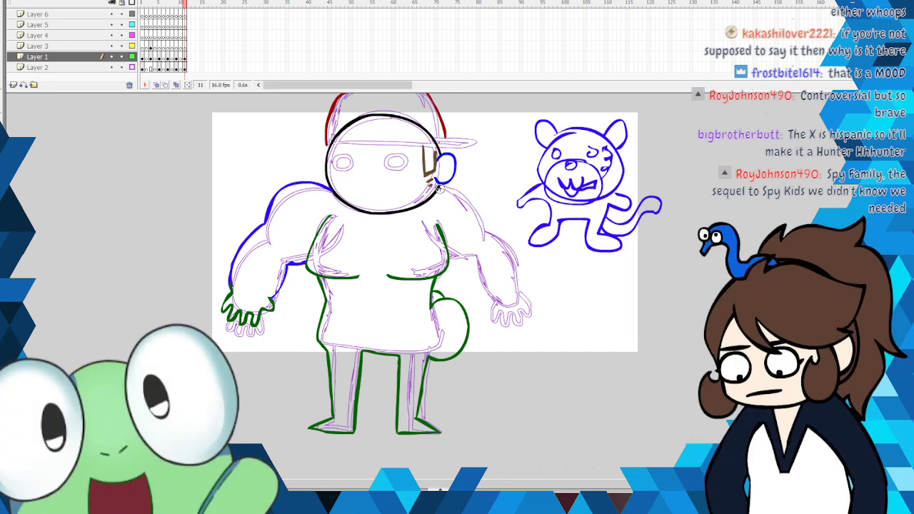
pyautogui.moveTo(477, 193)
pyautogui.mouseDown()
pyautogui.moveTo(510, 234)
pyautogui.moveTo(521, 284)
pyautogui.mouseUp()
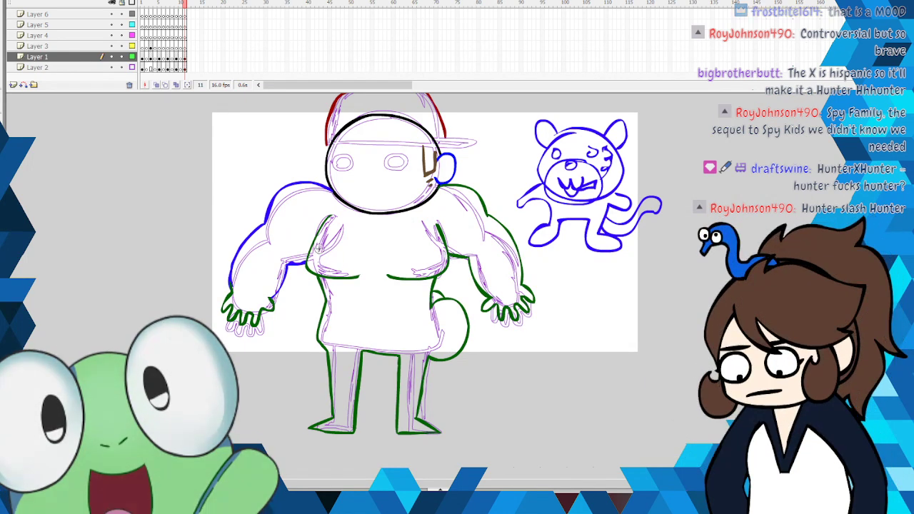
# Step: Ink the cap's lower edge and pointed brim in dark red and remove the black head outline inside the cap
pyautogui.click(3, 159)
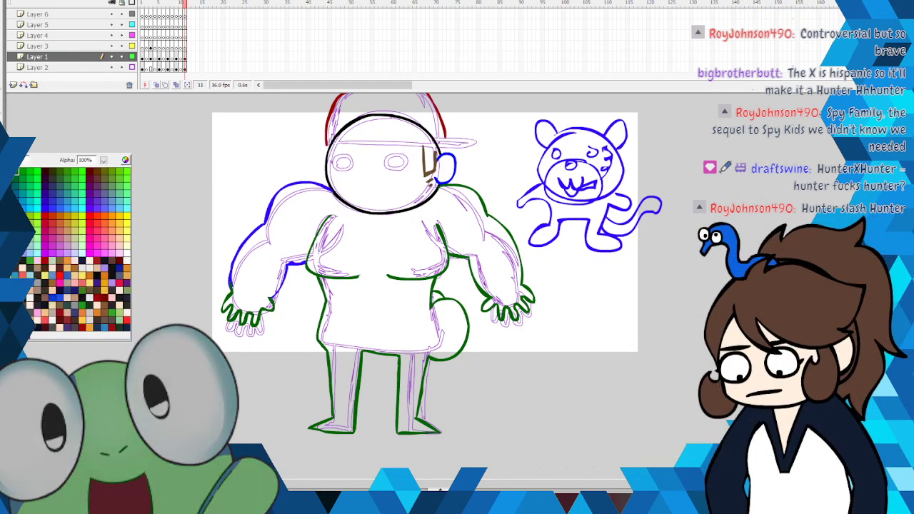
pyautogui.click(27, 175)
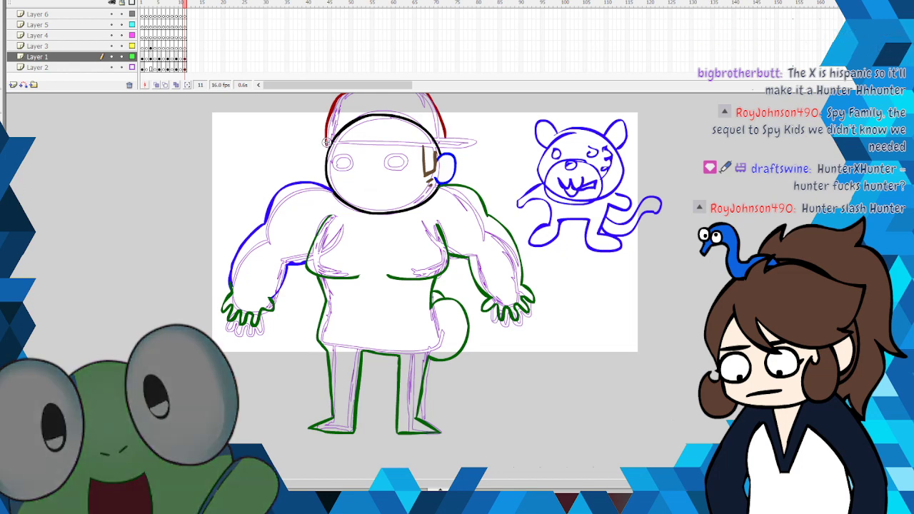
pyautogui.moveTo(471, 142)
pyautogui.mouseDown()
pyautogui.moveTo(488, 145)
pyautogui.moveTo(442, 150)
pyautogui.mouseUp()
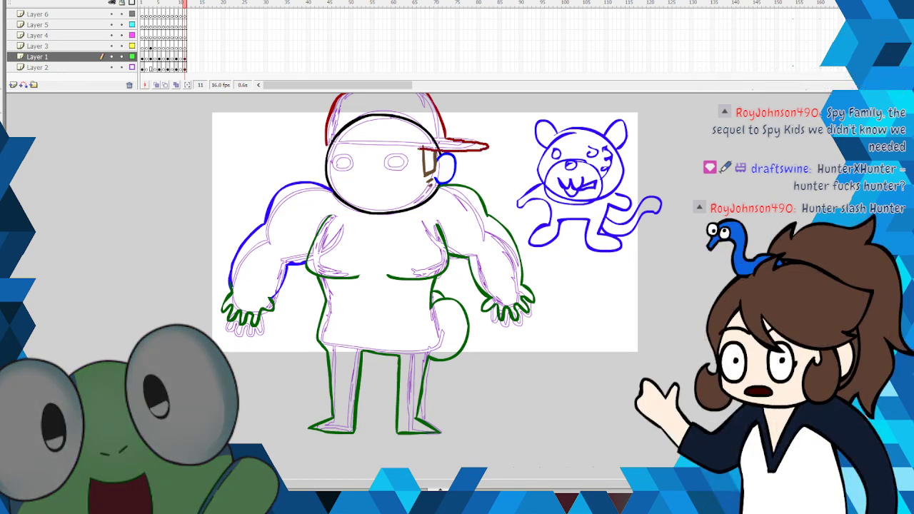
pyautogui.rightClick(352, 135)
pyautogui.click(363, 141)
pyautogui.press('b')
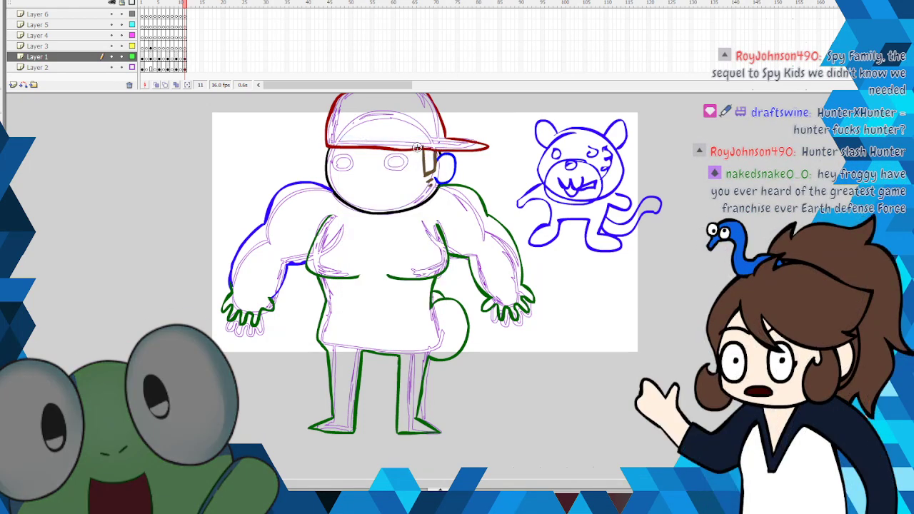
pyautogui.rightClick(420, 143)
pyautogui.press('Escape')
pyautogui.rightClick(441, 153)
pyautogui.press('Escape')
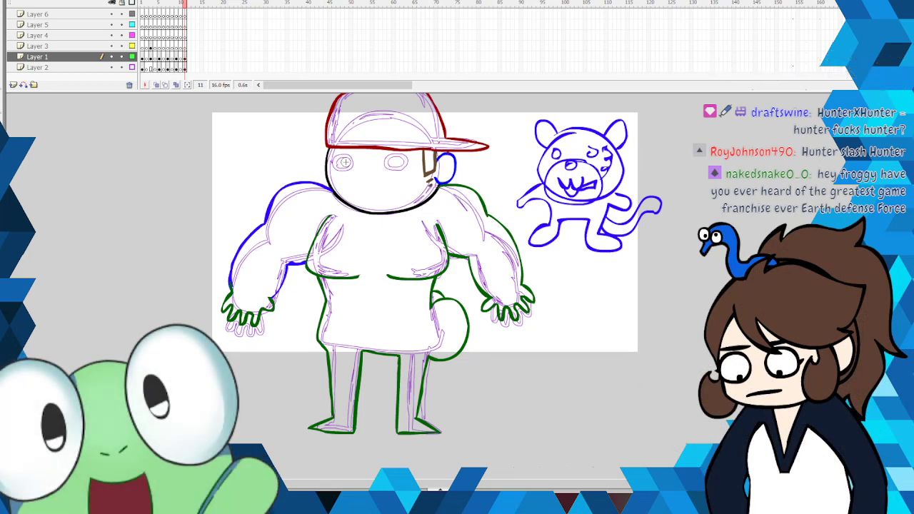
pyautogui.moveTo(352, 155); pyautogui.dragTo(336, 167)
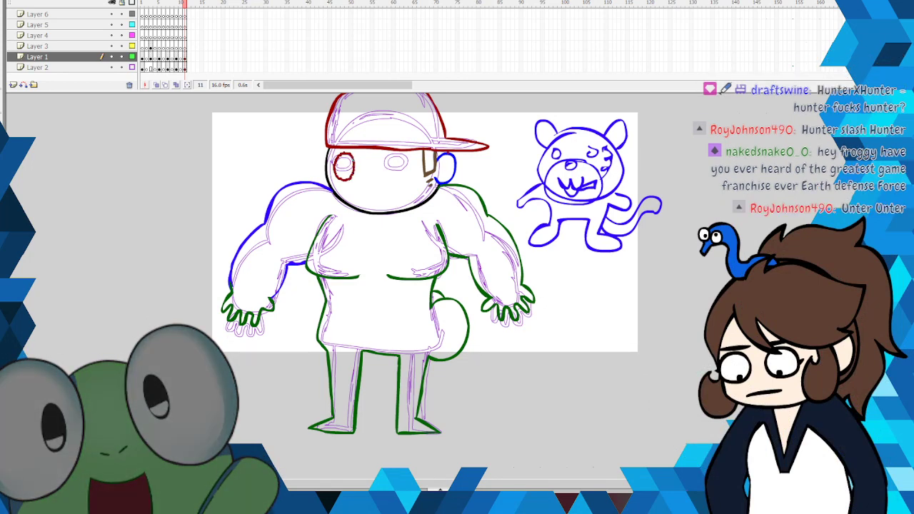
pyautogui.moveTo(395, 153)
pyautogui.mouseDown()
pyautogui.moveTo(385, 159)
pyautogui.moveTo(392, 180)
pyautogui.moveTo(387, 157)
pyautogui.moveTo(392, 167)
pyautogui.mouseUp()
pyautogui.hotkey('ctrl', 'z')
pyautogui.hotkey('ctrl', 'z')
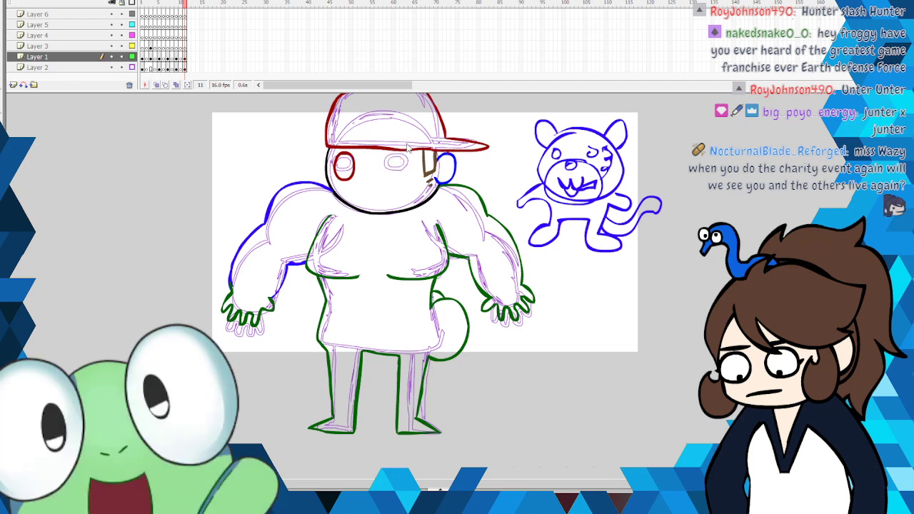
pyautogui.hotkey('ctrl', 'z')
# Step: Draw a blue shutter-shade lens with horizontal slats over the eye nearer the ear, with a temple arm reaching the ear
pyautogui.click(2, 154)
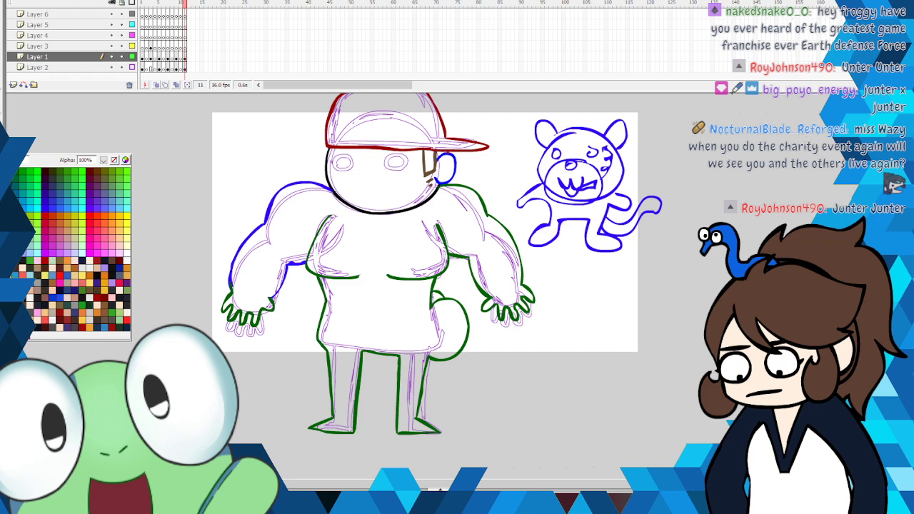
pyautogui.click(22, 172)
pyautogui.scroll(3, 413, 229)
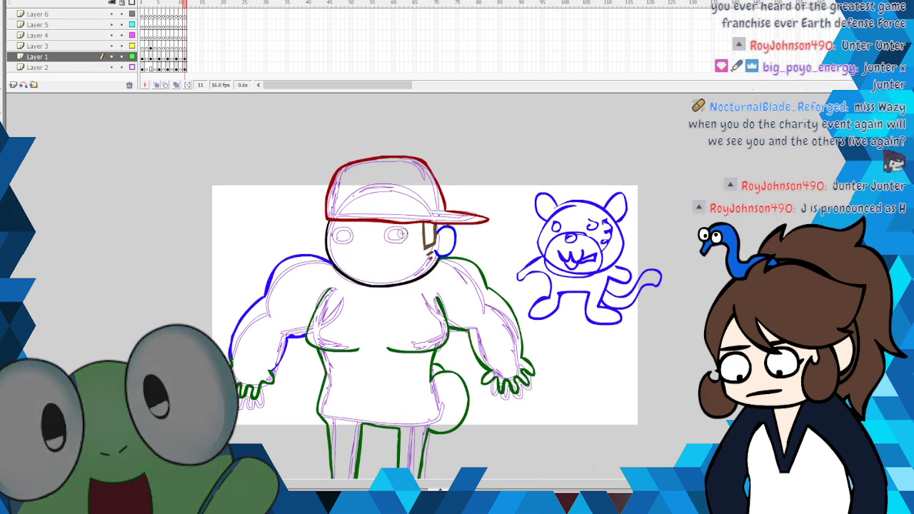
pyautogui.moveTo(378, 229)
pyautogui.mouseDown()
pyautogui.moveTo(380, 252)
pyautogui.moveTo(413, 246)
pyautogui.moveTo(414, 228)
pyautogui.mouseUp()
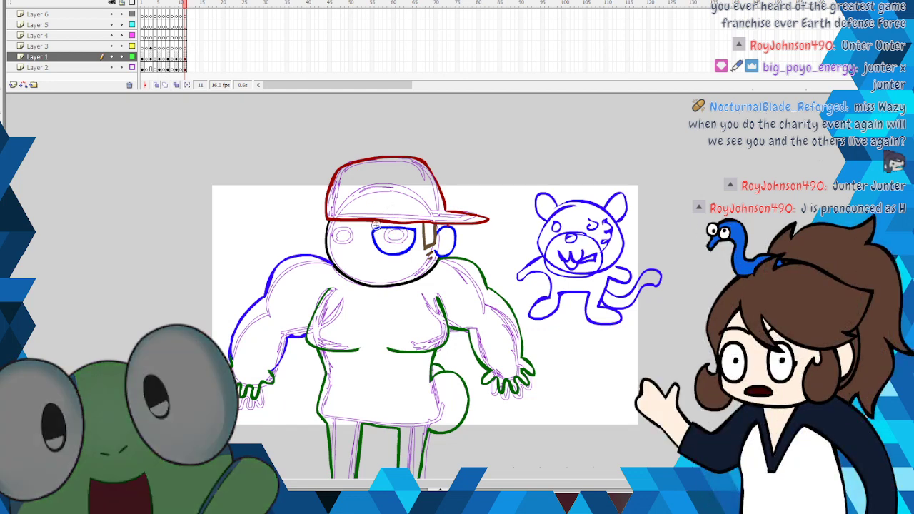
pyautogui.moveTo(377, 235); pyautogui.dragTo(413, 235)
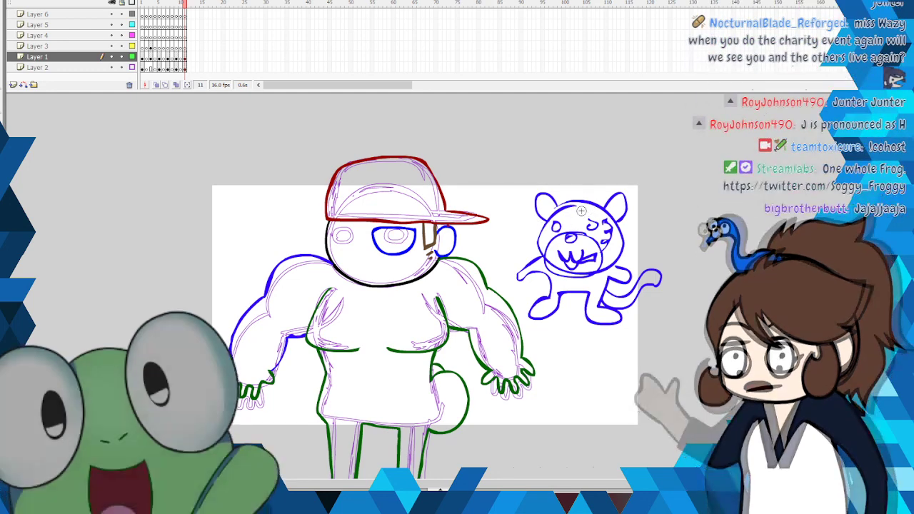
pyautogui.moveTo(379, 232)
pyautogui.mouseDown()
pyautogui.moveTo(409, 234)
pyautogui.moveTo(392, 244)
pyautogui.moveTo(407, 251)
pyautogui.mouseUp()
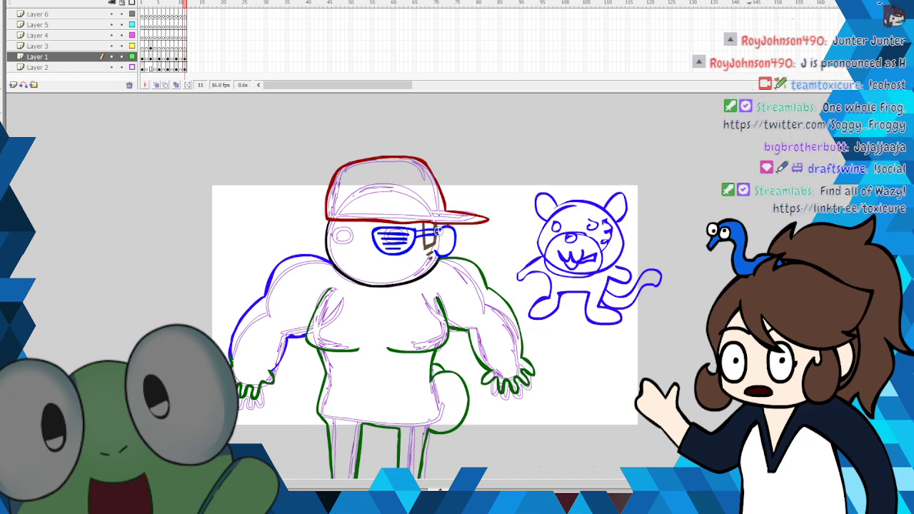
pyautogui.rightClick(431, 238)
pyautogui.click(432, 240)
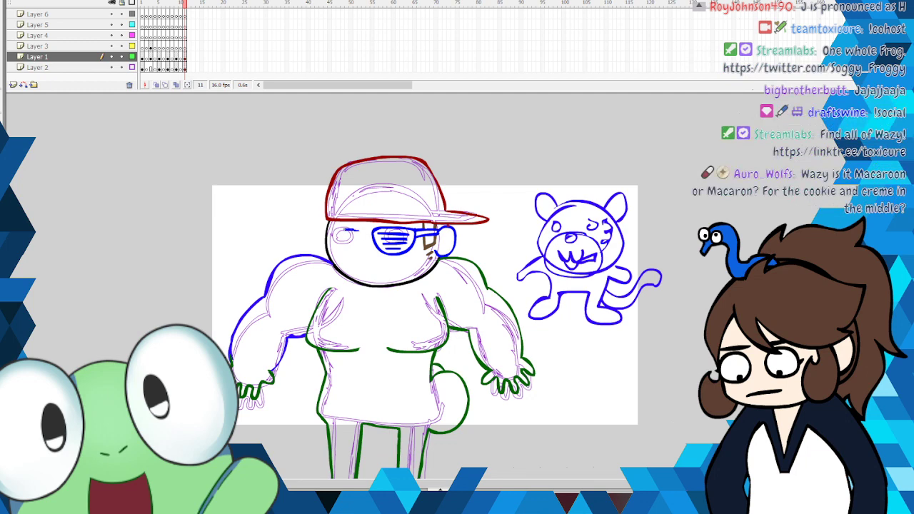
# Step: Draw the second slatted blue lens over the other eye and remove the head outline crossing it
pyautogui.moveTo(327, 229)
pyautogui.mouseDown()
pyautogui.moveTo(319, 241)
pyautogui.moveTo(341, 257)
pyautogui.moveTo(358, 236)
pyautogui.moveTo(329, 228)
pyautogui.mouseUp()
pyautogui.rightClick(326, 235)
pyautogui.click(335, 240)
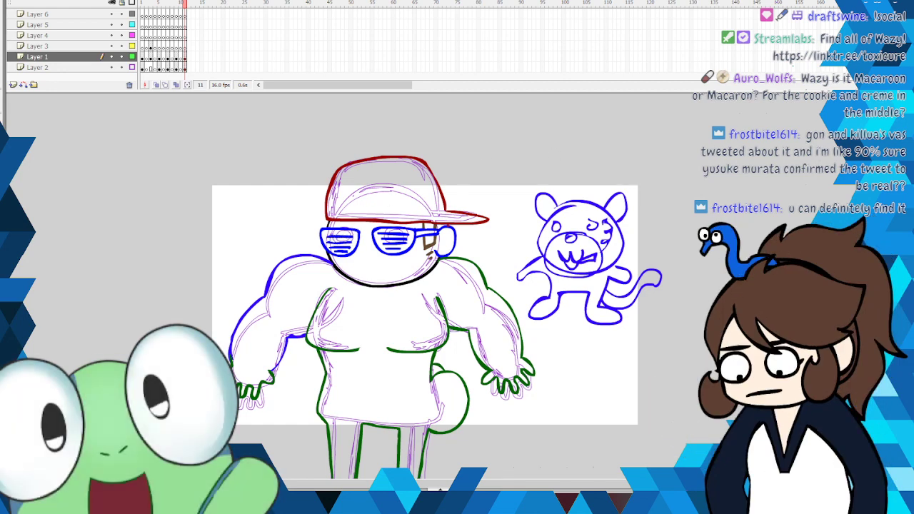
# Step: Draw magenta shoe shapes on both feet, clearing the green lines they overlap, and add a magenta double waistband with a small vertical centre mark
pyautogui.scroll(-5, 550, 241)
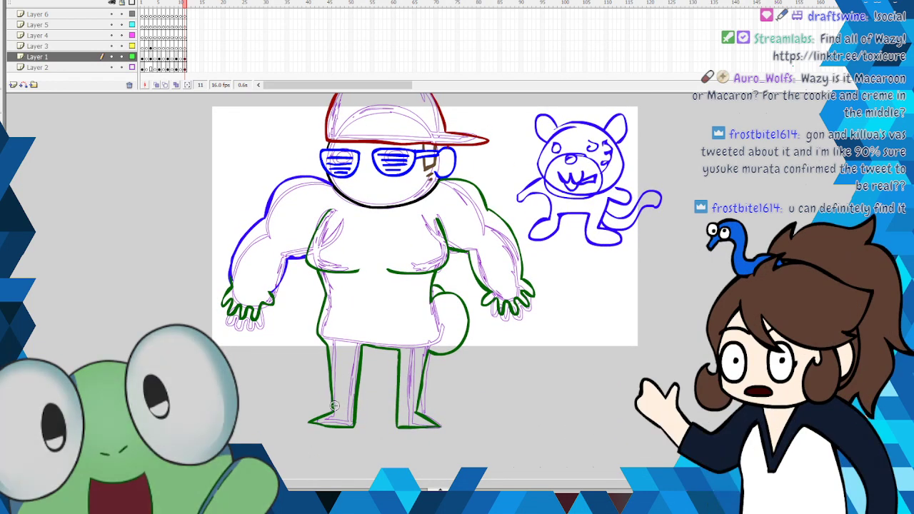
pyautogui.click(3, 159)
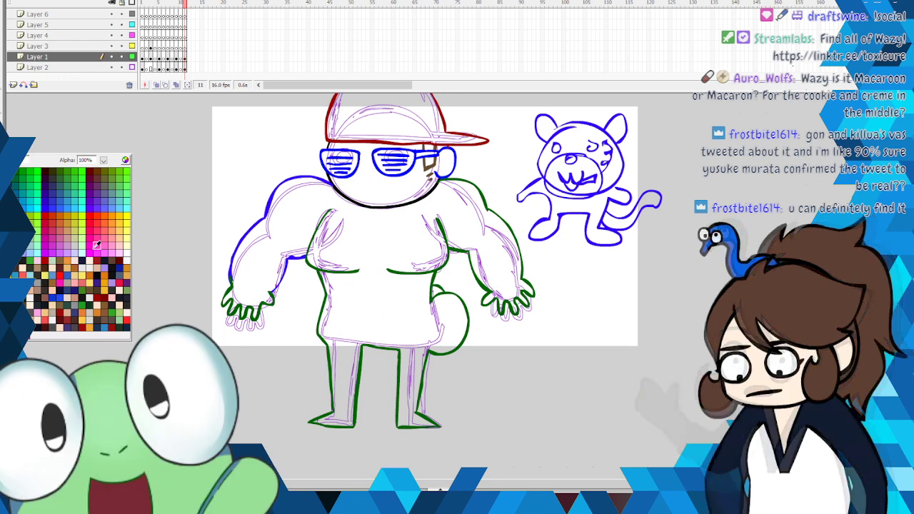
pyautogui.click(91, 252)
pyautogui.moveTo(327, 391); pyautogui.dragTo(332, 412)
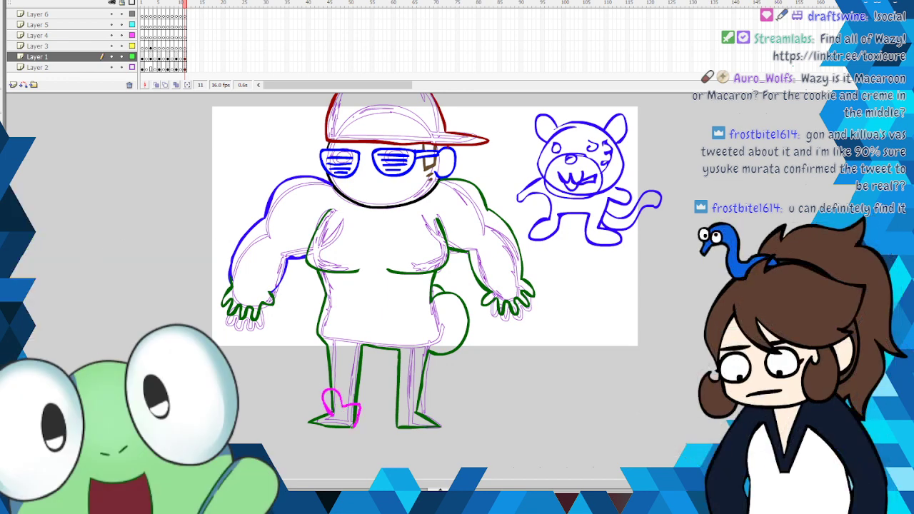
pyautogui.rightClick(354, 419)
pyautogui.click(382, 245)
pyautogui.rightClick(333, 412)
pyautogui.click(365, 236)
pyautogui.rightClick(417, 413)
pyautogui.click(439, 243)
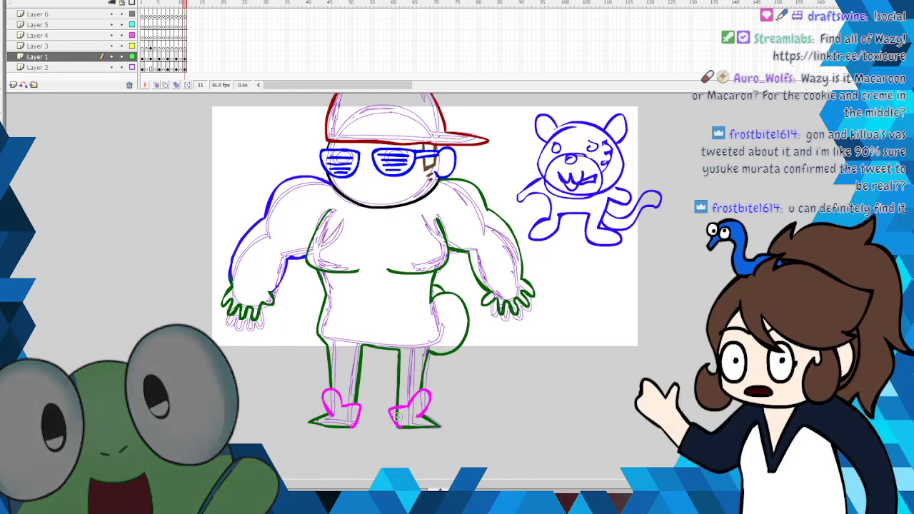
pyautogui.rightClick(397, 413)
pyautogui.click(421, 244)
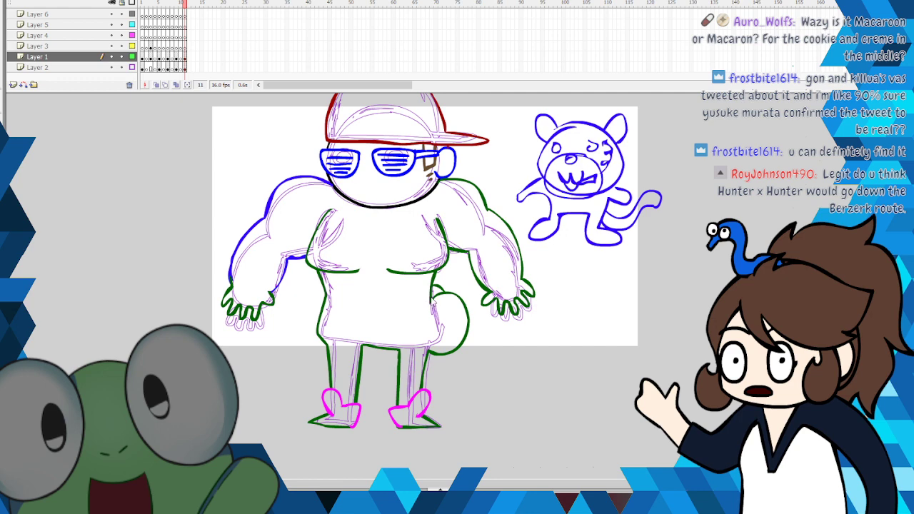
pyautogui.moveTo(430, 294)
pyautogui.mouseDown()
pyautogui.moveTo(328, 295)
pyautogui.moveTo(426, 297)
pyautogui.moveTo(377, 331)
pyautogui.mouseUp()
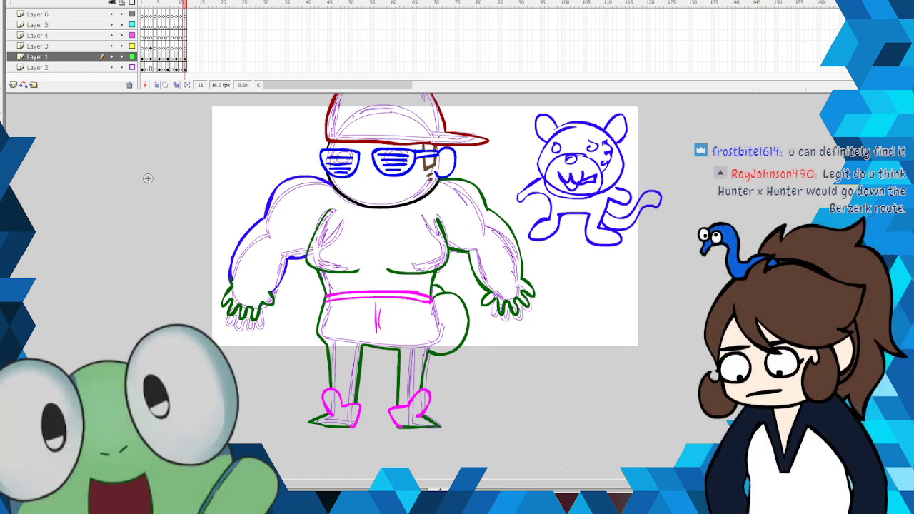
# Step: Draw a black crop top on the torso with a hem above the waistband, a neckline and shoulder straps
pyautogui.click(4, 163)
pyautogui.click(34, 196)
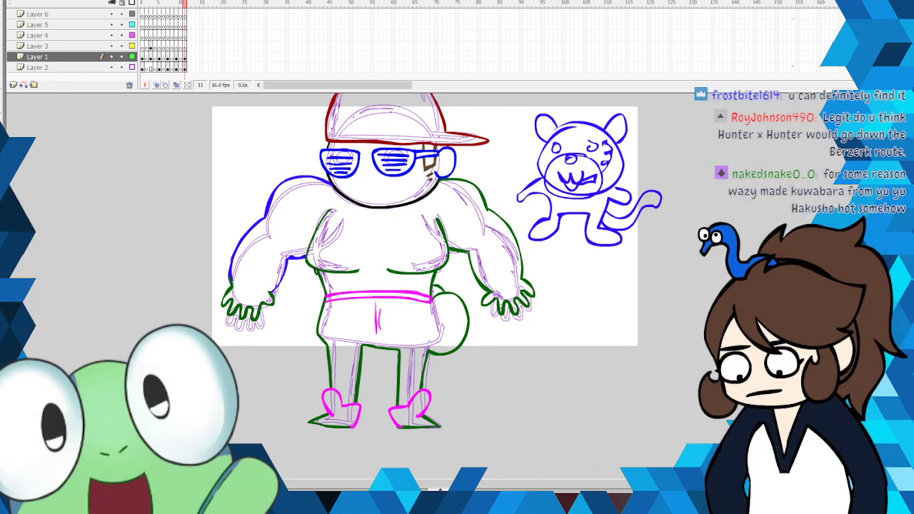
pyautogui.moveTo(413, 285)
pyautogui.mouseDown()
pyautogui.moveTo(440, 285)
pyautogui.moveTo(437, 268)
pyautogui.mouseUp()
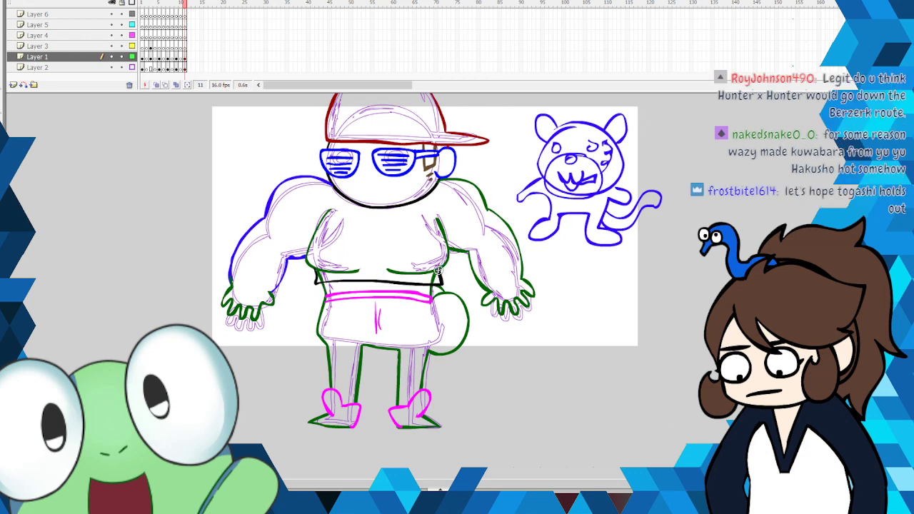
pyautogui.rightClick(437, 274)
pyautogui.click(446, 281)
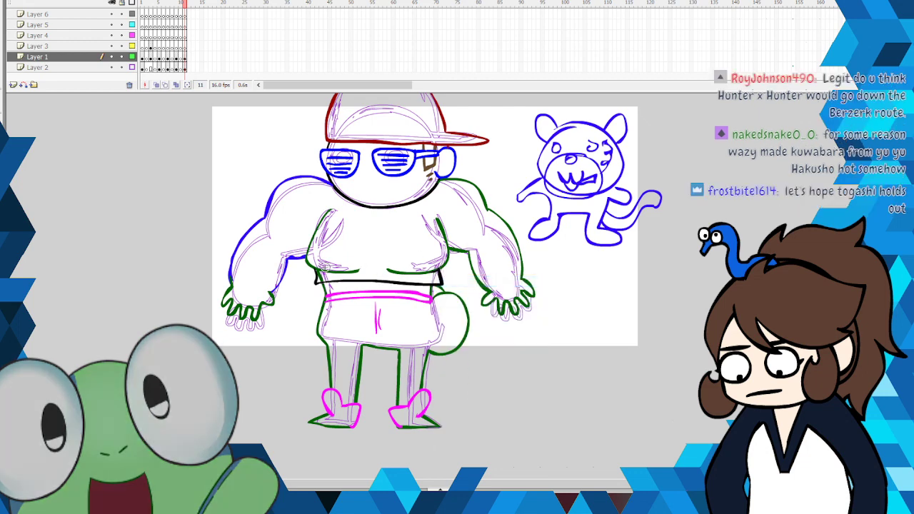
pyautogui.rightClick(317, 270)
pyautogui.press('Escape')
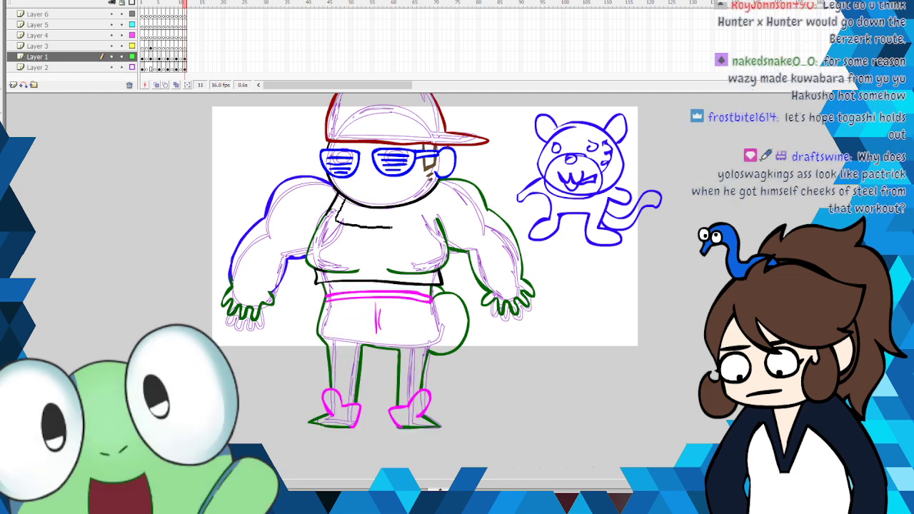
pyautogui.moveTo(337, 203); pyautogui.dragTo(438, 219)
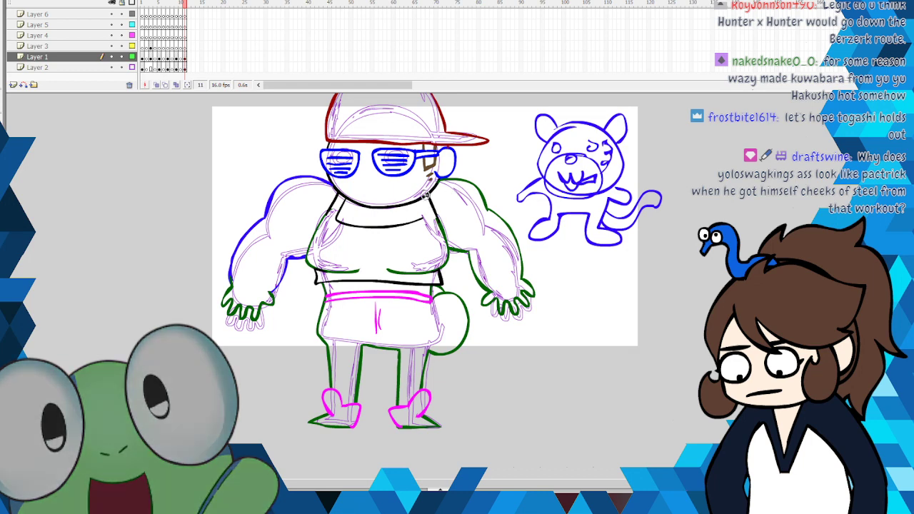
# Step: Draw the outlined word "SLUT" in black across the crop top and add a black bridge between the lenses
pyautogui.moveTo(336, 238)
pyautogui.mouseDown()
pyautogui.moveTo(346, 277)
pyautogui.moveTo(351, 232)
pyautogui.moveTo(346, 264)
pyautogui.mouseUp()
pyautogui.moveTo(344, 247); pyautogui.dragTo(359, 276)
pyautogui.moveTo(369, 239)
pyautogui.mouseDown()
pyautogui.moveTo(361, 238)
pyautogui.moveTo(398, 273)
pyautogui.mouseUp()
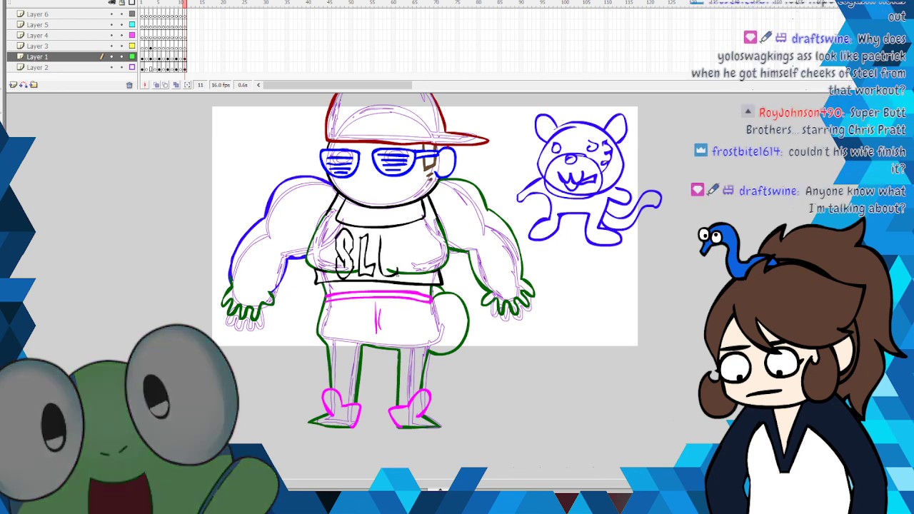
pyautogui.moveTo(397, 232)
pyautogui.mouseDown()
pyautogui.moveTo(386, 232)
pyautogui.moveTo(418, 278)
pyautogui.moveTo(416, 243)
pyautogui.moveTo(405, 236)
pyautogui.moveTo(407, 247)
pyautogui.mouseUp()
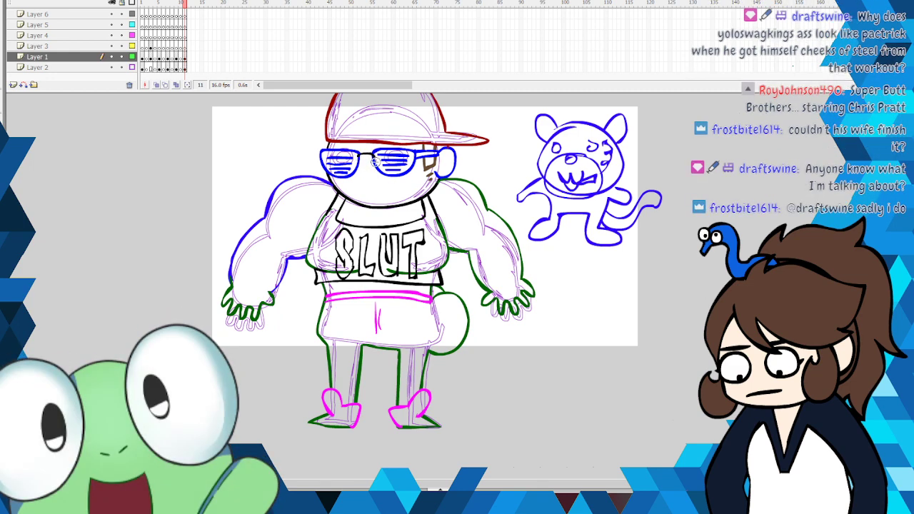
# Step: Finish the black bridge between the lenses and draw an open oval mouth on the face in black
pyautogui.rightClick(376, 161)
pyautogui.click(385, 166)
pyautogui.moveTo(351, 185)
pyautogui.mouseDown()
pyautogui.moveTo(379, 183)
pyautogui.moveTo(384, 200)
pyautogui.moveTo(350, 194)
pyautogui.moveTo(350, 184)
pyautogui.mouseUp()
# Step: Draw a jagged red hair fringe over the forehead below the cap and clear the cap line crossing it
pyautogui.click(4, 158)
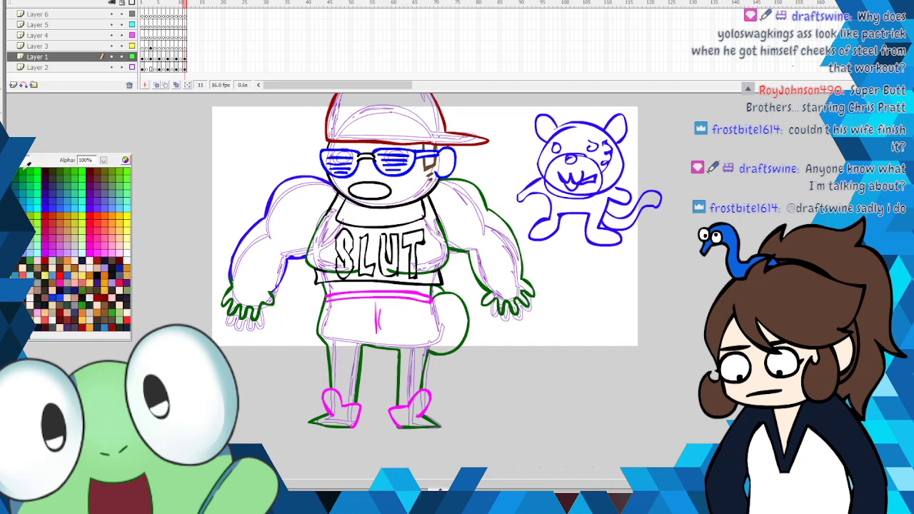
pyautogui.click(91, 211)
pyautogui.scroll(2, 356, 180)
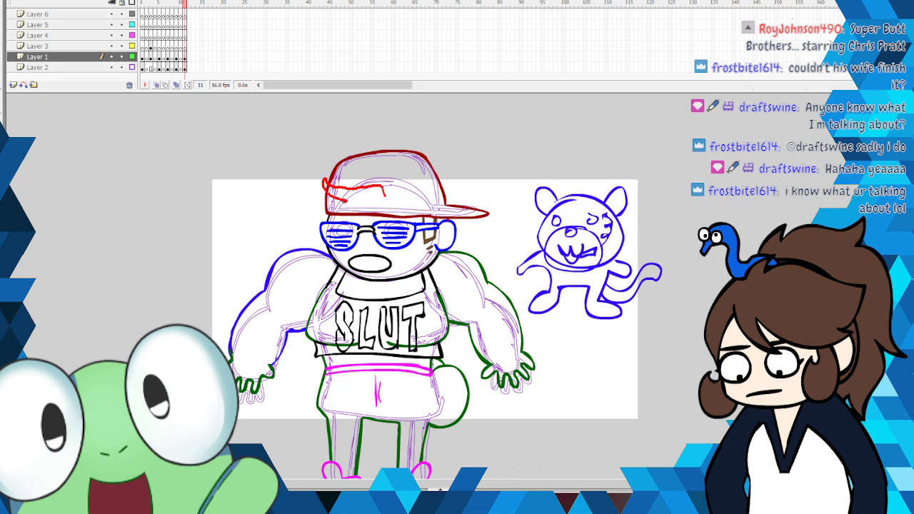
pyautogui.hotkey('ctrl', 'z')
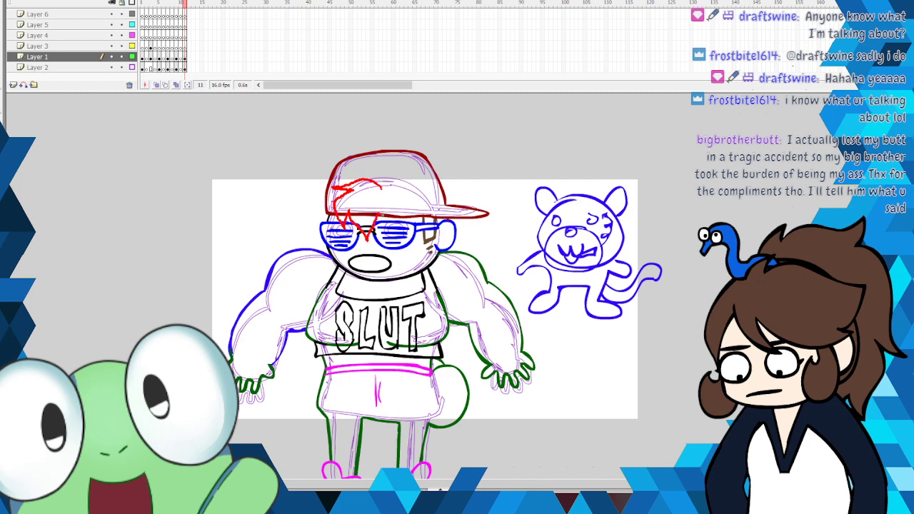
pyautogui.moveTo(386, 205); pyautogui.dragTo(383, 186)
pyautogui.rightClick(363, 213)
pyautogui.click(342, 213)
pyautogui.rightClick(338, 210)
pyautogui.click(341, 216)
# Step: Draw spiky red hair tufts on both sides of the head and a red tongue inside the mouth
pyautogui.moveTo(327, 215)
pyautogui.mouseDown()
pyautogui.moveTo(306, 220)
pyautogui.moveTo(310, 248)
pyautogui.mouseUp()
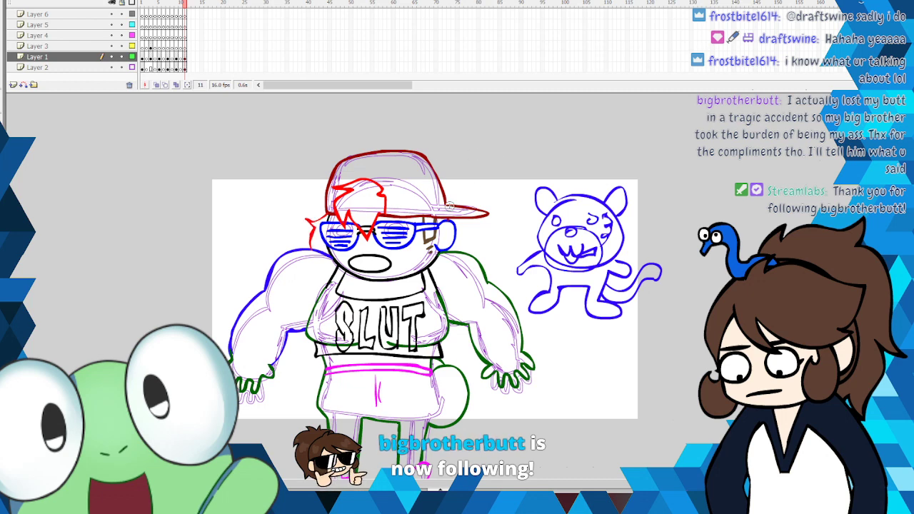
pyautogui.moveTo(457, 220); pyautogui.dragTo(462, 249)
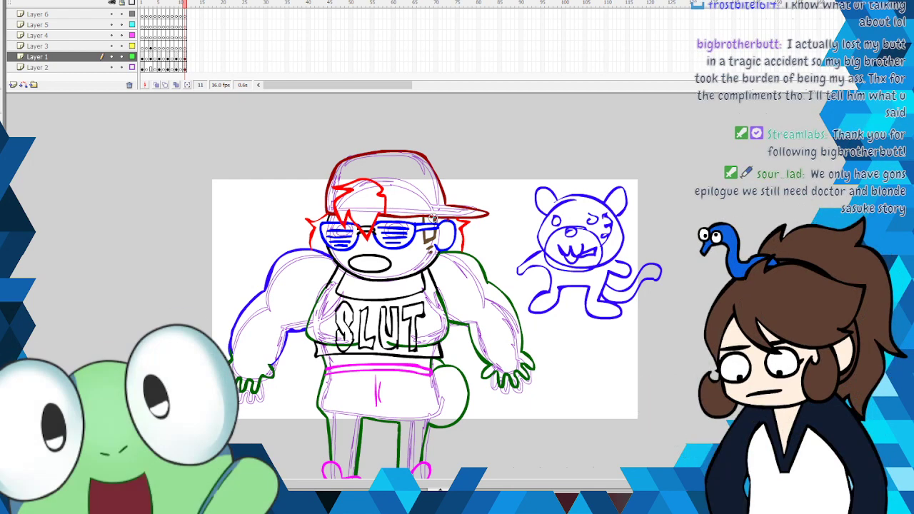
pyautogui.moveTo(372, 264); pyautogui.dragTo(367, 266)
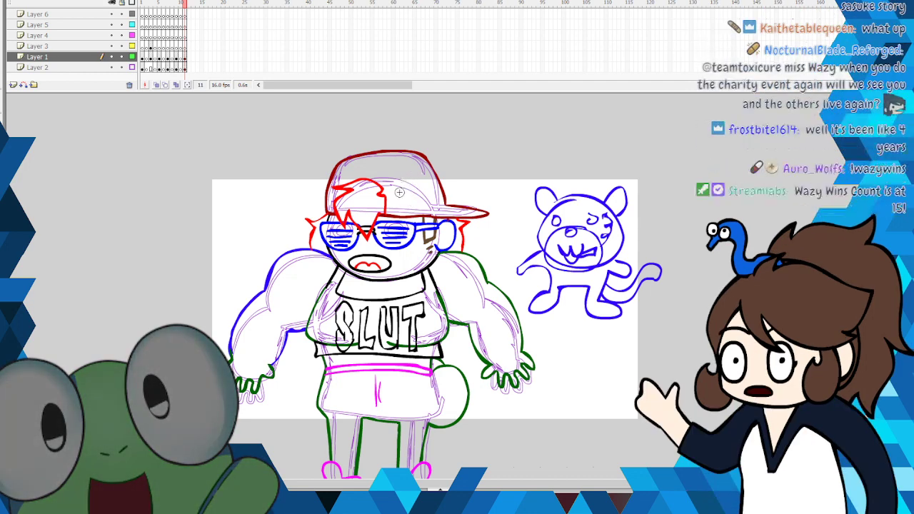
# Step: Recolour all the Layer 1 line art on frame 11 to black
pyautogui.click(185, 59)
pyautogui.click(3, 147)
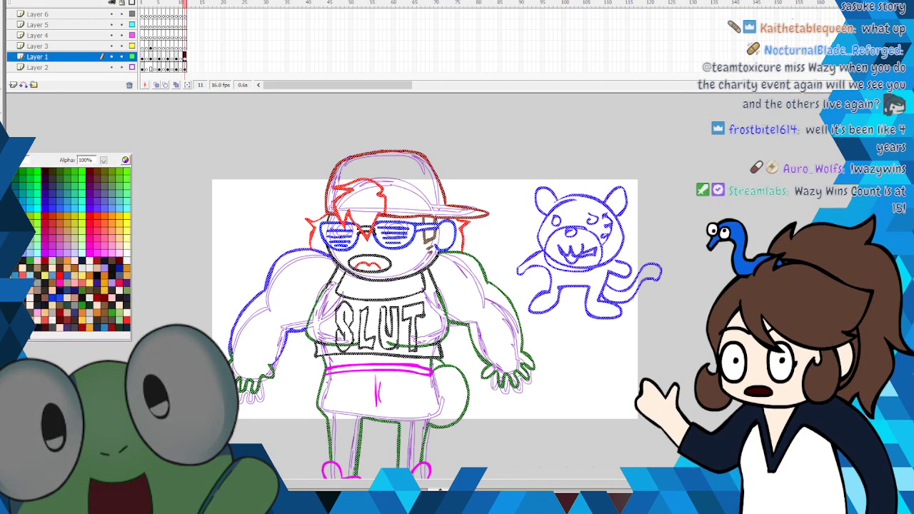
pyautogui.click(16, 174)
pyautogui.scroll(-3, 437, 300)
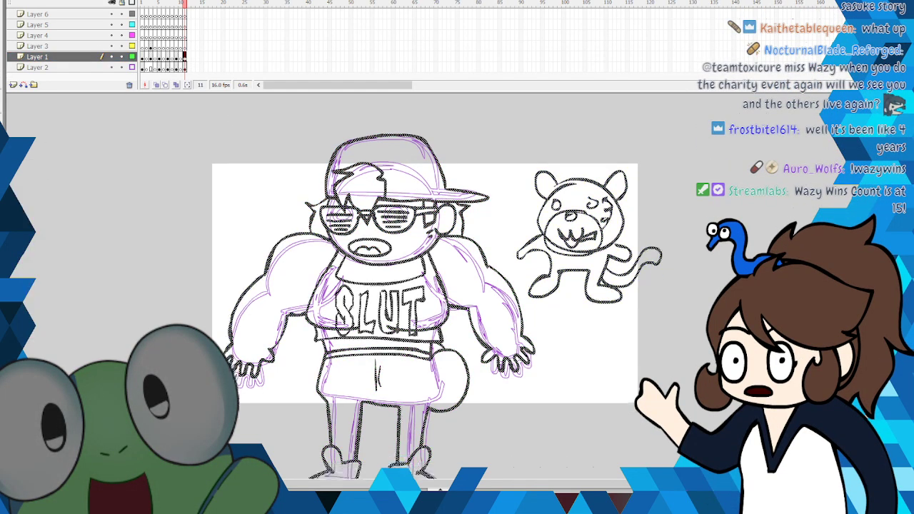
pyautogui.click(681, 182)
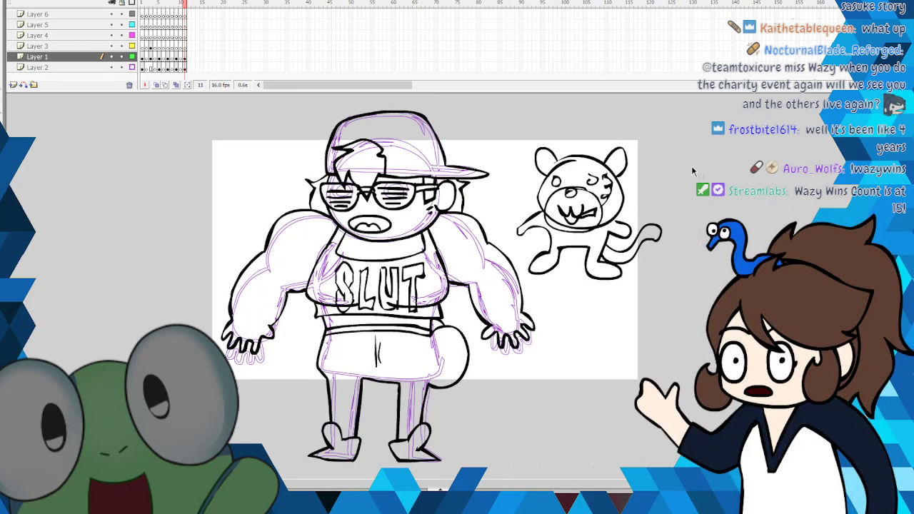
# Step: Move the bear-like monkey drawing off the canvas to the empty area on the man's other side
pyautogui.moveTo(707, 134); pyautogui.dragTo(514, 241)
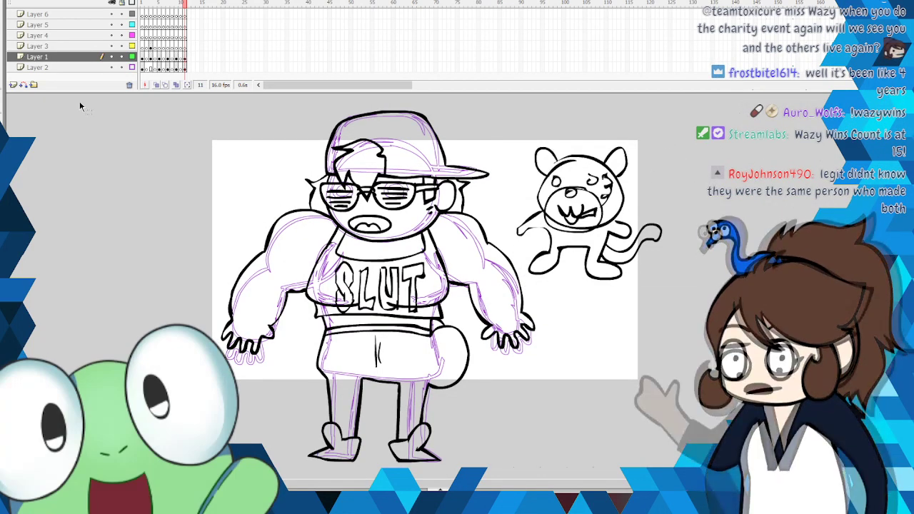
pyautogui.moveTo(605, 124)
pyautogui.mouseDown()
pyautogui.moveTo(570, 110)
pyautogui.moveTo(512, 247)
pyautogui.moveTo(704, 272)
pyautogui.moveTo(693, 154)
pyautogui.moveTo(516, 134)
pyautogui.moveTo(511, 241)
pyautogui.moveTo(636, 307)
pyautogui.moveTo(686, 143)
pyautogui.mouseUp()
pyautogui.moveTo(630, 204)
pyautogui.mouseDown()
pyautogui.moveTo(182, 221)
pyautogui.moveTo(174, 192)
pyautogui.mouseUp()
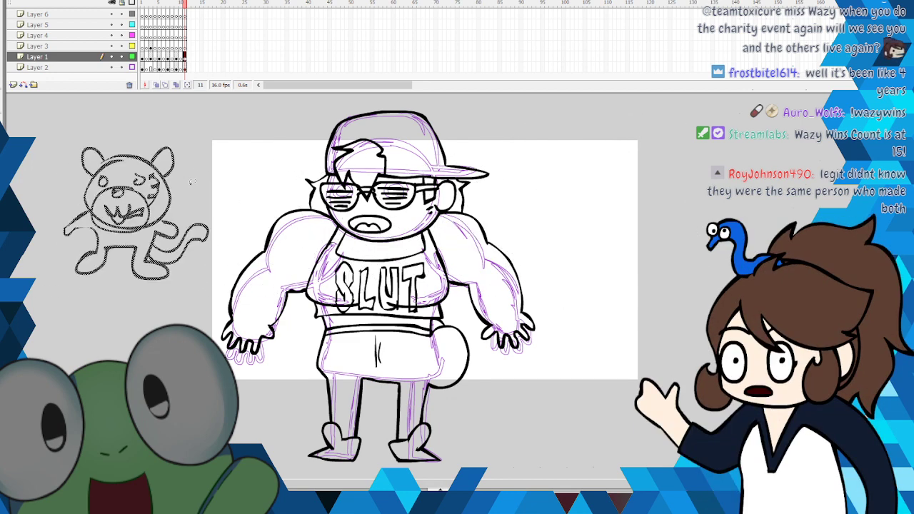
pyautogui.moveTo(454, 484); pyautogui.dragTo(424, 485)
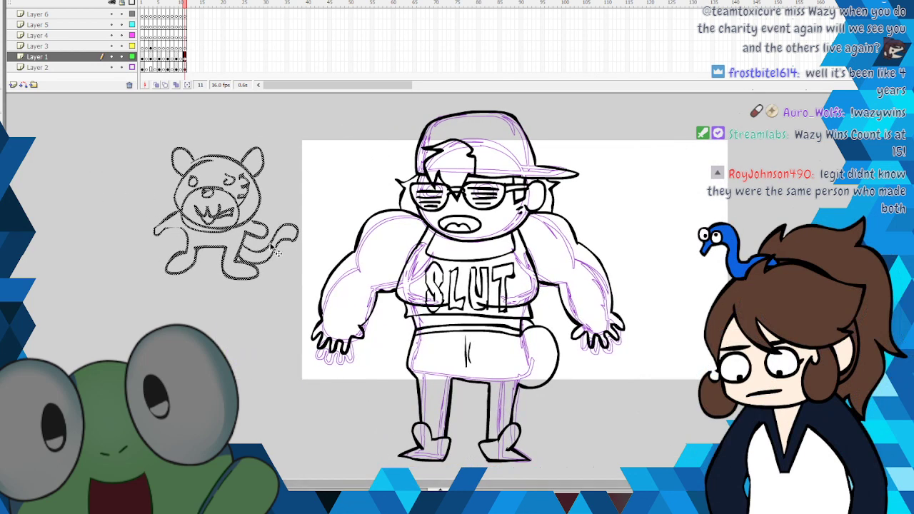
pyautogui.moveTo(234, 263); pyautogui.dragTo(191, 275)
pyautogui.click(210, 163)
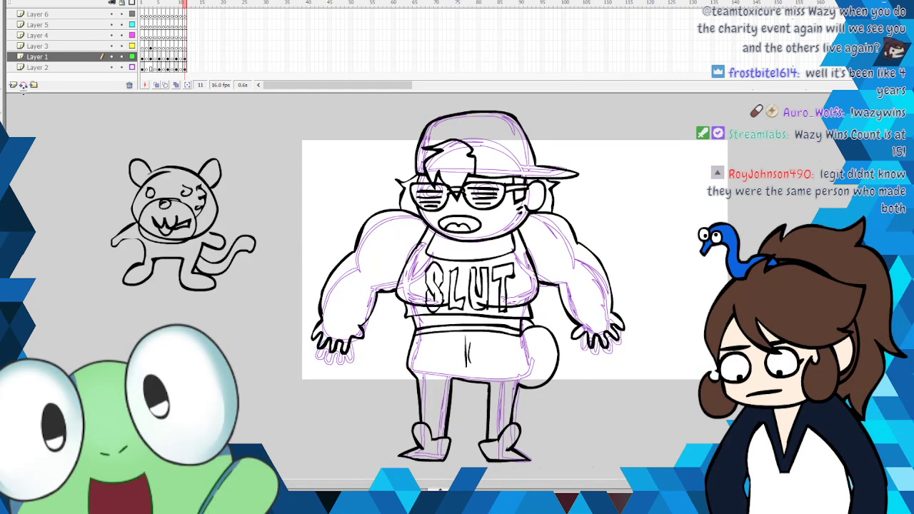
# Step: Fill the man's trousers, waistband and rounded rear with olive green and paint pale highlights on the rear
pyautogui.click(3, 149)
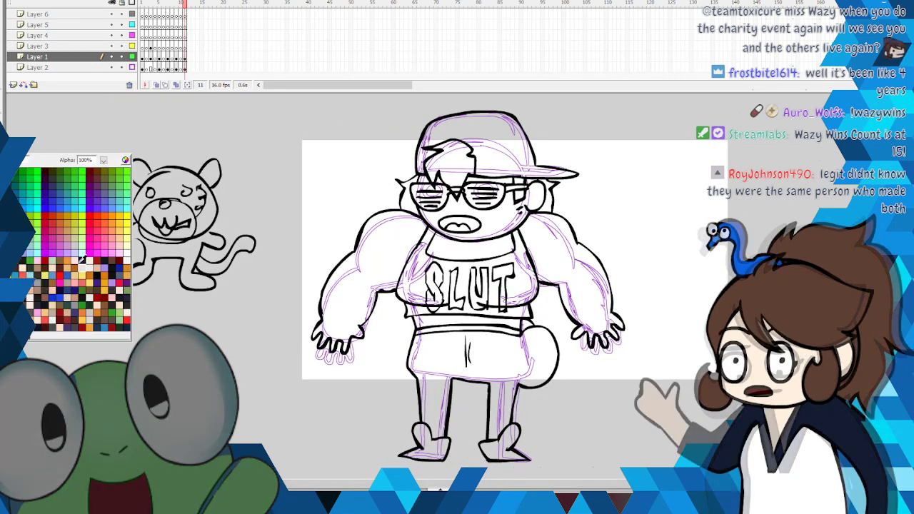
pyautogui.click(114, 309)
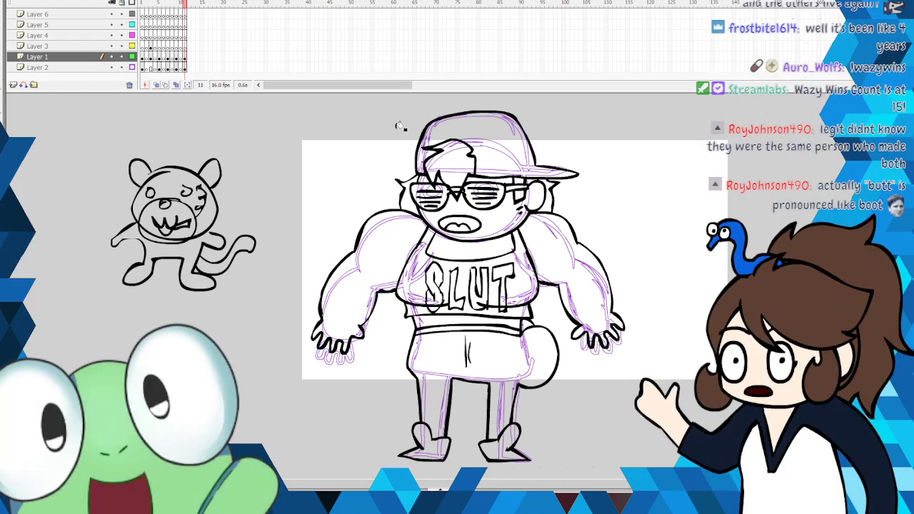
pyautogui.click(510, 356)
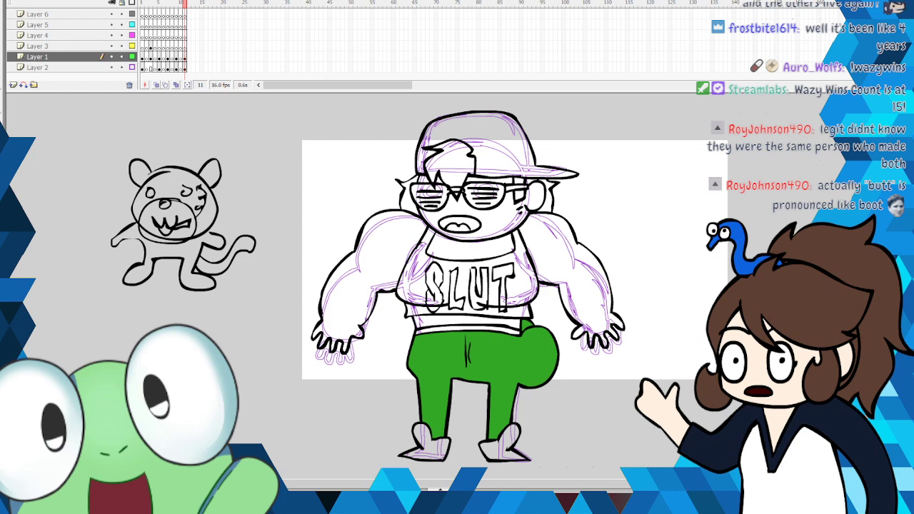
pyautogui.click(530, 340)
pyautogui.click(525, 328)
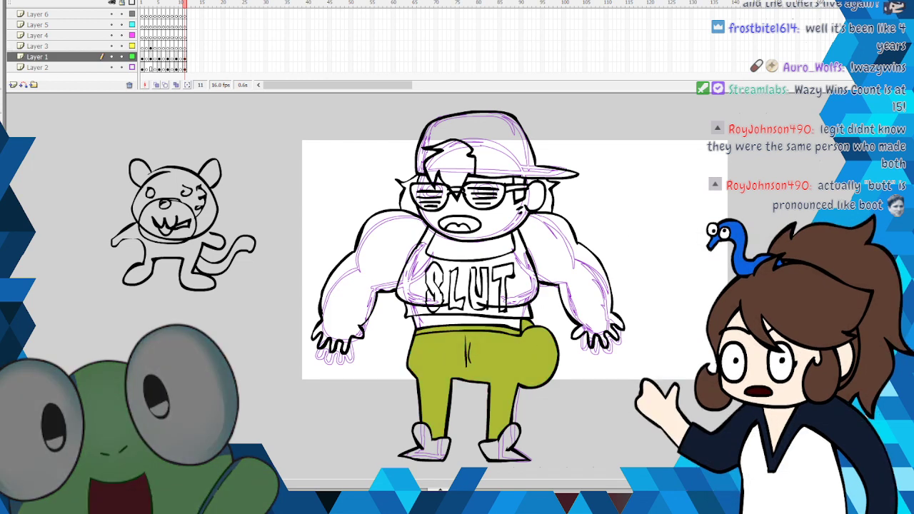
pyautogui.moveTo(543, 339); pyautogui.dragTo(546, 352)
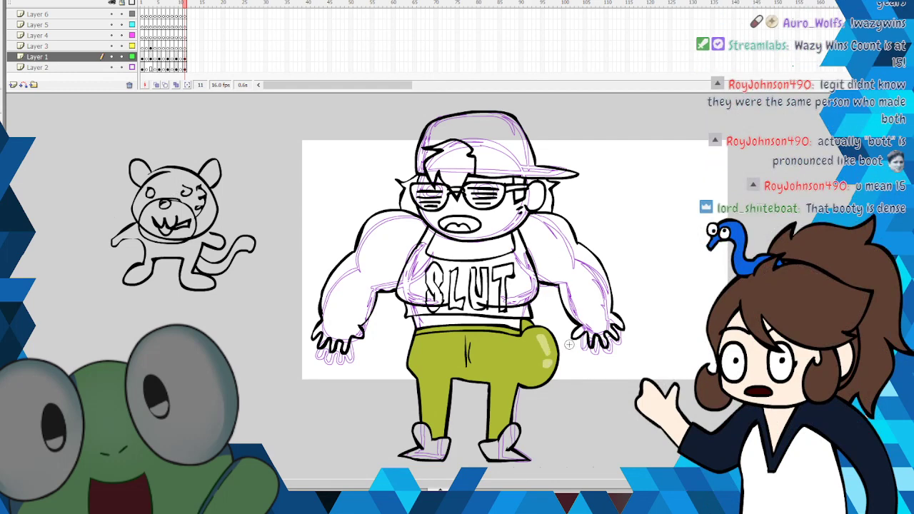
# Step: Check the bunny drawing on frame 5, return to frame 11 and fill the man's crop top with dark navy
pyautogui.moveTo(172, 6); pyautogui.dragTo(161, 7)
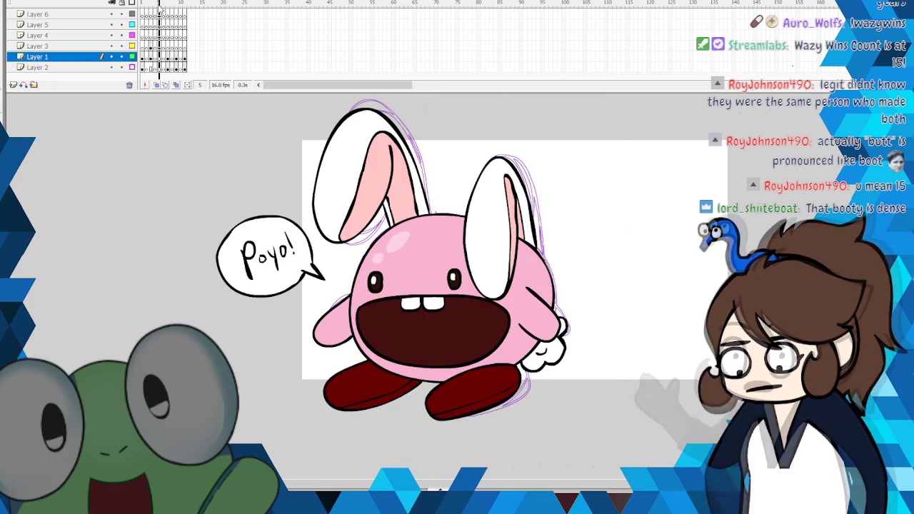
pyautogui.moveTo(160, 6); pyautogui.dragTo(189, 13)
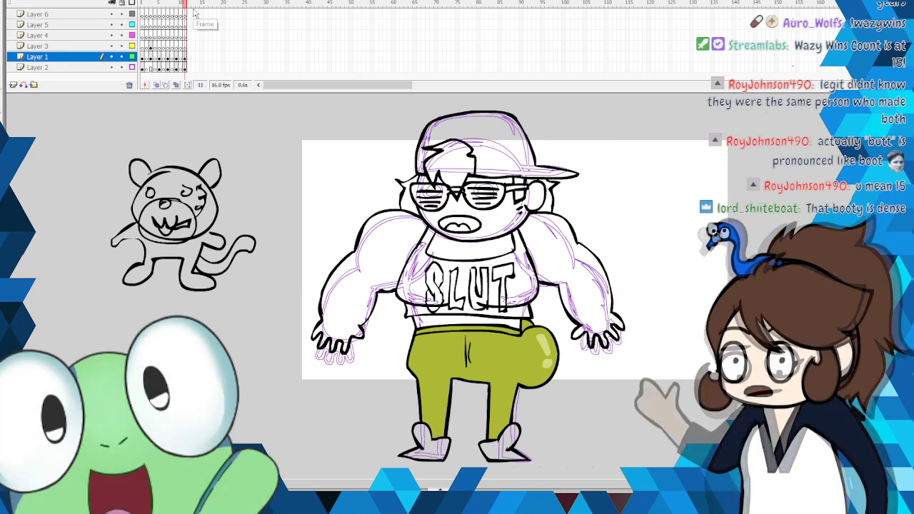
pyautogui.click(2, 91)
pyautogui.click(3, 152)
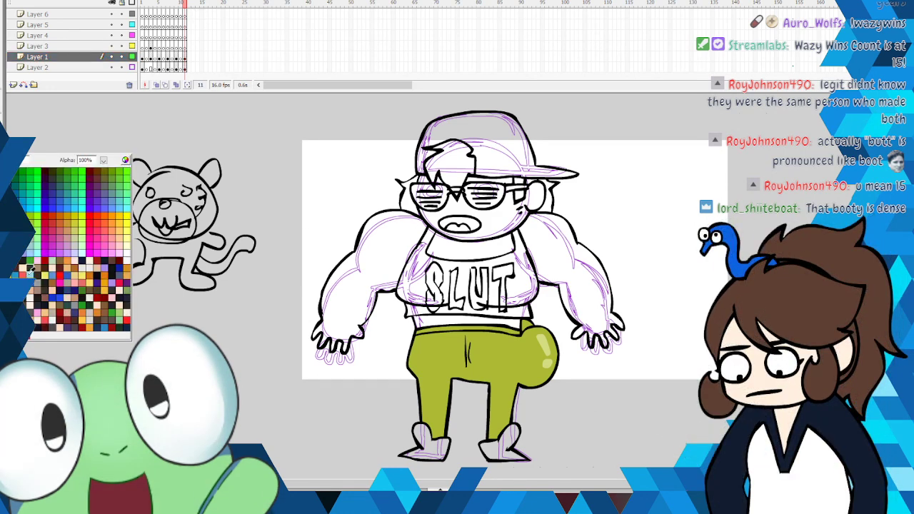
pyautogui.click(39, 301)
pyautogui.click(524, 256)
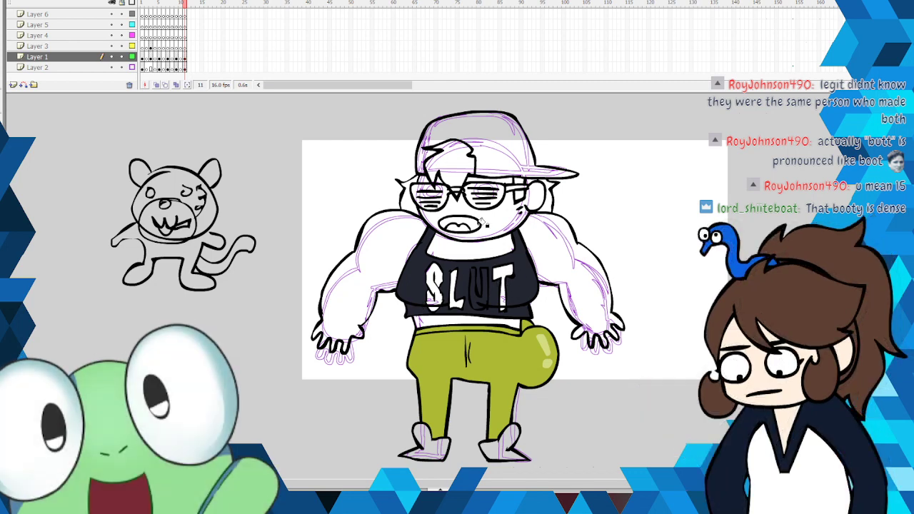
# Step: Fill all four letters of the word on the crop top with bright red
pyautogui.click(13, 146)
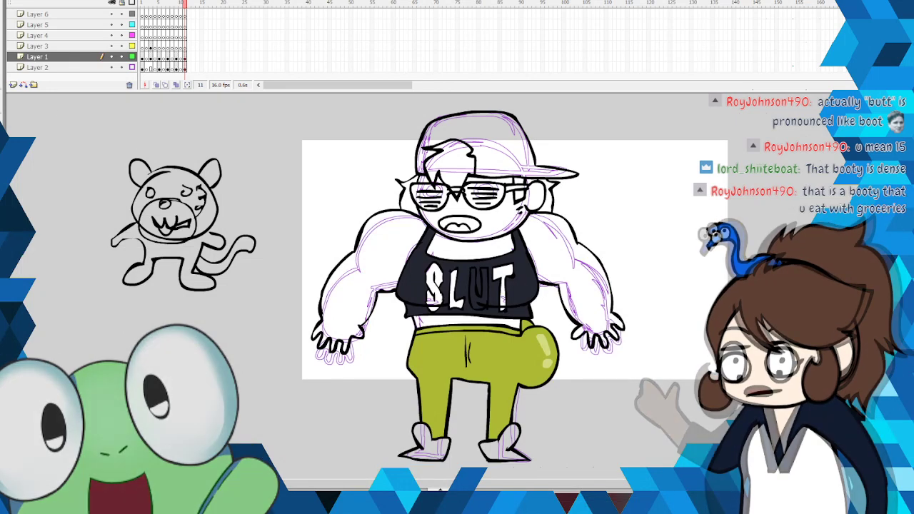
pyautogui.click(3, 158)
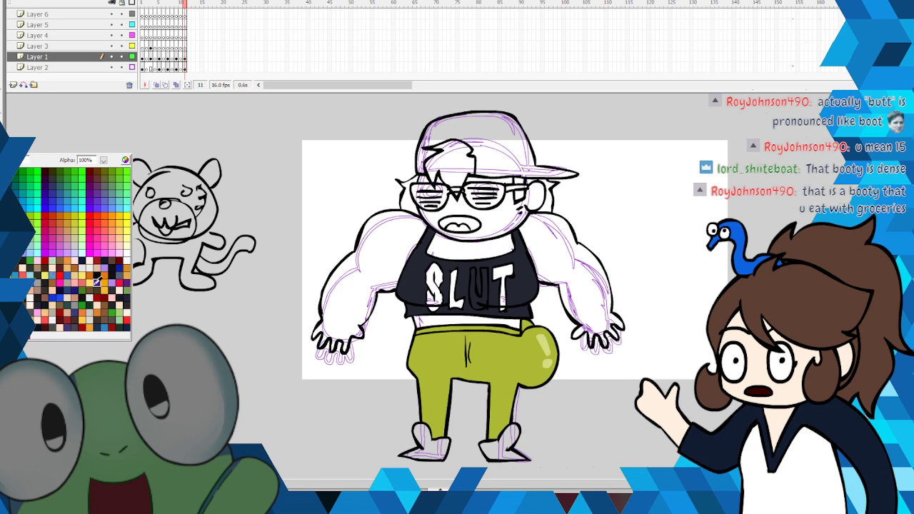
pyautogui.click(89, 276)
pyautogui.click(479, 289)
pyautogui.click(500, 280)
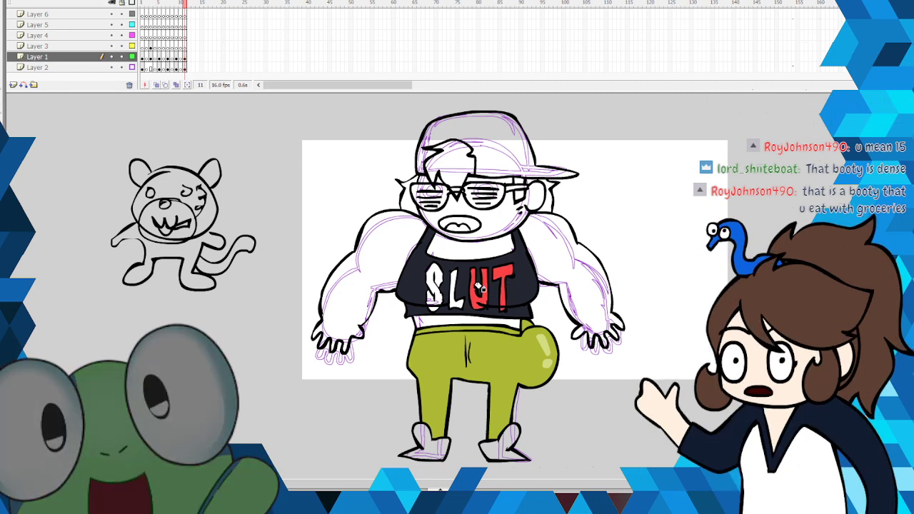
pyautogui.click(451, 293)
pyautogui.click(434, 286)
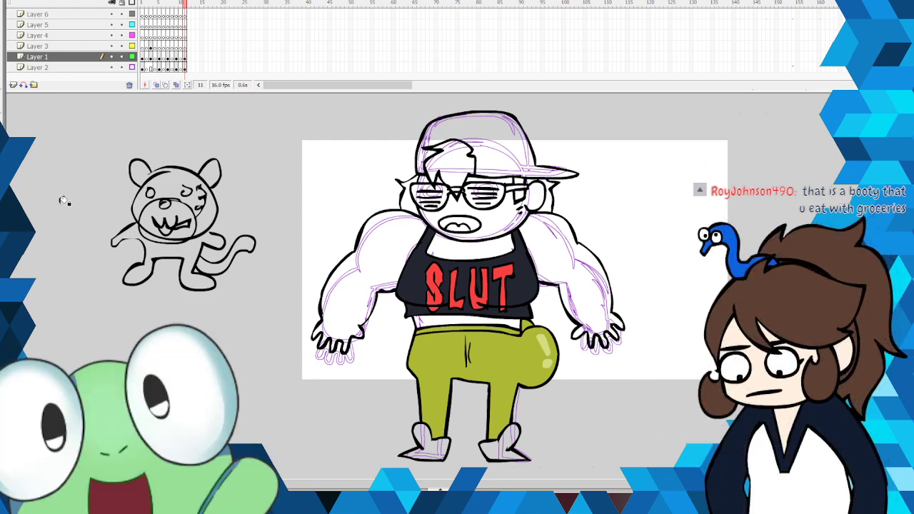
# Step: Fill the man's face, neck, arms and bare midriff with a pale peach skin colour
pyautogui.click(2, 159)
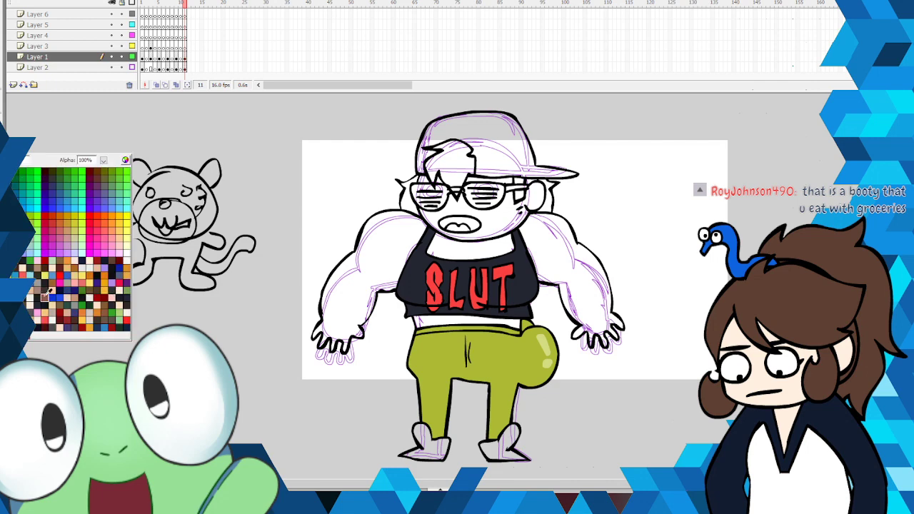
pyautogui.click(36, 284)
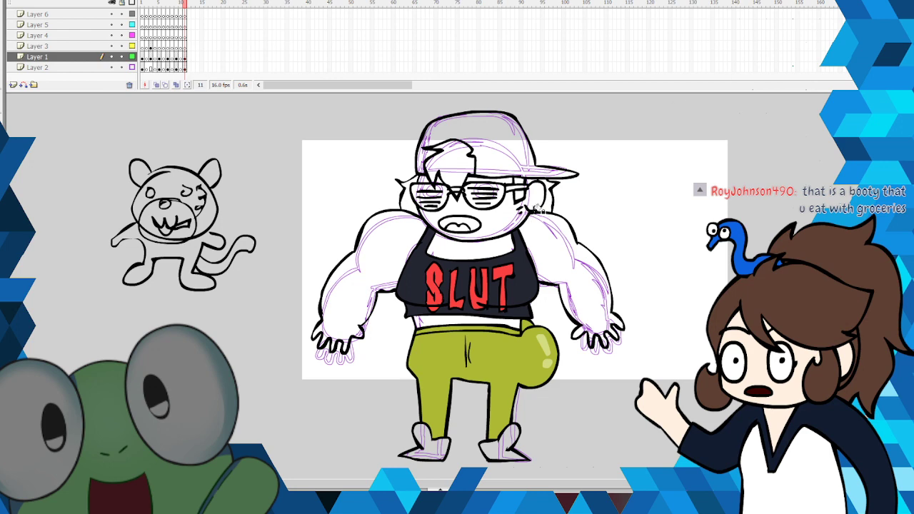
pyautogui.click(546, 232)
pyautogui.click(429, 257)
pyautogui.click(397, 253)
pyautogui.click(442, 320)
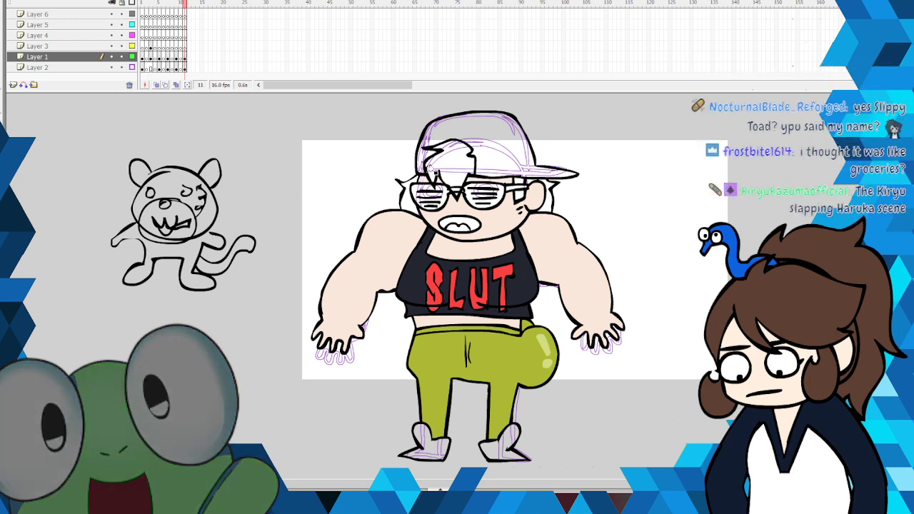
# Step: Fill the hair fringe with light green and the side tufts behind the head with a darker green
pyautogui.click(3, 150)
pyautogui.click(64, 293)
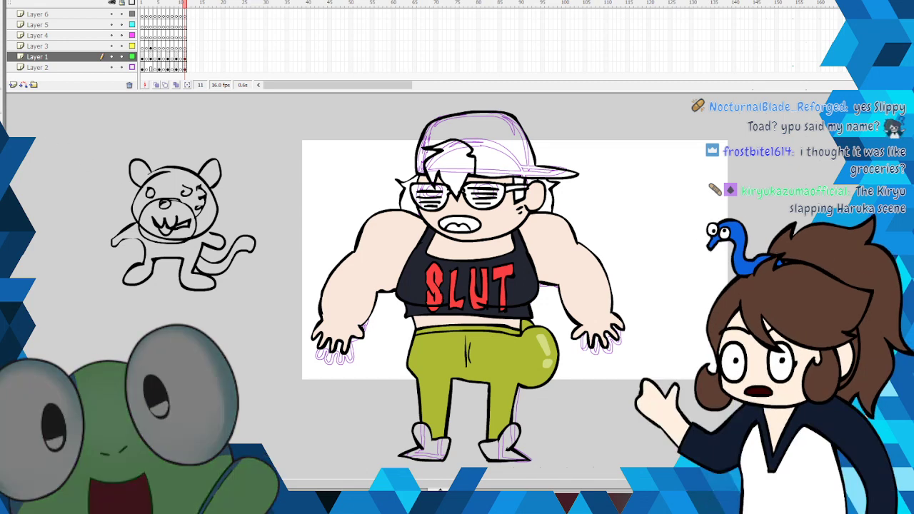
pyautogui.click(22, 170)
pyautogui.click(120, 312)
pyautogui.click(460, 171)
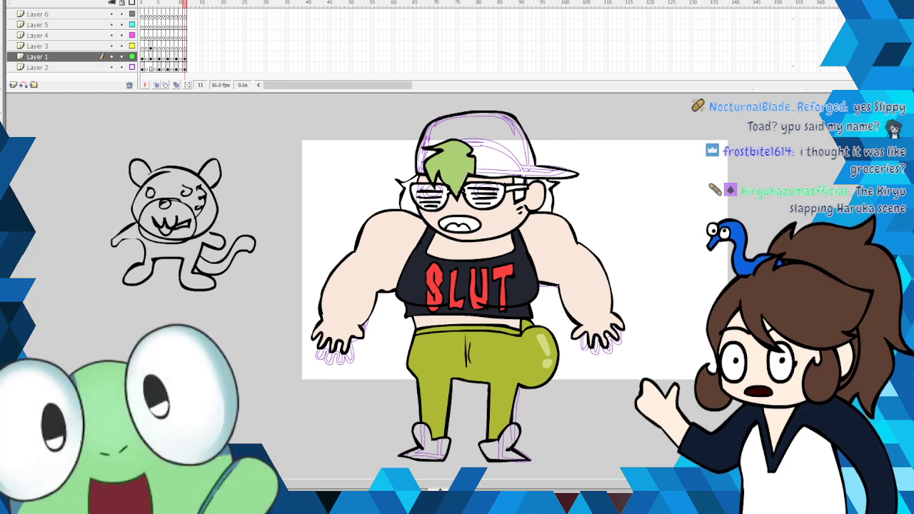
pyautogui.click(548, 189)
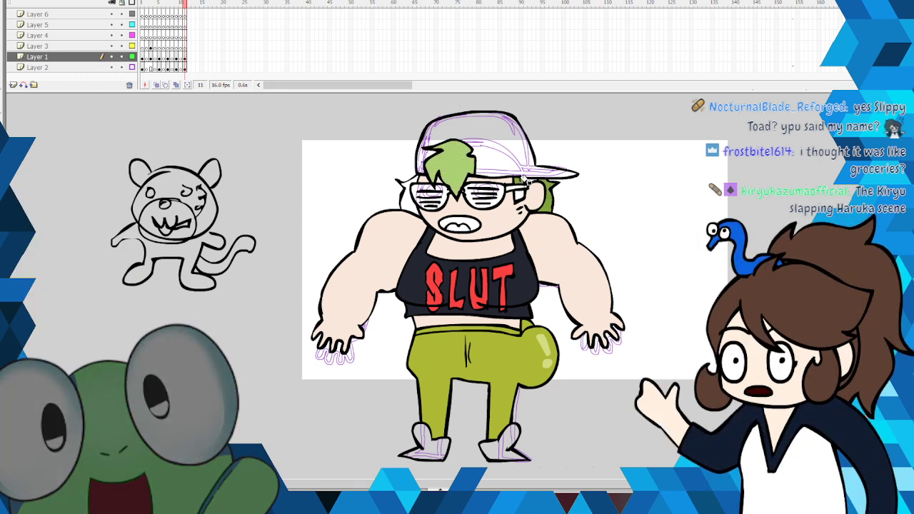
pyautogui.click(534, 179)
pyautogui.click(522, 193)
pyautogui.click(408, 196)
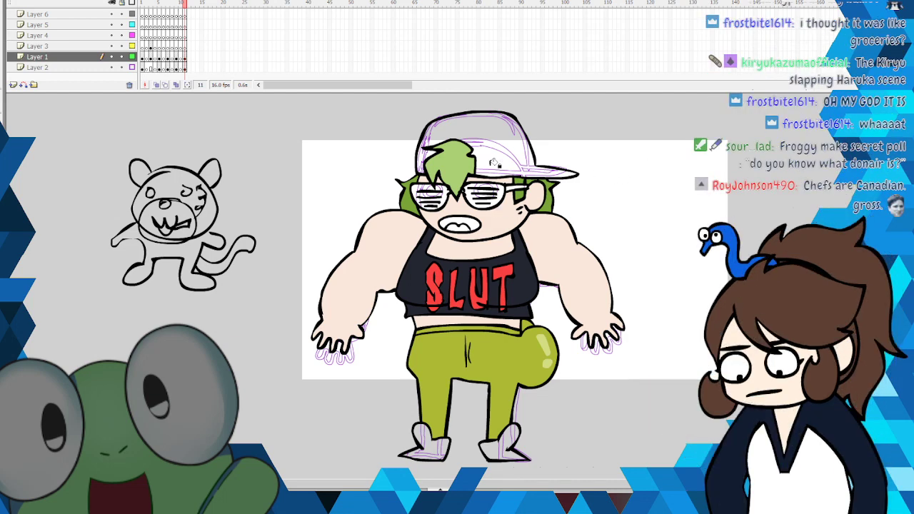
# Step: Fill the shutter shades' frames and both lenses with dark purple
pyautogui.click(503, 188)
pyautogui.click(514, 188)
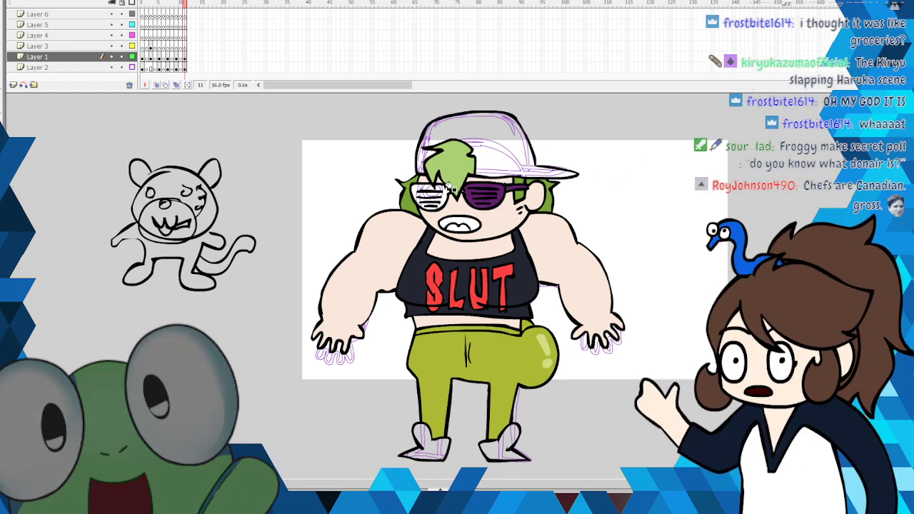
pyautogui.click(445, 189)
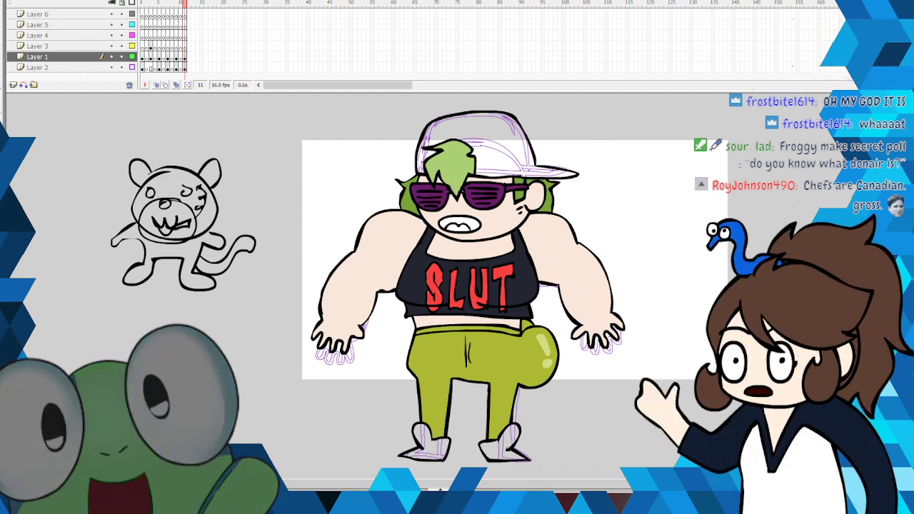
# Step: Fill the man's cap, including its brim, with bright purple
pyautogui.click(558, 142)
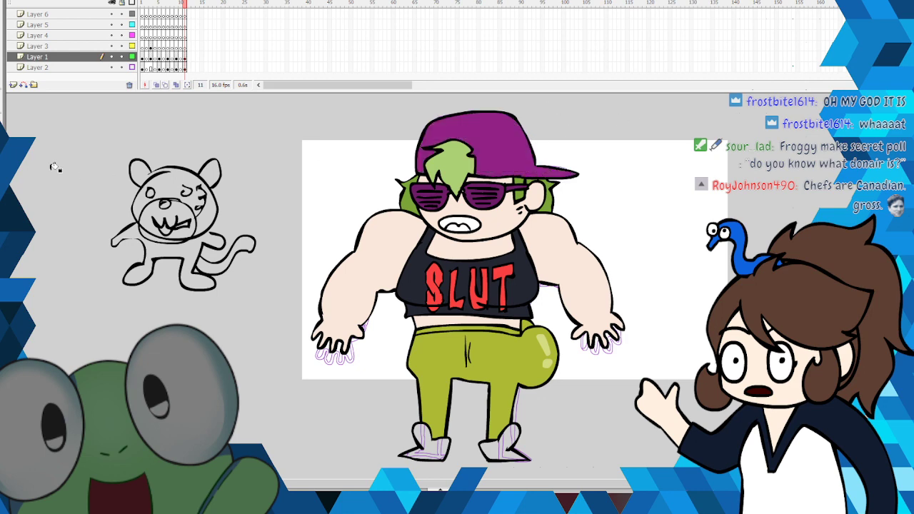
# Step: Draw a spiky five-pointed crown outline in bright red over the front of the man's cap
pyautogui.click(85, 175)
pyautogui.click(52, 213)
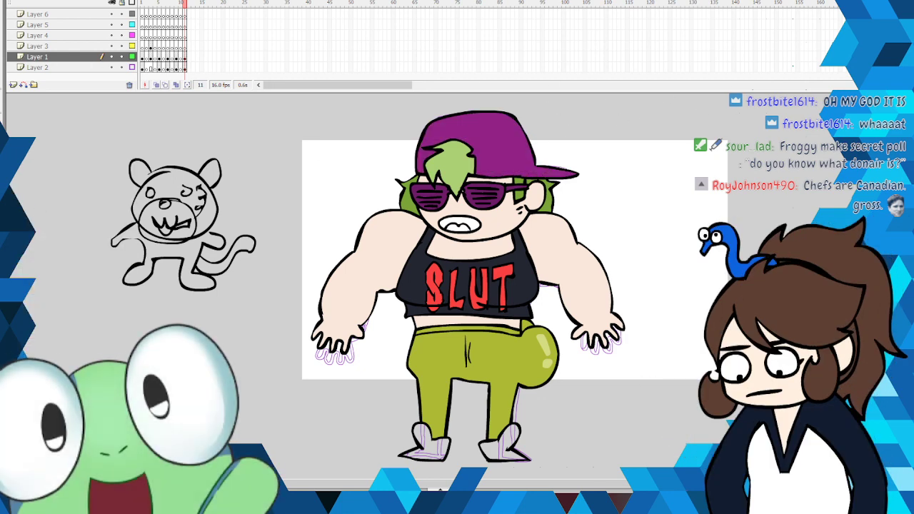
pyautogui.scroll(3, 457, 292)
pyautogui.scroll(2, 472, 218)
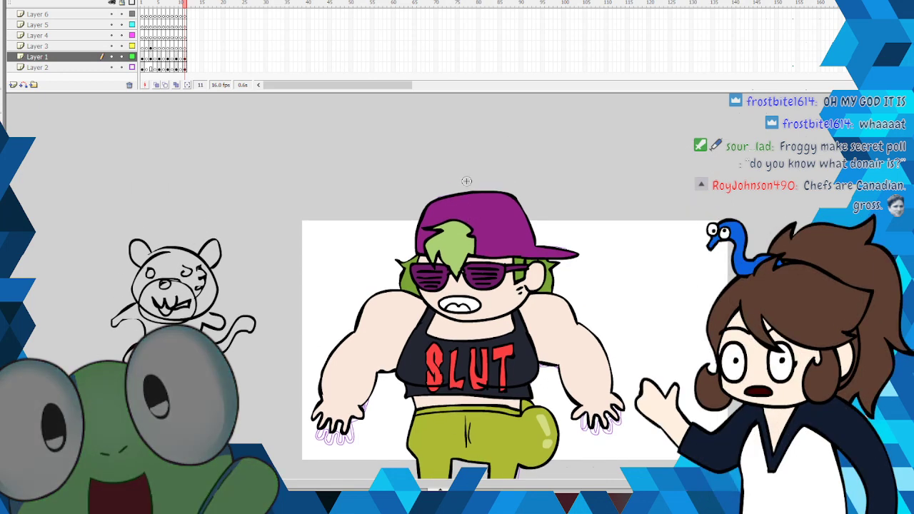
pyautogui.moveTo(419, 211); pyautogui.dragTo(447, 146)
pyautogui.click(21, 0)
pyautogui.click(15, 54)
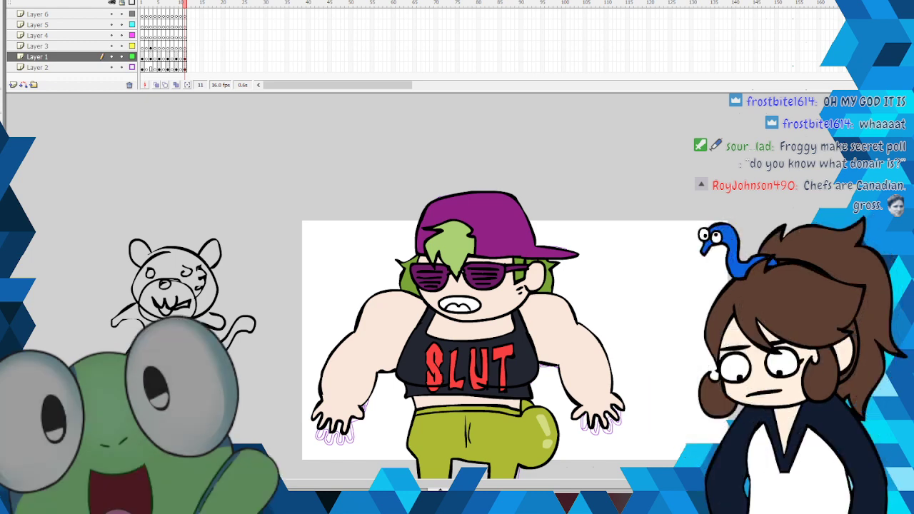
pyautogui.moveTo(423, 206)
pyautogui.mouseDown()
pyautogui.moveTo(420, 214)
pyautogui.moveTo(511, 232)
pyautogui.mouseUp()
pyautogui.moveTo(542, 187)
pyautogui.mouseDown()
pyautogui.moveTo(526, 212)
pyautogui.moveTo(510, 174)
pyautogui.mouseUp()
pyautogui.moveTo(495, 212)
pyautogui.mouseDown()
pyautogui.moveTo(484, 170)
pyautogui.moveTo(458, 212)
pyautogui.moveTo(451, 174)
pyautogui.moveTo(434, 200)
pyautogui.moveTo(437, 172)
pyautogui.moveTo(425, 202)
pyautogui.mouseUp()
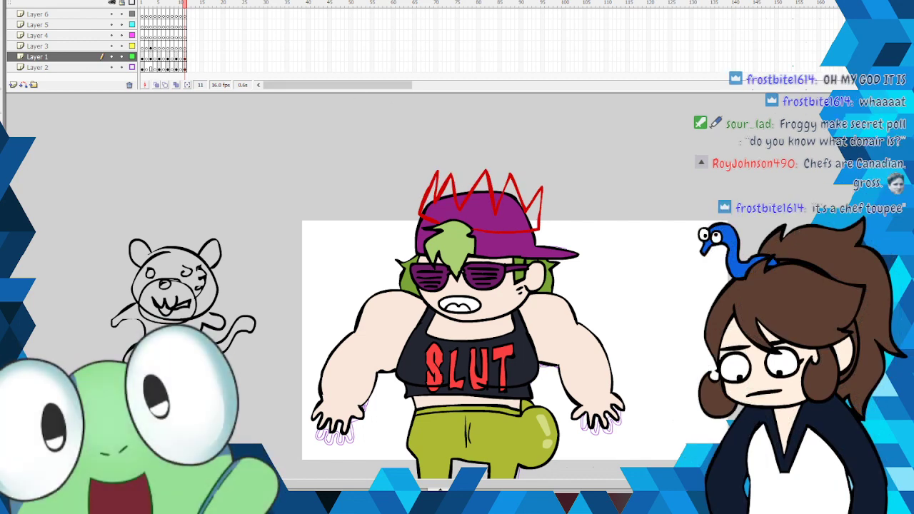
# Step: Cut the pieces of purple cap fill and black cap outline that lie inside the crown
pyautogui.click(534, 219)
pyautogui.rightClick(534, 227)
pyautogui.click(537, 227)
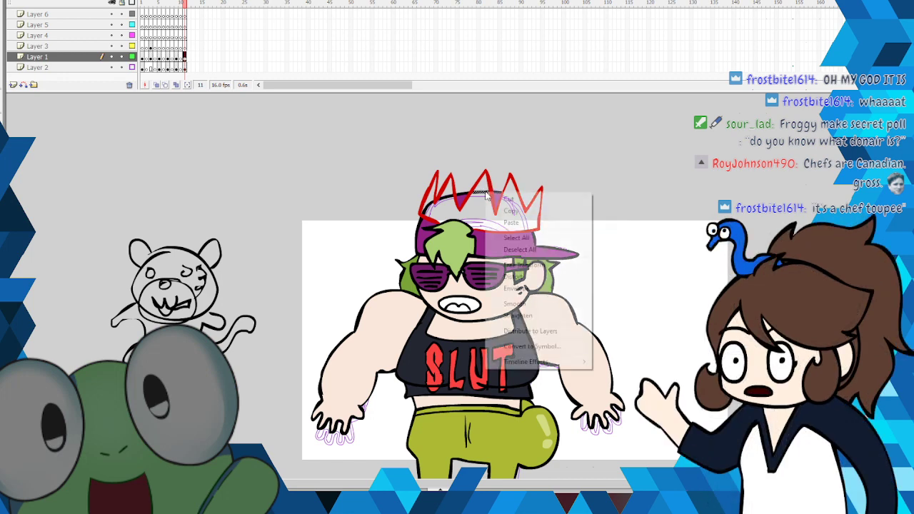
pyautogui.rightClick(448, 196)
pyautogui.click(458, 204)
pyautogui.rightClick(431, 202)
pyautogui.click(443, 209)
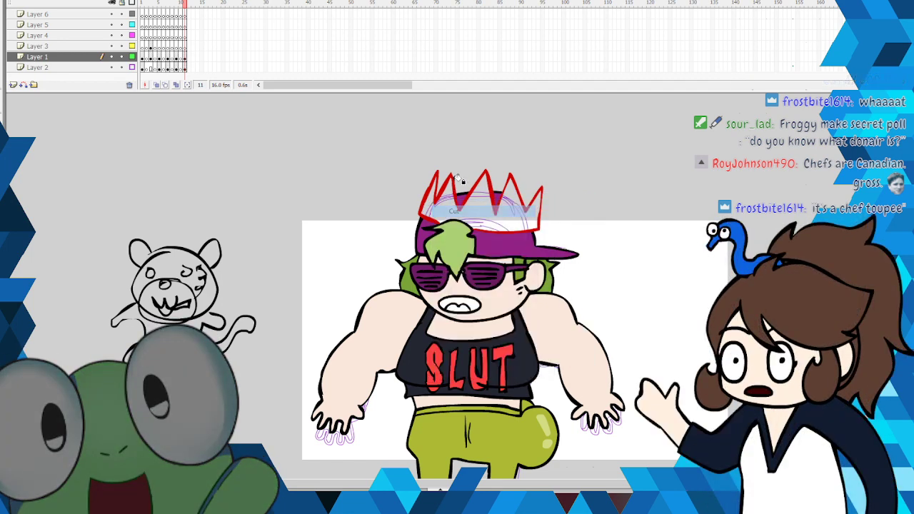
# Step: Recolour the crown's outline black and fill its inside with orange
pyautogui.click(3, 155)
pyautogui.click(76, 176)
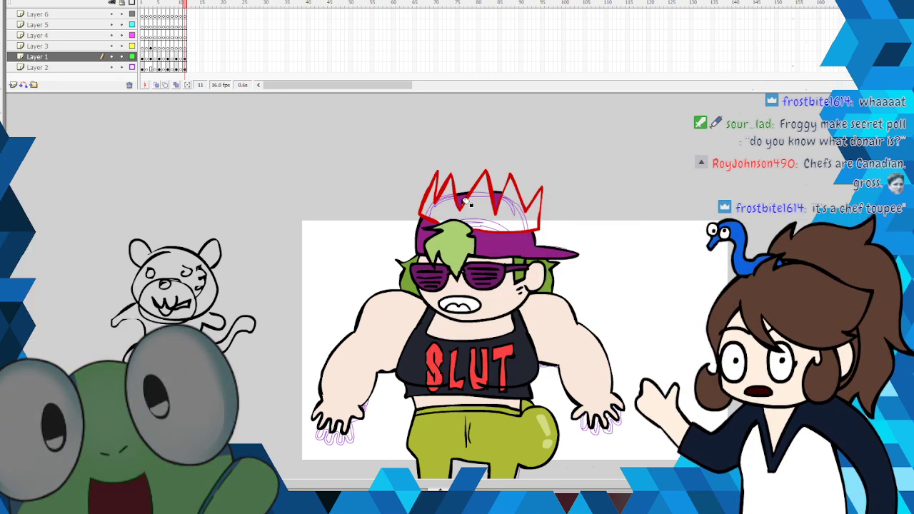
pyautogui.click(468, 201)
pyautogui.click(3, 156)
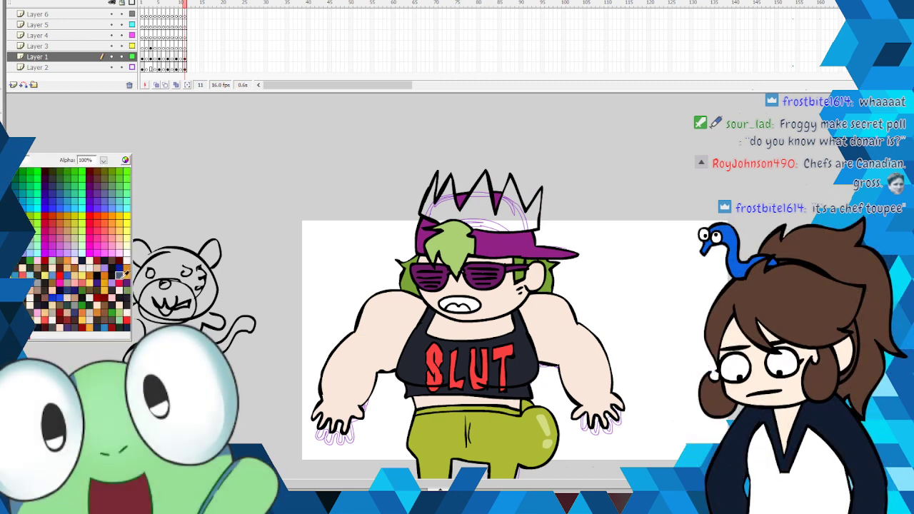
pyautogui.click(89, 324)
pyautogui.click(528, 210)
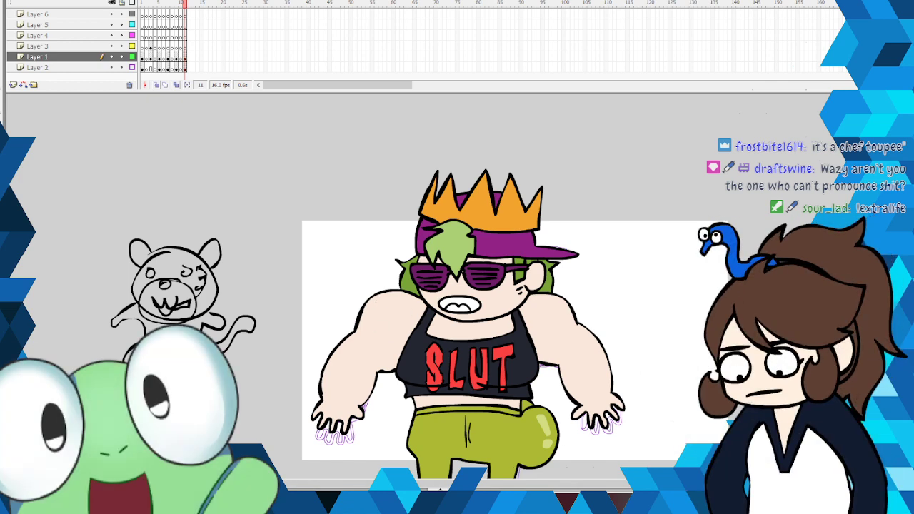
# Step: Fill the inside of the man's open mouth with dark red and the tongue with pink
pyautogui.click(2, 1)
pyautogui.click(2, 47)
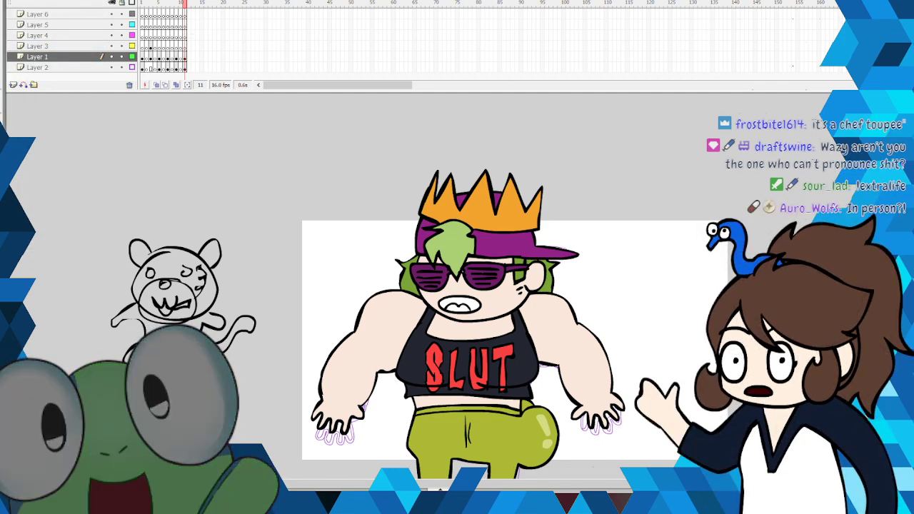
pyautogui.click(2, 158)
pyautogui.click(44, 262)
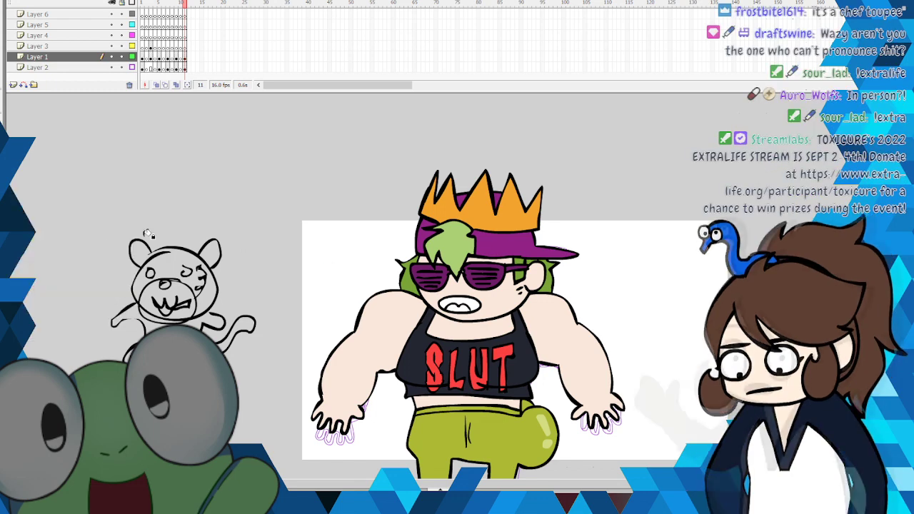
pyautogui.click(471, 302)
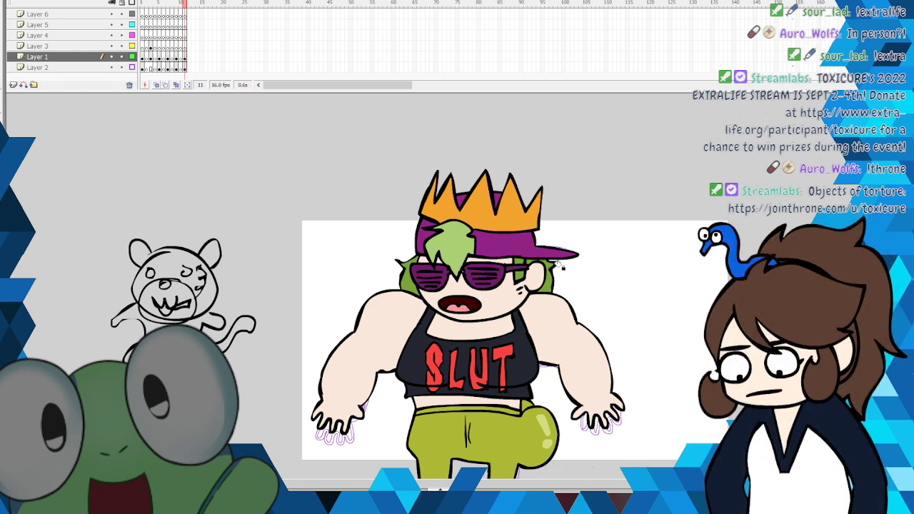
# Step: Fill both of the man's pointed shoes with bright yellow and save the file
pyautogui.scroll(-3, 464, 285)
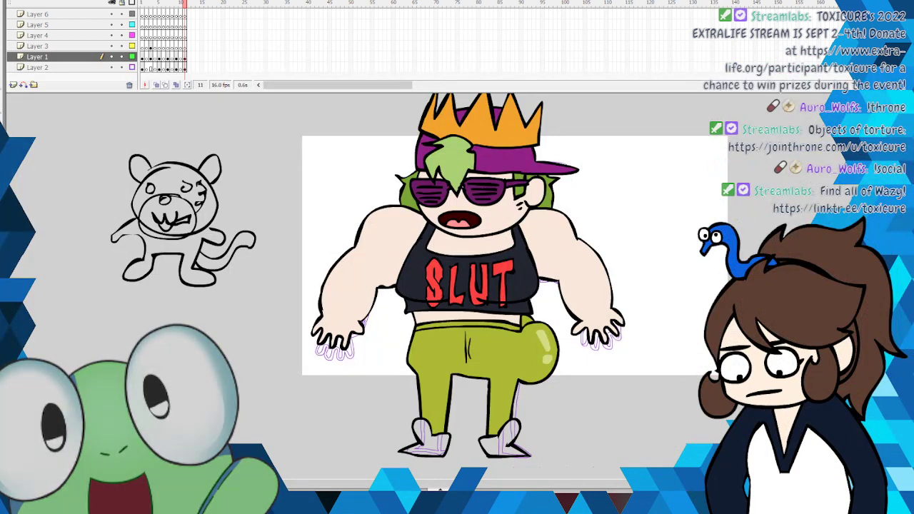
pyautogui.click(500, 437)
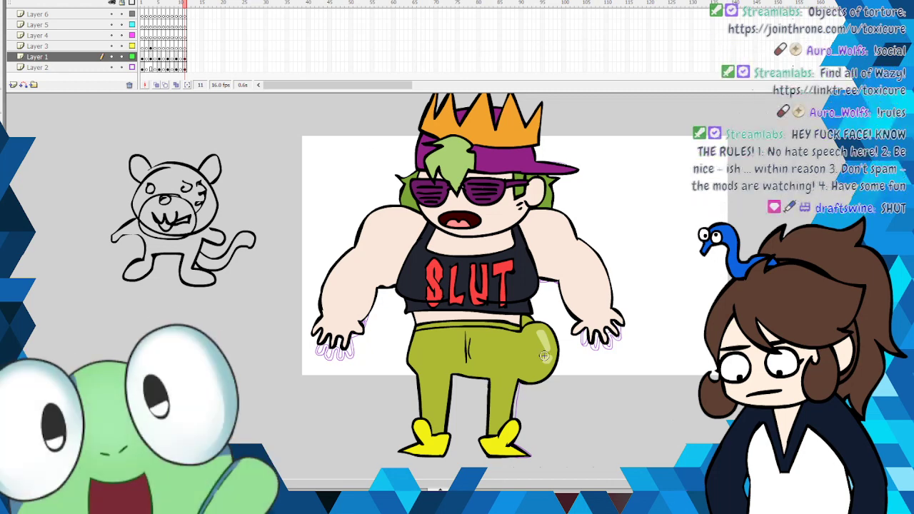
pyautogui.click(4, 1)
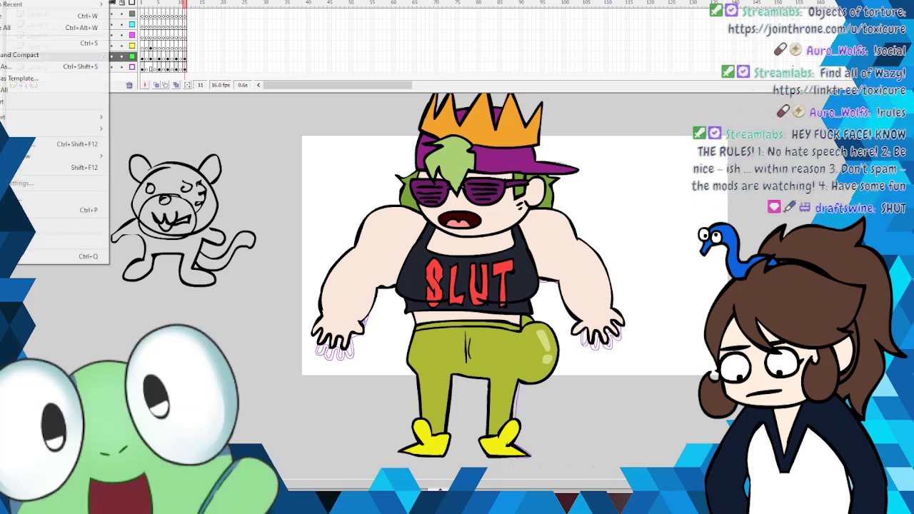
pyautogui.click(60, 44)
# Step: Insert blank keyframes on all six layers at frames 12 and 13
pyautogui.click(189, 14)
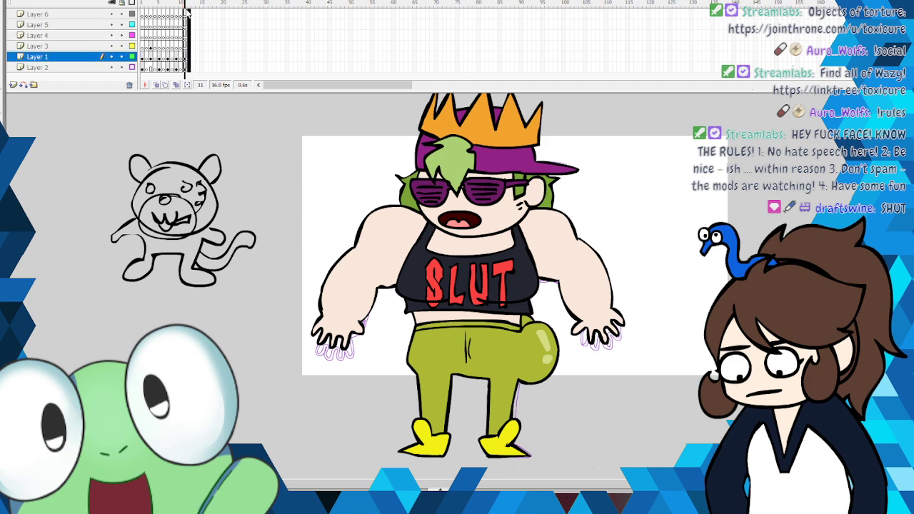
pyautogui.rightClick(189, 15)
pyautogui.click(210, 74)
pyautogui.moveTo(193, 70); pyautogui.dragTo(193, 23)
pyautogui.rightClick(193, 18)
pyautogui.click(215, 61)
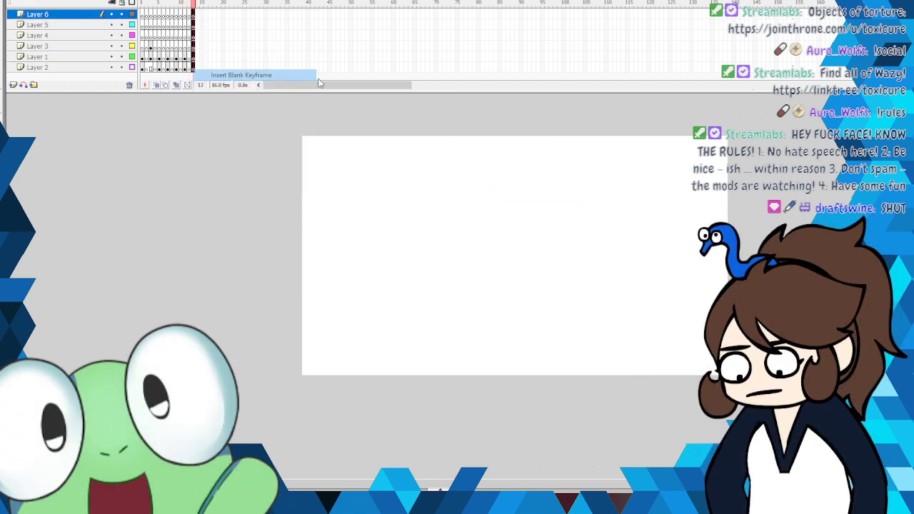
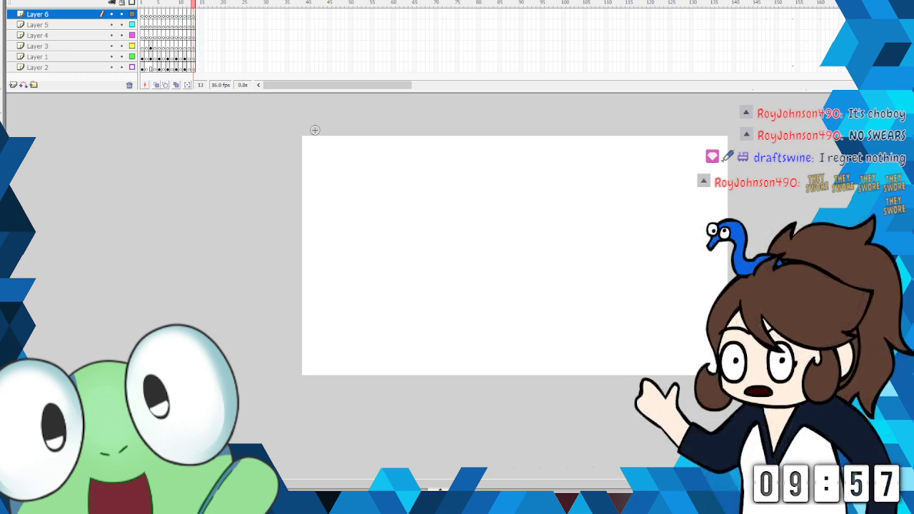
# Step: Set the drawing colour to dark red for sketching on the blank frame 13
pyautogui.moveTo(490, 485); pyautogui.dragTo(508, 485)
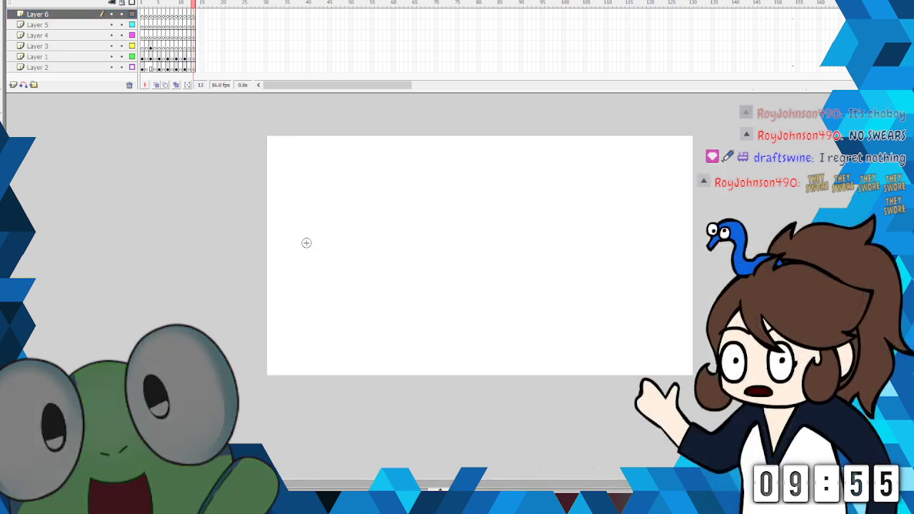
pyautogui.click(2, 147)
pyautogui.click(3, 172)
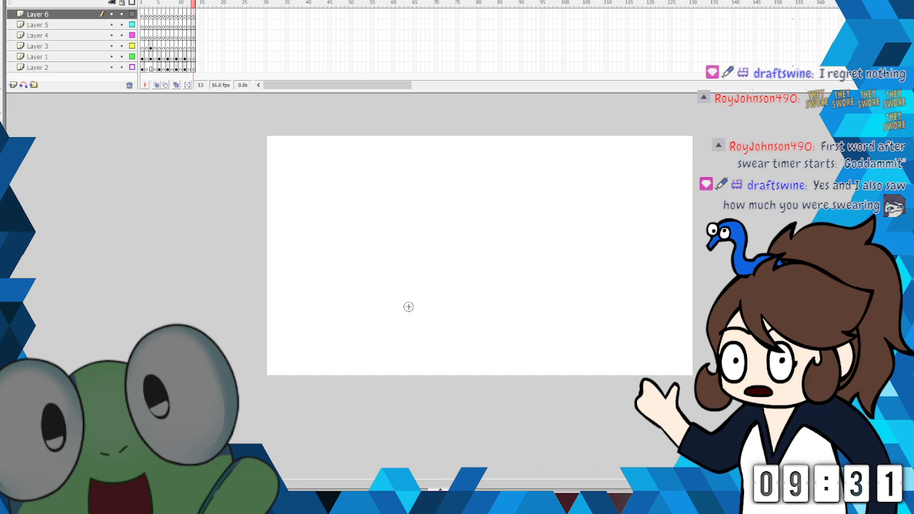
pyautogui.moveTo(375, 270)
pyautogui.mouseDown()
pyautogui.moveTo(314, 318)
pyautogui.moveTo(405, 317)
pyautogui.moveTo(336, 270)
pyautogui.moveTo(335, 337)
pyautogui.moveTo(379, 280)
pyautogui.moveTo(305, 313)
pyautogui.moveTo(416, 301)
pyautogui.mouseUp()
pyautogui.rightClick(359, 267)
pyautogui.click(375, 272)
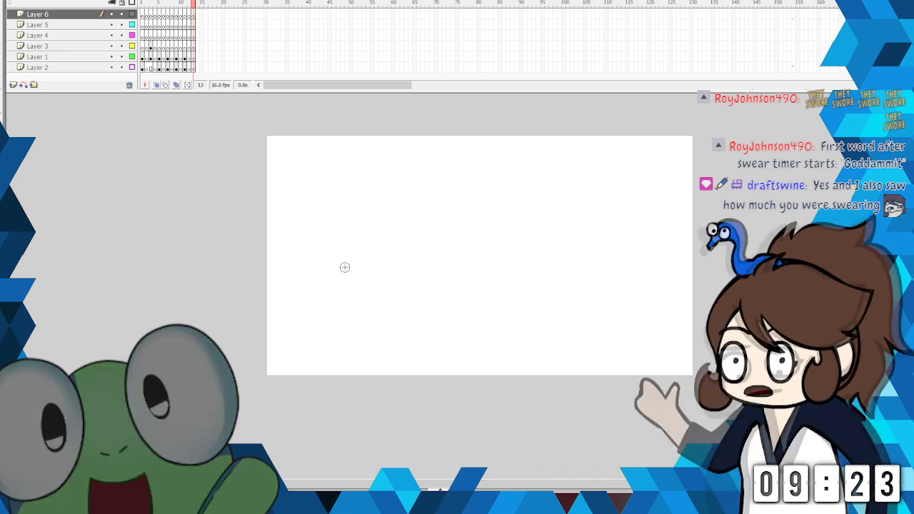
# Step: Sketch a round head with two oval eyes and short lashes in the lower-left part of the stage on Layer 6
pyautogui.moveTo(359, 260); pyautogui.dragTo(329, 330)
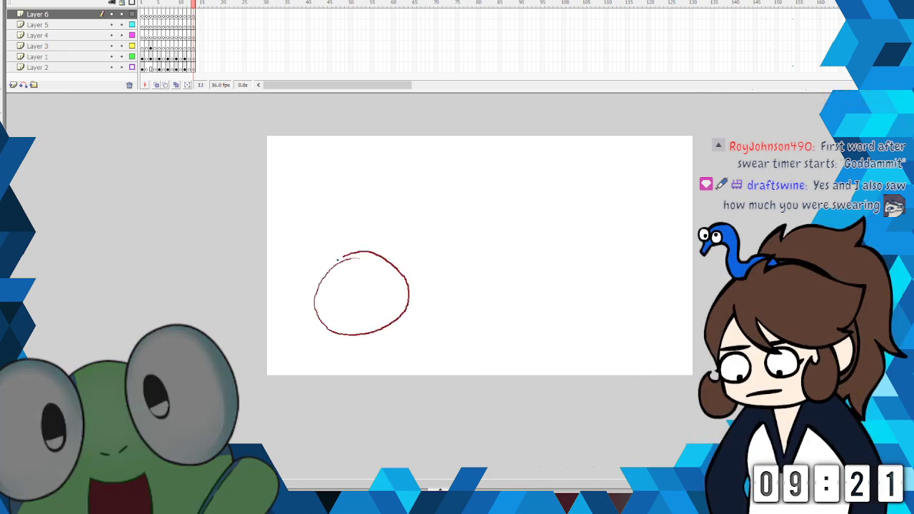
pyautogui.moveTo(351, 253)
pyautogui.mouseDown()
pyautogui.moveTo(329, 328)
pyautogui.moveTo(405, 272)
pyautogui.mouseUp()
pyautogui.moveTo(337, 280)
pyautogui.mouseDown()
pyautogui.moveTo(375, 296)
pyautogui.moveTo(381, 275)
pyautogui.mouseUp()
pyautogui.moveTo(325, 286); pyautogui.dragTo(335, 292)
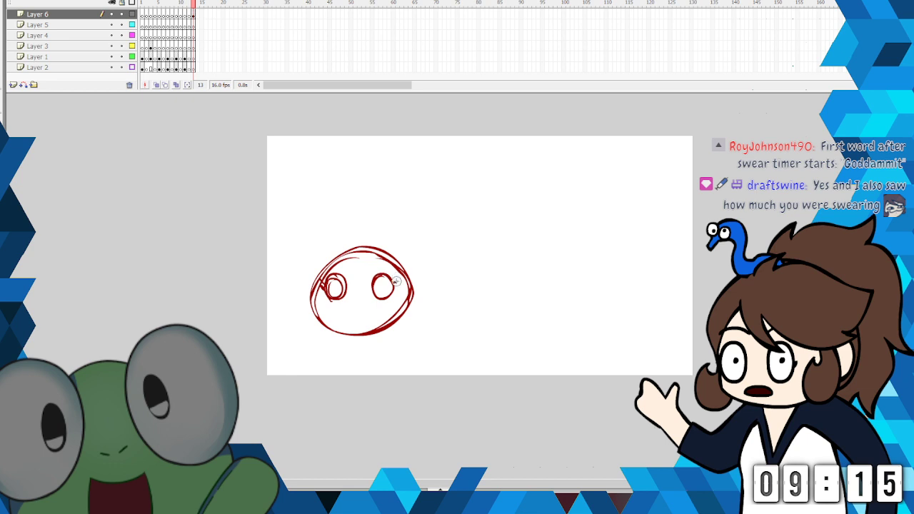
pyautogui.moveTo(329, 298); pyautogui.dragTo(383, 292)
pyautogui.rightClick(335, 287)
pyautogui.click(347, 293)
pyautogui.rightClick(383, 284)
pyautogui.click(396, 290)
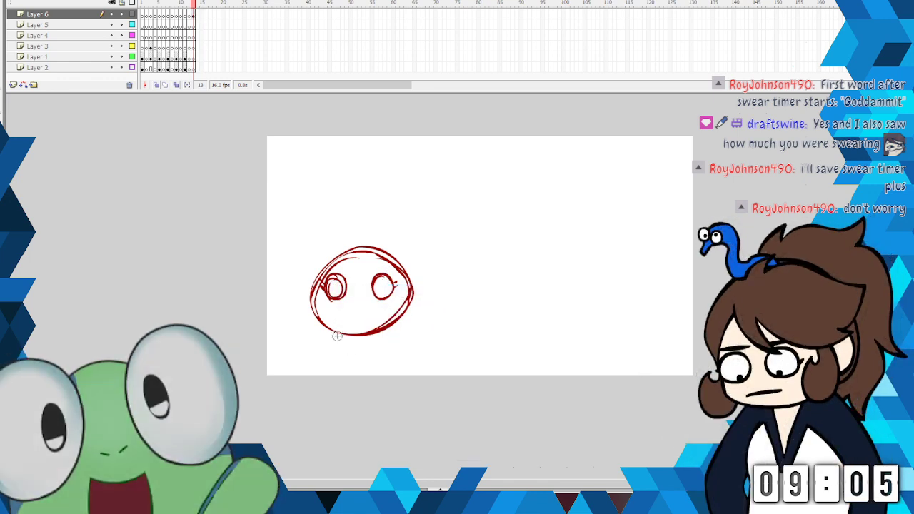
# Step: Sketch a small body below the round head with two hanging arms, two legs and feet
pyautogui.moveTo(330, 329)
pyautogui.mouseDown()
pyautogui.moveTo(292, 356)
pyautogui.moveTo(288, 374)
pyautogui.moveTo(330, 349)
pyautogui.moveTo(332, 419)
pyautogui.moveTo(332, 400)
pyautogui.moveTo(311, 417)
pyautogui.moveTo(345, 416)
pyautogui.moveTo(348, 378)
pyautogui.mouseUp()
pyautogui.moveTo(394, 324)
pyautogui.mouseDown()
pyautogui.moveTo(416, 366)
pyautogui.moveTo(385, 349)
pyautogui.moveTo(384, 379)
pyautogui.moveTo(386, 397)
pyautogui.moveTo(407, 405)
pyautogui.mouseUp()
pyautogui.hotkey('ctrl', 'z')
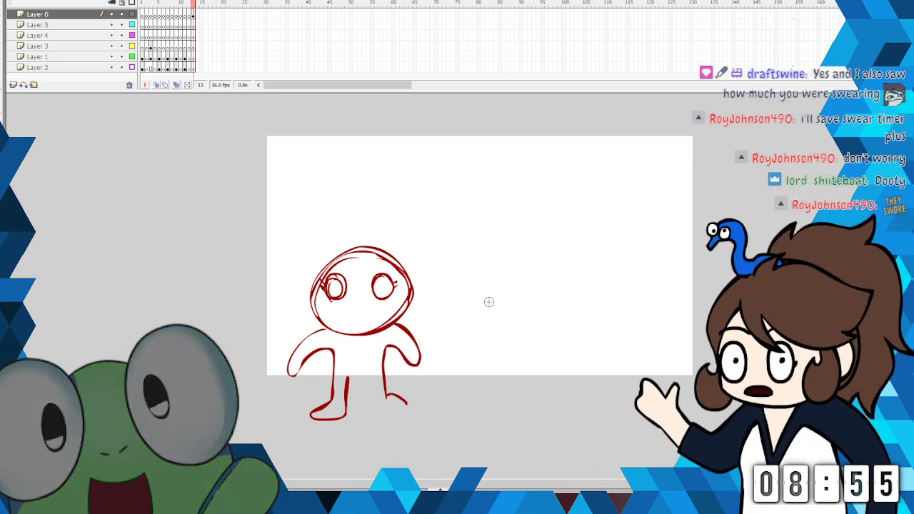
pyautogui.moveTo(394, 402)
pyautogui.mouseDown()
pyautogui.moveTo(374, 415)
pyautogui.moveTo(372, 379)
pyautogui.mouseUp()
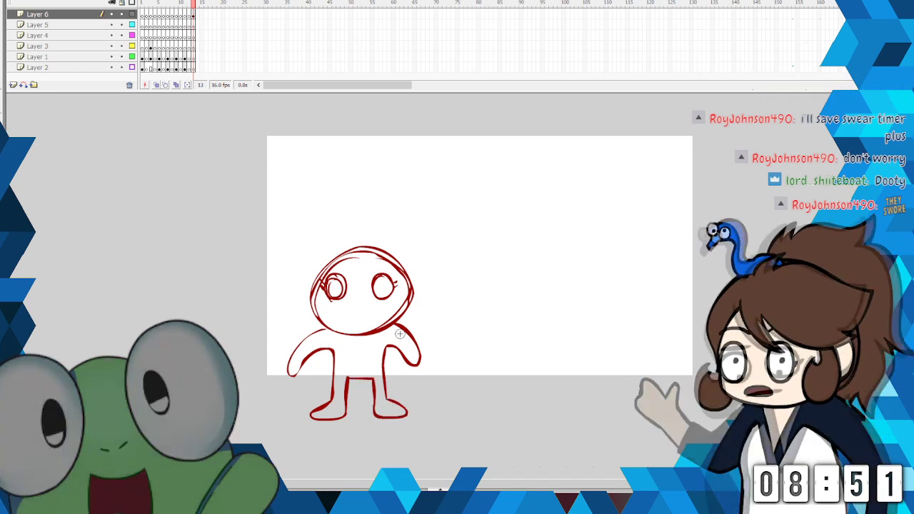
# Step: Sketch a second, square-jawed head across the stage's upper edge with angry brows, eyes with tiny pupils and an ear
pyautogui.moveTo(525, 484); pyautogui.dragTo(561, 485)
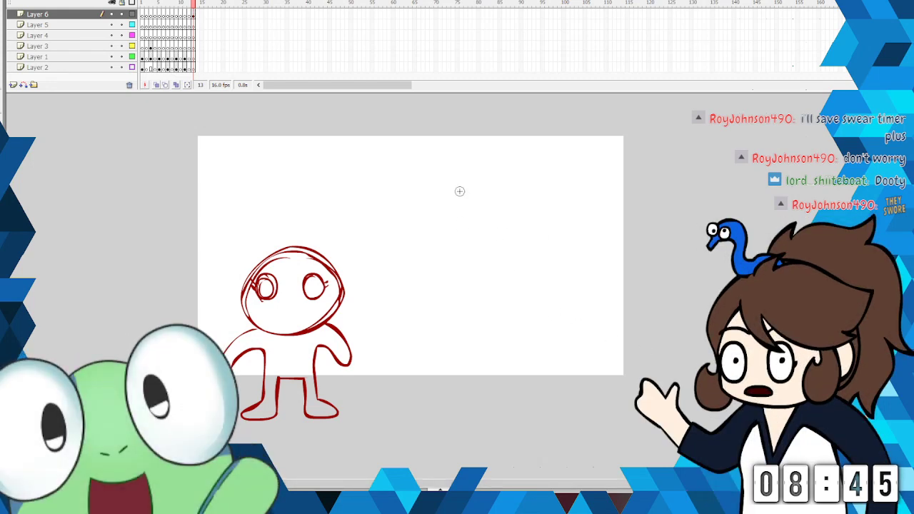
pyautogui.moveTo(414, 136)
pyautogui.mouseDown()
pyautogui.moveTo(407, 188)
pyautogui.moveTo(484, 195)
pyautogui.moveTo(491, 155)
pyautogui.moveTo(475, 110)
pyautogui.moveTo(404, 143)
pyautogui.moveTo(416, 165)
pyautogui.moveTo(411, 133)
pyautogui.moveTo(452, 163)
pyautogui.mouseUp()
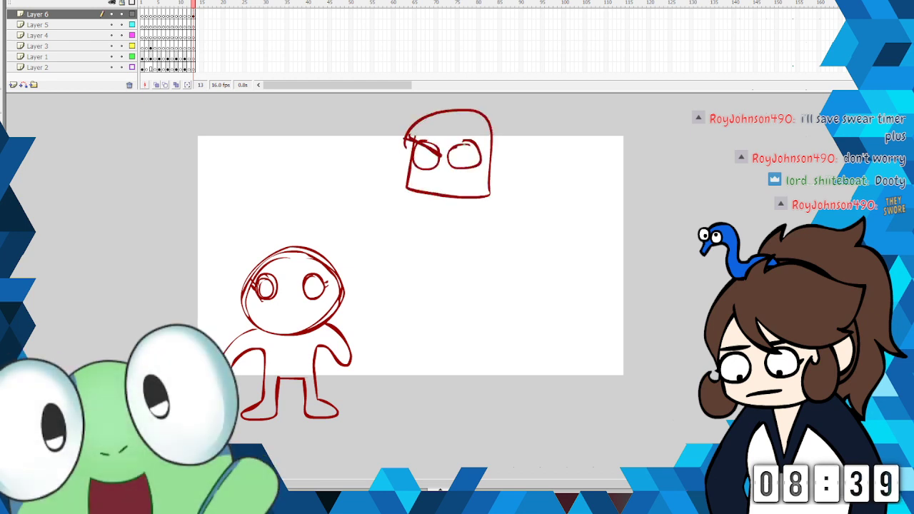
pyautogui.click(422, 160)
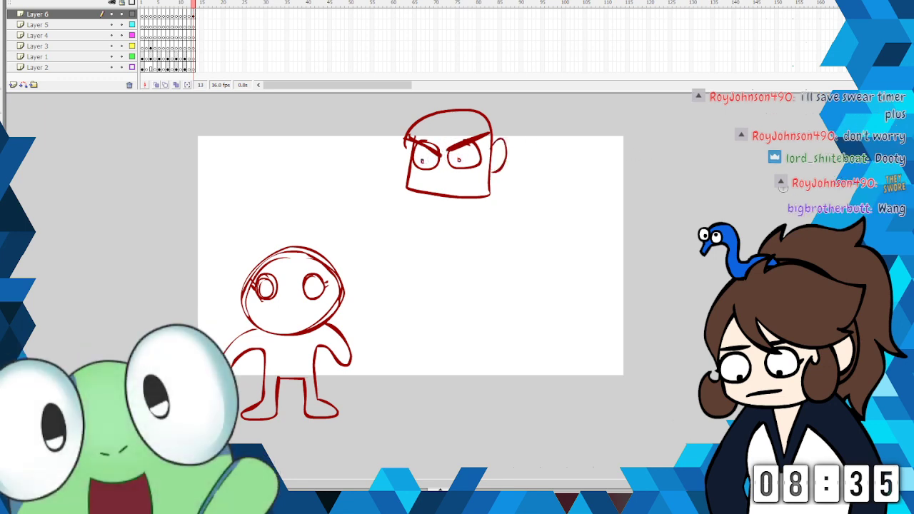
# Step: Add spiky swept hair, a straight mouth and a small chin beard to the square-jawed head
pyautogui.scroll(3, 474, 172)
pyautogui.moveTo(499, 219)
pyautogui.mouseDown()
pyautogui.moveTo(470, 166)
pyautogui.moveTo(445, 154)
pyautogui.moveTo(420, 157)
pyautogui.moveTo(419, 175)
pyautogui.moveTo(403, 172)
pyautogui.moveTo(406, 209)
pyautogui.moveTo(401, 183)
pyautogui.moveTo(409, 192)
pyautogui.mouseUp()
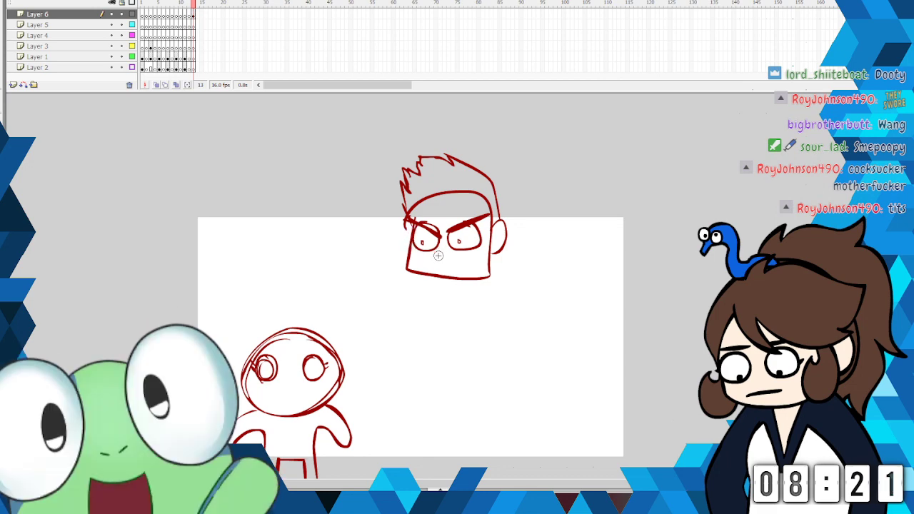
pyautogui.moveTo(435, 273); pyautogui.dragTo(440, 274)
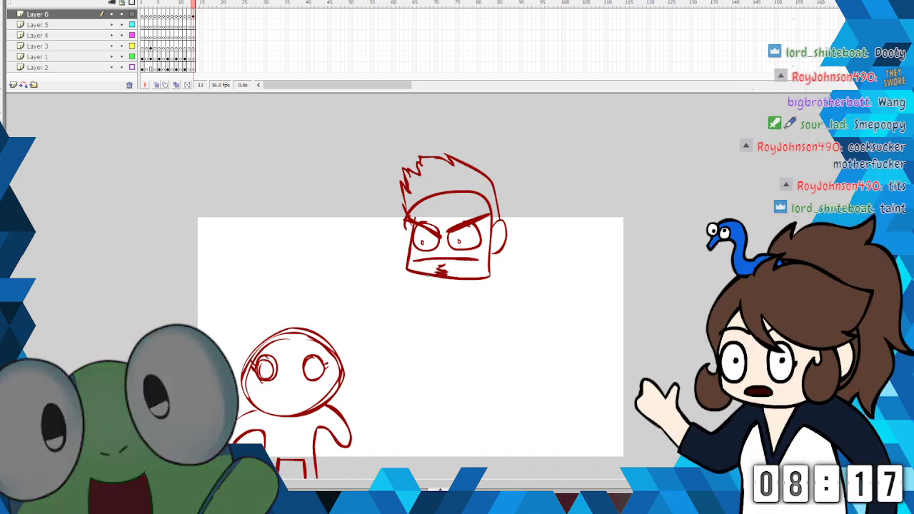
# Step: Sketch two bent arms with open, upturned hands raised on either side of the square-jawed man's head
pyautogui.scroll(-3, 406, 227)
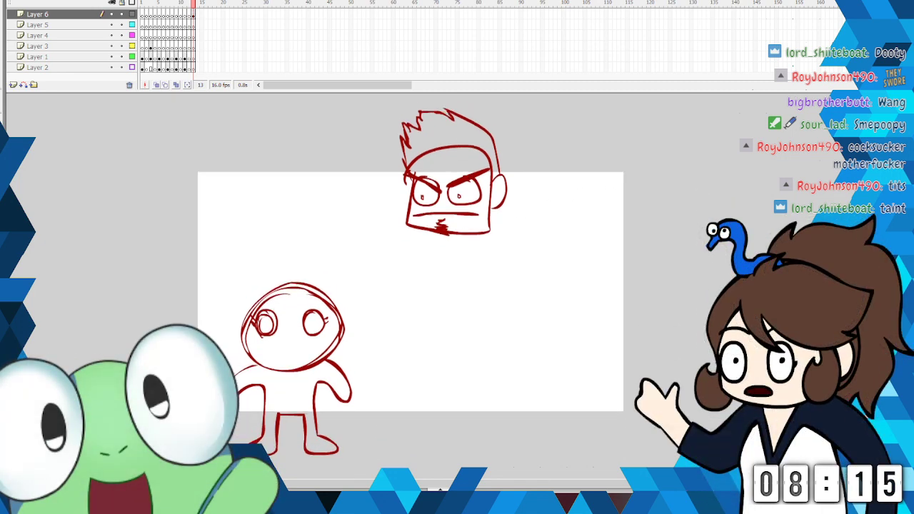
pyautogui.scroll(6, 403, 322)
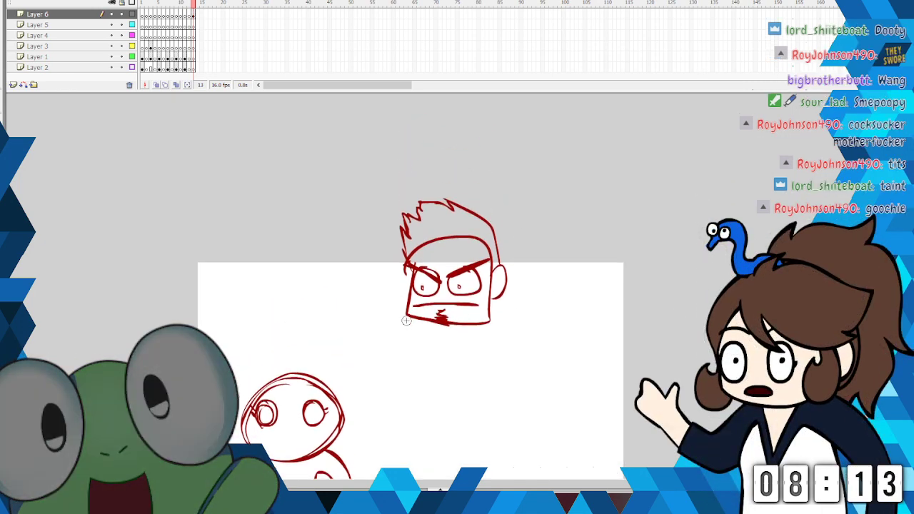
pyautogui.moveTo(374, 326)
pyautogui.mouseDown()
pyautogui.moveTo(336, 287)
pyautogui.moveTo(334, 267)
pyautogui.moveTo(327, 260)
pyautogui.moveTo(297, 264)
pyautogui.mouseUp()
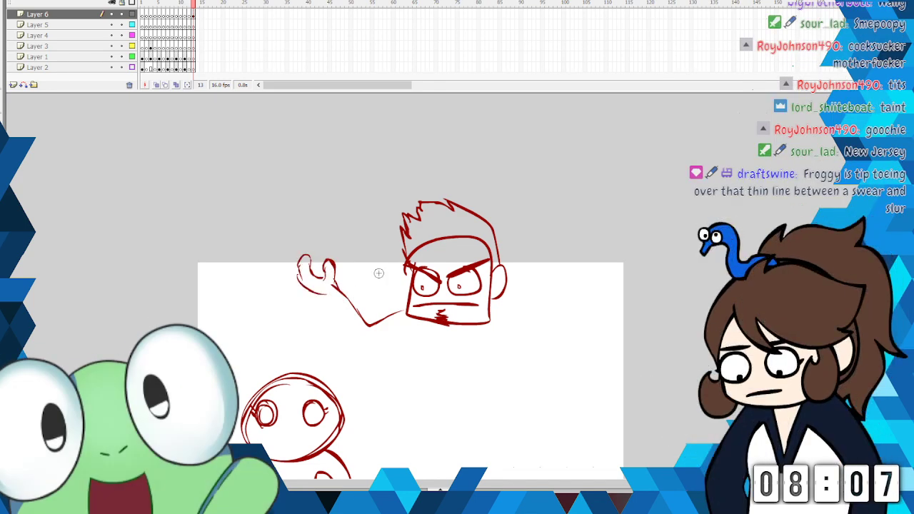
pyautogui.moveTo(555, 332)
pyautogui.mouseDown()
pyautogui.moveTo(563, 267)
pyautogui.moveTo(574, 278)
pyautogui.moveTo(591, 257)
pyautogui.mouseUp()
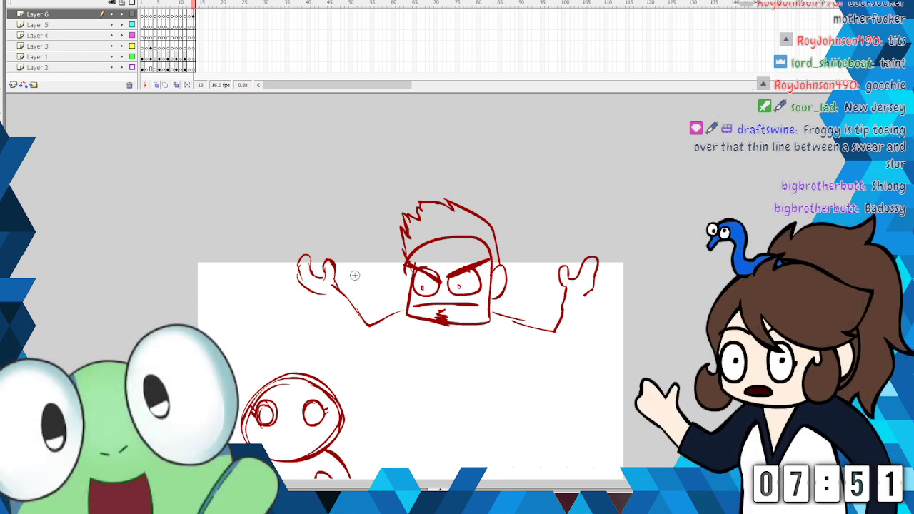
pyautogui.moveTo(321, 294)
pyautogui.mouseDown()
pyautogui.moveTo(335, 345)
pyautogui.moveTo(351, 360)
pyautogui.moveTo(394, 354)
pyautogui.mouseUp()
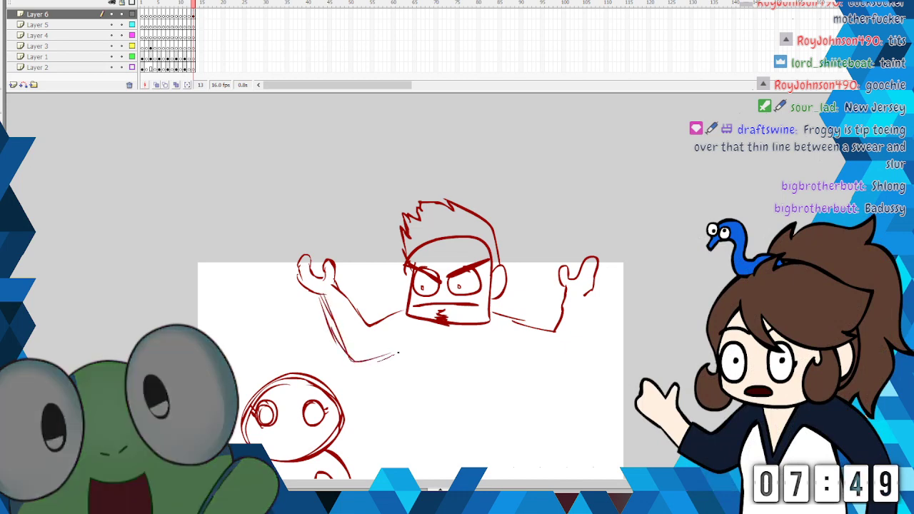
pyautogui.scroll(-3, 649, 255)
pyautogui.moveTo(586, 182)
pyautogui.mouseDown()
pyautogui.moveTo(574, 259)
pyautogui.moveTo(507, 253)
pyautogui.mouseUp()
# Step: Sketch the square-jawed man's torso and two wide-spread bent legs in a deep squat, with a foot on each
pyautogui.moveTo(397, 244)
pyautogui.mouseDown()
pyautogui.moveTo(405, 300)
pyautogui.moveTo(346, 307)
pyautogui.mouseUp()
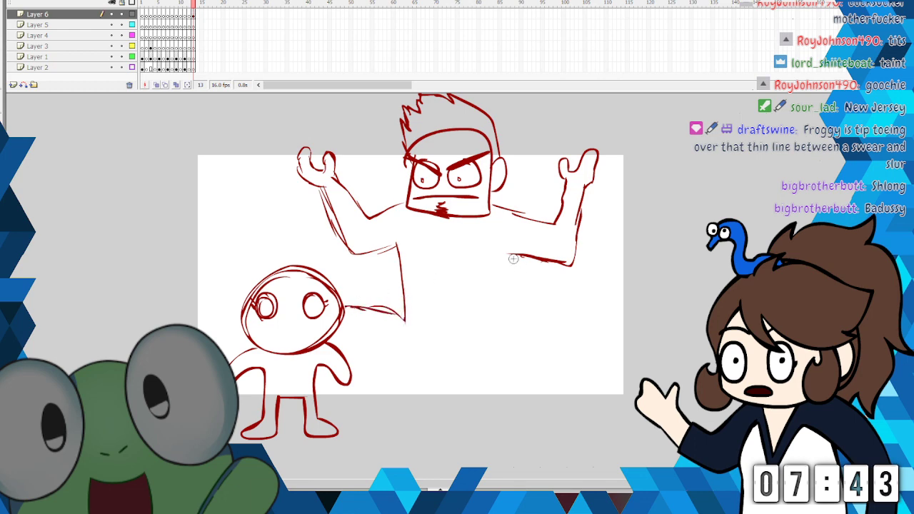
pyautogui.moveTo(529, 325)
pyautogui.mouseDown()
pyautogui.moveTo(584, 321)
pyautogui.moveTo(552, 435)
pyautogui.moveTo(589, 443)
pyautogui.moveTo(541, 443)
pyautogui.moveTo(534, 381)
pyautogui.mouseUp()
pyautogui.moveTo(490, 352)
pyautogui.mouseDown()
pyautogui.moveTo(441, 358)
pyautogui.moveTo(347, 349)
pyautogui.mouseUp()
pyautogui.moveTo(334, 380)
pyautogui.mouseDown()
pyautogui.moveTo(335, 421)
pyautogui.moveTo(287, 435)
pyautogui.mouseUp()
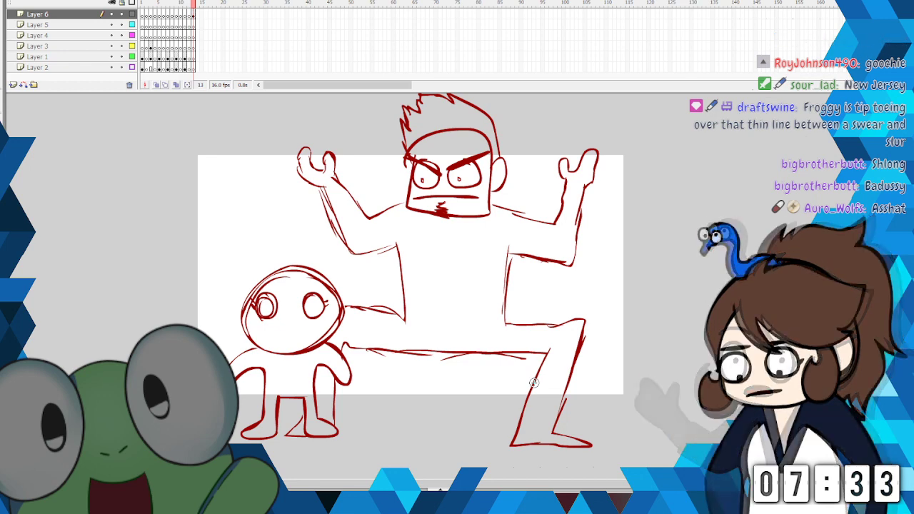
# Step: Sketch two large round bicycle wheels above the stage, one resting on each of the man's raised hands
pyautogui.scroll(3, 534, 382)
pyautogui.scroll(5, 411, 322)
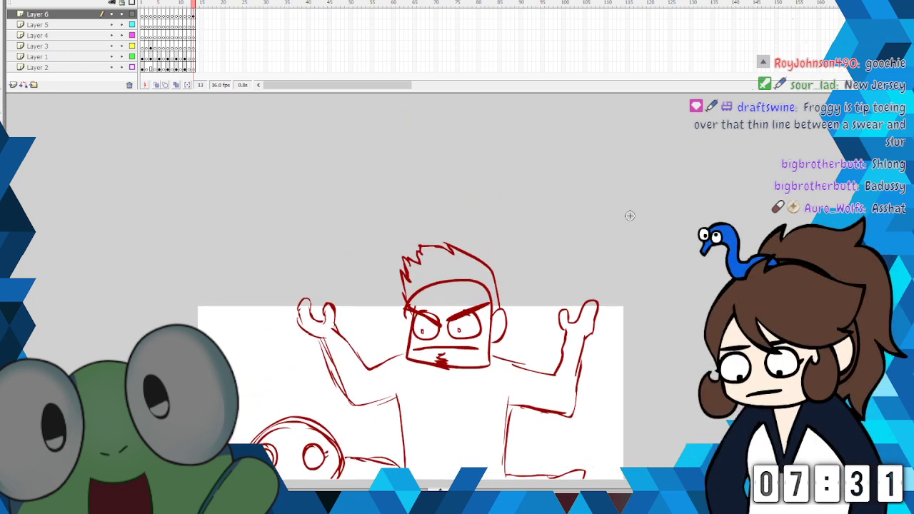
pyautogui.moveTo(341, 196); pyautogui.dragTo(294, 227)
pyautogui.moveTo(274, 276)
pyautogui.mouseDown()
pyautogui.moveTo(342, 307)
pyautogui.moveTo(384, 255)
pyautogui.mouseUp()
pyautogui.moveTo(595, 226)
pyautogui.mouseDown()
pyautogui.moveTo(519, 285)
pyautogui.moveTo(536, 312)
pyautogui.mouseUp()
pyautogui.moveTo(592, 203); pyautogui.dragTo(629, 277)
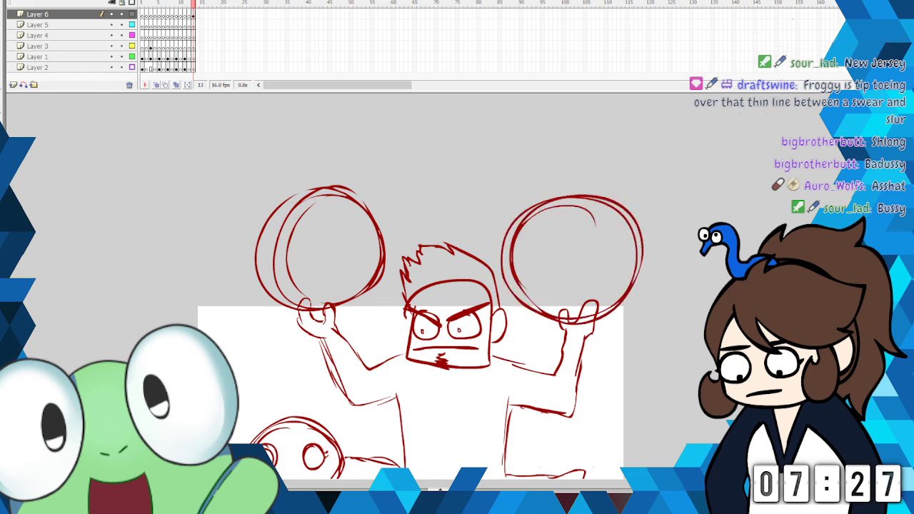
# Step: Sketch the bicycle's front fork, handlebars and long double-lined top tube joining the two wheels
pyautogui.scroll(4, 411, 322)
pyautogui.moveTo(310, 135)
pyautogui.mouseDown()
pyautogui.moveTo(260, 255)
pyautogui.moveTo(341, 326)
pyautogui.mouseUp()
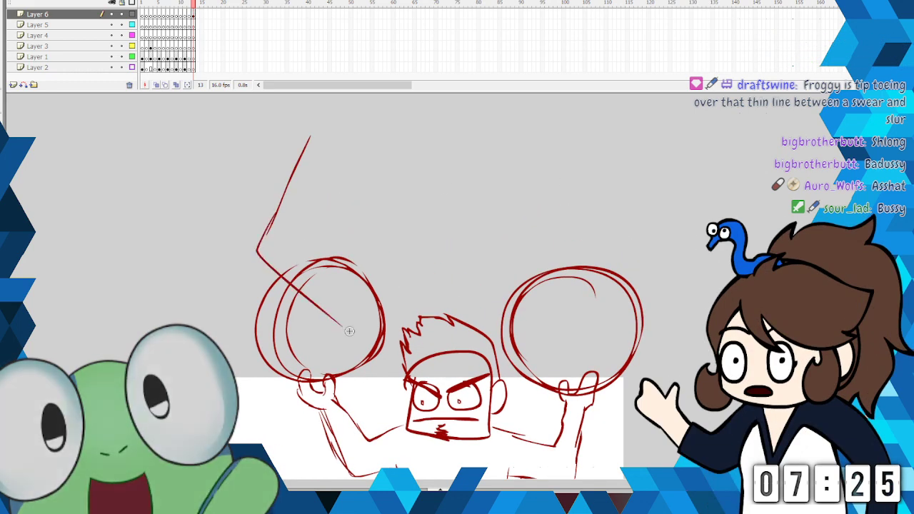
pyautogui.moveTo(300, 263)
pyautogui.mouseDown()
pyautogui.moveTo(602, 265)
pyautogui.moveTo(585, 268)
pyautogui.moveTo(563, 351)
pyautogui.mouseUp()
pyautogui.moveTo(277, 115)
pyautogui.mouseDown()
pyautogui.moveTo(321, 147)
pyautogui.moveTo(369, 114)
pyautogui.moveTo(322, 147)
pyautogui.mouseUp()
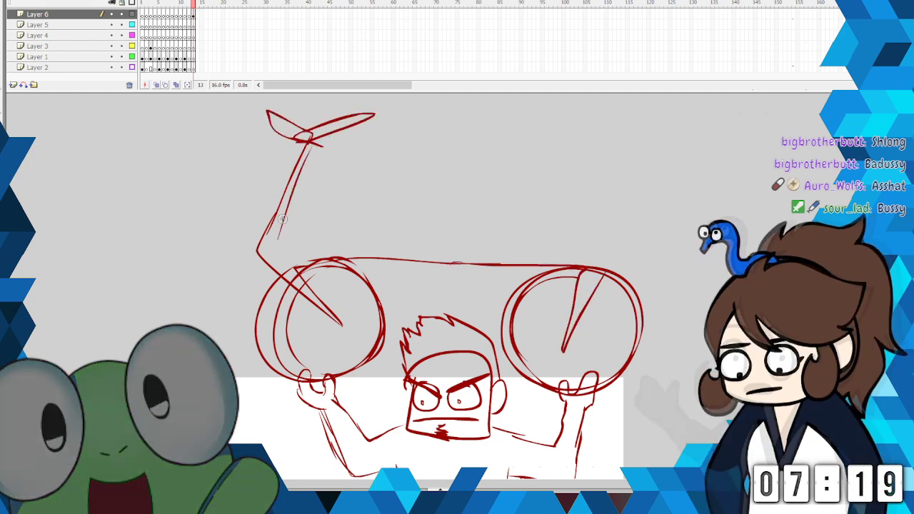
pyautogui.moveTo(277, 238); pyautogui.dragTo(602, 260)
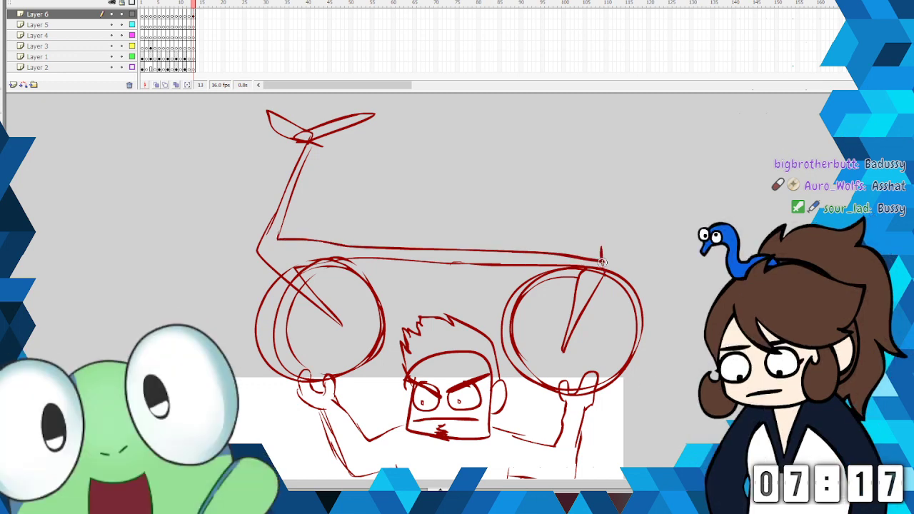
# Step: Sketch a seat post above the bicycle's rear wheel and a long flat saddle on it
pyautogui.moveTo(598, 206)
pyautogui.mouseDown()
pyautogui.moveTo(556, 209)
pyautogui.moveTo(587, 263)
pyautogui.mouseUp()
pyautogui.moveTo(556, 208)
pyautogui.mouseDown()
pyautogui.moveTo(530, 197)
pyautogui.moveTo(611, 196)
pyautogui.moveTo(581, 214)
pyautogui.mouseUp()
pyautogui.moveTo(494, 198); pyautogui.dragTo(558, 207)
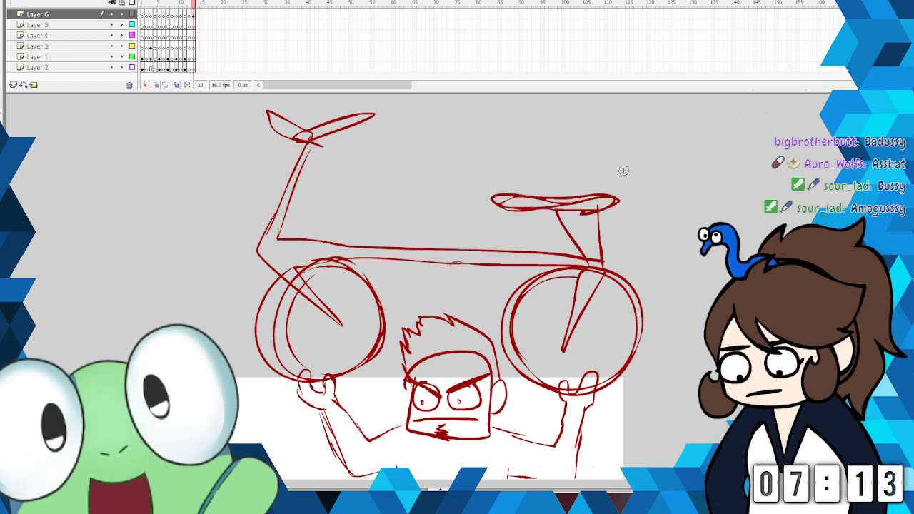
# Step: Sketch the bicycle's chain loop from the pedal area to the rear wheel hub and add the diagonal frame tubes
pyautogui.moveTo(406, 337)
pyautogui.mouseDown()
pyautogui.moveTo(564, 357)
pyautogui.moveTo(449, 319)
pyautogui.moveTo(421, 347)
pyautogui.mouseUp()
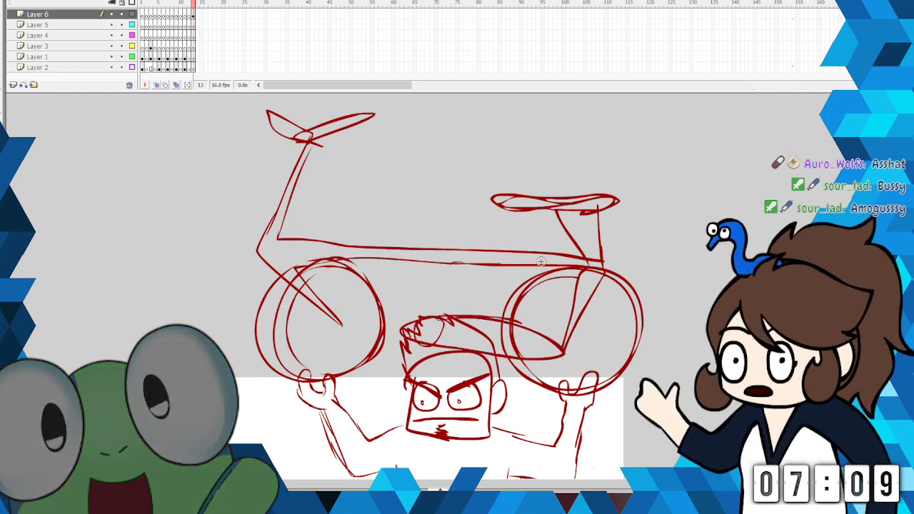
pyautogui.moveTo(477, 265); pyautogui.dragTo(428, 314)
pyautogui.moveTo(376, 270); pyautogui.dragTo(557, 336)
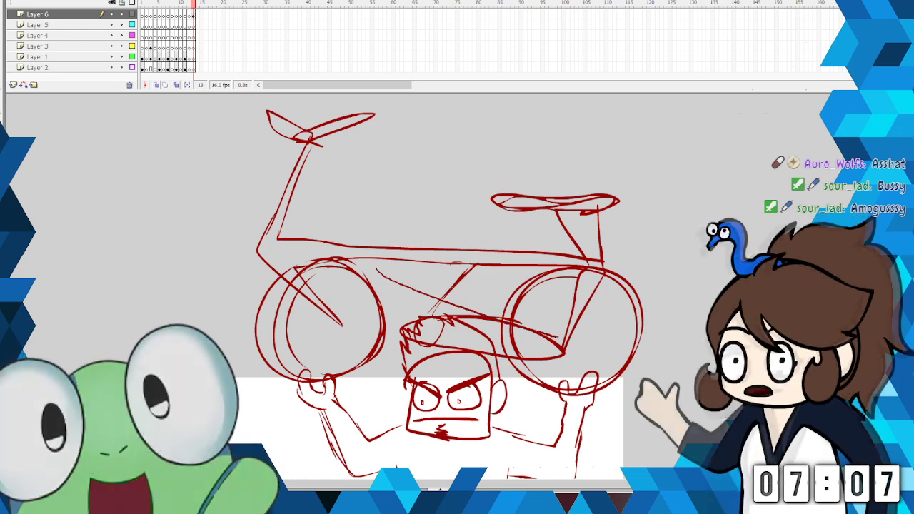
pyautogui.moveTo(364, 253); pyautogui.dragTo(564, 335)
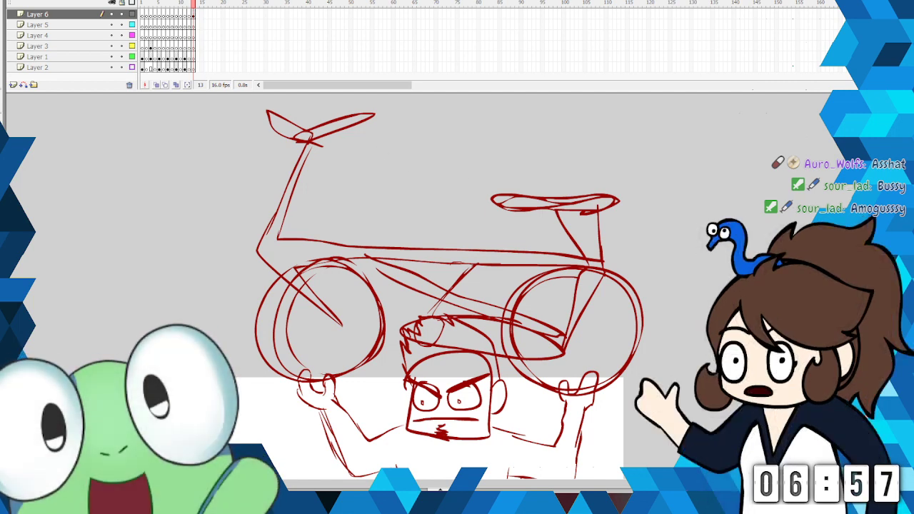
pyautogui.scroll(-3, 429, 286)
pyautogui.scroll(1, 429, 285)
pyautogui.scroll(-7, 428, 285)
pyautogui.scroll(2, 429, 286)
pyautogui.scroll(5, 421, 286)
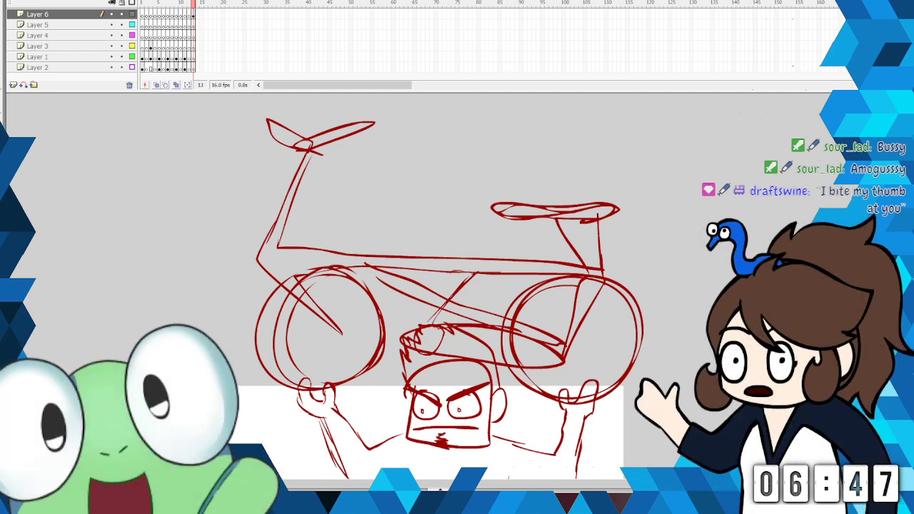
# Step: Move the rough sketch on frame 13 from Layer 6 to Layer 2 and make frame 13 of Layer 1 active
pyautogui.click(193, 15)
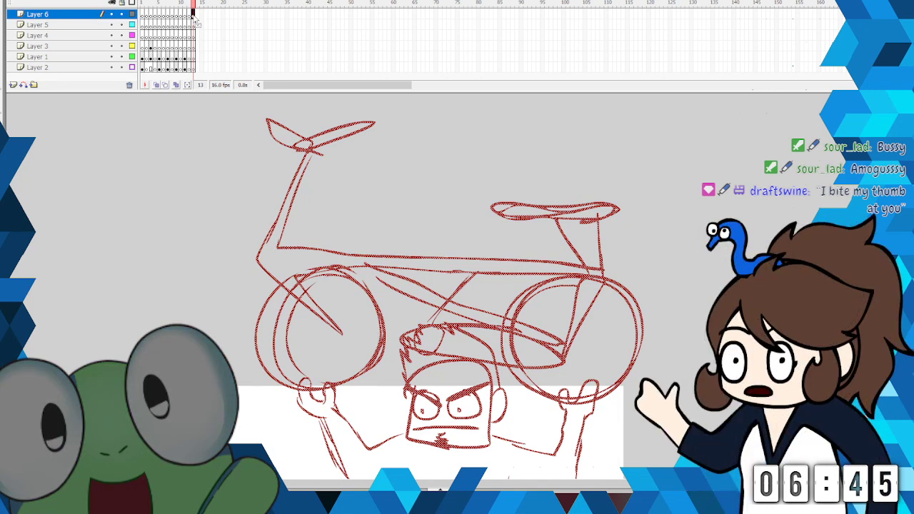
pyautogui.click(194, 67)
pyautogui.rightClick(194, 15)
pyautogui.click(218, 77)
pyautogui.click(193, 58)
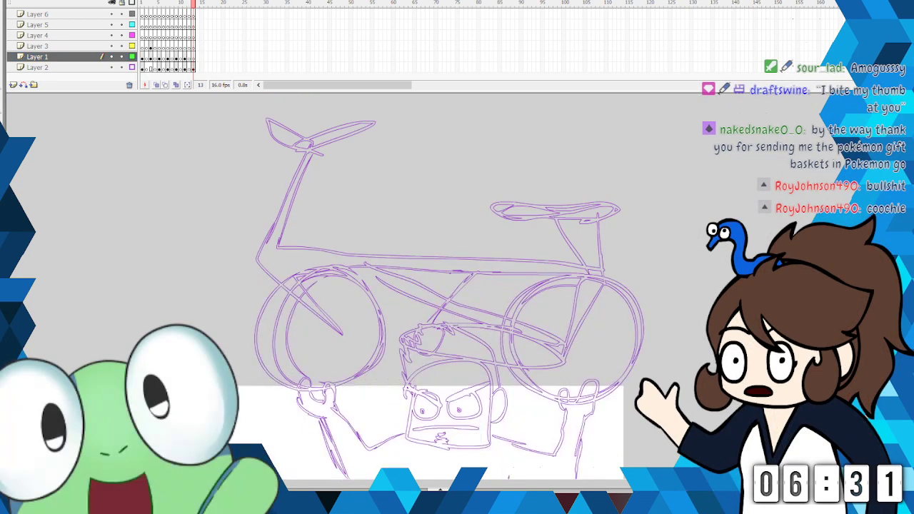
# Step: Trace the man's jaw, ear and scribbled chin beard in dark red on Layer 1, plus the short hair edge above the ear
pyautogui.scroll(-5, 412, 297)
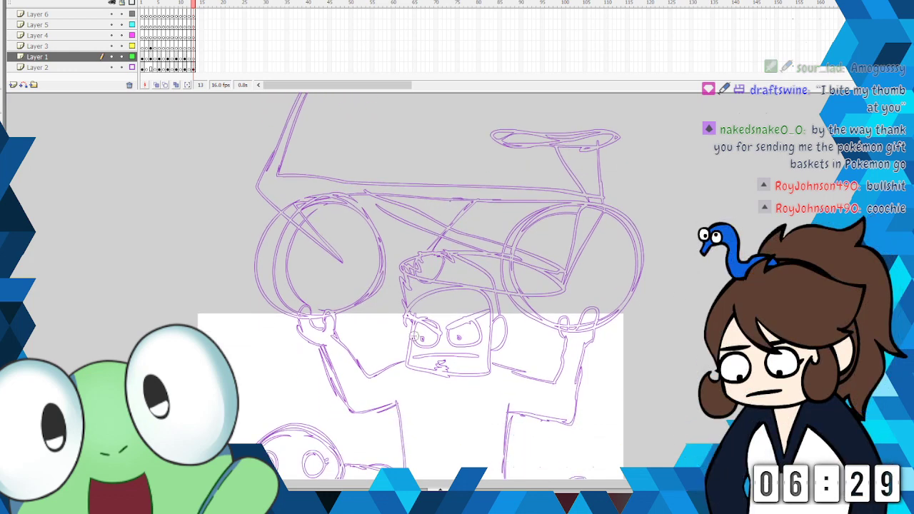
pyautogui.moveTo(405, 342)
pyautogui.mouseDown()
pyautogui.moveTo(428, 379)
pyautogui.moveTo(484, 380)
pyautogui.mouseUp()
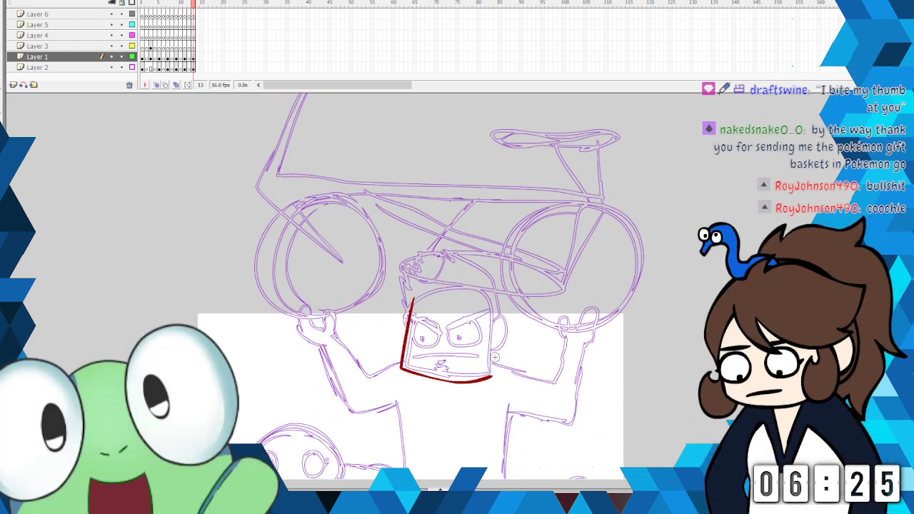
pyautogui.moveTo(496, 331)
pyautogui.mouseDown()
pyautogui.moveTo(512, 322)
pyautogui.moveTo(493, 376)
pyautogui.mouseUp()
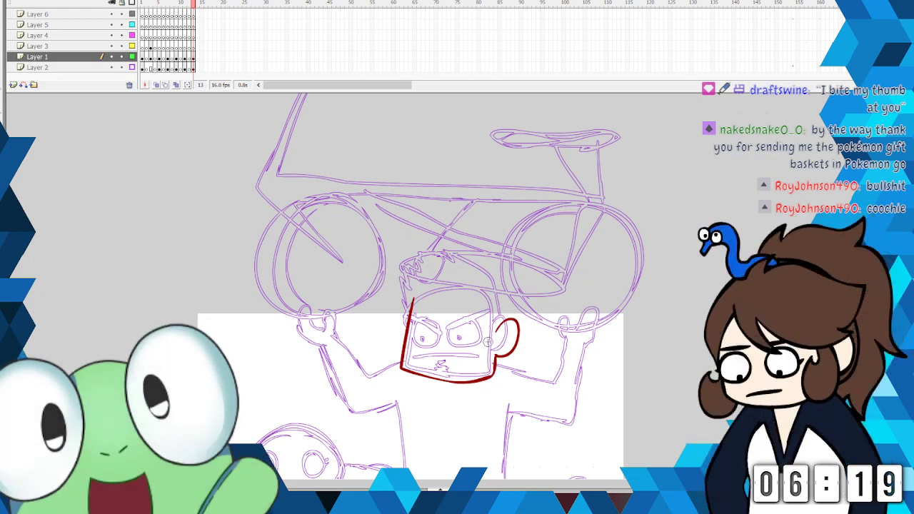
pyautogui.moveTo(434, 365)
pyautogui.mouseDown()
pyautogui.moveTo(454, 376)
pyautogui.moveTo(432, 376)
pyautogui.moveTo(455, 381)
pyautogui.moveTo(448, 377)
pyautogui.mouseUp()
pyautogui.hotkey('ctrl', 'z')
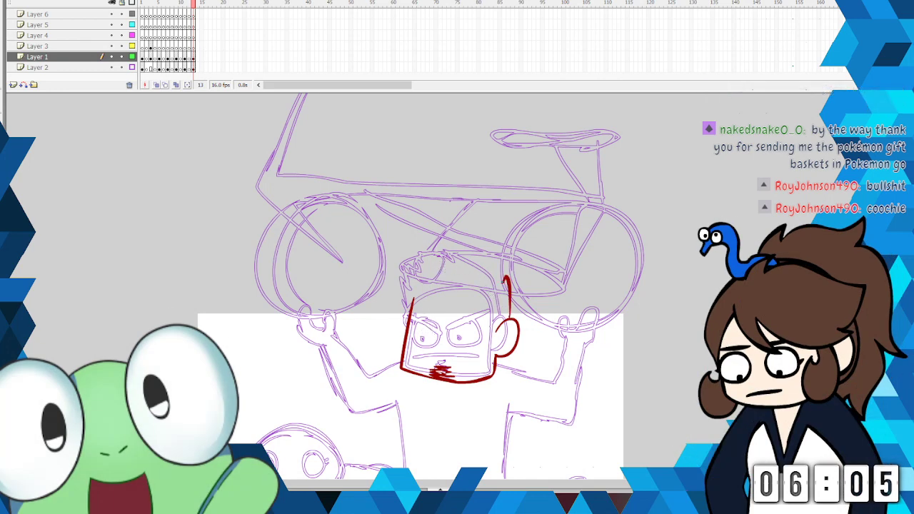
pyautogui.moveTo(487, 263); pyautogui.dragTo(500, 275)
pyautogui.moveTo(446, 254)
pyautogui.mouseDown()
pyautogui.moveTo(398, 262)
pyautogui.moveTo(407, 327)
pyautogui.mouseUp()
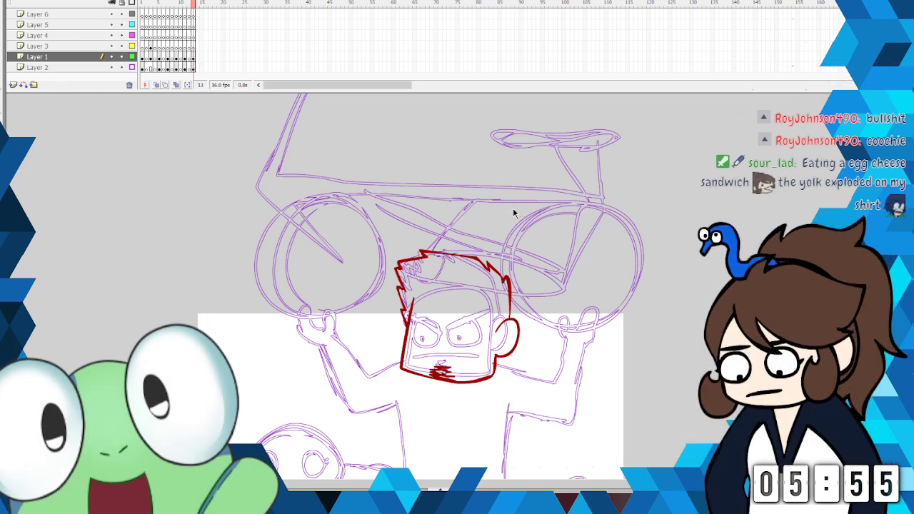
pyautogui.hotkey('ctrl', 'z')
pyautogui.hotkey('ctrl', 'z')
pyautogui.hotkey('ctrl', 'z')
pyautogui.hotkey('ctrl', 'z')
pyautogui.hotkey('ctrl', 'z')
pyautogui.hotkey('ctrl', 'z')
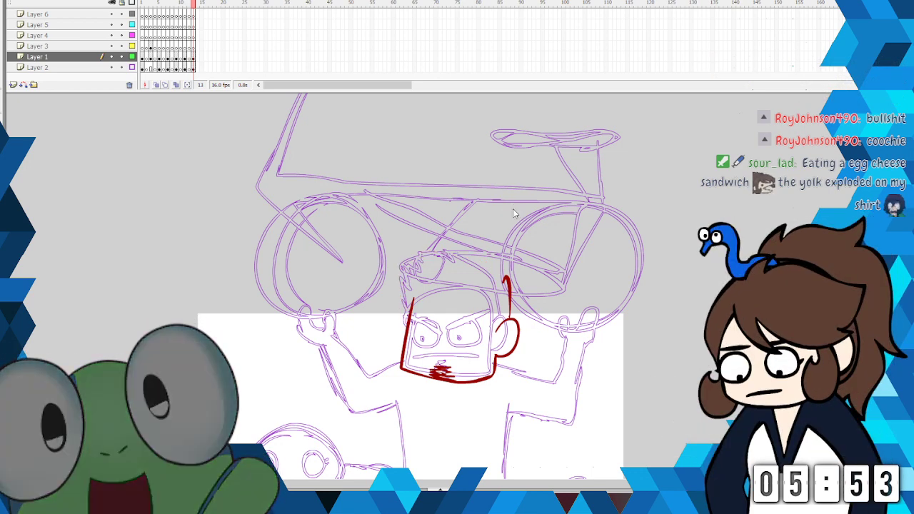
# Step: Draw the man's hair outline in dark red, smooth at the sides with upright spikes at the front
pyautogui.moveTo(402, 308)
pyautogui.mouseDown()
pyautogui.moveTo(406, 318)
pyautogui.moveTo(405, 286)
pyautogui.moveTo(415, 266)
pyautogui.mouseUp()
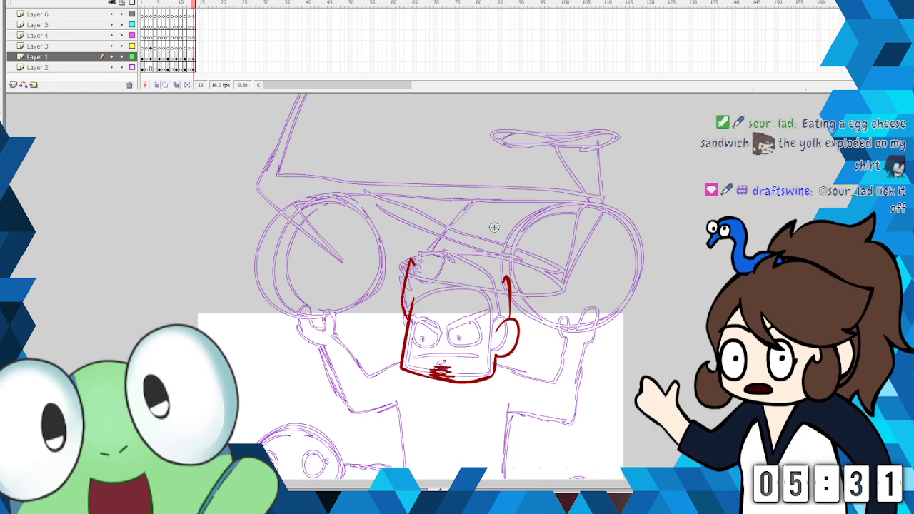
pyautogui.moveTo(504, 280)
pyautogui.mouseDown()
pyautogui.moveTo(465, 247)
pyautogui.moveTo(434, 242)
pyautogui.moveTo(432, 258)
pyautogui.moveTo(426, 239)
pyautogui.moveTo(416, 268)
pyautogui.moveTo(412, 260)
pyautogui.mouseUp()
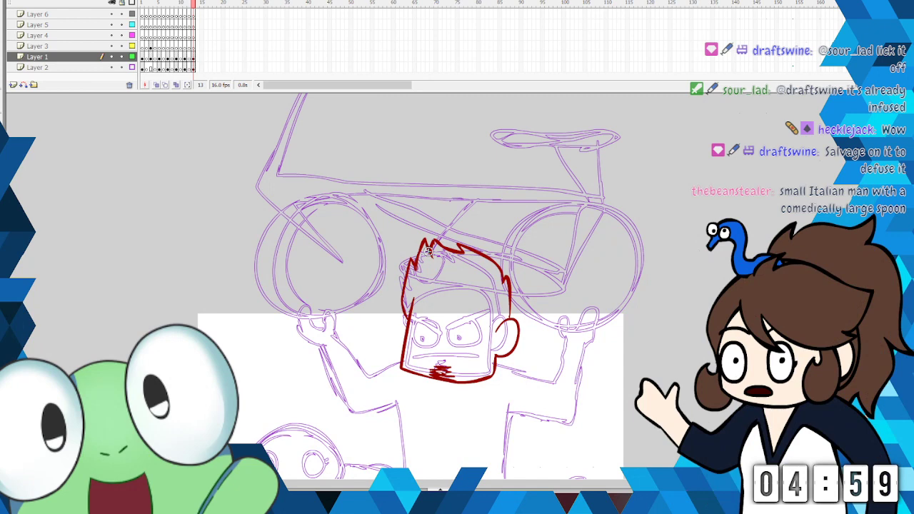
# Step: Switch the drawing colour to blue and draw the man's two oval eyes with small round pupils
pyautogui.scroll(-3, 420, 287)
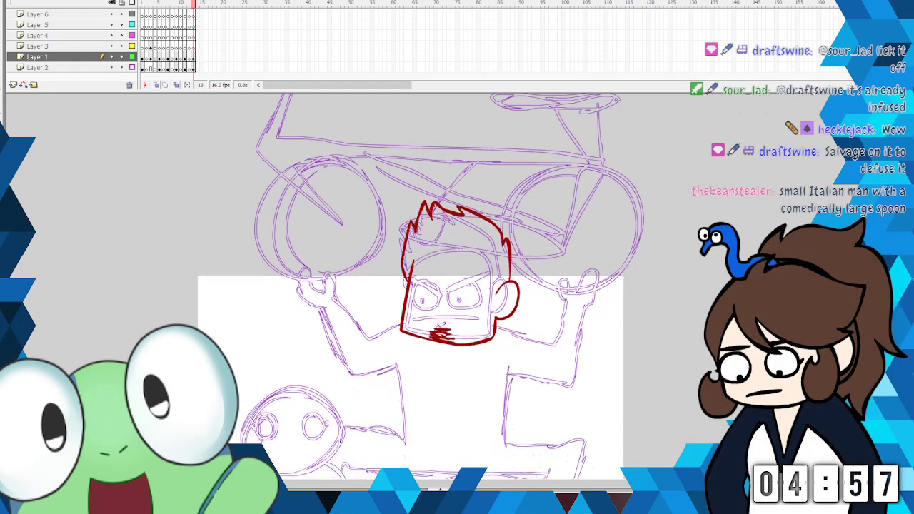
pyautogui.scroll(-1, 421, 286)
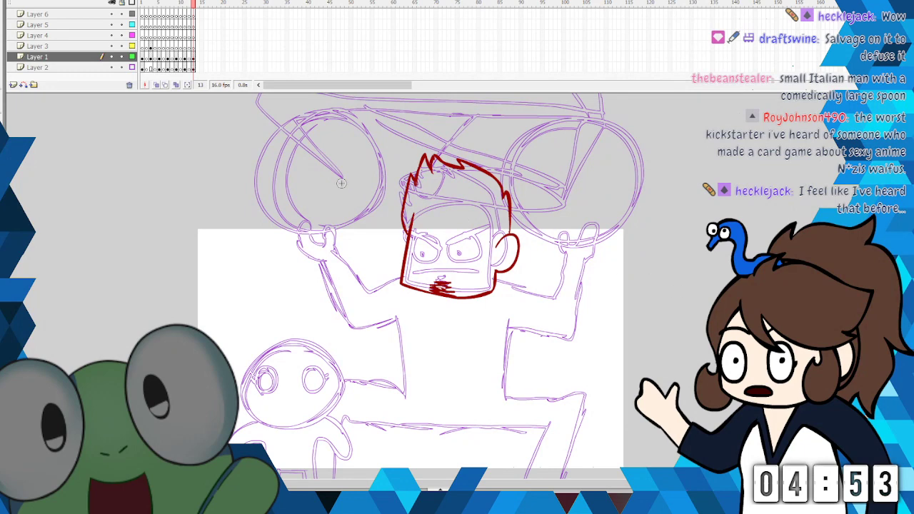
pyautogui.click(3, 165)
pyautogui.click(15, 182)
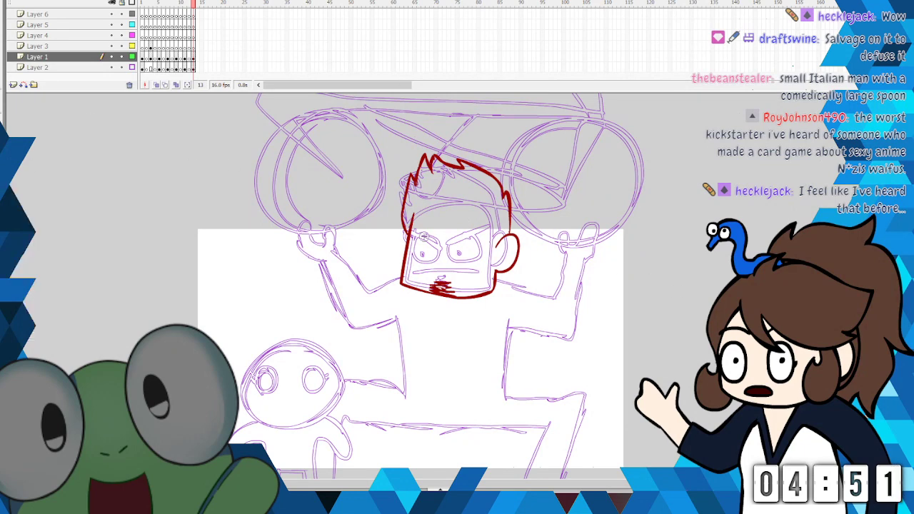
pyautogui.moveTo(439, 248)
pyautogui.mouseDown()
pyautogui.moveTo(409, 240)
pyautogui.moveTo(410, 255)
pyautogui.moveTo(426, 262)
pyautogui.moveTo(441, 251)
pyautogui.moveTo(437, 242)
pyautogui.moveTo(457, 245)
pyautogui.moveTo(451, 260)
pyautogui.moveTo(478, 264)
pyautogui.moveTo(479, 242)
pyautogui.mouseUp()
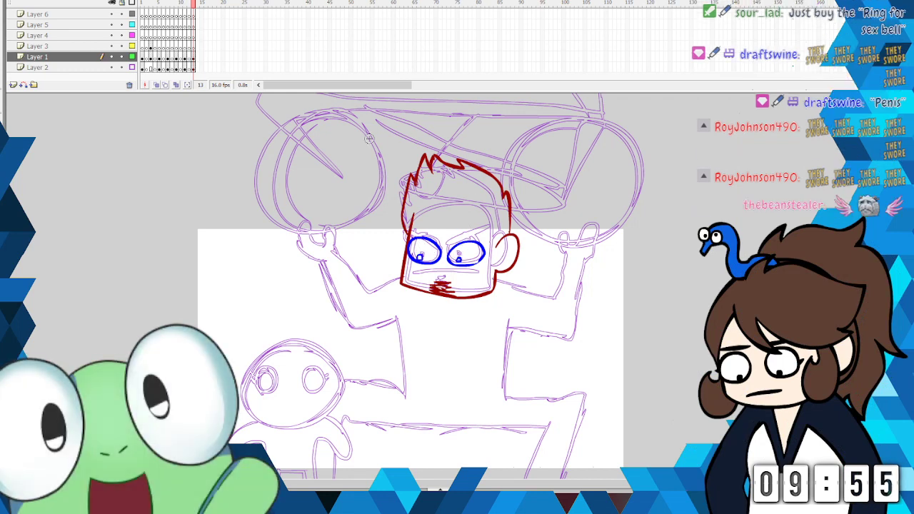
# Step: Switch the drawing colour to black and draw two angry, tapered eyebrows slanting down toward the nose
pyautogui.click(3, 148)
pyautogui.click(29, 214)
pyautogui.moveTo(446, 252)
pyautogui.mouseDown()
pyautogui.moveTo(489, 229)
pyautogui.moveTo(447, 248)
pyautogui.mouseUp()
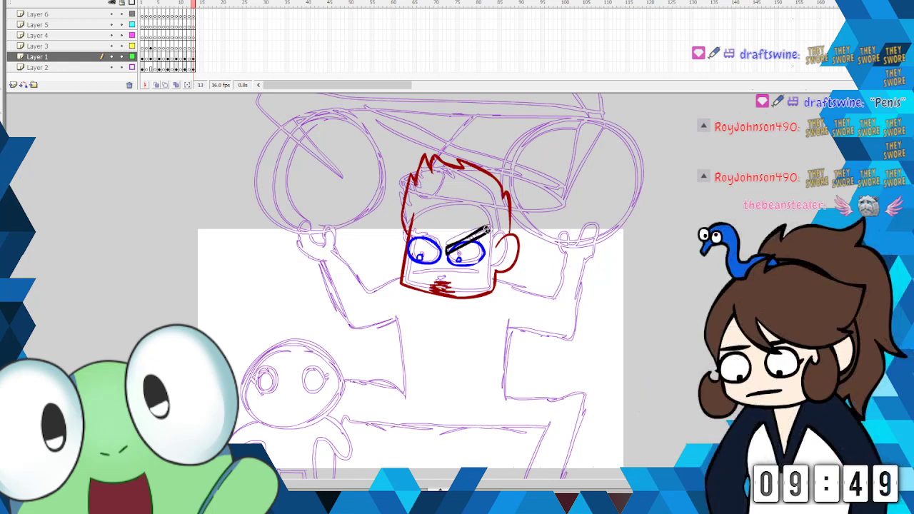
pyautogui.hotkey('ctrl', 'z')
pyautogui.hotkey('ctrl', 'z')
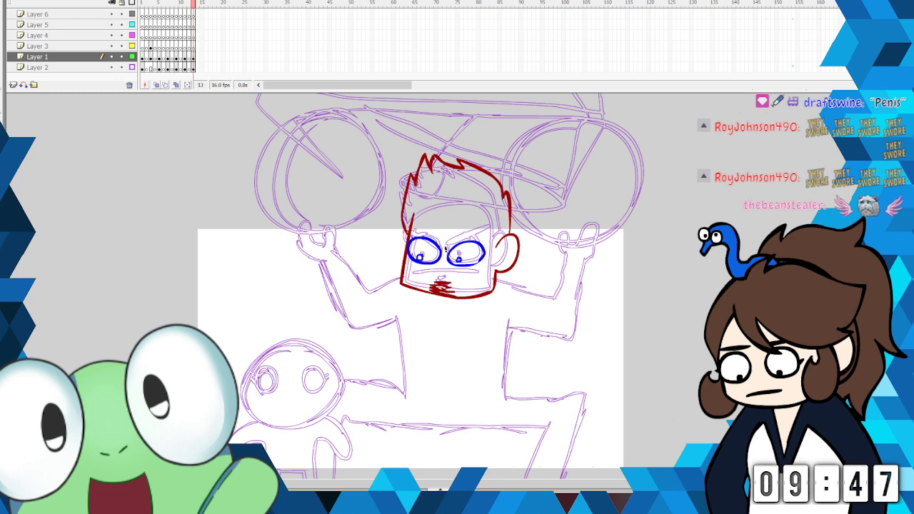
pyautogui.moveTo(491, 228); pyautogui.dragTo(446, 248)
pyautogui.rightClick(459, 244)
pyautogui.click(470, 250)
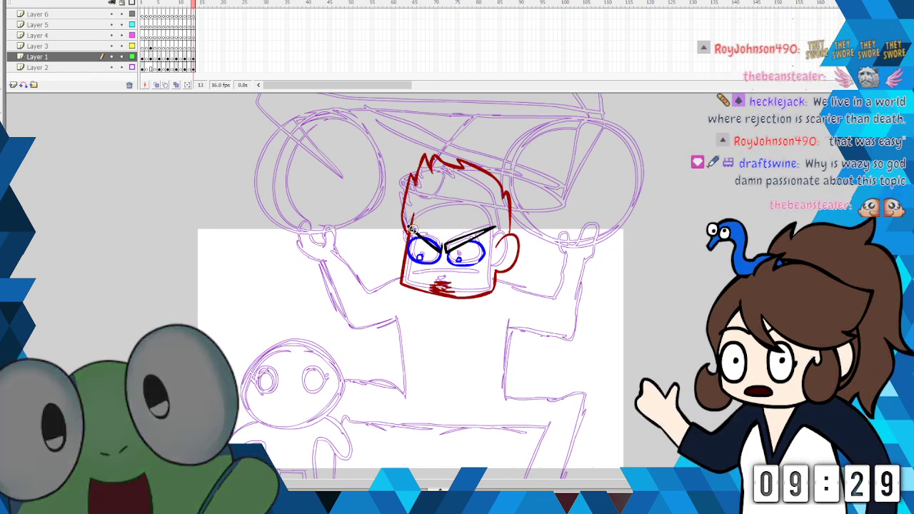
pyautogui.rightClick(440, 250)
pyautogui.click(448, 254)
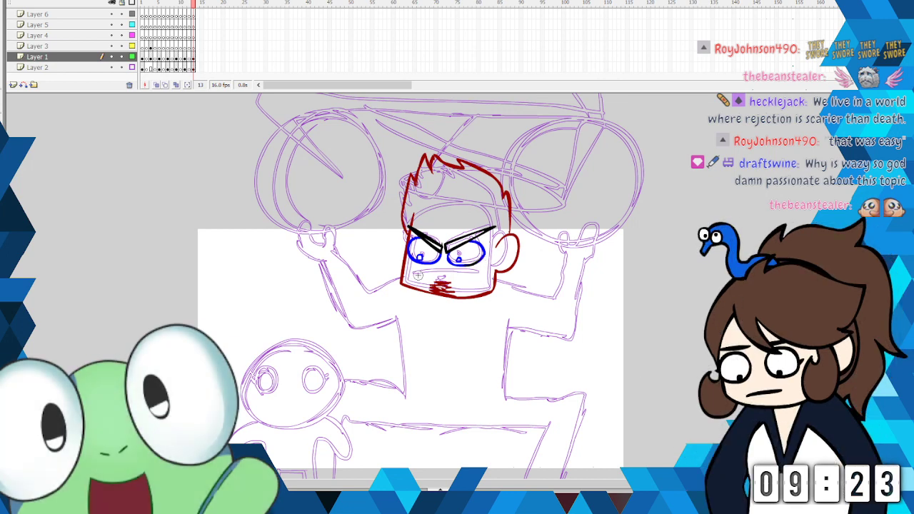
# Step: Draw a straight black mouth across the face and a jagged hairline over the forehead down to the ear
pyautogui.moveTo(408, 271); pyautogui.dragTo(486, 273)
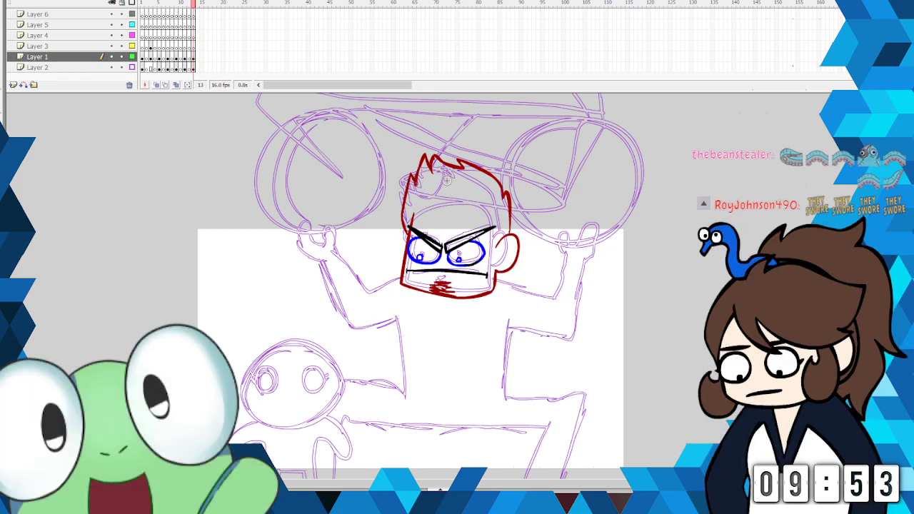
pyautogui.moveTo(434, 204)
pyautogui.mouseDown()
pyautogui.moveTo(489, 199)
pyautogui.moveTo(468, 206)
pyautogui.moveTo(485, 205)
pyautogui.moveTo(498, 241)
pyautogui.mouseUp()
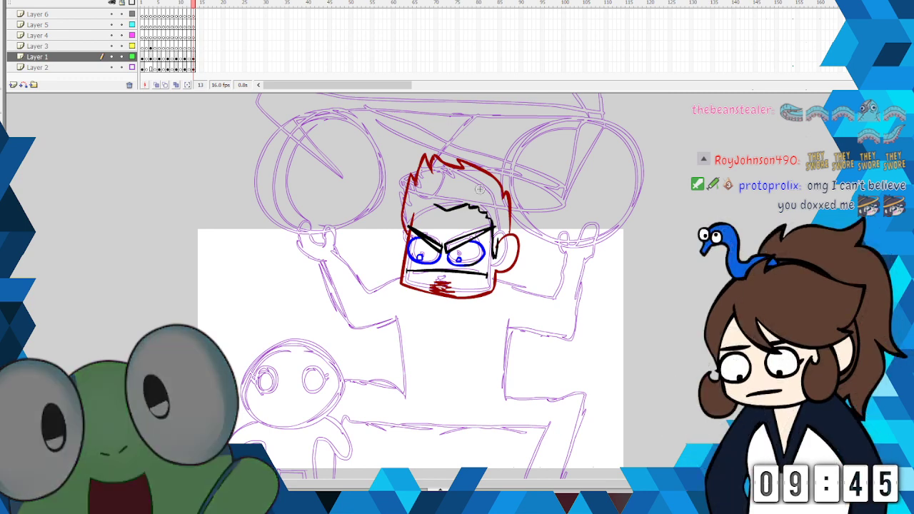
pyautogui.moveTo(433, 206); pyautogui.dragTo(414, 212)
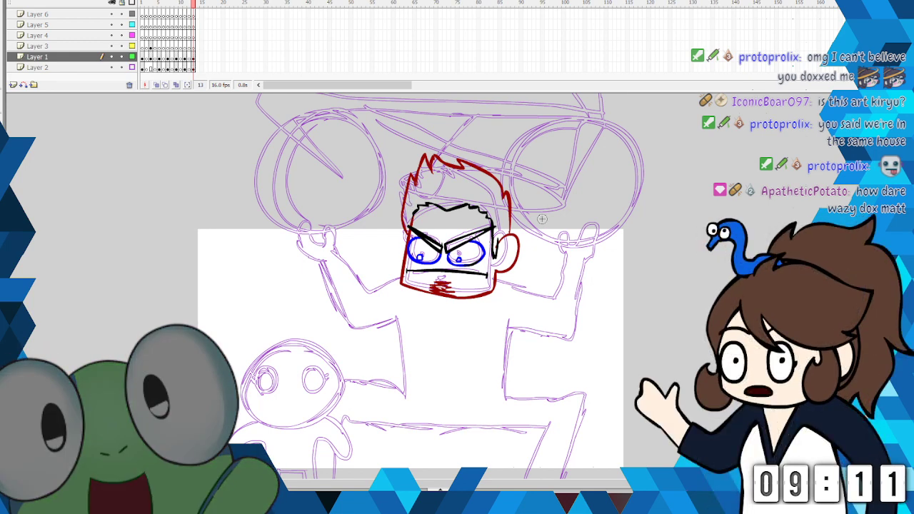
# Step: Draw a black V-shaped neckline below the chin and a pointed, notched collar on each side of it
pyautogui.moveTo(427, 293)
pyautogui.mouseDown()
pyautogui.moveTo(446, 371)
pyautogui.moveTo(471, 291)
pyautogui.mouseUp()
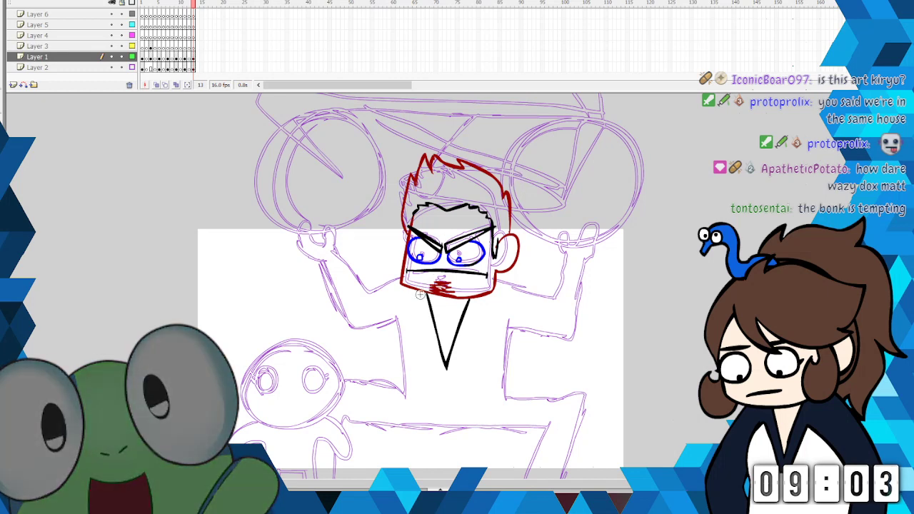
pyautogui.moveTo(409, 286)
pyautogui.mouseDown()
pyautogui.moveTo(395, 298)
pyautogui.moveTo(427, 313)
pyautogui.mouseUp()
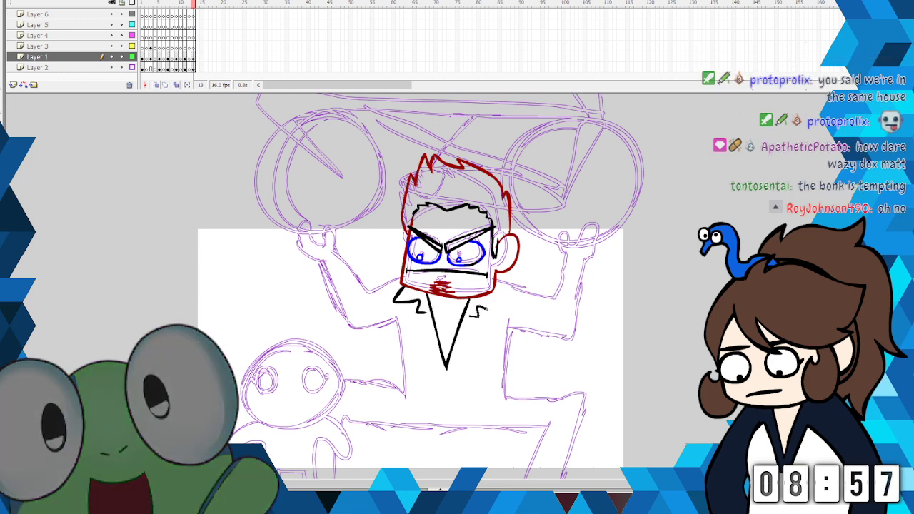
pyautogui.moveTo(471, 314); pyautogui.dragTo(494, 273)
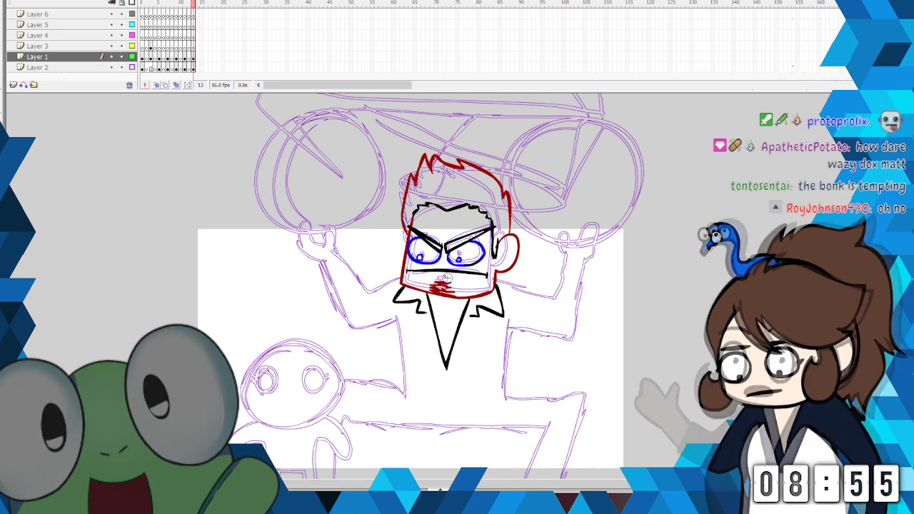
# Step: Draw the open jacket's front edge and hem in black on the side of the bicycle's front wheel
pyautogui.moveTo(422, 318); pyautogui.dragTo(431, 370)
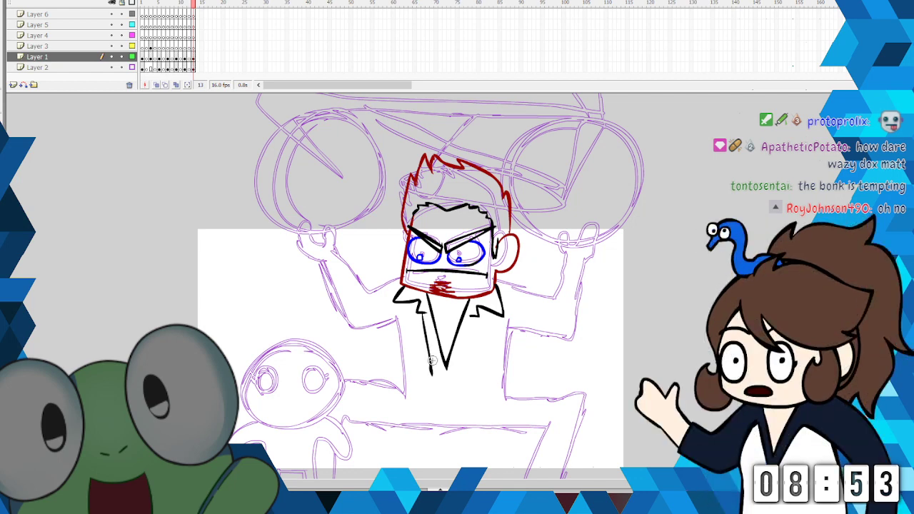
pyautogui.hotkey('ctrl', 'z')
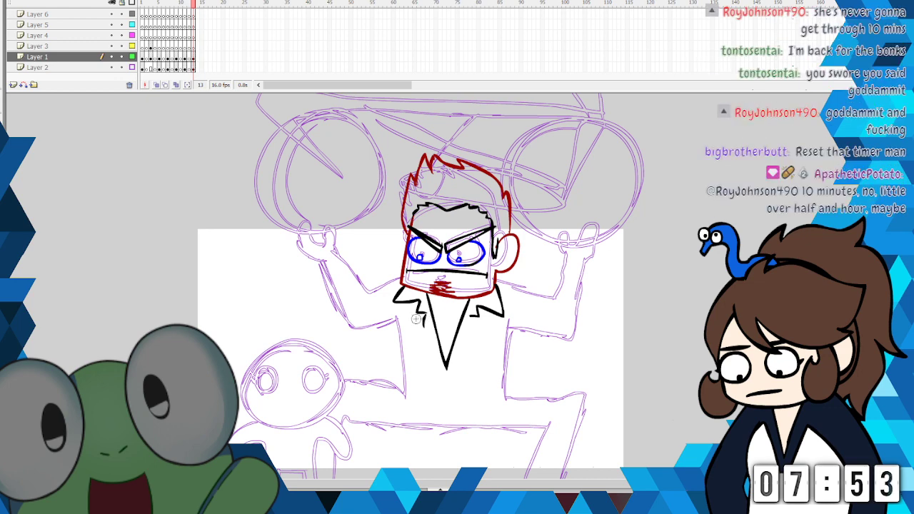
pyautogui.moveTo(414, 303); pyautogui.dragTo(423, 354)
pyautogui.moveTo(431, 397)
pyautogui.mouseDown()
pyautogui.moveTo(434, 406)
pyautogui.moveTo(396, 391)
pyautogui.mouseUp()
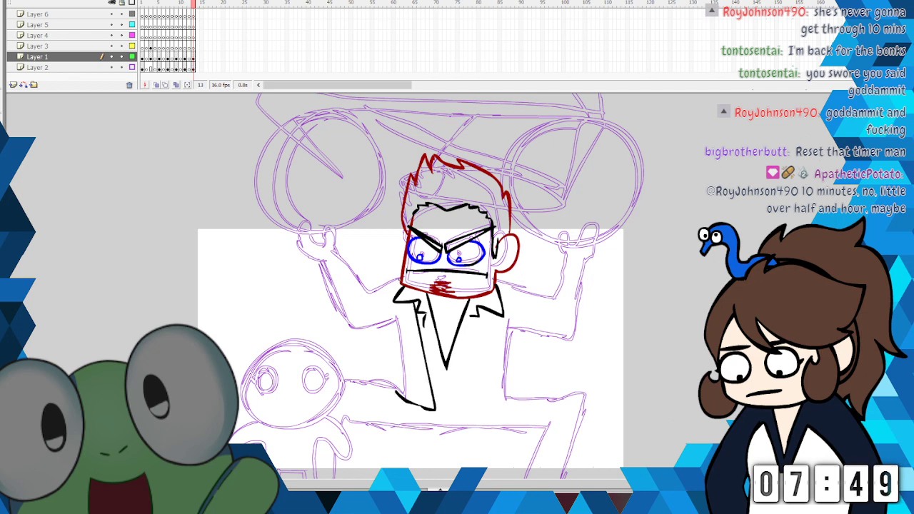
# Step: Outline the bent sleeve of the arm raised to the front wheel and continue down the jacket's side to the hem
pyautogui.moveTo(367, 292); pyautogui.dragTo(355, 277)
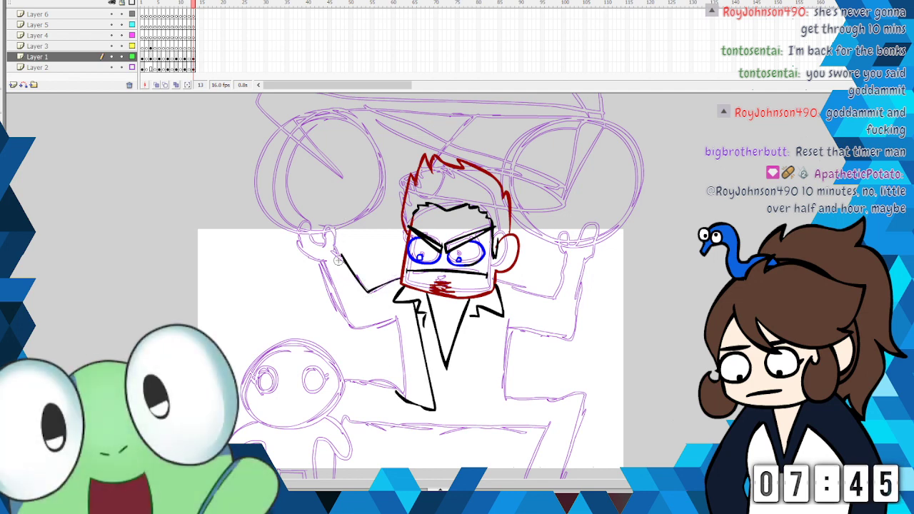
pyautogui.moveTo(340, 257)
pyautogui.mouseDown()
pyautogui.moveTo(321, 292)
pyautogui.moveTo(349, 333)
pyautogui.moveTo(390, 328)
pyautogui.moveTo(398, 385)
pyautogui.mouseUp()
pyautogui.moveTo(369, 292); pyautogui.dragTo(383, 285)
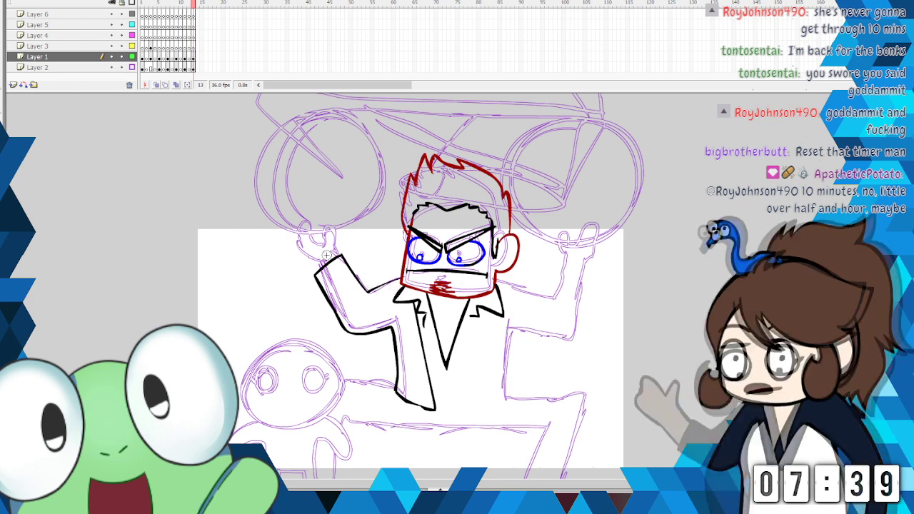
# Step: Add two small cuff buttons, a shirt cuff and the gripping hand to the arm under the front wheel
pyautogui.moveTo(328, 287); pyautogui.dragTo(327, 285)
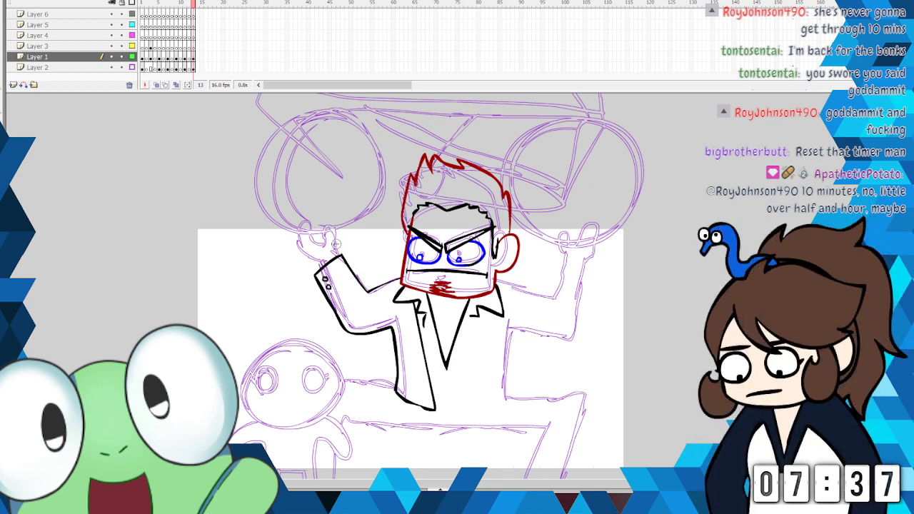
pyautogui.moveTo(331, 253); pyautogui.dragTo(313, 266)
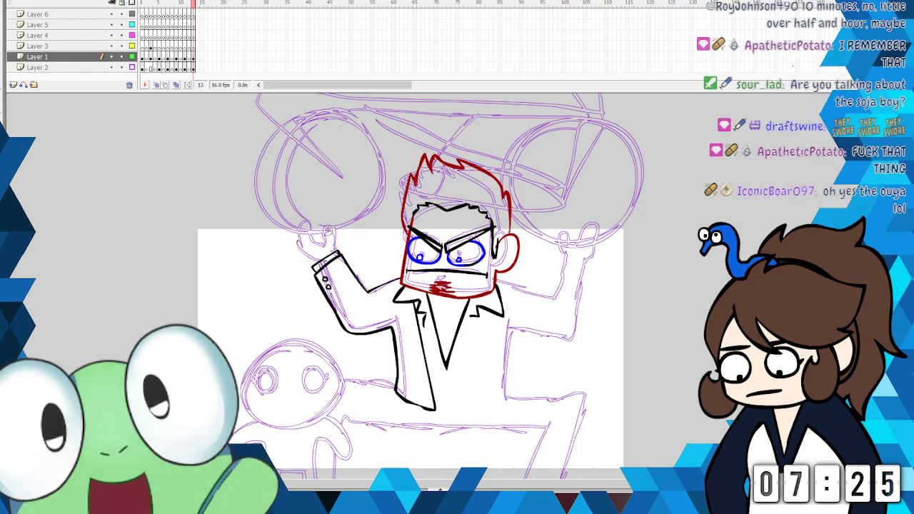
pyautogui.moveTo(337, 253)
pyautogui.mouseDown()
pyautogui.moveTo(332, 228)
pyautogui.moveTo(320, 242)
pyautogui.moveTo(312, 222)
pyautogui.moveTo(302, 224)
pyautogui.moveTo(292, 233)
pyautogui.moveTo(298, 260)
pyautogui.mouseUp()
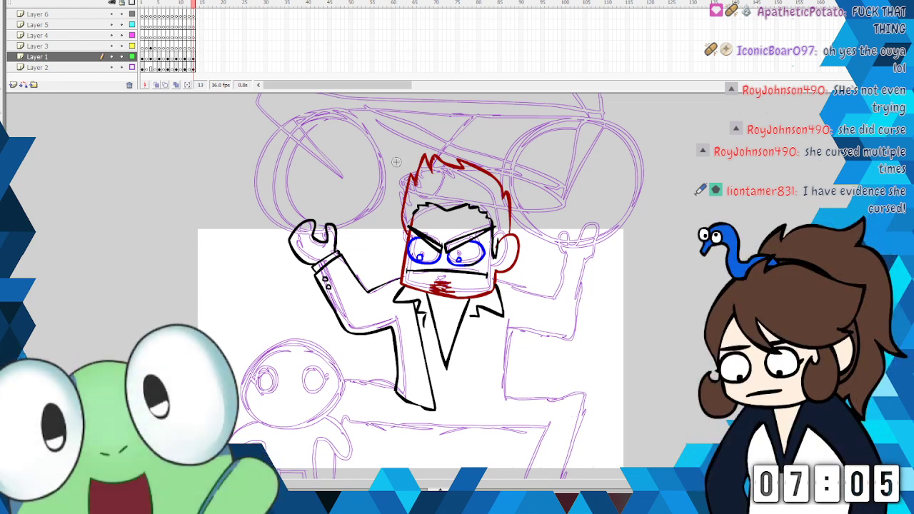
# Step: Outline the jacket's other half in black, with the sleeve raised to the rear wheel and the thumb above its cuff
pyautogui.moveTo(472, 318)
pyautogui.mouseDown()
pyautogui.moveTo(458, 409)
pyautogui.moveTo(503, 398)
pyautogui.mouseUp()
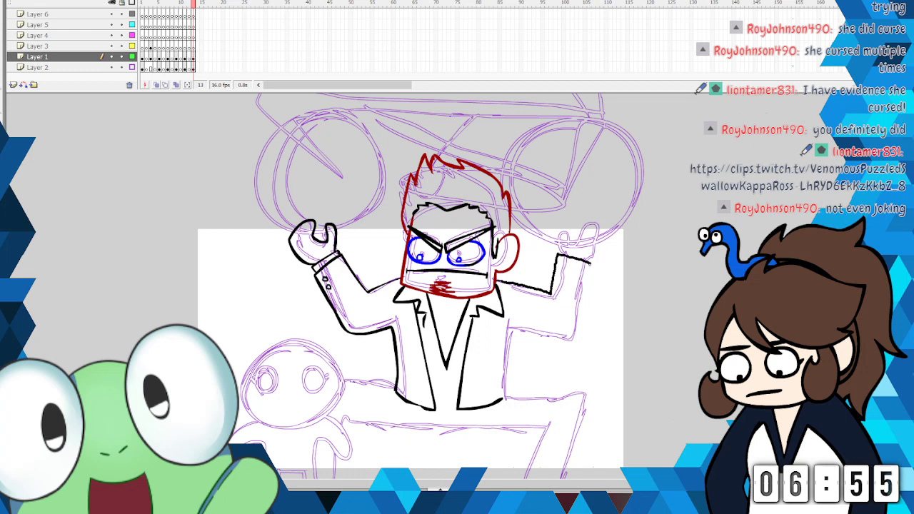
pyautogui.moveTo(582, 308)
pyautogui.mouseDown()
pyautogui.moveTo(580, 333)
pyautogui.moveTo(540, 343)
pyautogui.moveTo(509, 330)
pyautogui.mouseUp()
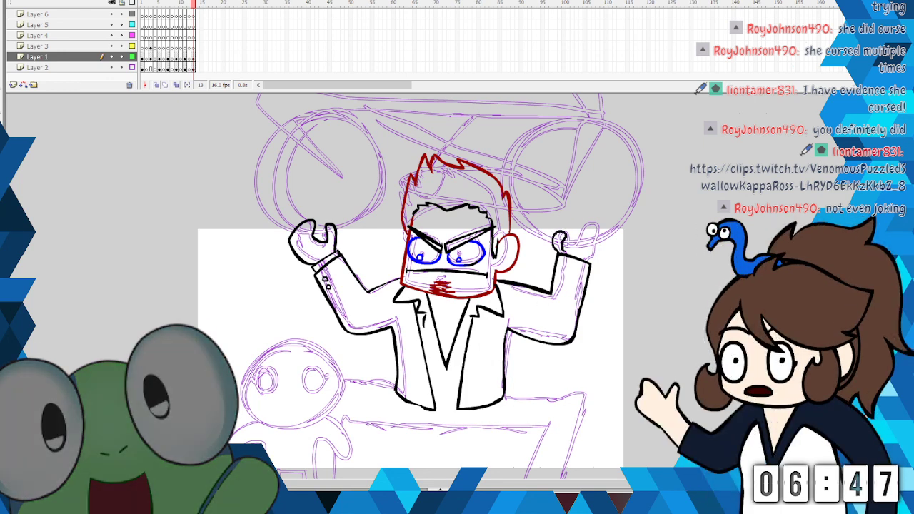
# Step: Draw the gripping hand under the bicycle's rear wheel in black and add two small buttons to its sleeve cuff
pyautogui.moveTo(568, 250); pyautogui.dragTo(590, 231)
pyautogui.hotkey('ctrl', 'z')
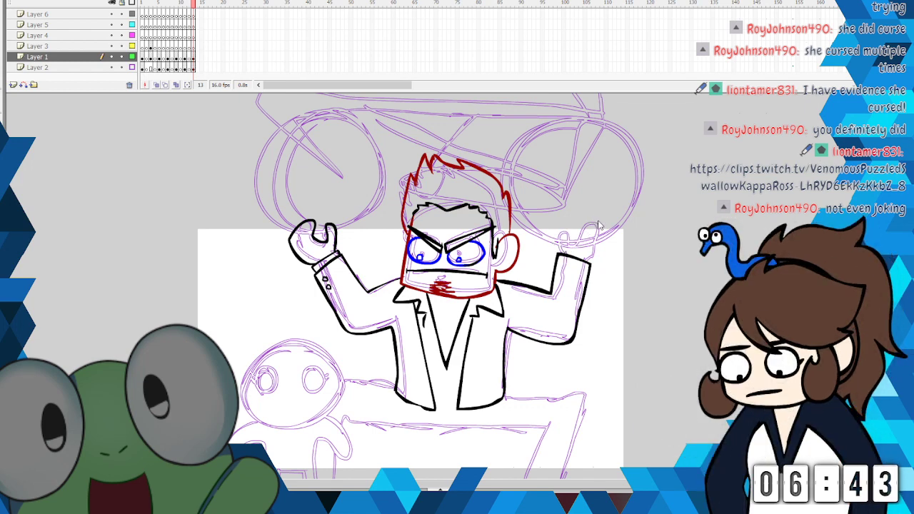
pyautogui.moveTo(563, 232)
pyautogui.mouseDown()
pyautogui.moveTo(567, 242)
pyautogui.moveTo(603, 232)
pyautogui.moveTo(591, 263)
pyautogui.mouseUp()
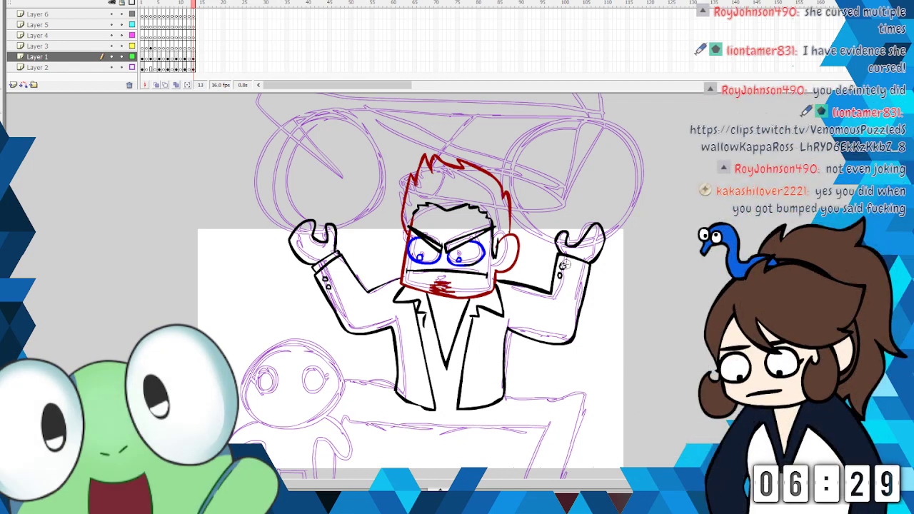
# Step: Draw a narrow shirt cuff in red between the sleeve end and the hand under the rear wheel
pyautogui.click(4, 160)
pyautogui.click(48, 221)
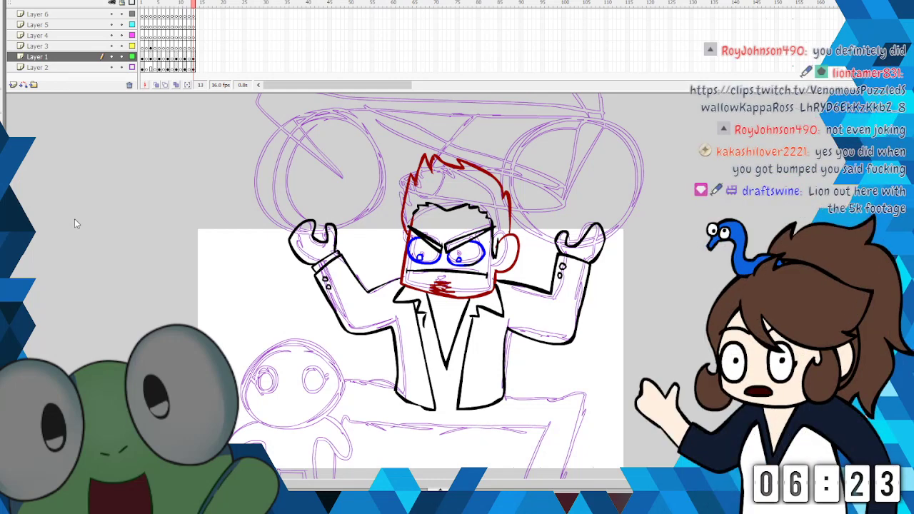
pyautogui.moveTo(563, 263)
pyautogui.mouseDown()
pyautogui.moveTo(590, 266)
pyautogui.moveTo(555, 271)
pyautogui.mouseUp()
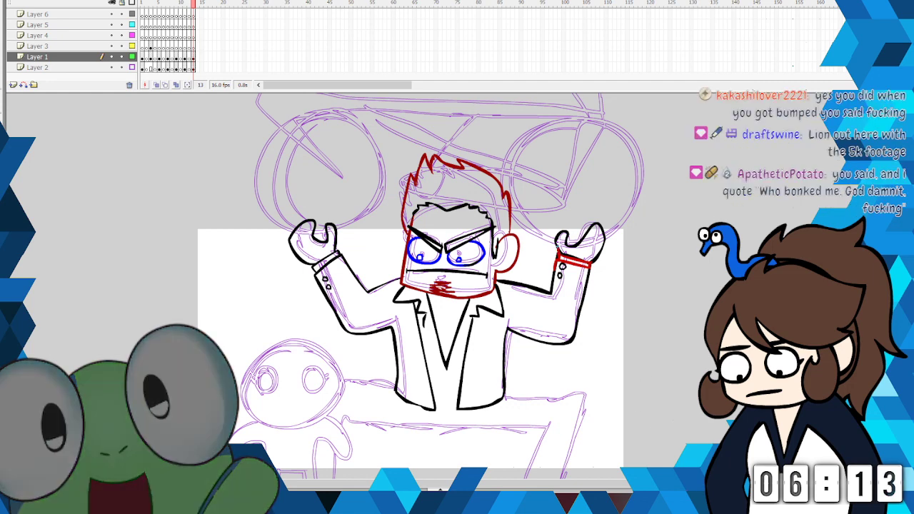
pyautogui.rightClick(560, 261)
pyautogui.click(567, 264)
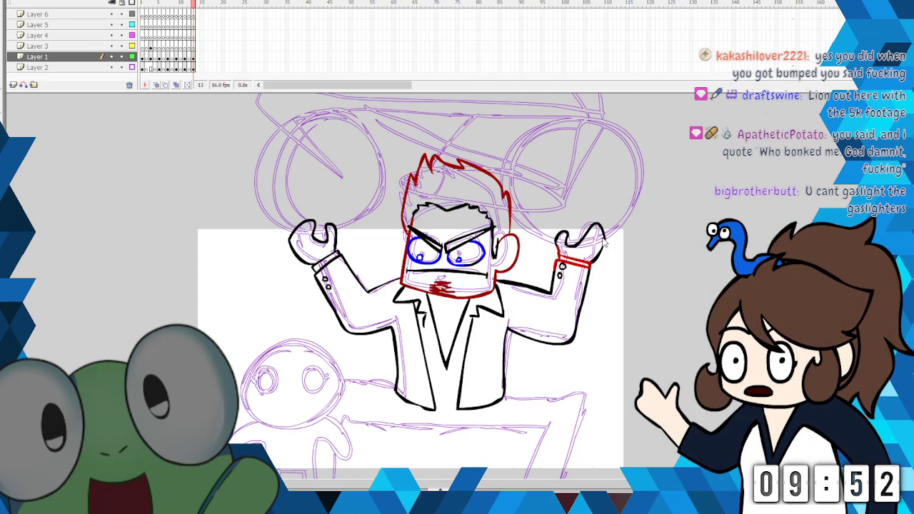
# Step: Draw the shirt's centre line and small pointed hem in red between the front edges of the open jacket
pyautogui.scroll(5, 604, 243)
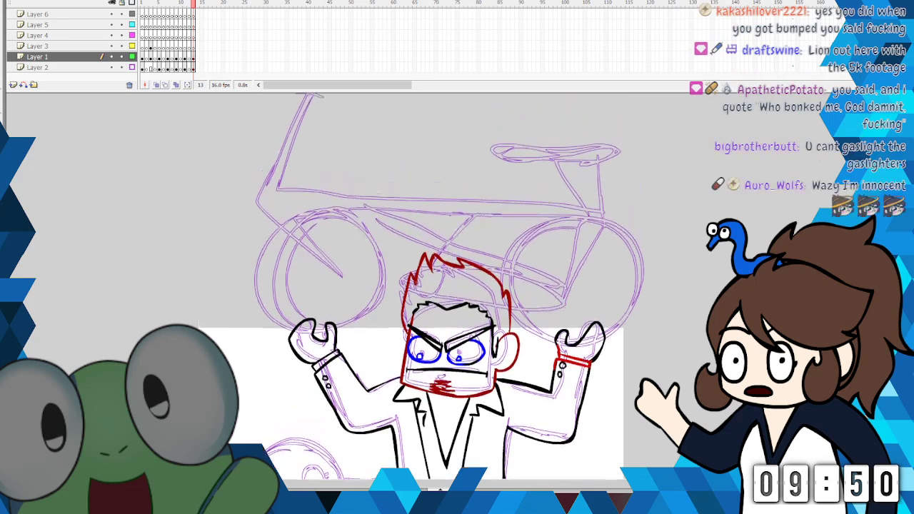
pyautogui.scroll(-7, 604, 243)
pyautogui.scroll(3, 421, 285)
pyautogui.scroll(-5, 421, 285)
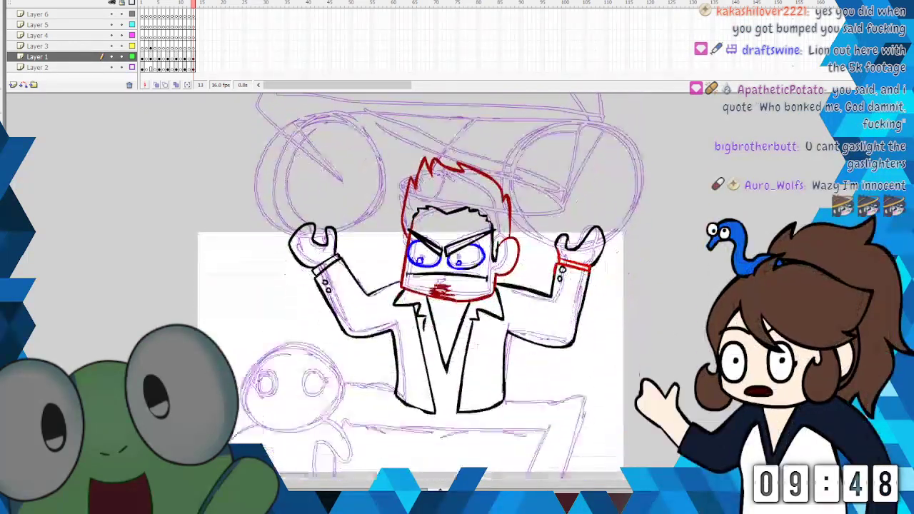
pyautogui.scroll(-1, 444, 281)
pyautogui.moveTo(446, 248); pyautogui.dragTo(447, 288)
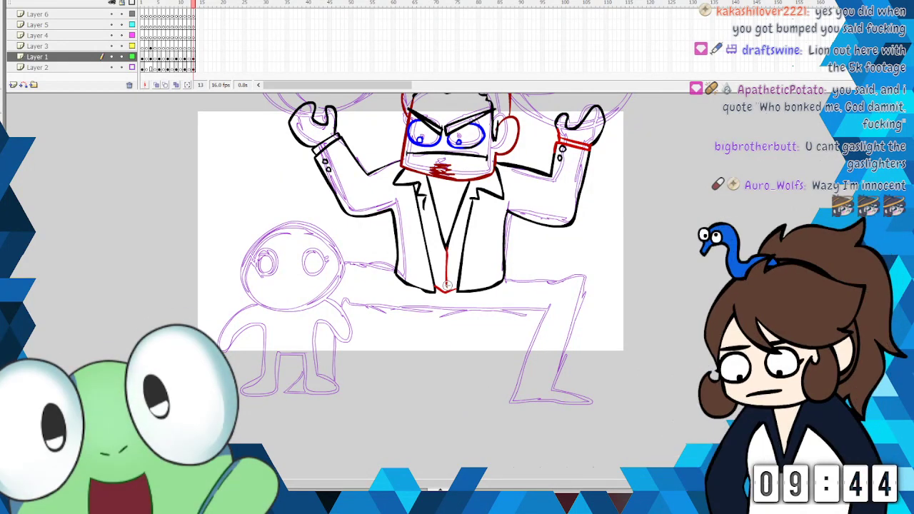
# Step: Outline the bent trouser leg on the front wheel's side in red, from the jacket hem over the knee to the ankle and back up
pyautogui.moveTo(397, 274); pyautogui.dragTo(327, 258)
pyautogui.moveTo(317, 303)
pyautogui.mouseDown()
pyautogui.moveTo(304, 363)
pyautogui.moveTo(343, 376)
pyautogui.mouseUp()
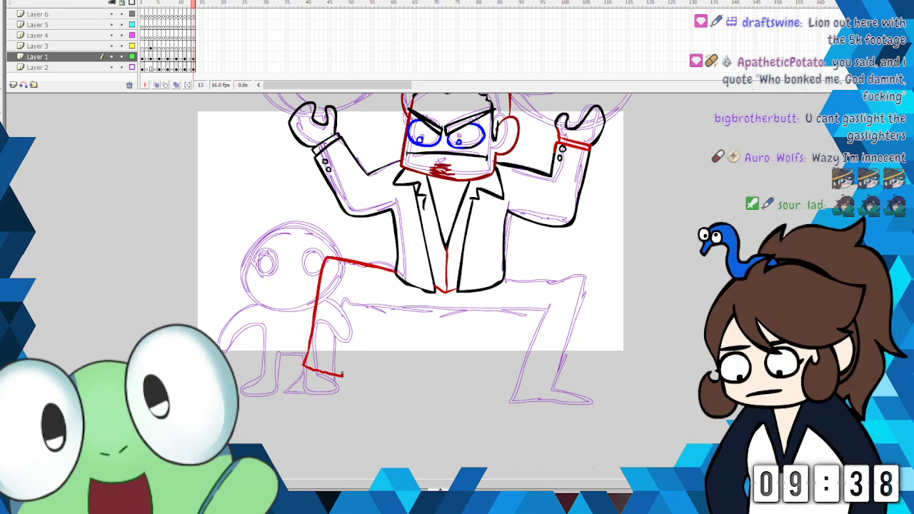
pyautogui.moveTo(350, 316)
pyautogui.mouseDown()
pyautogui.moveTo(353, 307)
pyautogui.moveTo(414, 324)
pyautogui.mouseUp()
pyautogui.hotkey('ctrl', 'z')
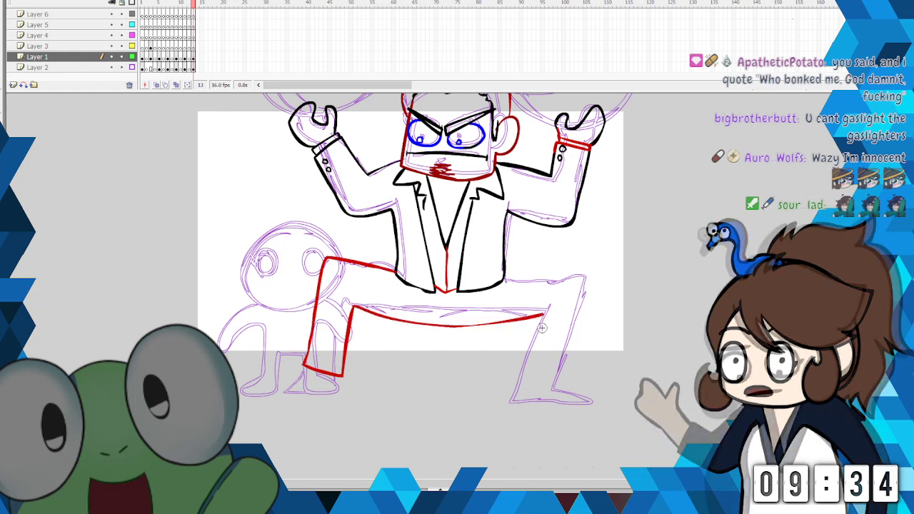
pyautogui.hotkey('ctrl', 'z')
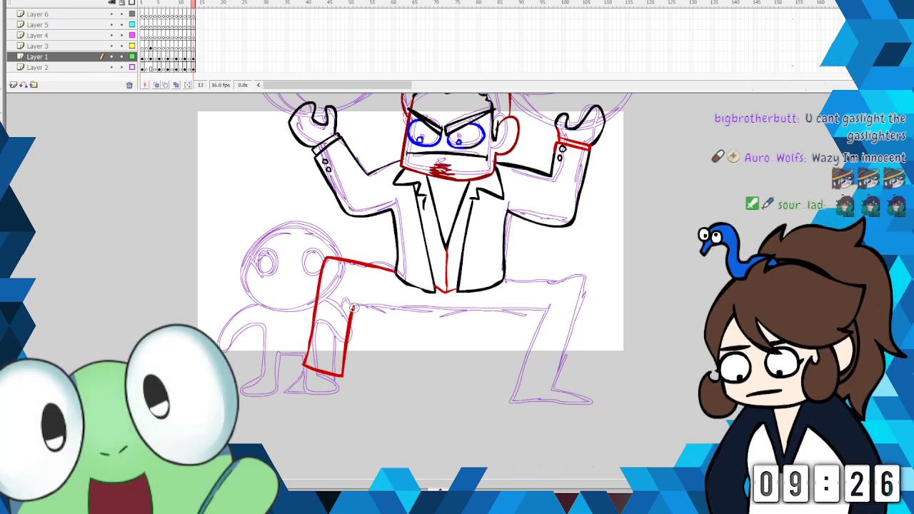
# Step: Draw the underside of the thighs in red and outline the other bent trouser leg down to its ankle hem
pyautogui.moveTo(368, 310); pyautogui.dragTo(427, 317)
pyautogui.moveTo(498, 319)
pyautogui.mouseDown()
pyautogui.moveTo(534, 312)
pyautogui.moveTo(514, 377)
pyautogui.moveTo(559, 379)
pyautogui.mouseUp()
pyautogui.moveTo(505, 279)
pyautogui.mouseDown()
pyautogui.moveTo(587, 276)
pyautogui.moveTo(560, 378)
pyautogui.mouseUp()
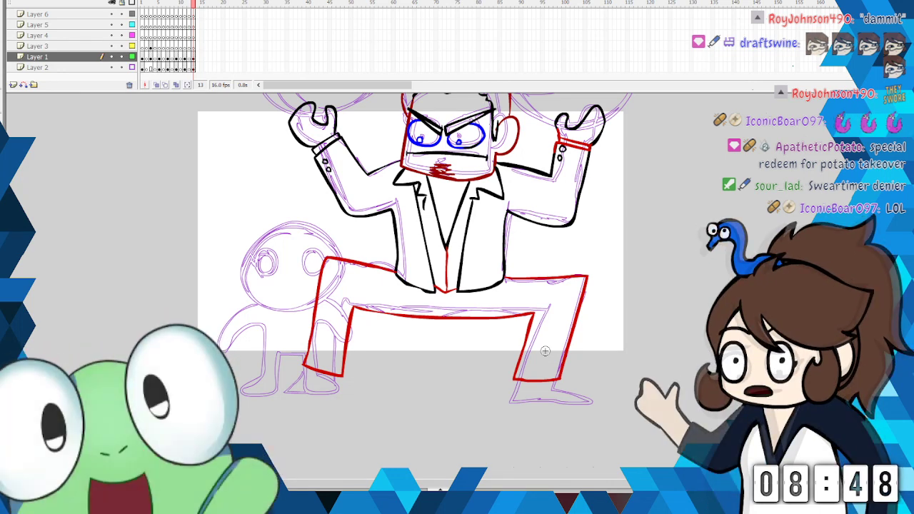
# Step: Change the line colour to blue for the shoes
pyautogui.click(4, 242)
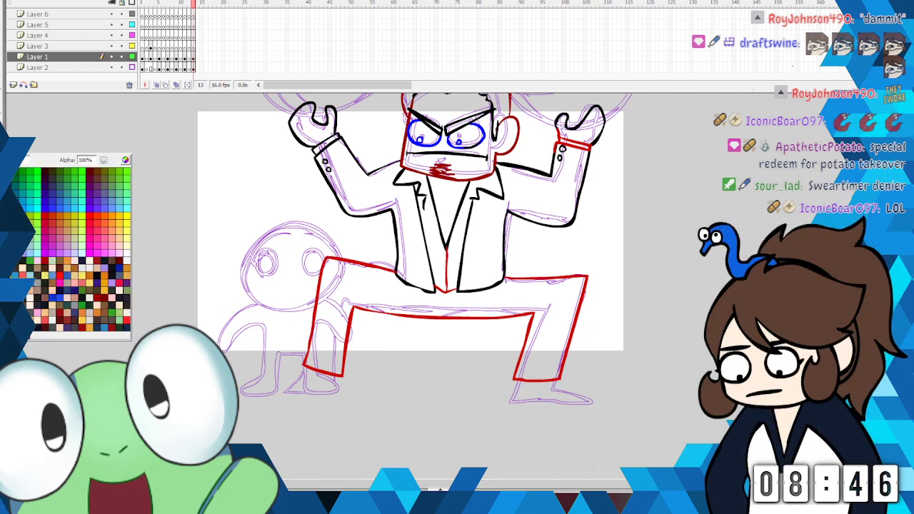
pyautogui.click(18, 188)
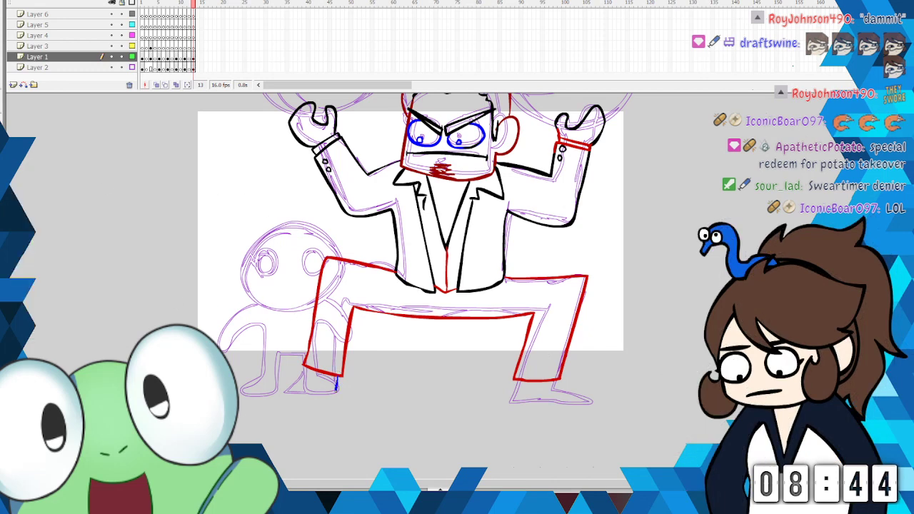
pyautogui.moveTo(300, 391); pyautogui.dragTo(271, 391)
pyautogui.moveTo(263, 392); pyautogui.dragTo(296, 373)
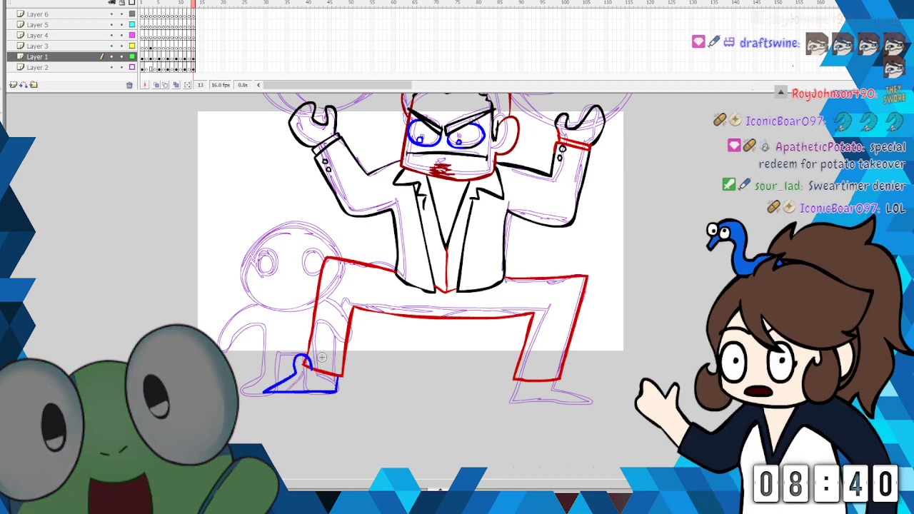
pyautogui.hotkey('ctrl', 'z')
pyautogui.hotkey('ctrl', 'z')
pyautogui.hotkey('ctrl', 'z')
pyautogui.hotkey('ctrl', 'z')
pyautogui.hotkey('ctrl', 'z')
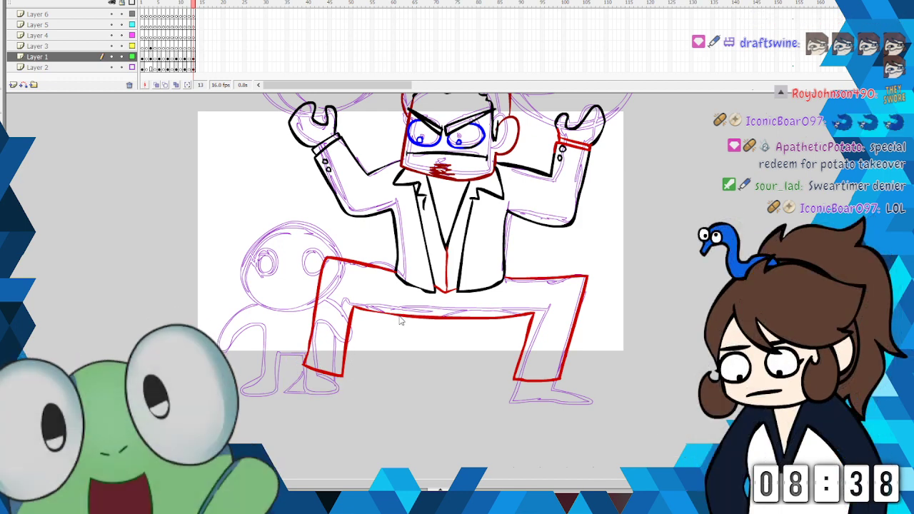
# Step: Draw a pointed blue shoe with a flat sole below the trouser leg that overlaps the small sketched figure
pyautogui.press('n')
pyautogui.moveTo(338, 375)
pyautogui.mouseDown()
pyautogui.moveTo(338, 395)
pyautogui.moveTo(277, 392)
pyautogui.mouseUp()
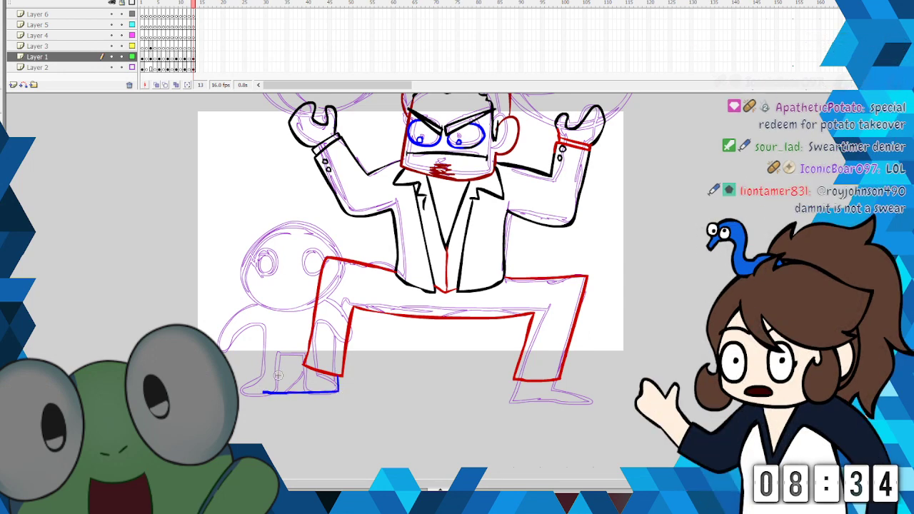
pyautogui.moveTo(262, 386); pyautogui.dragTo(306, 365)
pyautogui.rightClick(307, 368)
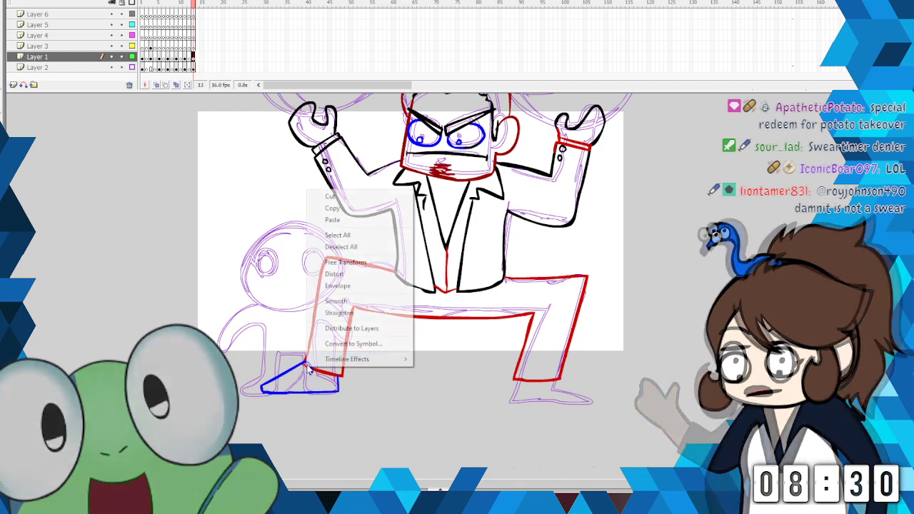
pyautogui.click(339, 197)
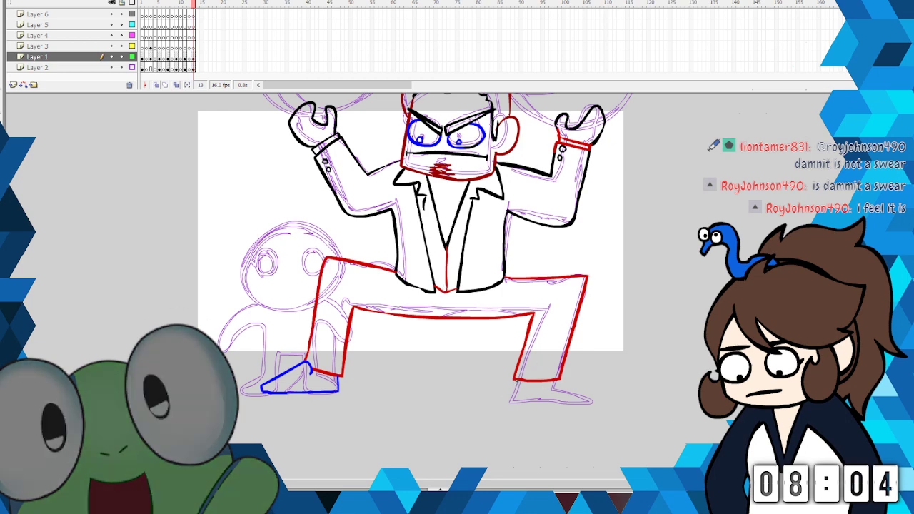
# Step: Draw the matching pointed blue shoe under the other trouser leg, with its toe facing outward
pyautogui.moveTo(514, 395); pyautogui.dragTo(513, 402)
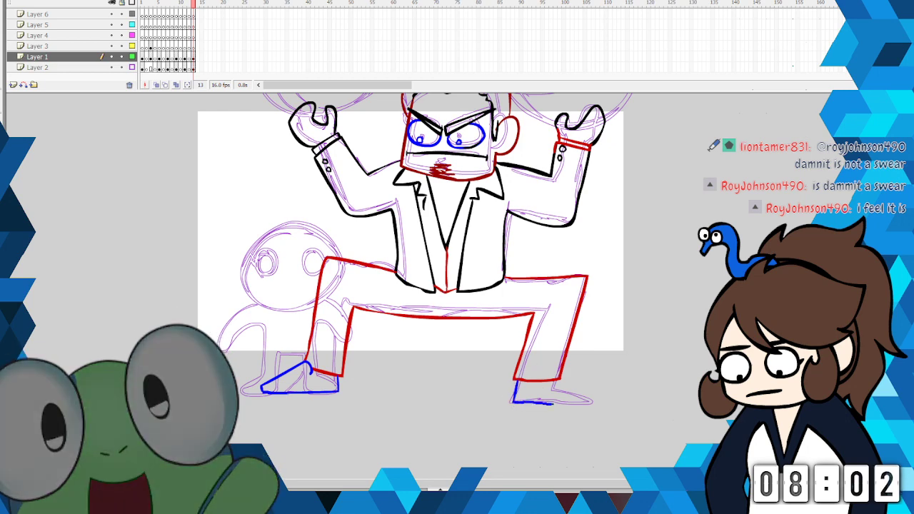
pyautogui.moveTo(599, 403)
pyautogui.mouseDown()
pyautogui.moveTo(574, 382)
pyautogui.moveTo(551, 380)
pyautogui.mouseUp()
pyautogui.rightClick(558, 378)
pyautogui.click(582, 208)
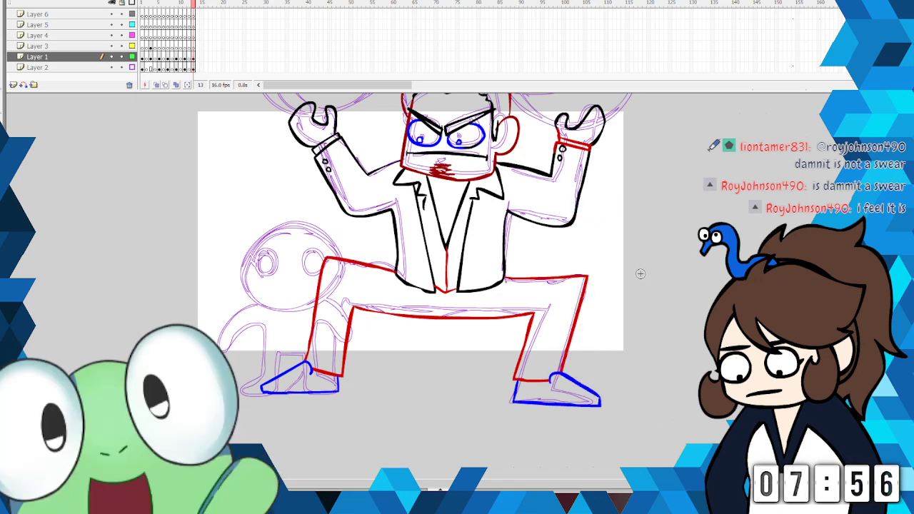
# Step: Change the line colour to red for tracing the bicycle above the man
pyautogui.scroll(5, 429, 285)
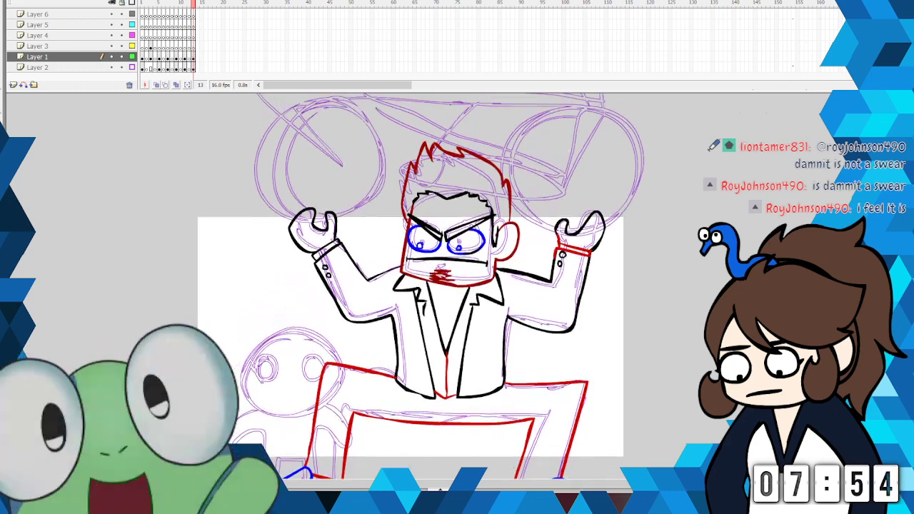
pyautogui.scroll(3, 428, 285)
pyautogui.scroll(-7, 429, 286)
pyautogui.scroll(3, 428, 286)
pyautogui.scroll(4, 429, 286)
pyautogui.scroll(2, 428, 286)
pyautogui.scroll(1, 428, 286)
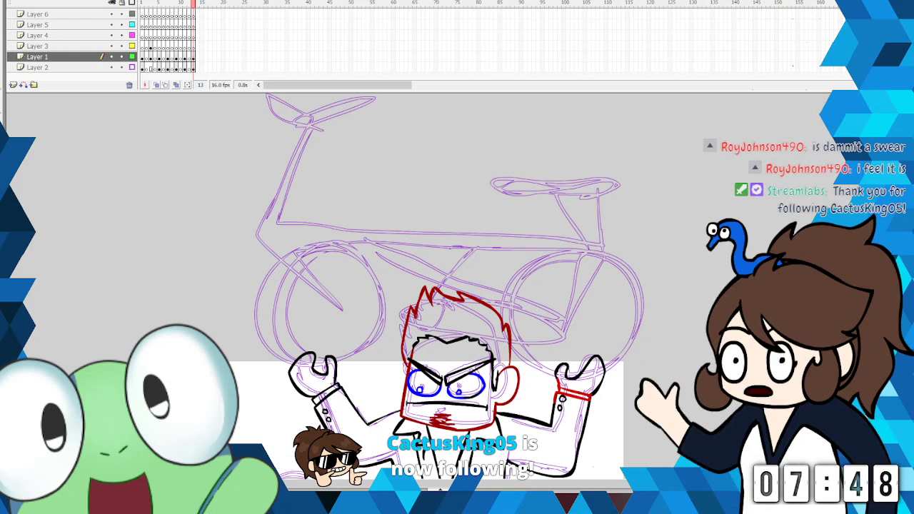
pyautogui.scroll(2, 429, 286)
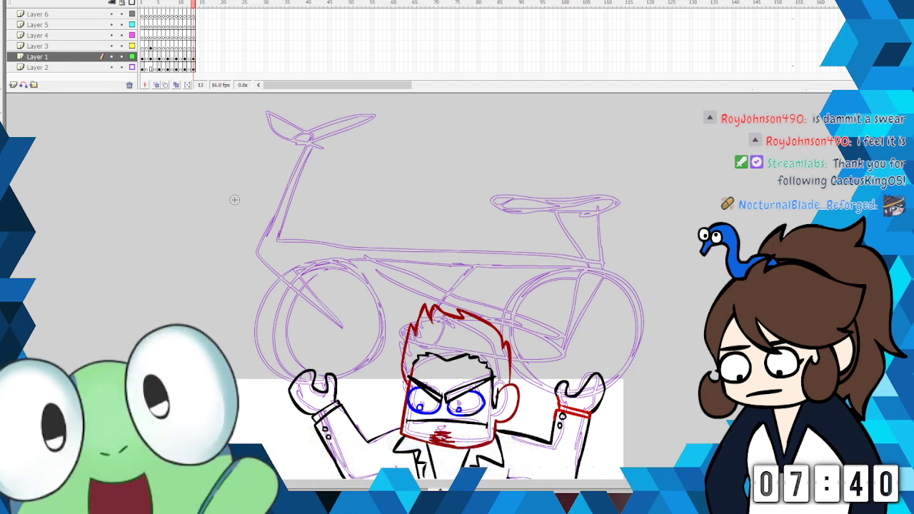
pyautogui.click(3, 156)
pyautogui.click(46, 212)
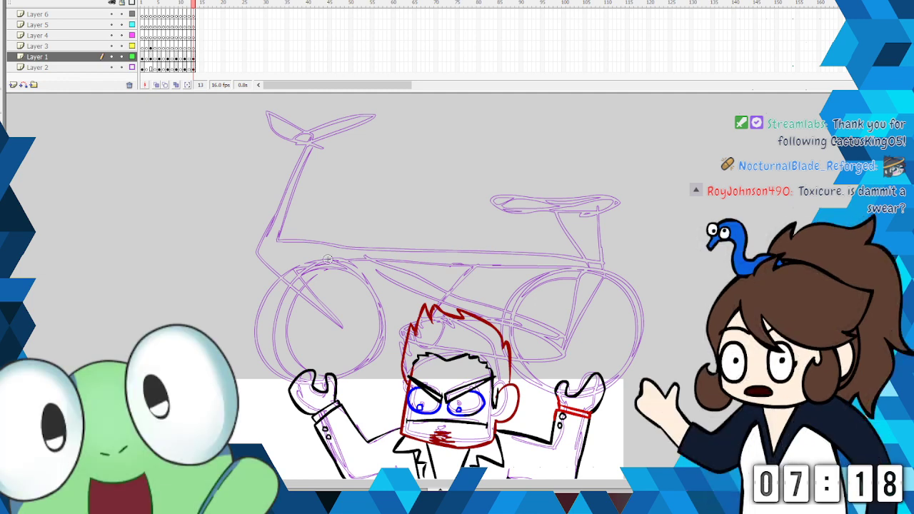
pyautogui.moveTo(283, 267)
pyautogui.mouseDown()
pyautogui.moveTo(265, 290)
pyautogui.moveTo(261, 329)
pyautogui.moveTo(301, 375)
pyautogui.mouseUp()
pyautogui.moveTo(348, 266); pyautogui.dragTo(335, 259)
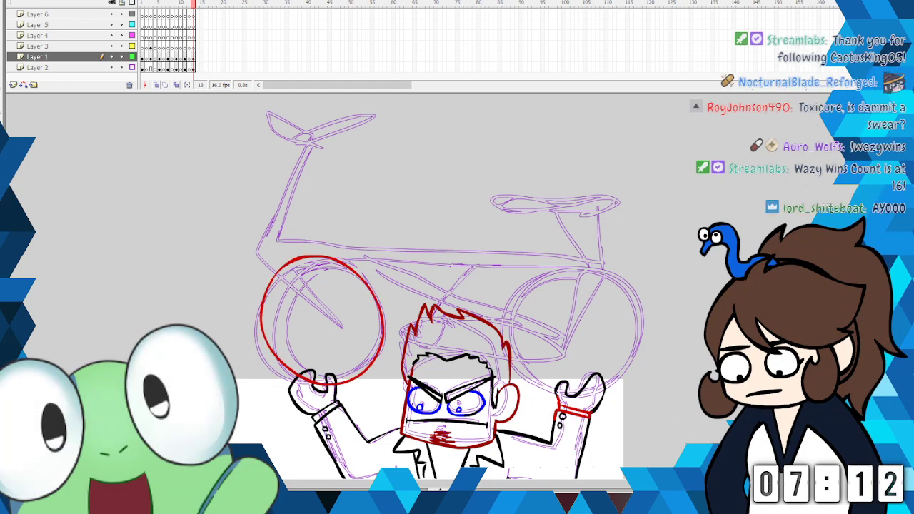
pyautogui.hotkey('ctrl', 'z')
# Step: On Layer 3 at frame 13, draw the bicycle's front wheel in red as a circle with six wedge-shaped openings around the hub
pyautogui.click(193, 46)
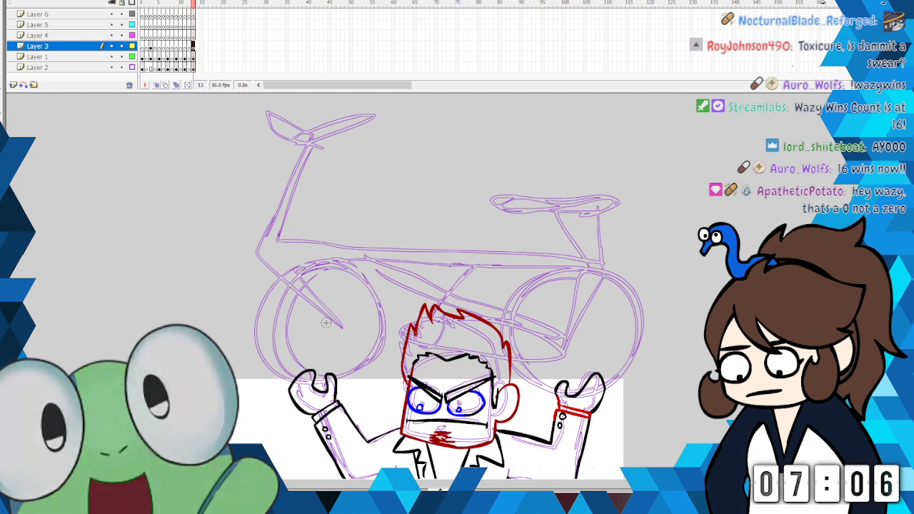
pyautogui.moveTo(289, 267)
pyautogui.mouseDown()
pyautogui.moveTo(259, 312)
pyautogui.moveTo(262, 347)
pyautogui.moveTo(292, 377)
pyautogui.moveTo(317, 387)
pyautogui.moveTo(351, 379)
pyautogui.moveTo(376, 356)
pyautogui.moveTo(377, 301)
pyautogui.moveTo(329, 258)
pyautogui.mouseUp()
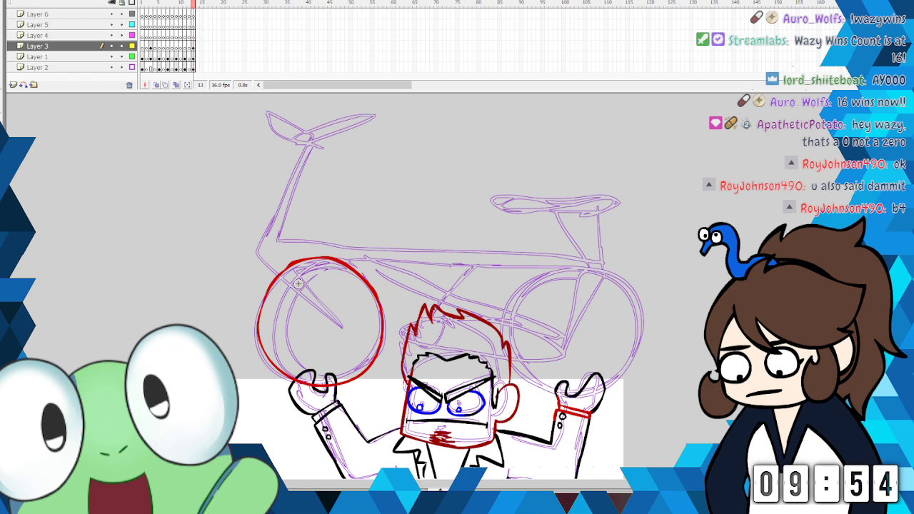
pyautogui.moveTo(292, 277); pyautogui.dragTo(323, 326)
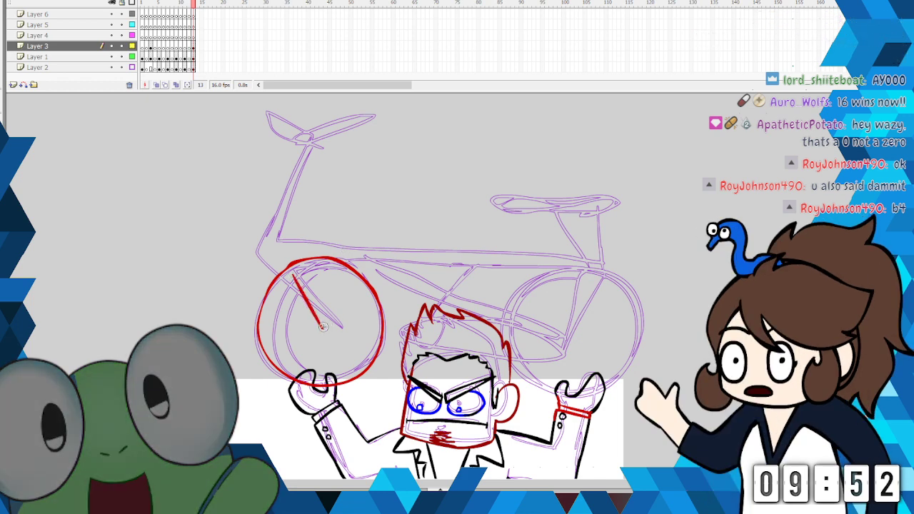
pyautogui.moveTo(291, 280)
pyautogui.mouseDown()
pyautogui.moveTo(270, 310)
pyautogui.moveTo(300, 319)
pyautogui.mouseUp()
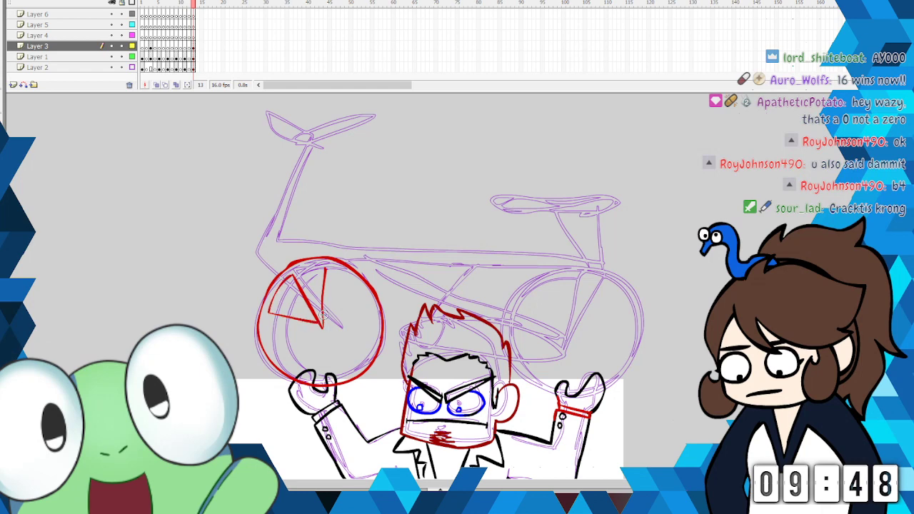
pyautogui.hotkey('ctrl', 'z')
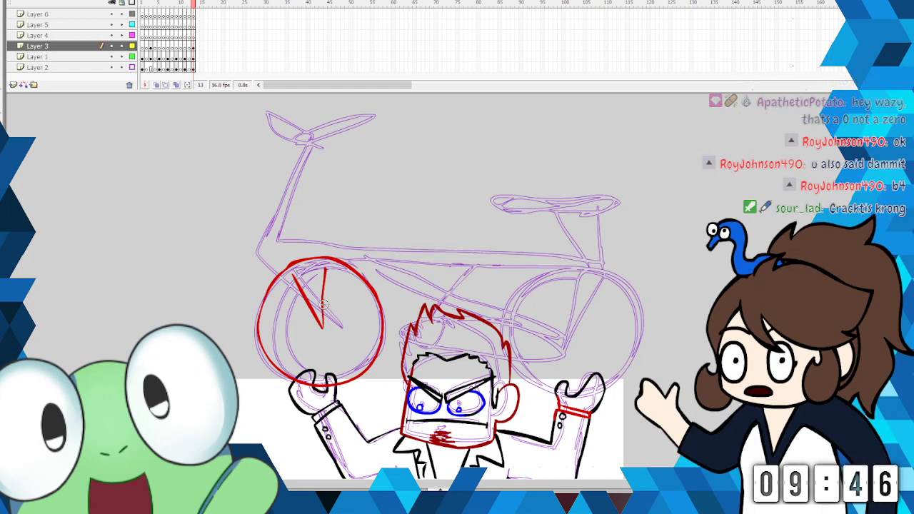
pyautogui.hotkey('ctrl', 'y')
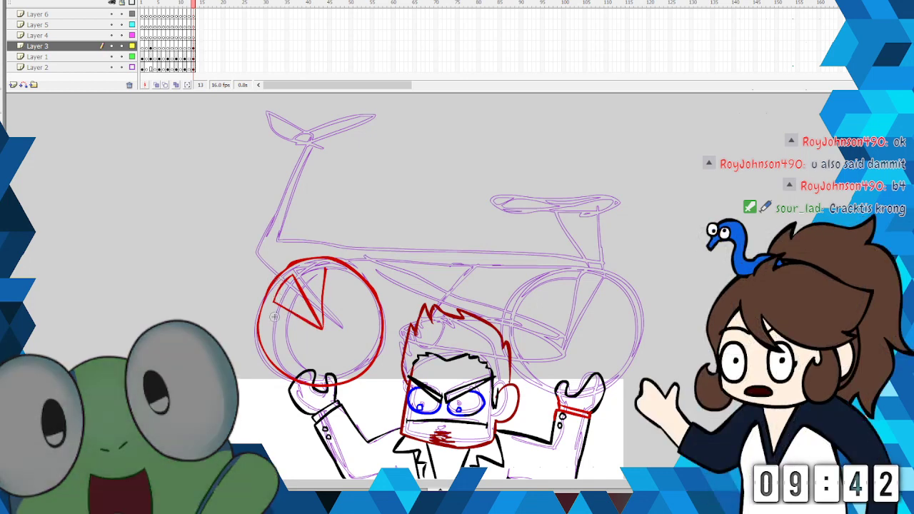
pyautogui.moveTo(272, 312)
pyautogui.mouseDown()
pyautogui.moveTo(314, 330)
pyautogui.moveTo(289, 331)
pyautogui.moveTo(271, 313)
pyautogui.moveTo(272, 348)
pyautogui.moveTo(320, 340)
pyautogui.moveTo(341, 375)
pyautogui.moveTo(368, 352)
pyautogui.moveTo(331, 336)
pyautogui.mouseUp()
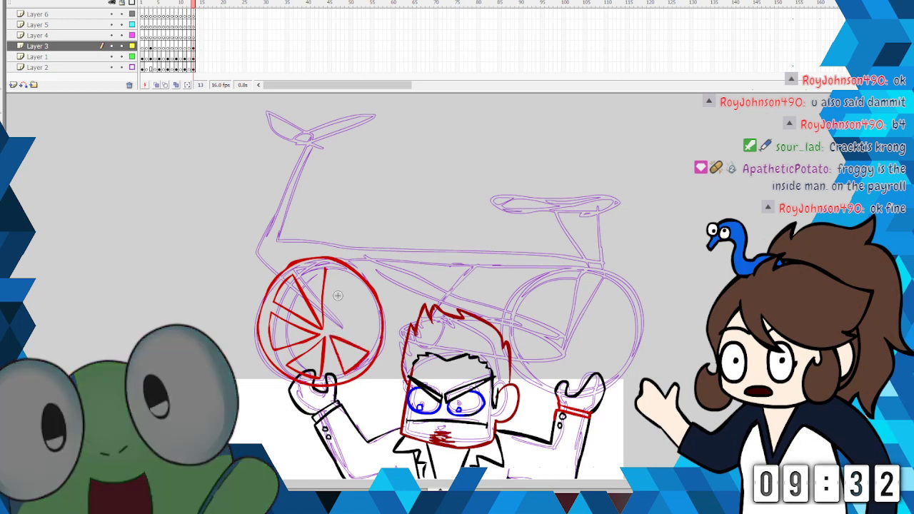
pyautogui.moveTo(325, 269)
pyautogui.mouseDown()
pyautogui.moveTo(342, 274)
pyautogui.moveTo(325, 328)
pyautogui.moveTo(358, 304)
pyautogui.mouseUp()
pyautogui.moveTo(363, 336); pyautogui.dragTo(333, 328)
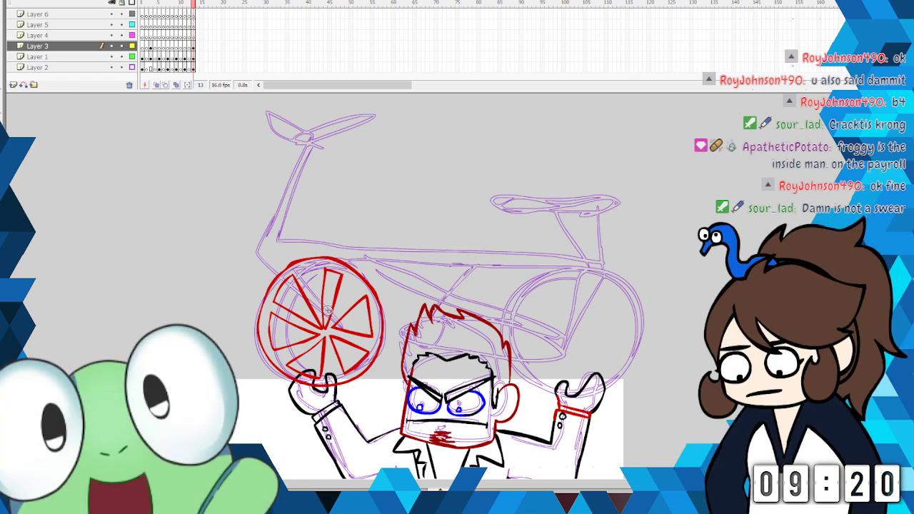
# Step: Draw the bicycle's rear wheel in red as a circle with wedge-shaped openings around the hub, matching the front wheel
pyautogui.moveTo(585, 267); pyautogui.dragTo(569, 265)
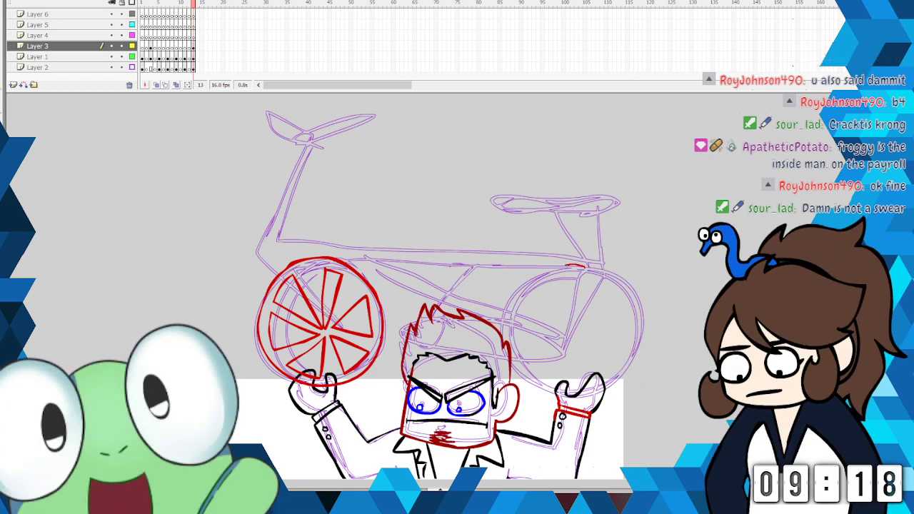
pyautogui.moveTo(584, 394)
pyautogui.mouseDown()
pyautogui.moveTo(626, 370)
pyautogui.moveTo(642, 322)
pyautogui.moveTo(632, 286)
pyautogui.moveTo(583, 267)
pyautogui.mouseUp()
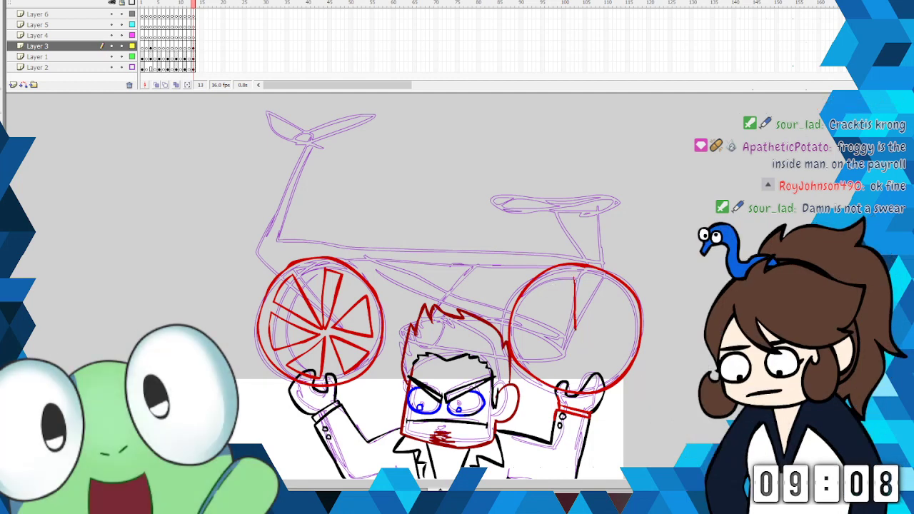
pyautogui.moveTo(592, 274)
pyautogui.mouseDown()
pyautogui.moveTo(577, 339)
pyautogui.moveTo(625, 299)
pyautogui.mouseUp()
pyautogui.moveTo(582, 335)
pyautogui.mouseDown()
pyautogui.moveTo(627, 352)
pyautogui.moveTo(627, 362)
pyautogui.moveTo(583, 338)
pyautogui.moveTo(622, 349)
pyautogui.moveTo(583, 370)
pyautogui.moveTo(580, 348)
pyautogui.mouseUp()
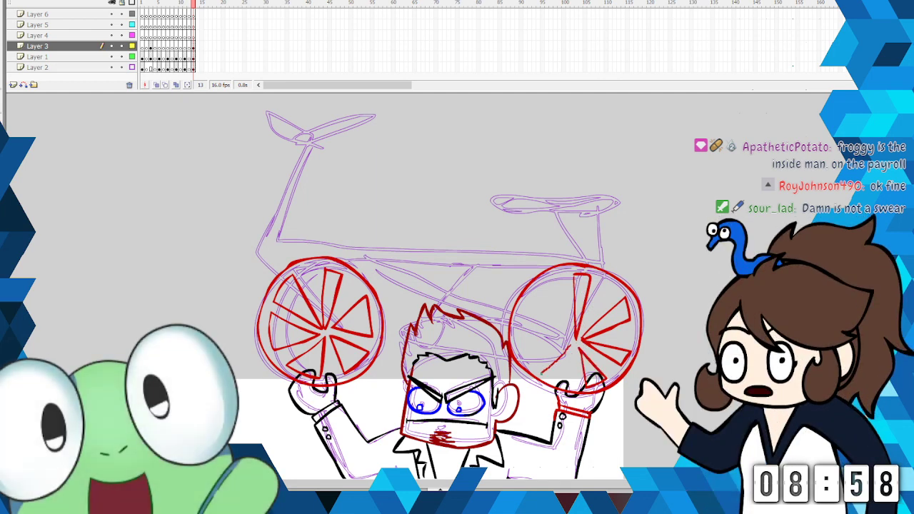
pyautogui.moveTo(542, 373); pyautogui.dragTo(562, 369)
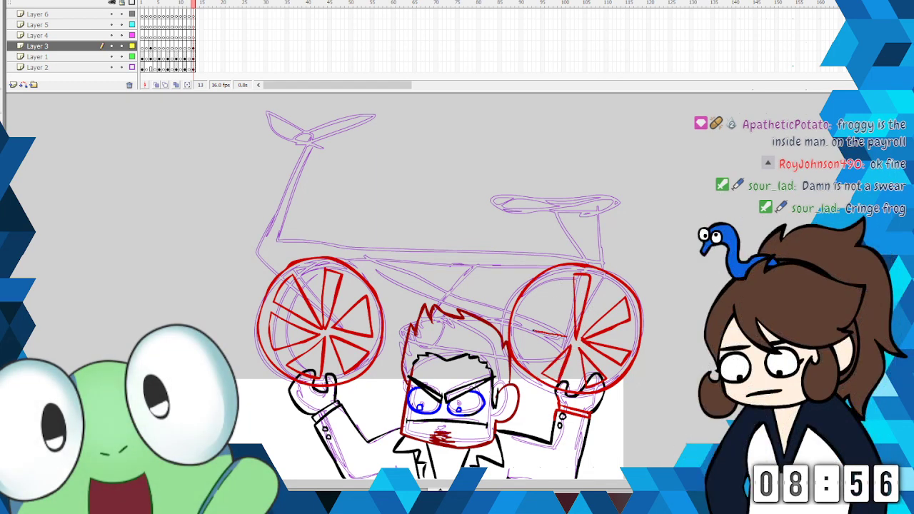
pyautogui.moveTo(521, 328)
pyautogui.mouseDown()
pyautogui.moveTo(520, 353)
pyautogui.moveTo(570, 341)
pyautogui.mouseUp()
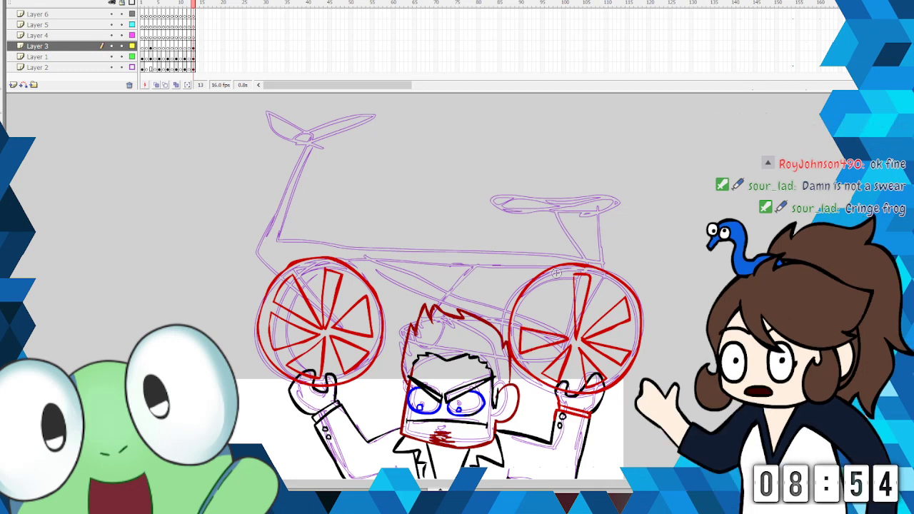
pyautogui.moveTo(557, 281)
pyautogui.mouseDown()
pyautogui.moveTo(537, 290)
pyautogui.moveTo(567, 331)
pyautogui.moveTo(557, 280)
pyautogui.mouseUp()
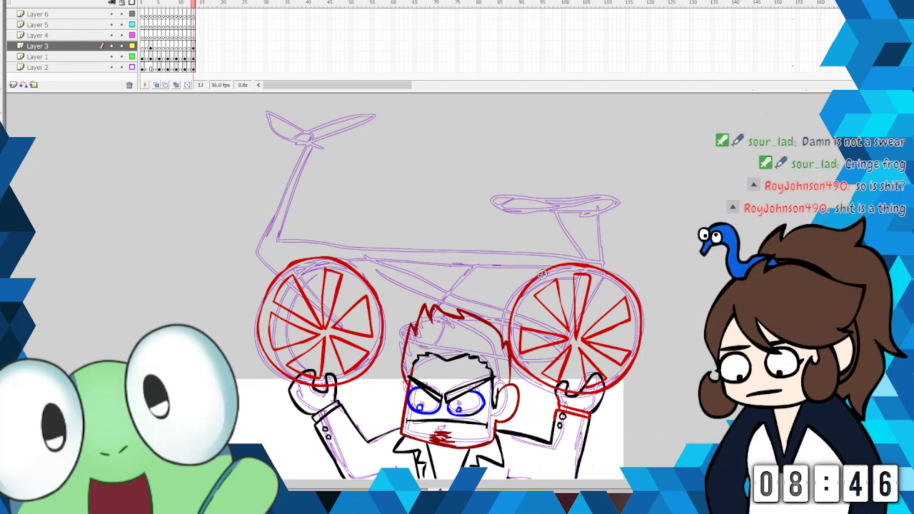
# Step: Change the line colour to blue and draw the lower frame arm curving from the middle of the bicycle to the rear hub
pyautogui.click(2, 158)
pyautogui.click(22, 186)
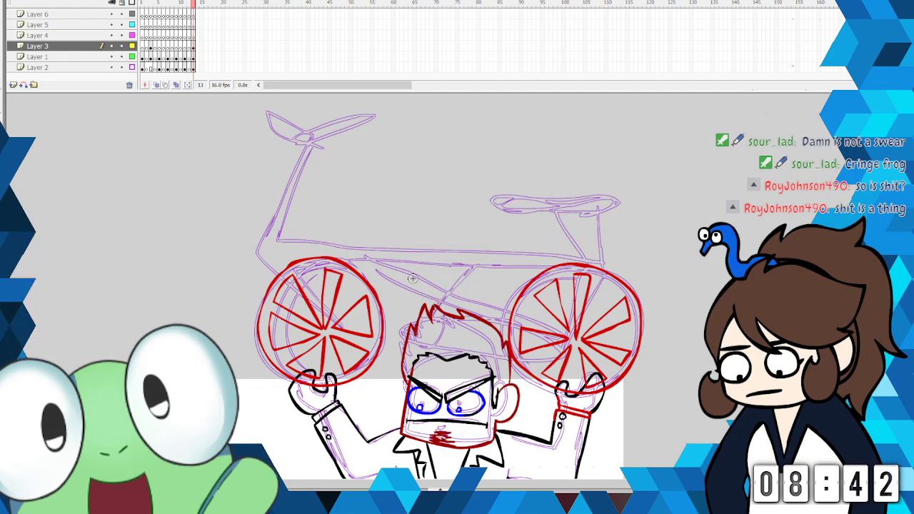
pyautogui.moveTo(383, 266)
pyautogui.mouseDown()
pyautogui.moveTo(471, 330)
pyautogui.moveTo(535, 348)
pyautogui.moveTo(577, 334)
pyautogui.moveTo(560, 331)
pyautogui.mouseUp()
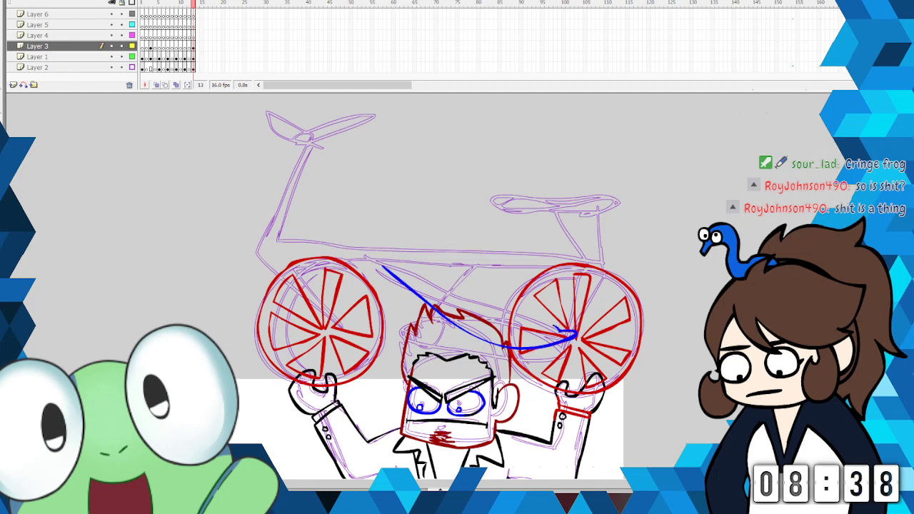
pyautogui.moveTo(488, 296); pyautogui.dragTo(453, 302)
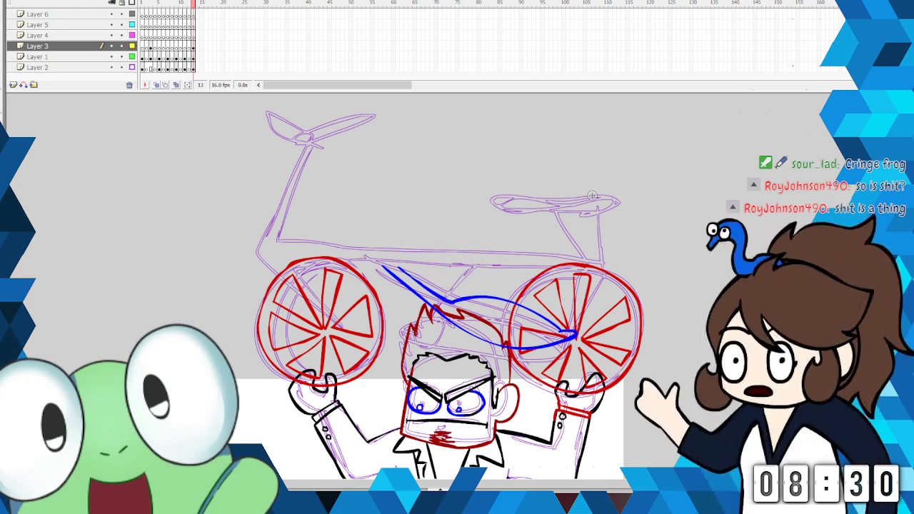
# Step: Draw a blue wedge-shaped saddle and a two-line seat post running from it down to the rear hub
pyautogui.moveTo(600, 193)
pyautogui.mouseDown()
pyautogui.moveTo(579, 184)
pyautogui.moveTo(510, 210)
pyautogui.mouseUp()
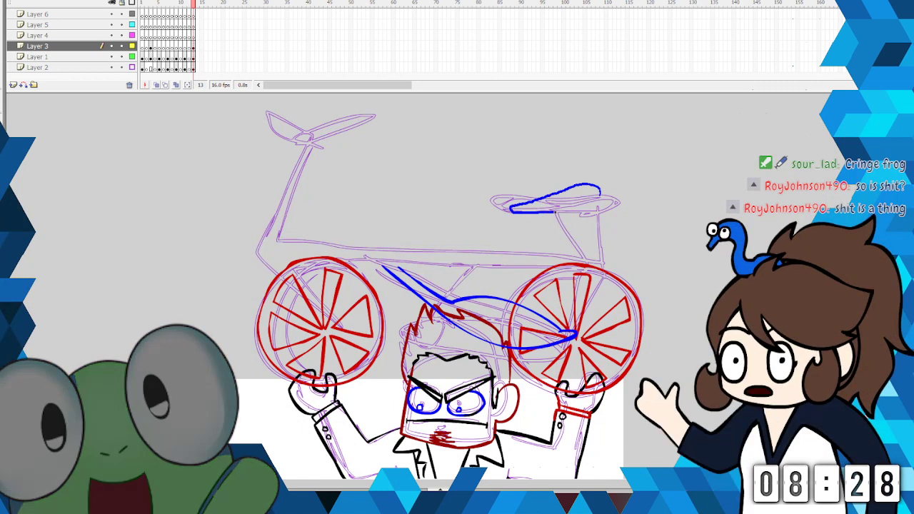
pyautogui.moveTo(597, 210); pyautogui.dragTo(599, 189)
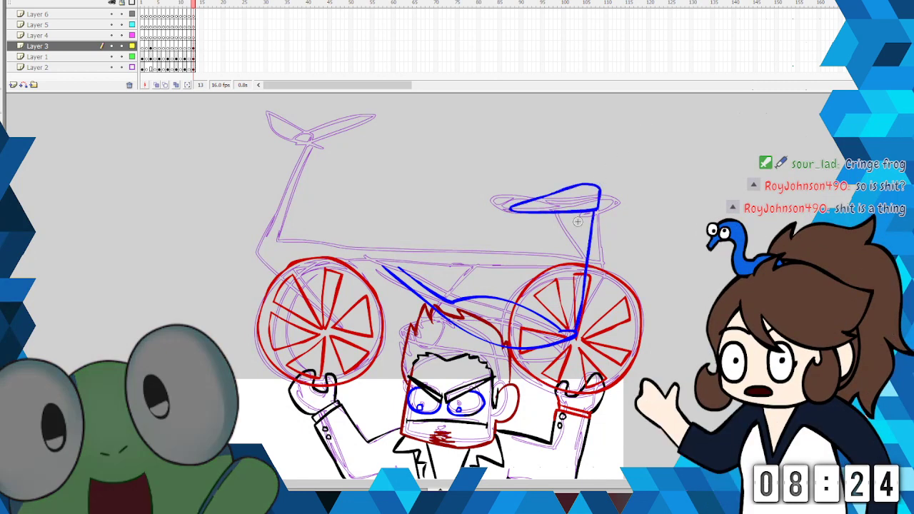
pyautogui.moveTo(580, 213); pyautogui.dragTo(569, 319)
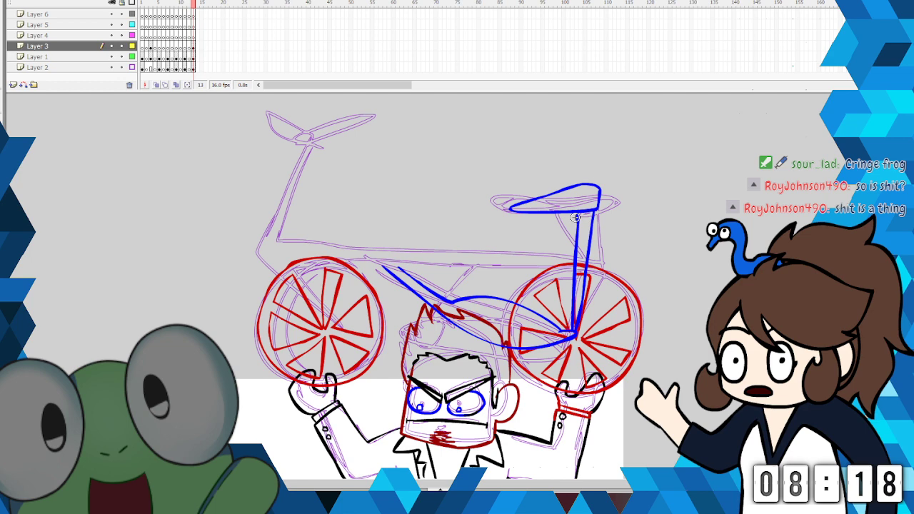
# Step: Draw the upper and lower edges of the blue top tube from the seat post towards the front wheel
pyautogui.moveTo(575, 251); pyautogui.dragTo(500, 248)
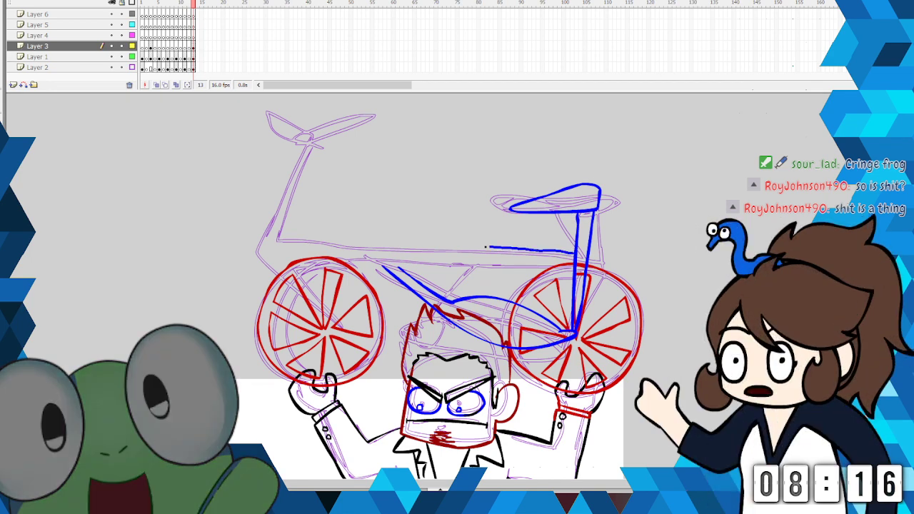
pyautogui.moveTo(378, 243); pyautogui.dragTo(303, 241)
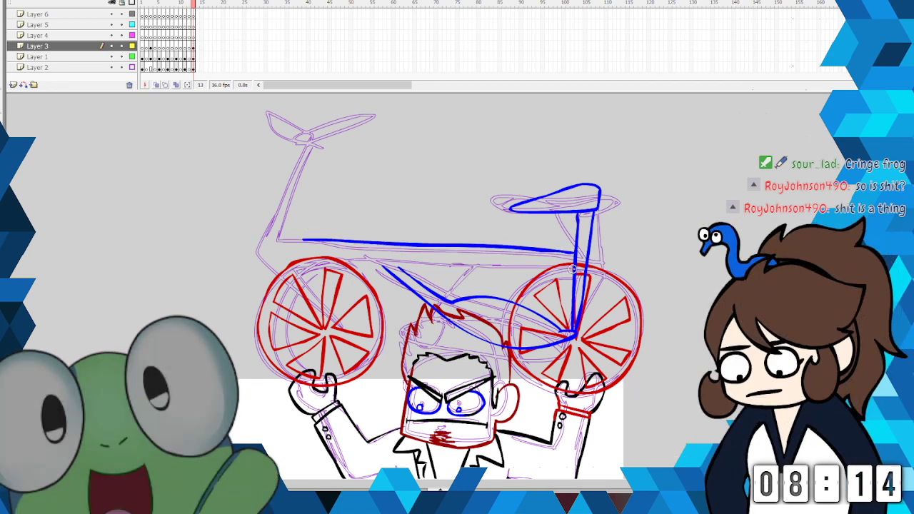
pyautogui.moveTo(573, 267); pyautogui.dragTo(402, 259)
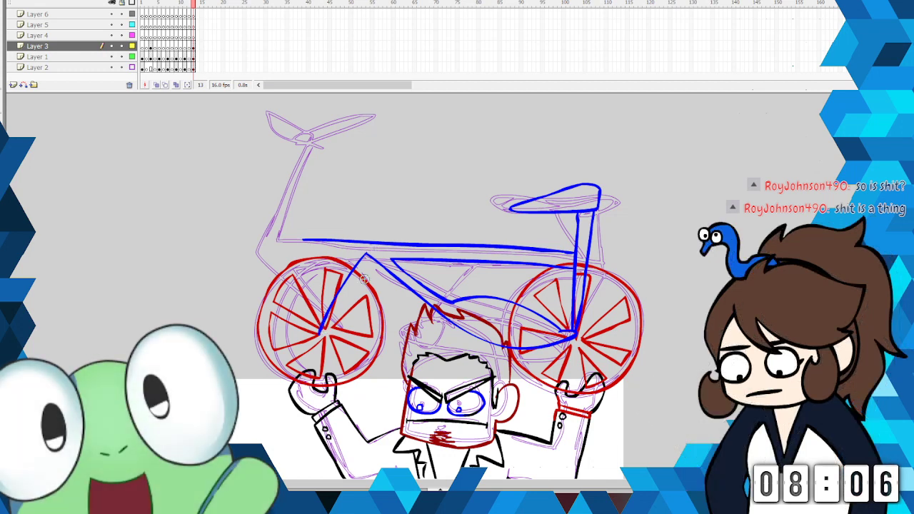
# Step: Undo the first fork line and redraw the blue fork down to the front hub, closing the frame's front end
pyautogui.hotkey('ctrl', 'z')
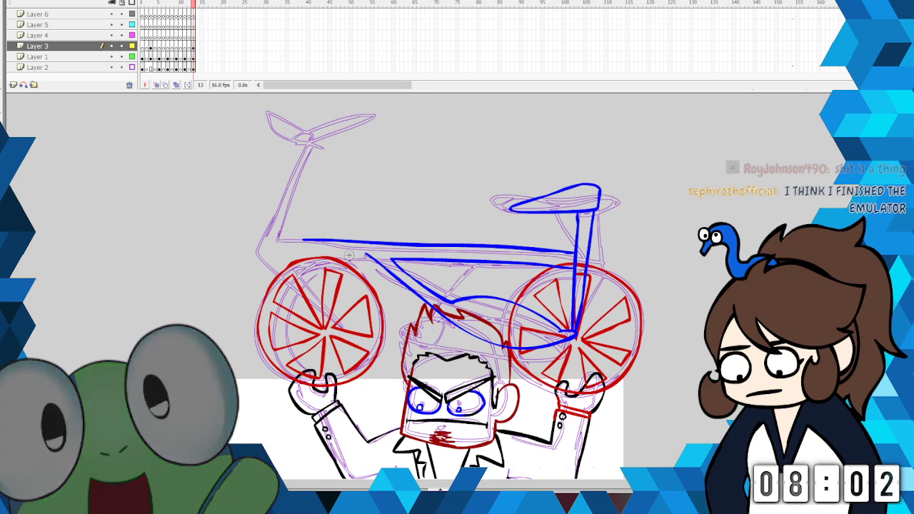
pyautogui.moveTo(366, 255); pyautogui.dragTo(328, 331)
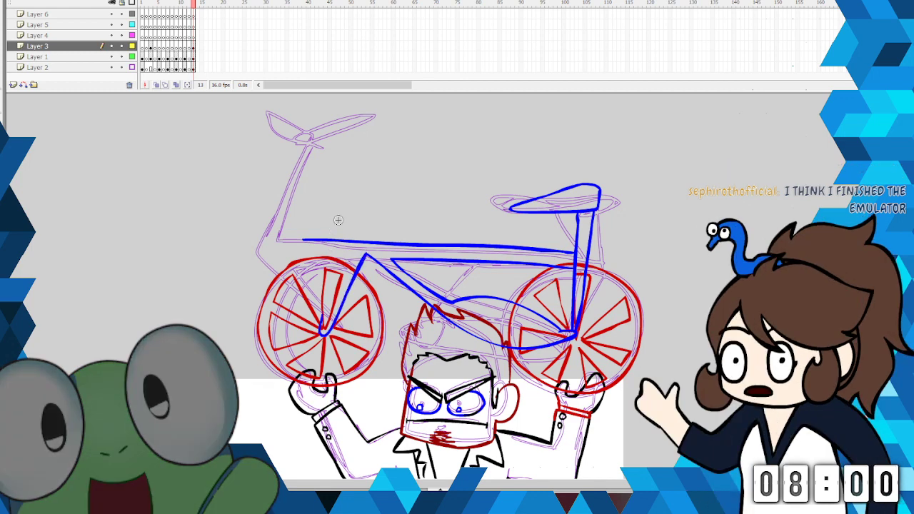
pyautogui.moveTo(331, 280); pyautogui.dragTo(323, 319)
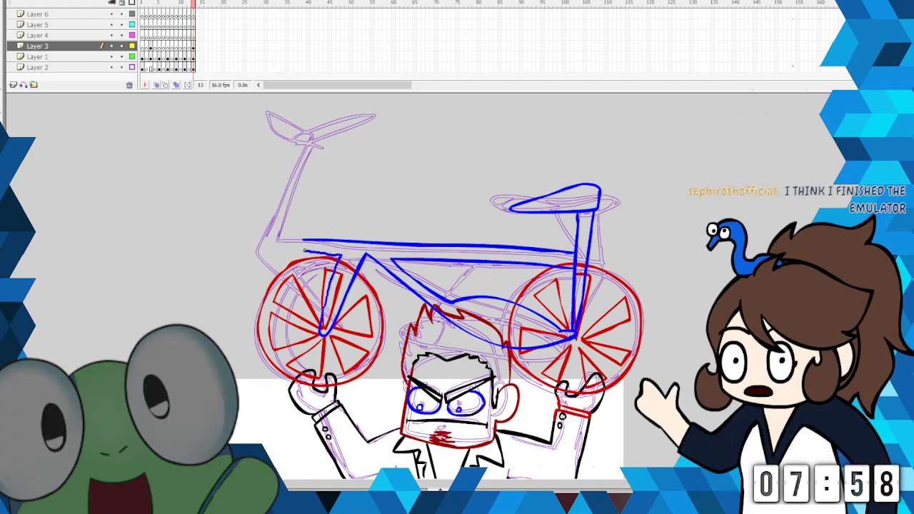
# Step: Change the line colour to dark green and draw the handlebar stem with a slender bar pointing towards the saddle
pyautogui.click(15, 174)
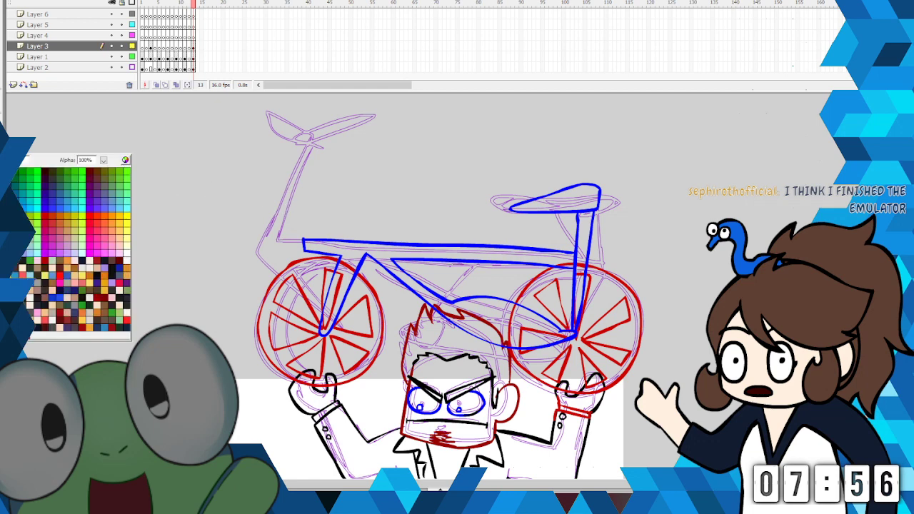
pyautogui.click(10, 215)
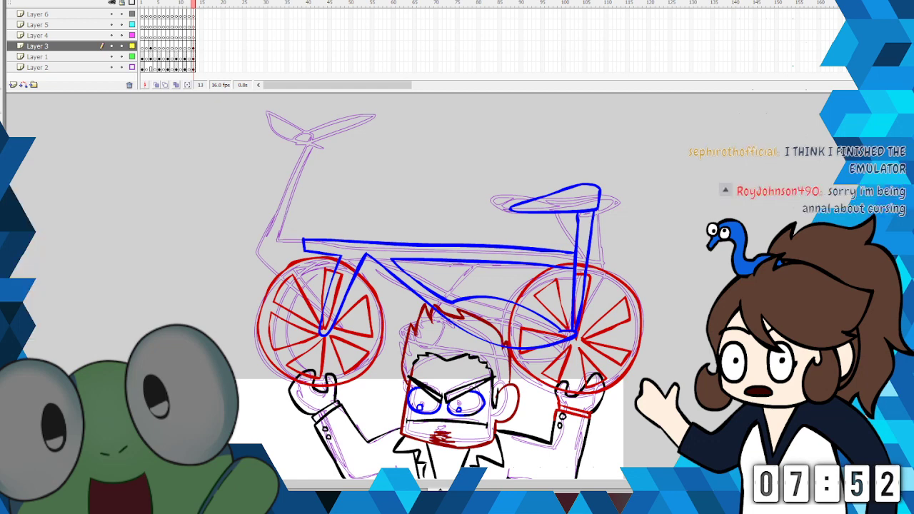
pyautogui.moveTo(303, 246)
pyautogui.mouseDown()
pyautogui.moveTo(334, 146)
pyautogui.moveTo(398, 141)
pyautogui.moveTo(340, 161)
pyautogui.mouseUp()
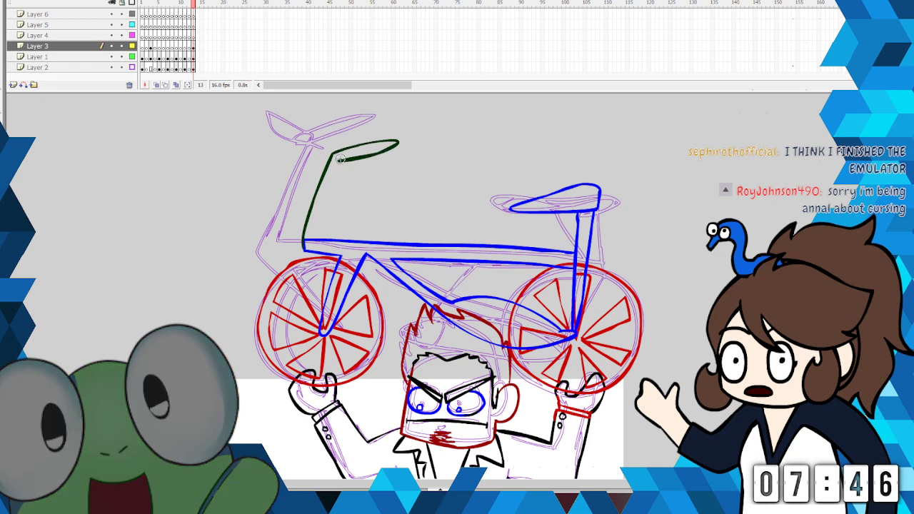
# Step: Change the line colour to black and draw an oval clamp at the top of the stem, deleting the stem line inside it
pyautogui.click(3, 158)
pyautogui.click(30, 187)
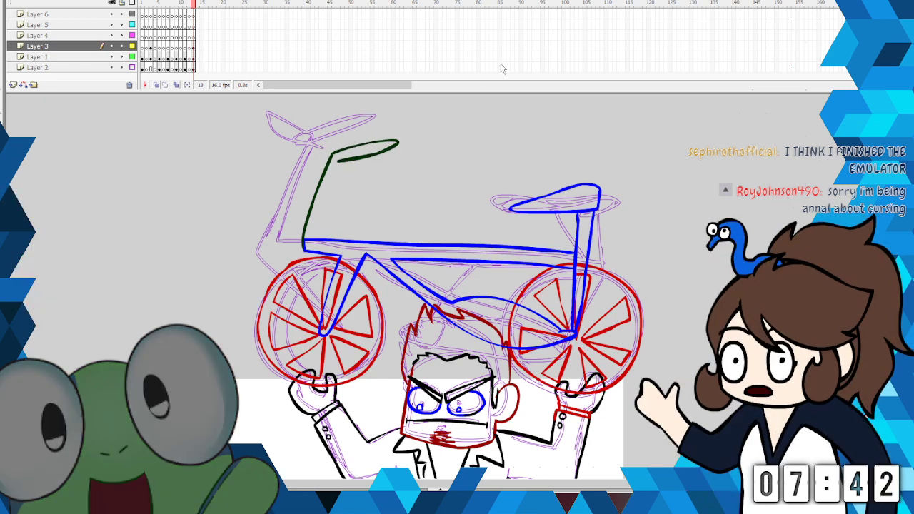
pyautogui.moveTo(320, 182)
pyautogui.mouseDown()
pyautogui.moveTo(331, 153)
pyautogui.moveTo(326, 179)
pyautogui.mouseUp()
pyautogui.rightClick(326, 168)
pyautogui.click(345, 172)
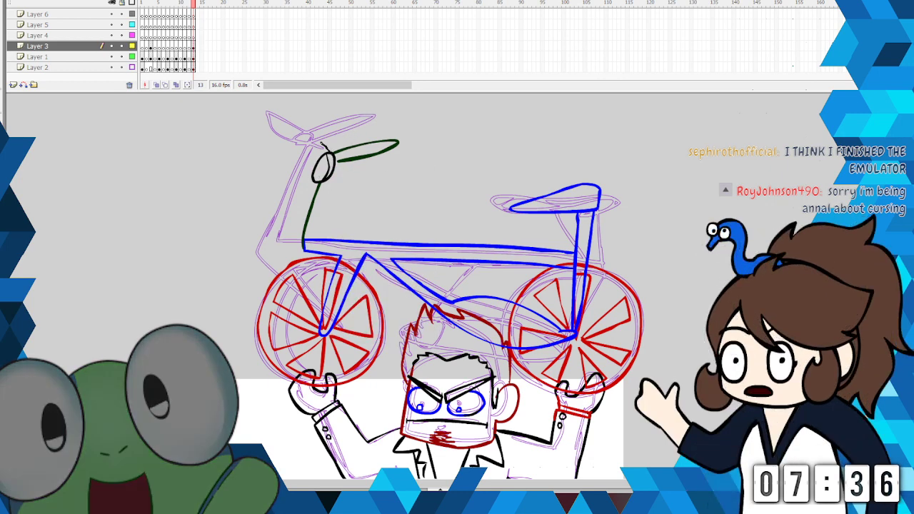
# Step: Draw the second slender handlebar on the far side of the clamp and add the stem's other edge in black
pyautogui.moveTo(287, 120); pyautogui.dragTo(312, 153)
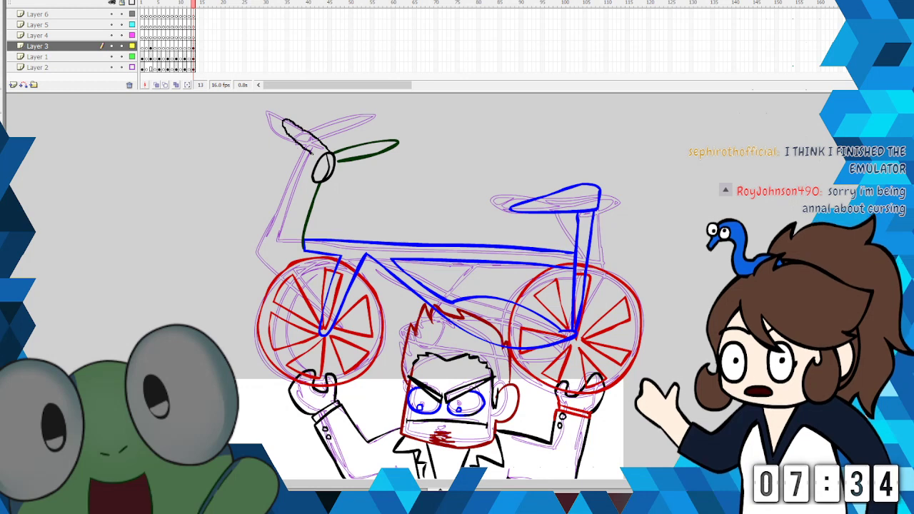
pyautogui.moveTo(284, 120); pyautogui.dragTo(320, 160)
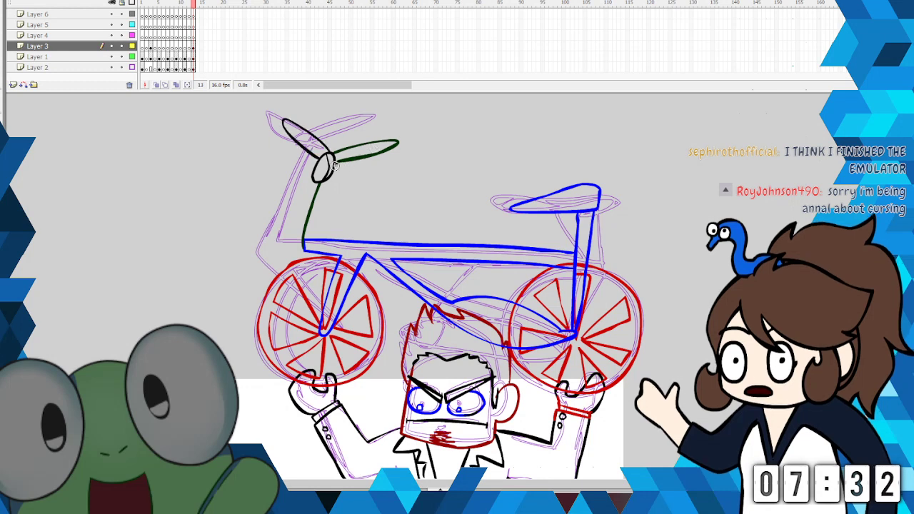
pyautogui.moveTo(325, 178); pyautogui.dragTo(314, 233)
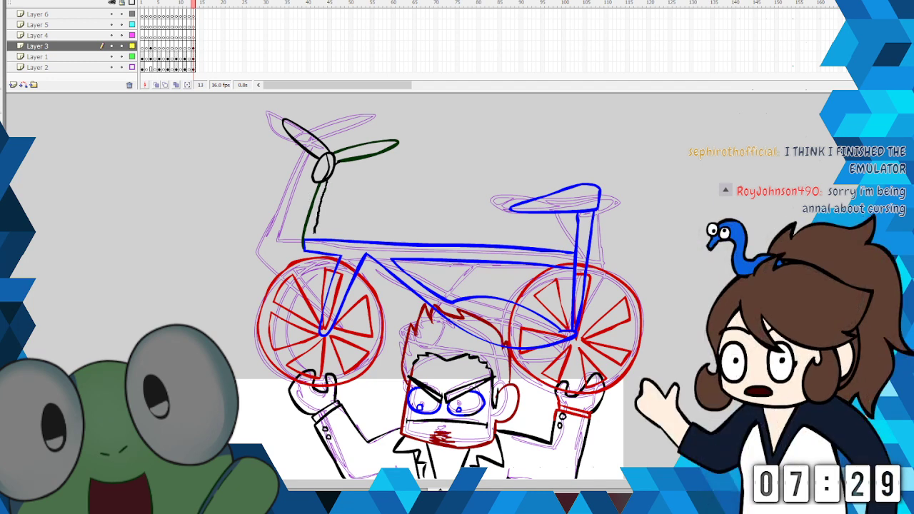
# Step: Cut the blue frame, paste it back in place, and delete the frame line that crosses the base of the stem
pyautogui.rightClick(309, 241)
pyautogui.click(335, 248)
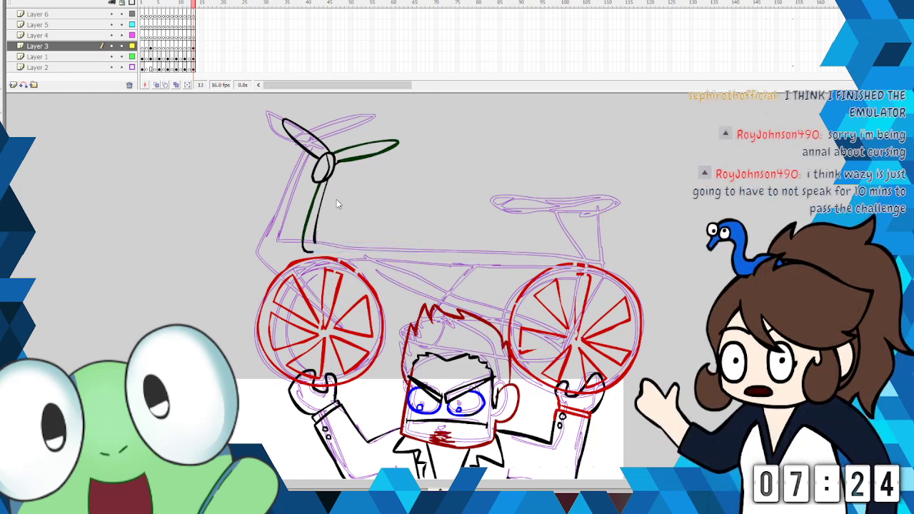
pyautogui.hotkey('ctrl', 'shift', 'v')
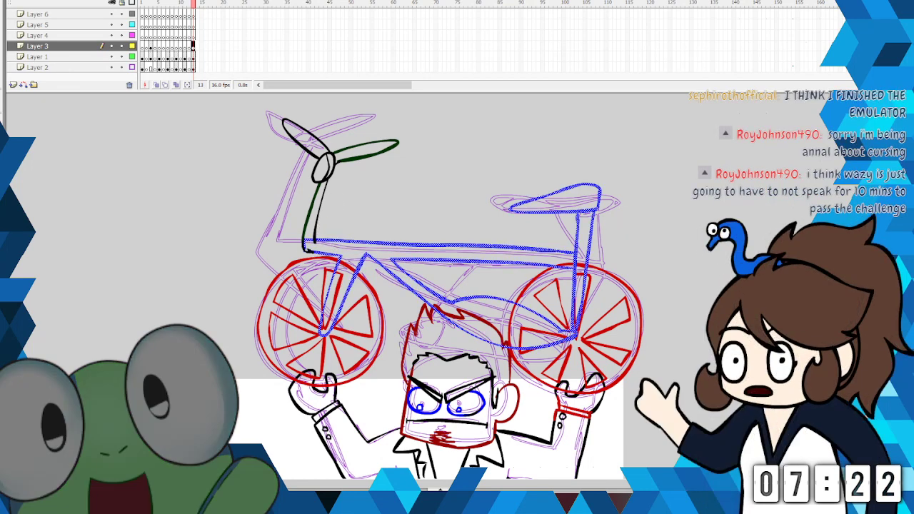
pyautogui.click(297, 234)
pyautogui.rightClick(308, 240)
pyautogui.click(324, 250)
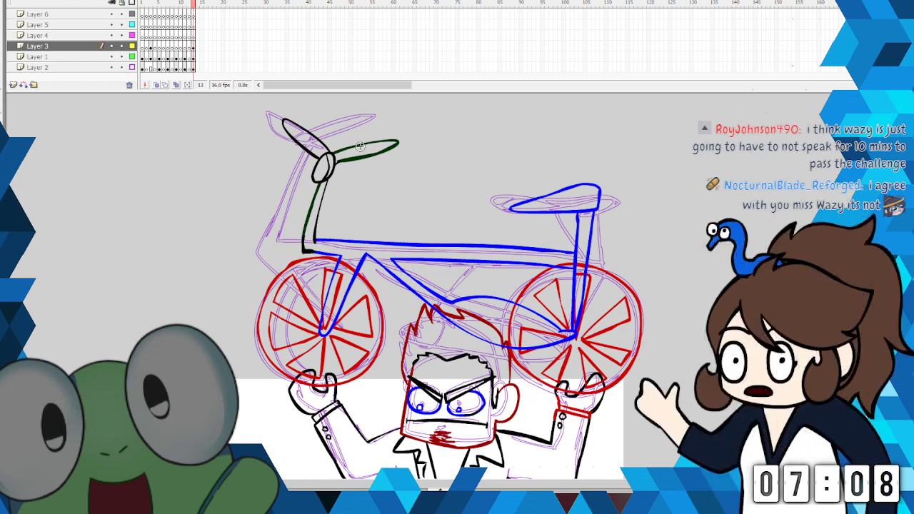
# Step: Draw a black rectangular grip over the end of the green handlebar and delete the old outline inside and around it
pyautogui.moveTo(365, 155); pyautogui.dragTo(378, 159)
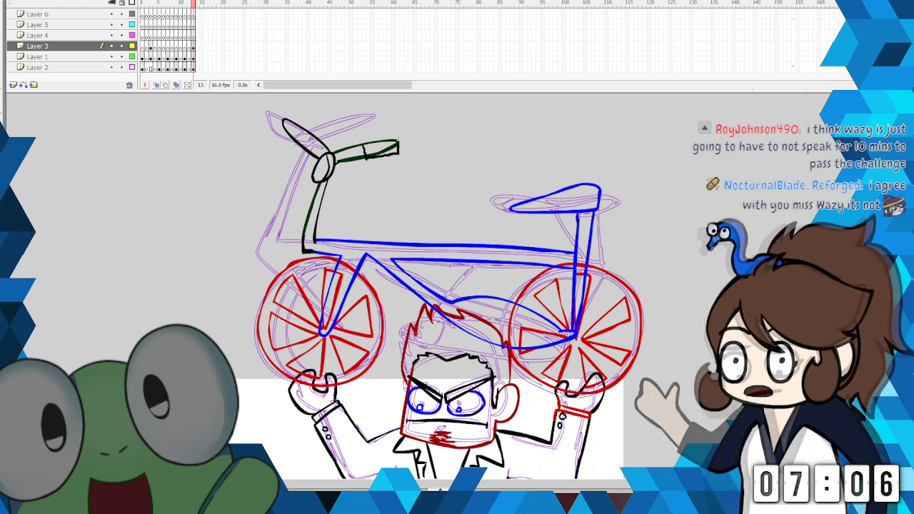
pyautogui.rightClick(389, 153)
pyautogui.click(392, 158)
pyautogui.rightClick(372, 143)
pyautogui.click(377, 149)
pyautogui.click(376, 140)
pyautogui.rightClick(375, 141)
pyautogui.click(391, 149)
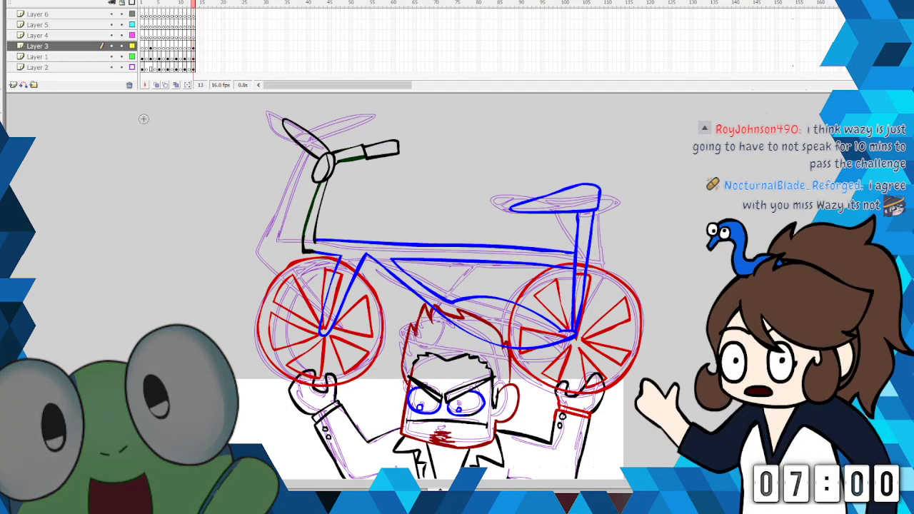
# Step: Cut off the tip of the far handlebar, delete it, and draw a black rectangular grip in its place
pyautogui.moveTo(287, 146); pyautogui.dragTo(312, 118)
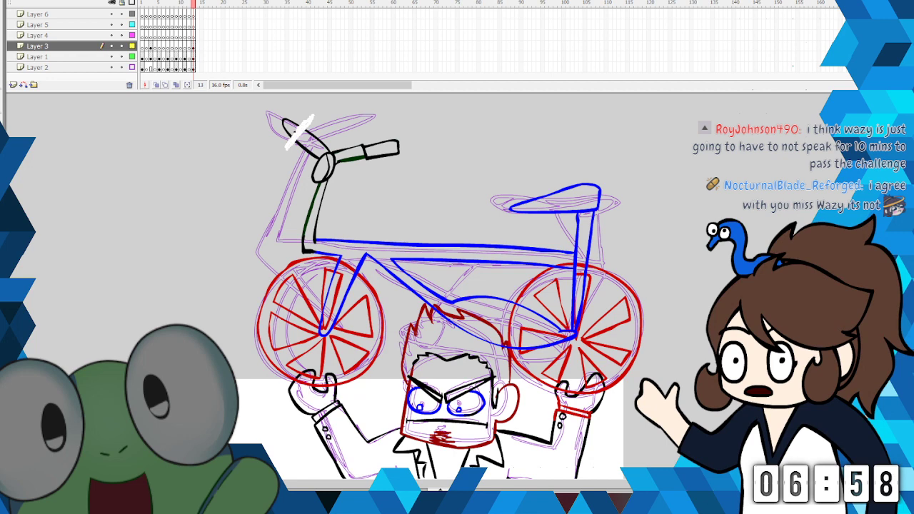
pyautogui.rightClick(291, 121)
pyautogui.click(306, 128)
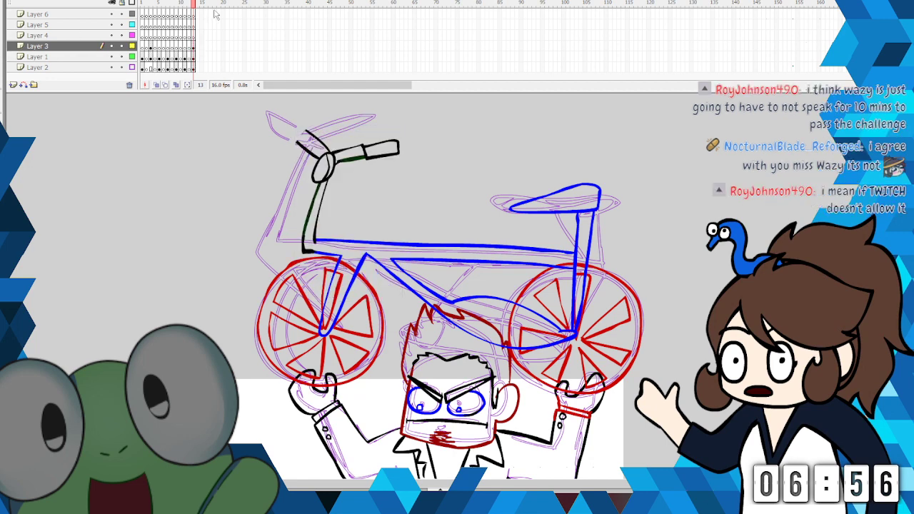
pyautogui.moveTo(304, 130)
pyautogui.mouseDown()
pyautogui.moveTo(281, 116)
pyautogui.moveTo(272, 123)
pyautogui.moveTo(296, 142)
pyautogui.mouseUp()
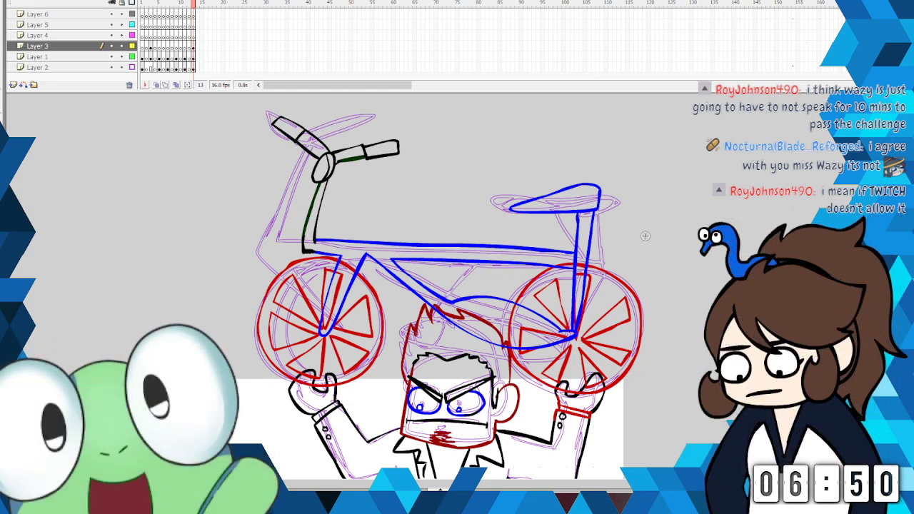
pyautogui.scroll(-6, 420, 286)
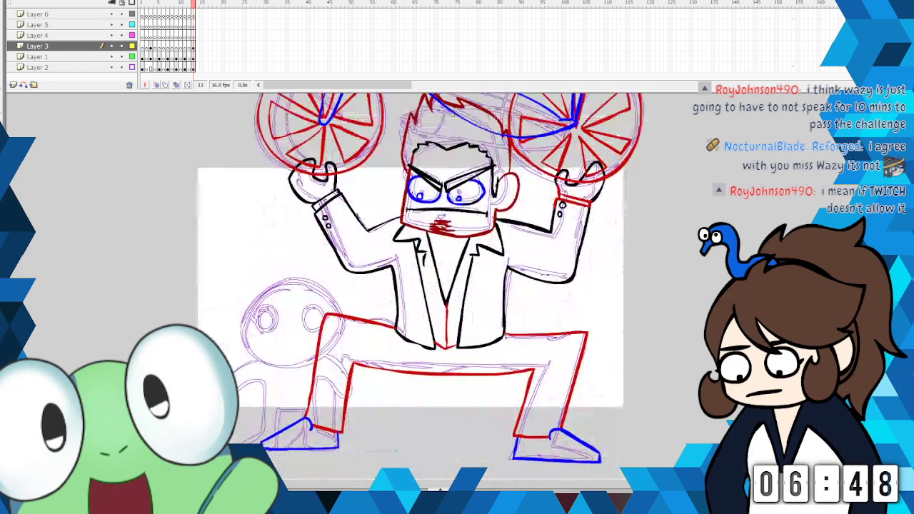
# Step: On frame 13 of Layer 4, draw a round green head outline over the sketch of the small figure
pyautogui.scroll(3, 420, 286)
pyautogui.scroll(-2, 419, 286)
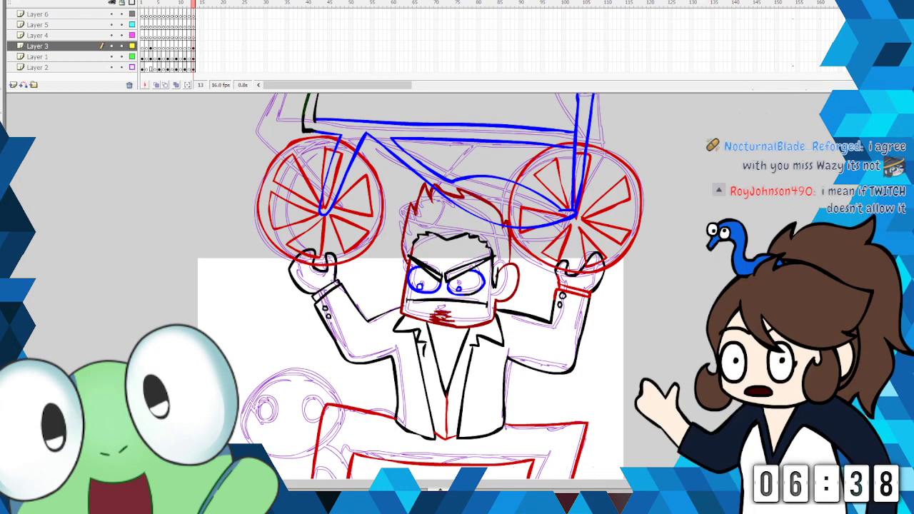
pyautogui.click(193, 35)
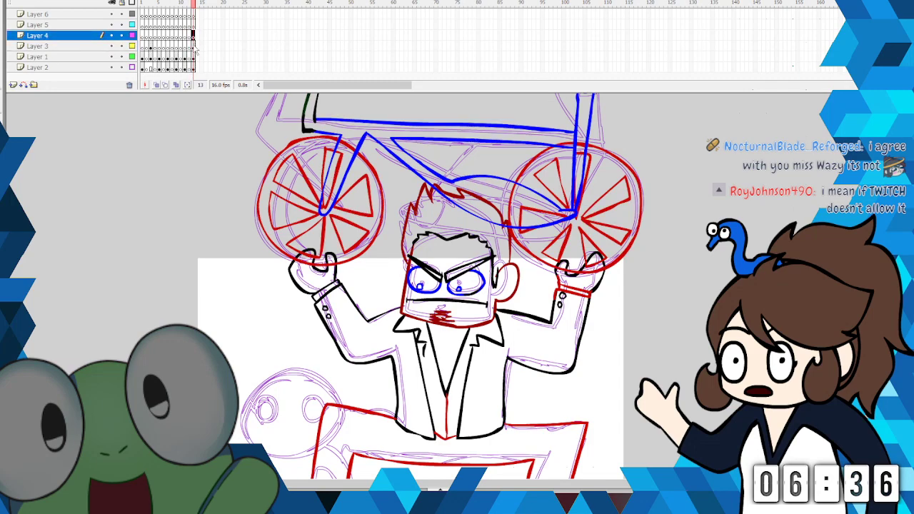
pyautogui.scroll(-5, 755, 215)
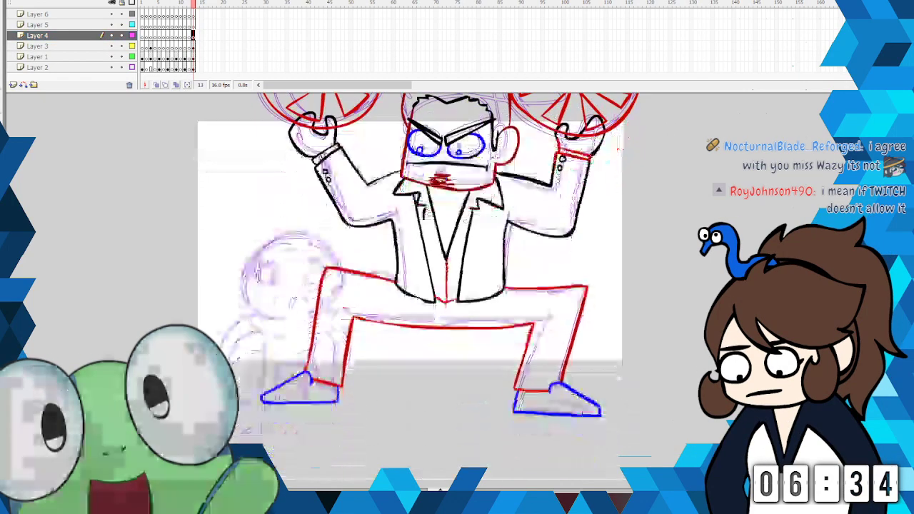
pyautogui.click(30, 163)
pyautogui.click(46, 205)
pyautogui.click(4, 158)
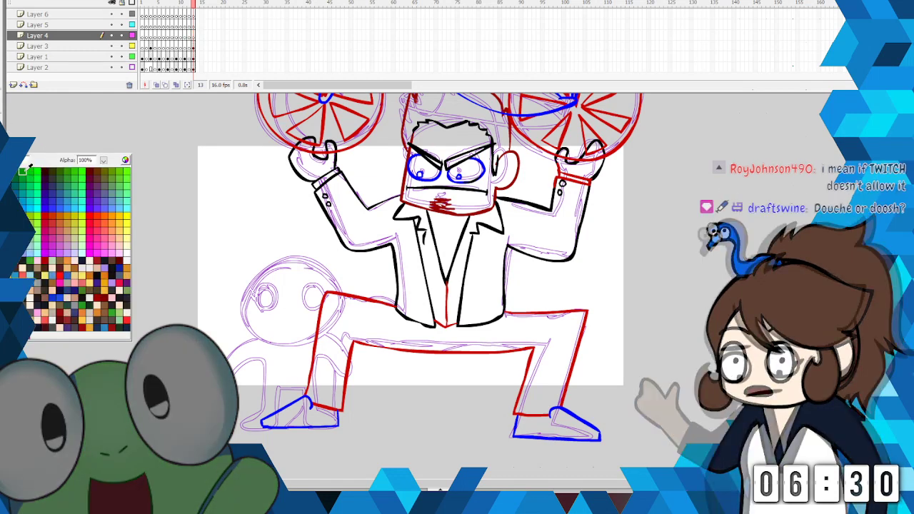
pyautogui.click(25, 172)
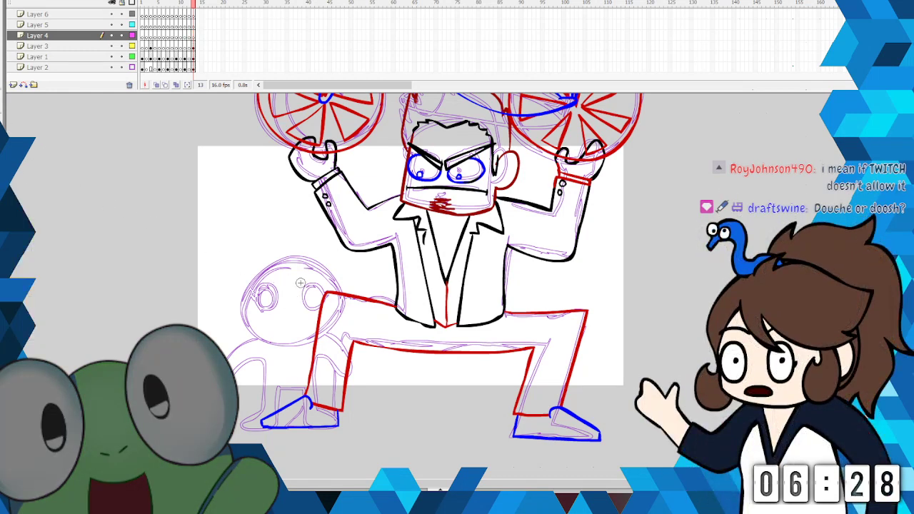
pyautogui.moveTo(287, 257)
pyautogui.mouseDown()
pyautogui.moveTo(241, 283)
pyautogui.moveTo(236, 317)
pyautogui.moveTo(247, 332)
pyautogui.moveTo(287, 347)
pyautogui.moveTo(330, 331)
pyautogui.moveTo(343, 300)
pyautogui.moveTo(318, 264)
pyautogui.moveTo(271, 259)
pyautogui.mouseUp()
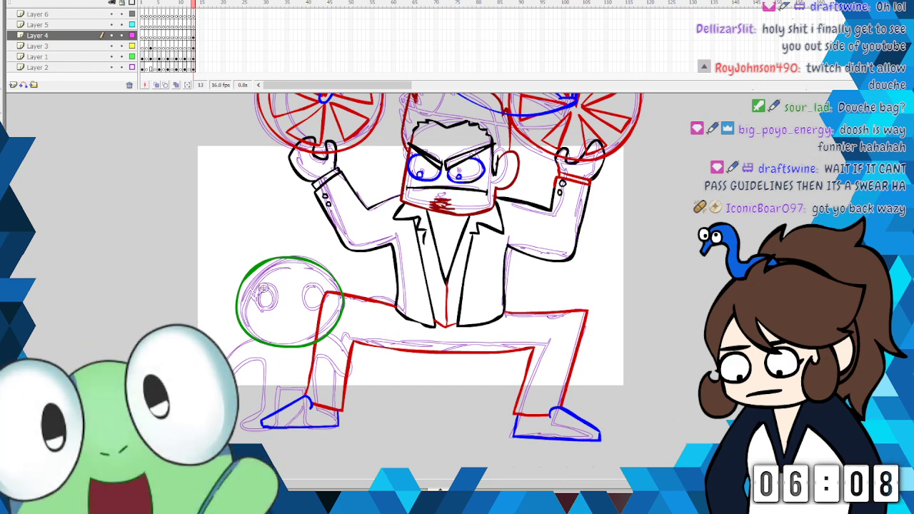
pyautogui.moveTo(255, 289); pyautogui.dragTo(252, 288)
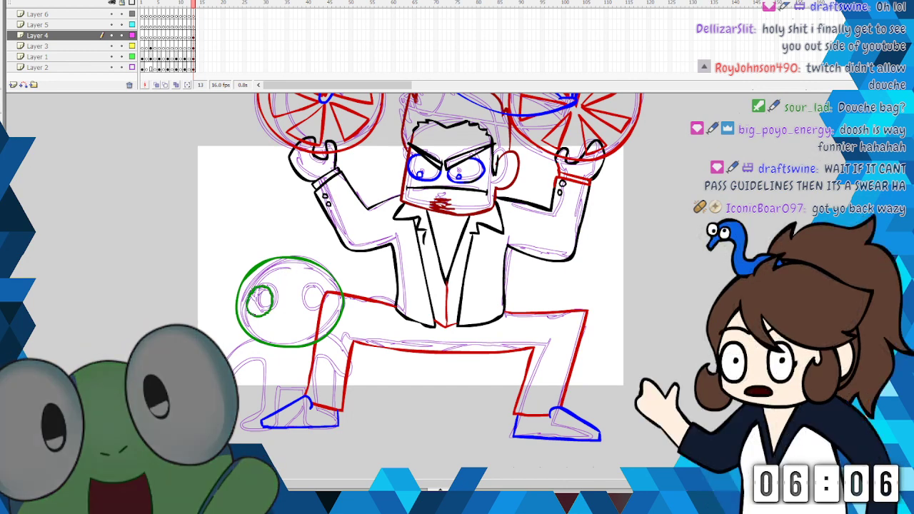
pyautogui.rightClick(250, 296)
pyautogui.click(267, 302)
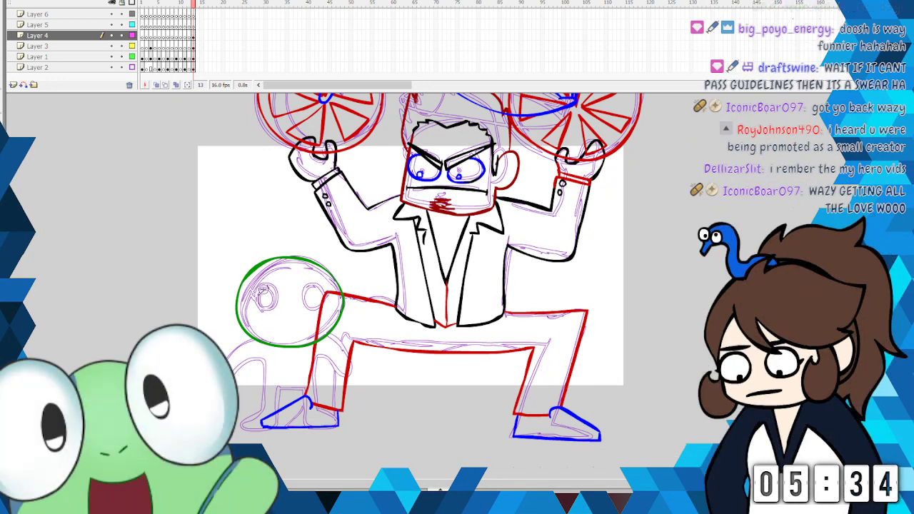
# Step: Draw two small round green eyes and a tiny smile on the small figure's face, and set the drawing colour to blue
pyautogui.moveTo(247, 296); pyautogui.dragTo(261, 301)
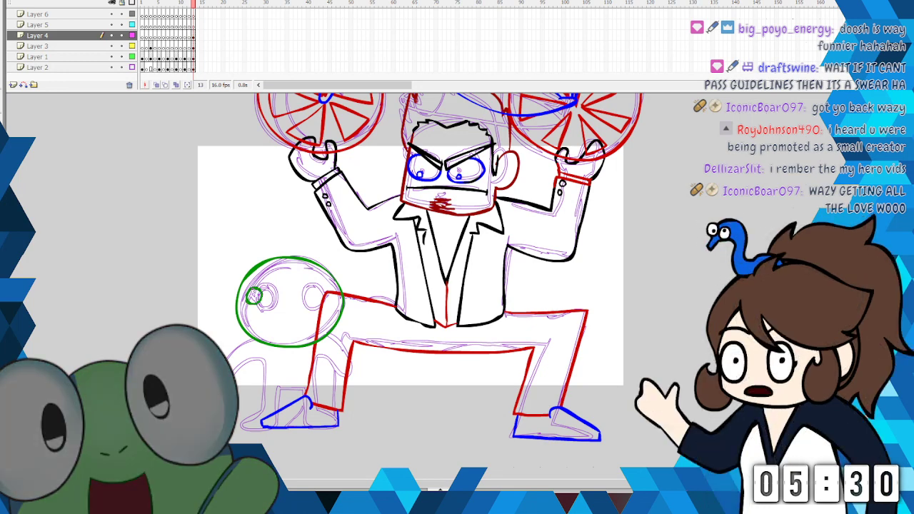
pyautogui.moveTo(323, 291); pyautogui.dragTo(321, 292)
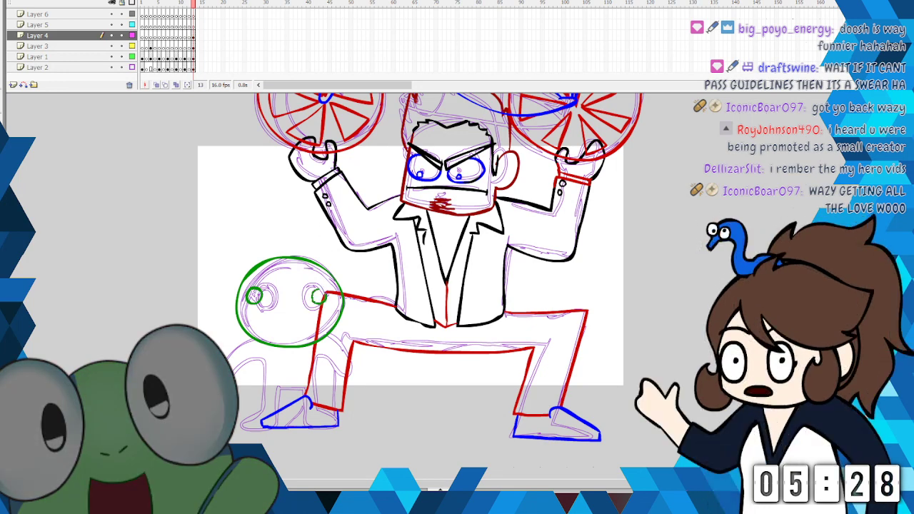
pyautogui.rightClick(321, 291)
pyautogui.click(337, 298)
pyautogui.moveTo(316, 288)
pyautogui.mouseDown()
pyautogui.moveTo(308, 296)
pyautogui.moveTo(321, 305)
pyautogui.mouseUp()
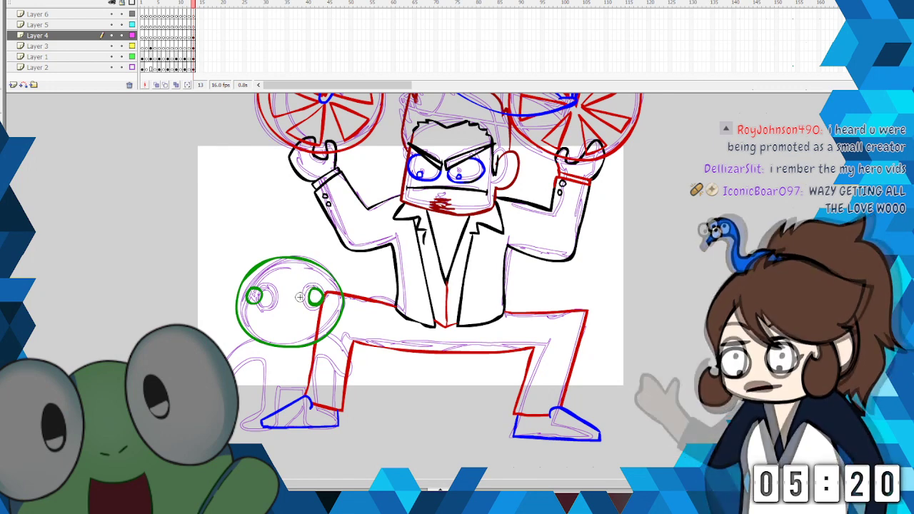
pyautogui.moveTo(279, 307); pyautogui.dragTo(291, 308)
pyautogui.click(7, 171)
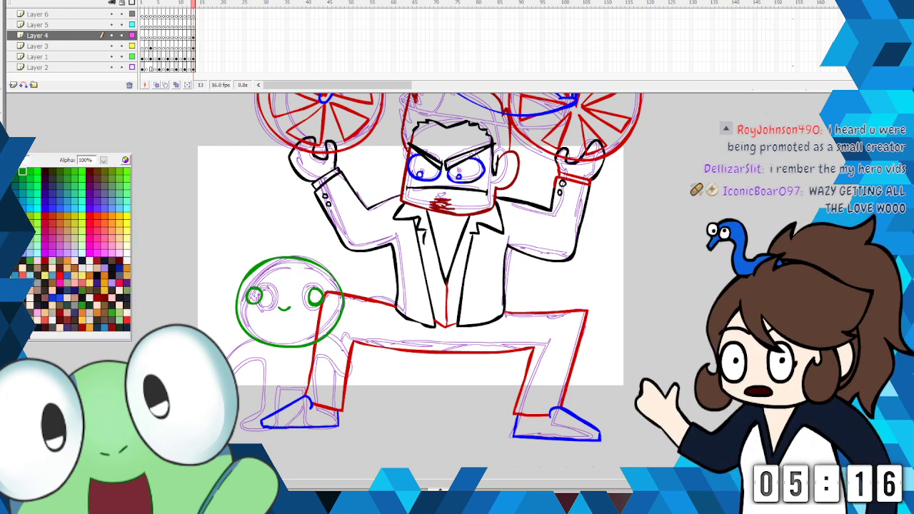
pyautogui.click(18, 182)
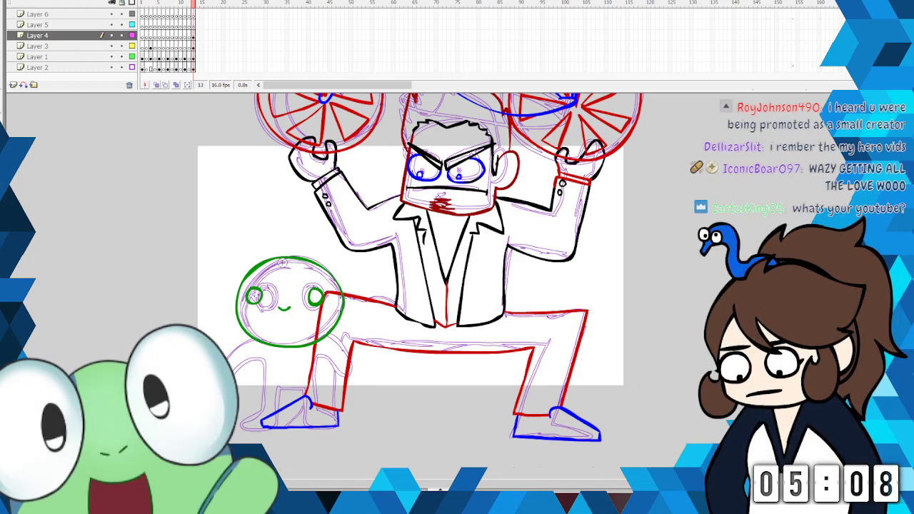
pyautogui.moveTo(282, 263); pyautogui.dragTo(323, 291)
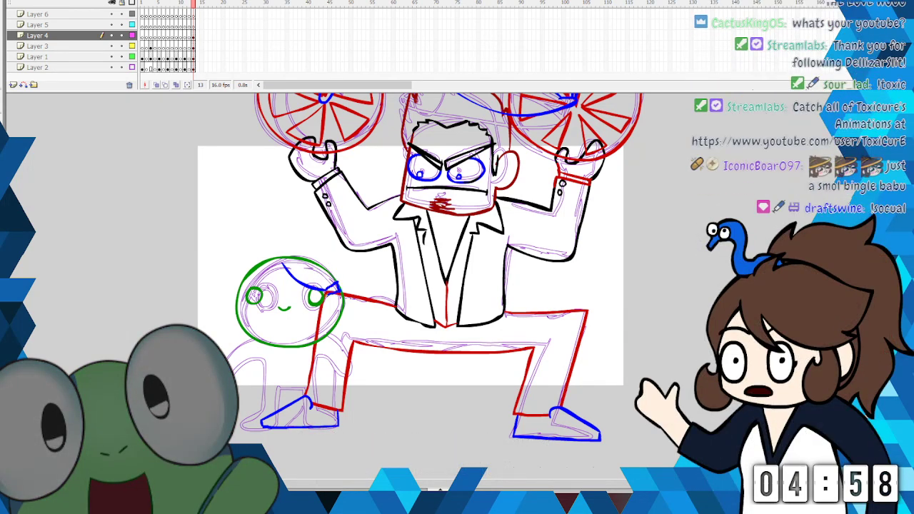
pyautogui.moveTo(326, 289)
pyautogui.mouseDown()
pyautogui.moveTo(327, 302)
pyautogui.moveTo(340, 300)
pyautogui.mouseUp()
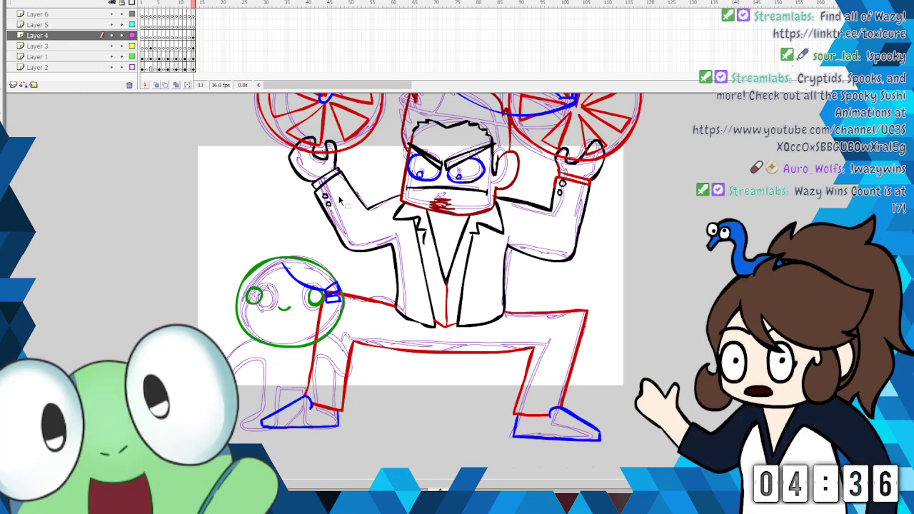
pyautogui.hotkey('ctrl', 'z')
pyautogui.hotkey('ctrl', 'z')
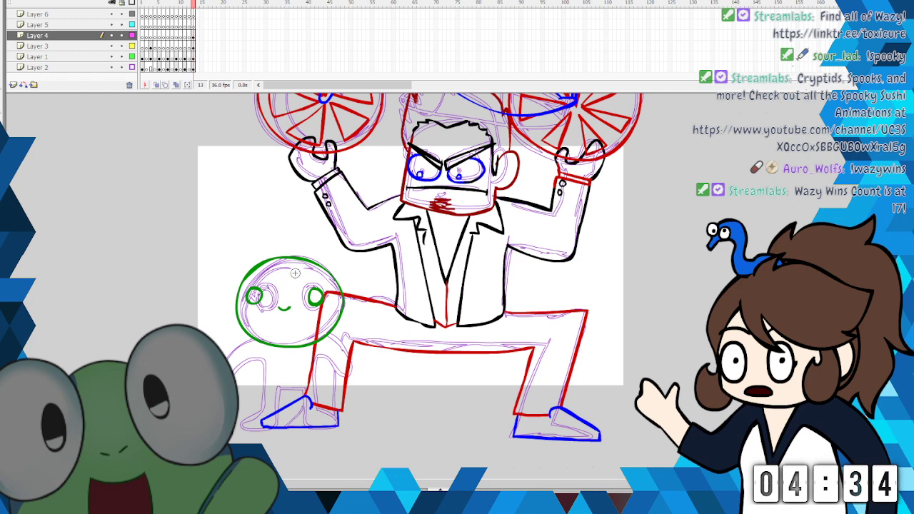
pyautogui.moveTo(290, 269); pyautogui.dragTo(335, 295)
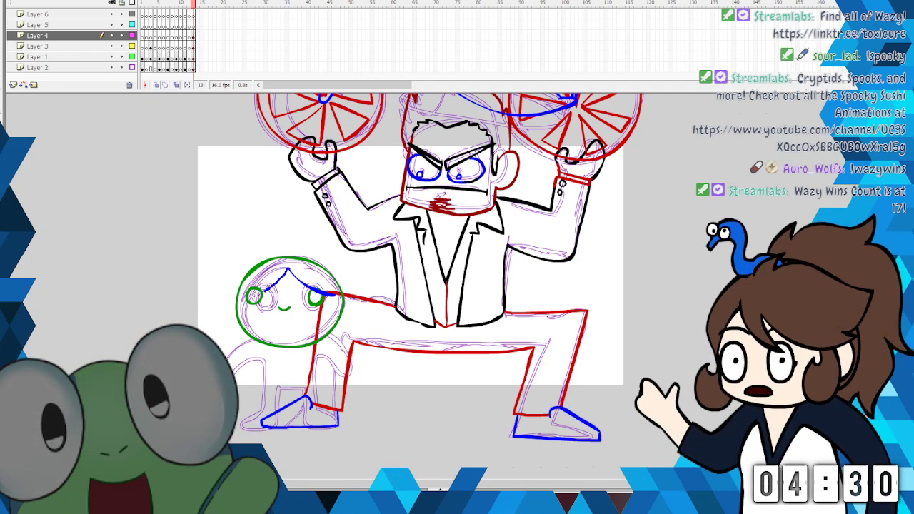
pyautogui.moveTo(274, 276); pyautogui.dragTo(231, 289)
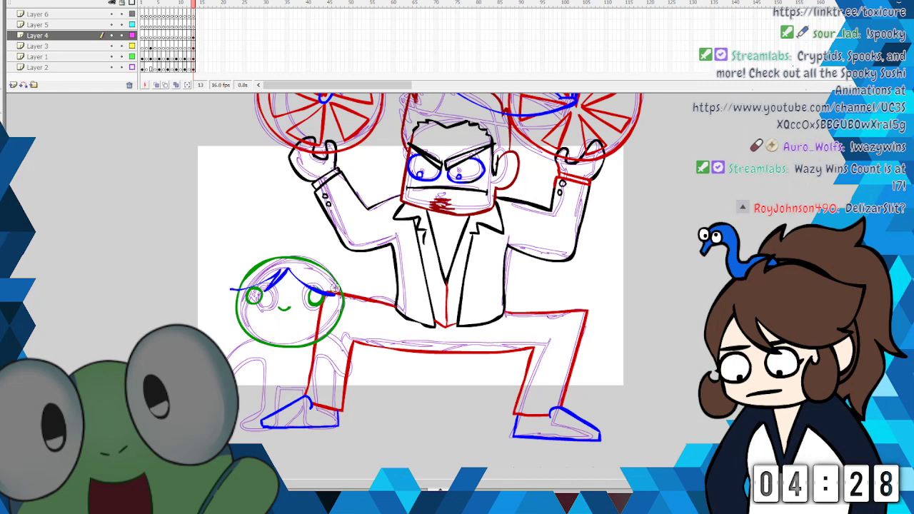
pyautogui.hotkey('ctrl', 'z')
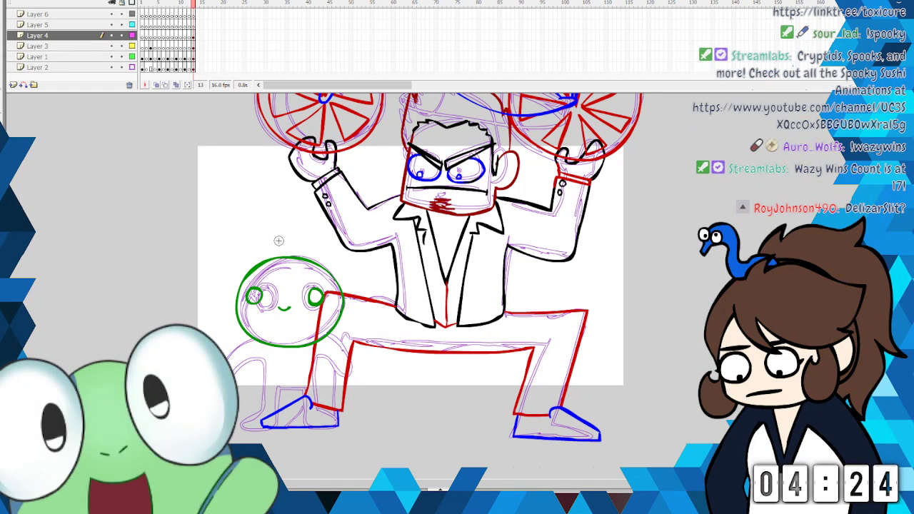
# Step: Draw the small figure's blue hair with a side-swept fringe, two hair clips, side strands and an outer outline
pyautogui.moveTo(311, 263); pyautogui.dragTo(305, 272)
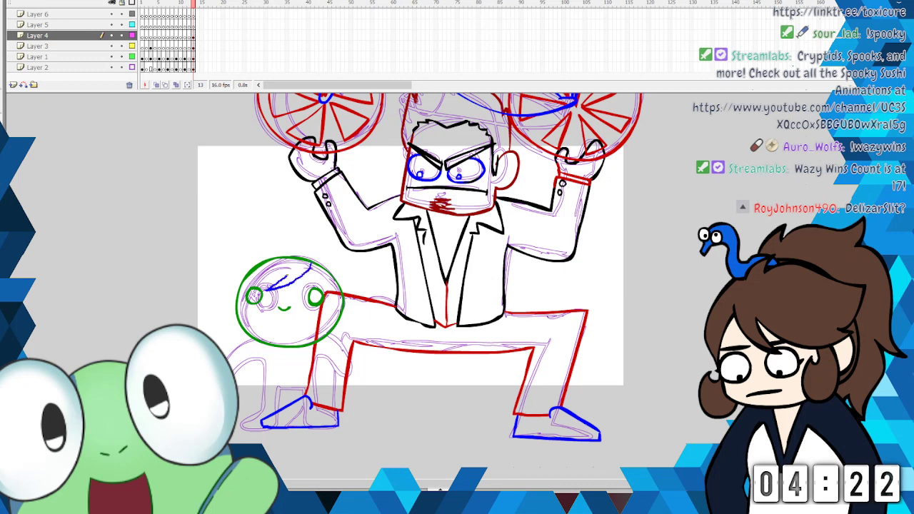
pyautogui.moveTo(255, 289); pyautogui.dragTo(239, 288)
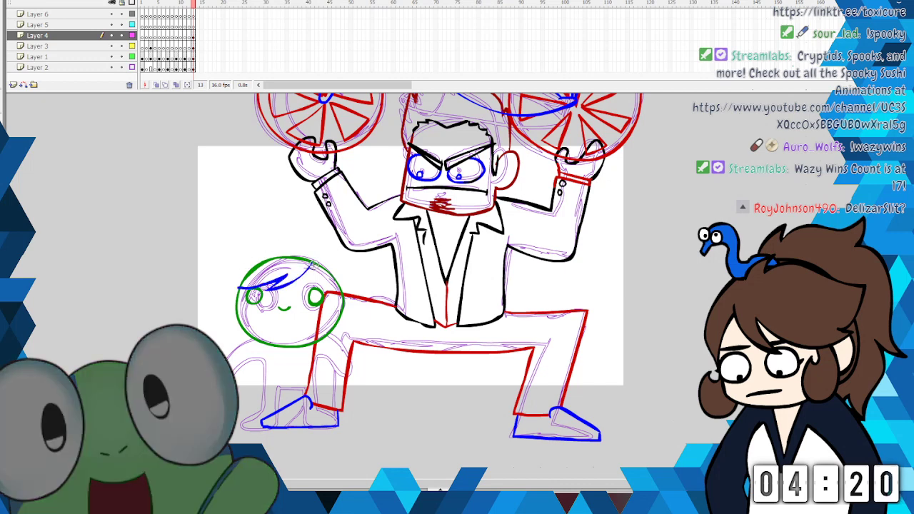
pyautogui.moveTo(312, 266)
pyautogui.mouseDown()
pyautogui.moveTo(321, 281)
pyautogui.moveTo(330, 276)
pyautogui.moveTo(320, 281)
pyautogui.moveTo(326, 292)
pyautogui.moveTo(336, 286)
pyautogui.moveTo(328, 296)
pyautogui.moveTo(340, 289)
pyautogui.mouseUp()
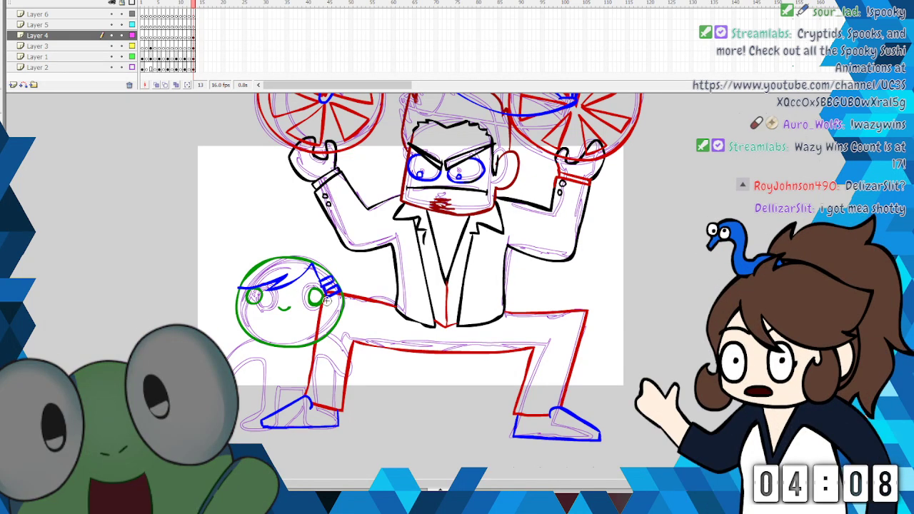
pyautogui.moveTo(327, 296)
pyautogui.mouseDown()
pyautogui.moveTo(328, 342)
pyautogui.moveTo(339, 294)
pyautogui.mouseUp()
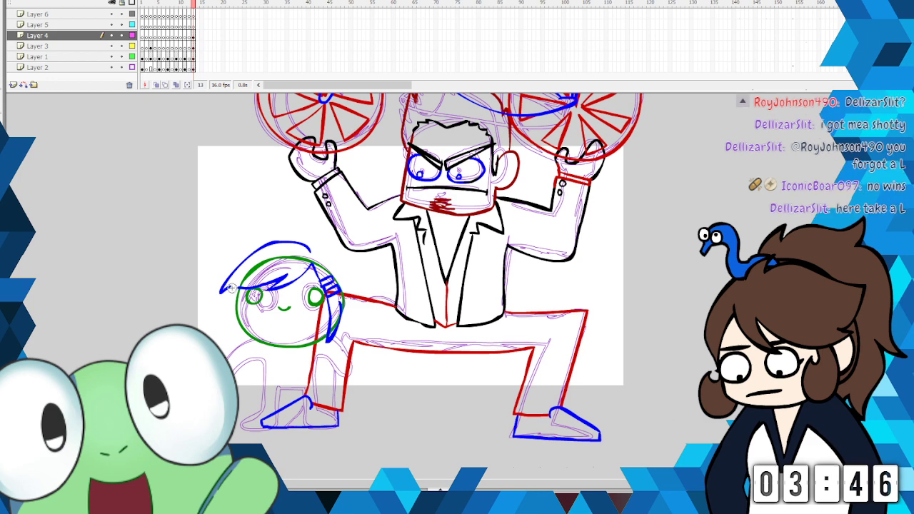
pyautogui.moveTo(234, 347)
pyautogui.mouseDown()
pyautogui.moveTo(244, 352)
pyautogui.moveTo(249, 340)
pyautogui.mouseUp()
pyautogui.moveTo(313, 250); pyautogui.dragTo(332, 255)
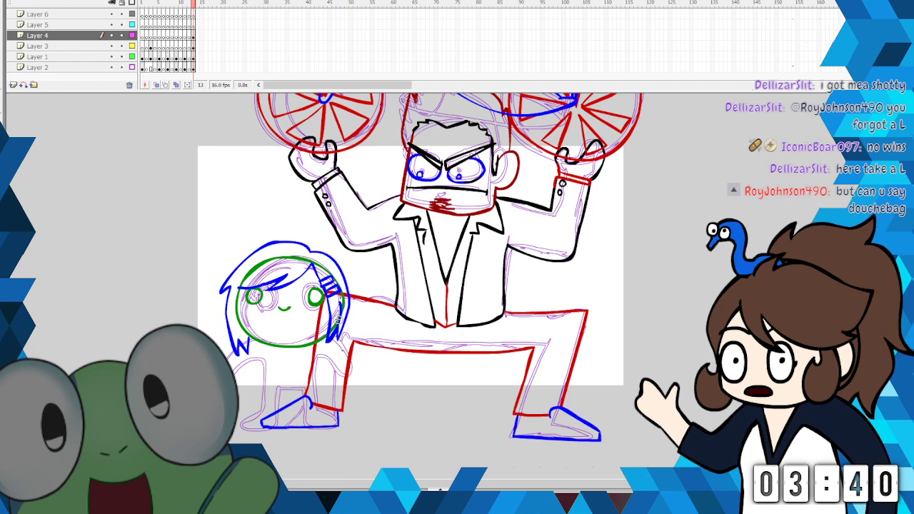
# Step: Cut away the green head outline covered by the blue hair and set the drawing colour to dark red
pyautogui.rightClick(343, 301)
pyautogui.click(362, 307)
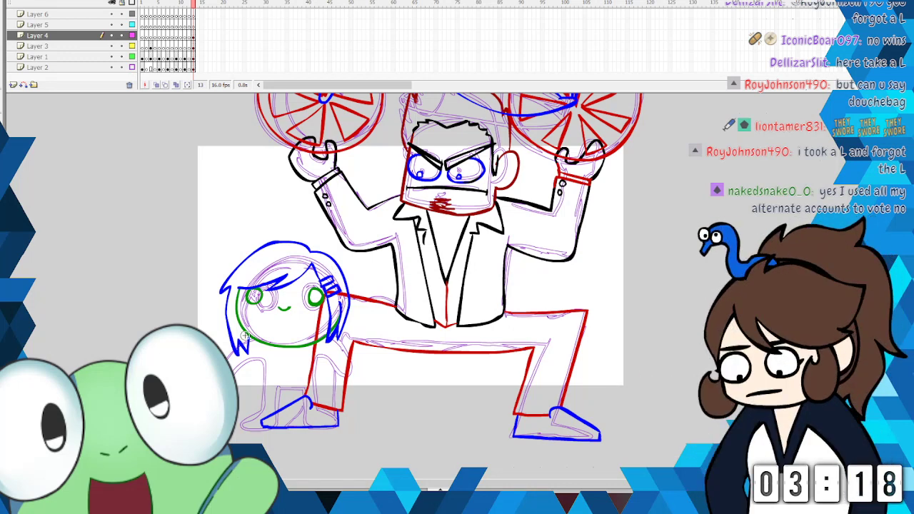
pyautogui.click(3, 158)
pyautogui.click(107, 179)
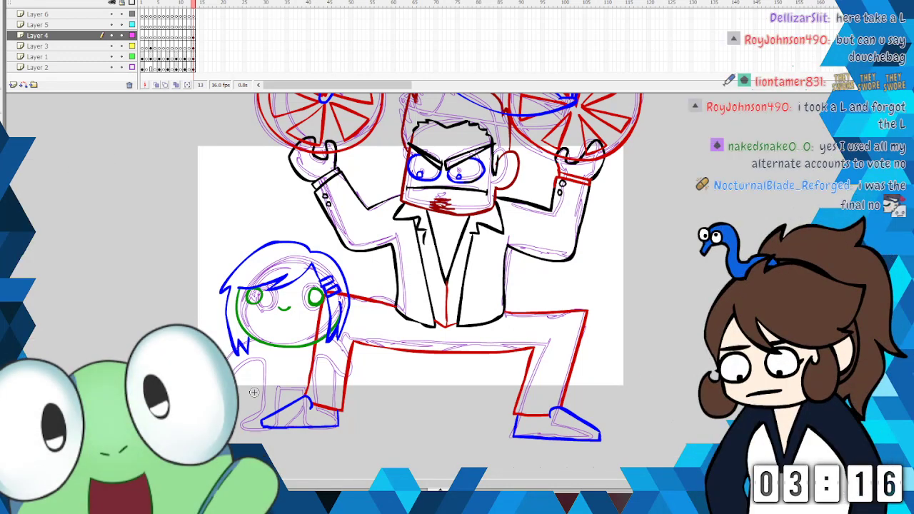
pyautogui.moveTo(260, 411); pyautogui.dragTo(239, 421)
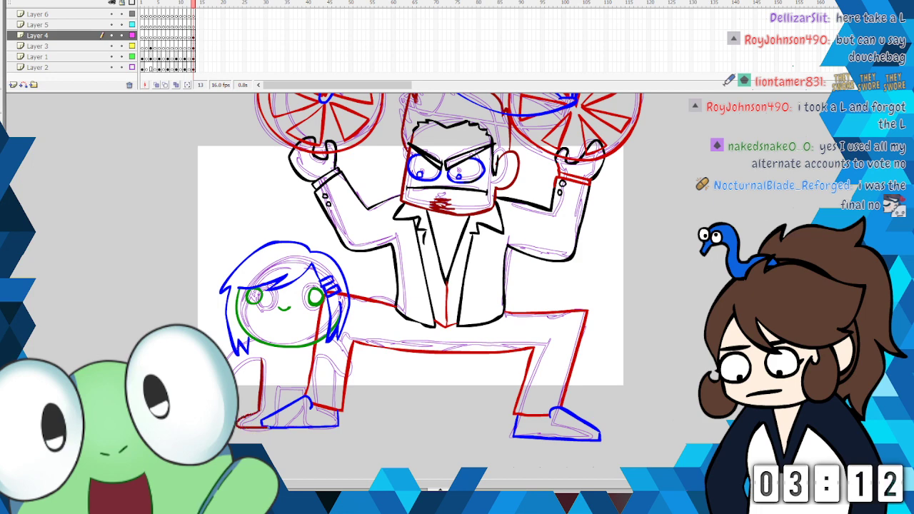
pyautogui.moveTo(277, 397); pyautogui.dragTo(279, 405)
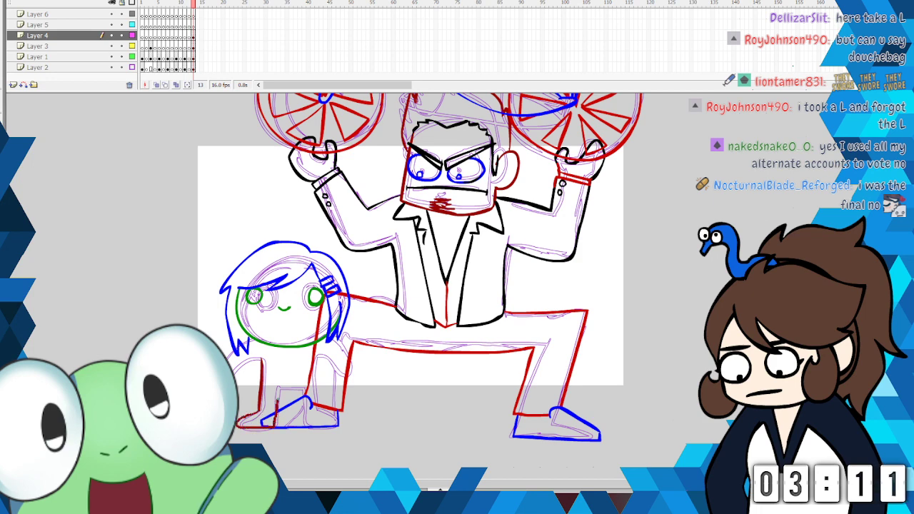
pyautogui.rightClick(264, 382)
pyautogui.click(289, 209)
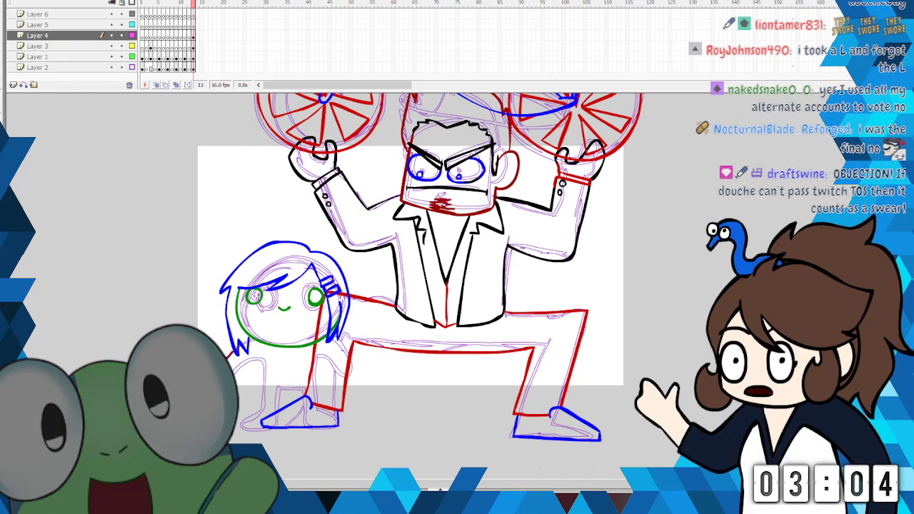
# Step: Draw the small figure's first arm line, body side, leg and foot in dark red, and hide every layer except Layer 4
pyautogui.moveTo(241, 366)
pyautogui.mouseDown()
pyautogui.moveTo(260, 359)
pyautogui.moveTo(264, 379)
pyautogui.moveTo(261, 414)
pyautogui.moveTo(239, 432)
pyautogui.moveTo(273, 434)
pyautogui.mouseUp()
pyautogui.moveTo(278, 395); pyautogui.dragTo(277, 428)
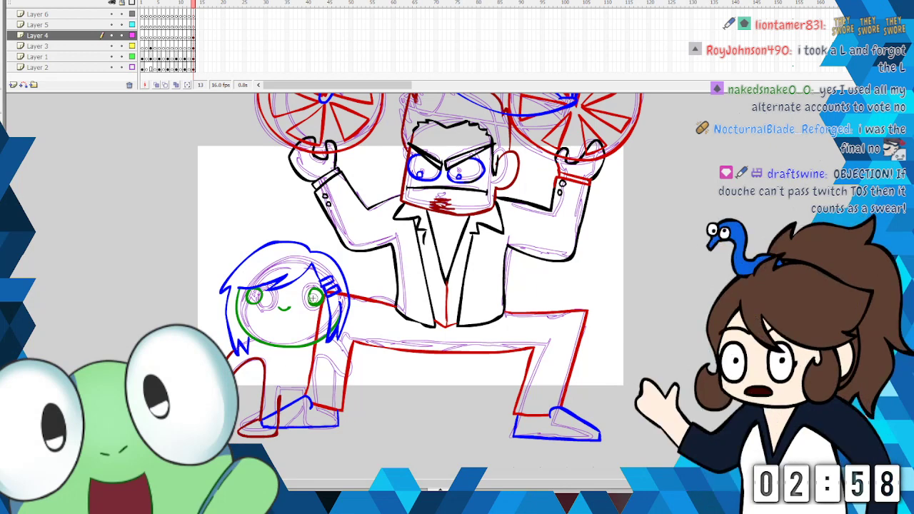
pyautogui.click(112, 3)
pyautogui.click(111, 35)
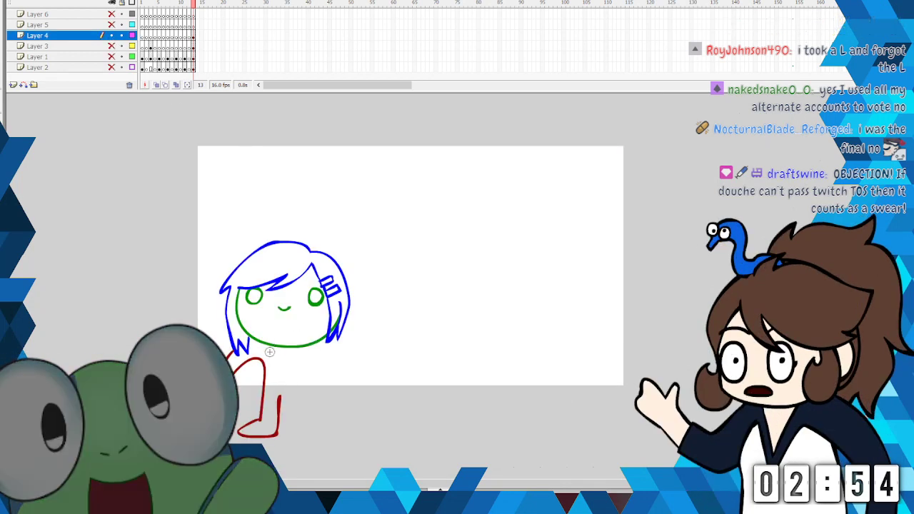
# Step: Complete the small figure's body in dark red with a collar, the other arm, the other body side, and the second leg and foot
pyautogui.moveTo(282, 349)
pyautogui.mouseDown()
pyautogui.moveTo(297, 349)
pyautogui.moveTo(294, 363)
pyautogui.moveTo(274, 357)
pyautogui.mouseUp()
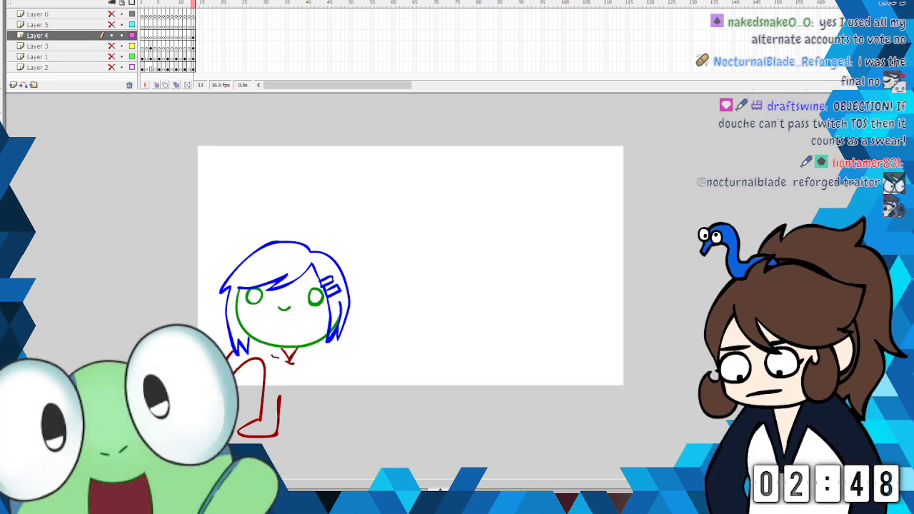
pyautogui.moveTo(280, 396); pyautogui.dragTo(292, 395)
pyautogui.moveTo(328, 340)
pyautogui.mouseDown()
pyautogui.moveTo(347, 352)
pyautogui.moveTo(348, 378)
pyautogui.moveTo(327, 358)
pyautogui.mouseUp()
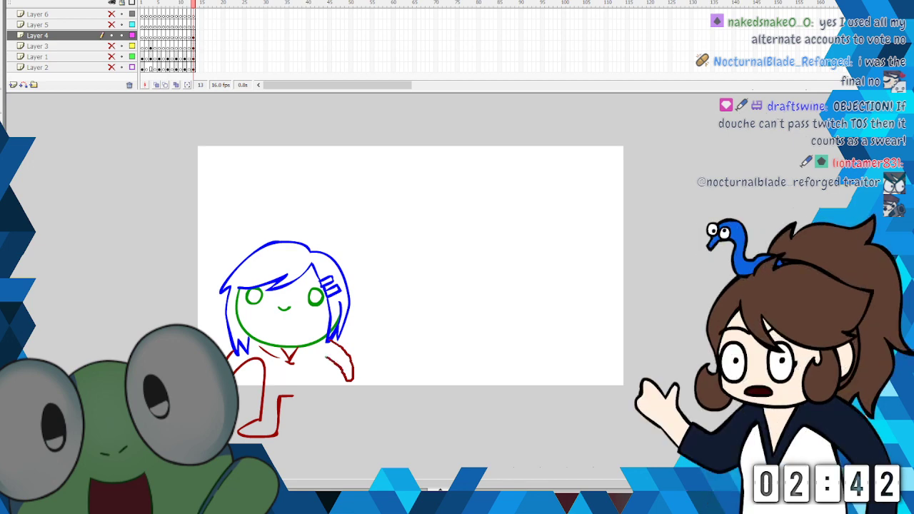
pyautogui.rightClick(328, 332)
pyautogui.click(371, 157)
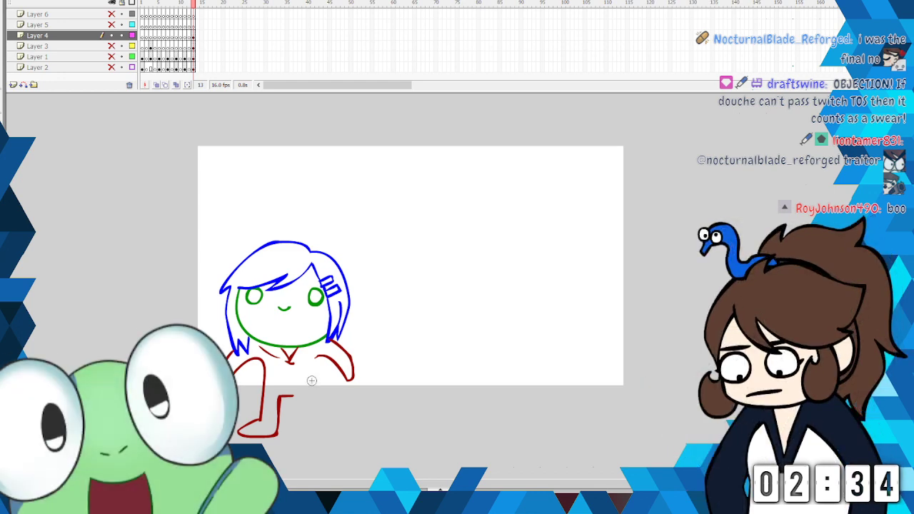
pyautogui.moveTo(318, 356); pyautogui.dragTo(319, 385)
pyautogui.moveTo(321, 419)
pyautogui.mouseDown()
pyautogui.moveTo(341, 433)
pyautogui.moveTo(305, 435)
pyautogui.mouseUp()
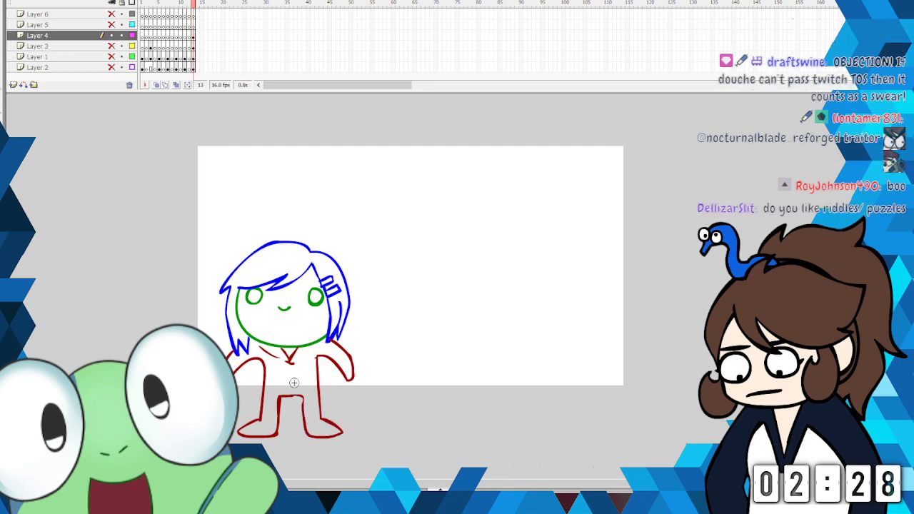
# Step: Set the drawing colour to black and draw the small figure's shirt hem and both lower shirt sides
pyautogui.click(3, 155)
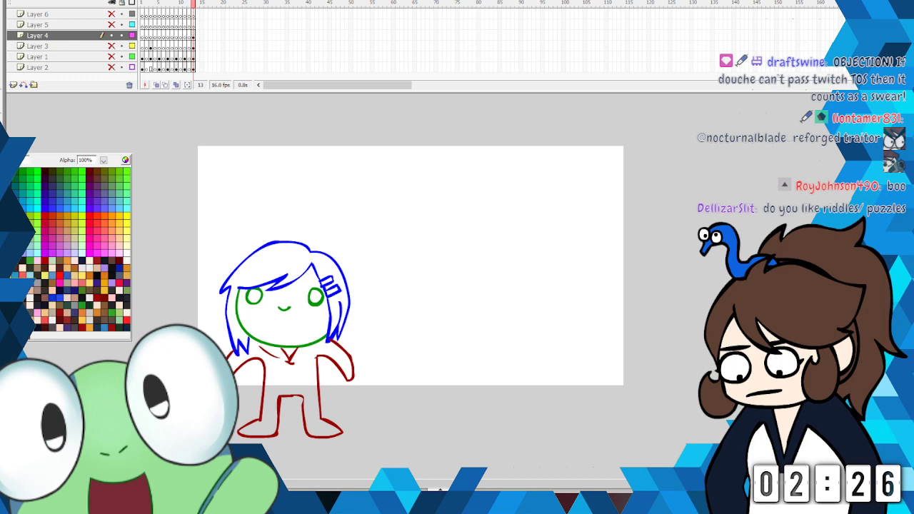
pyautogui.click(2, 172)
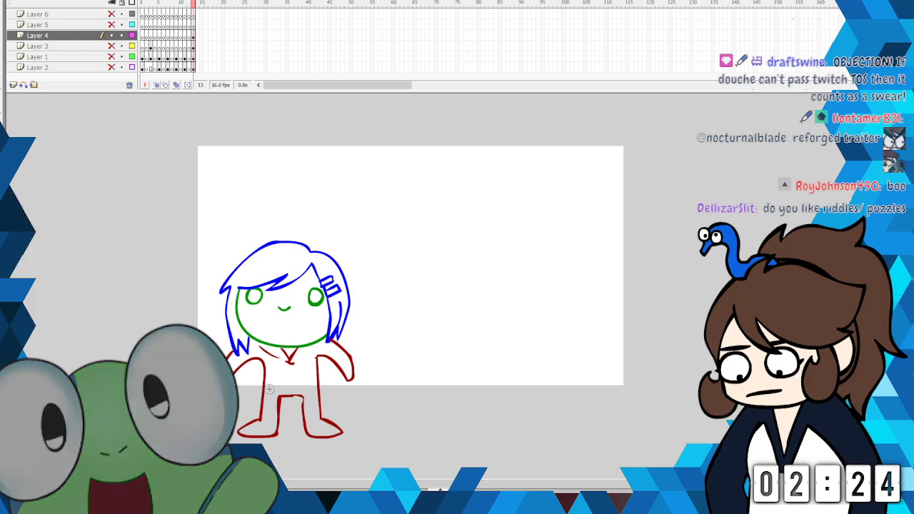
pyautogui.moveTo(264, 386); pyautogui.dragTo(319, 384)
pyautogui.moveTo(262, 362); pyautogui.dragTo(261, 387)
pyautogui.moveTo(318, 363); pyautogui.dragTo(318, 384)
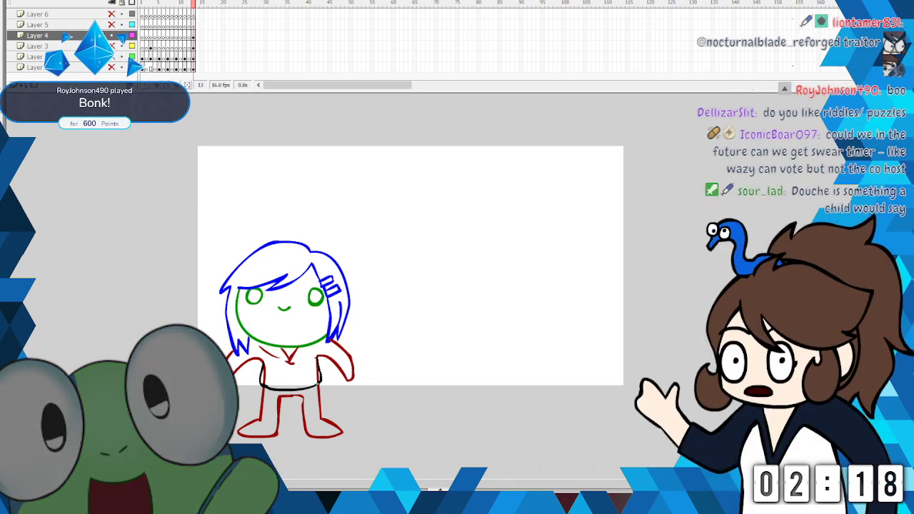
# Step: Cut away the dark red body lines overlapping the small figure's black shirt sides
pyautogui.rightClick(317, 365)
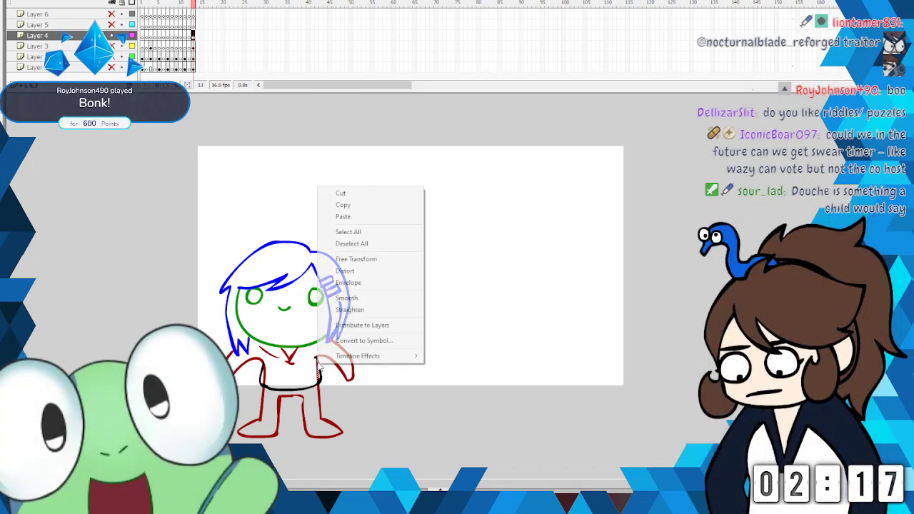
pyautogui.click(339, 195)
pyautogui.rightClick(265, 371)
pyautogui.click(307, 200)
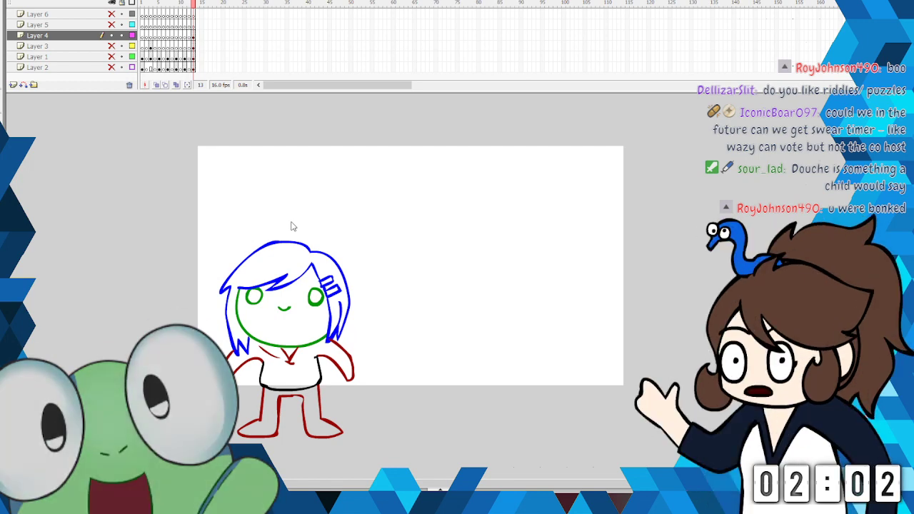
# Step: Draw a flared black skirt below the small figure's shirt and cut away the dark red leg lines inside it
pyautogui.scroll(-2, 291, 226)
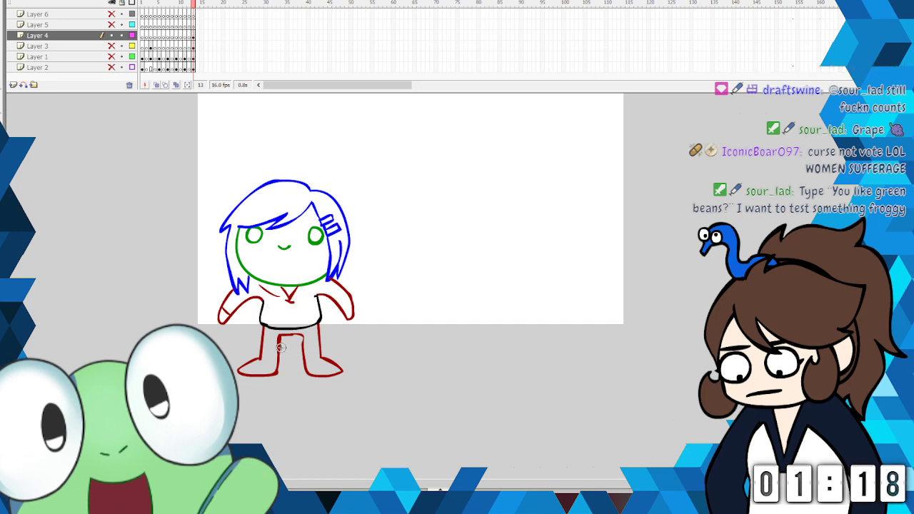
pyautogui.moveTo(264, 326)
pyautogui.mouseDown()
pyautogui.moveTo(255, 340)
pyautogui.moveTo(303, 351)
pyautogui.mouseUp()
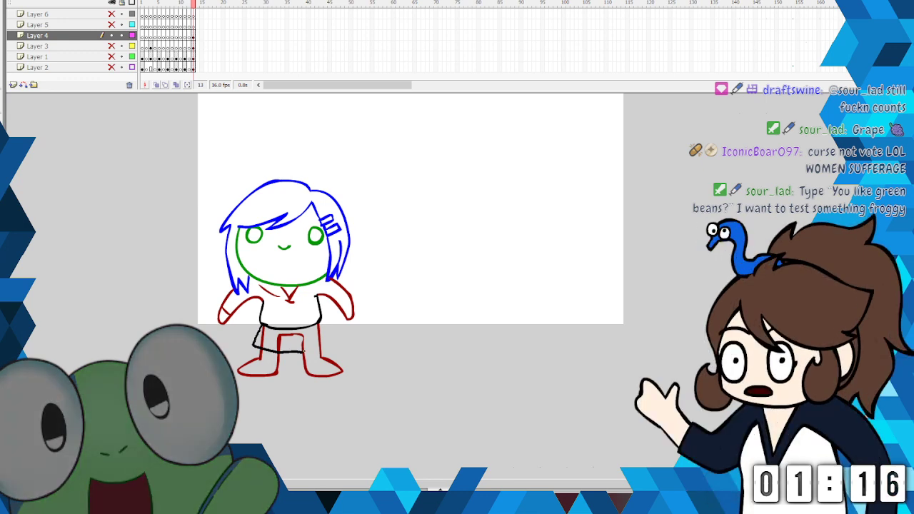
pyautogui.rightClick(305, 344)
pyautogui.click(338, 174)
pyautogui.rightClick(322, 339)
pyautogui.click(363, 166)
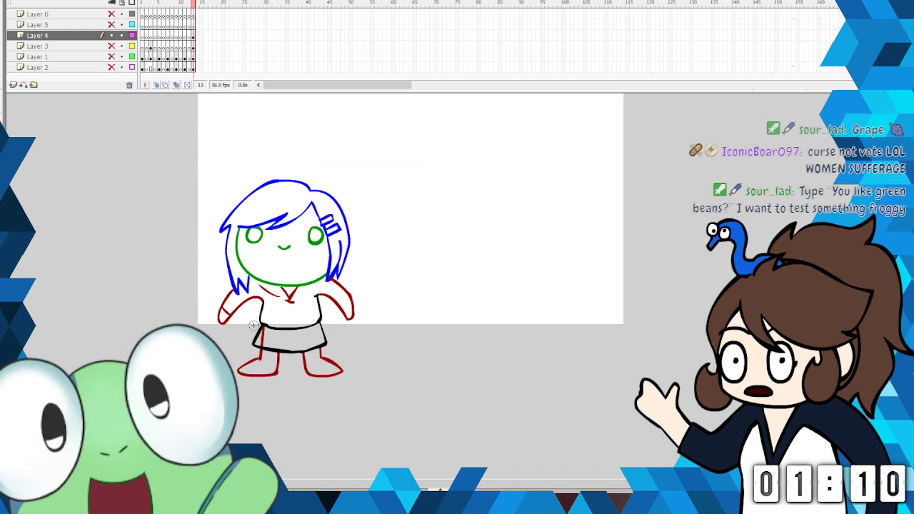
pyautogui.rightClick(258, 340)
pyautogui.click(307, 172)
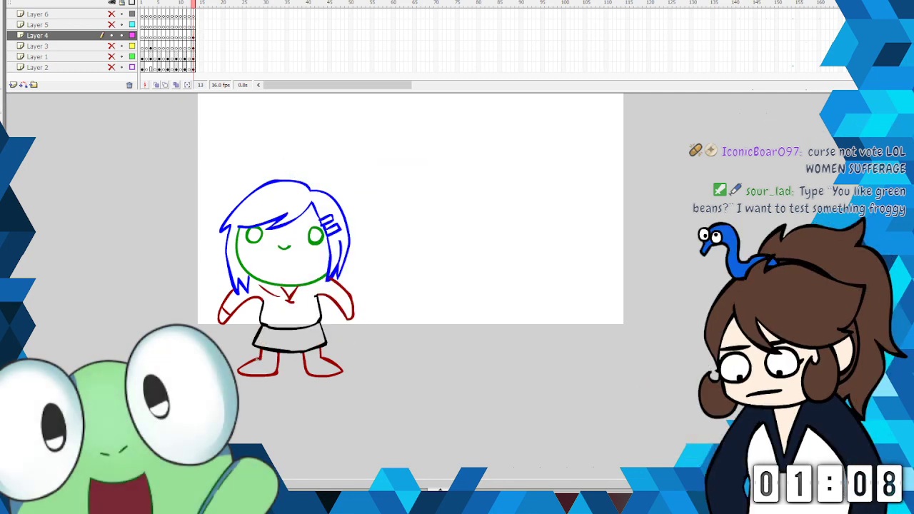
# Step: Add the small figure's shoe tops, sleeve cuff, second collar line and eyelashes in black, and show all layers again
pyautogui.moveTo(260, 359); pyautogui.dragTo(277, 364)
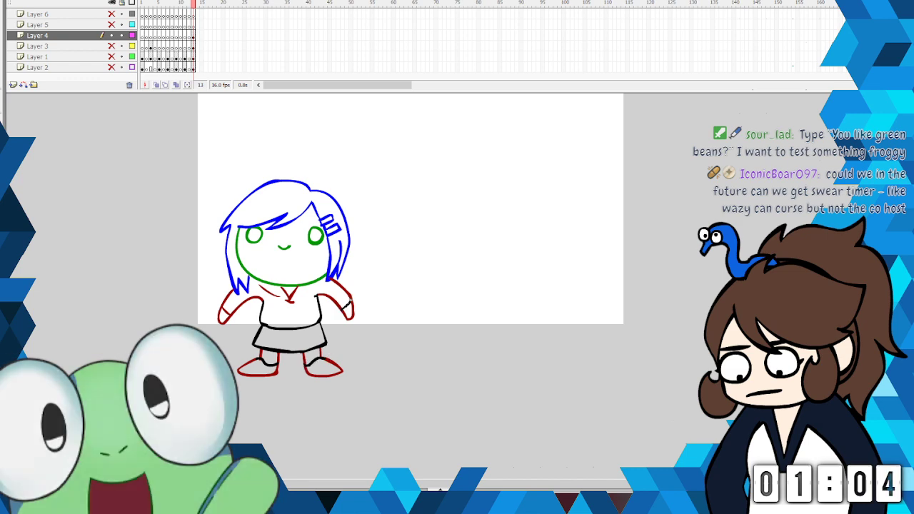
pyautogui.moveTo(297, 298); pyautogui.dragTo(321, 282)
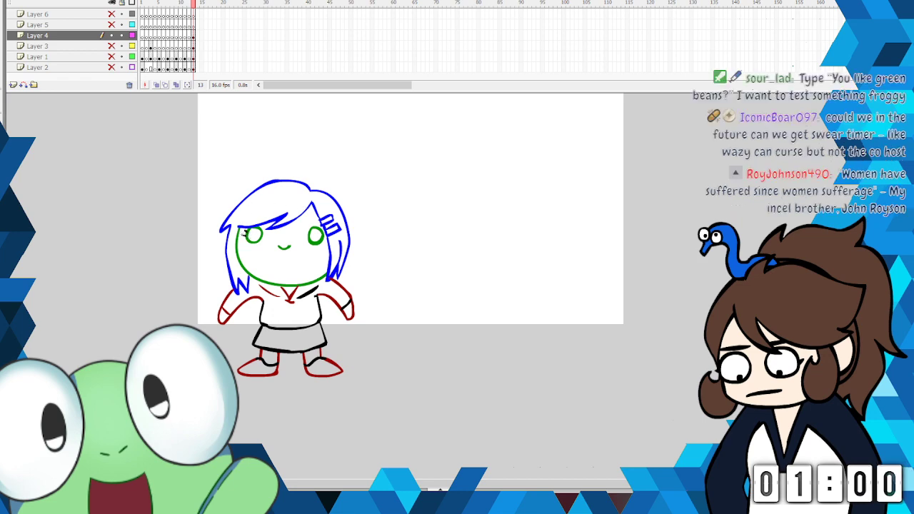
pyautogui.click(111, 3)
pyautogui.click(111, 3)
# Step: Move the whole Layer 4 figure on frame 13 slightly up and to the left, and recolour all its lines black
pyautogui.moveTo(196, 63); pyautogui.dragTo(194, 45)
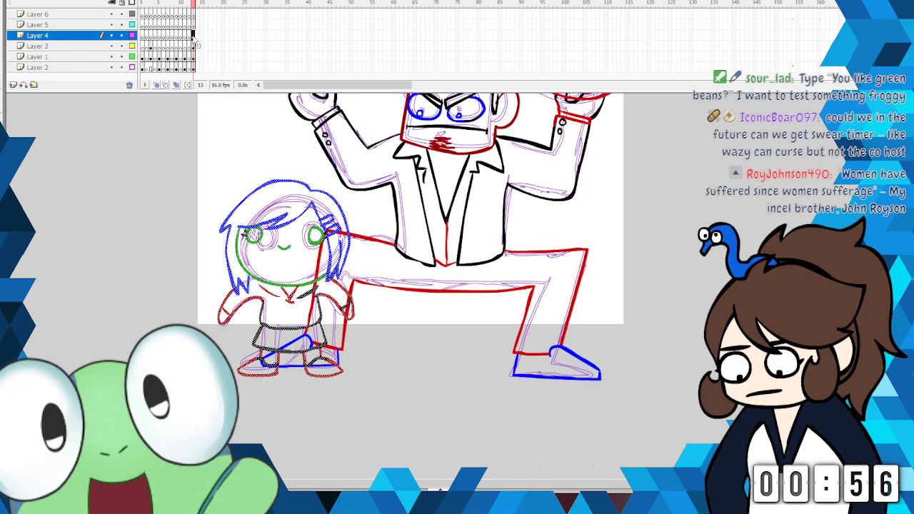
pyautogui.moveTo(341, 314); pyautogui.dragTo(325, 302)
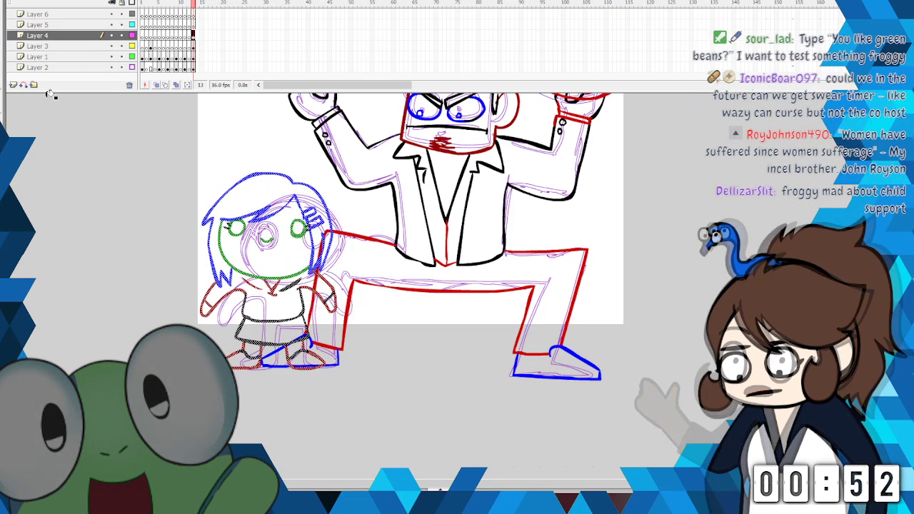
pyautogui.click(312, 182)
pyautogui.click(200, 39)
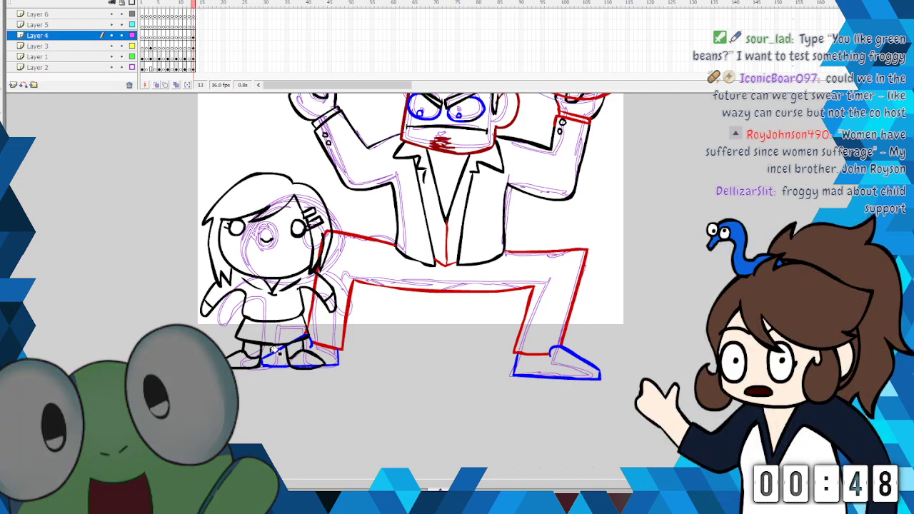
# Step: Fill the small figure's shirt and sleeves with white on frame 13 of Layer 4
pyautogui.scroll(3, 277, 335)
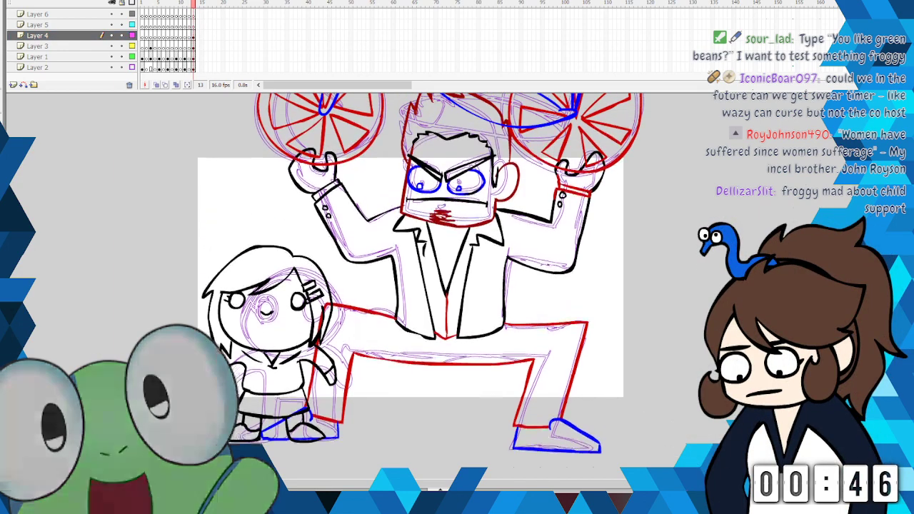
pyautogui.scroll(-3, 277, 336)
pyautogui.scroll(1, 277, 335)
pyautogui.scroll(-1, 277, 335)
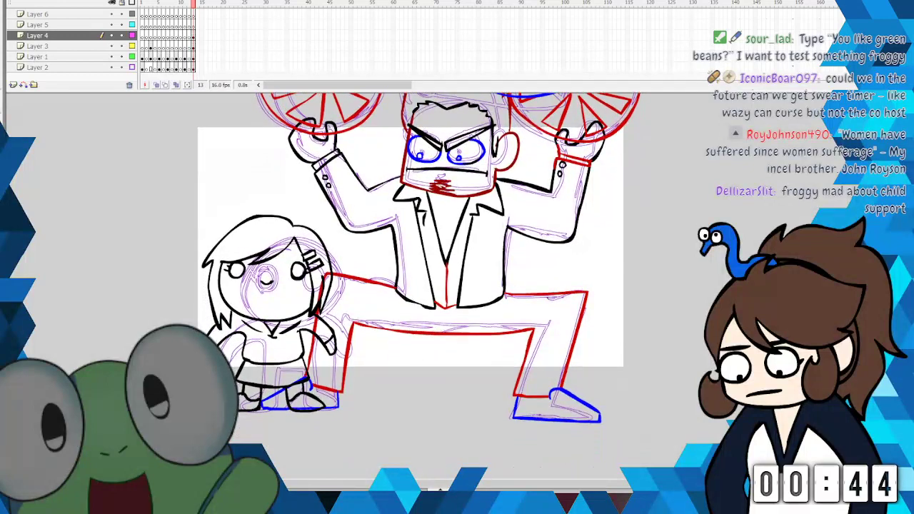
pyautogui.scroll(2, 277, 336)
pyautogui.click(192, 7)
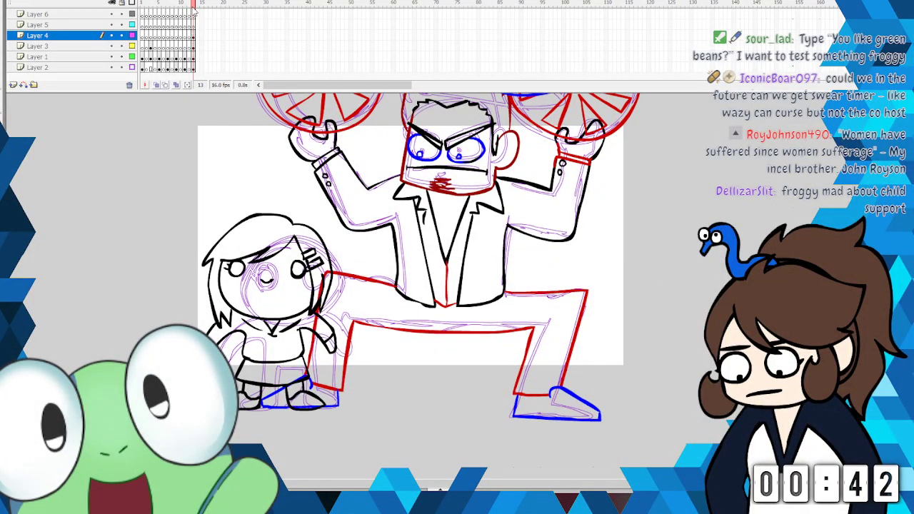
pyautogui.click(3, 149)
pyautogui.click(36, 208)
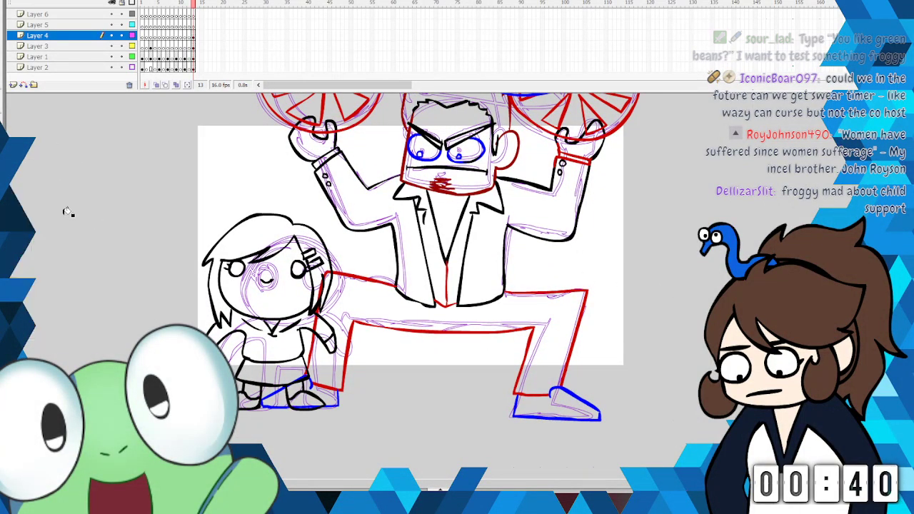
pyautogui.click(257, 343)
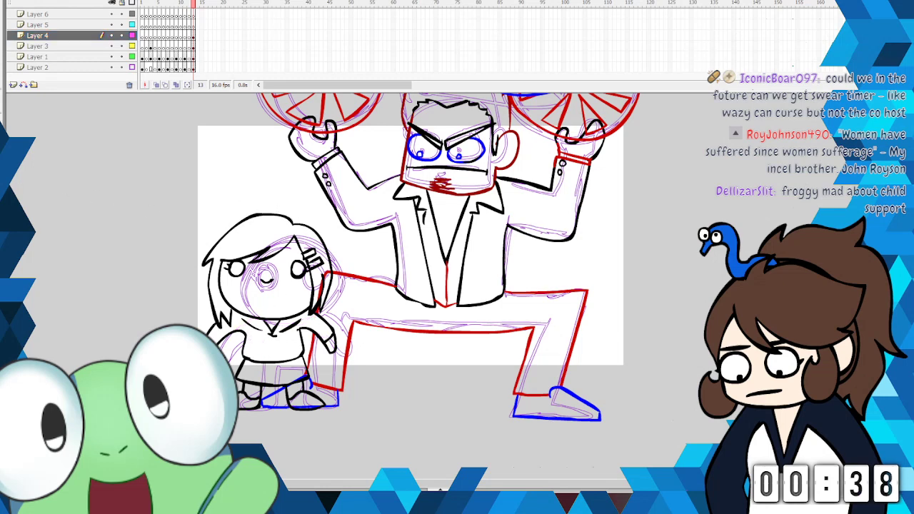
# Step: Fill the small figure's face, hands and legs with a light peach skin colour
pyautogui.click(3, 148)
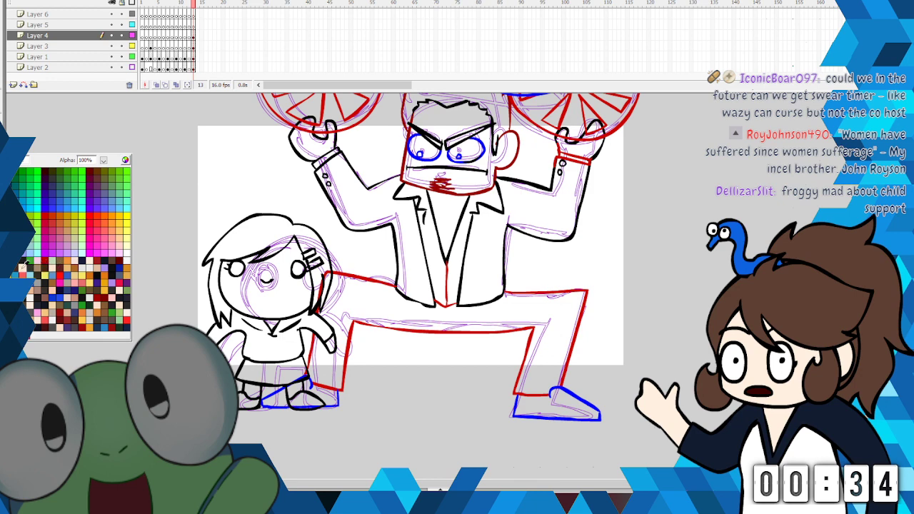
pyautogui.click(35, 263)
pyautogui.click(290, 296)
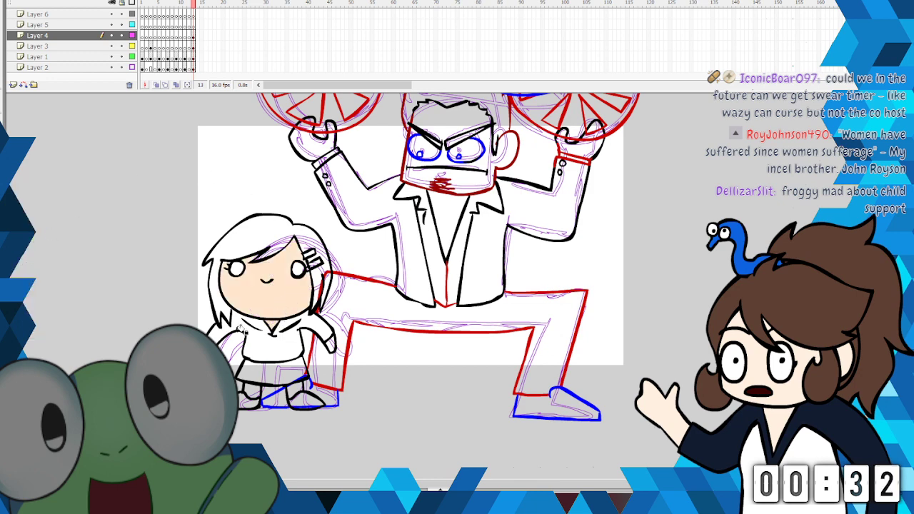
pyautogui.click(303, 386)
pyautogui.click(254, 392)
# Step: Fill the small figure's skirt with dark blue and both shoes with a near-black colour
pyautogui.click(6, 146)
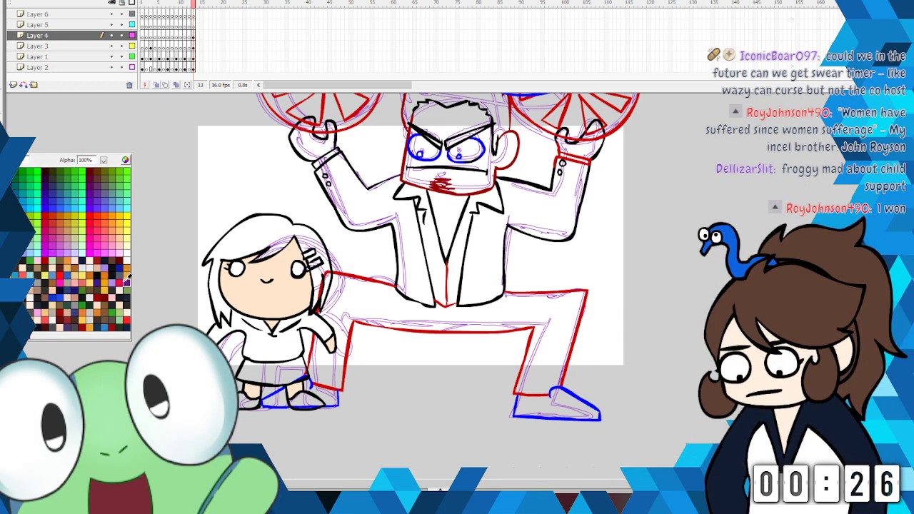
pyautogui.click(72, 257)
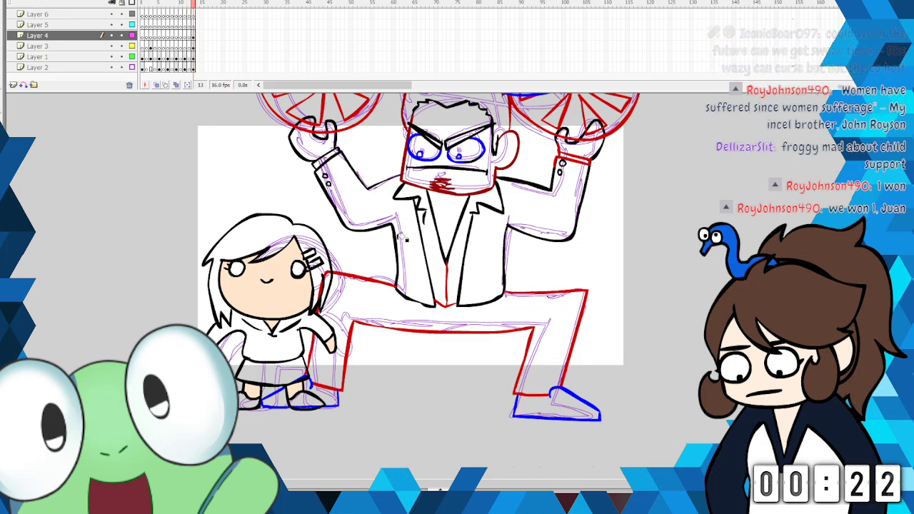
pyautogui.click(249, 368)
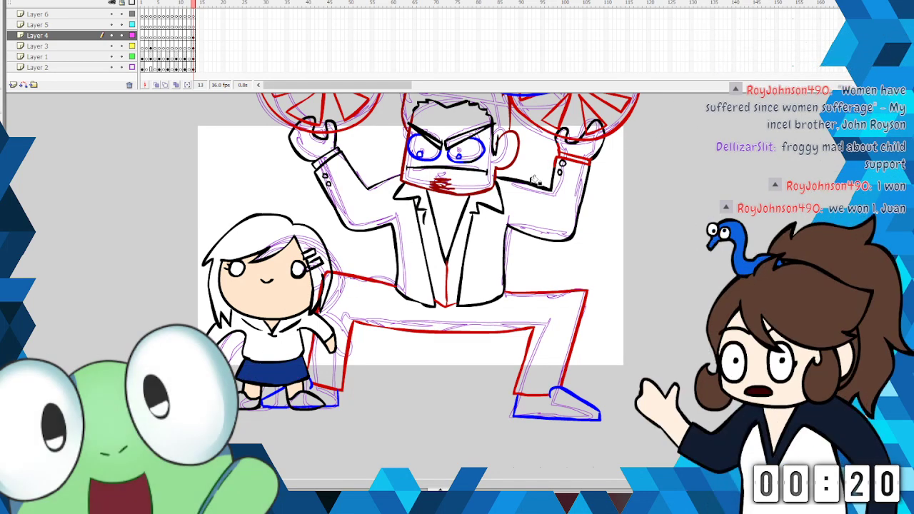
pyautogui.click(21, 179)
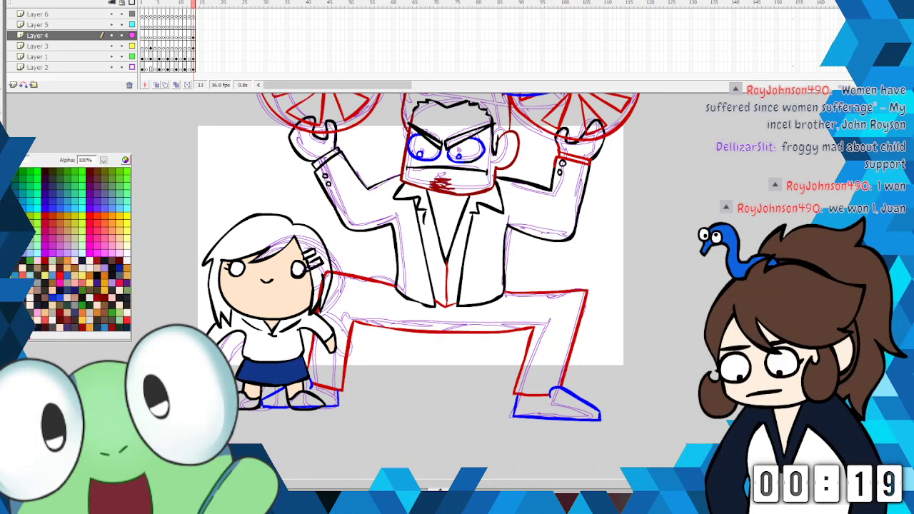
pyautogui.click(35, 264)
pyautogui.click(248, 401)
pyautogui.click(315, 399)
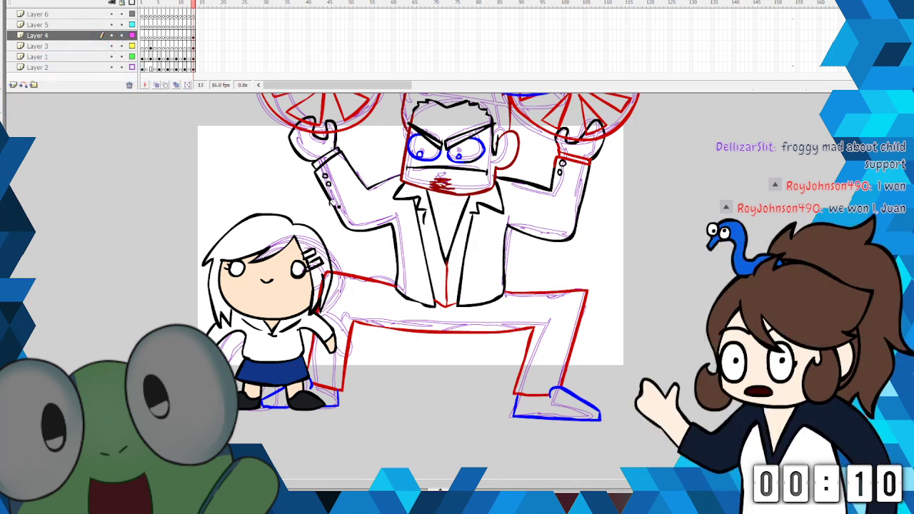
# Step: Fill the small figure's two hair clips with crimson and all hair areas with very dark brown
pyautogui.click(60, 146)
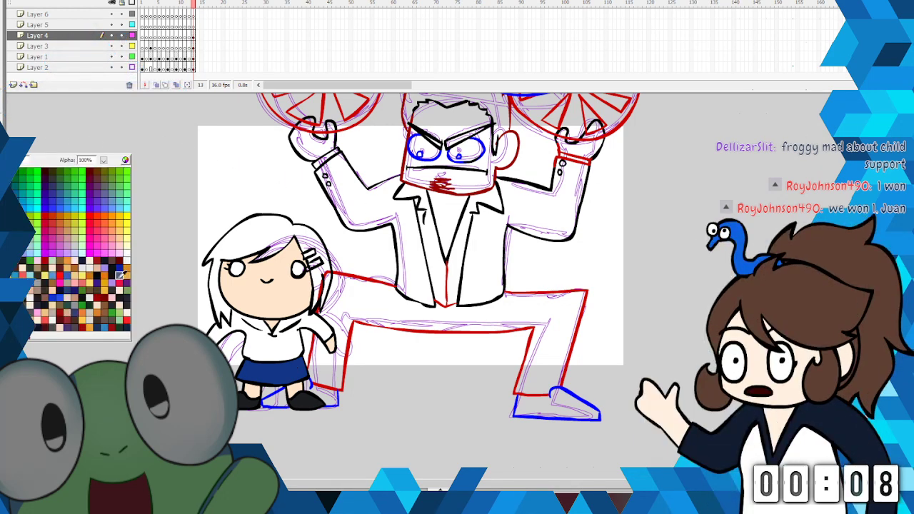
pyautogui.click(118, 274)
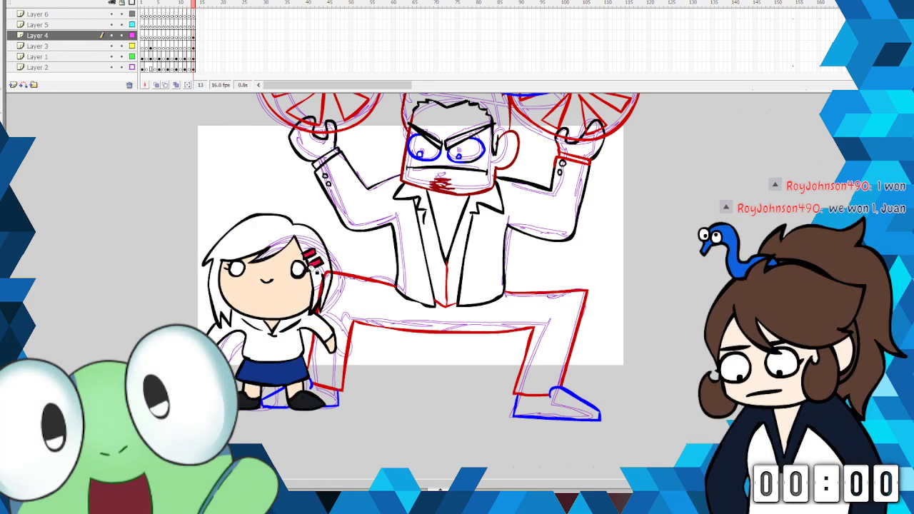
pyautogui.click(4, 159)
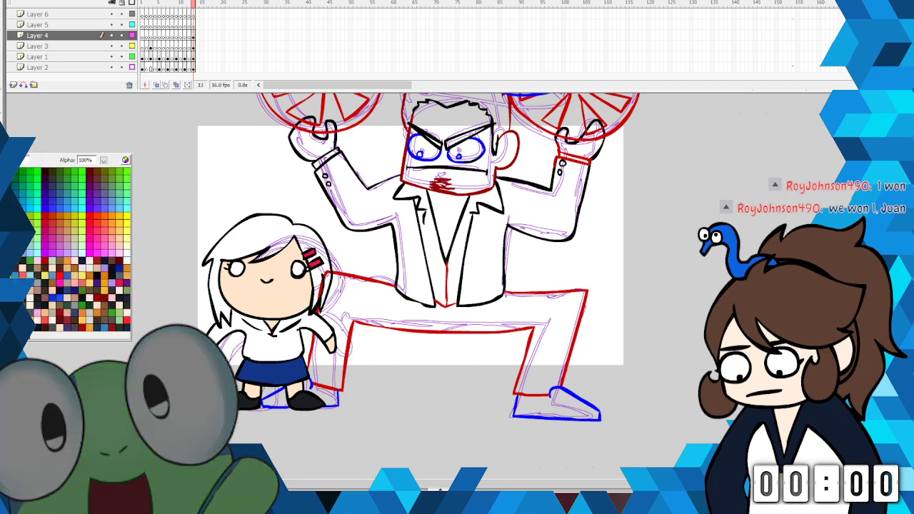
pyautogui.click(71, 177)
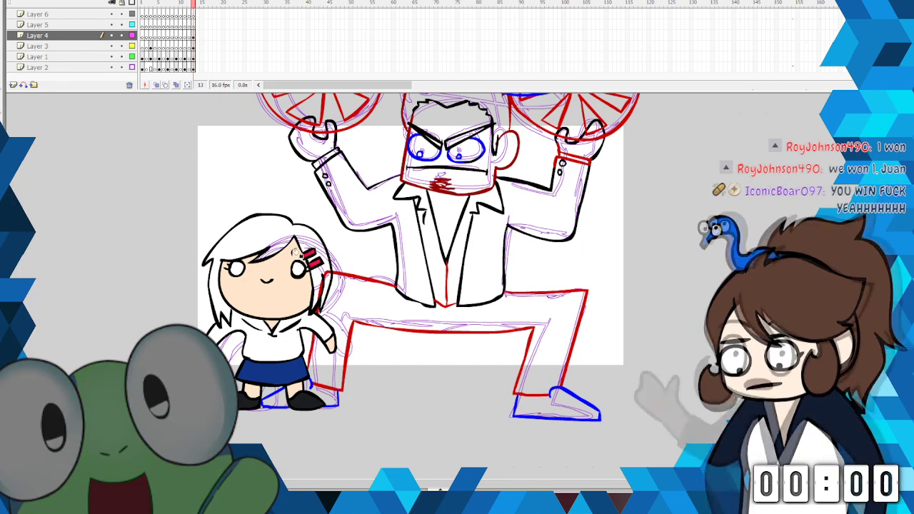
pyautogui.click(18, 143)
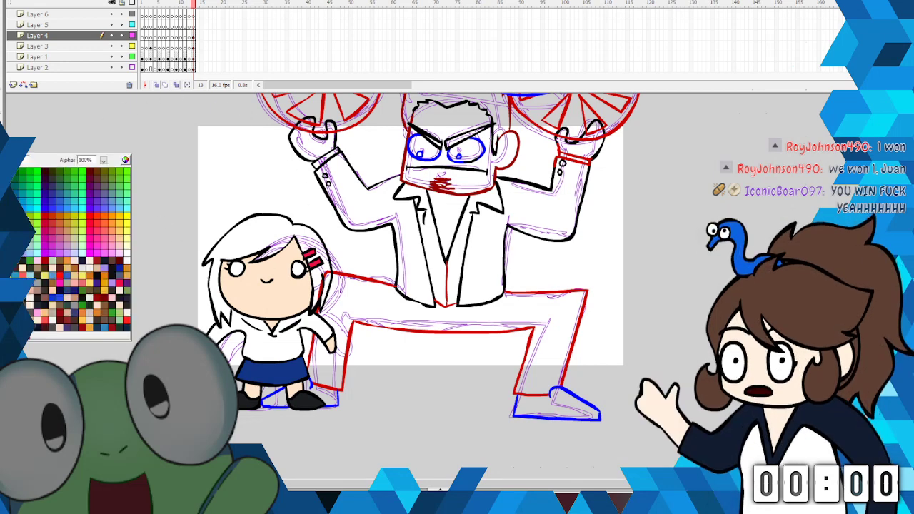
pyautogui.click(96, 312)
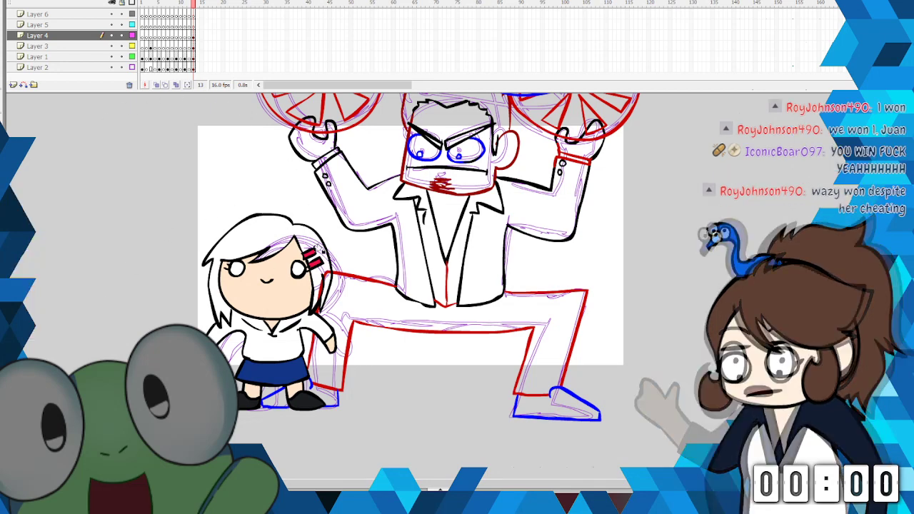
pyautogui.click(306, 243)
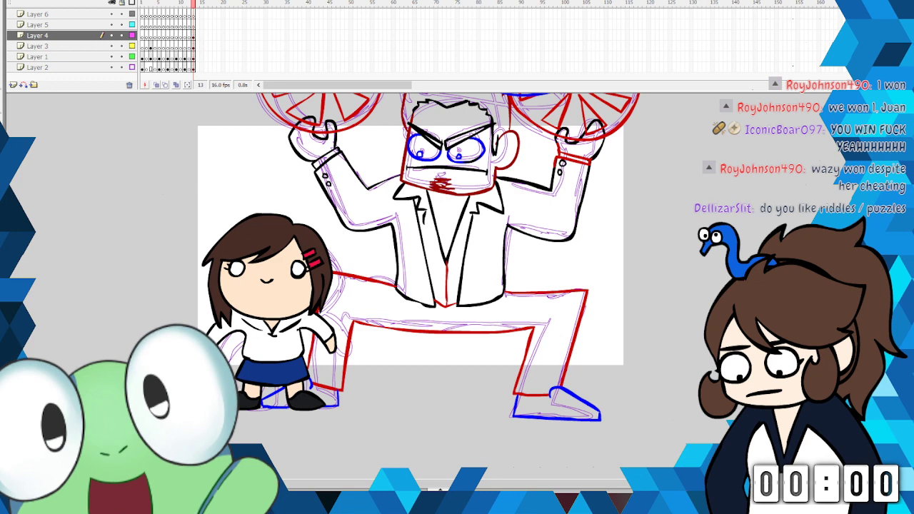
pyautogui.click(316, 245)
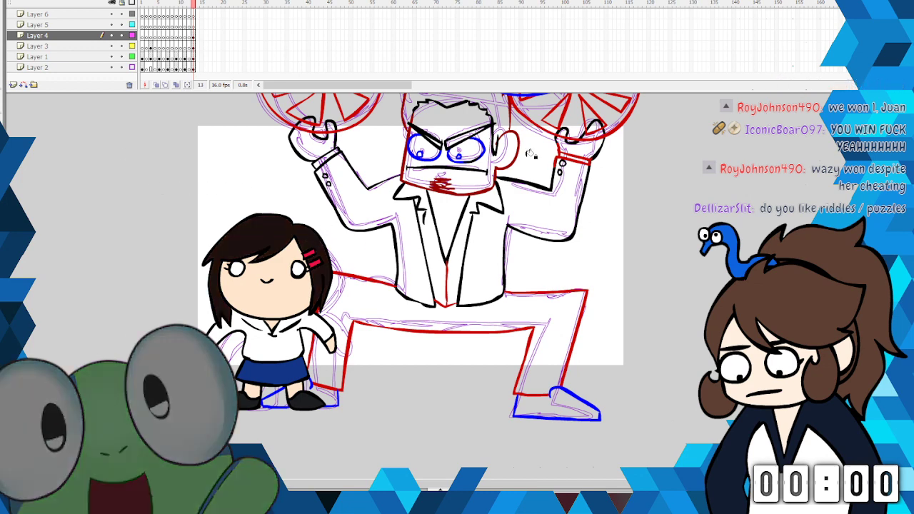
# Step: On frame 13 of Layer 3, remove the rear wheel line segments that overlap the bicycle's frame and chain guard
pyautogui.click(9, 150)
pyautogui.click(18, 171)
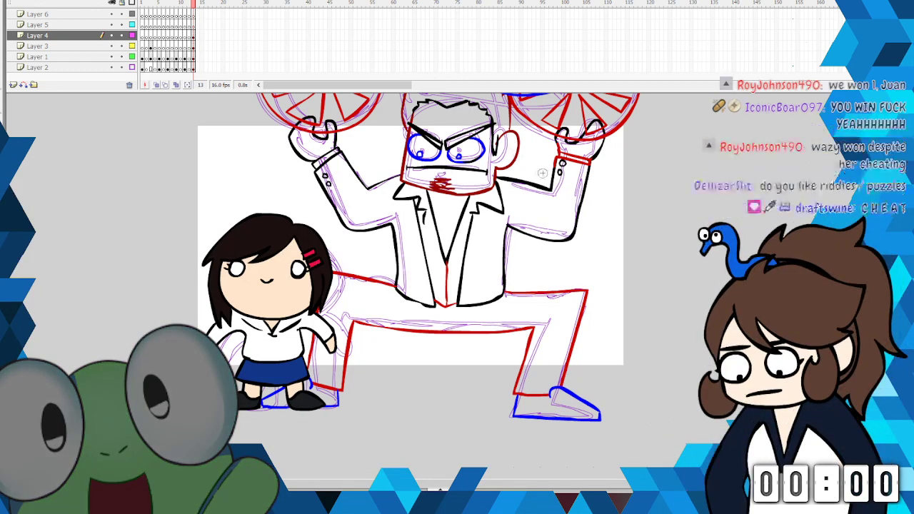
pyautogui.scroll(3, 329, 114)
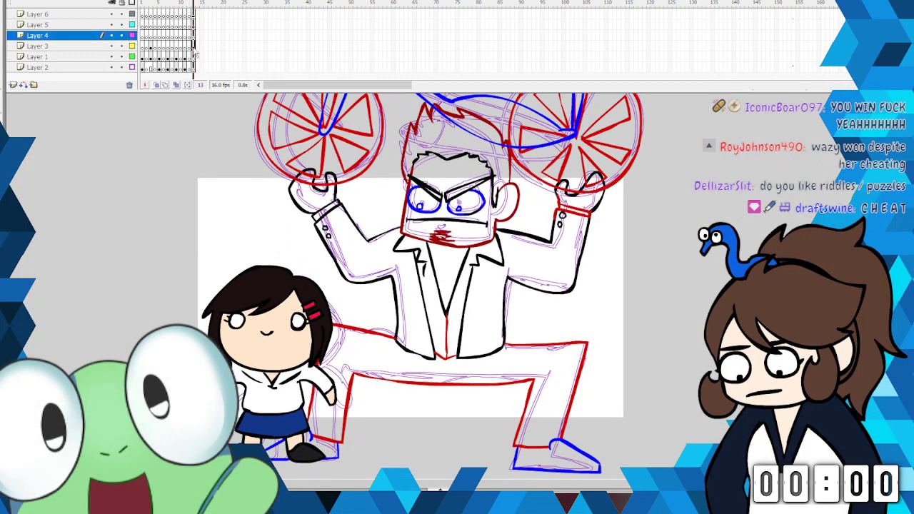
pyautogui.click(193, 47)
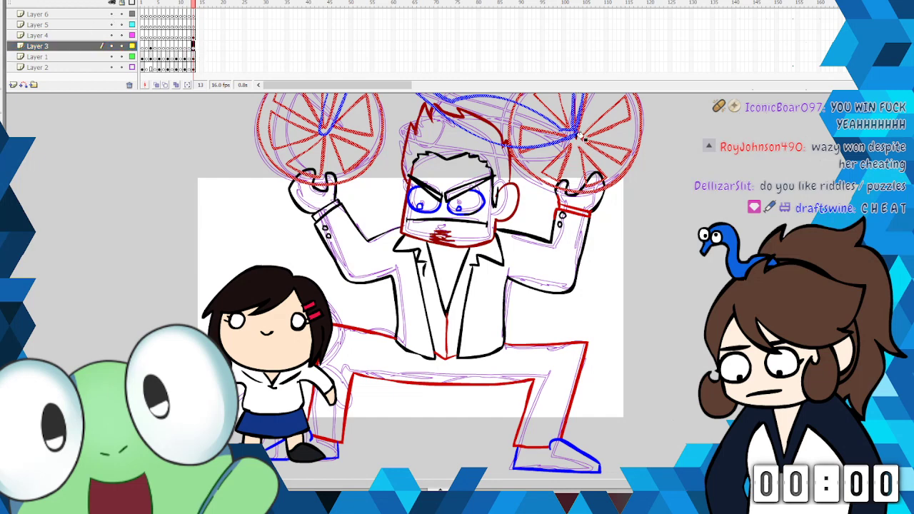
pyautogui.scroll(5, 443, 286)
pyautogui.scroll(3, 443, 286)
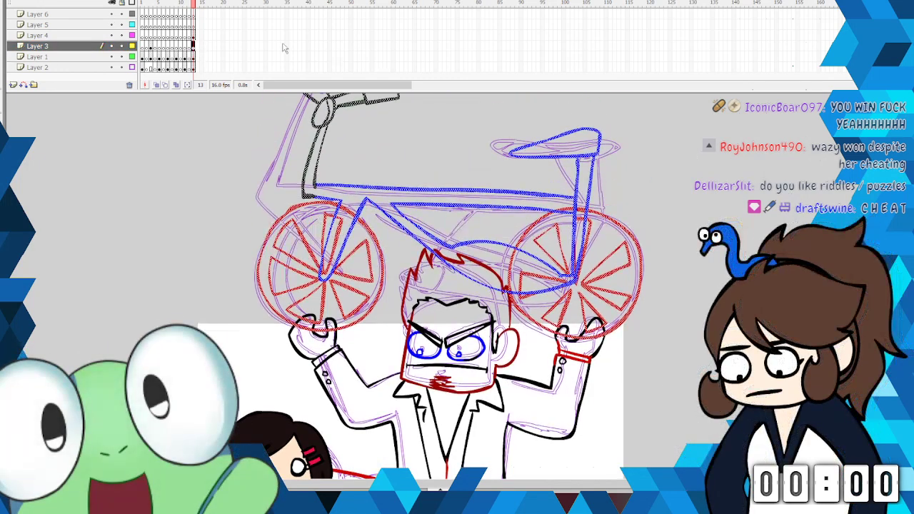
pyautogui.click(193, 6)
pyautogui.rightClick(542, 283)
pyautogui.click(544, 284)
pyautogui.rightClick(514, 265)
pyautogui.click(526, 272)
pyautogui.rightClick(580, 210)
pyautogui.click(586, 213)
pyautogui.rightClick(586, 210)
pyautogui.click(584, 236)
pyautogui.rightClick(576, 263)
pyautogui.click(595, 271)
# Step: Try recolouring the bicycle's line art black, and undo back to the red and blue lines
pyautogui.click(193, 47)
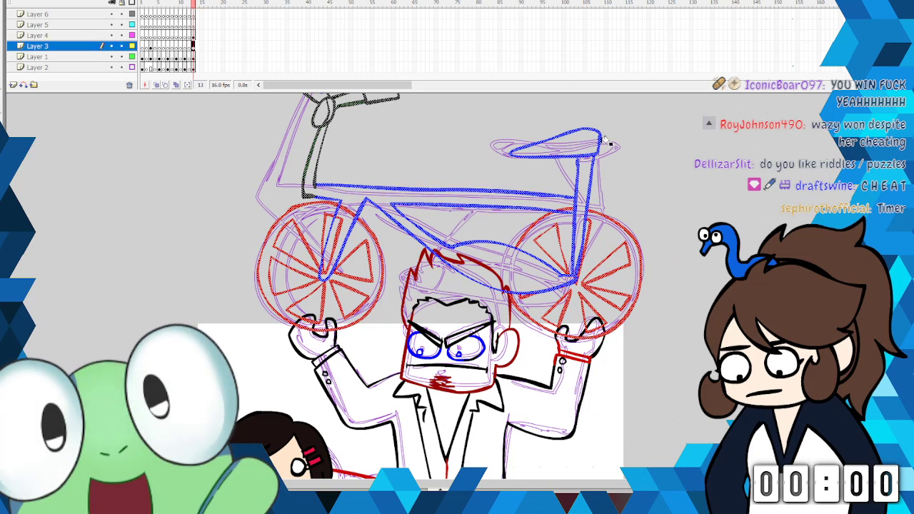
pyautogui.press('s')
pyautogui.click(580, 277)
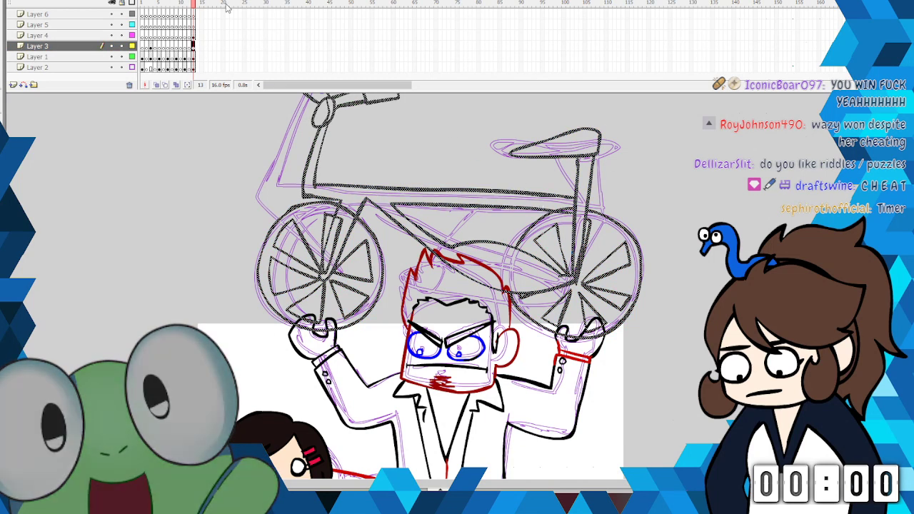
pyautogui.click(320, 5)
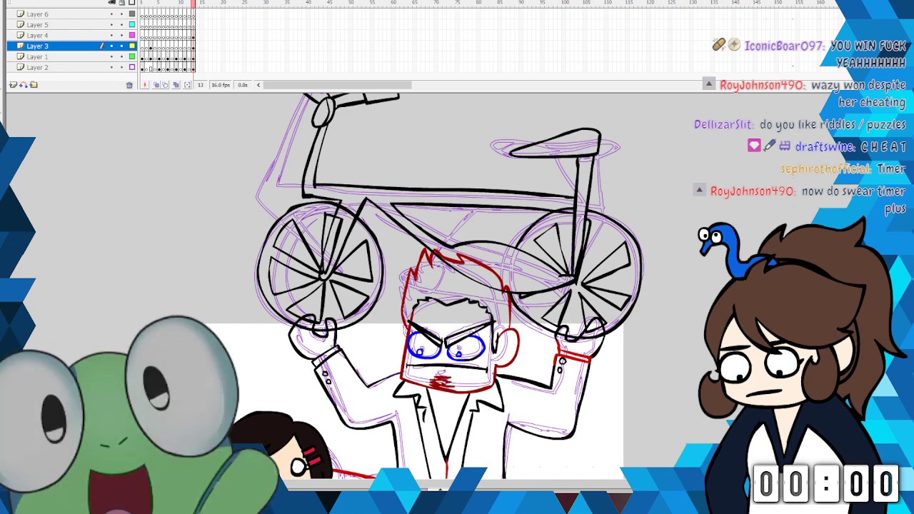
pyautogui.click(379, 194)
pyautogui.hotkey('ctrl', 'z')
pyautogui.hotkey('ctrl', 'z')
pyautogui.hotkey('ctrl', 'z')
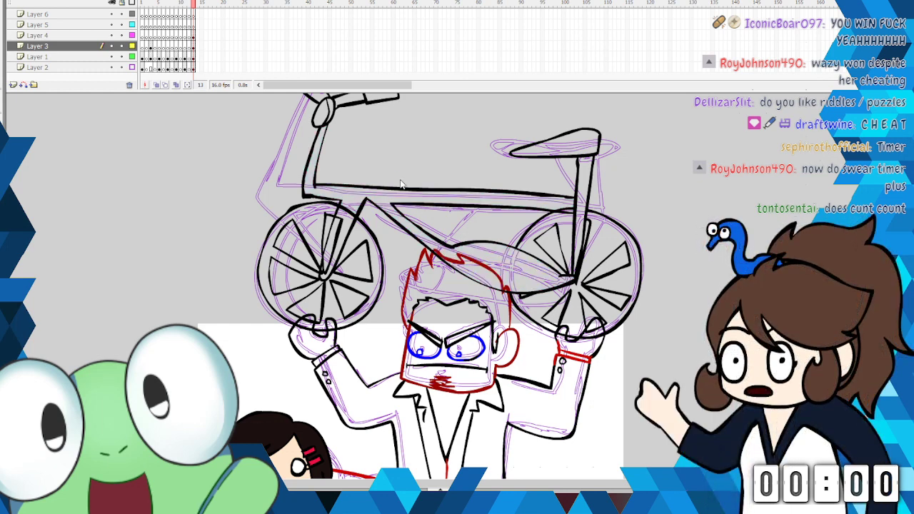
pyautogui.click(199, 6)
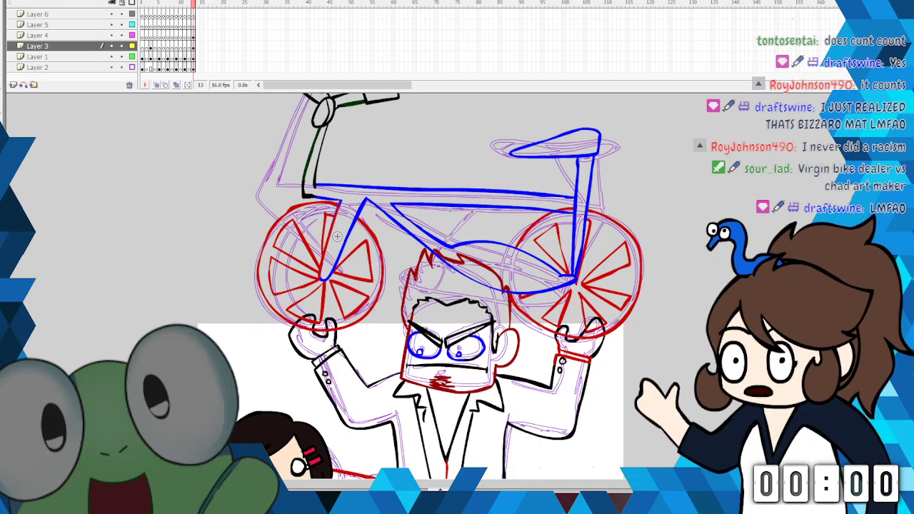
# Step: Recolour all of the bicycle's line art on frame 13 of Layer 3 to black
pyautogui.click(193, 46)
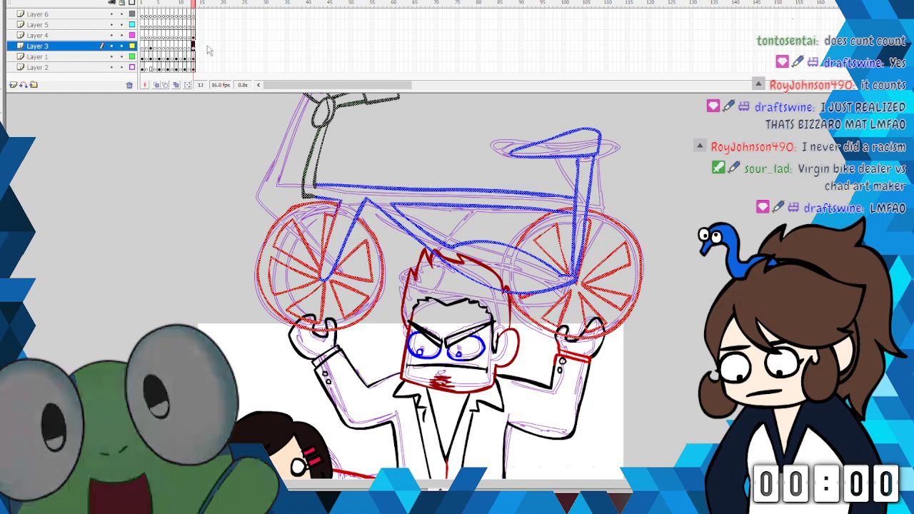
pyautogui.click(4, 148)
pyautogui.click(20, 172)
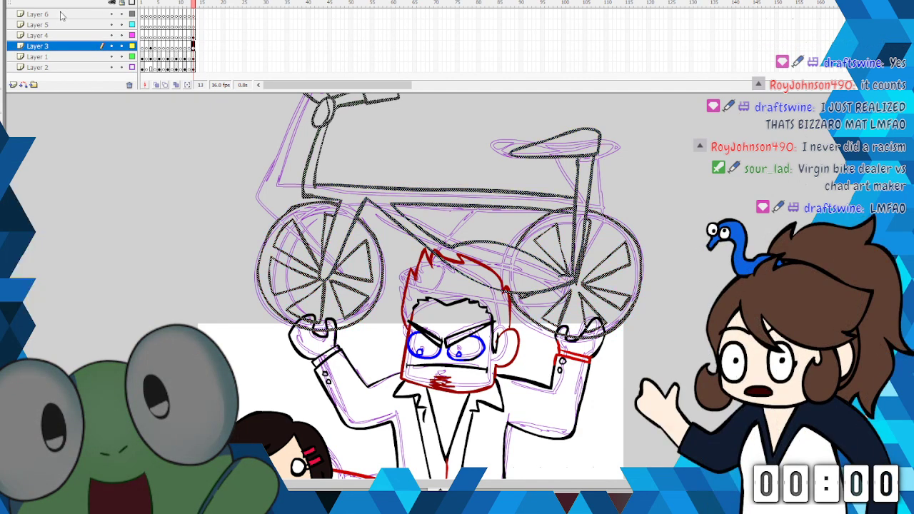
pyautogui.click(721, 269)
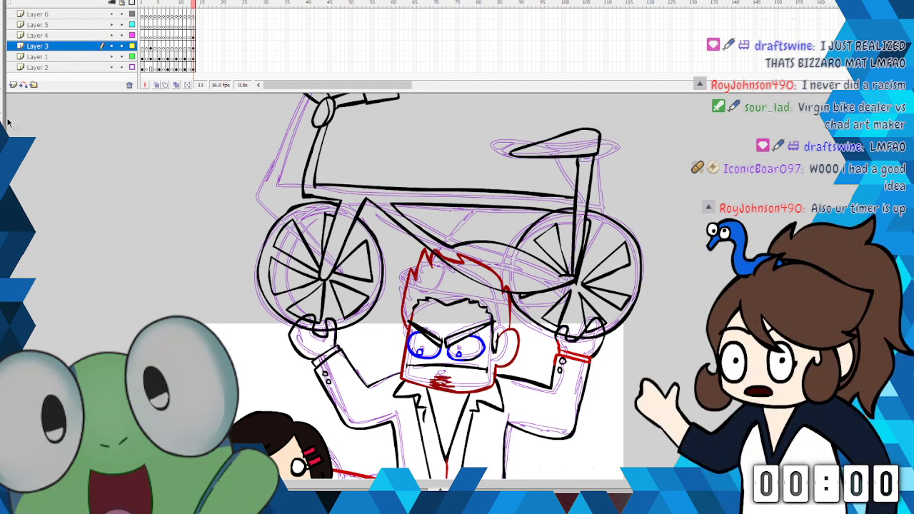
# Step: Fill the whole bicycle frame with teal green and draw black curved detail lines on the chain guard
pyautogui.click(22, 146)
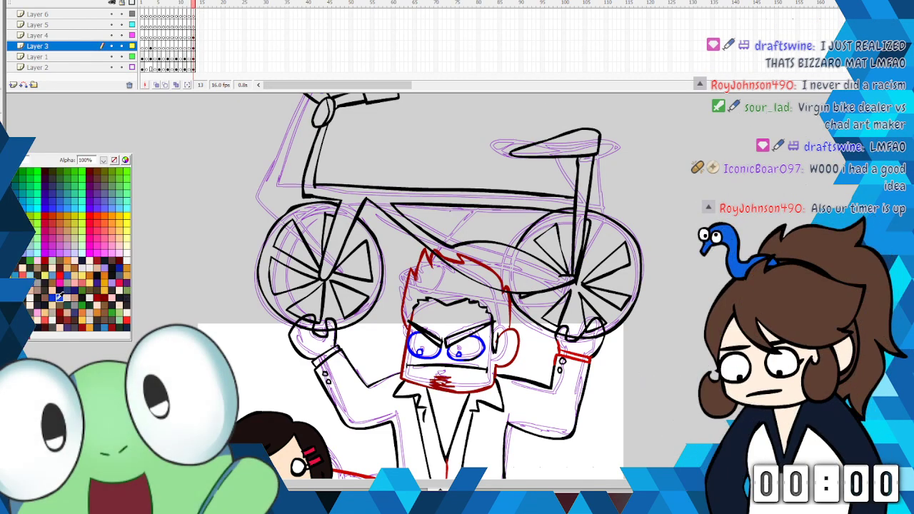
pyautogui.click(62, 294)
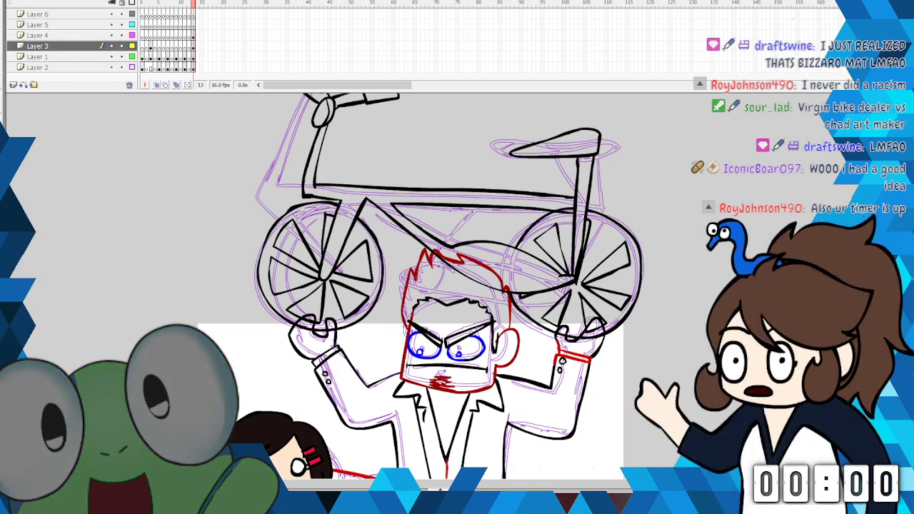
pyautogui.click(451, 241)
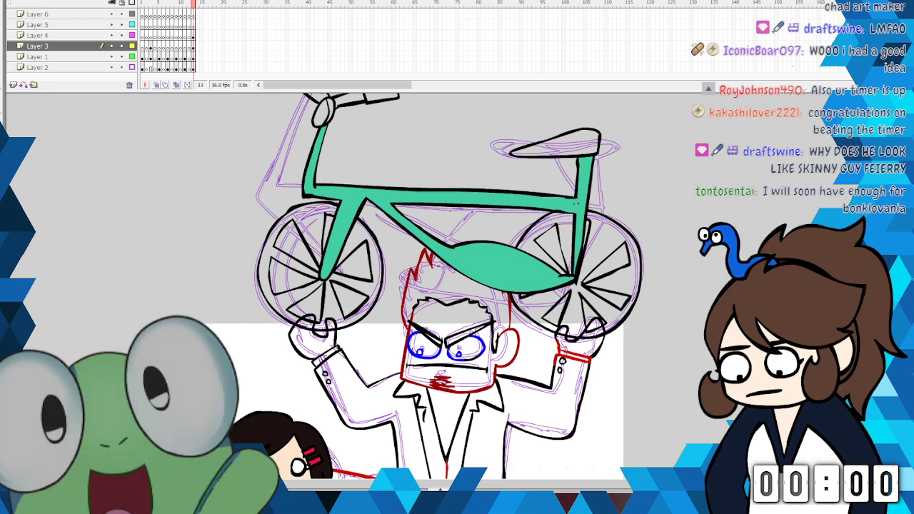
pyautogui.click(10, 147)
pyautogui.click(26, 169)
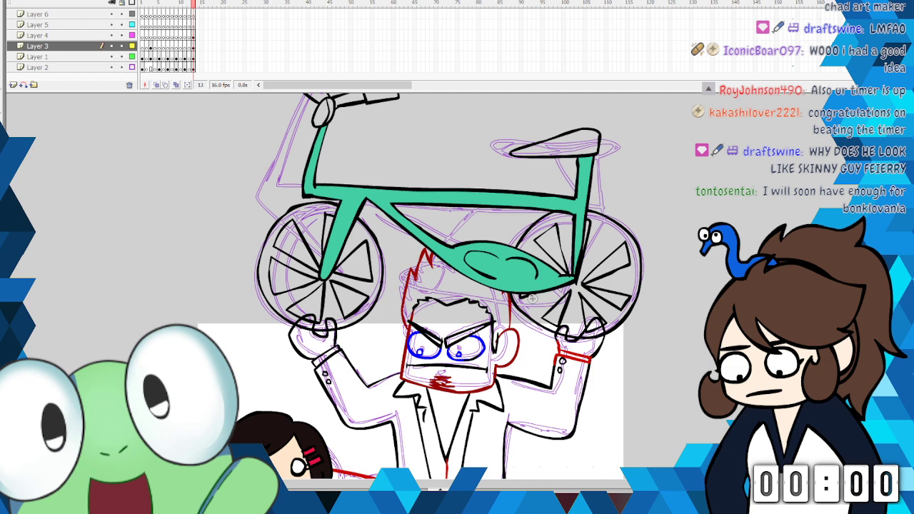
# Step: Fill both bicycle wheels with near-black, leaving the gaps between the spokes empty
pyautogui.click(3, 149)
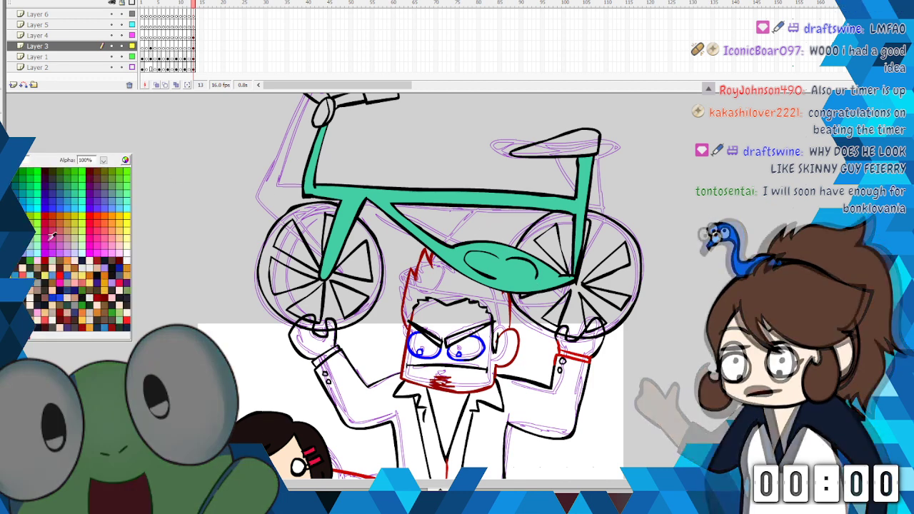
pyautogui.click(86, 252)
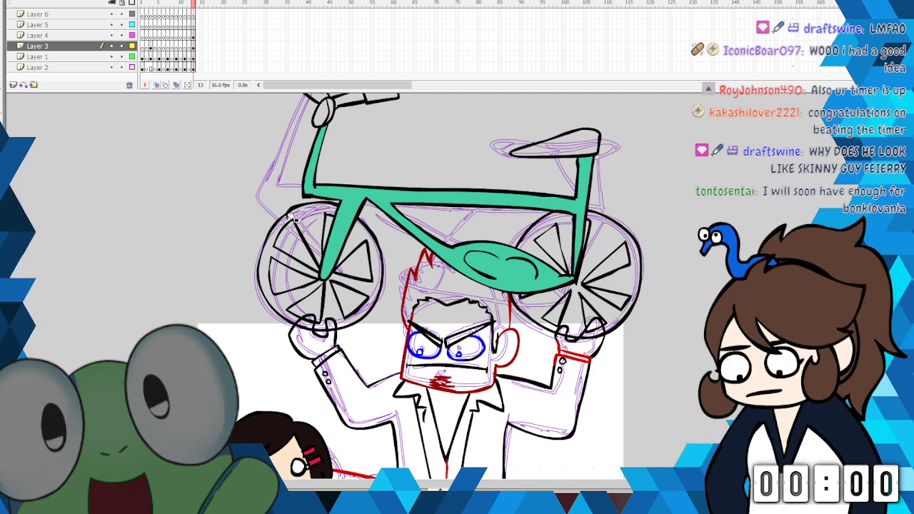
pyautogui.click(278, 237)
pyautogui.click(547, 302)
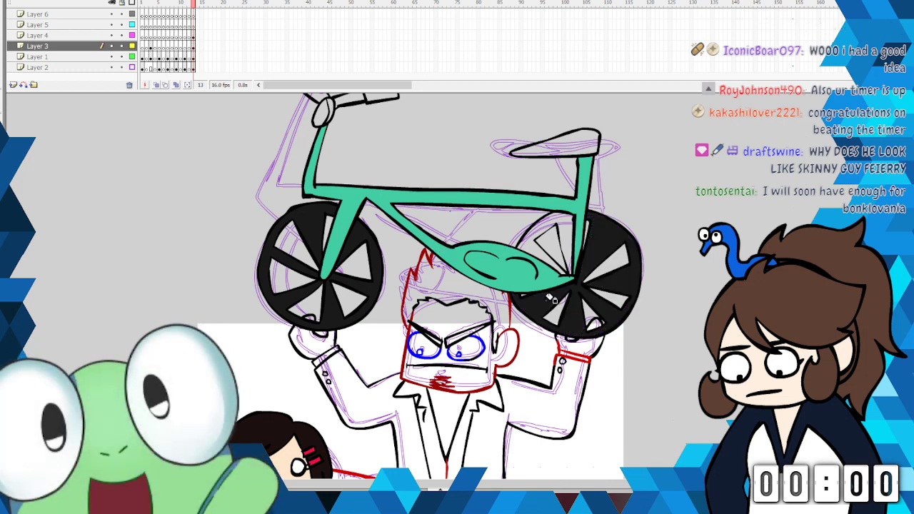
pyautogui.click(546, 251)
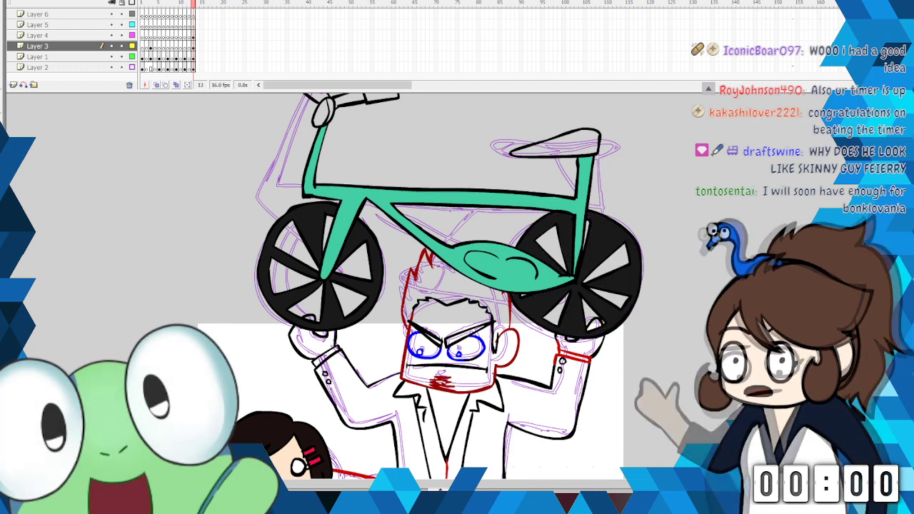
# Step: Fill the bicycle's saddle and both handlebar grips with the same near-black colour
pyautogui.scroll(2, 758, 234)
pyautogui.click(587, 182)
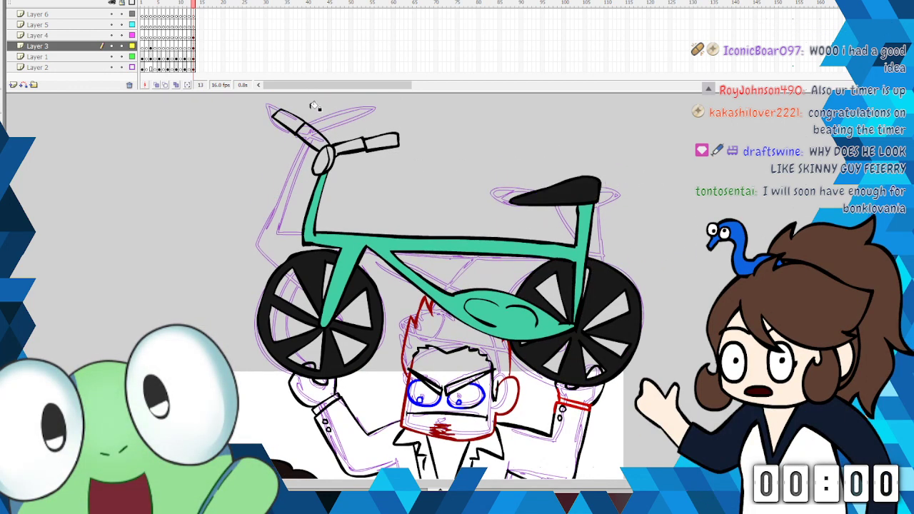
pyautogui.click(290, 123)
pyautogui.click(379, 141)
# Step: Fill both handlebar stems between the grips and the headlight with grey
pyautogui.click(5, 155)
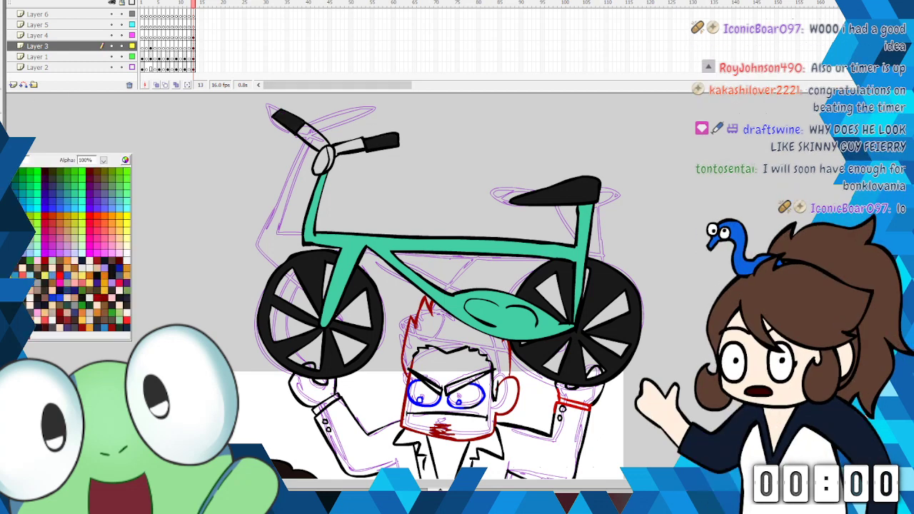
pyautogui.click(43, 307)
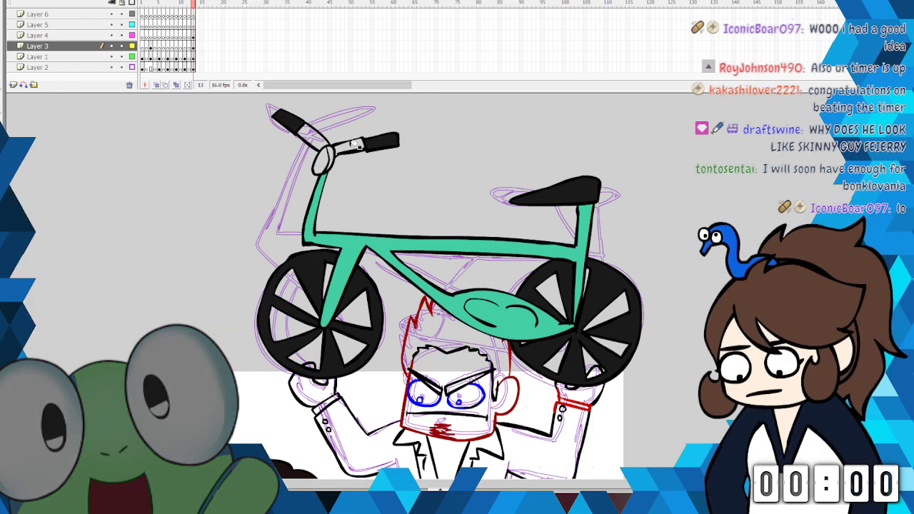
pyautogui.click(323, 140)
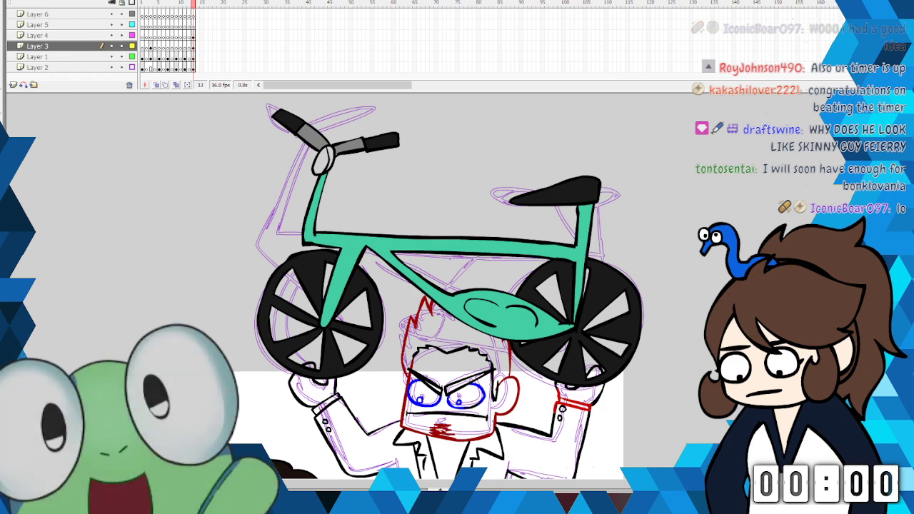
pyautogui.click(349, 143)
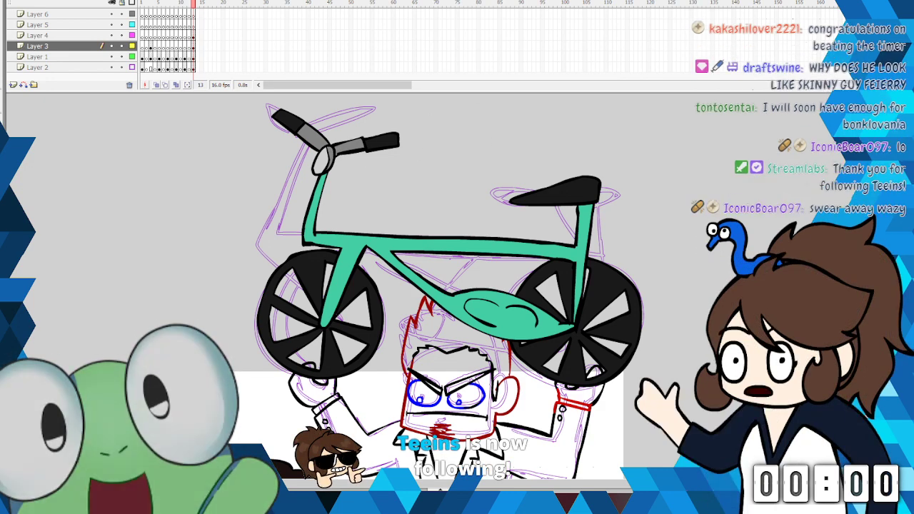
# Step: Fill the headlight's lens with pale yellow and its rim with grey
pyautogui.click(321, 161)
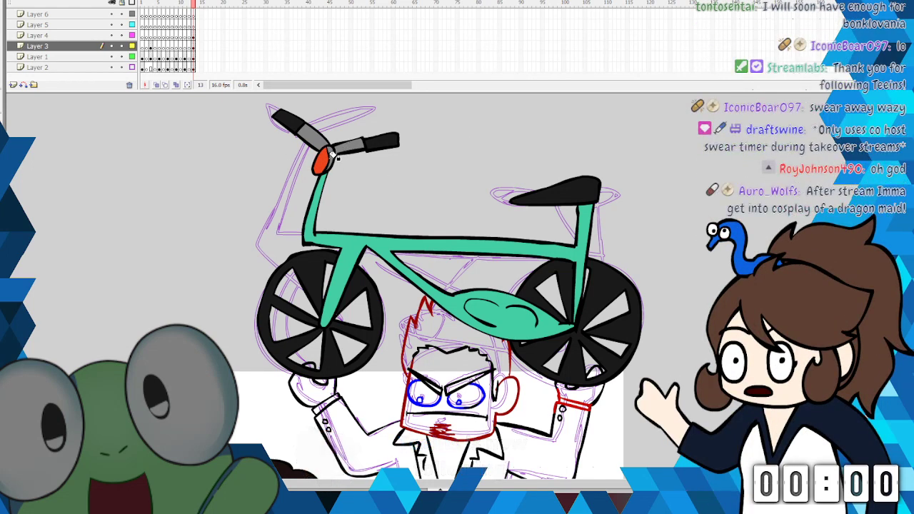
pyautogui.scroll(-5, 435, 286)
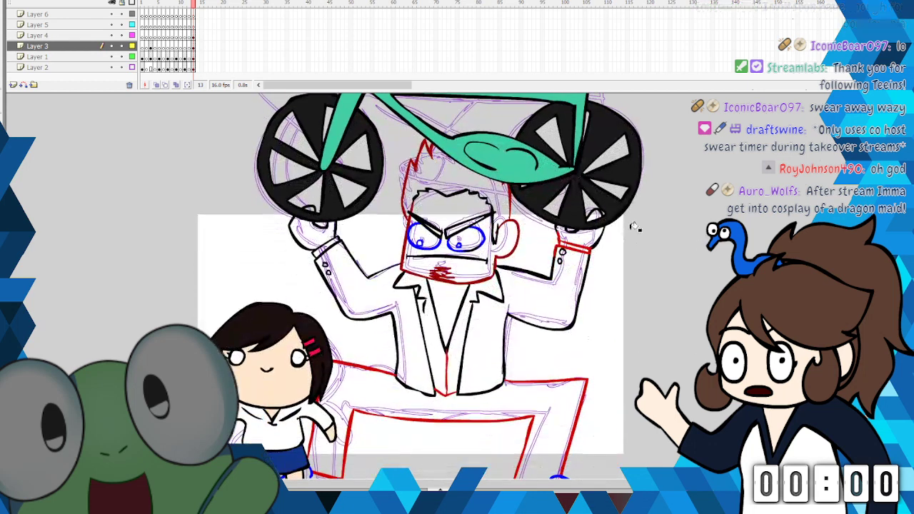
pyautogui.click(7, 0)
pyautogui.click(10, 44)
pyautogui.scroll(5, 435, 285)
pyautogui.scroll(1, 436, 285)
pyautogui.scroll(-2, 436, 285)
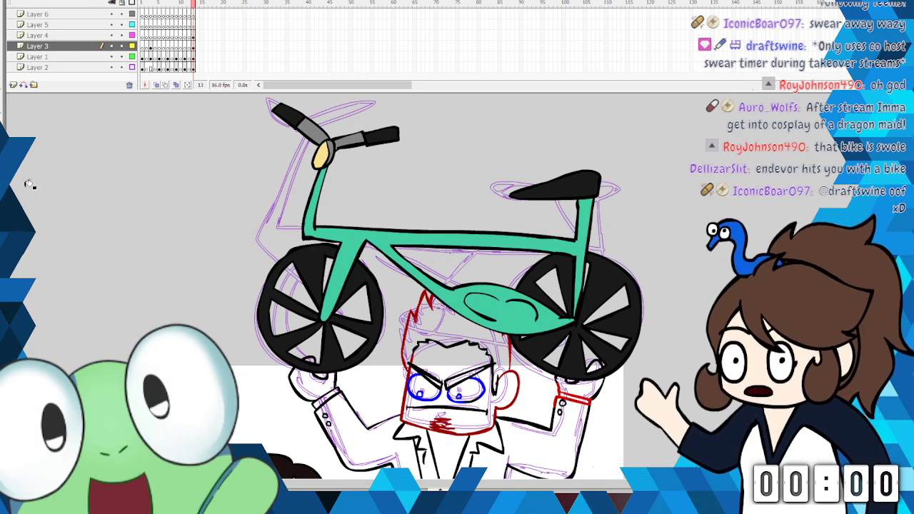
# Step: Draw the bicycle's two pedals and their crank arms in dark red on frame 13 of Layer 5
pyautogui.click(3, 200)
pyautogui.click(22, 264)
pyautogui.click(194, 25)
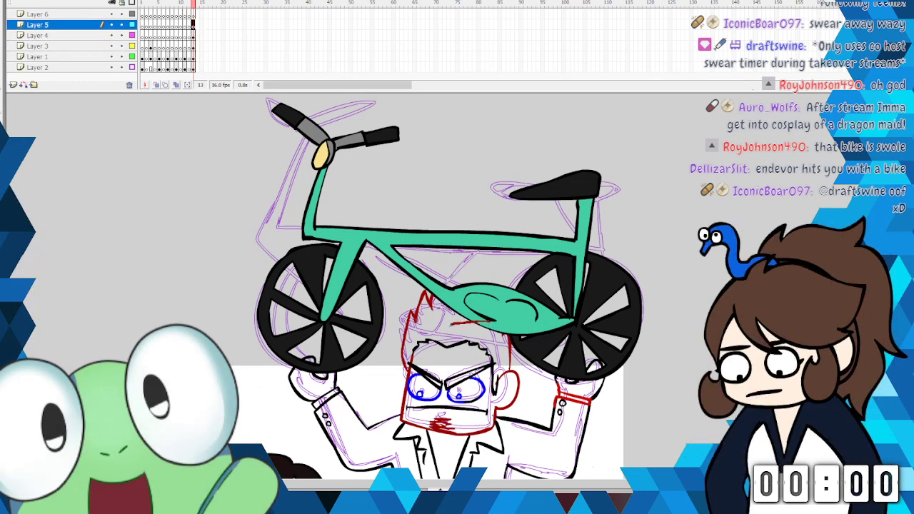
pyautogui.moveTo(485, 332)
pyautogui.mouseDown()
pyautogui.moveTo(510, 310)
pyautogui.moveTo(487, 319)
pyautogui.mouseUp()
pyautogui.moveTo(502, 277); pyautogui.dragTo(502, 285)
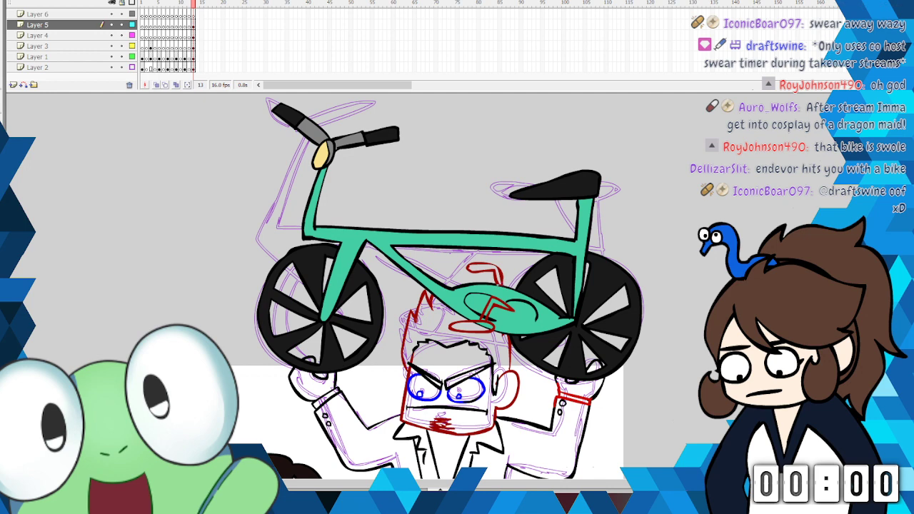
# Step: Recolour the outlines of both pedals and their crank arms to black
pyautogui.press('k')
pyautogui.click(2, 148)
pyautogui.click(50, 250)
pyautogui.click(504, 267)
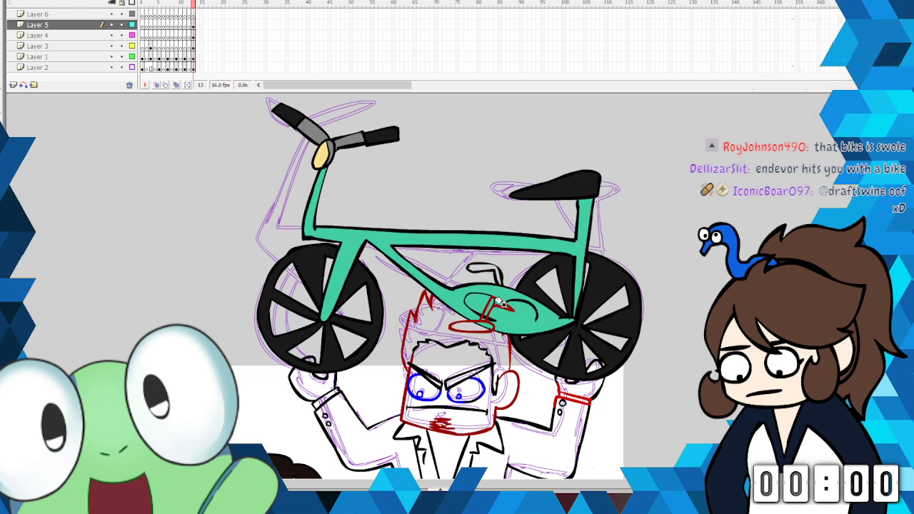
pyautogui.click(502, 303)
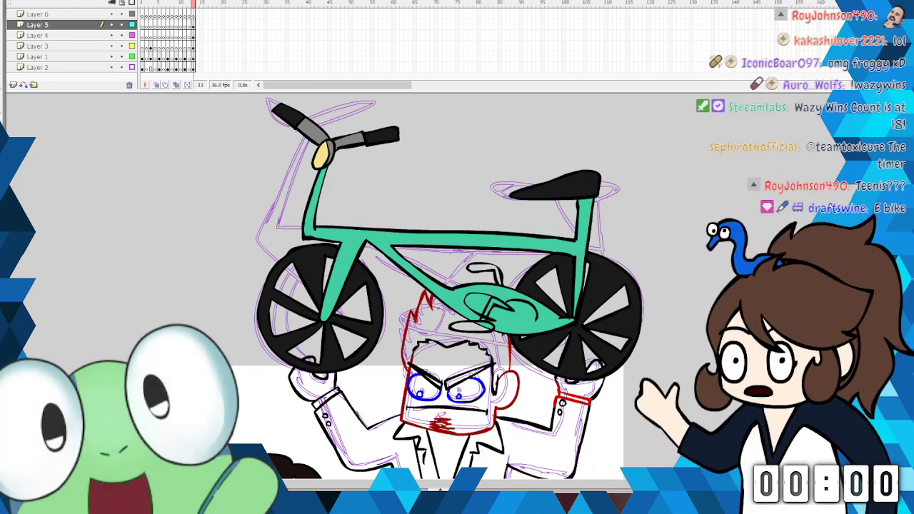
# Step: Fill both bicycle pedals and their crank arms with grey on Layer 5
pyautogui.click(27, 193)
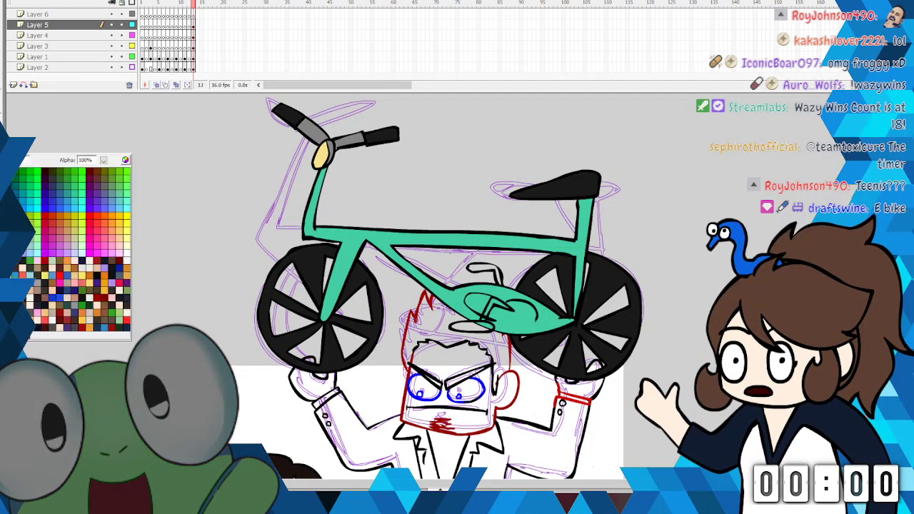
pyautogui.click(21, 274)
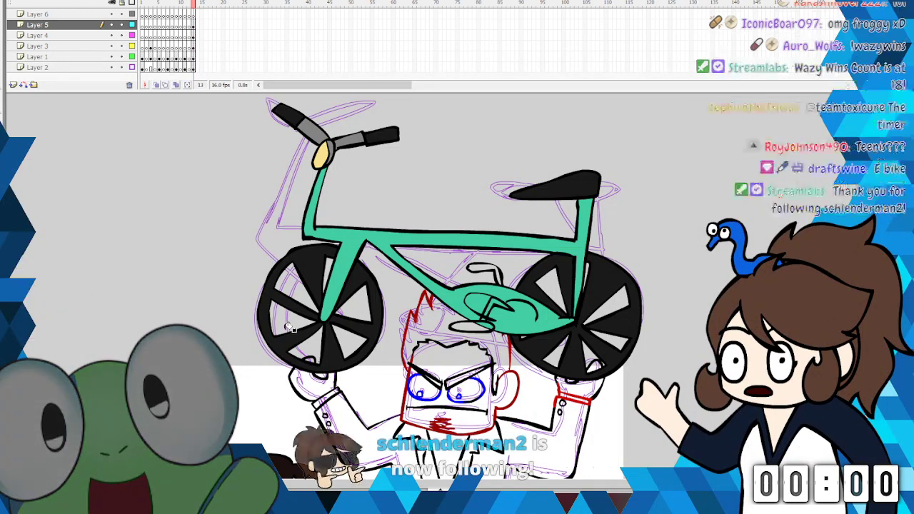
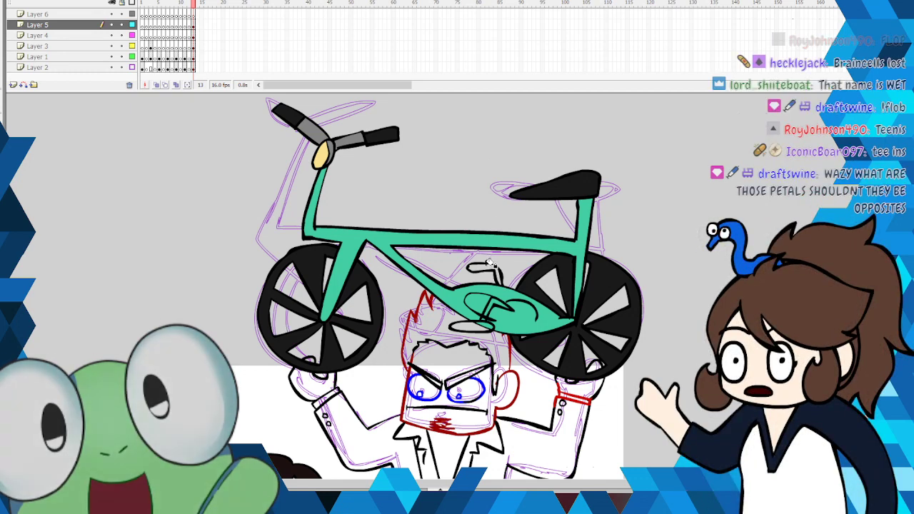
pyautogui.click(480, 325)
pyautogui.click(492, 307)
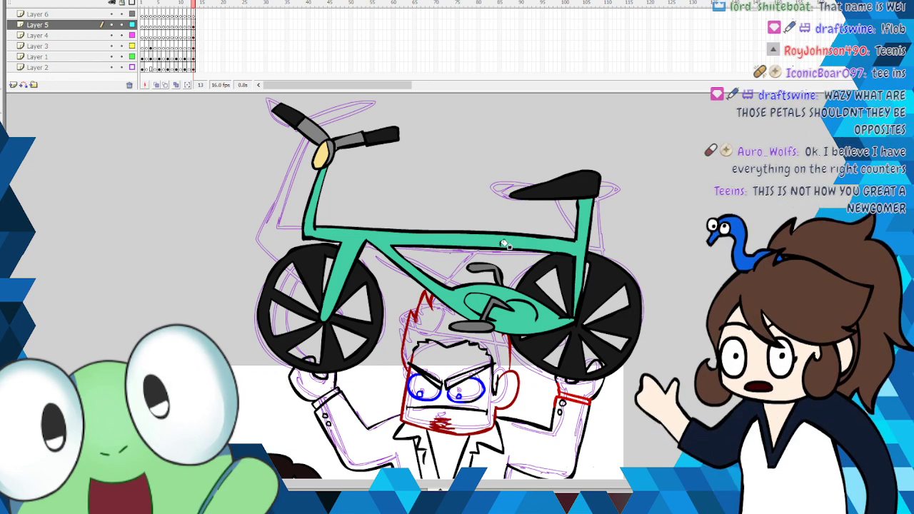
# Step: Recolour all of the man's line art on frame 13 of Layer 1 to black and copy it
pyautogui.scroll(-5, 420, 285)
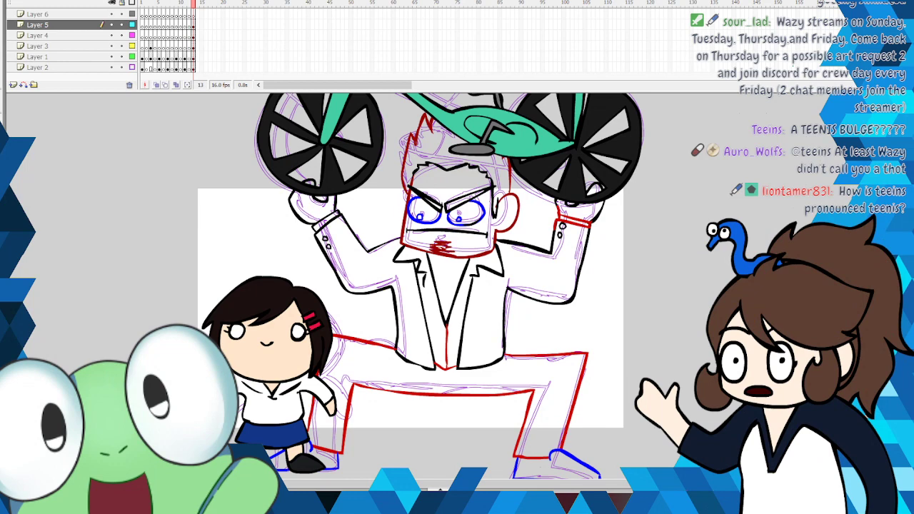
pyautogui.click(194, 46)
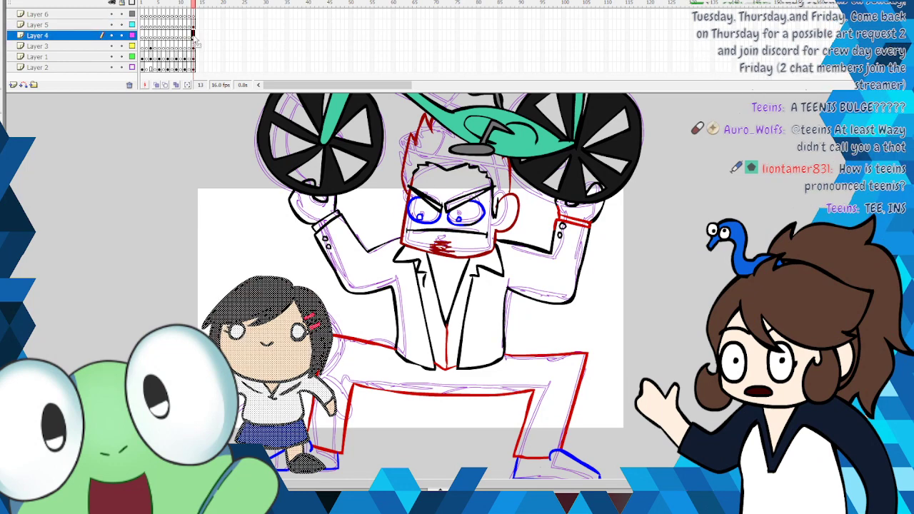
pyautogui.click(194, 57)
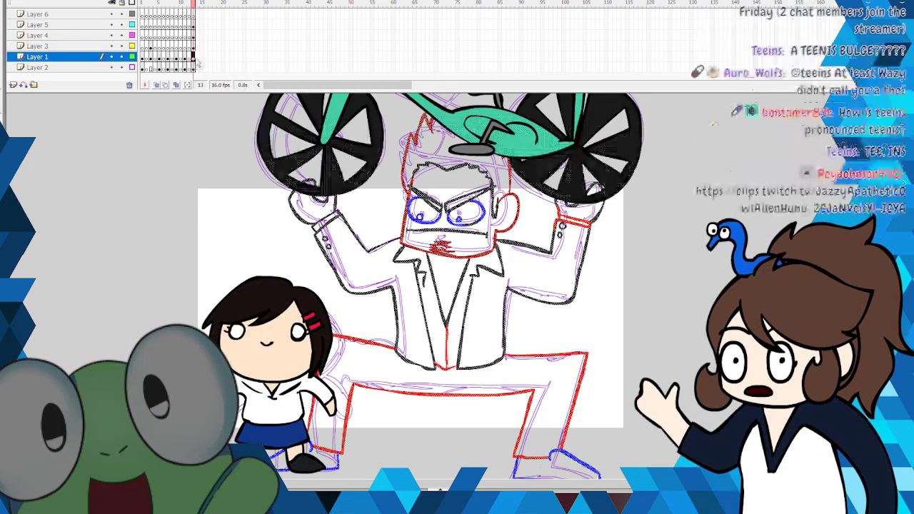
pyautogui.click(4, 149)
pyautogui.click(19, 173)
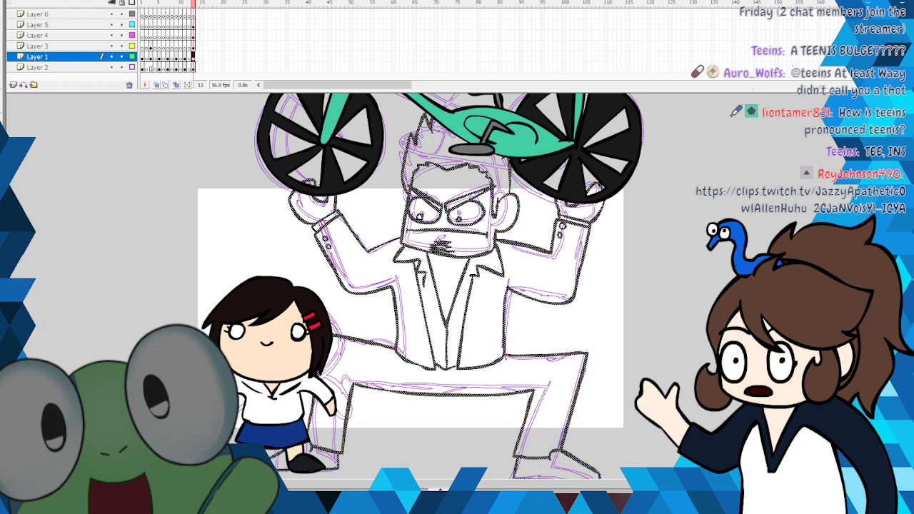
pyautogui.rightClick(493, 247)
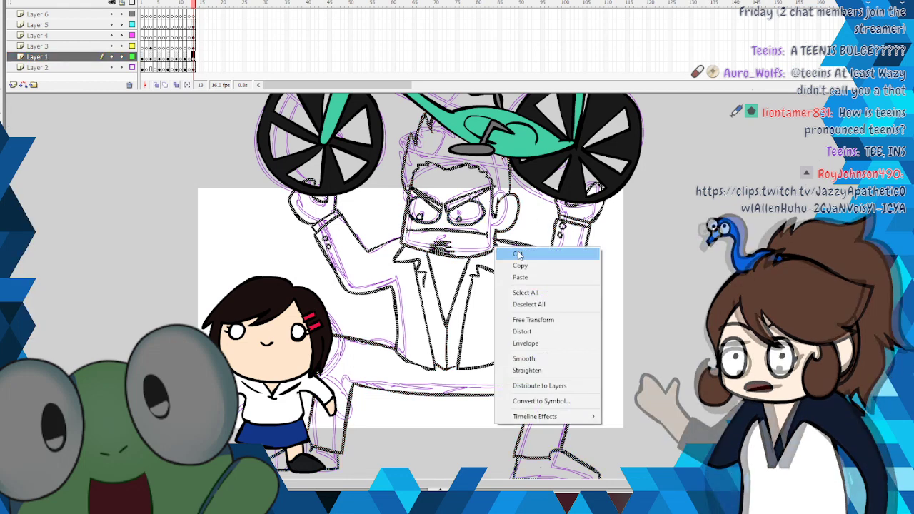
pyautogui.click(543, 266)
pyautogui.click(718, 246)
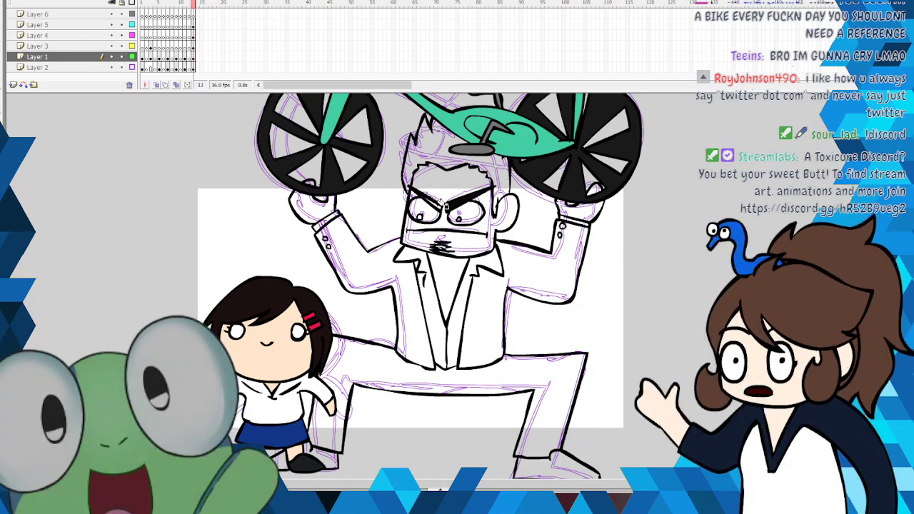
# Step: Fill the man's hair with black and copy the frame 13 artwork of Layer 1
pyautogui.click(444, 147)
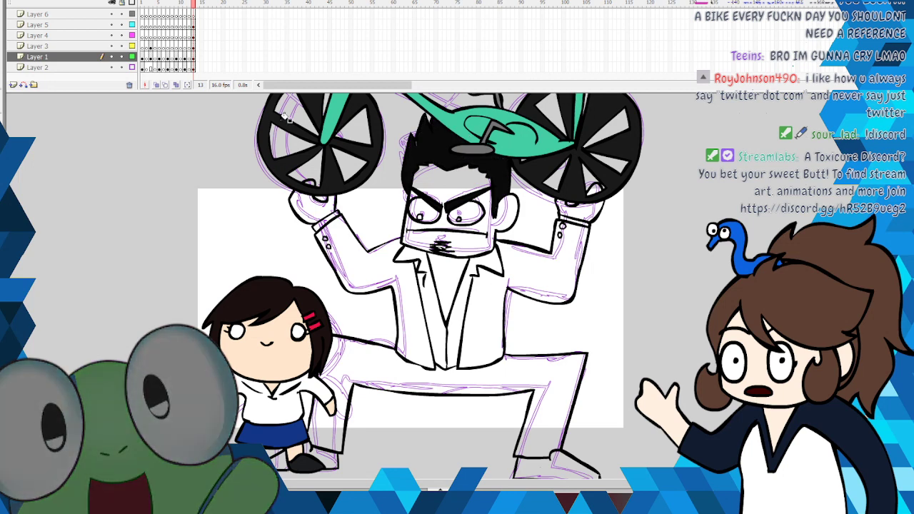
pyautogui.click(193, 57)
pyautogui.rightClick(428, 157)
pyautogui.click(453, 175)
# Step: Save the document with only Layer 1 shown, and make all layers visible again
pyautogui.click(112, 2)
pyautogui.click(112, 57)
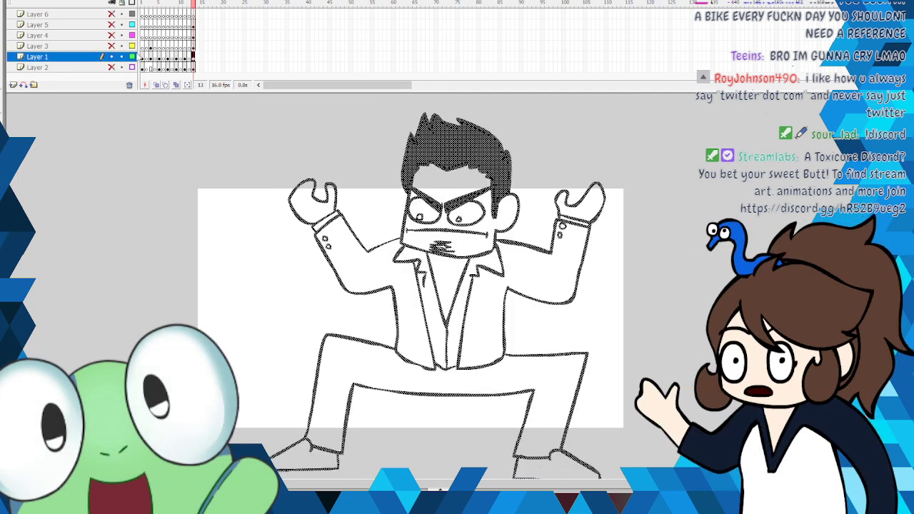
pyautogui.click(420, 148)
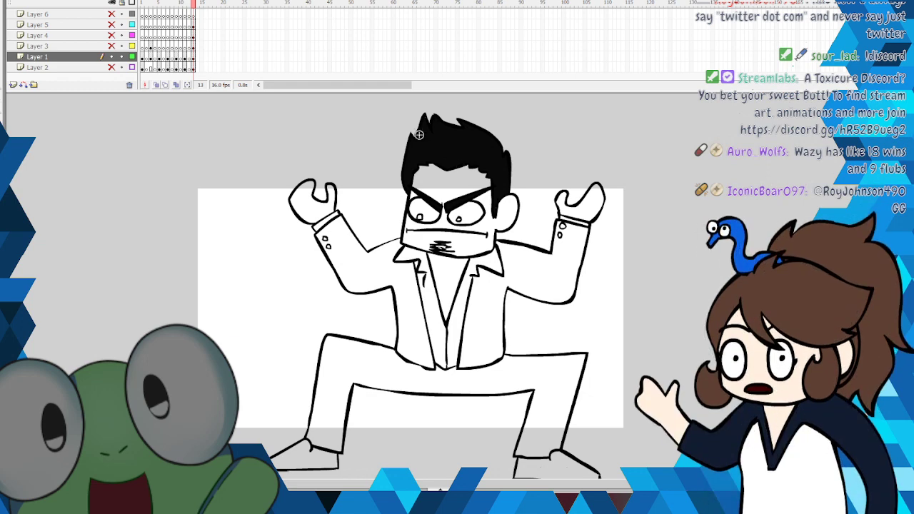
pyautogui.click(9, 1)
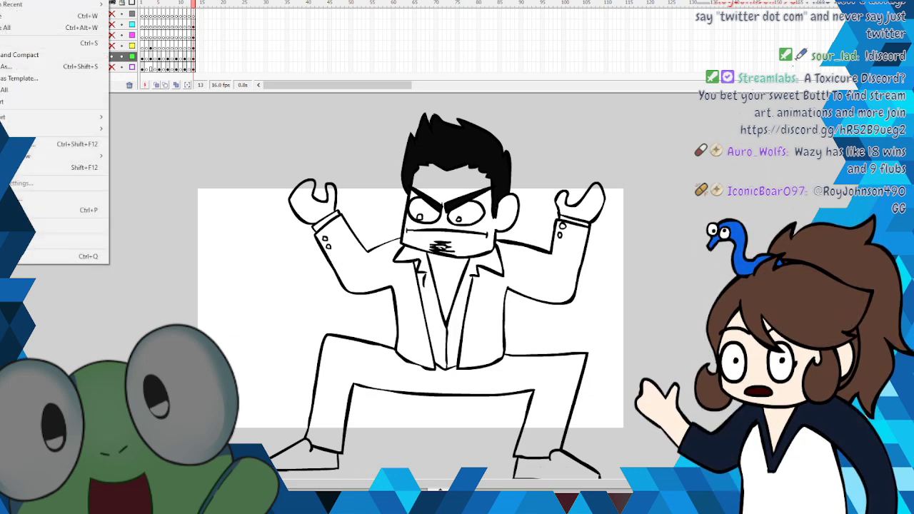
pyautogui.click(9, 43)
pyautogui.click(112, 2)
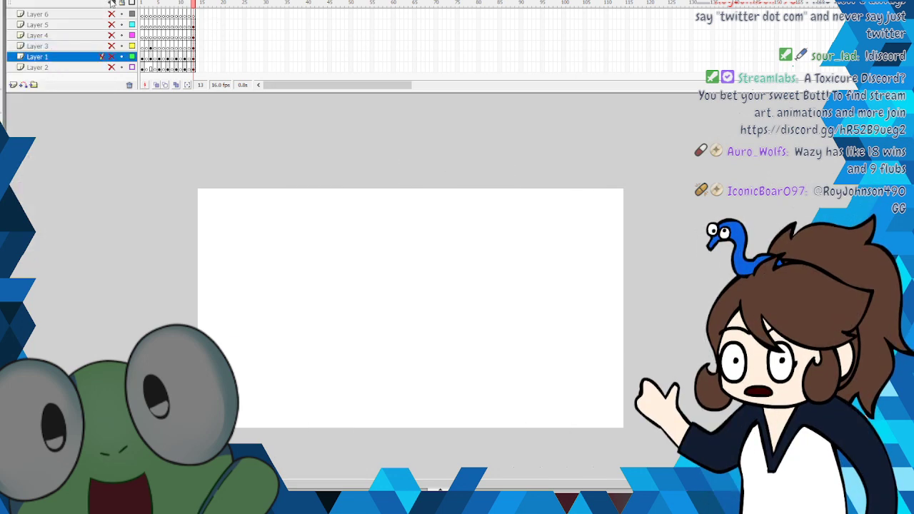
pyautogui.click(112, 2)
pyautogui.click(107, 149)
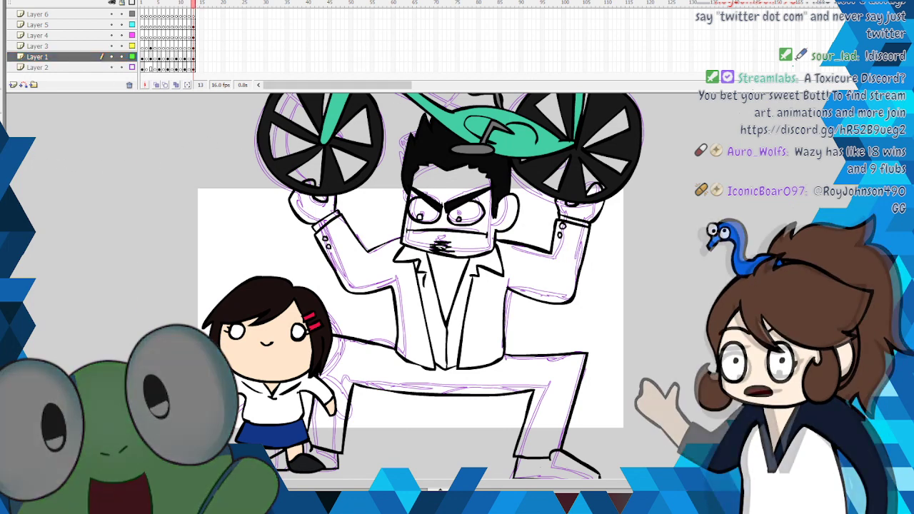
# Step: Fill the man's face, ear, open chest and both hands with a light skin tone
pyautogui.click(6, 147)
pyautogui.click(289, 312)
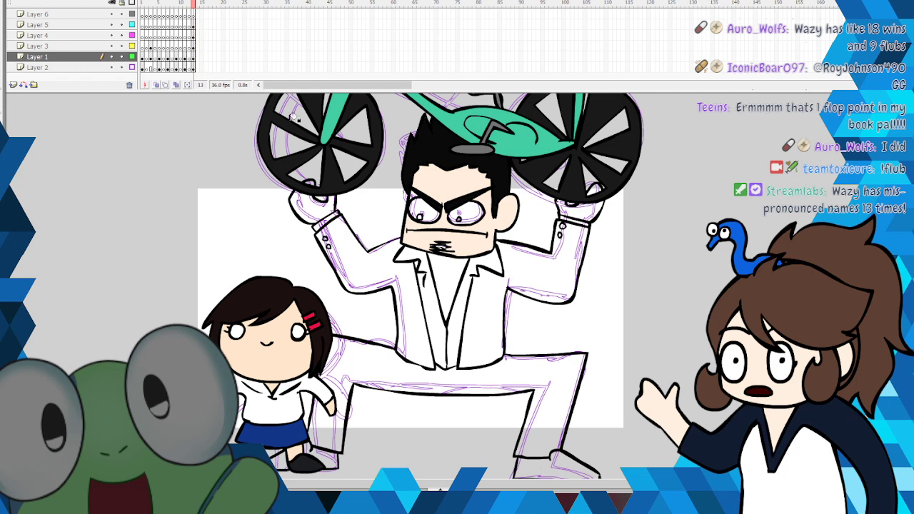
pyautogui.click(448, 276)
pyautogui.click(315, 205)
pyautogui.click(582, 209)
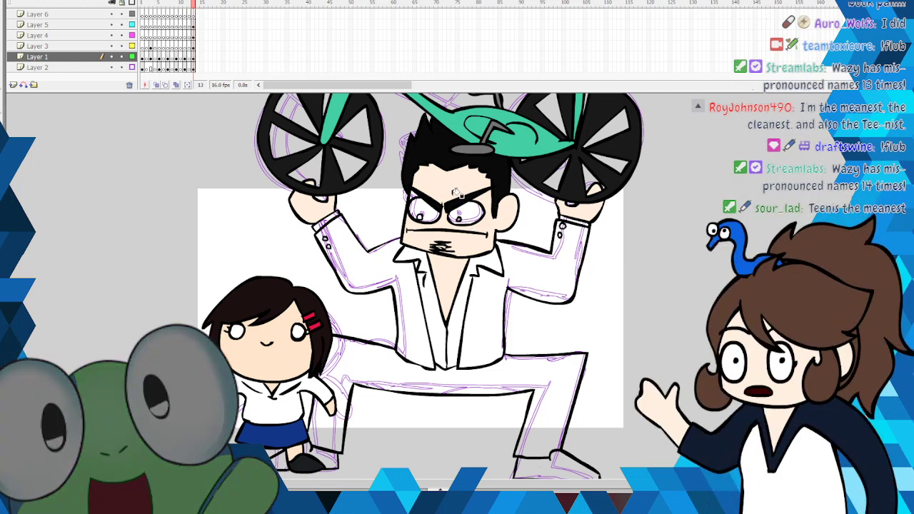
# Step: Fill the man's shirt and collar with dark red and his jacket with light grey
pyautogui.click(4, 160)
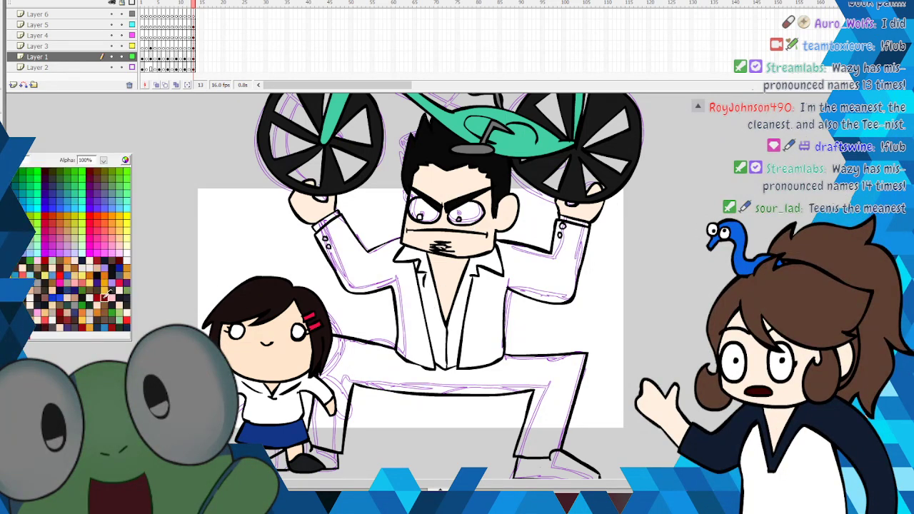
pyautogui.click(106, 295)
pyautogui.click(457, 320)
pyautogui.click(440, 329)
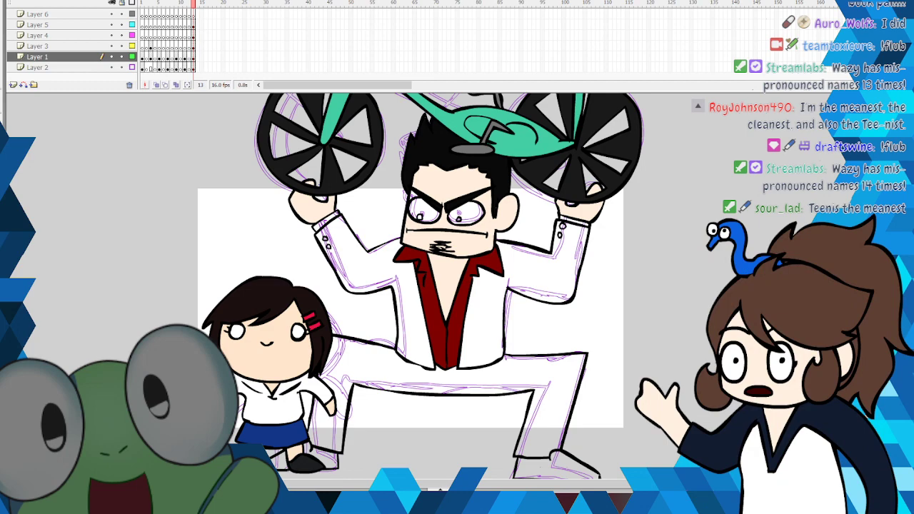
pyautogui.click(484, 310)
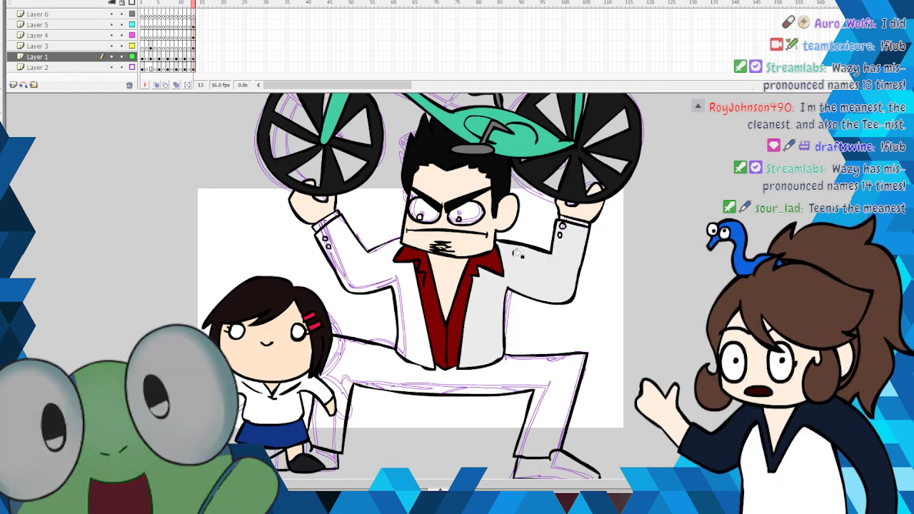
pyautogui.click(414, 318)
# Step: Fill the jacket's sleeve buttons and colour both shirt cuffs dark red
pyautogui.click(3, 155)
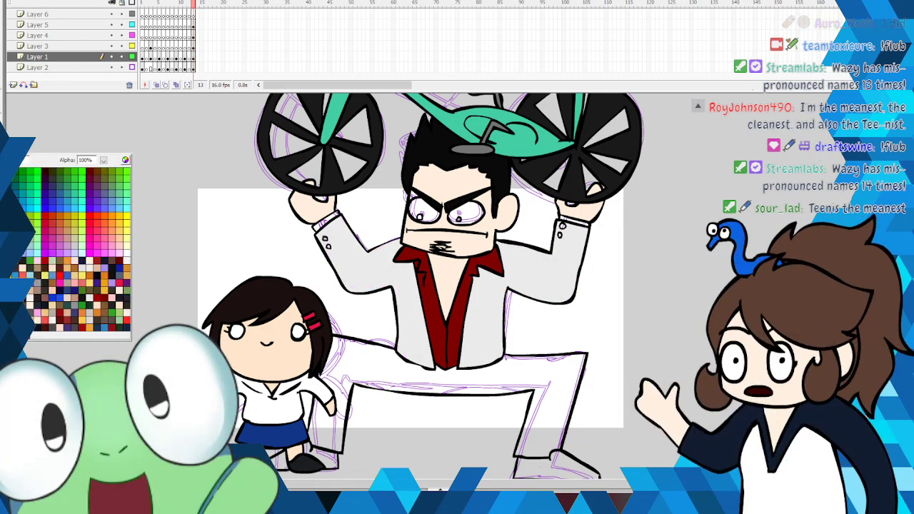
pyautogui.click(3, 182)
pyautogui.press('v')
pyautogui.click(325, 238)
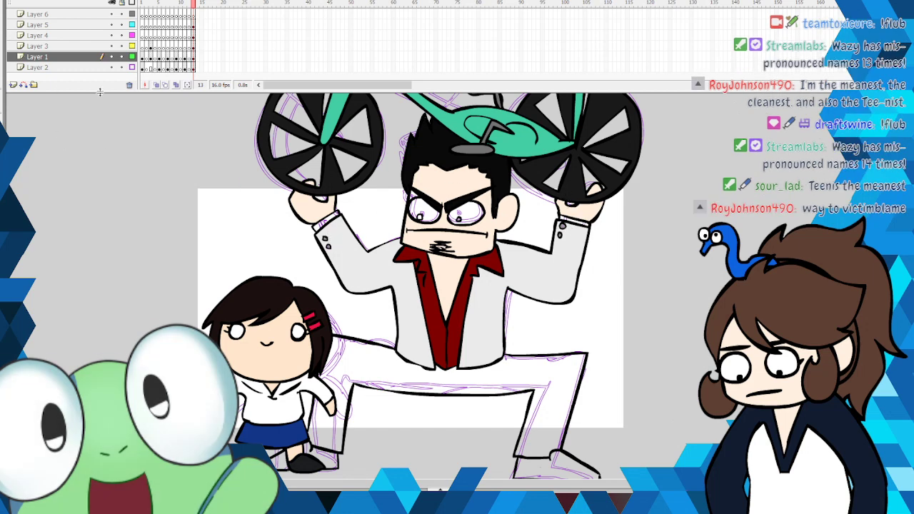
pyautogui.click(328, 221)
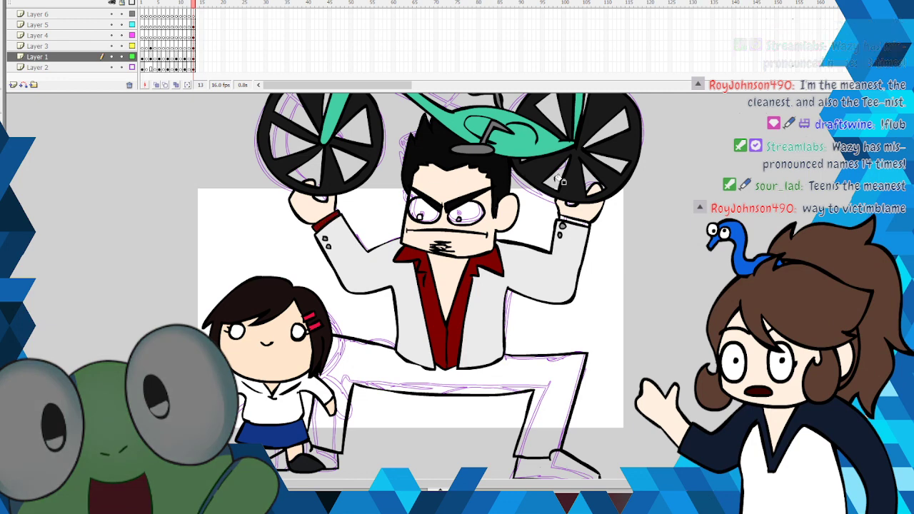
pyautogui.click(576, 221)
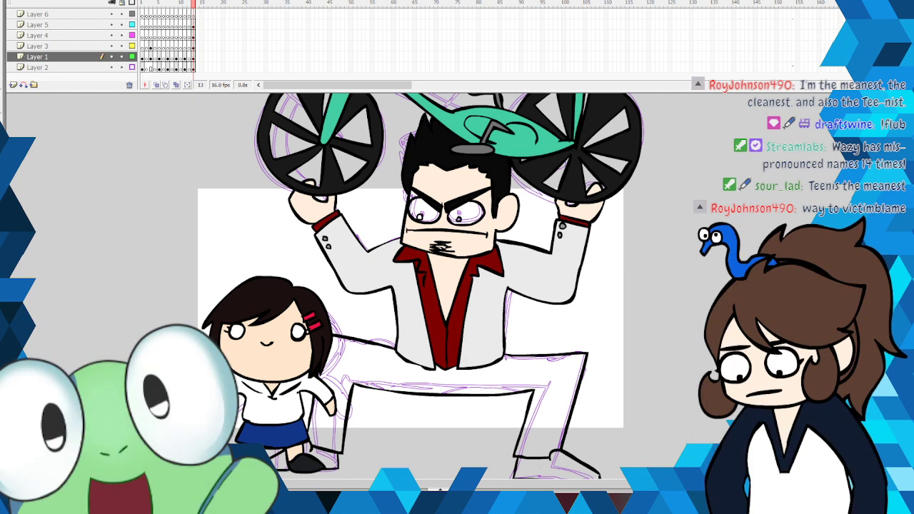
# Step: Fill the man's trousers with light grey and both of his shoes with black
pyautogui.scroll(-2, 272, 105)
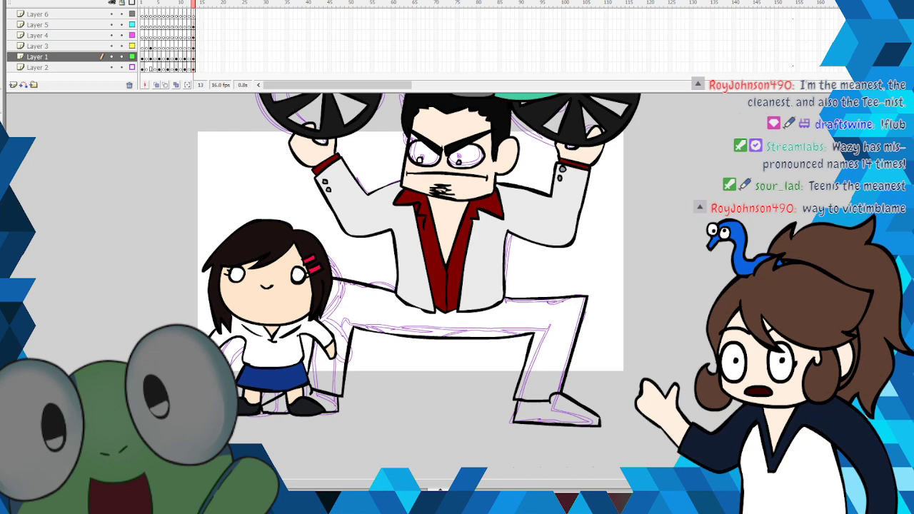
pyautogui.click(576, 314)
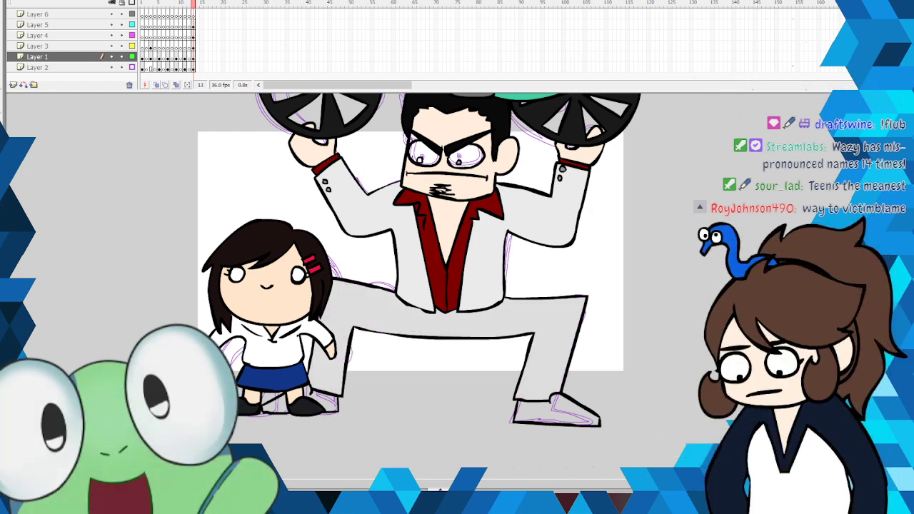
pyautogui.click(578, 412)
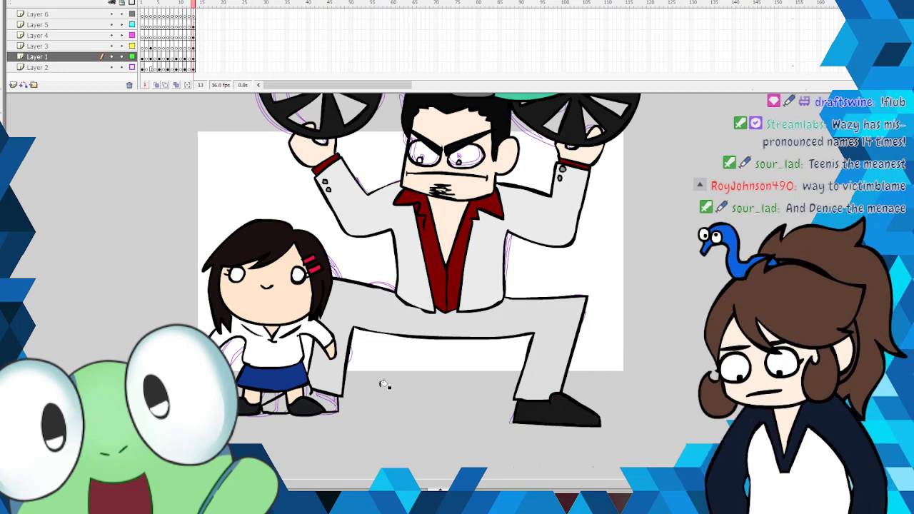
pyautogui.click(332, 397)
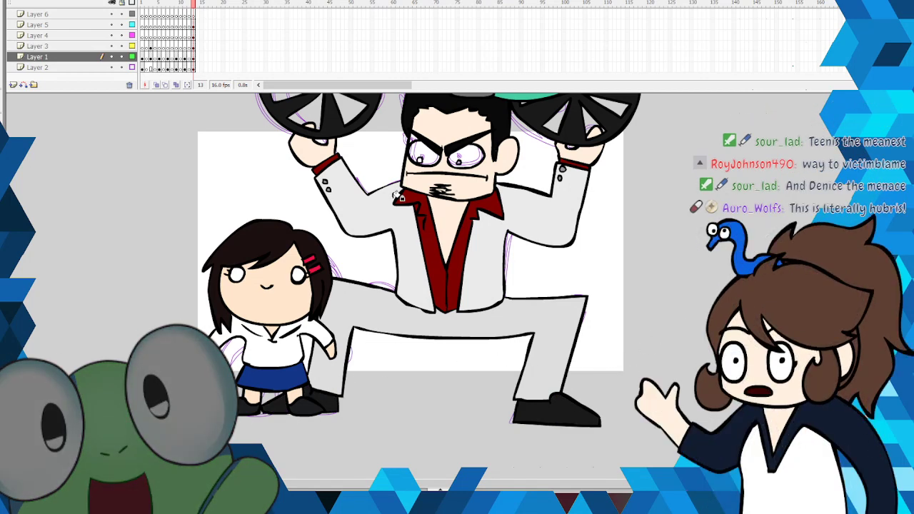
# Step: Fill the whites of the man's eyes with white and his pupils with black
pyautogui.click(2, 157)
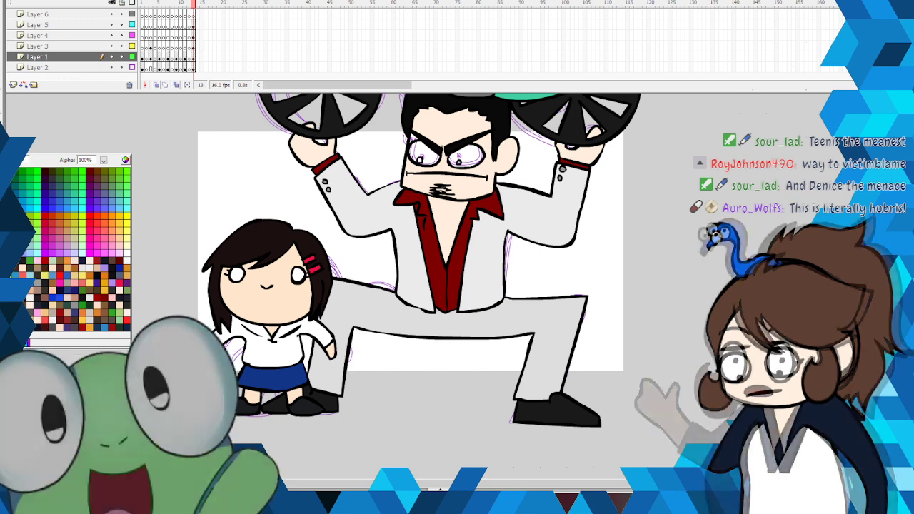
pyautogui.click(22, 207)
pyautogui.click(426, 152)
pyautogui.click(470, 152)
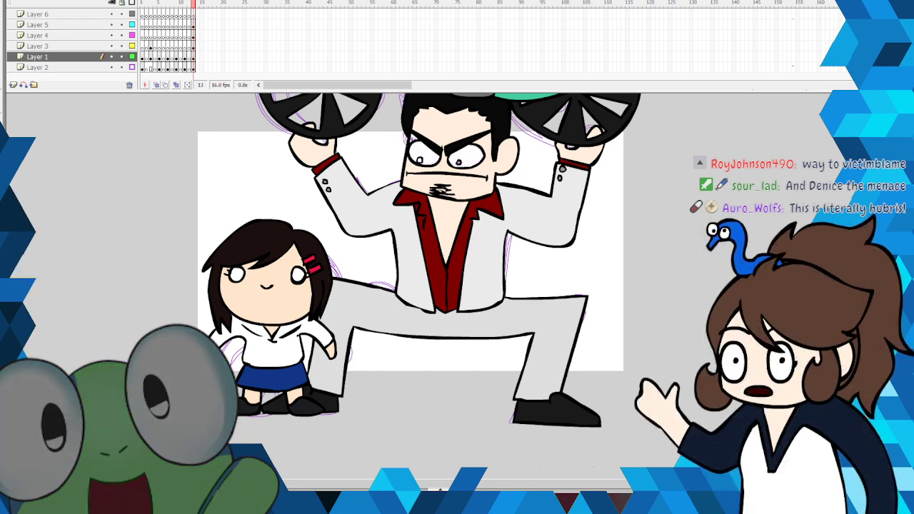
pyautogui.click(465, 156)
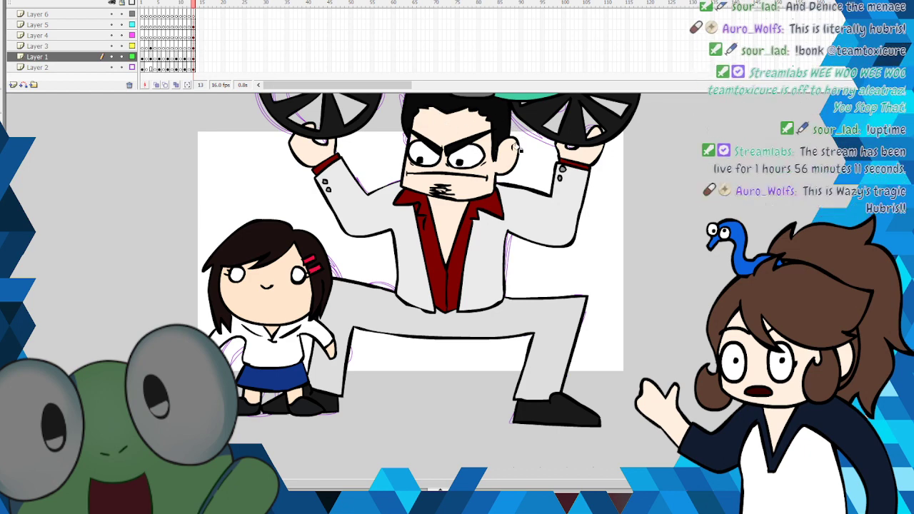
pyautogui.click(4, 159)
pyautogui.click(70, 268)
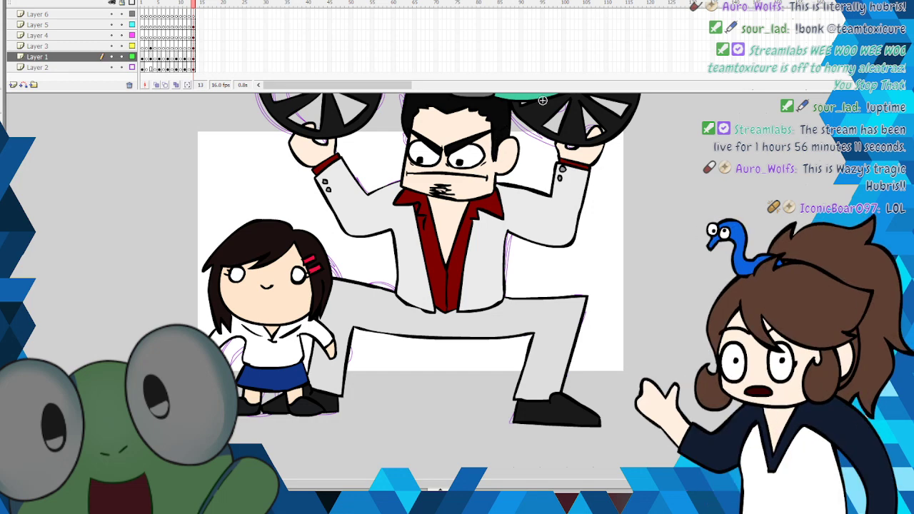
pyautogui.scroll(3, 421, 285)
pyautogui.scroll(-4, 421, 285)
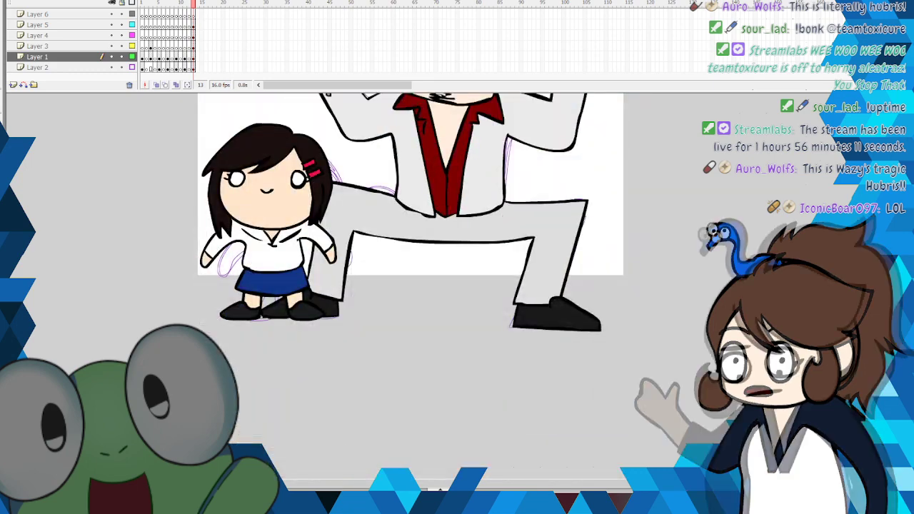
pyautogui.scroll(2, 482, 312)
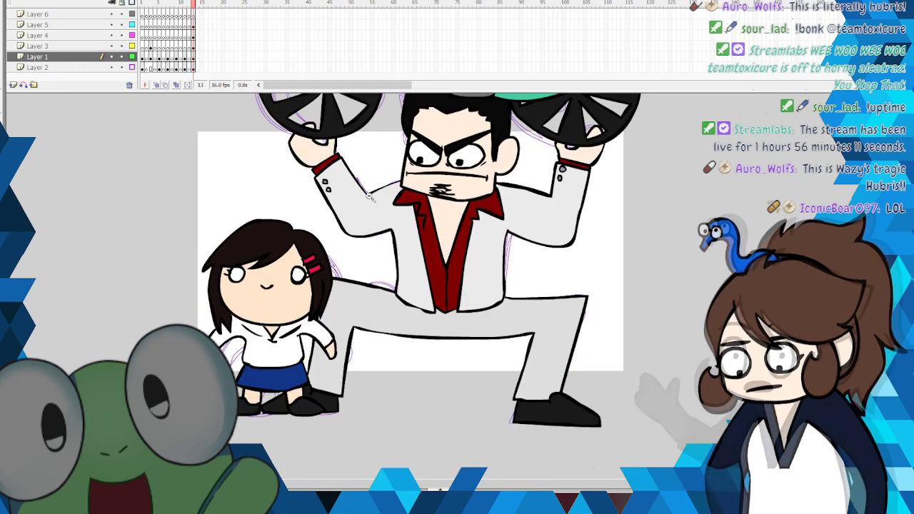
# Step: Hide the rough sketch on Layer 2 and save the file
pyautogui.click(462, 289)
pyautogui.scroll(3, 253, 252)
pyautogui.click(111, 67)
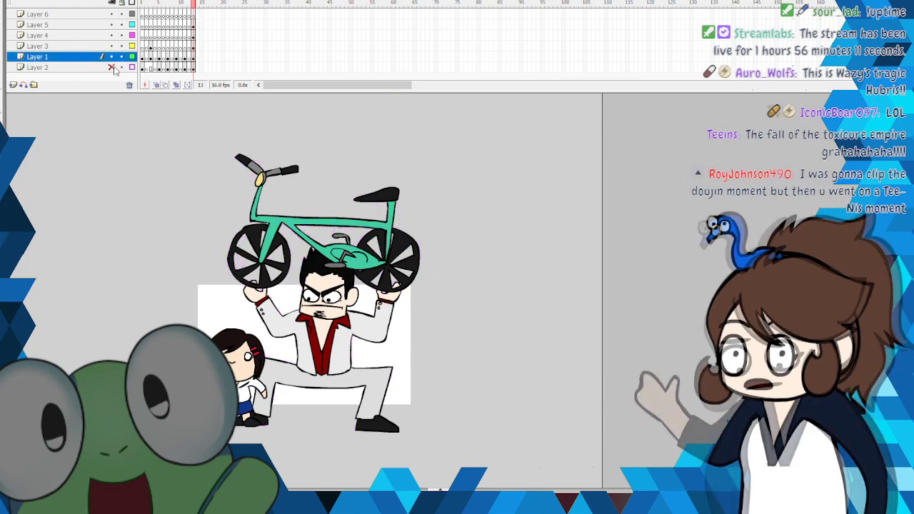
pyautogui.click(2, 1)
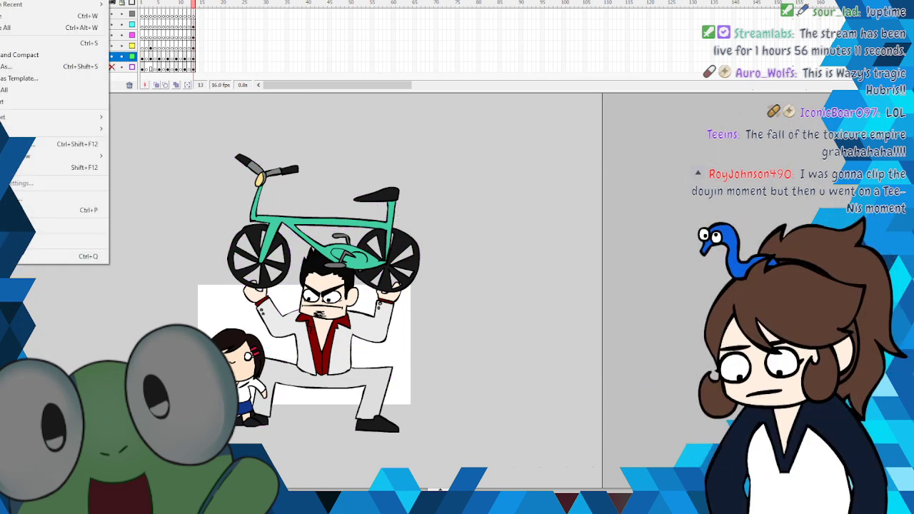
pyautogui.click(2, 44)
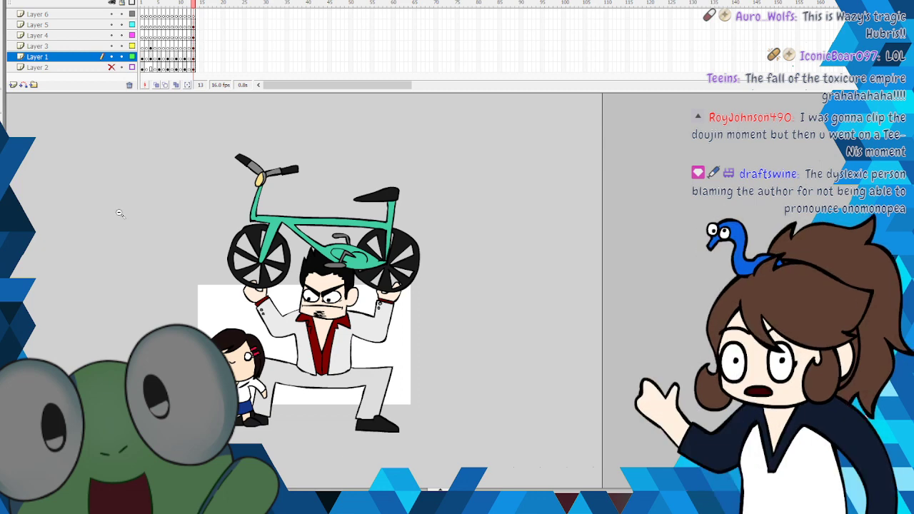
# Step: Select the whole frame 13 artwork of the man, bicycle and girl, and shift it horizontally so the girl stands fully inside the canvas
pyautogui.click(276, 279)
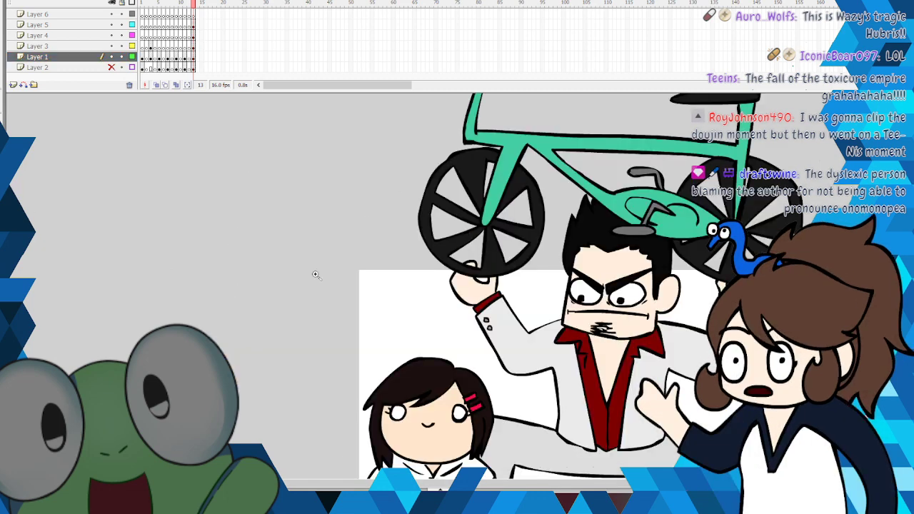
pyautogui.keyDown('alt'); pyautogui.click(596, 283); pyautogui.keyUp('alt')
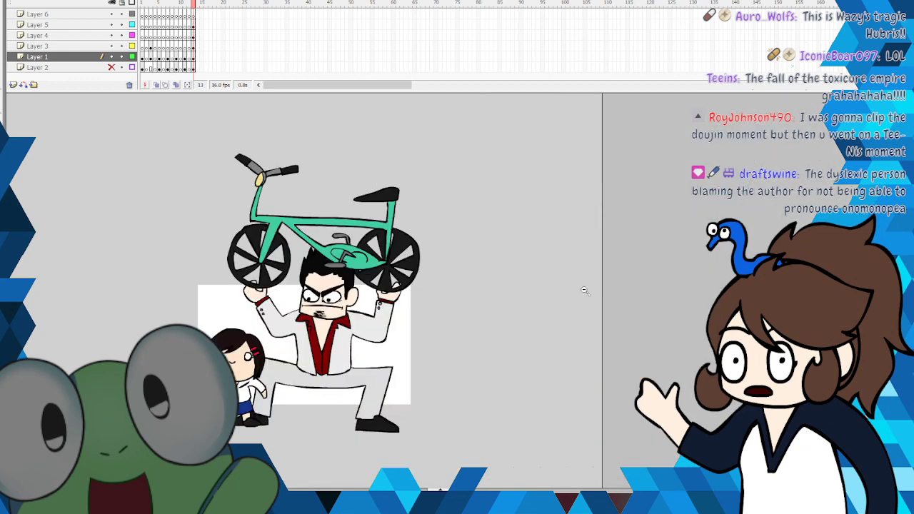
pyautogui.scroll(-1, 316, 301)
pyautogui.scroll(1, 316, 300)
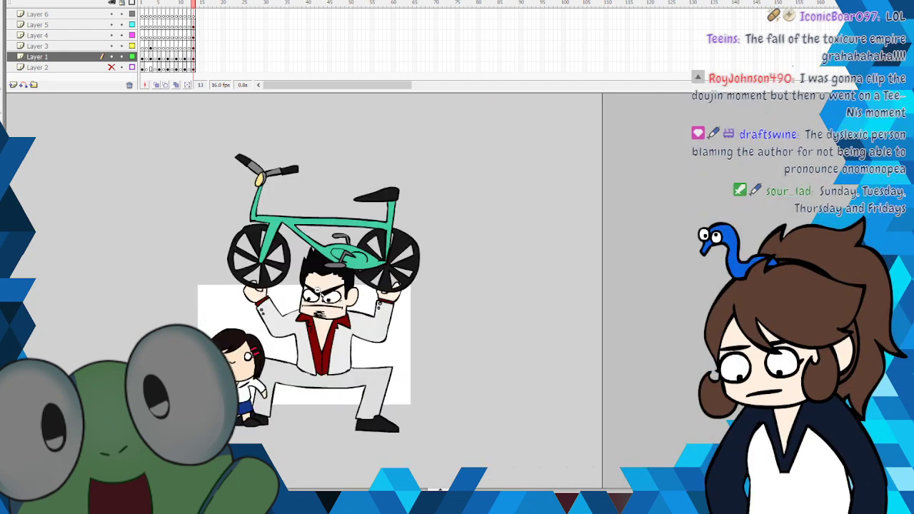
pyautogui.scroll(-1, 317, 300)
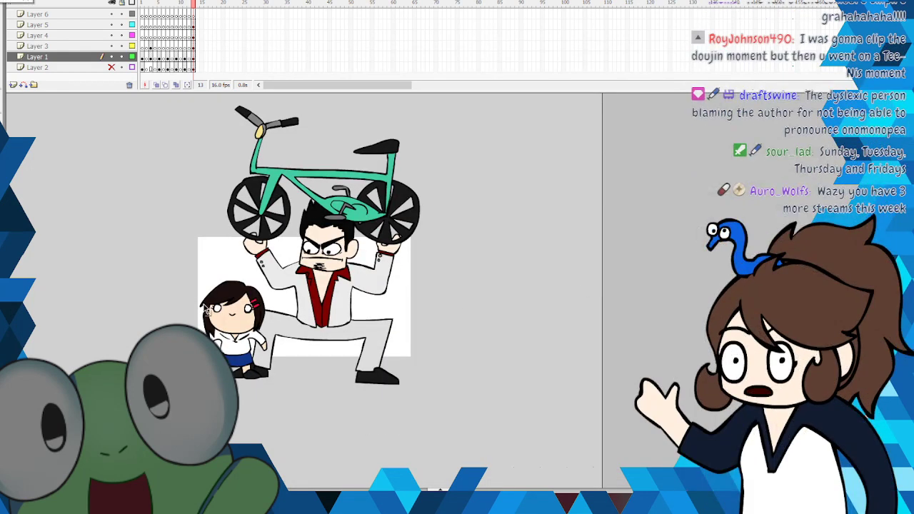
pyautogui.moveTo(171, 429); pyautogui.dragTo(451, 93)
pyautogui.moveTo(391, 206); pyautogui.dragTo(466, 211)
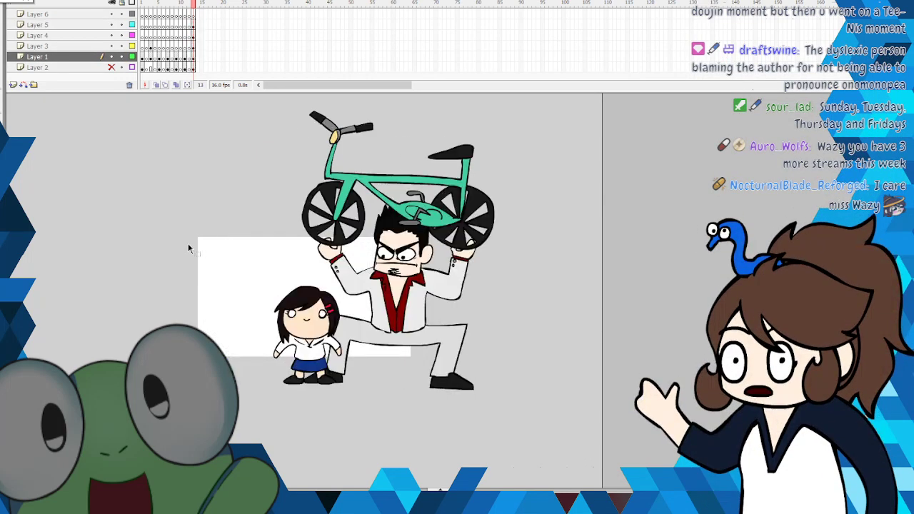
pyautogui.click(188, 248)
pyautogui.scroll(1, 188, 248)
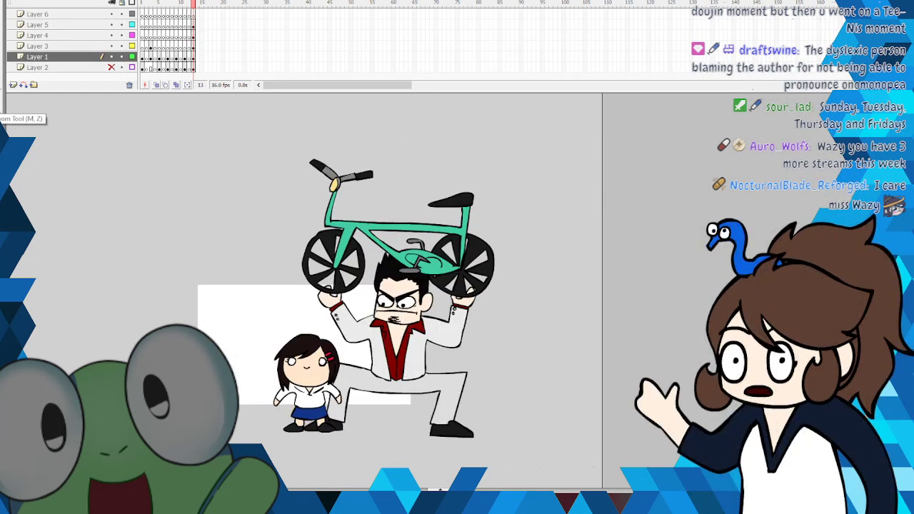
pyautogui.moveTo(224, 127); pyautogui.dragTo(572, 467)
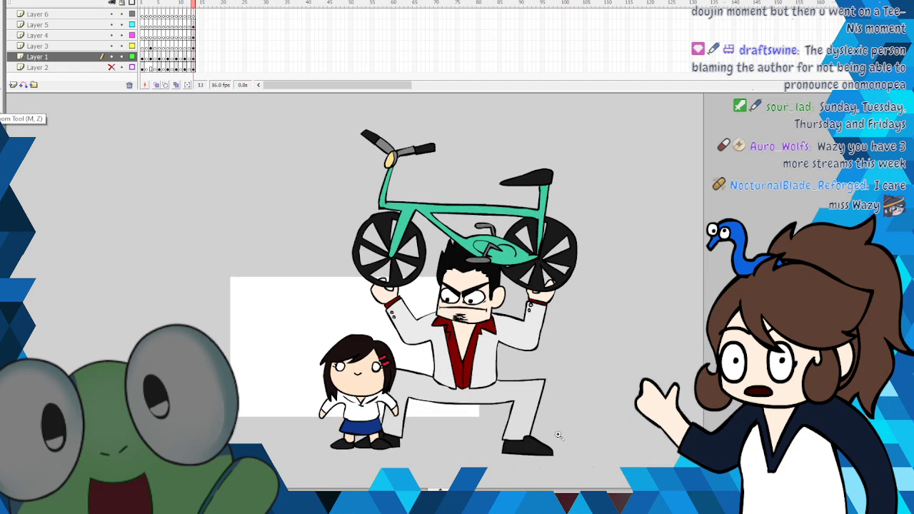
pyautogui.scroll(-2, 536, 392)
pyautogui.scroll(1, 559, 372)
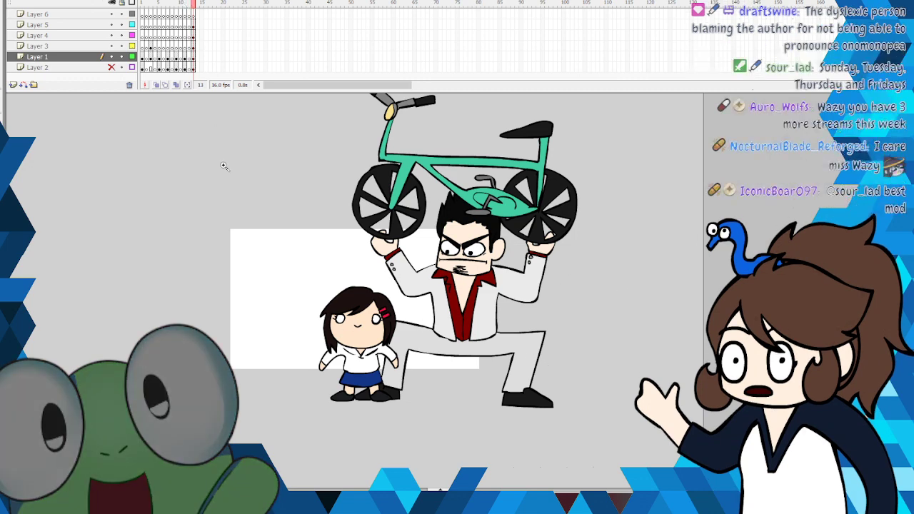
pyautogui.scroll(1, 215, 130)
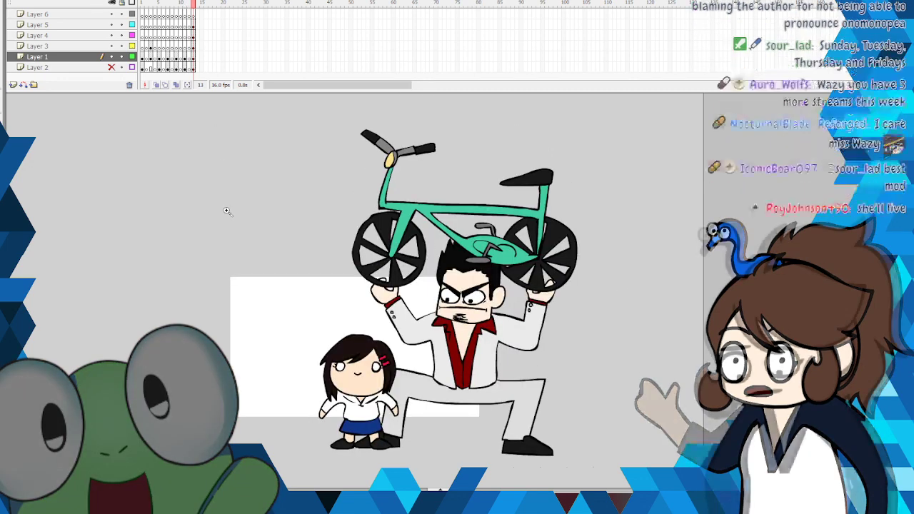
# Step: On frame 11, move the uncoloured striped animal sketch beside the crowned muscular character slightly upward
pyautogui.click(184, 5)
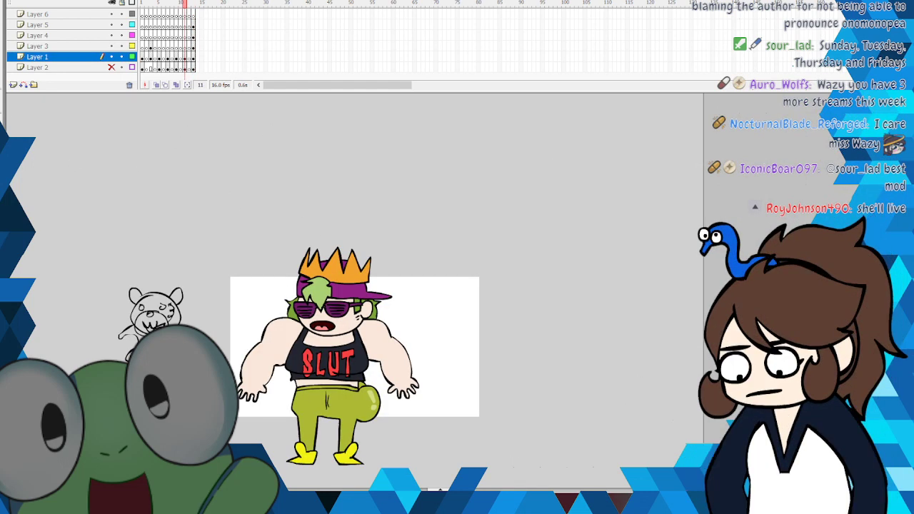
pyautogui.click(223, 277)
pyautogui.scroll(2, 466, 288)
pyautogui.scroll(-2, 467, 288)
pyautogui.scroll(2, 467, 288)
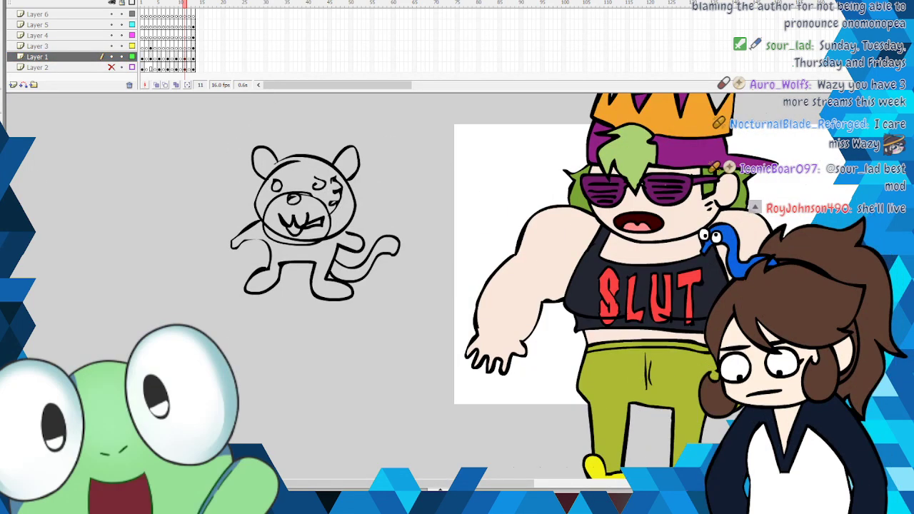
pyautogui.scroll(-2, 557, 308)
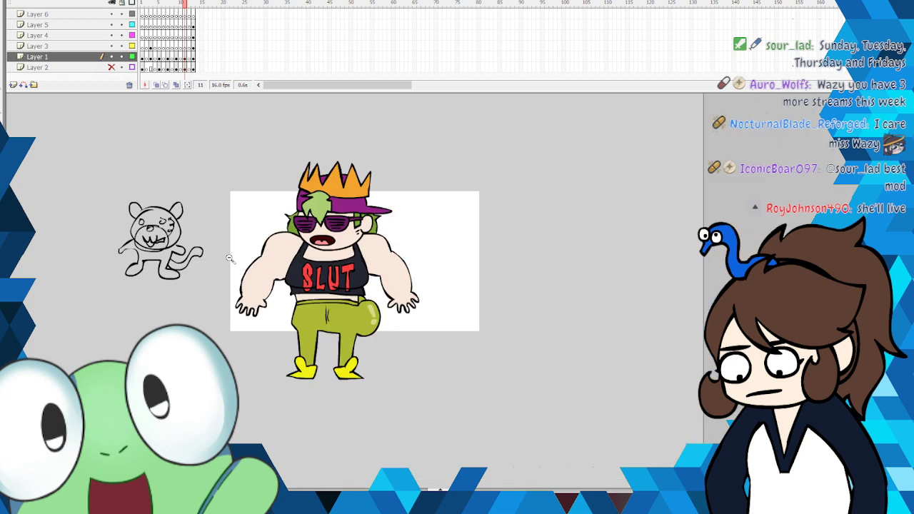
pyautogui.moveTo(86, 115); pyautogui.dragTo(483, 397)
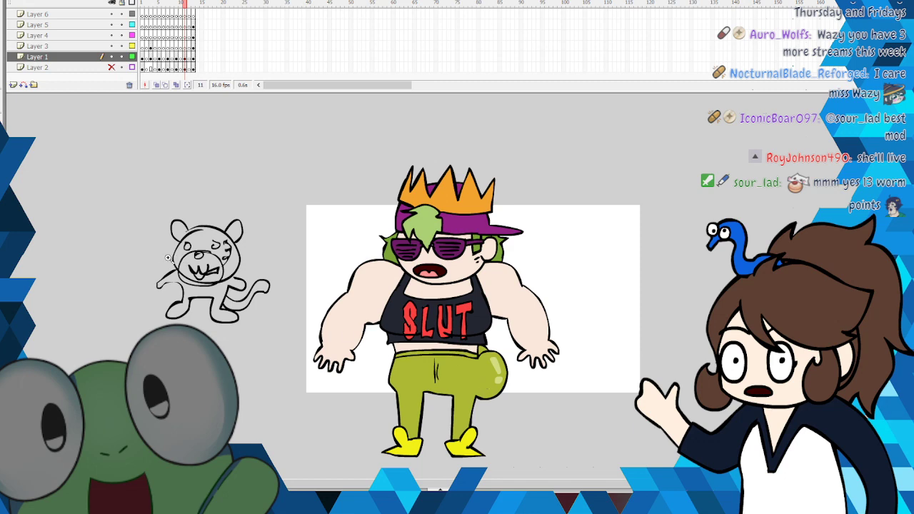
pyautogui.moveTo(97, 164); pyautogui.dragTo(291, 359)
pyautogui.moveTo(252, 303); pyautogui.dragTo(260, 287)
pyautogui.hotkey('ctrl', 'z')
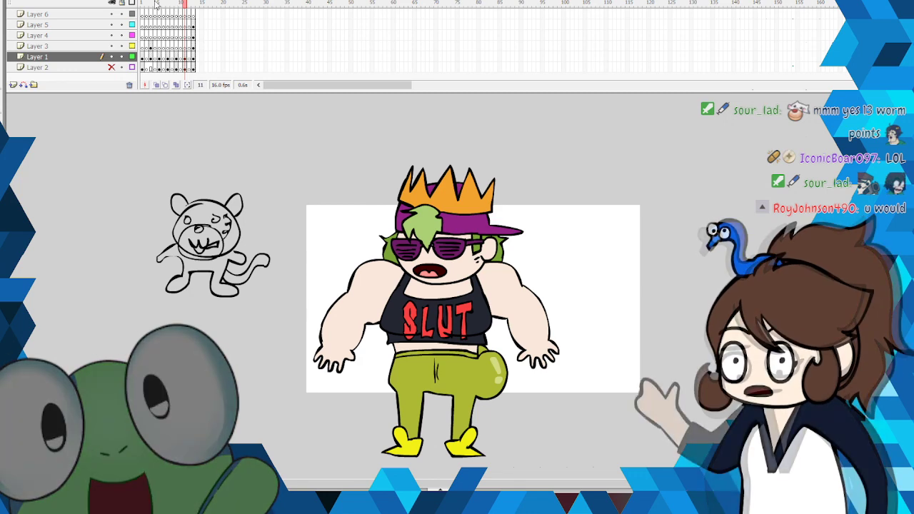
# Step: Review the finished drawings on frames 9 and 7, including the dinosaur from head to feet and the small figure behind its tail
pyautogui.moveTo(174, 3); pyautogui.dragTo(177, 3)
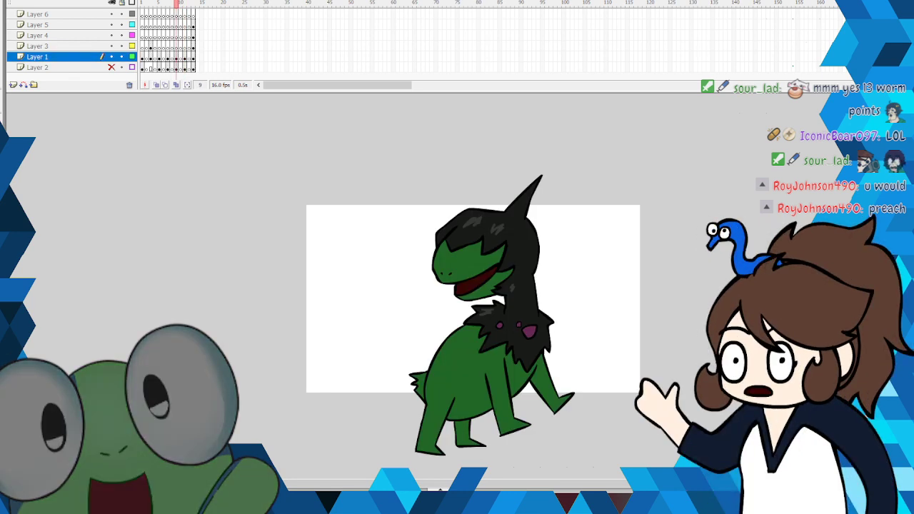
pyautogui.click(757, 249)
pyautogui.scroll(-3, 757, 249)
pyautogui.scroll(1, 757, 250)
pyautogui.scroll(-1, 472, 292)
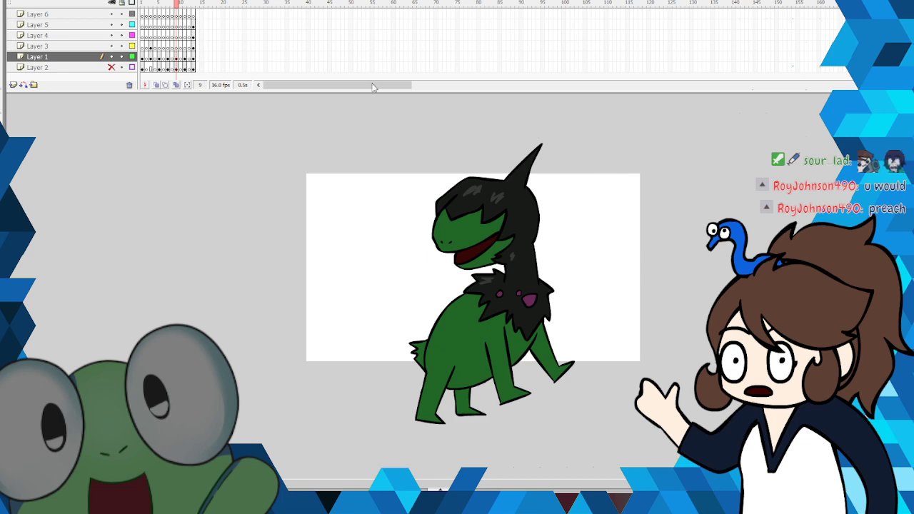
pyautogui.click(168, 3)
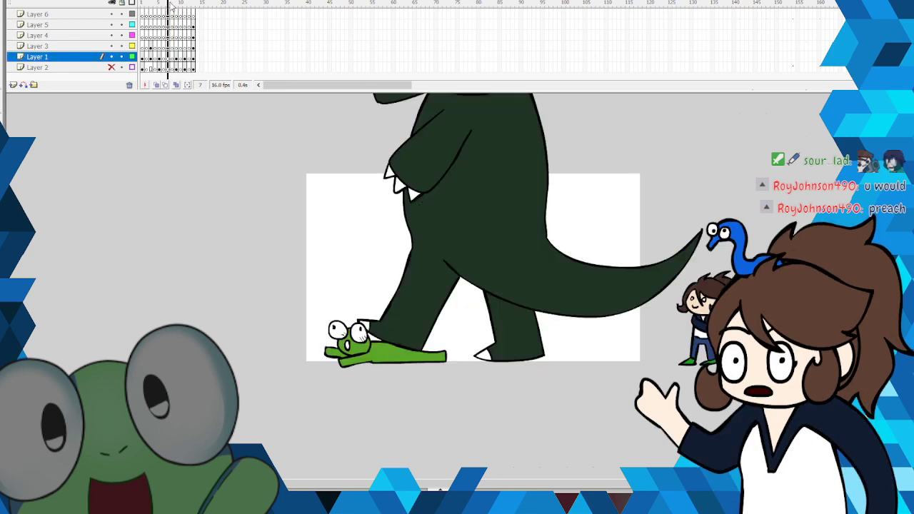
pyautogui.scroll(4, 473, 267)
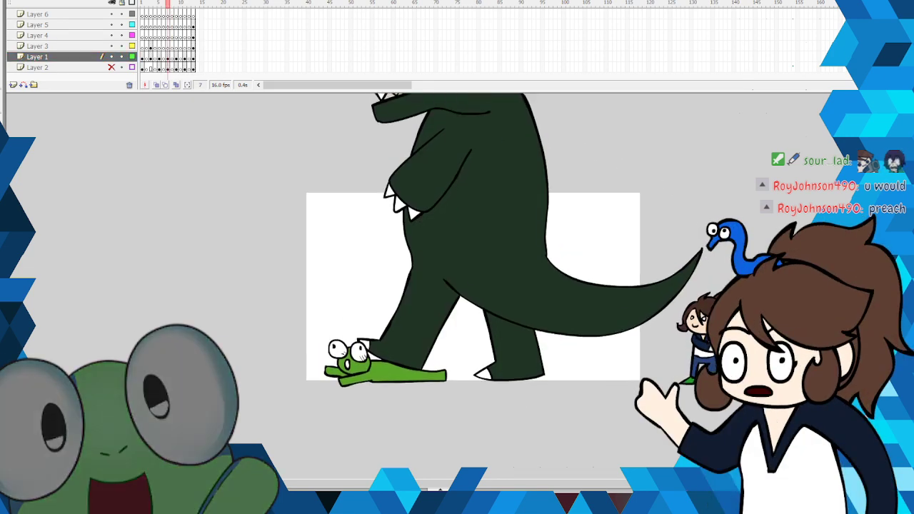
pyautogui.scroll(3, 471, 286)
pyautogui.scroll(-1, 471, 285)
pyautogui.scroll(1, 471, 286)
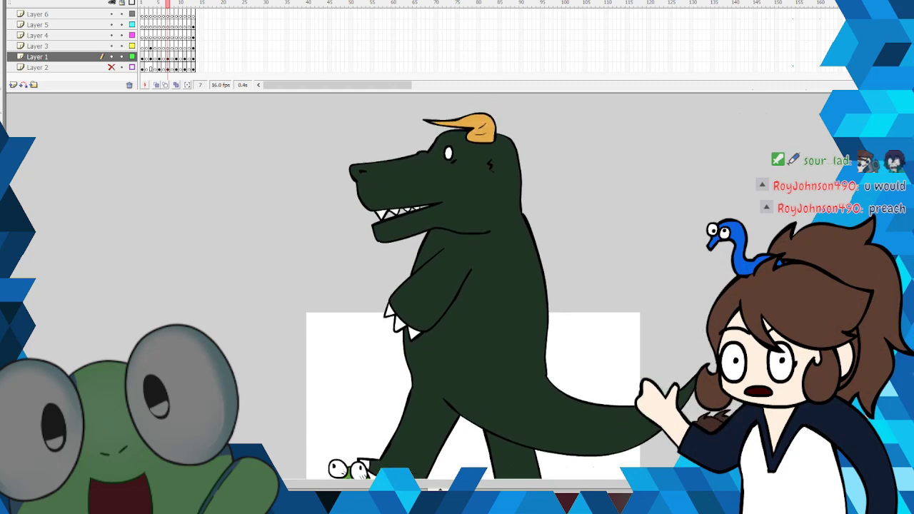
pyautogui.scroll(-3, 267, 122)
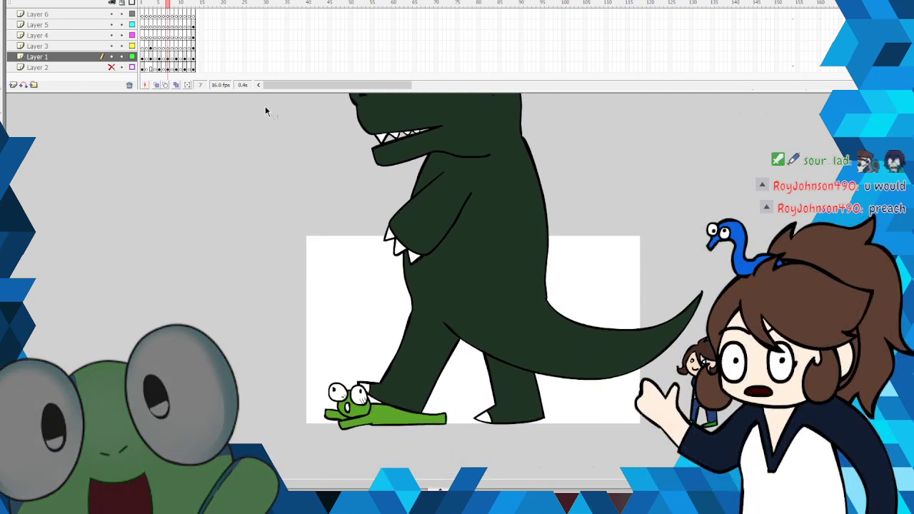
pyautogui.moveTo(326, 92); pyautogui.dragTo(326, 32)
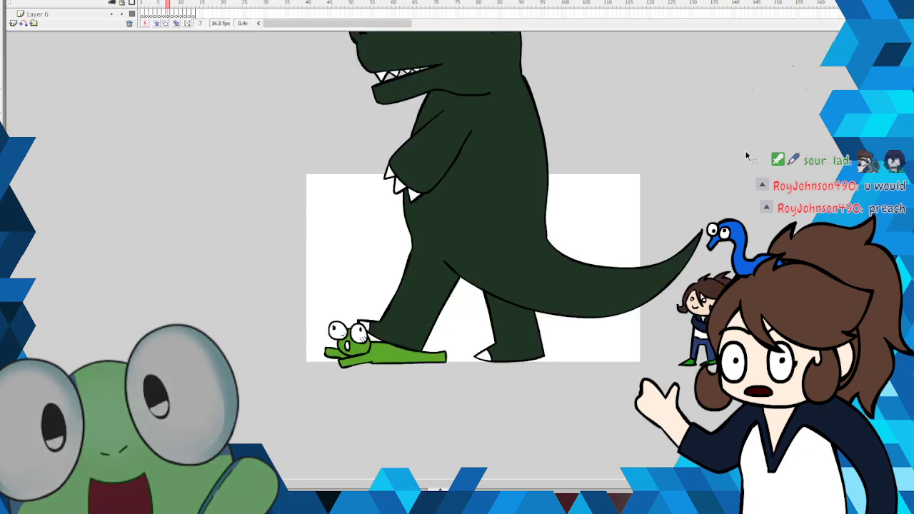
pyautogui.scroll(4, 740, 153)
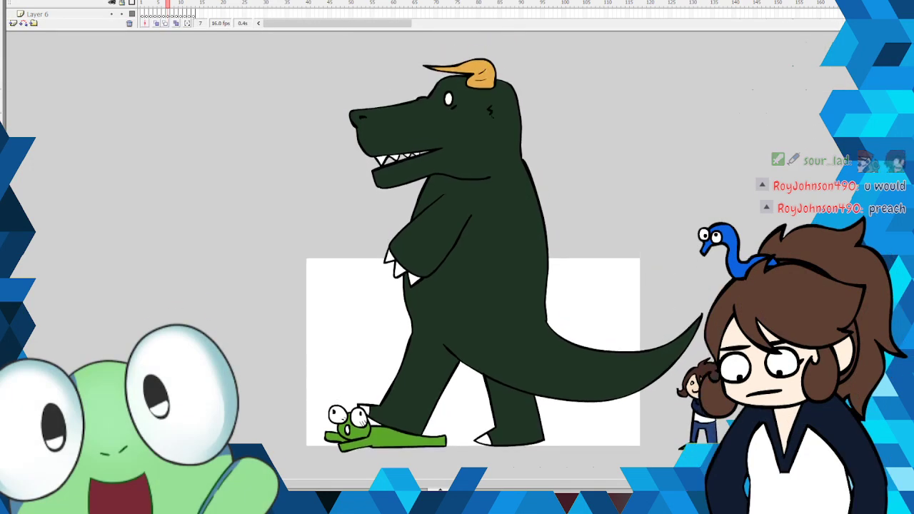
pyautogui.scroll(-1, 519, 475)
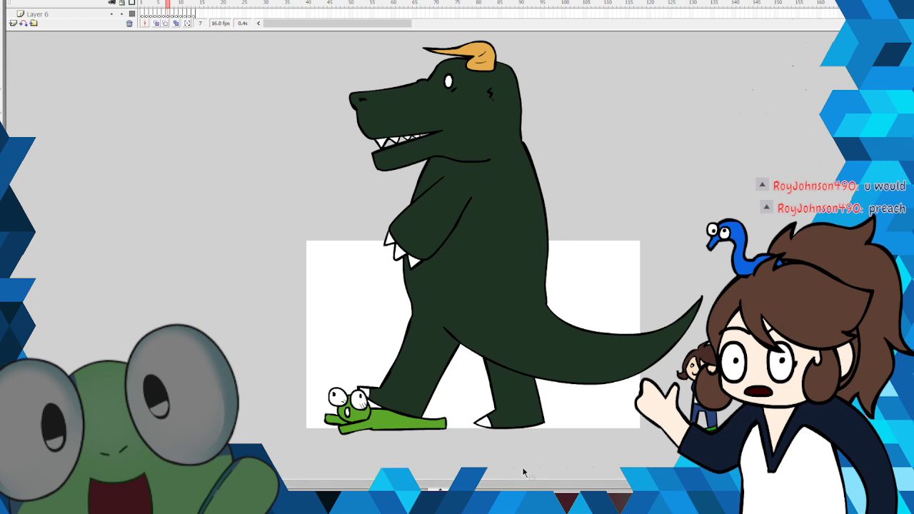
pyautogui.hscroll(4, 520, 475)
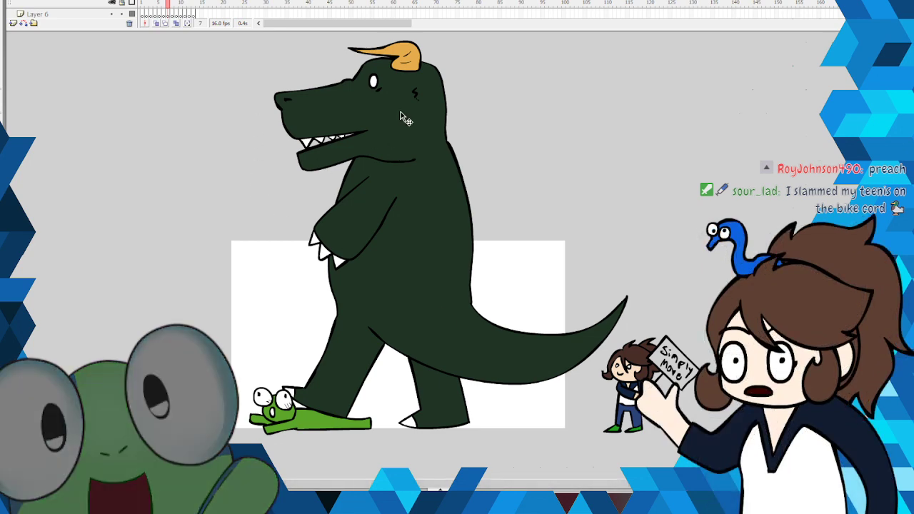
pyautogui.moveTo(389, 30); pyautogui.dragTo(364, 80)
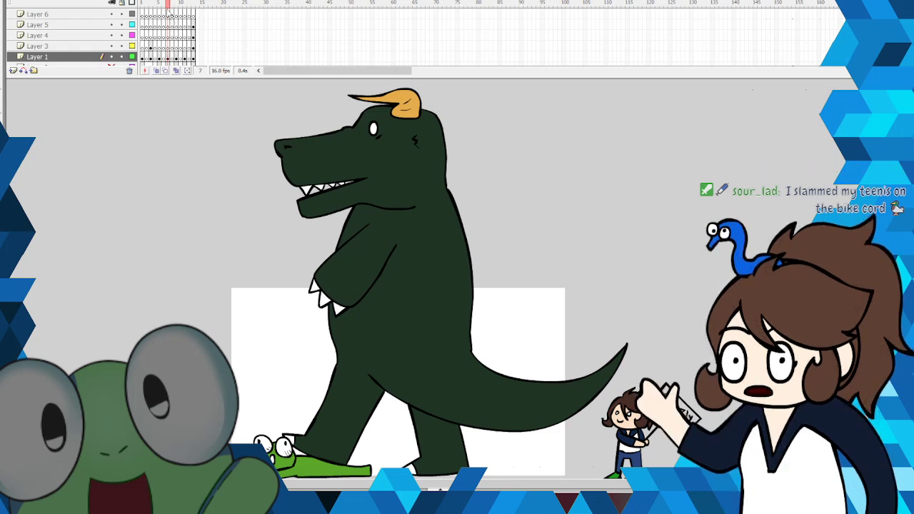
# Step: Review the finished drawings on frames 5, 3 and 1, fitting the winged cube and the reclining cat in view
pyautogui.click(159, 56)
pyautogui.moveTo(867, 243); pyautogui.dragTo(867, 355)
pyautogui.moveTo(561, 484); pyautogui.dragTo(420, 447)
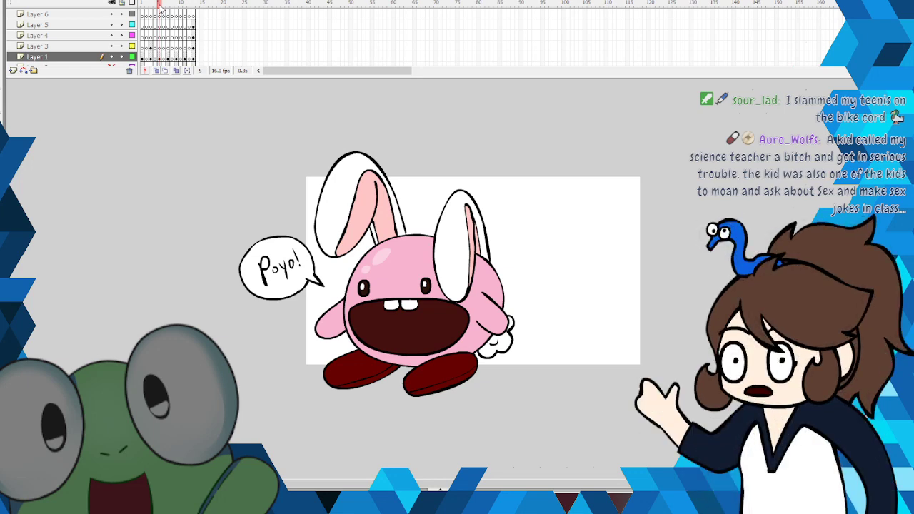
pyautogui.moveTo(161, 6); pyautogui.dragTo(152, 7)
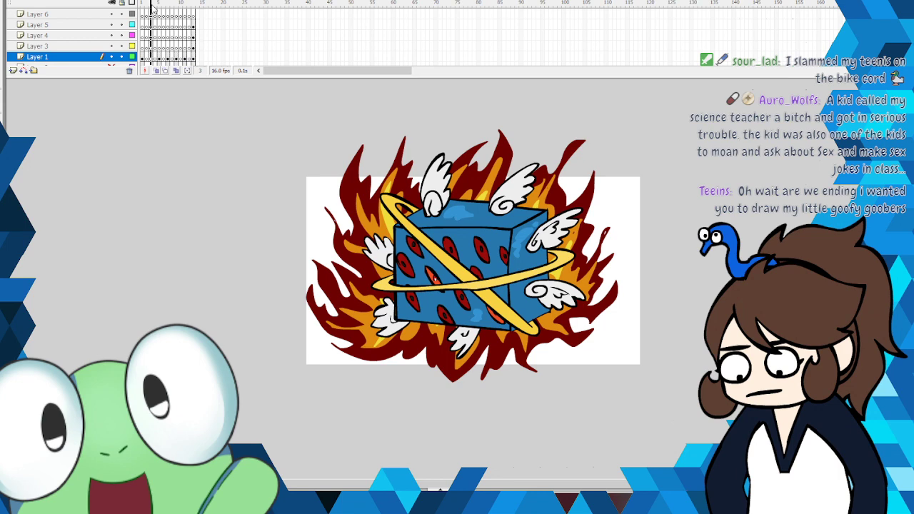
pyautogui.moveTo(152, 8); pyautogui.dragTo(152, 7)
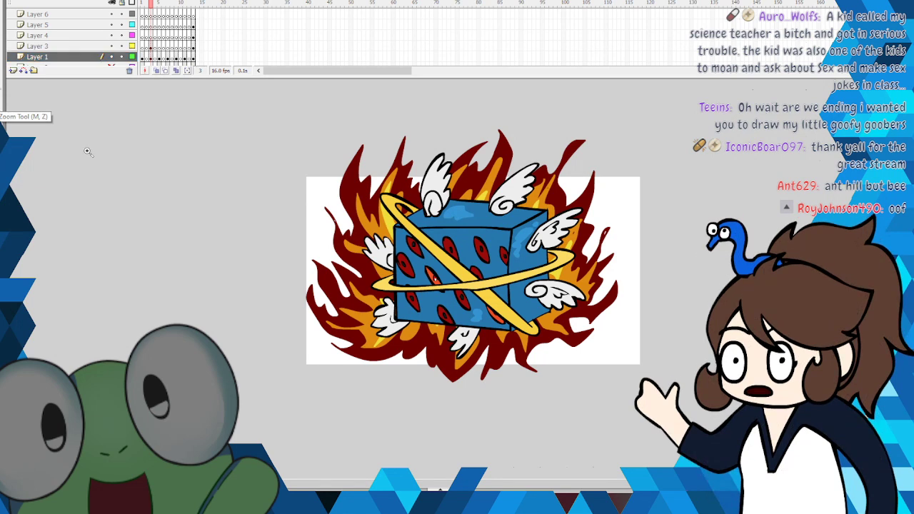
pyautogui.moveTo(293, 112); pyautogui.dragTo(674, 389)
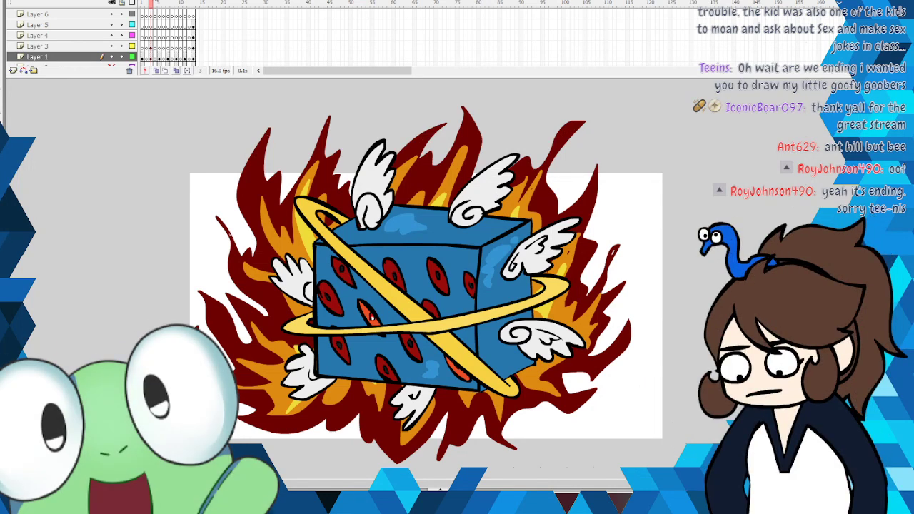
pyautogui.moveTo(150, 5); pyautogui.dragTo(143, 10)
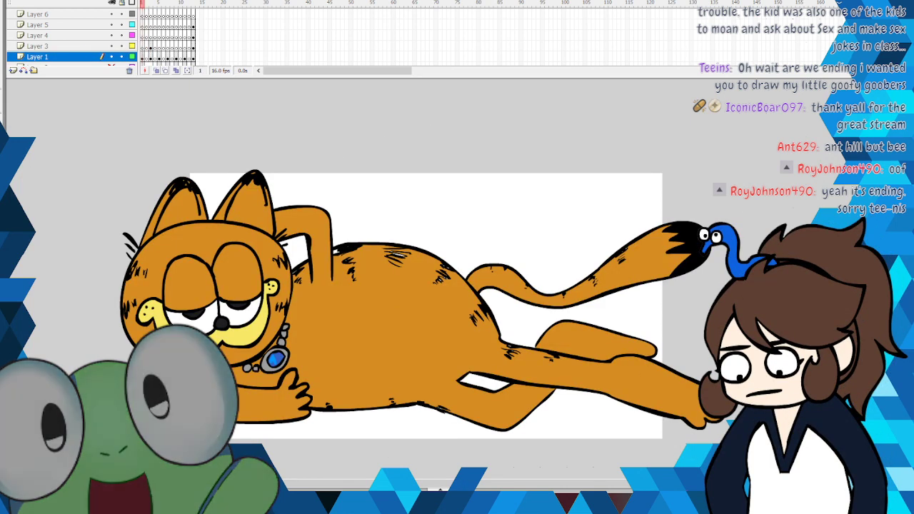
pyautogui.scroll(-1, 143, 9)
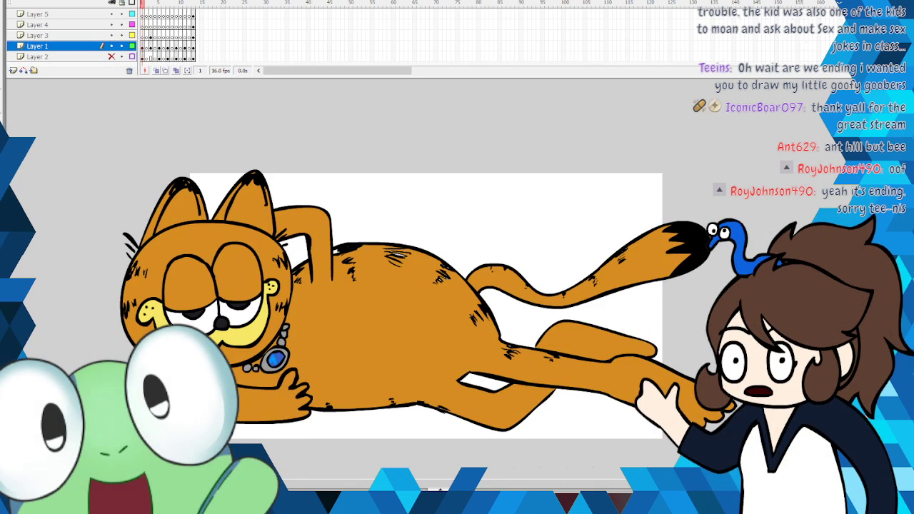
pyautogui.scroll(-5, 421, 300)
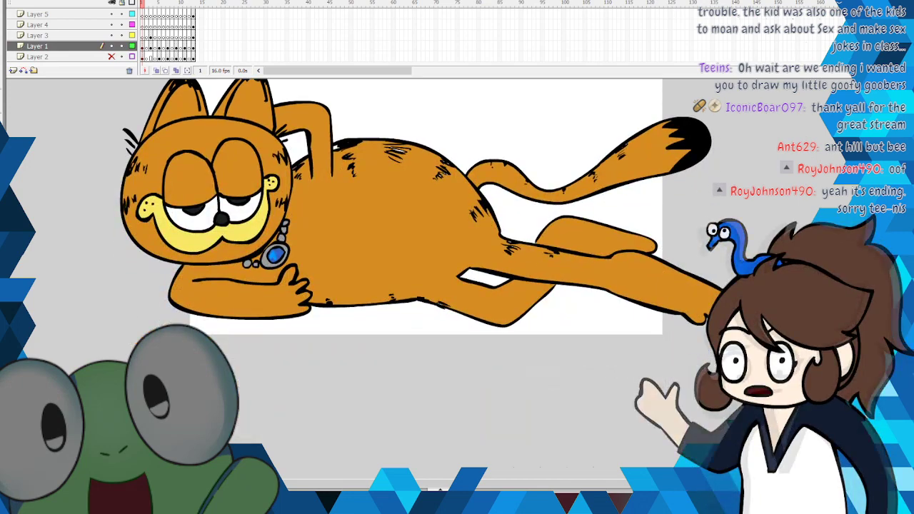
pyautogui.scroll(7, 421, 285)
pyautogui.scroll(-8, 421, 286)
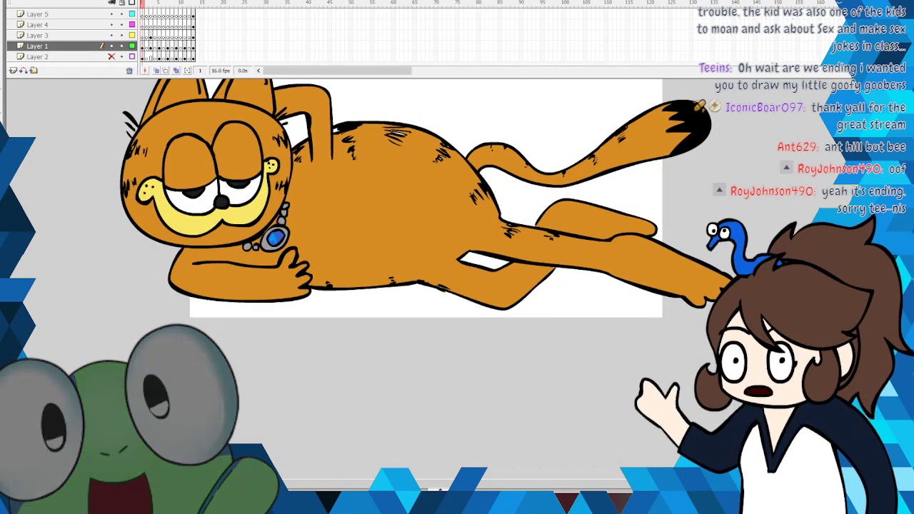
pyautogui.scroll(2, 421, 214)
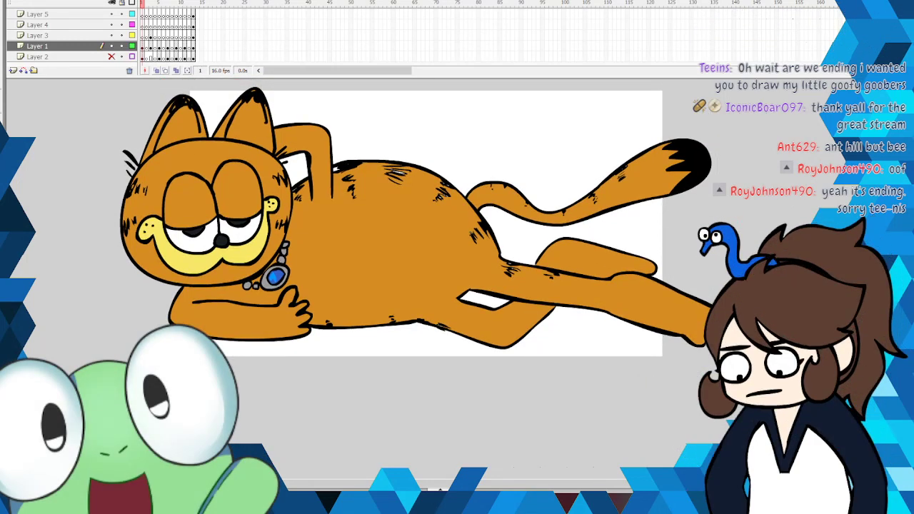
pyautogui.scroll(-1, 421, 214)
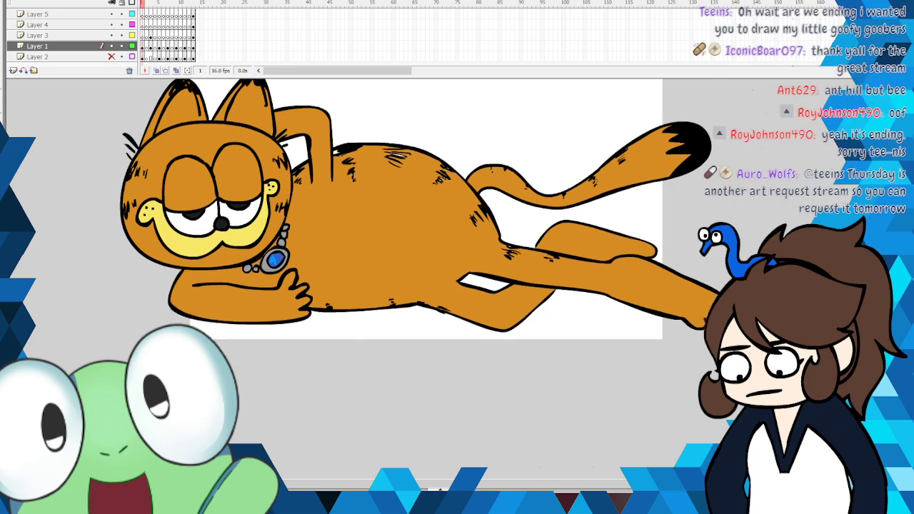
pyautogui.scroll(7, 421, 214)
pyautogui.scroll(-6, 421, 286)
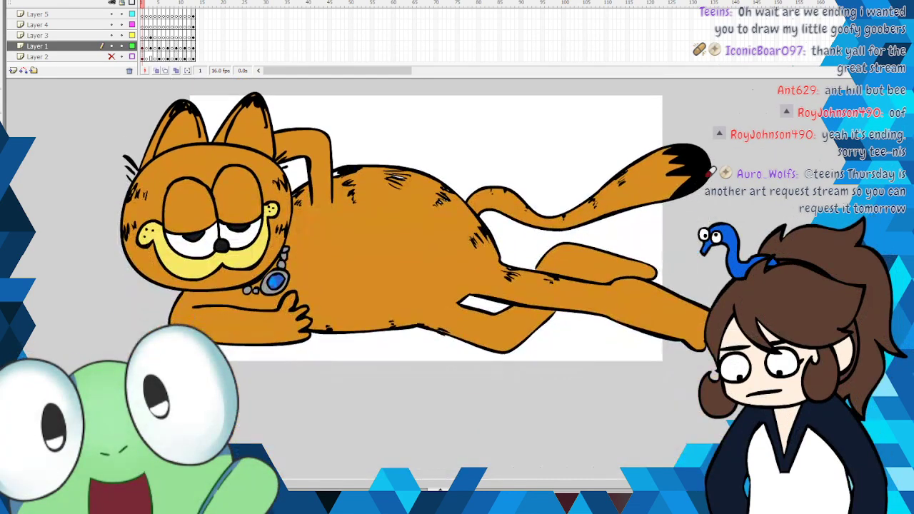
pyautogui.scroll(4, 421, 286)
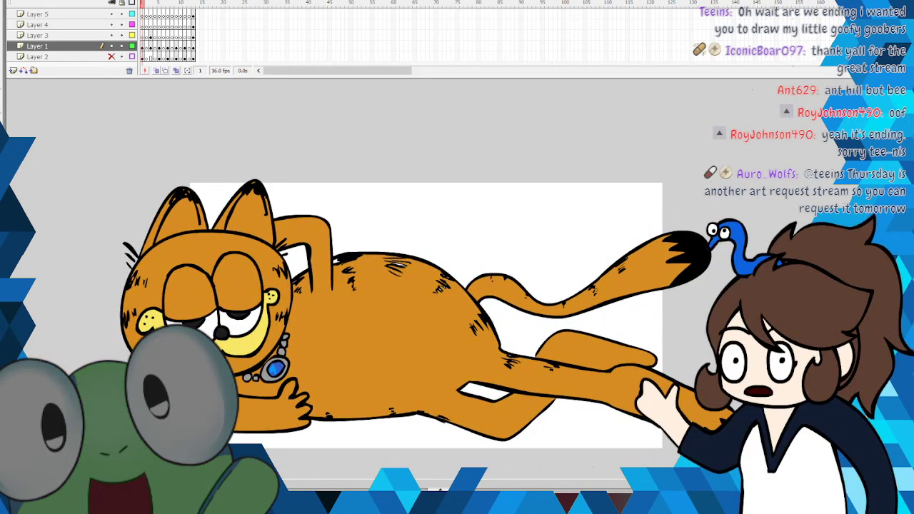
pyautogui.scroll(-3, 421, 286)
pyautogui.scroll(5, 421, 286)
pyautogui.scroll(-4, 421, 285)
pyautogui.scroll(-1, 421, 286)
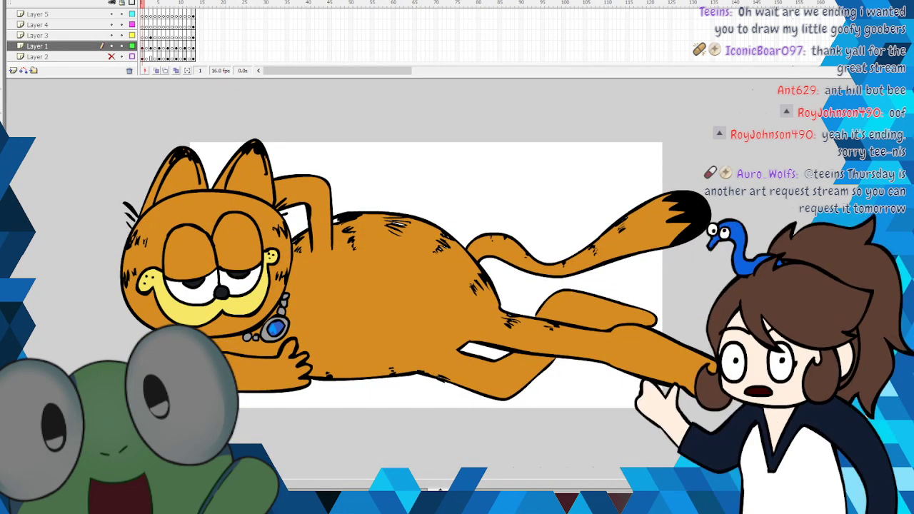
pyautogui.scroll(1, 421, 286)
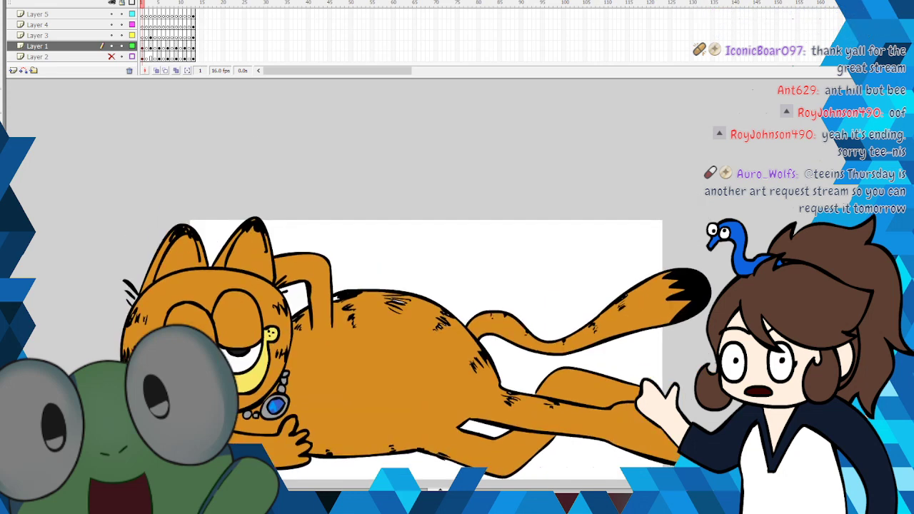
pyautogui.scroll(-3, 421, 286)
pyautogui.scroll(-1, 421, 235)
pyautogui.scroll(5, 422, 236)
pyautogui.scroll(-6, 421, 286)
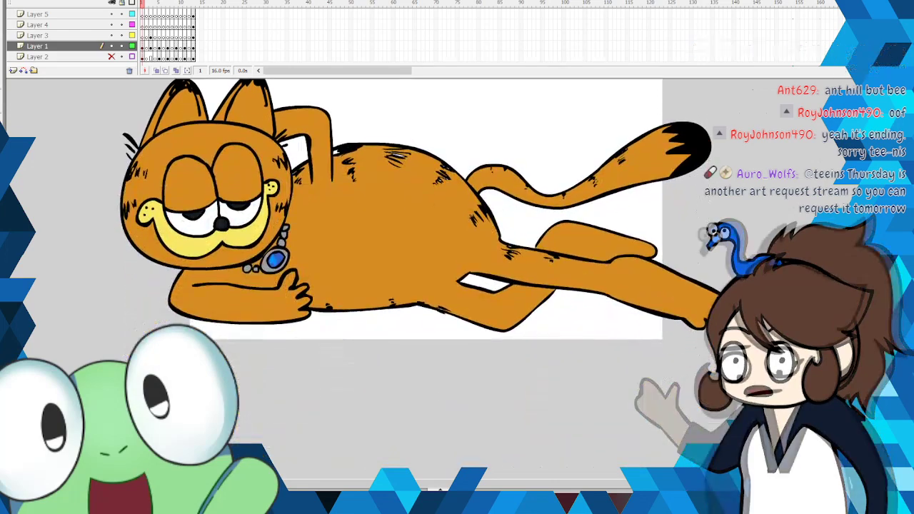
pyautogui.scroll(-3, 421, 235)
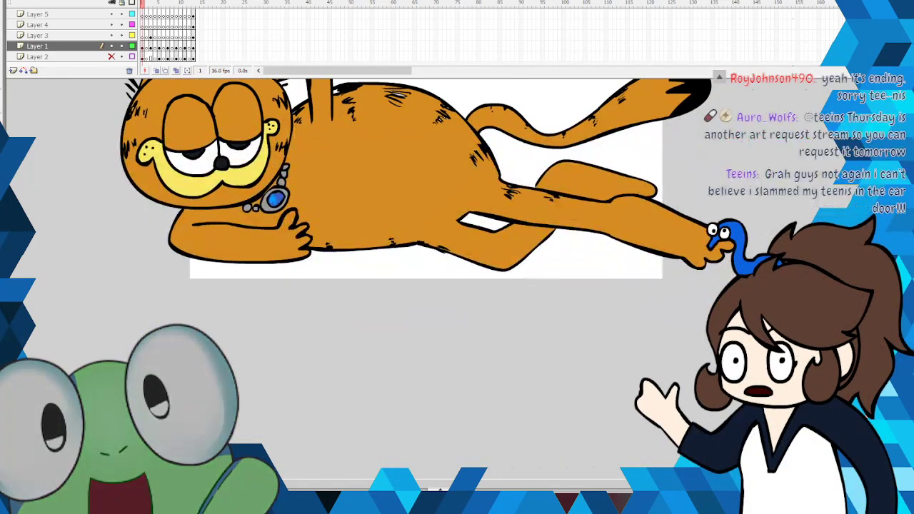
pyautogui.scroll(8, 421, 236)
pyautogui.scroll(-3, 421, 235)
pyautogui.scroll(4, 421, 236)
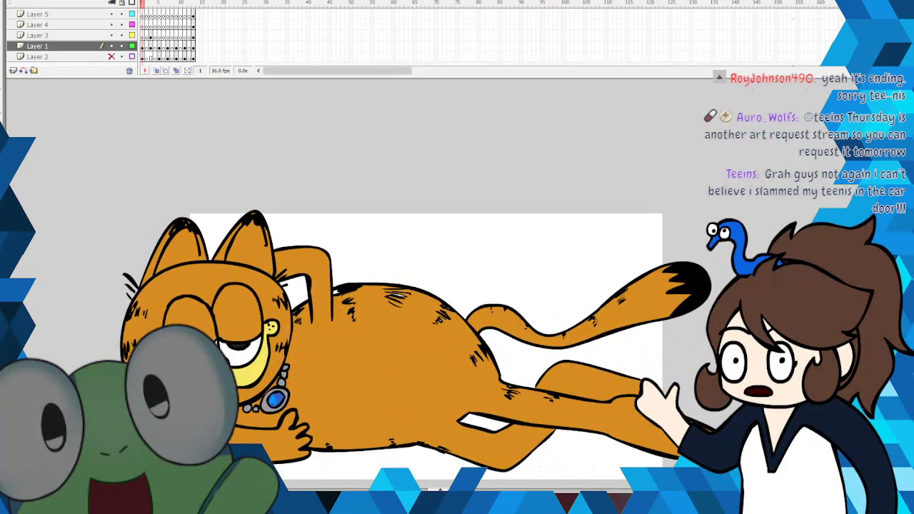
pyautogui.scroll(-2, 422, 236)
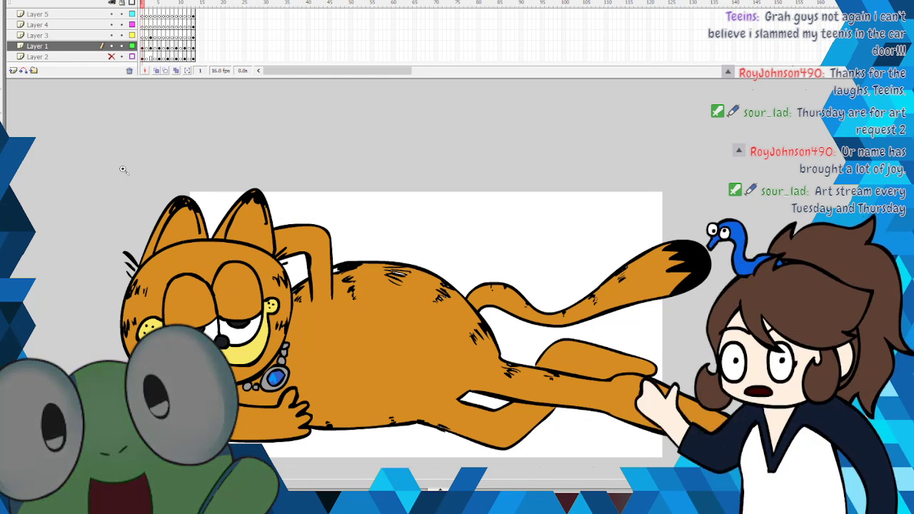
pyautogui.scroll(-3, 320, 205)
pyautogui.scroll(3, 321, 205)
pyautogui.scroll(-3, 322, 201)
pyautogui.scroll(4, 461, 183)
pyautogui.scroll(-4, 460, 184)
pyautogui.scroll(3, 461, 183)
pyautogui.scroll(-3, 461, 183)
pyautogui.scroll(2, 461, 184)
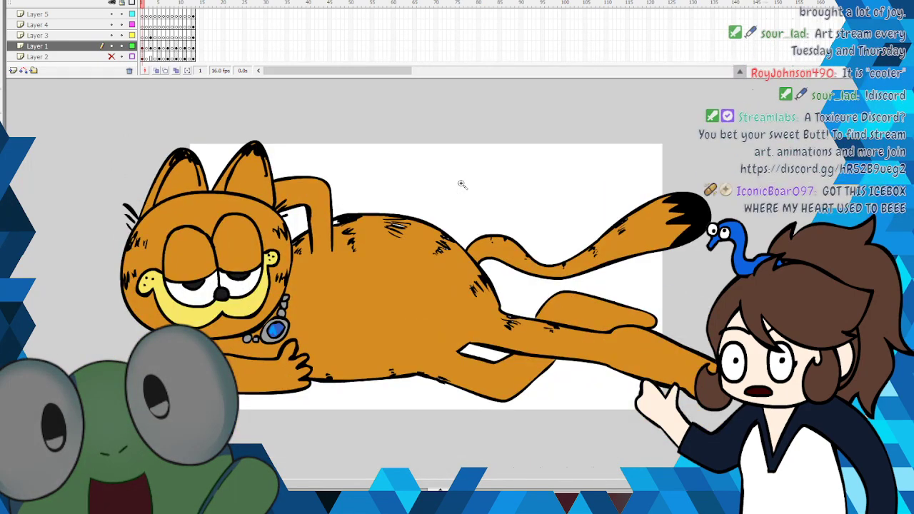